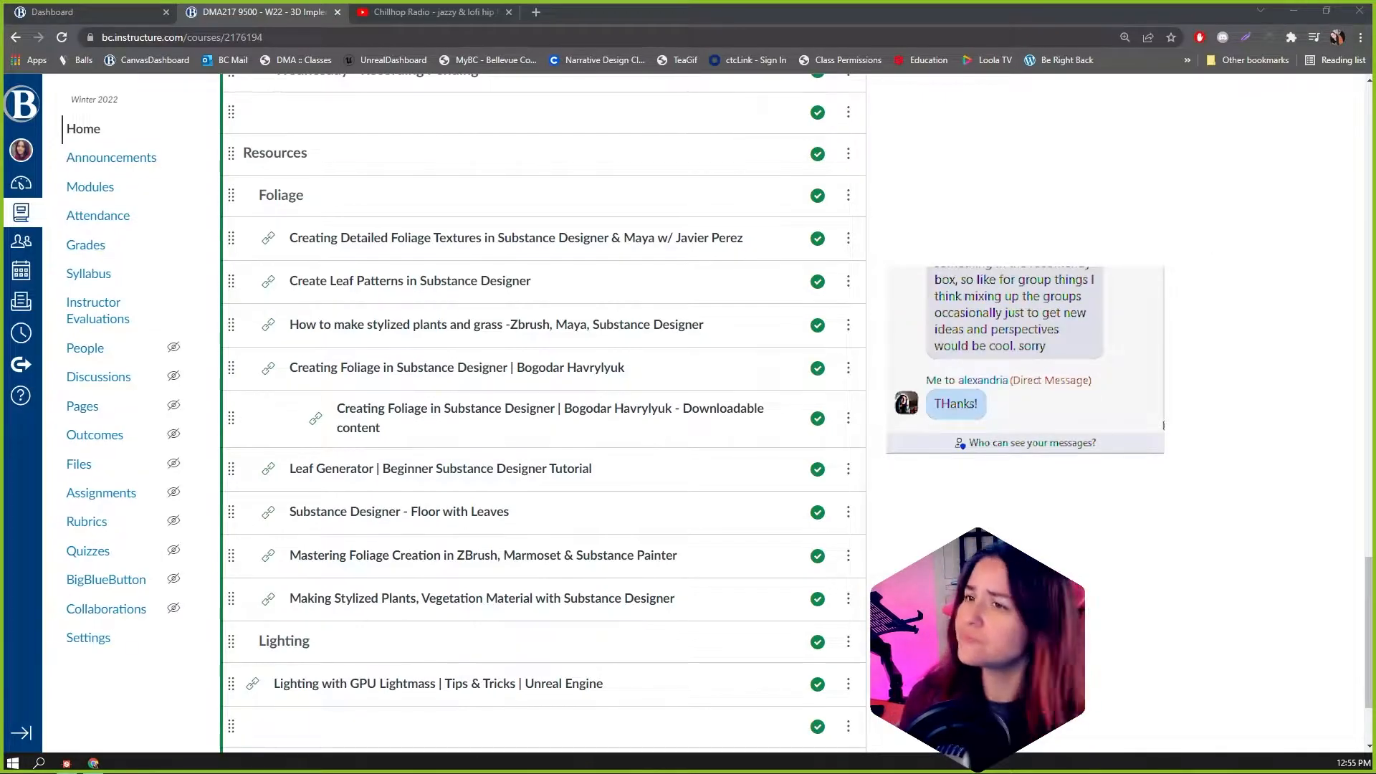
scroll(543, 413, "up", 2)
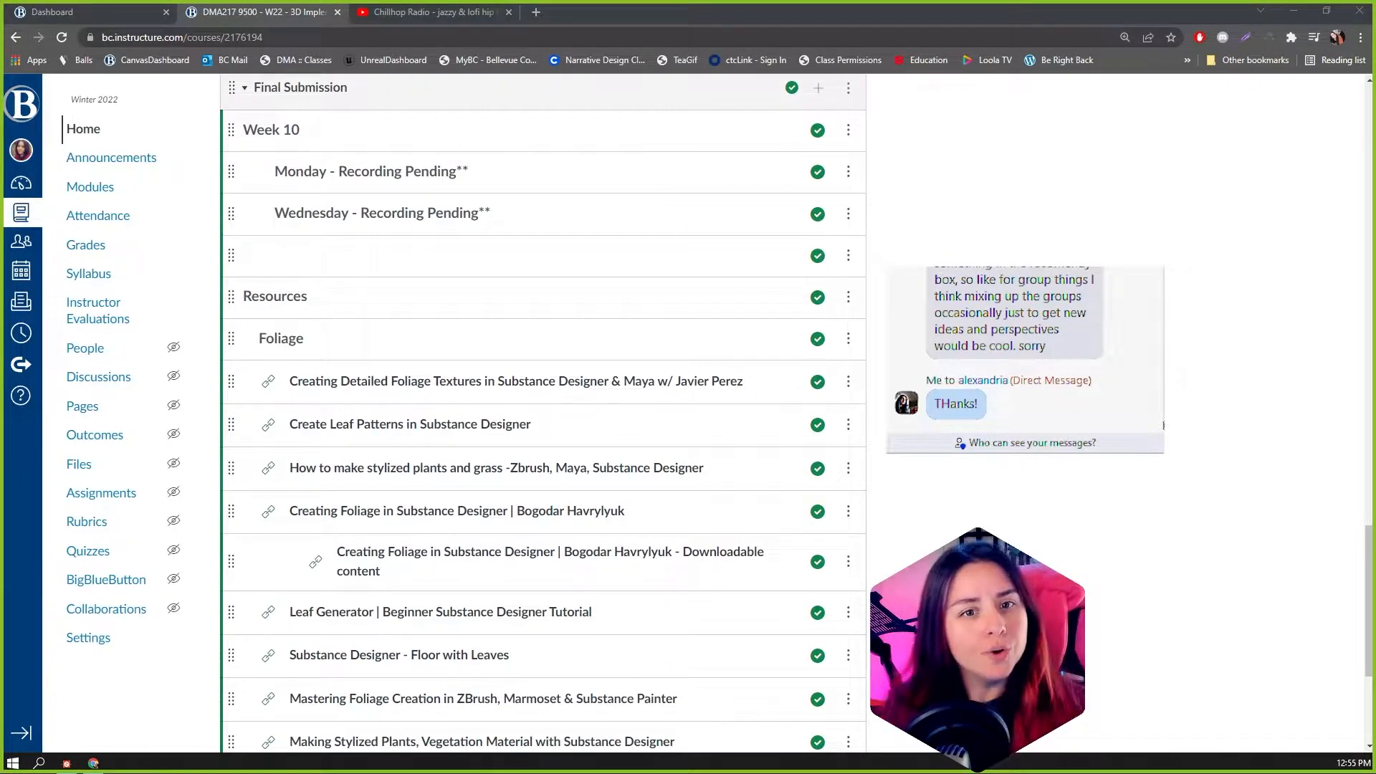
scroll(543, 414, "down", 1)
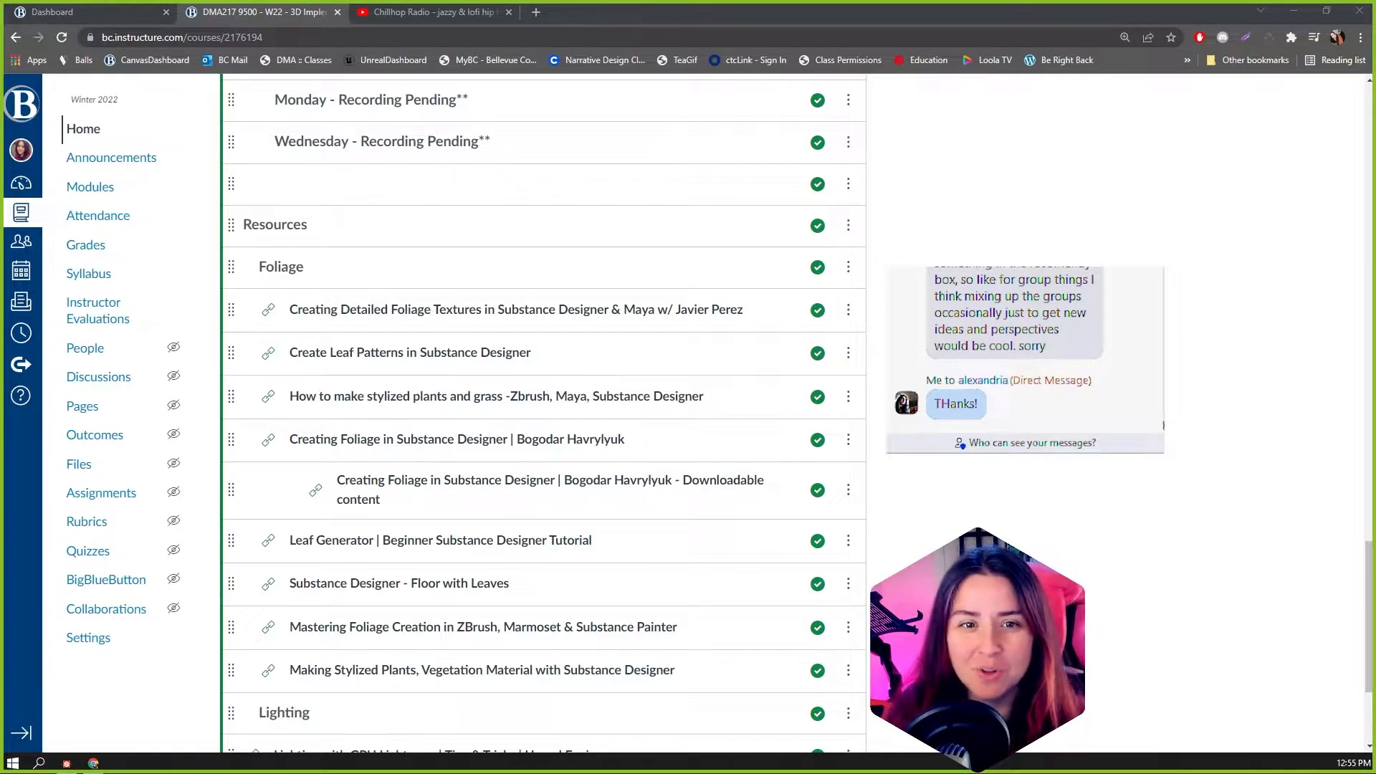
scroll(542, 414, "up", 3)
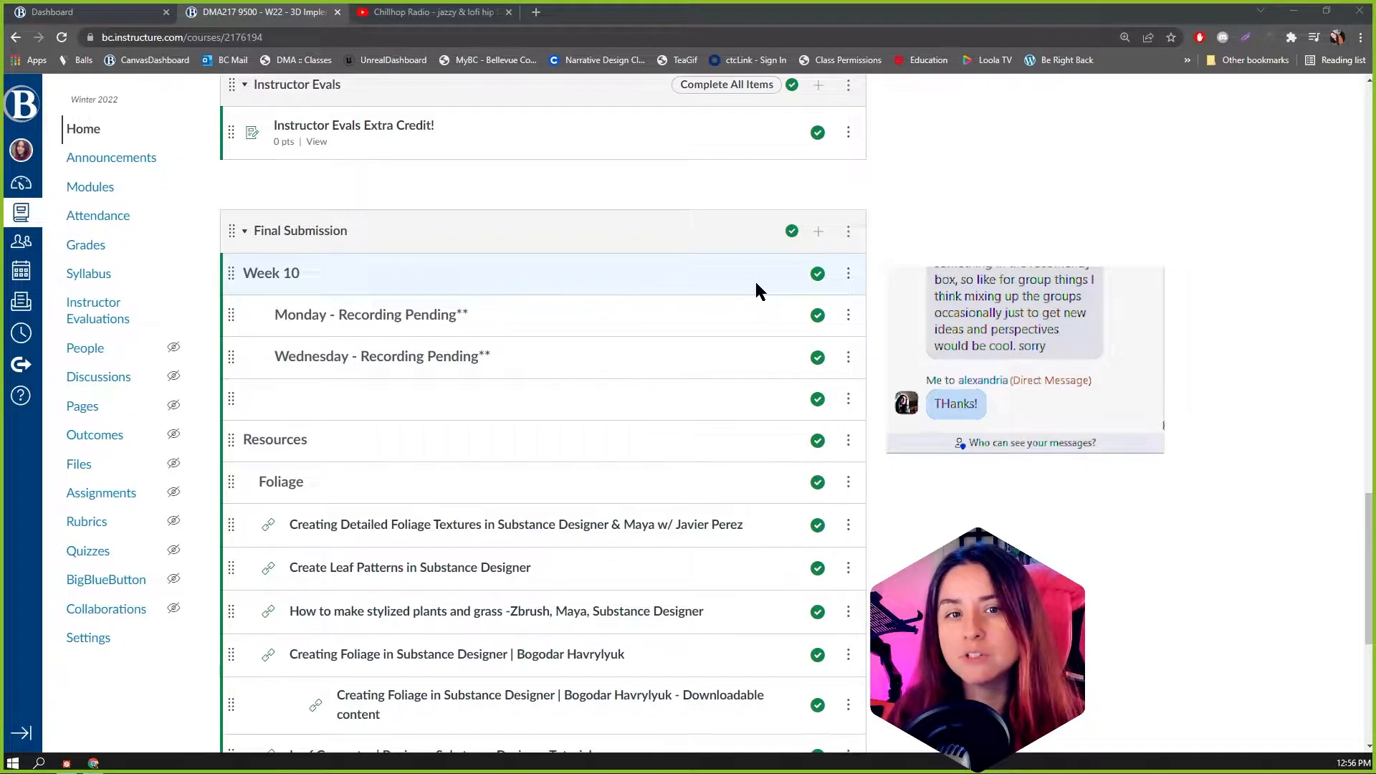
scroll(753, 281, "down", 2)
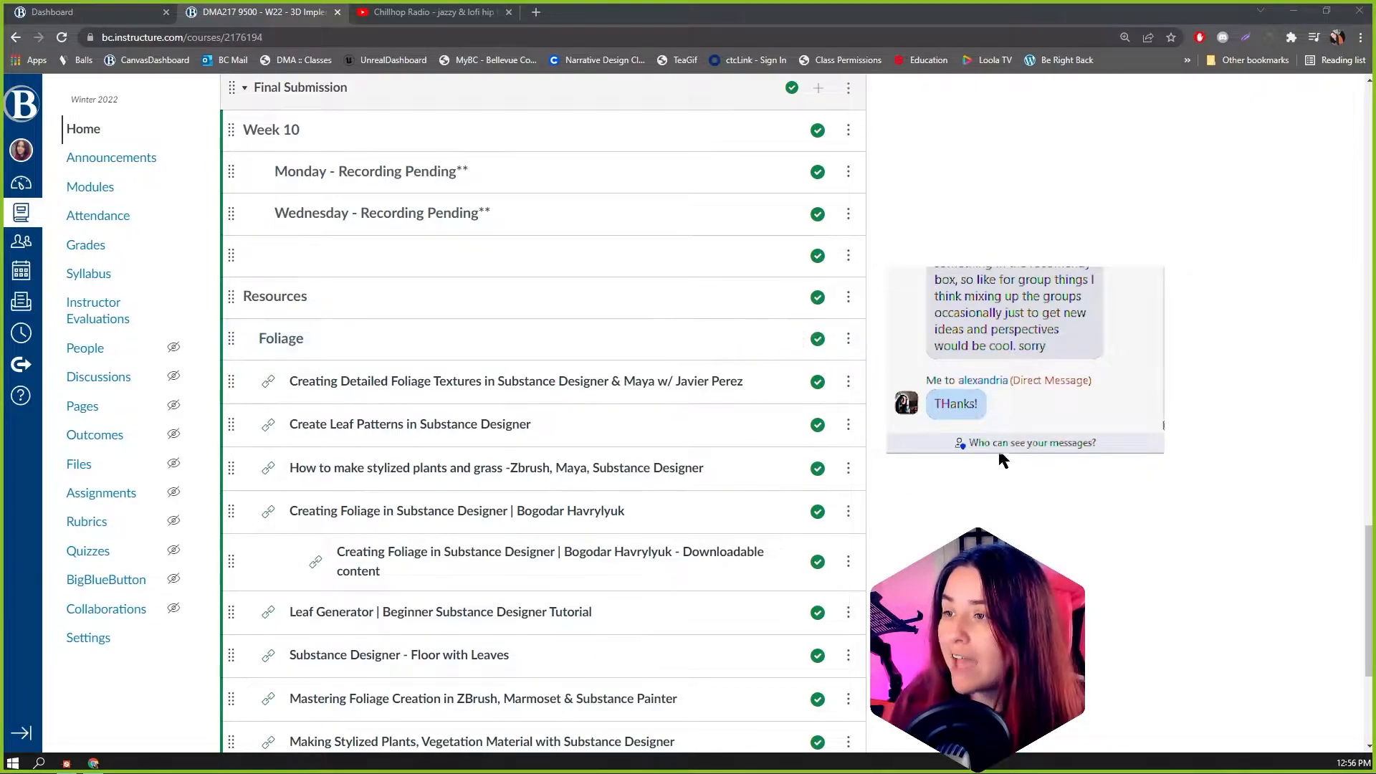
scroll(817, 344, "down", 2)
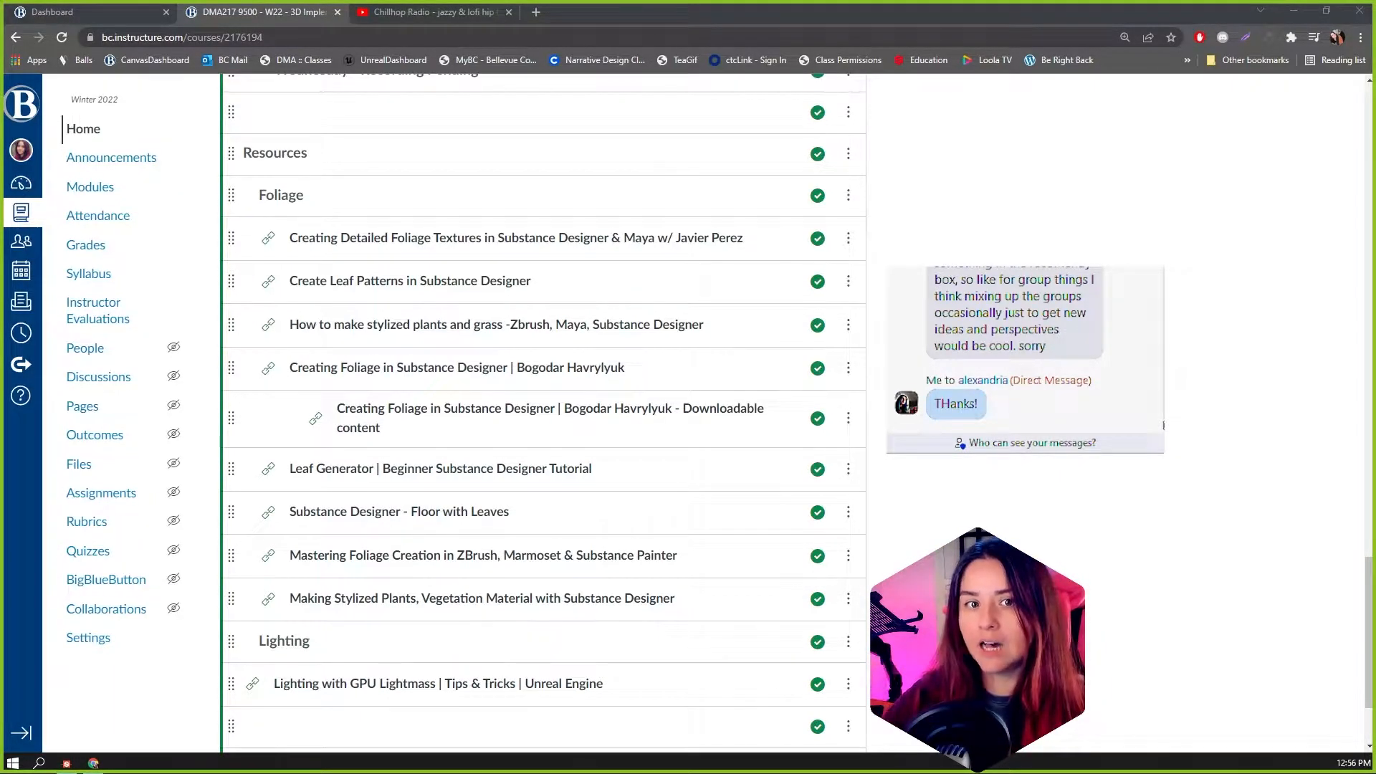
Step: Switch to Substance Designer, open the Wood graph of the Wood.sbs package and inspect its material on the 3D cube
left_click(66, 763)
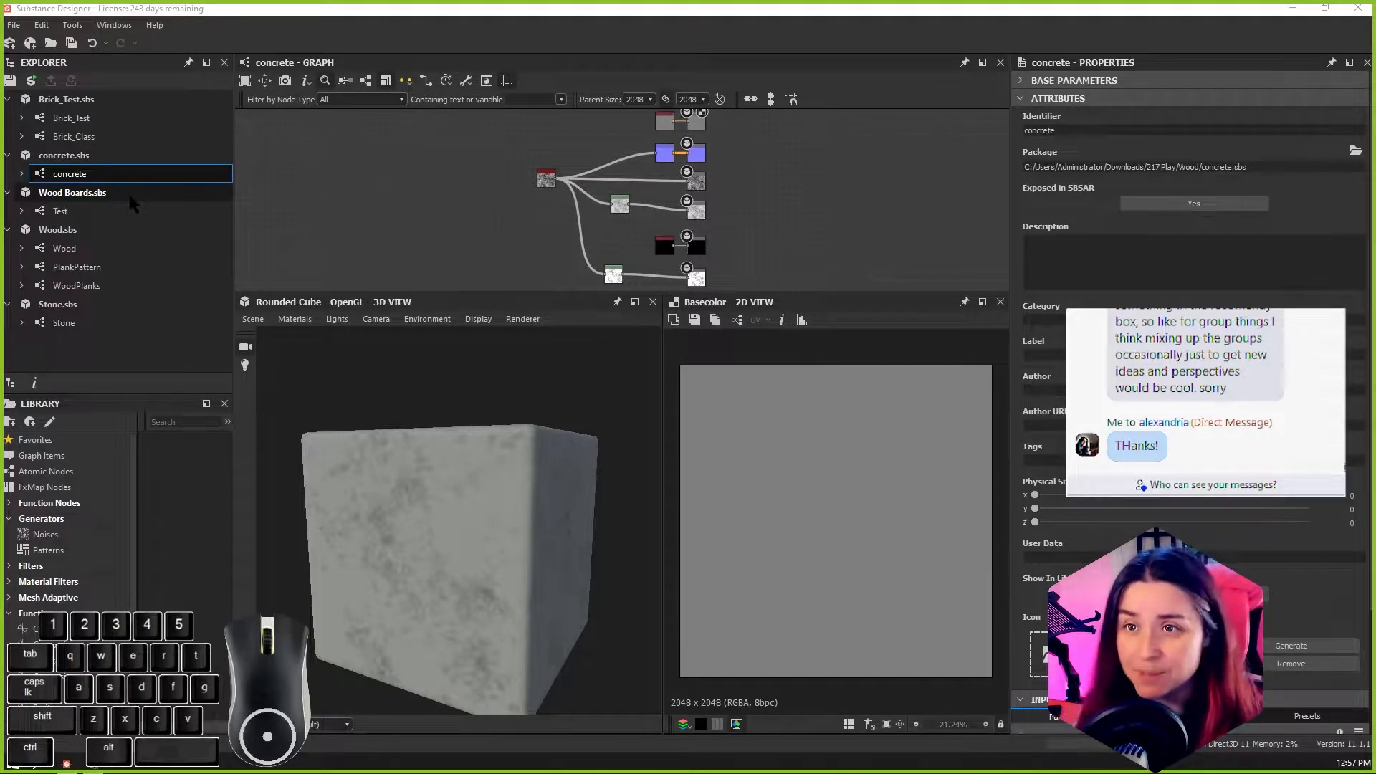
left_click(78, 249)
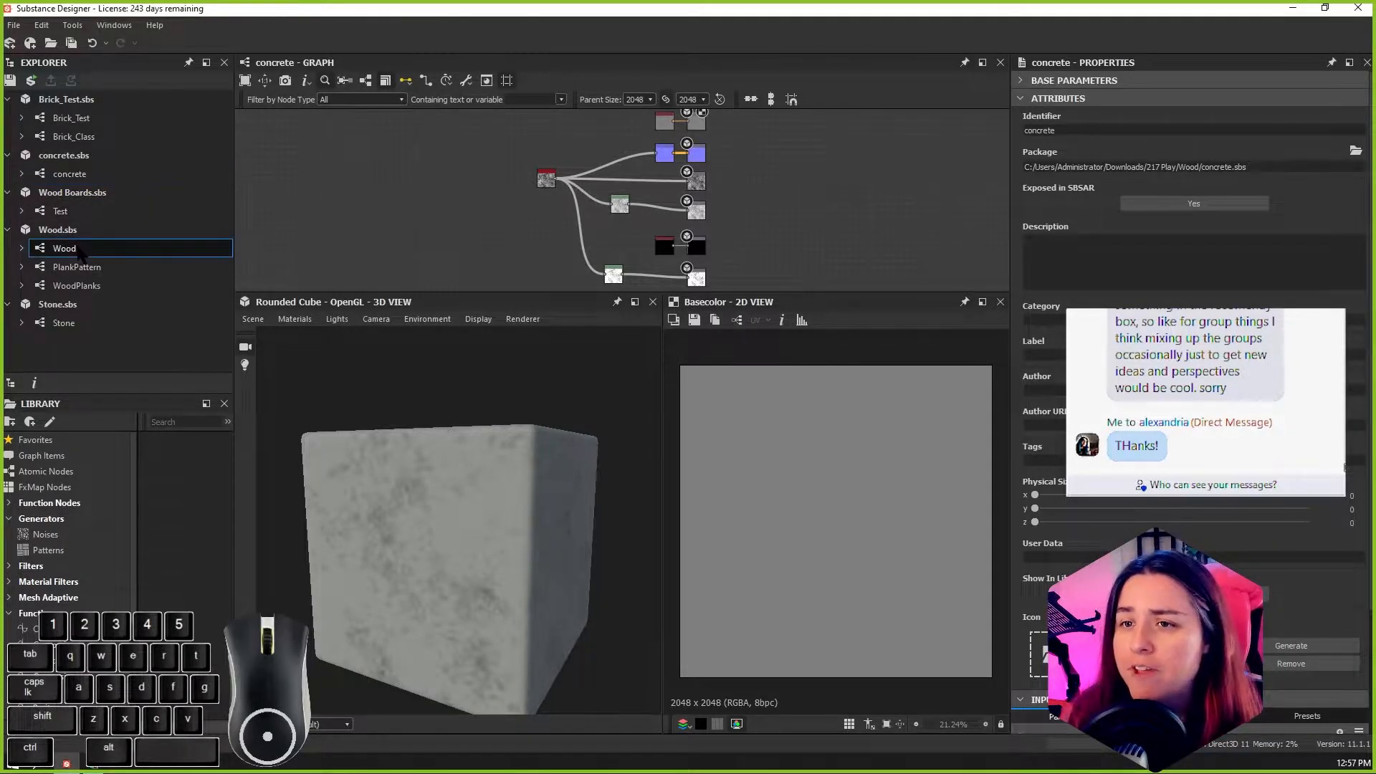
double_click(80, 249)
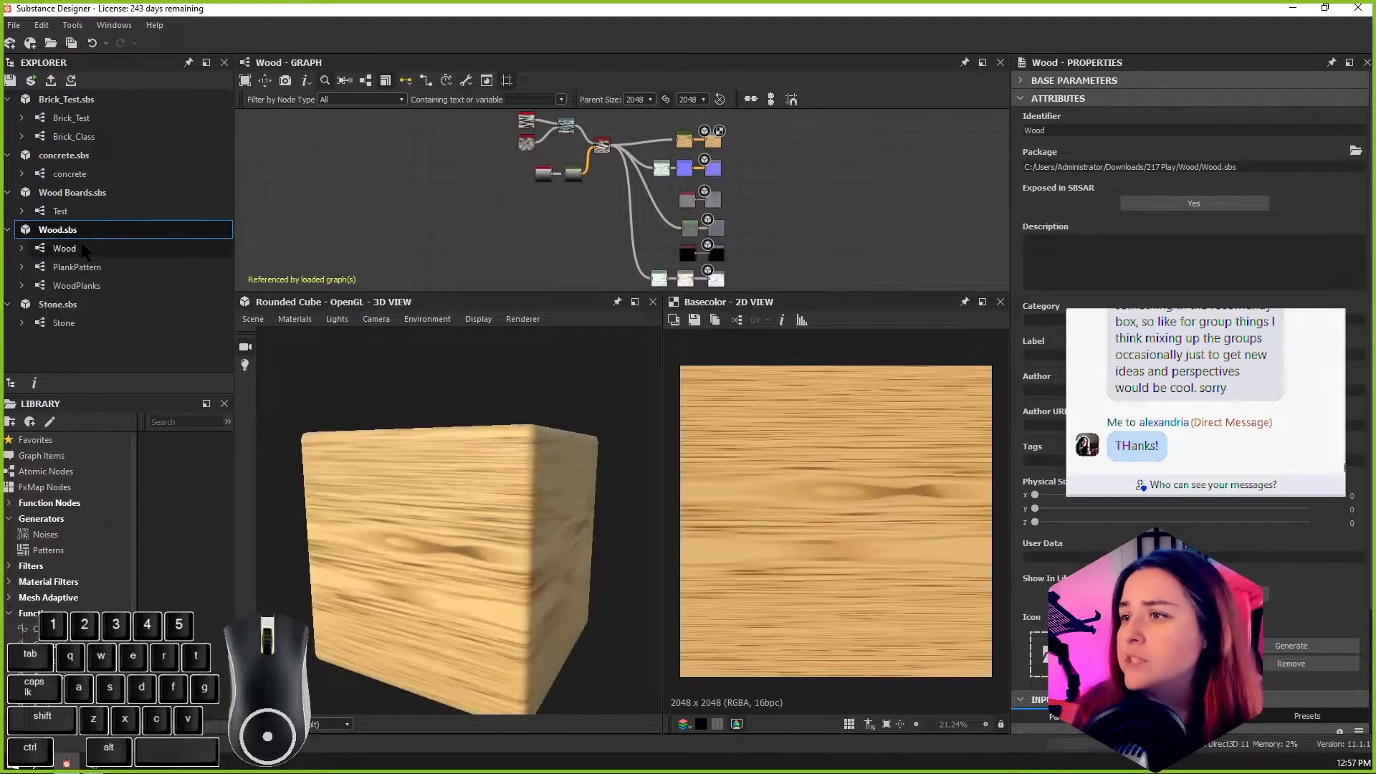
left_click_drag(507, 522, 562, 544, "alt")
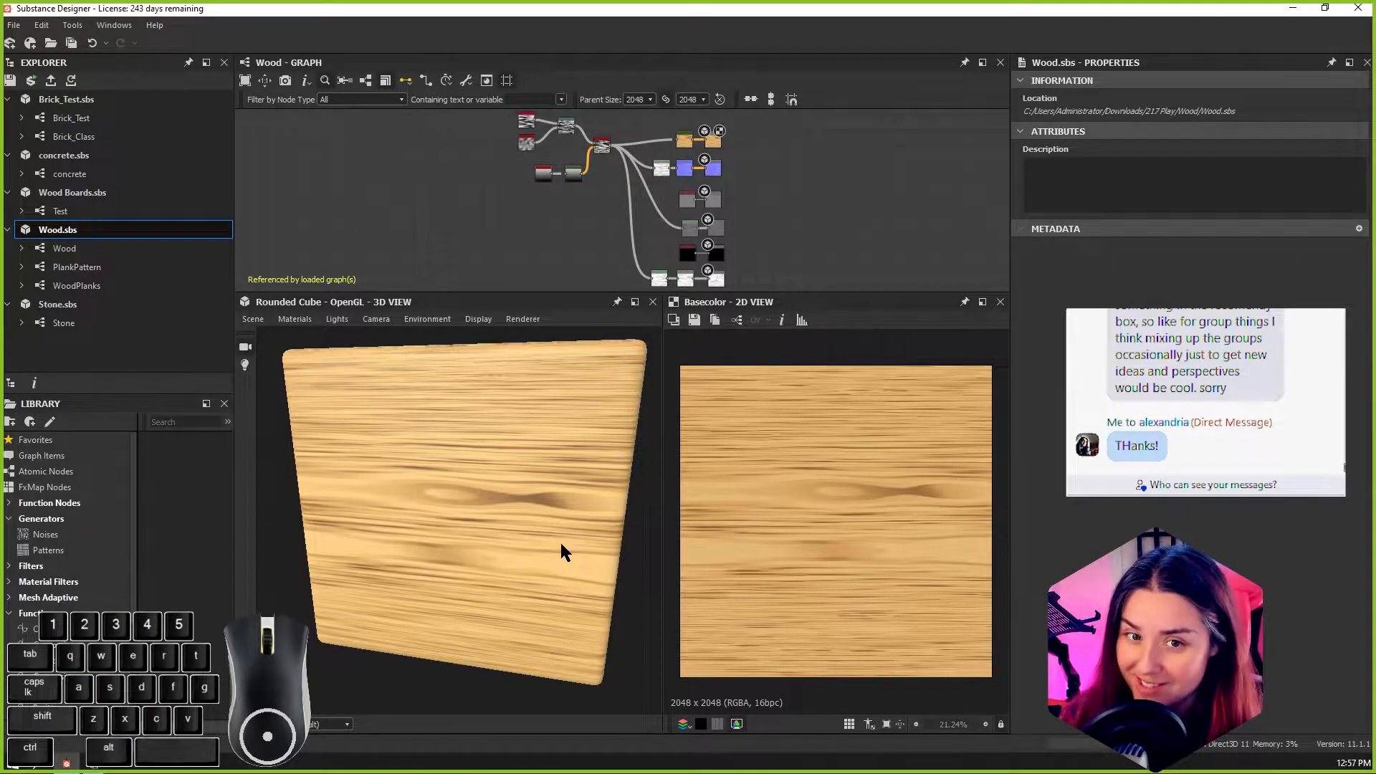
left_click_drag(599, 670, 531, 606, "alt")
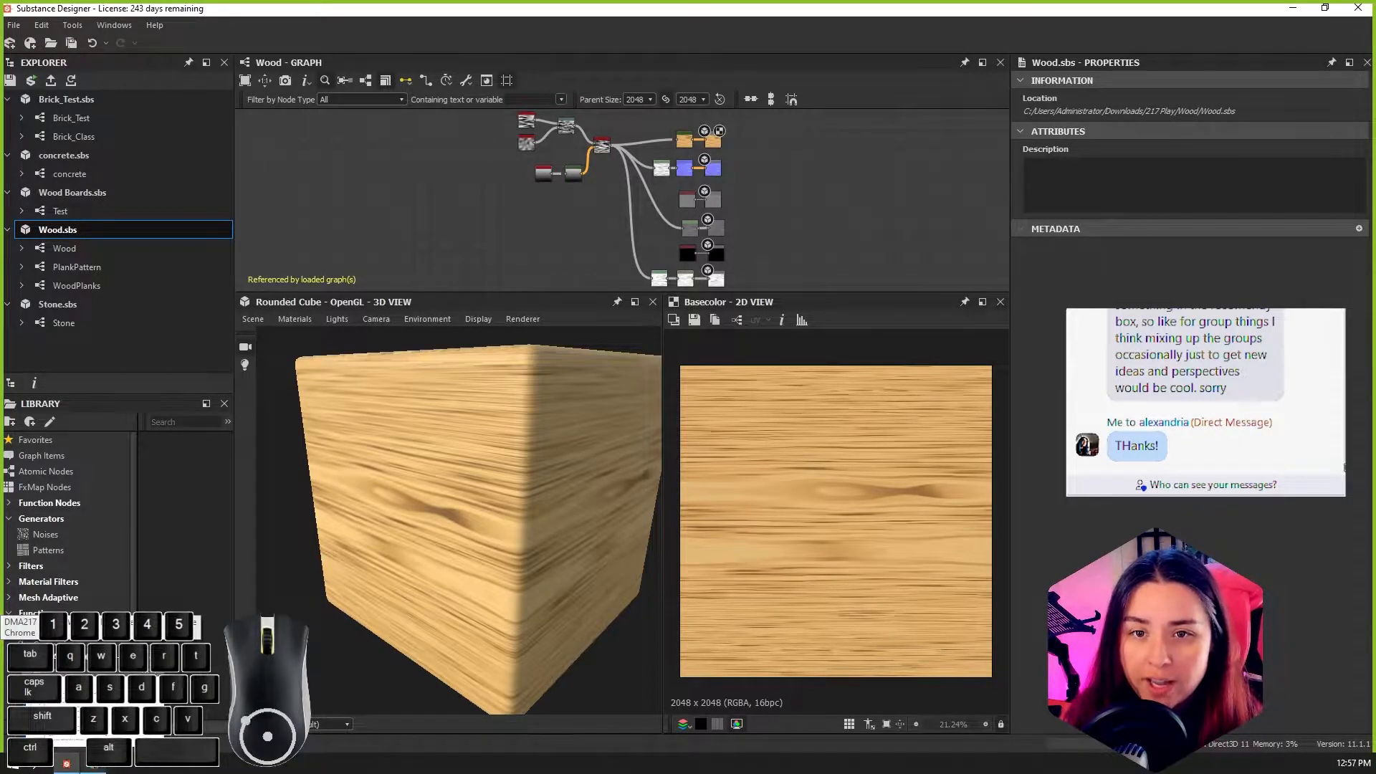
left_click(95, 717)
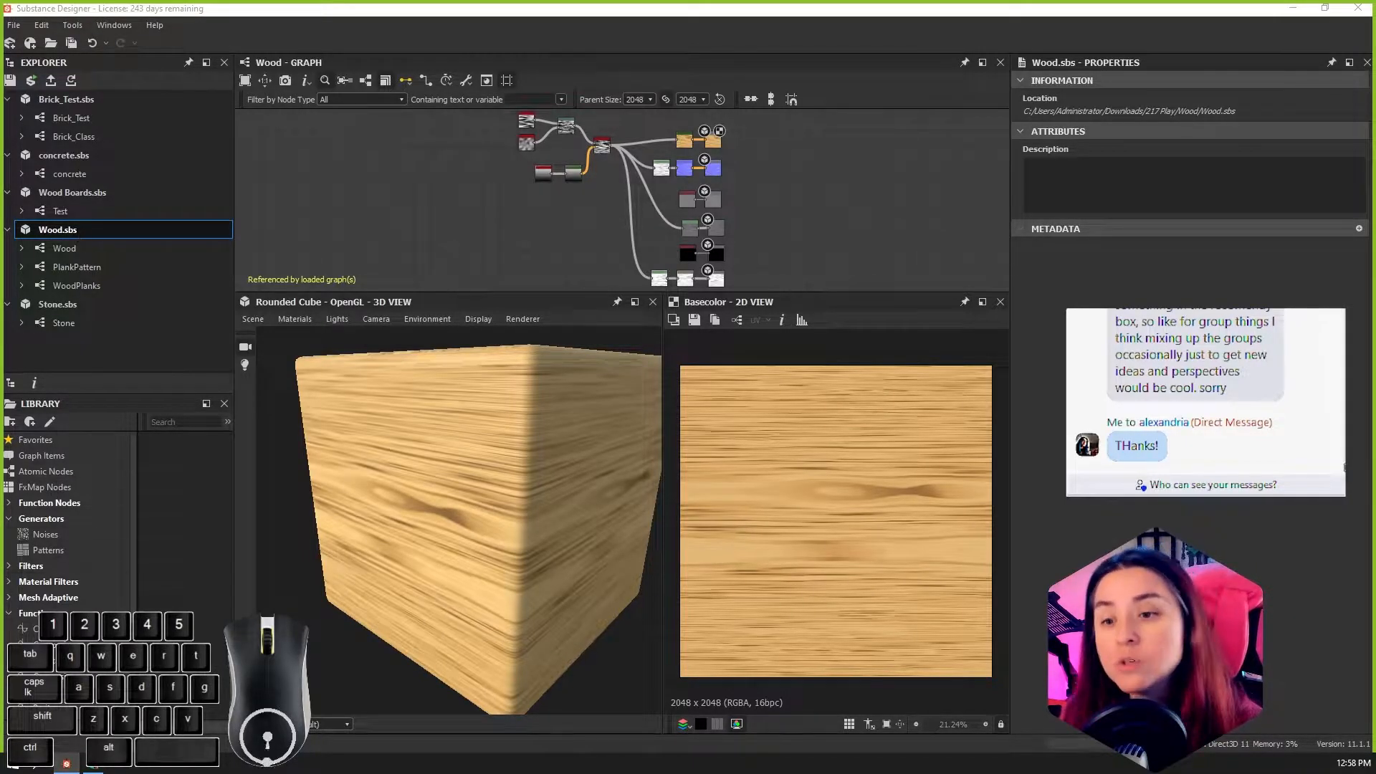
mouse_move(93, 767)
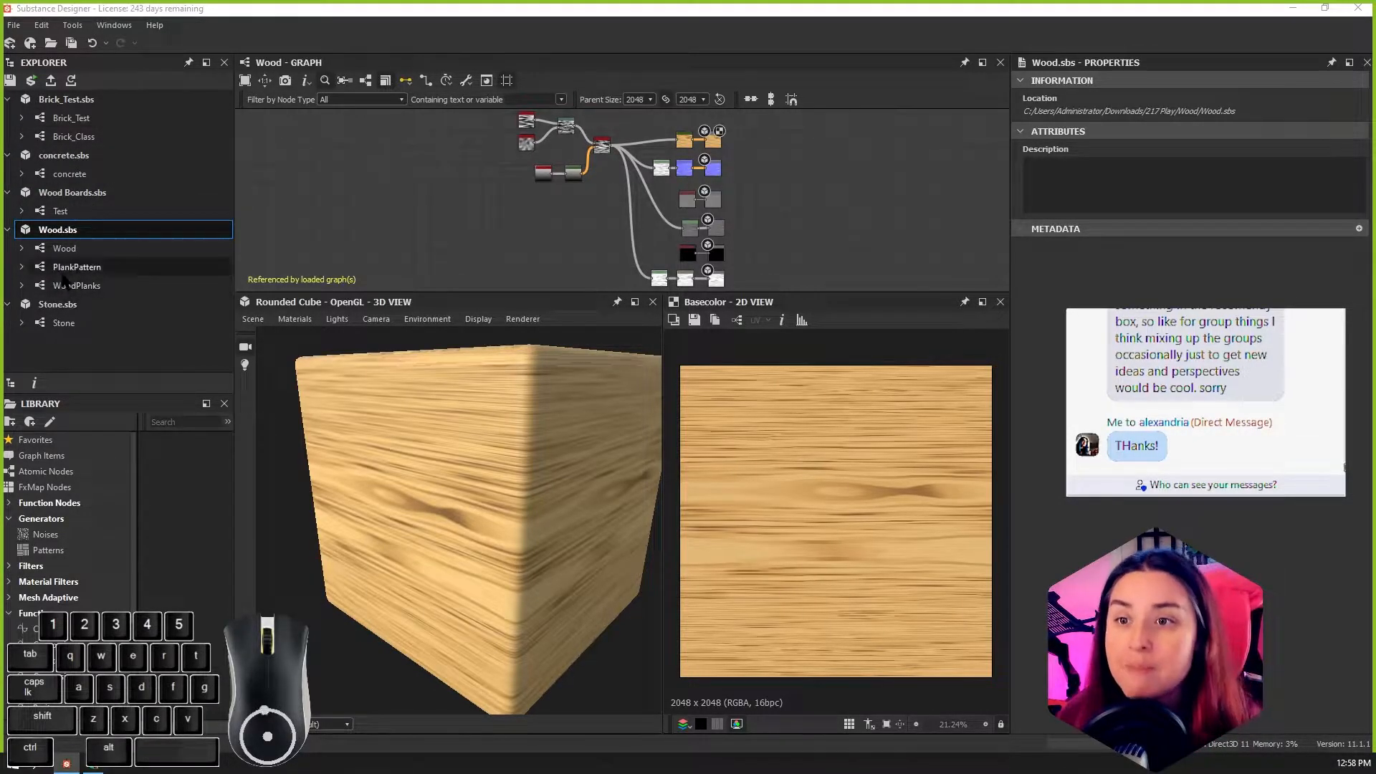
Step: Publish the Wood.sbs package as Wood.sbsar in H:\Substance, overwriting the existing archive, with Auto compression and output size and random seed exposed
right_click(60, 231)
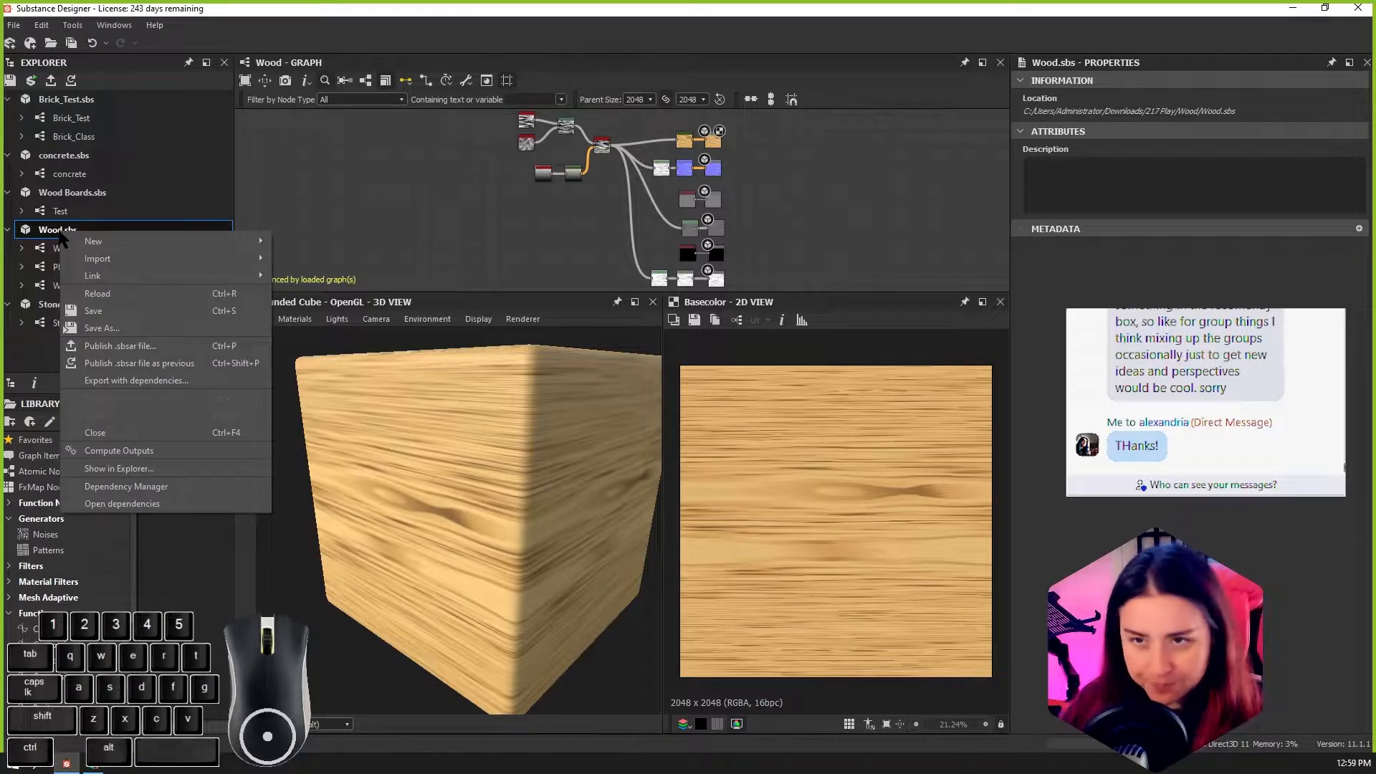
left_click(86, 347)
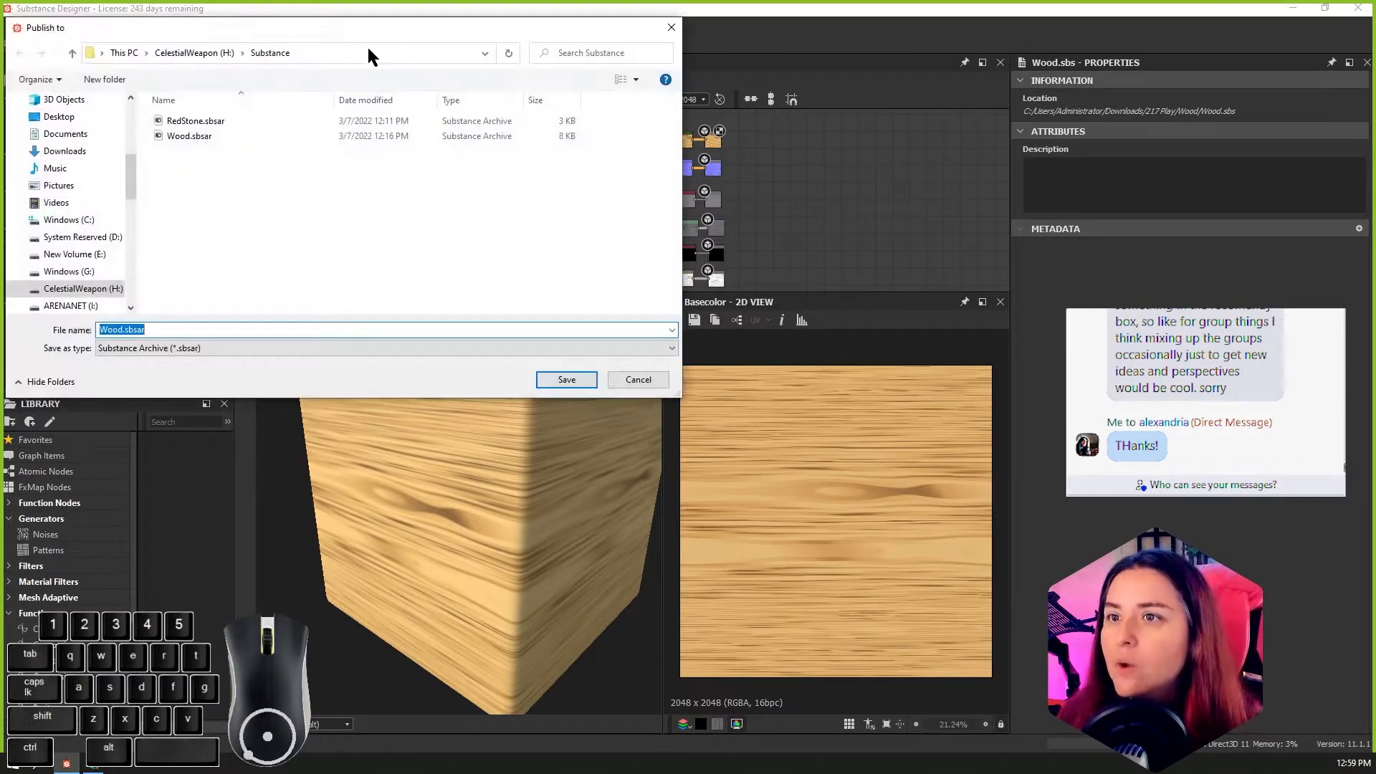
left_click_drag(374, 34, 534, 63)
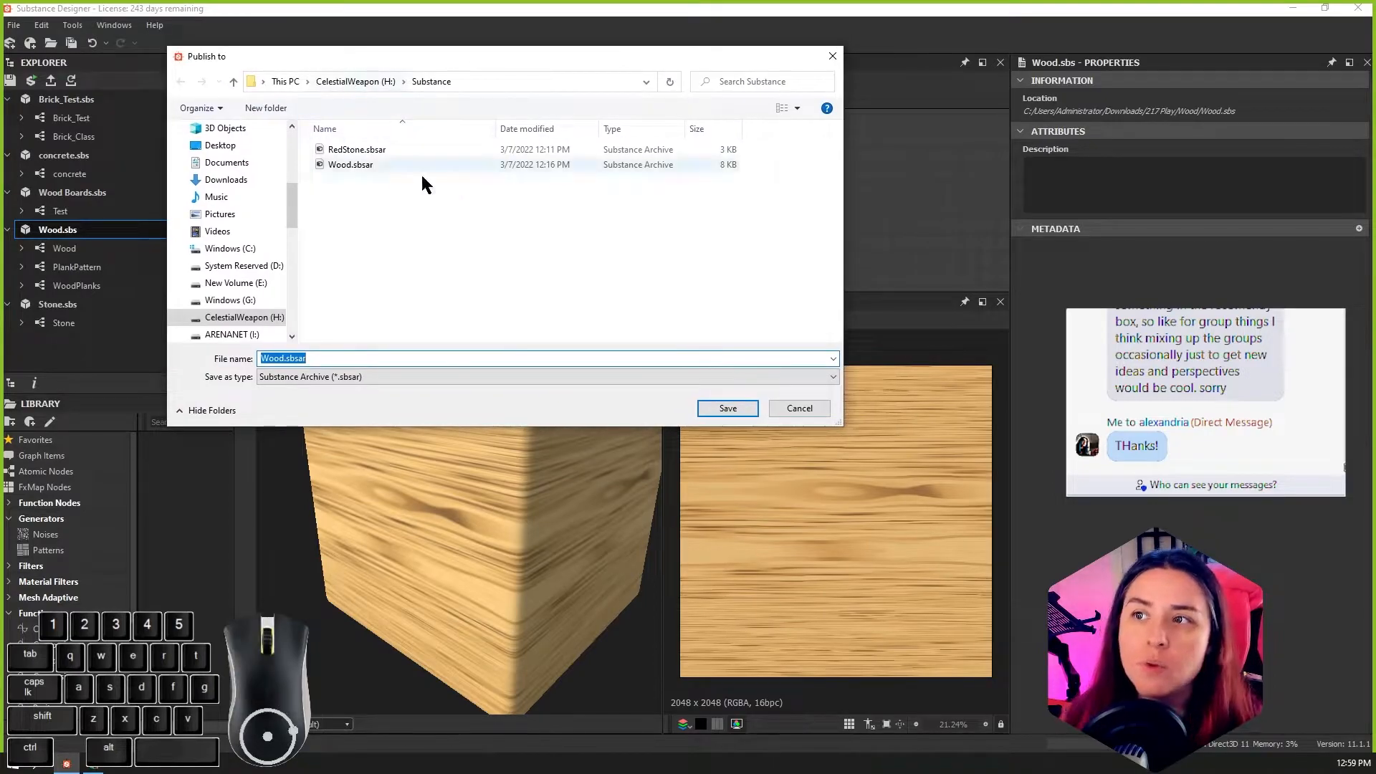
left_click(343, 83)
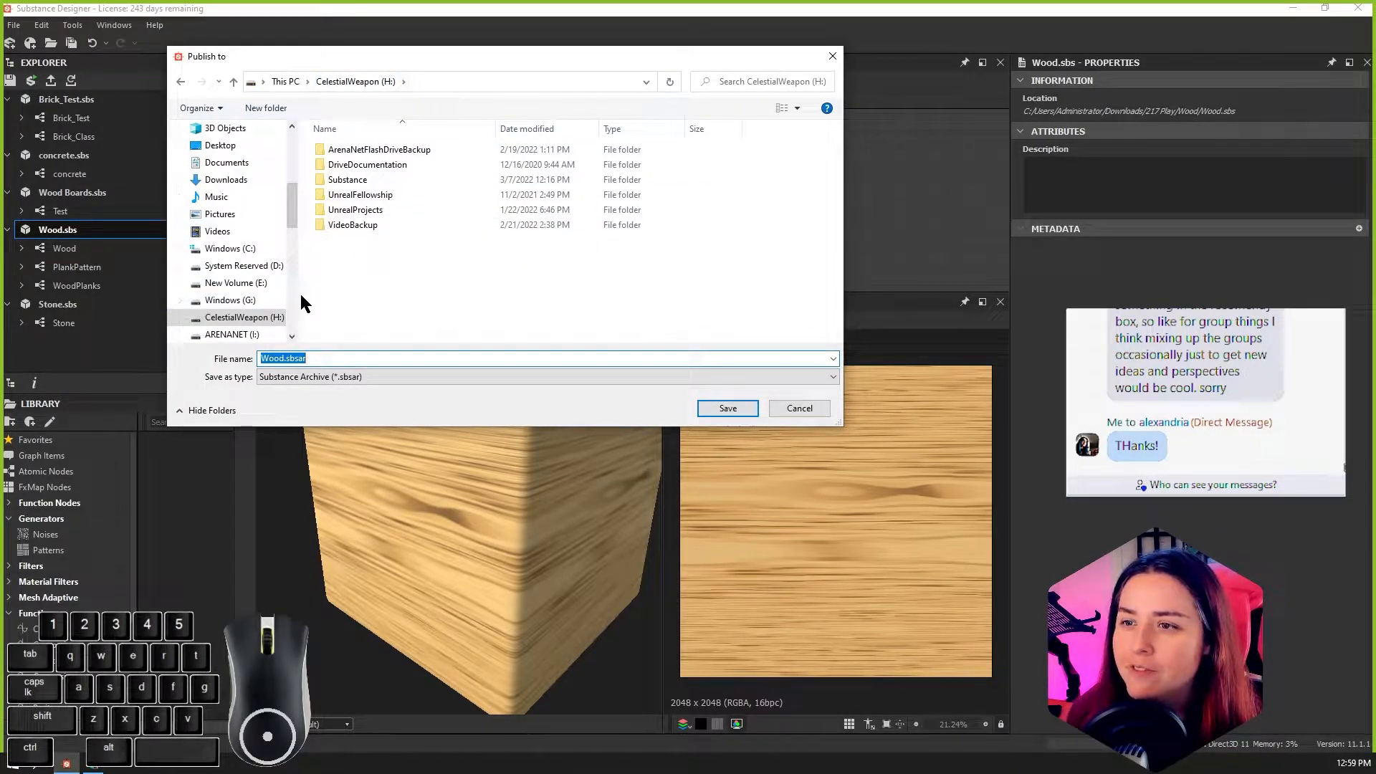
mouse_move(300, 295)
left_mouse_down()
mouse_move(322, 298)
mouse_move(295, 297)
left_mouse_up()
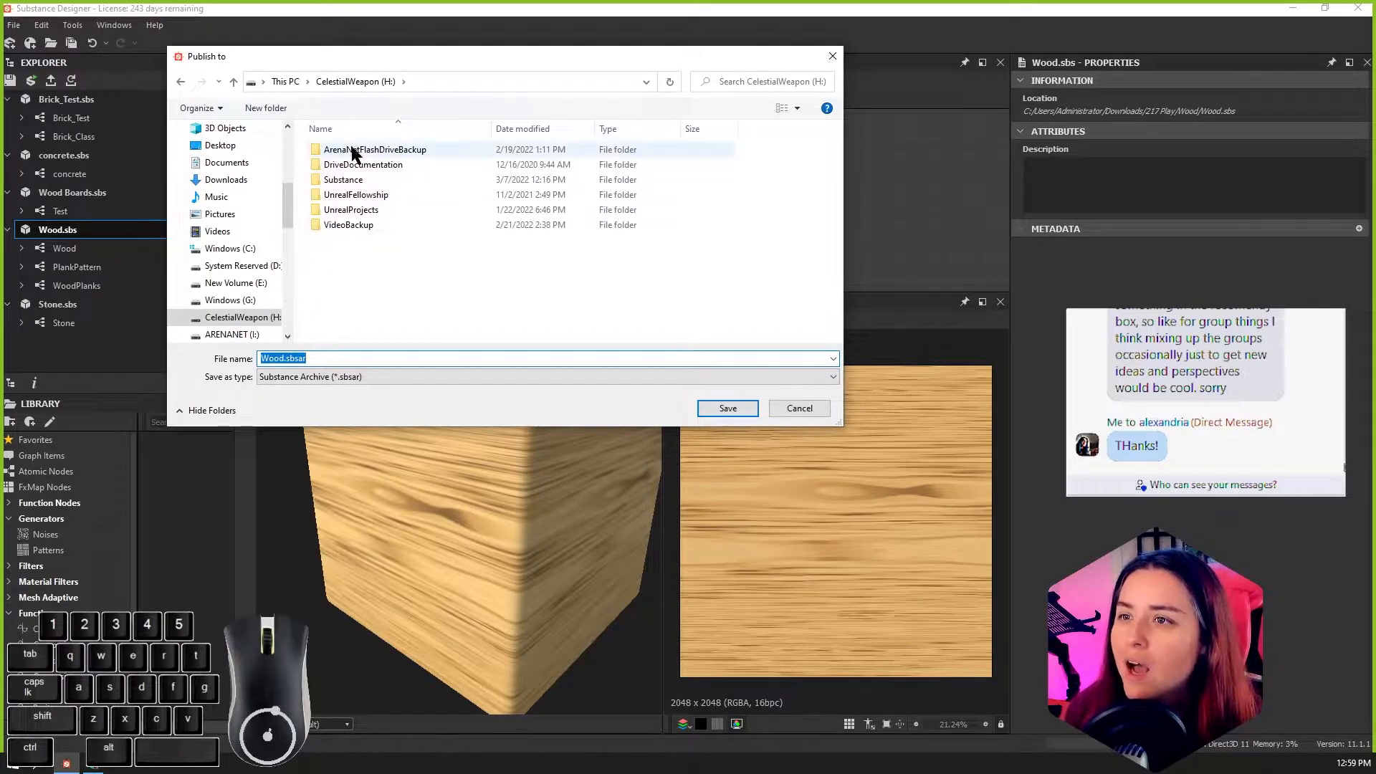
double_click(350, 179)
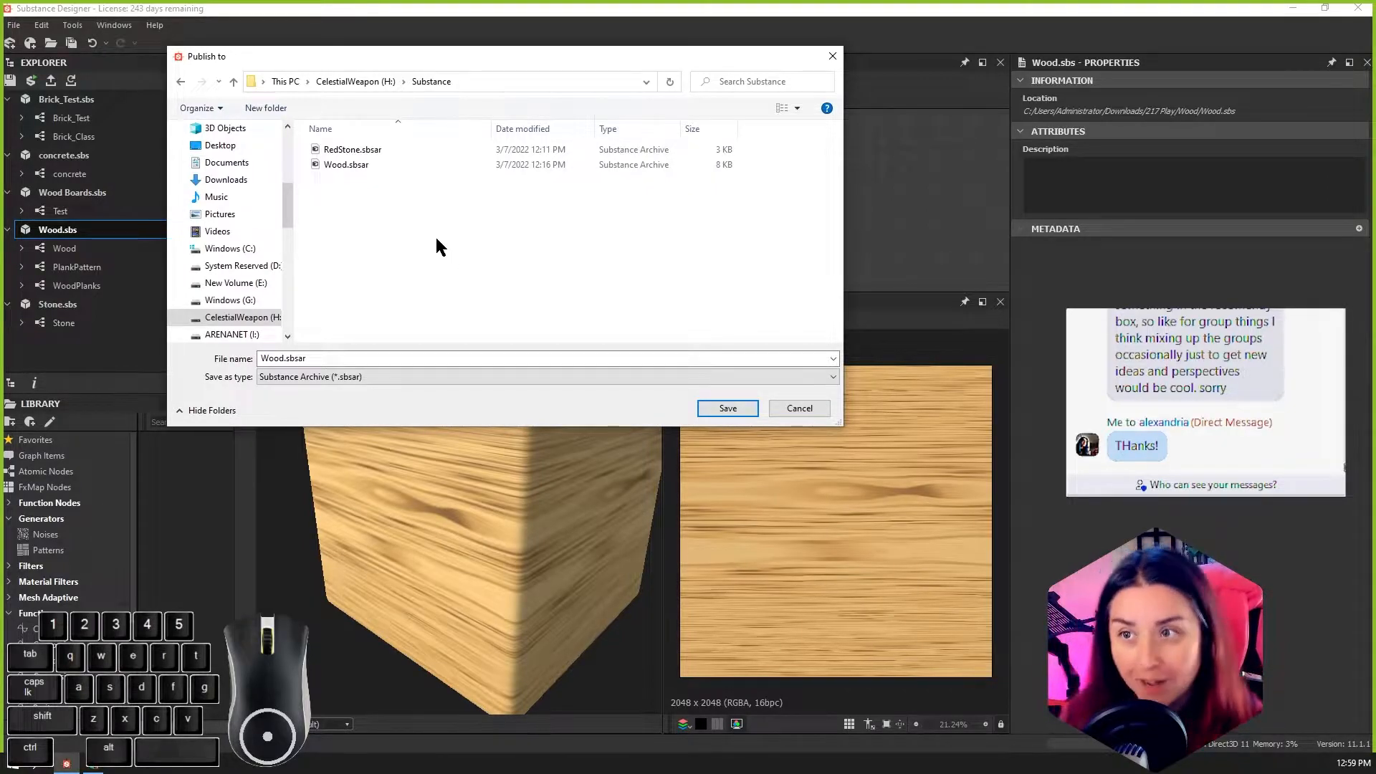
left_click(377, 164)
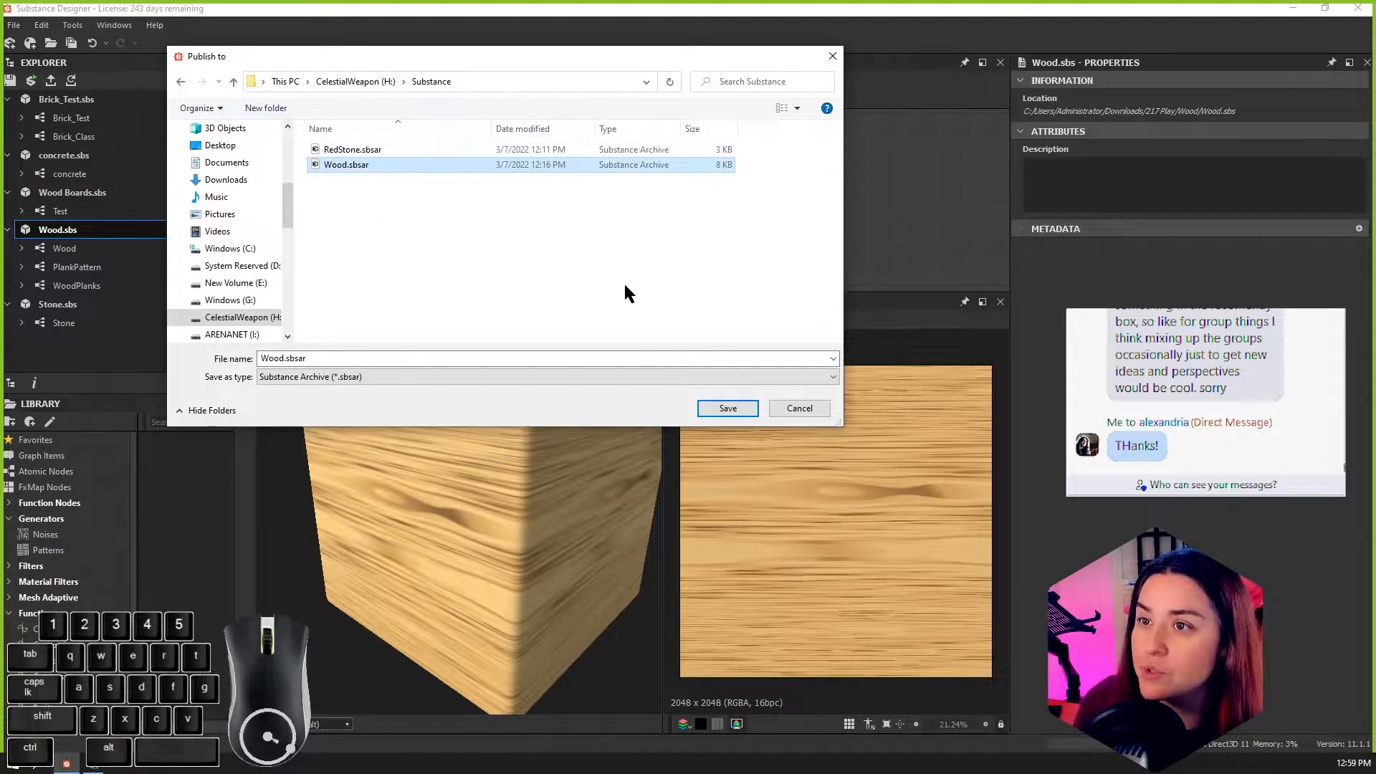
left_click(708, 405)
left_click(716, 383)
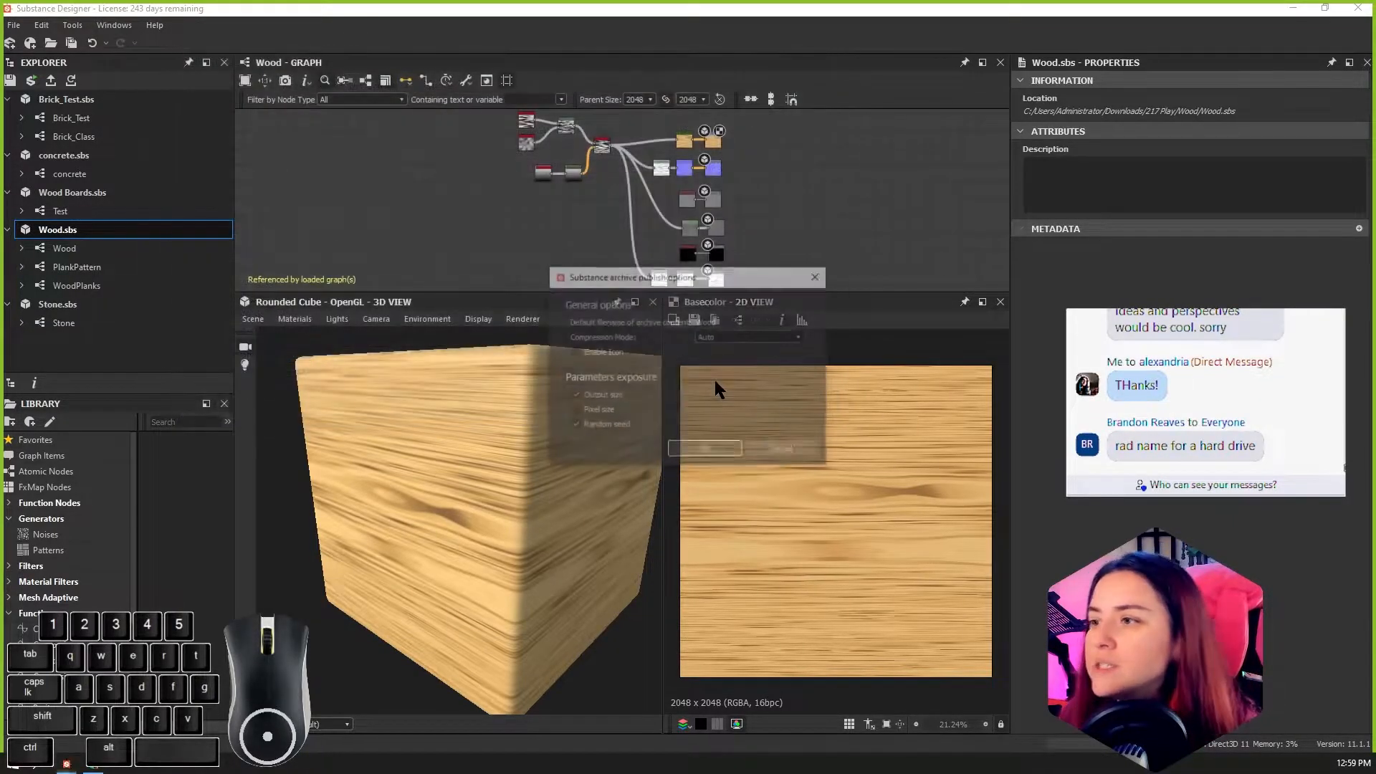
left_click_drag(650, 283, 484, 219)
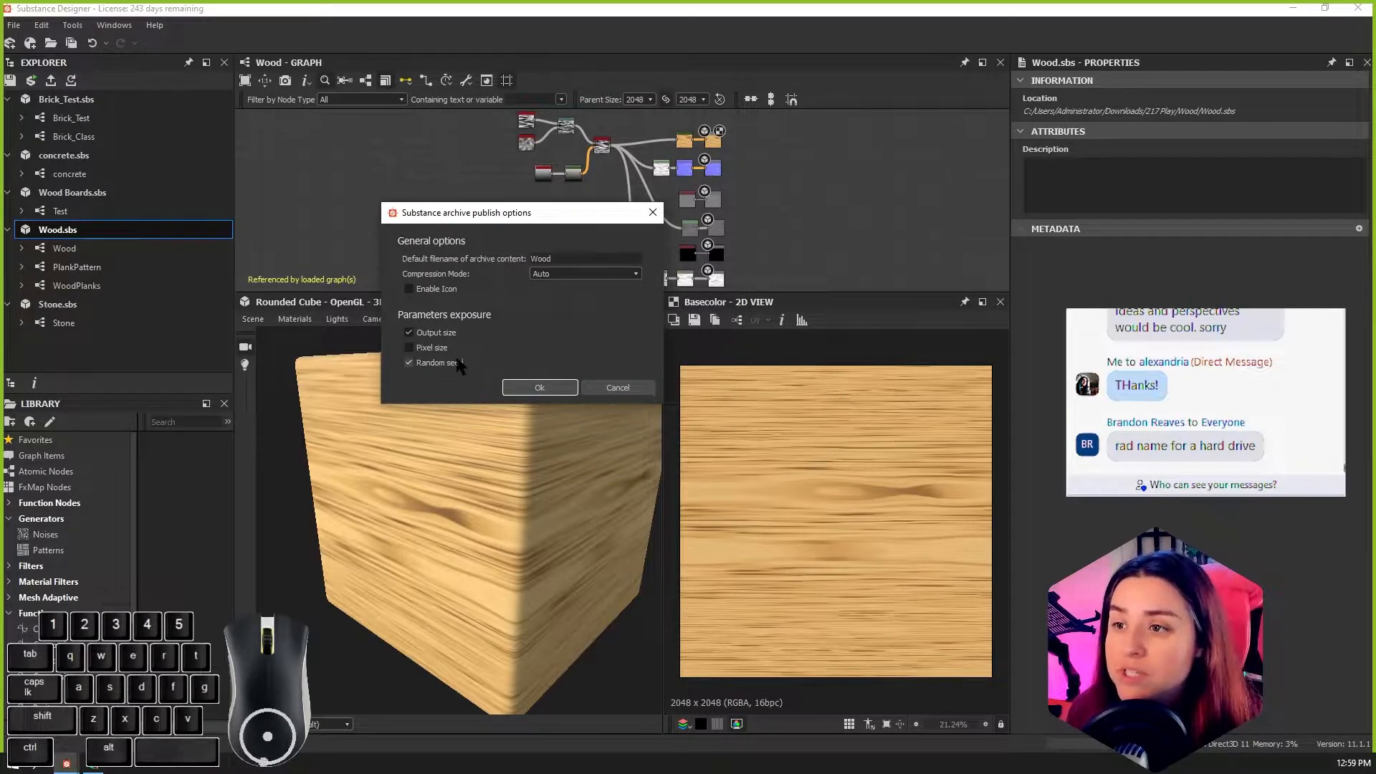
left_click(533, 387)
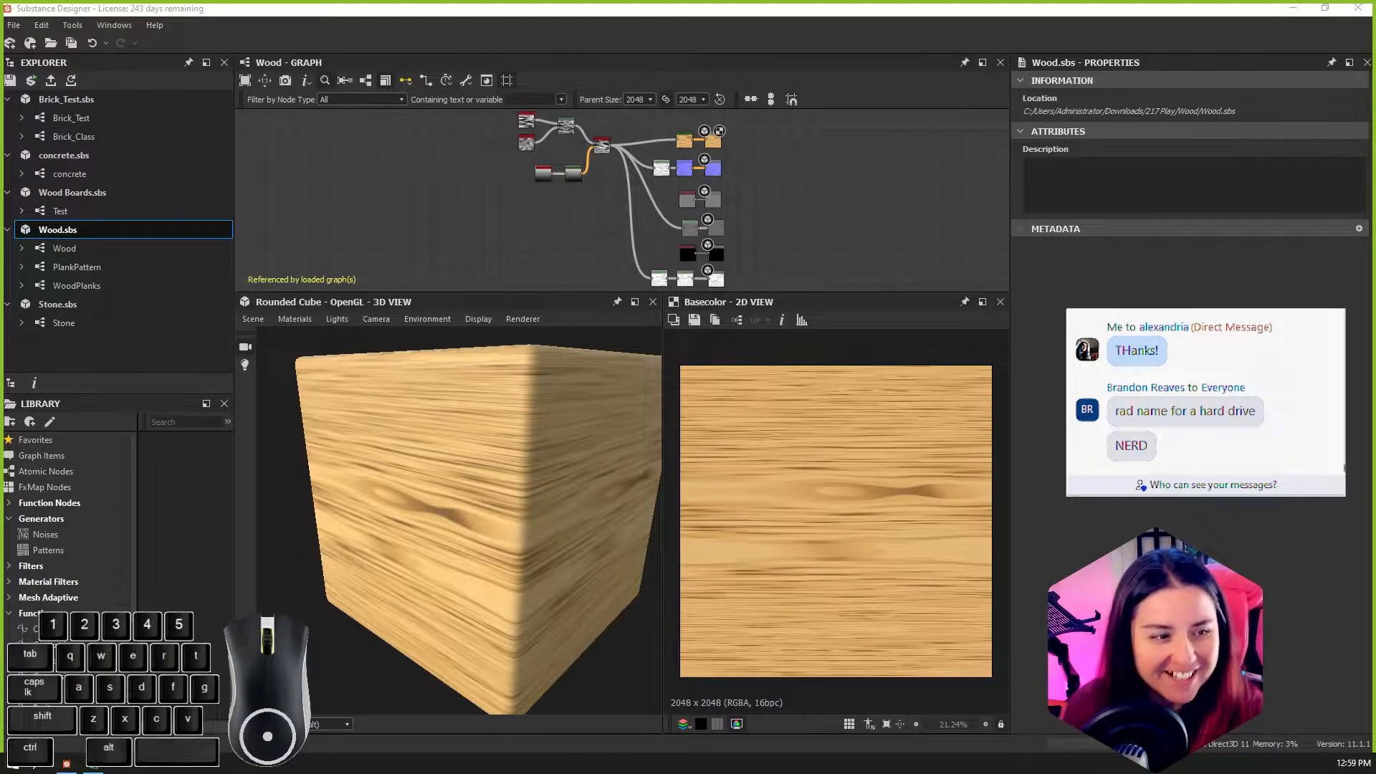
Step: Switch to Substance 3D Painter, dismiss the welcome window and open the recent project Smug_Blue
key("e")
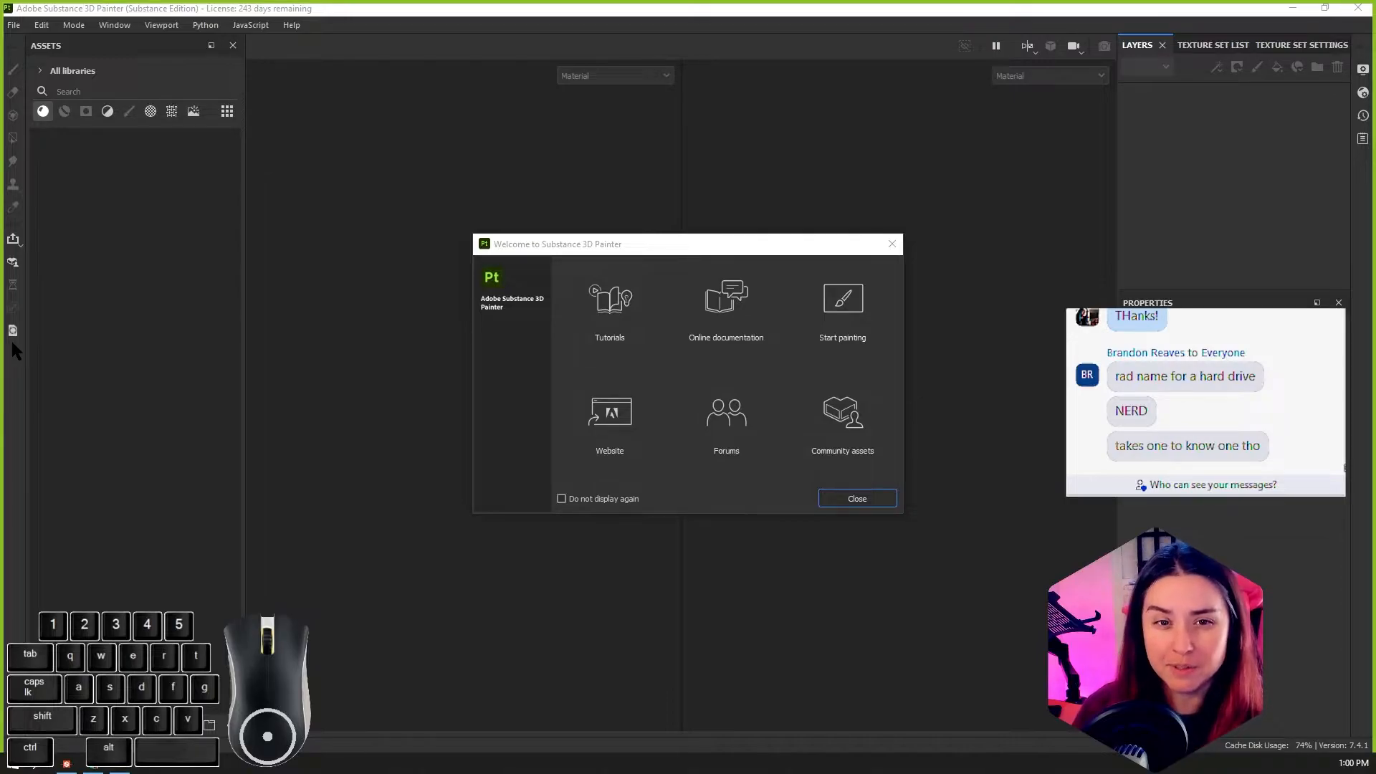
left_click(865, 499)
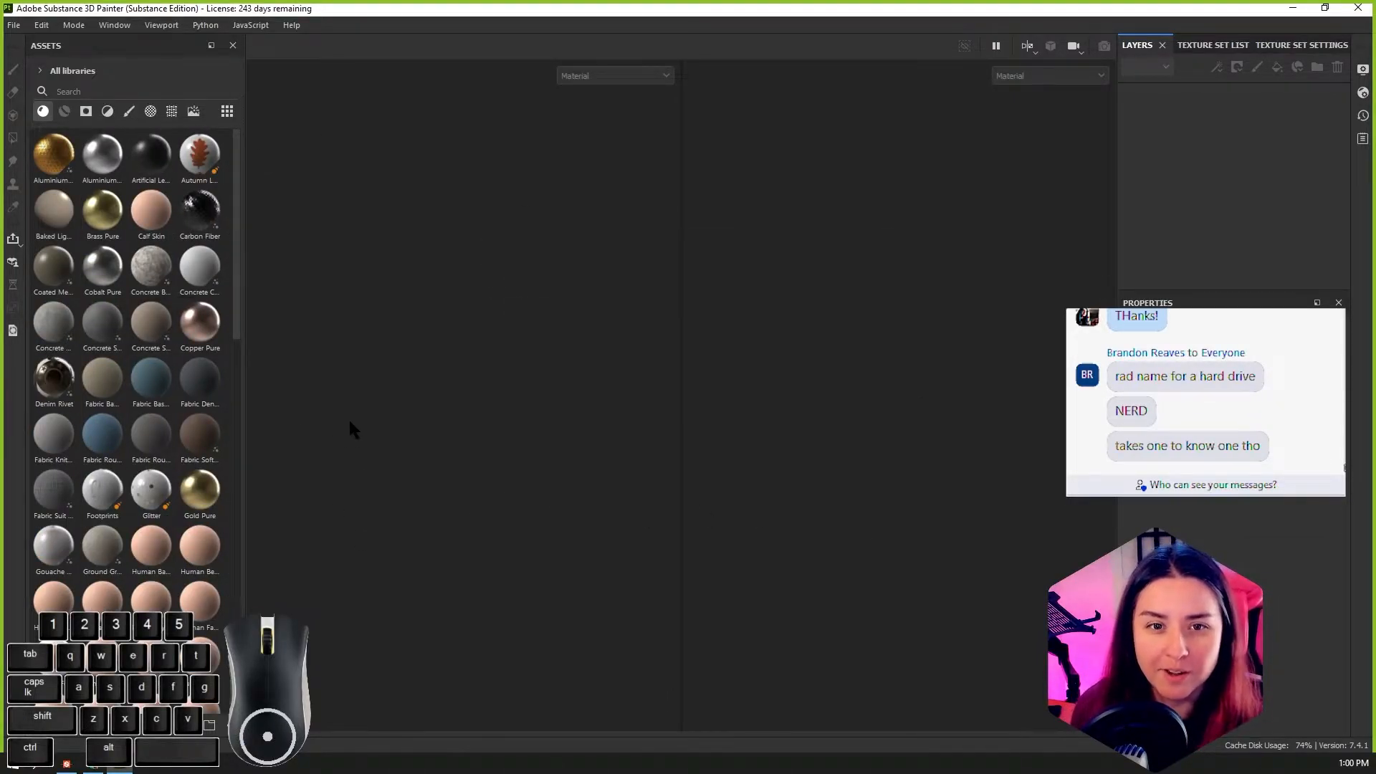
left_click(9, 30)
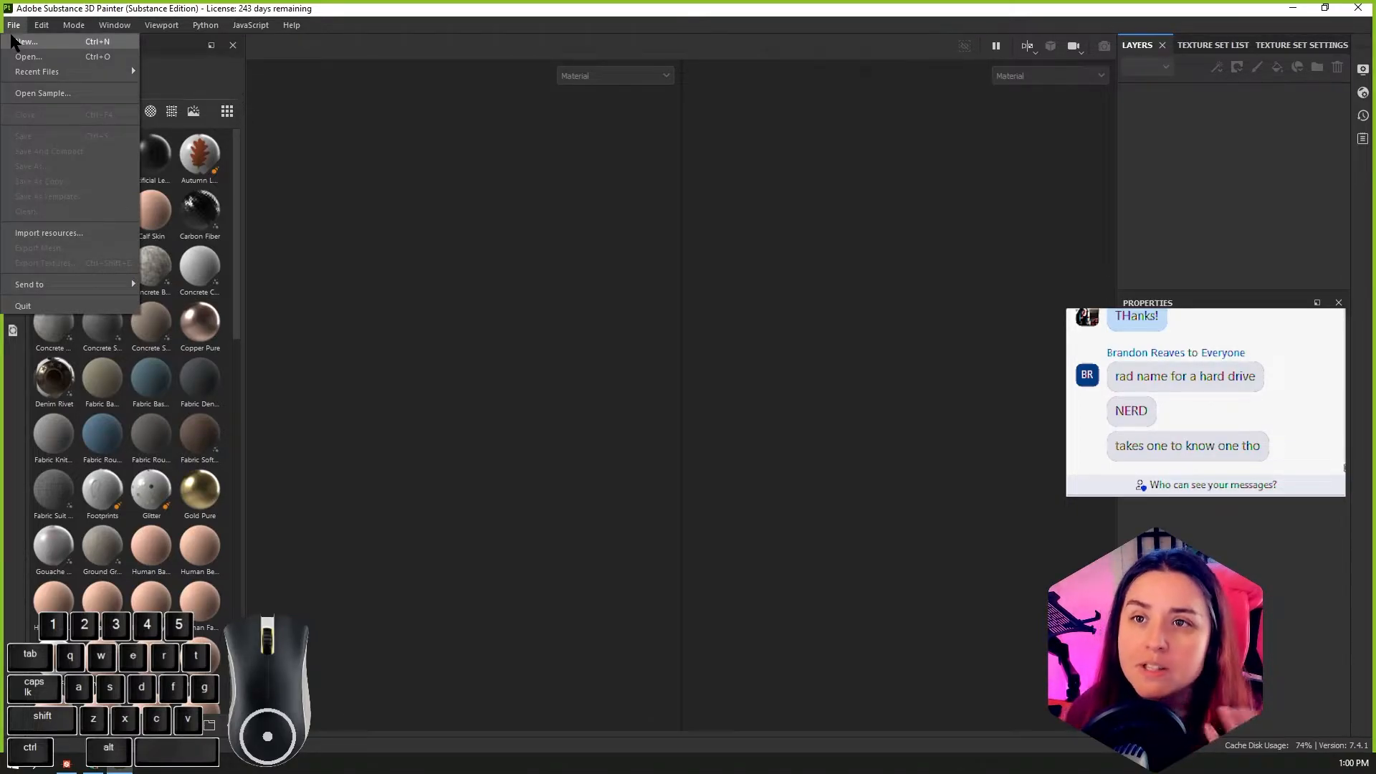
mouse_move(56, 66)
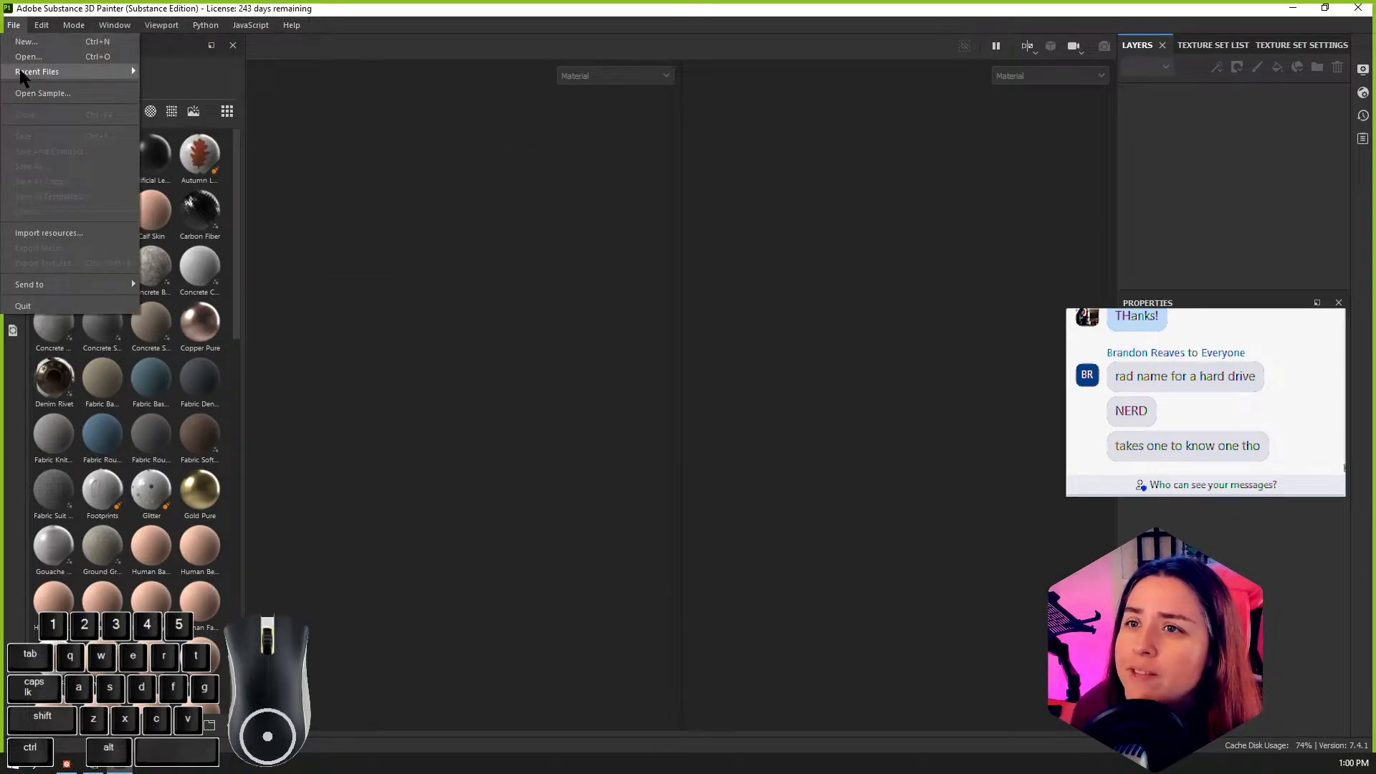
left_click(411, 93)
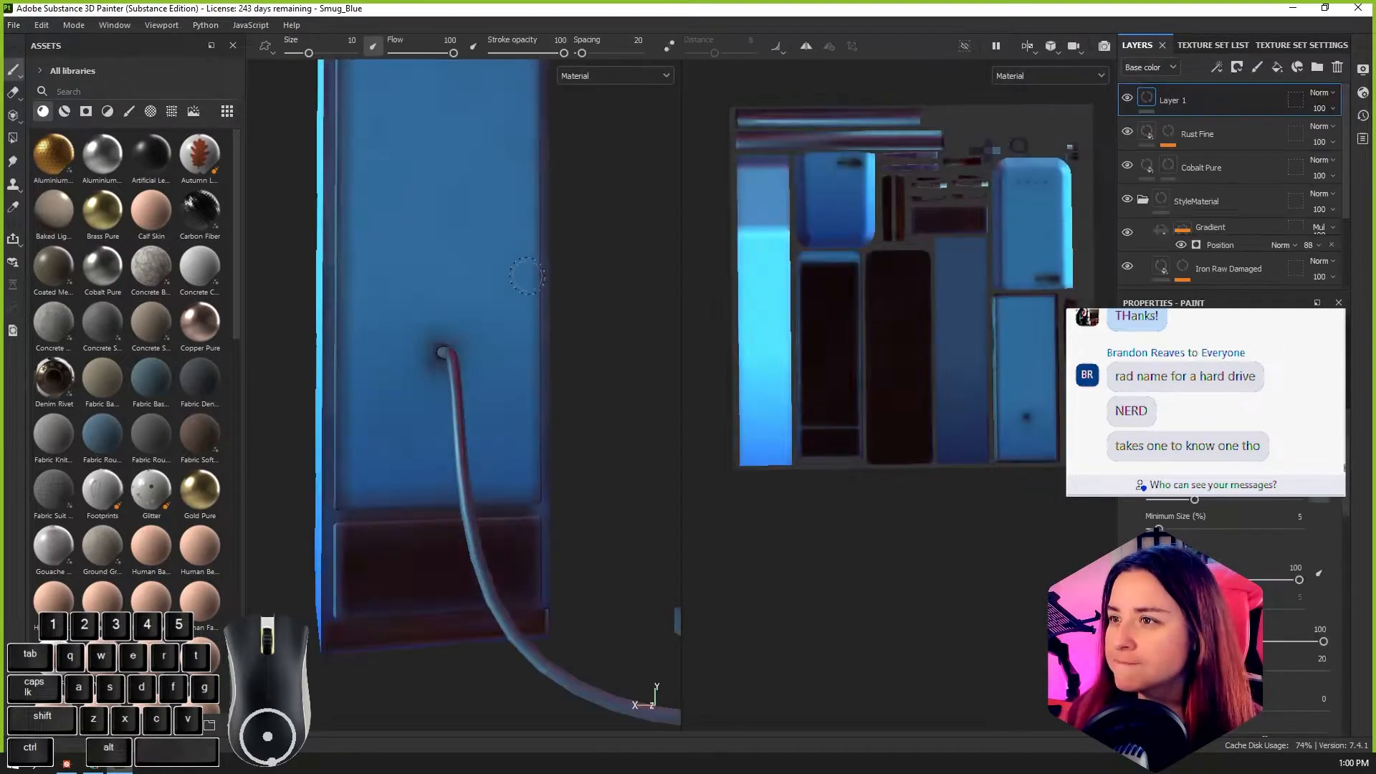
Step: Examine the blue fridge model from the back, front and sides, up close and as a whole
left_click_drag(378, 663, 636, 660, "alt")
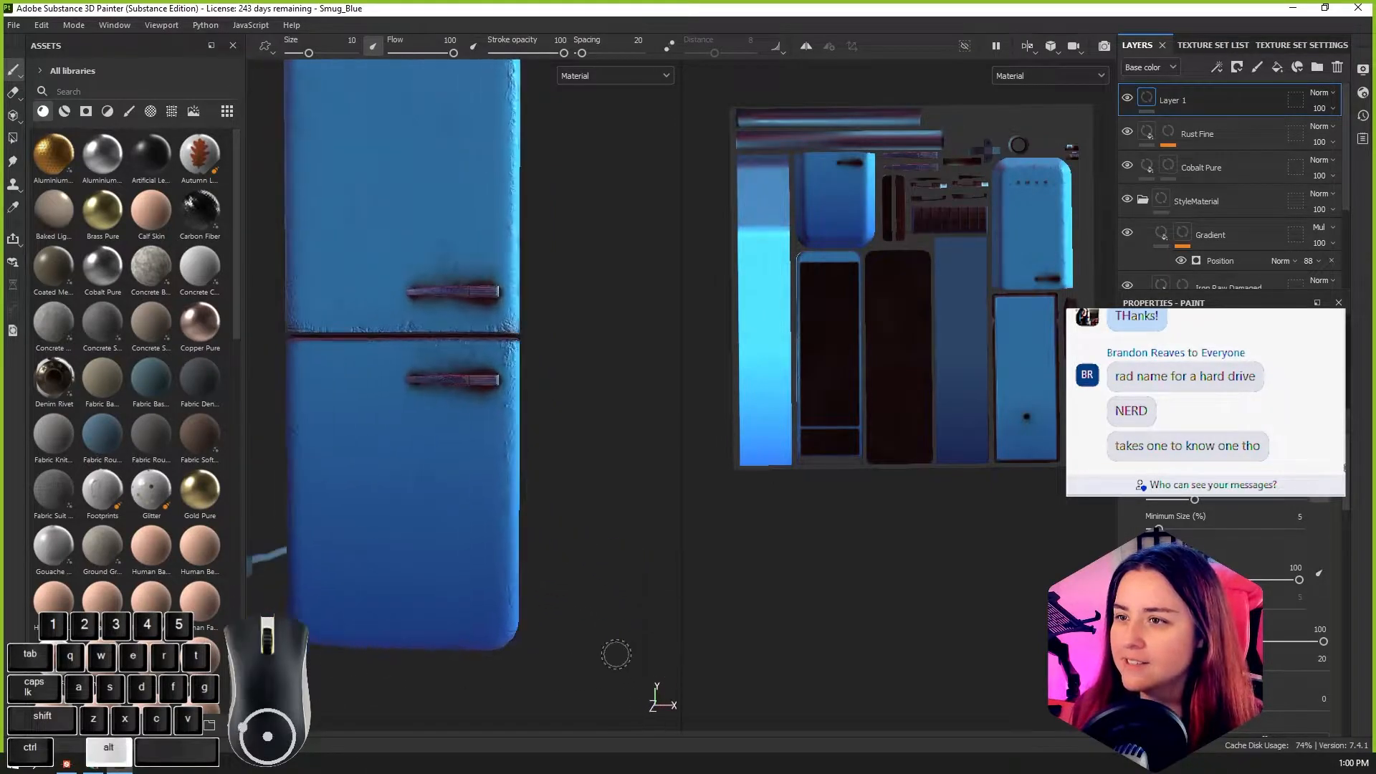
scroll(635, 657, "down", 2)
middle_click_drag(575, 559, 571, 673, "alt")
left_click_drag(571, 675, 633, 681, "alt")
middle_click_drag(565, 613, 536, 566, "alt")
right_click_drag(536, 566, 480, 560, "alt")
mouse_move(480, 560)
left_mouse_down("alt")
mouse_move(587, 451)
mouse_move(463, 547)
left_mouse_up("alt")
middle_click_drag(462, 546, 459, 486, "alt")
left_click_drag(458, 486, 551, 491, "alt")
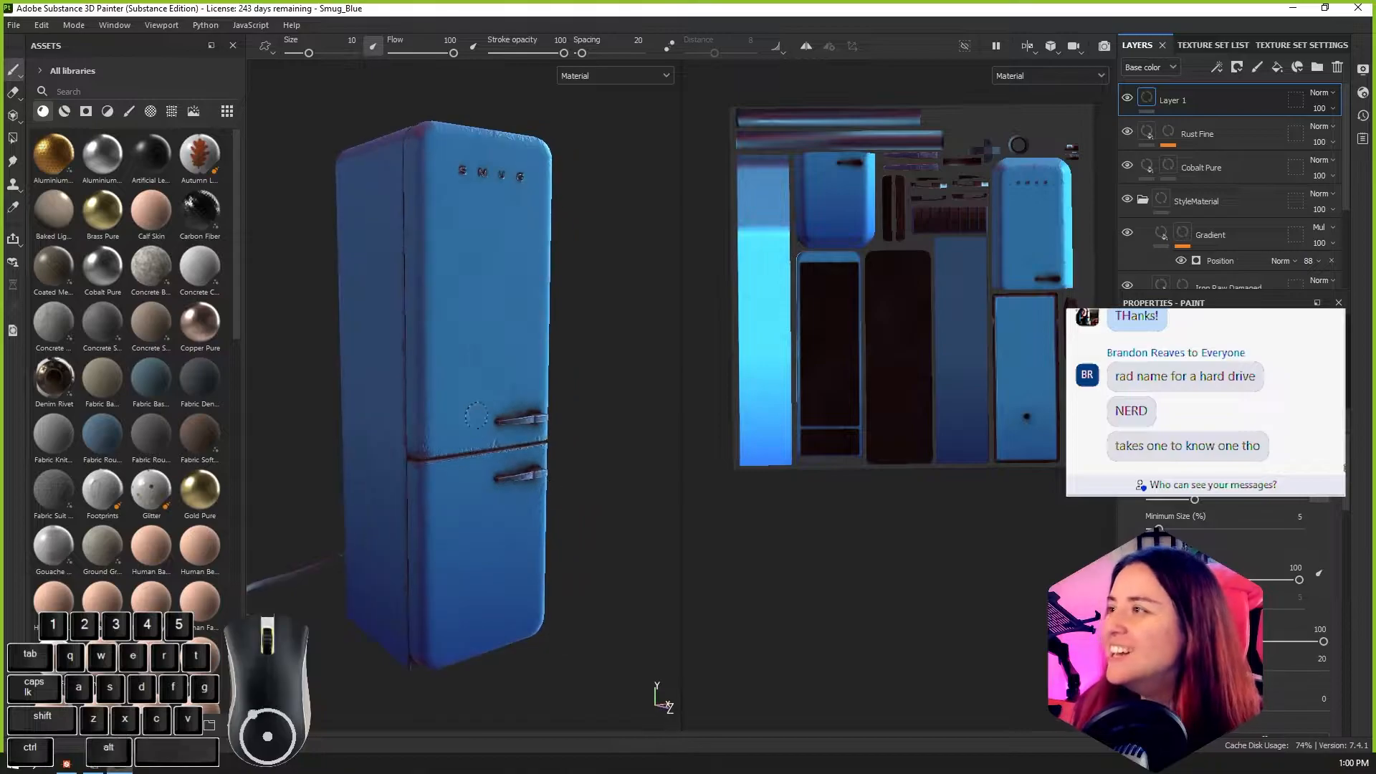
scroll(474, 420, "down", 2)
left_click_drag(621, 581, 611, 553, "alt")
scroll(610, 553, "up", 1)
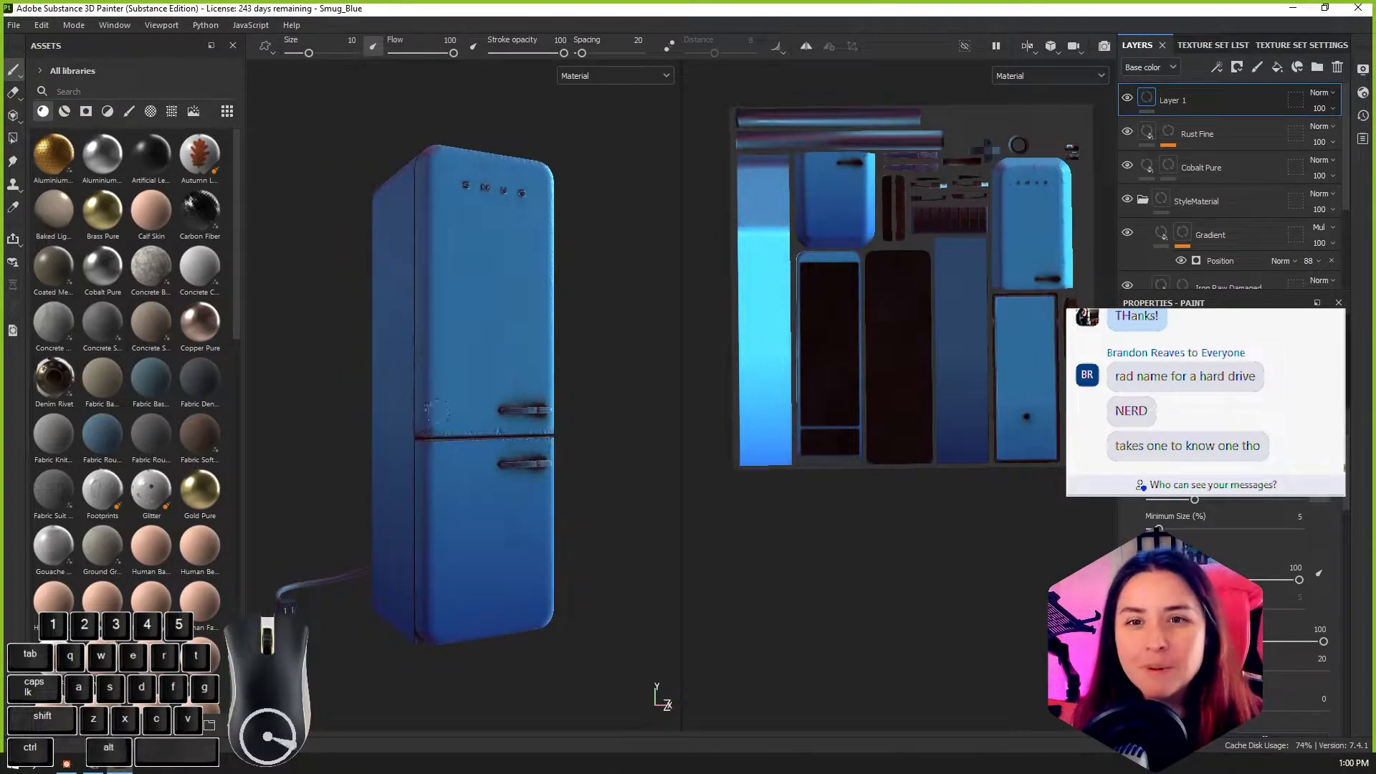
left_click_drag(574, 307, 609, 336, "alt")
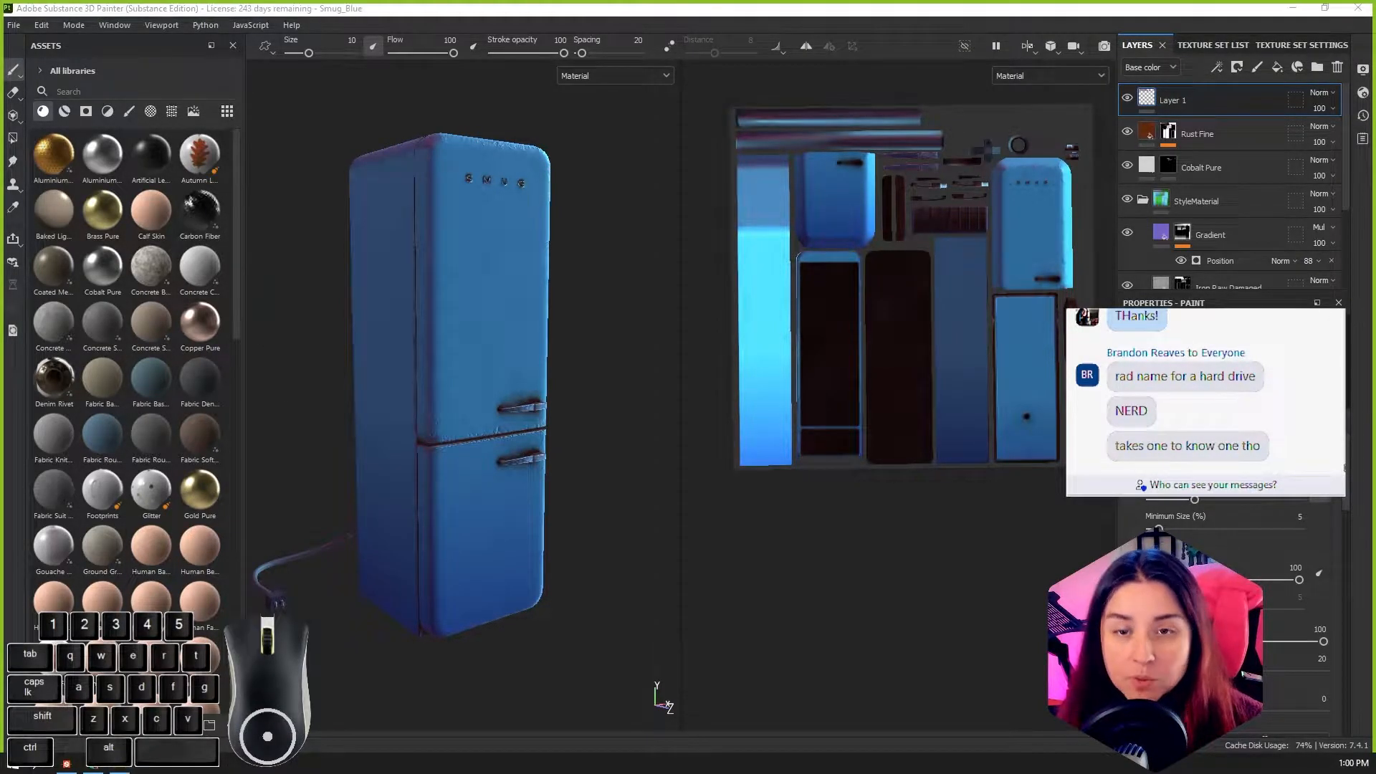
Step: Bring the Wood.sbsar archive from H:\Substance into Painter's assets to start importing it as a resource
left_click_drag(0, 197, 899, 129)
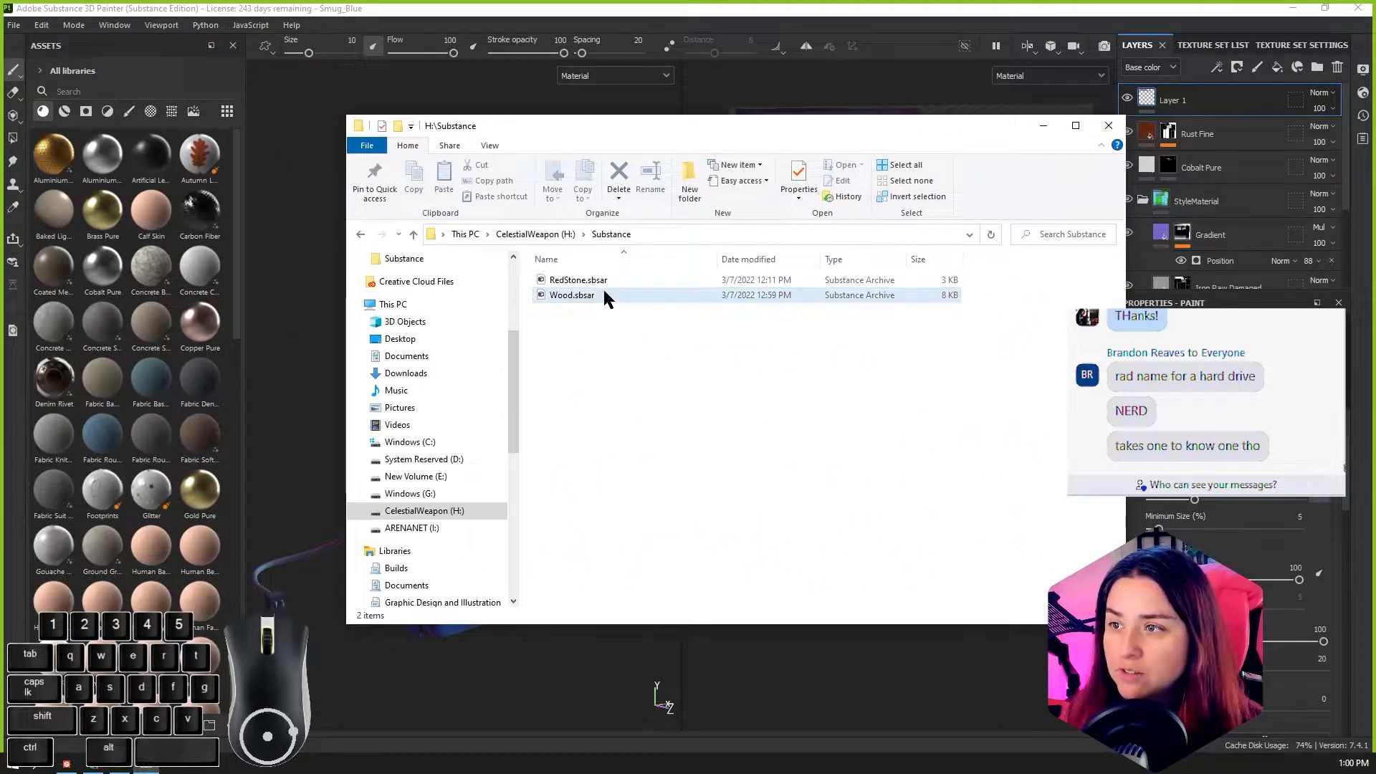
left_click_drag(565, 294, 160, 222)
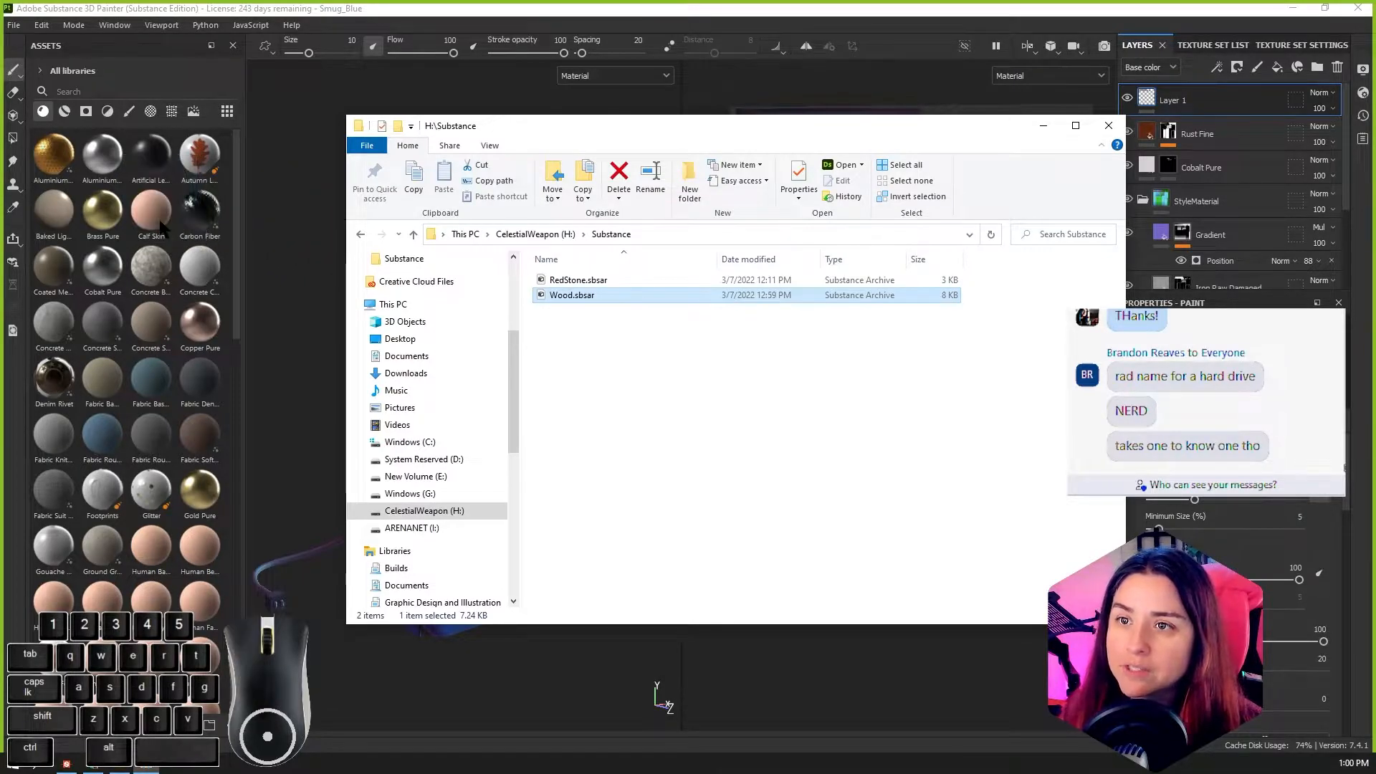
left_click_drag(680, 130, 0, 230)
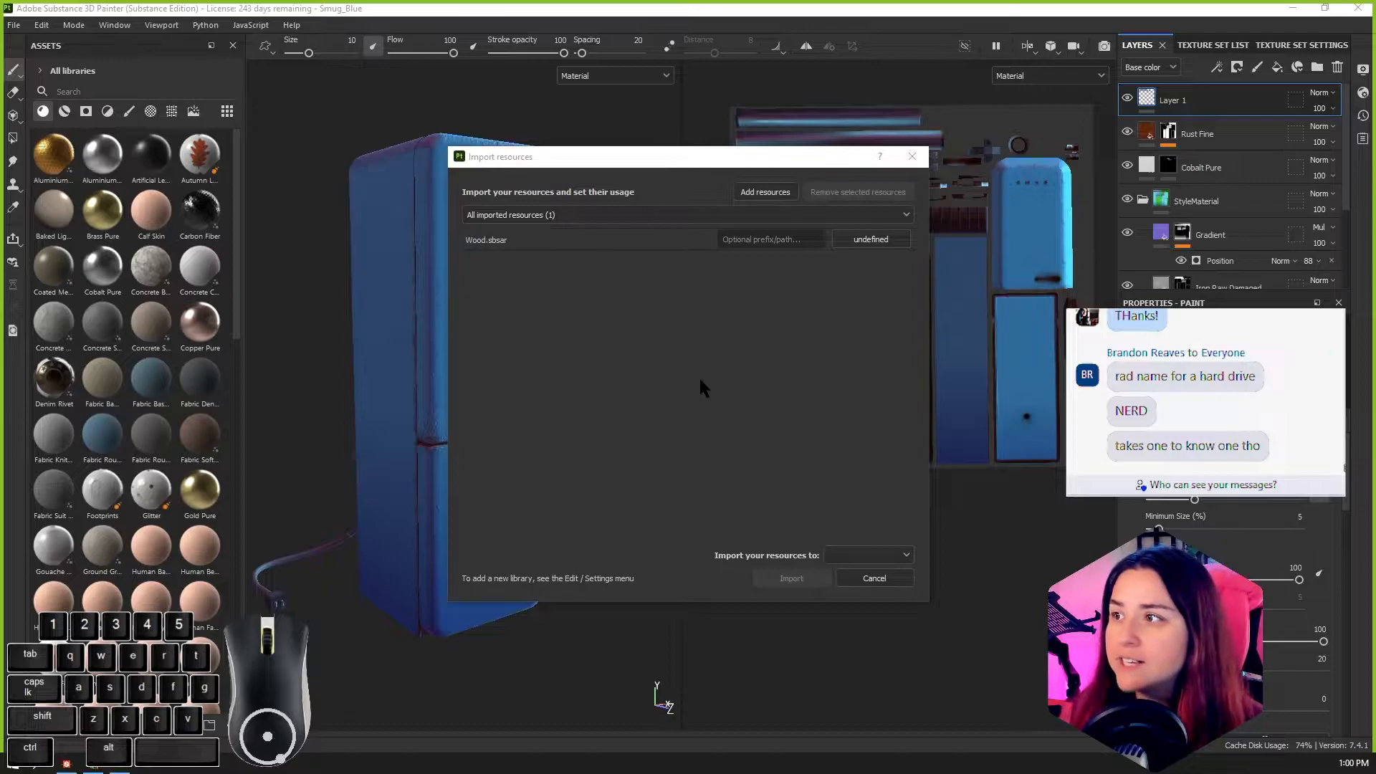
left_click(779, 578)
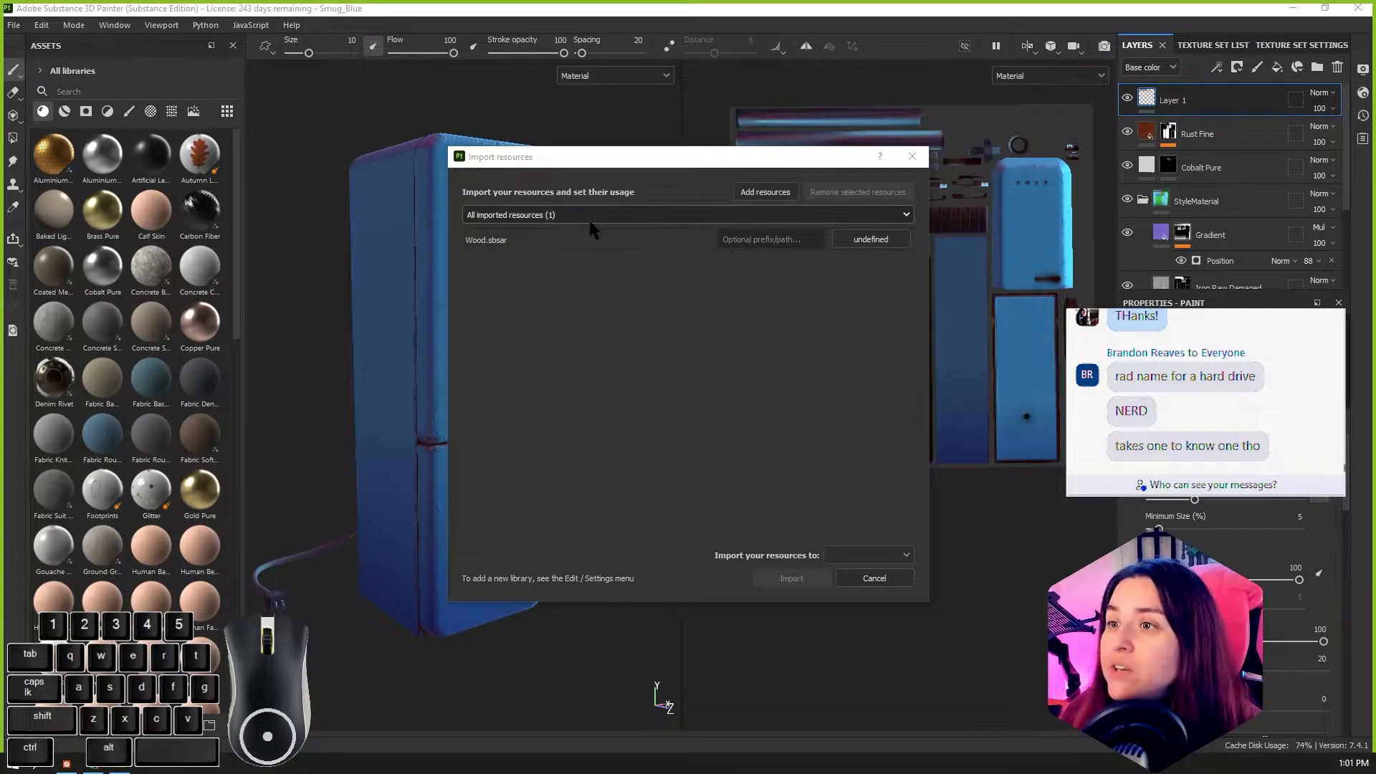
Step: Set the usage of Wood.sbsar to basematerial and import it into the current session
left_click(868, 243)
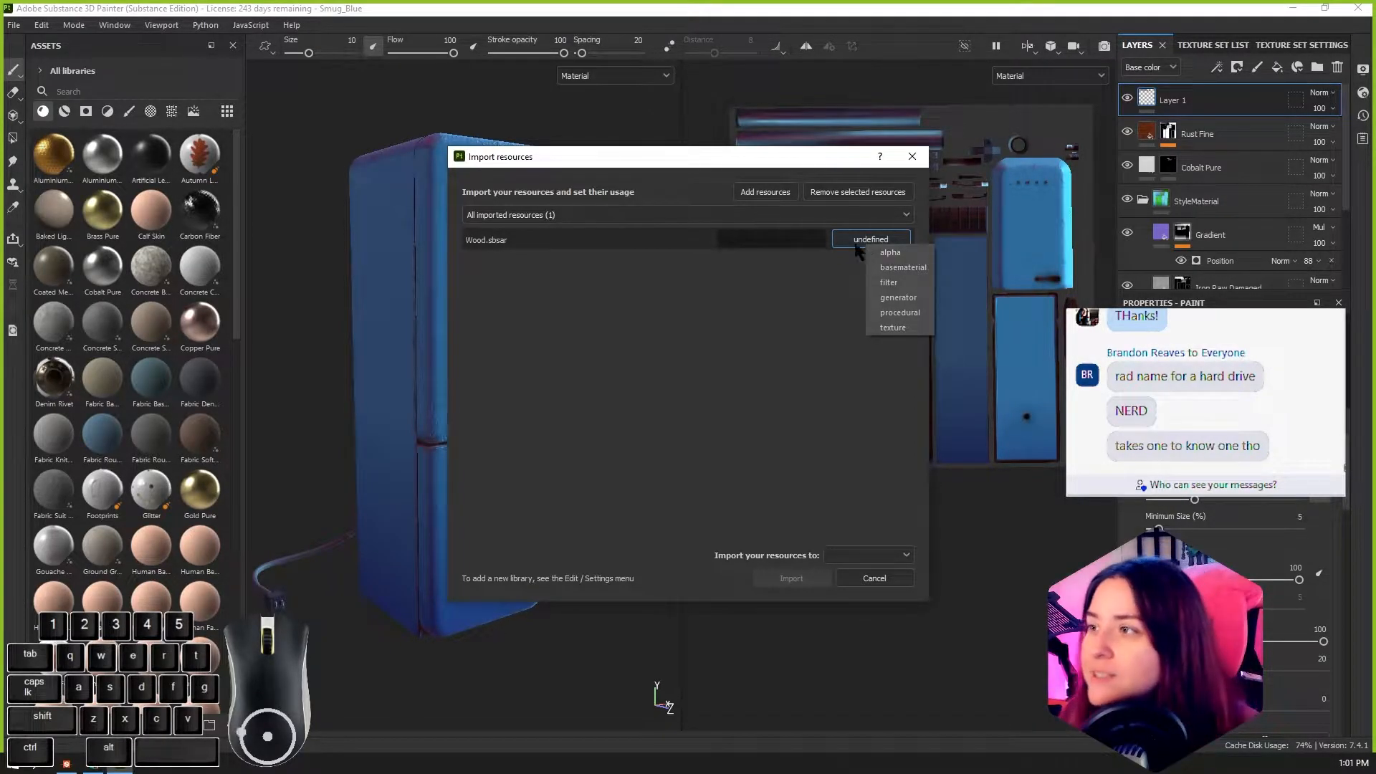
left_click(918, 272)
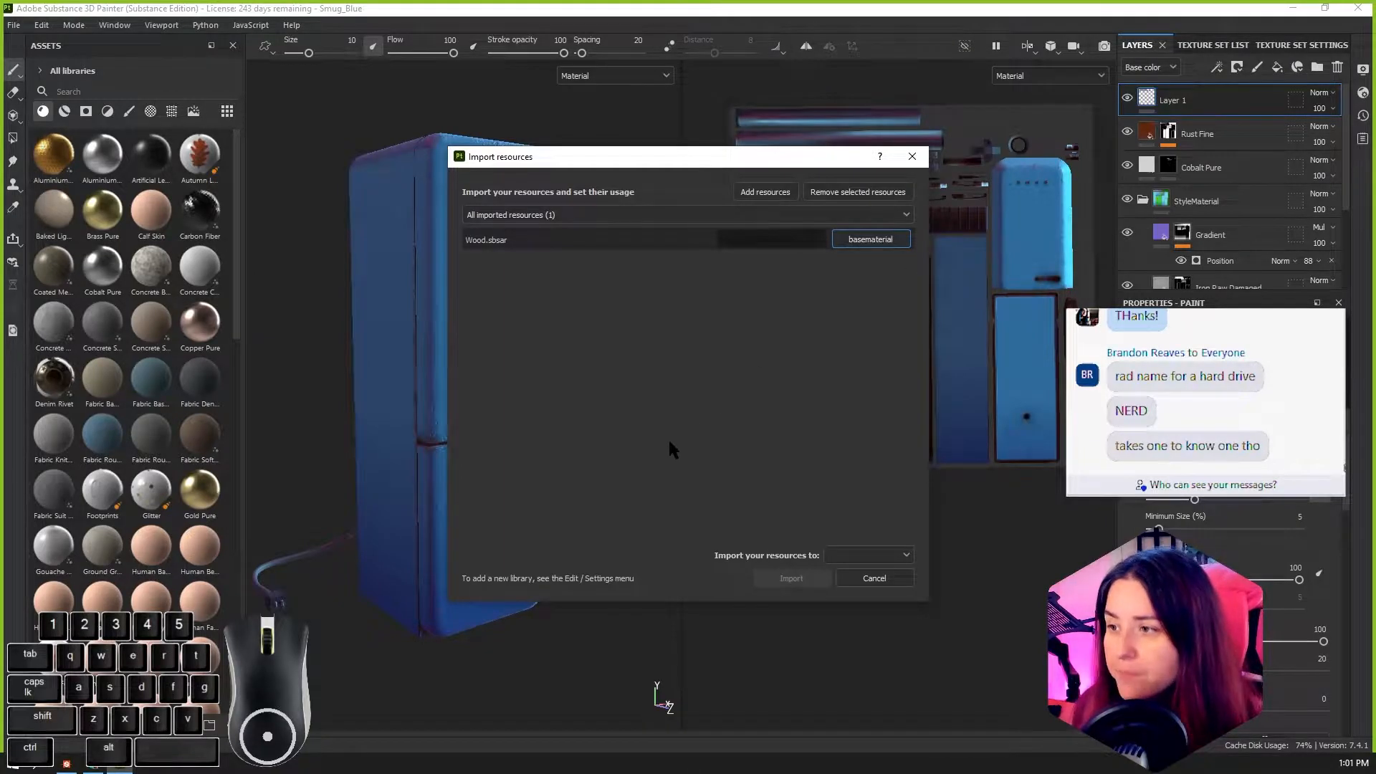
left_click(839, 557)
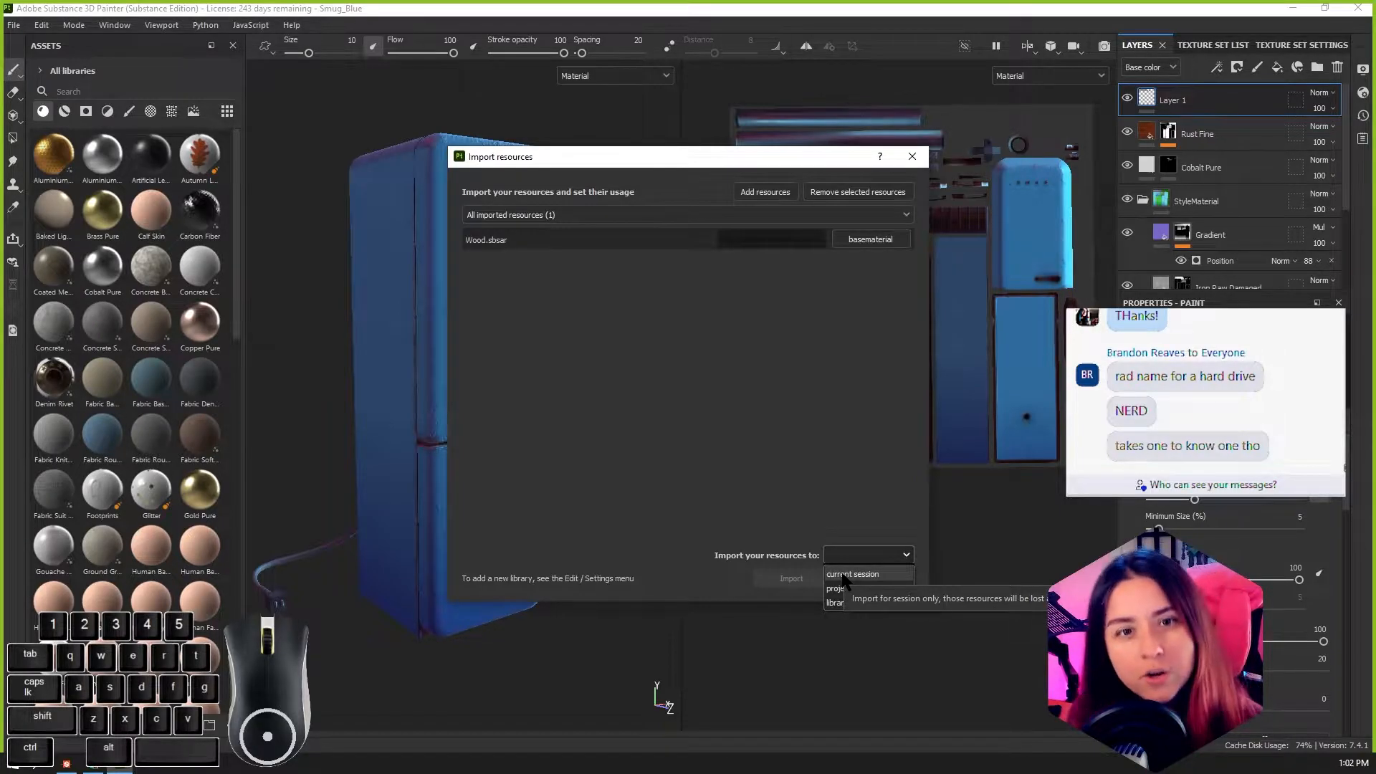
left_click(846, 575)
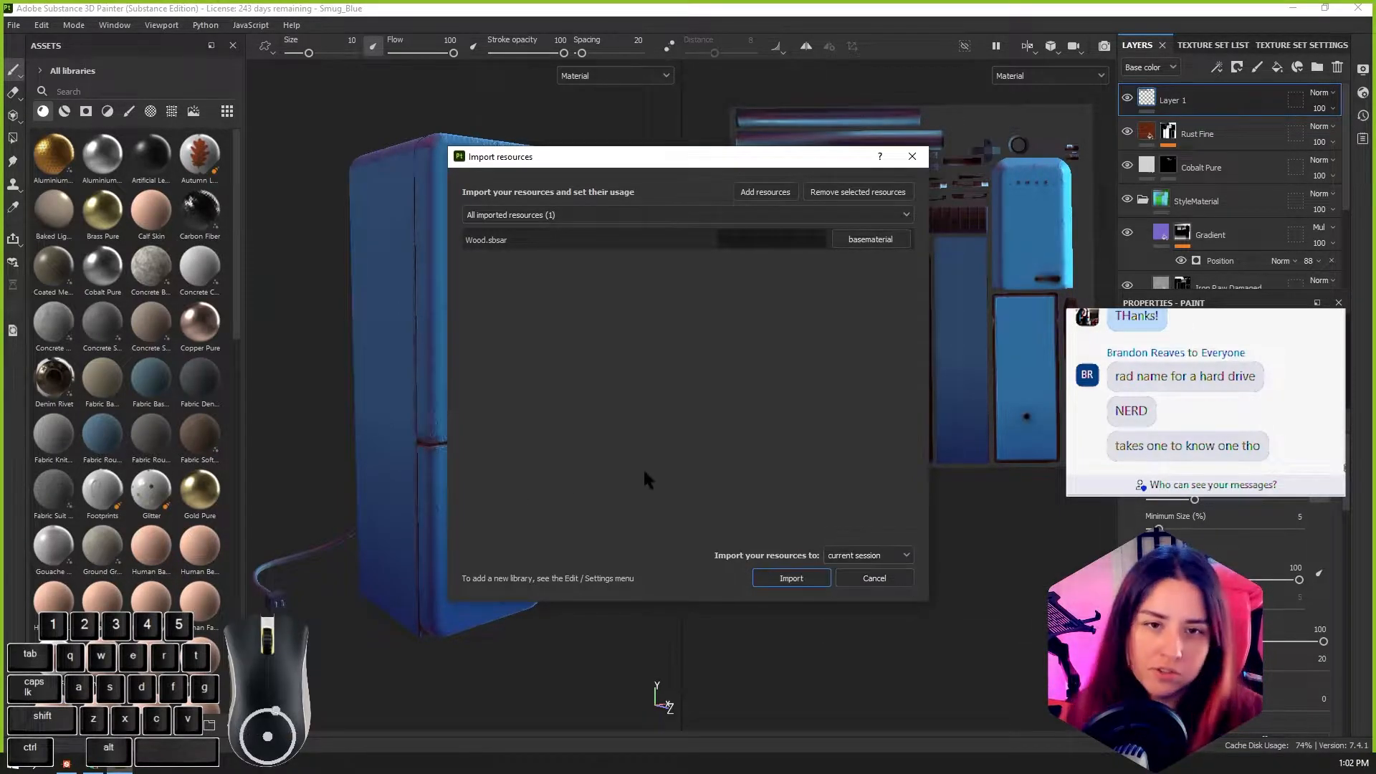
left_click(790, 580)
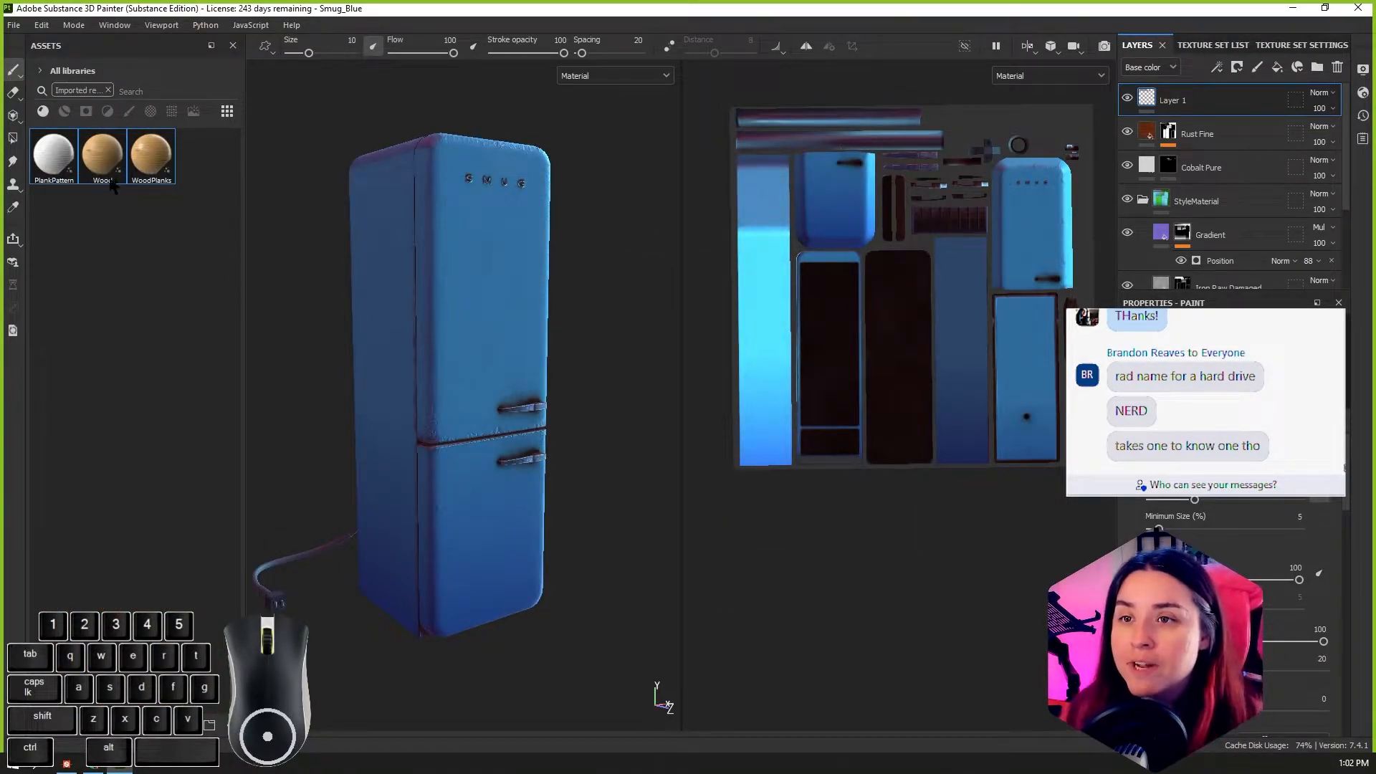
Step: Look through the imported PlankPattern, Wood and WoodPlanks materials and preview WoodPlanks
left_click(57, 156)
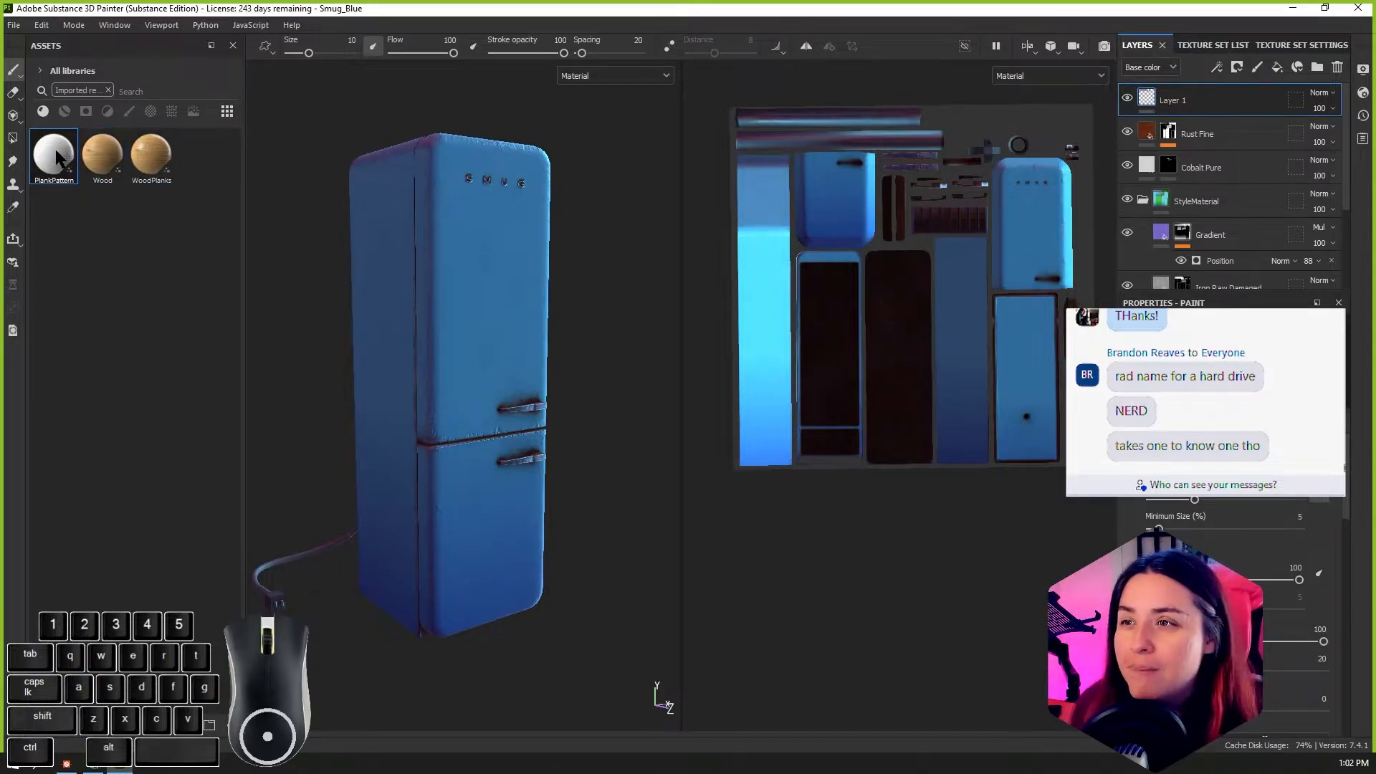
left_click(102, 157)
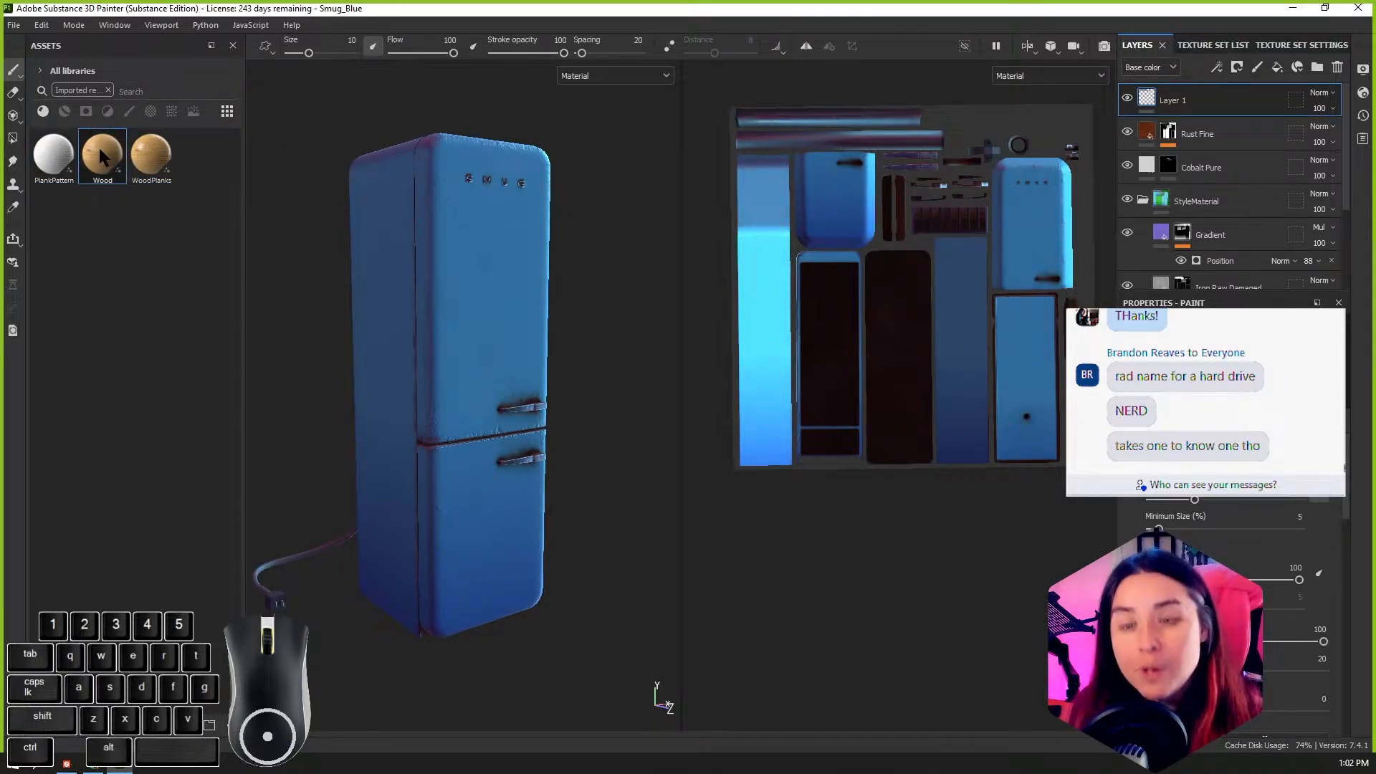
left_click(140, 176)
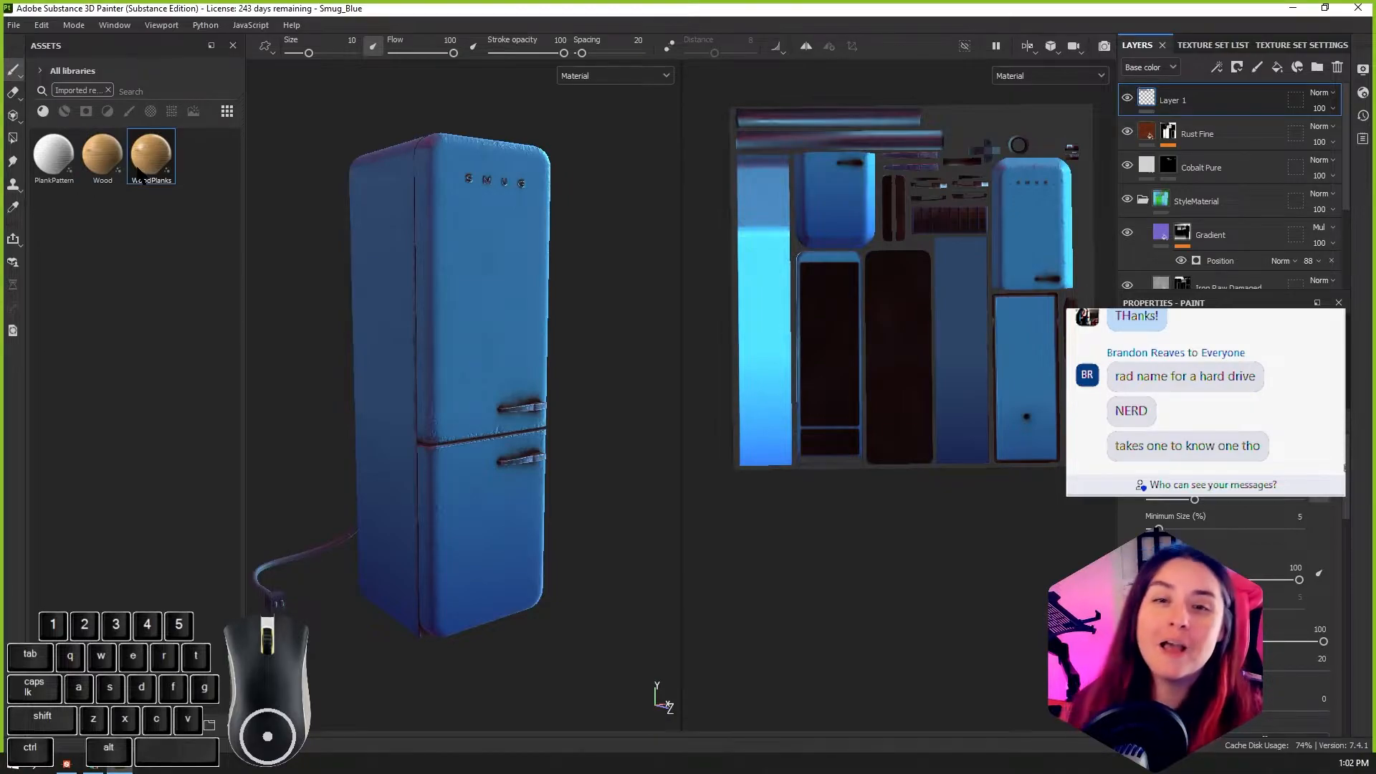
mouse_move(139, 177)
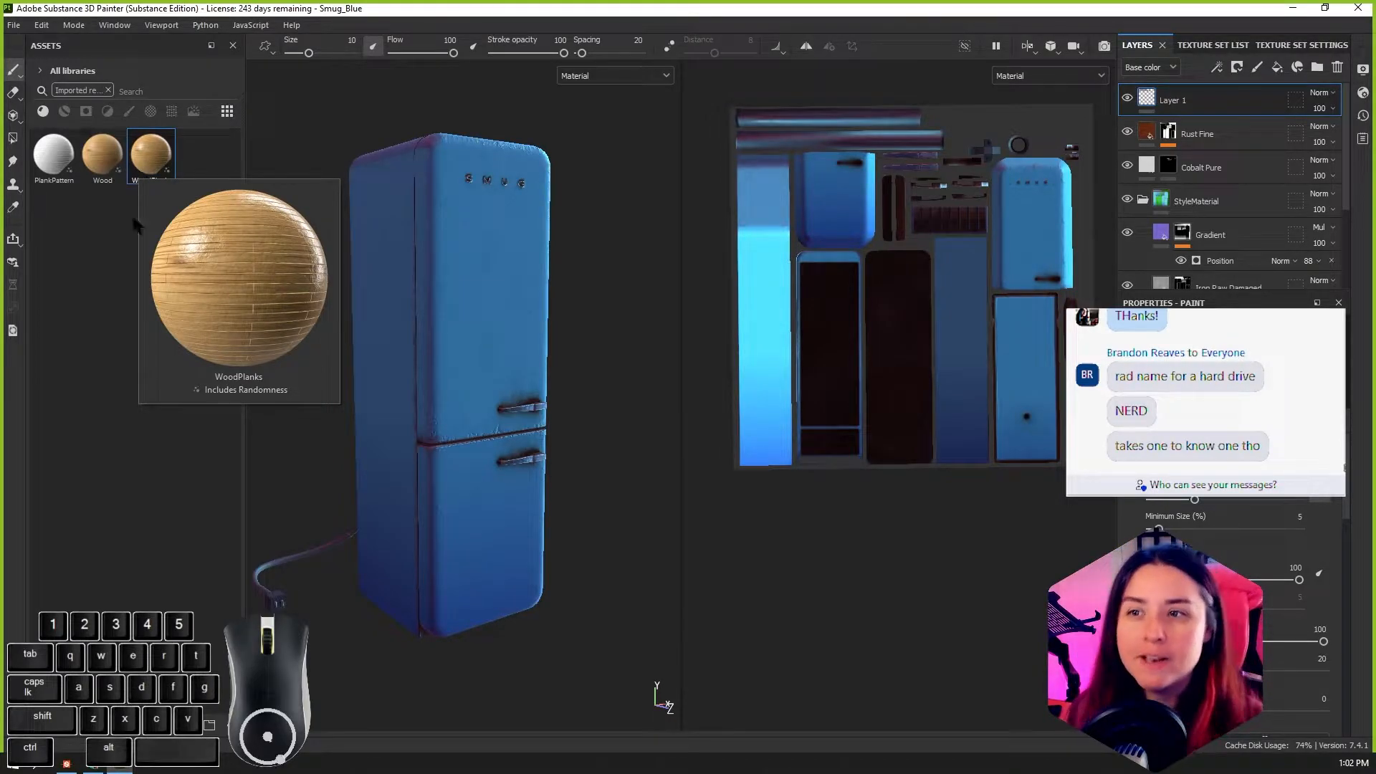
Step: Apply the imported Wood material to the fridge model as a new fill layer
left_click(105, 153)
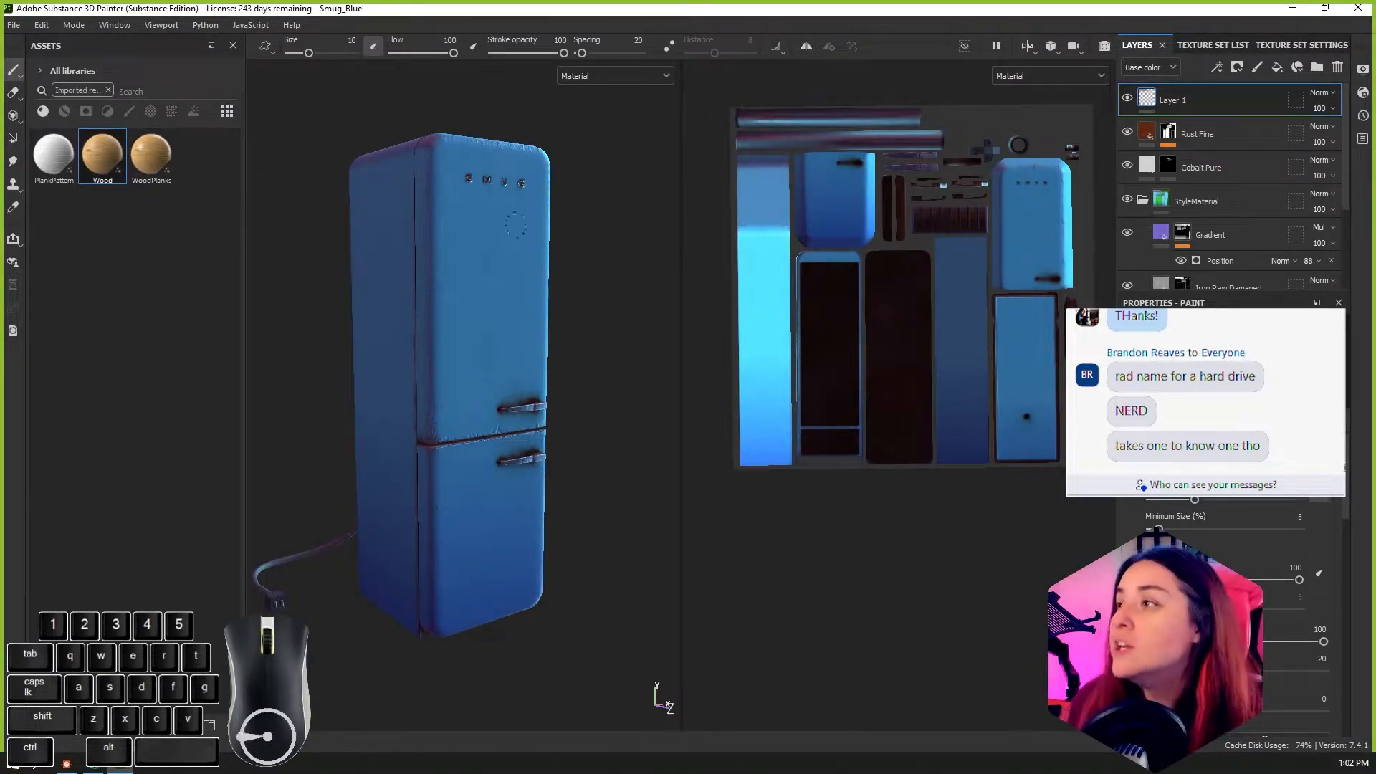
left_click_drag(100, 145, 448, 217)
left_click_drag(575, 364, 368, 410, "alt")
scroll(506, 324, "up", 5)
left_click_drag(506, 324, 452, 179, "alt")
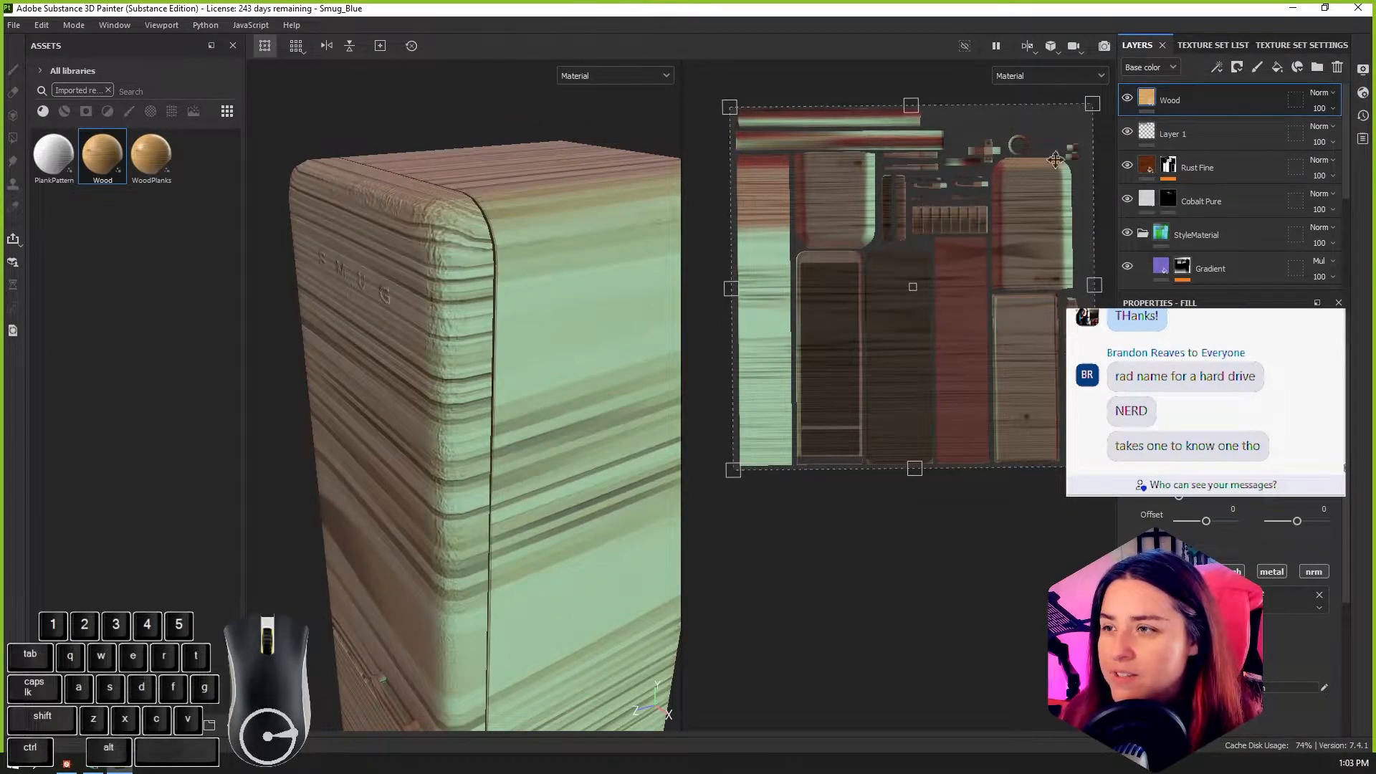
Step: Delete all layers below the Wood layer, from Layer 1 down to BaseColor
left_click(1188, 140)
scroll(1189, 173, "down", 4)
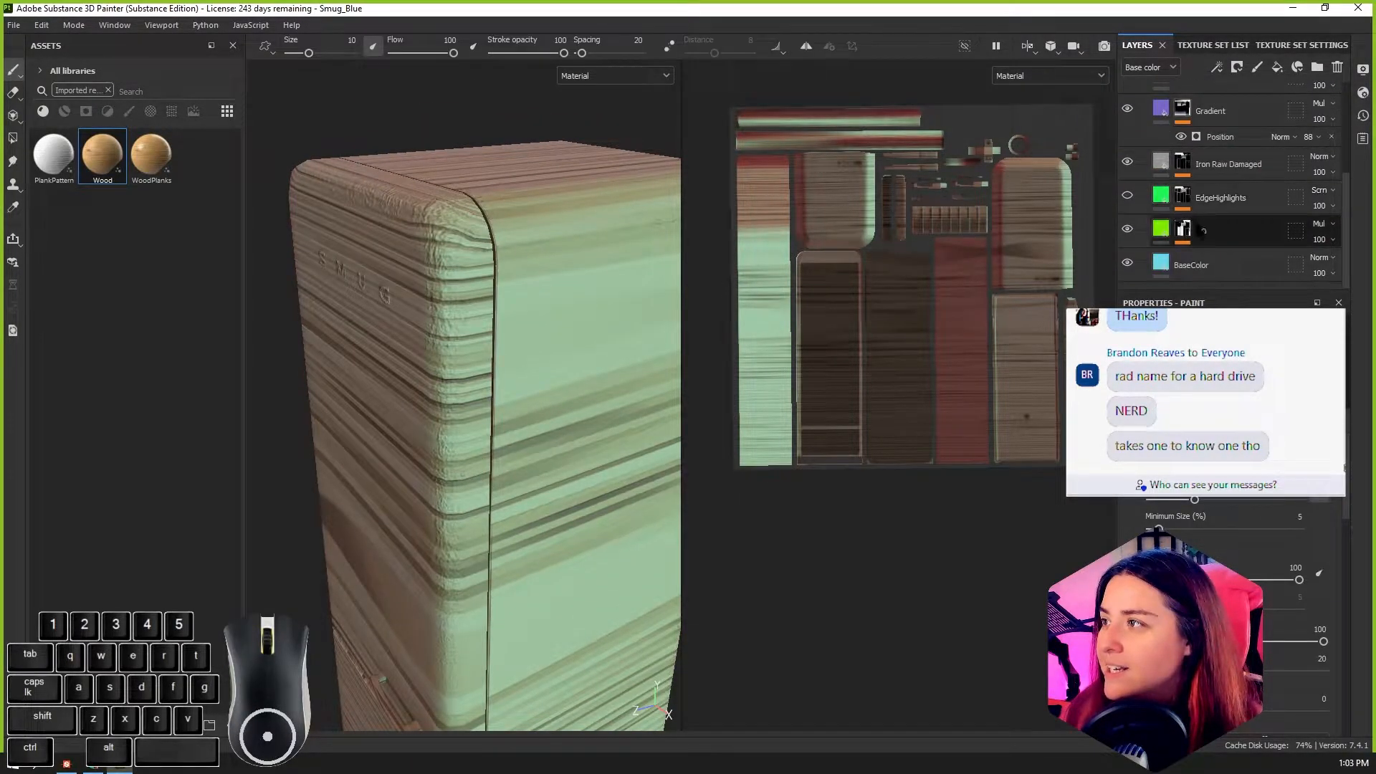
left_click(1188, 261, "shift")
scroll(1188, 251, "up", 4)
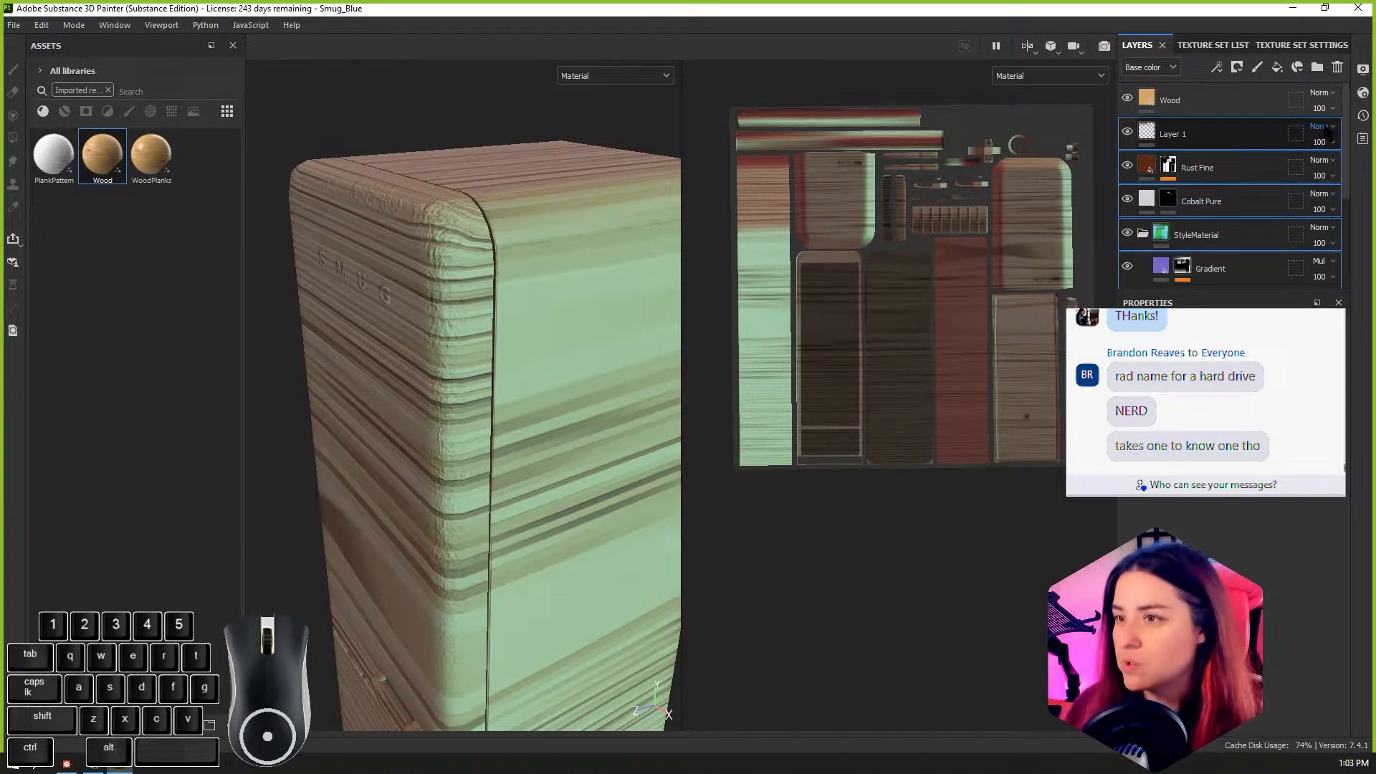
key("Delete")
Step: Examine the wood grain on the fridge's front, edges and sides, up close and as a whole
left_click_drag(586, 326, 514, 416, "alt")
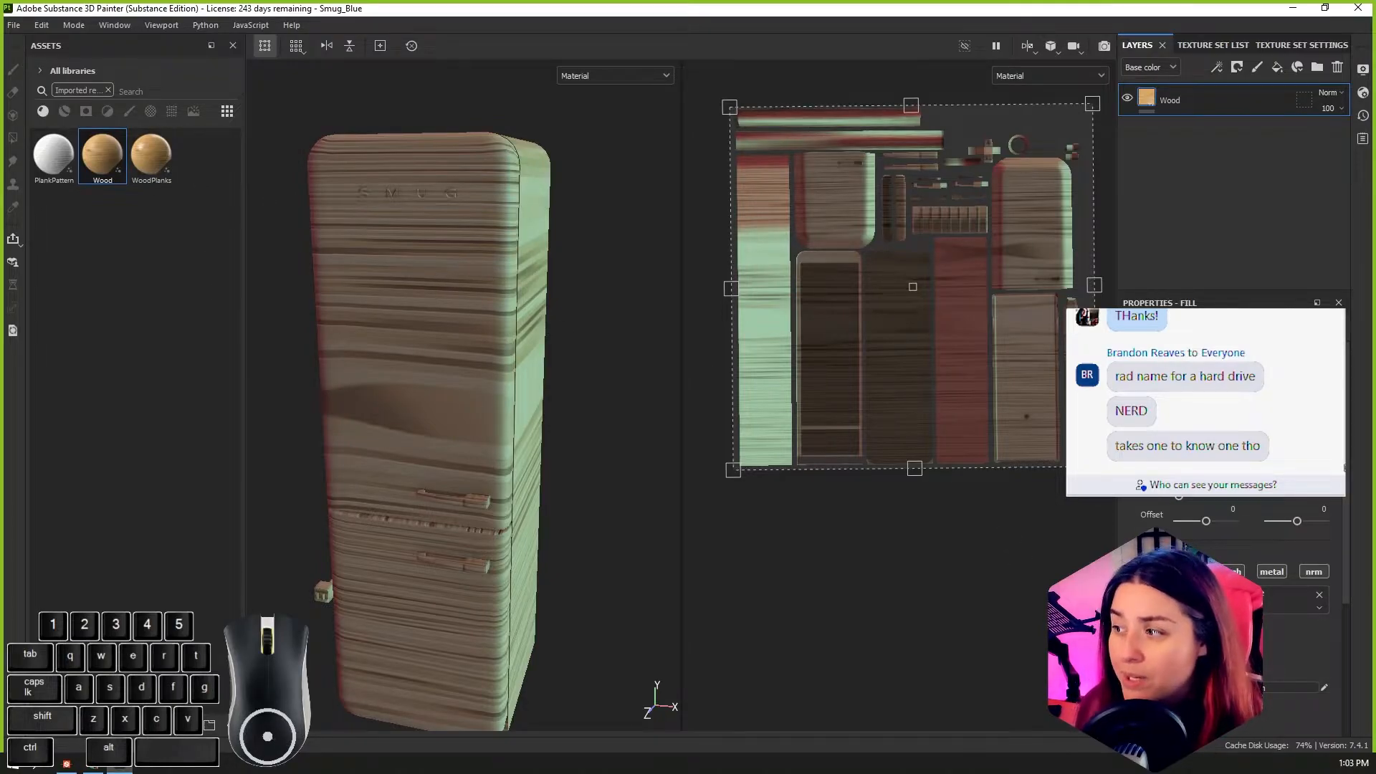
left_click_drag(568, 507, 531, 466, "alt")
middle_click_drag(530, 466, 517, 549, "alt")
scroll(502, 516, "up", 4)
left_click_drag(472, 458, 414, 436, "alt")
scroll(502, 482, "down", 4)
scroll(456, 404, "down", 3, "alt")
middle_click_drag(525, 455, 500, 439, "alt")
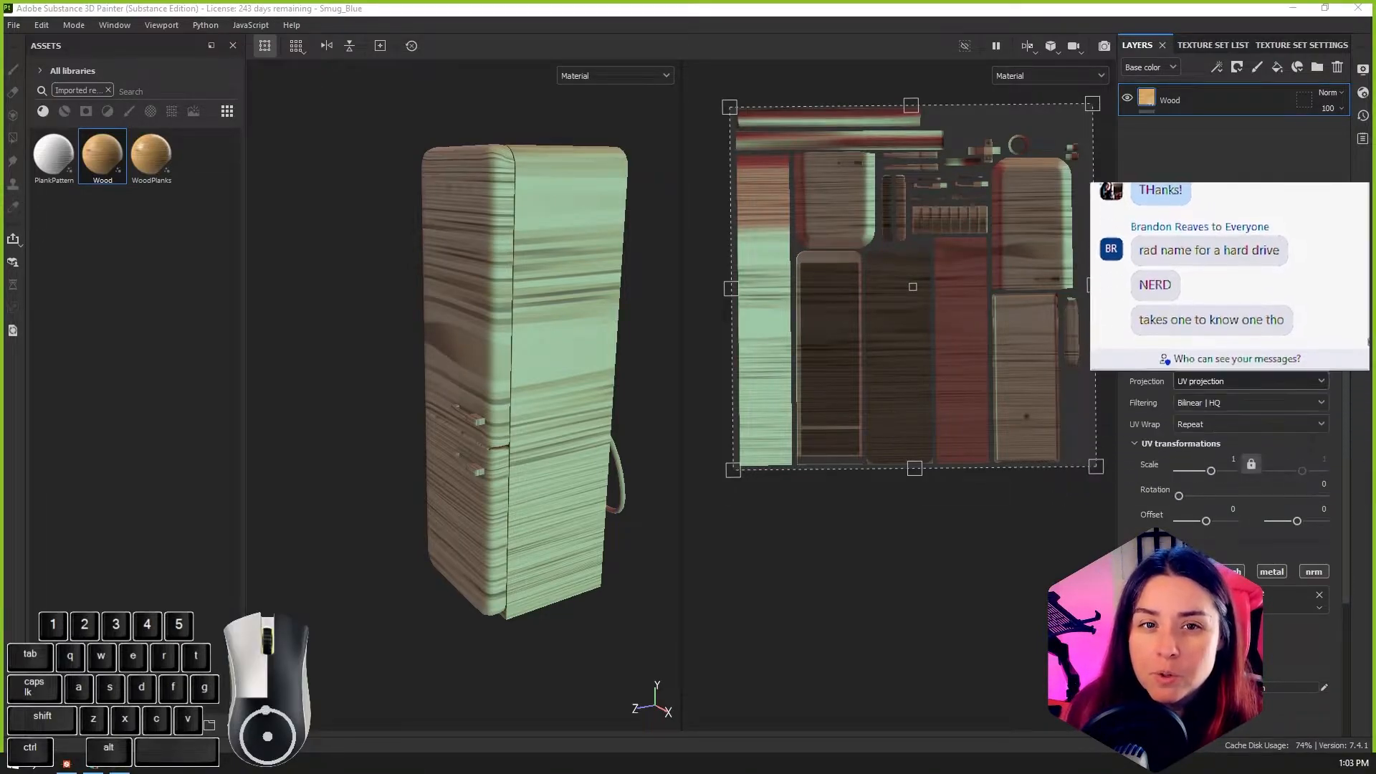
Step: Change the Wood fill layer's projection to Tri-planar projection
left_click_drag(626, 439, 450, 320, "alt")
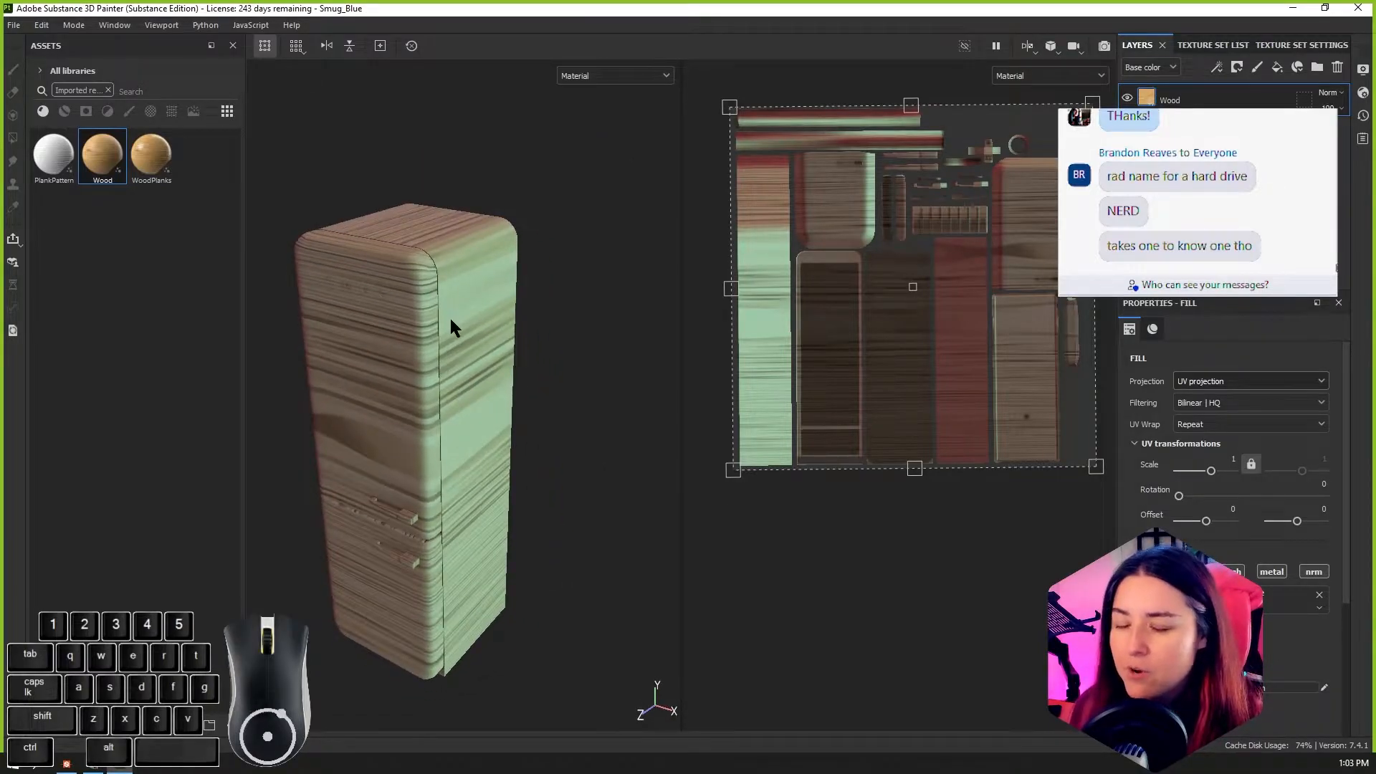
left_click(1258, 385)
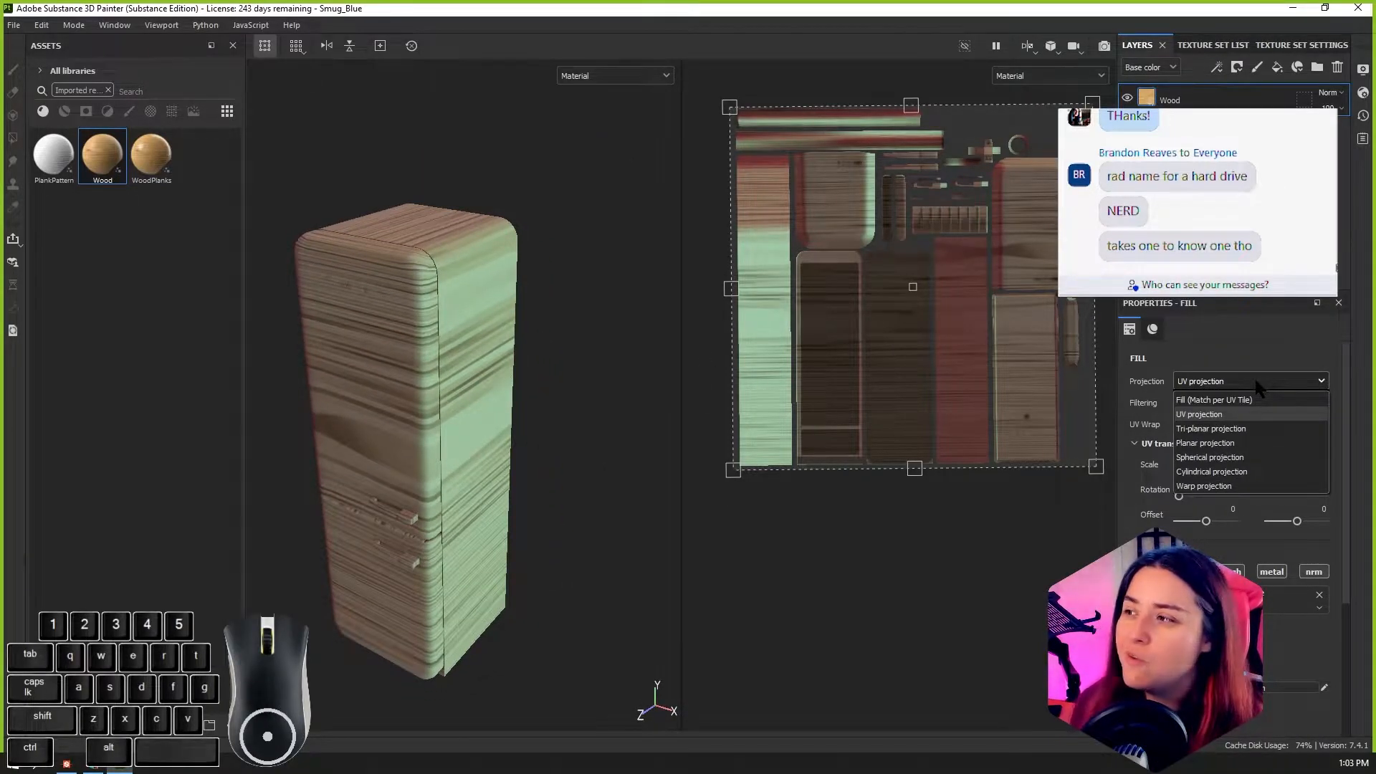
left_click(1242, 428)
Step: Examine how the tri-planar wood wraps around the fridge's back, corners, sides and front
left_click_drag(475, 510, 426, 488, "alt")
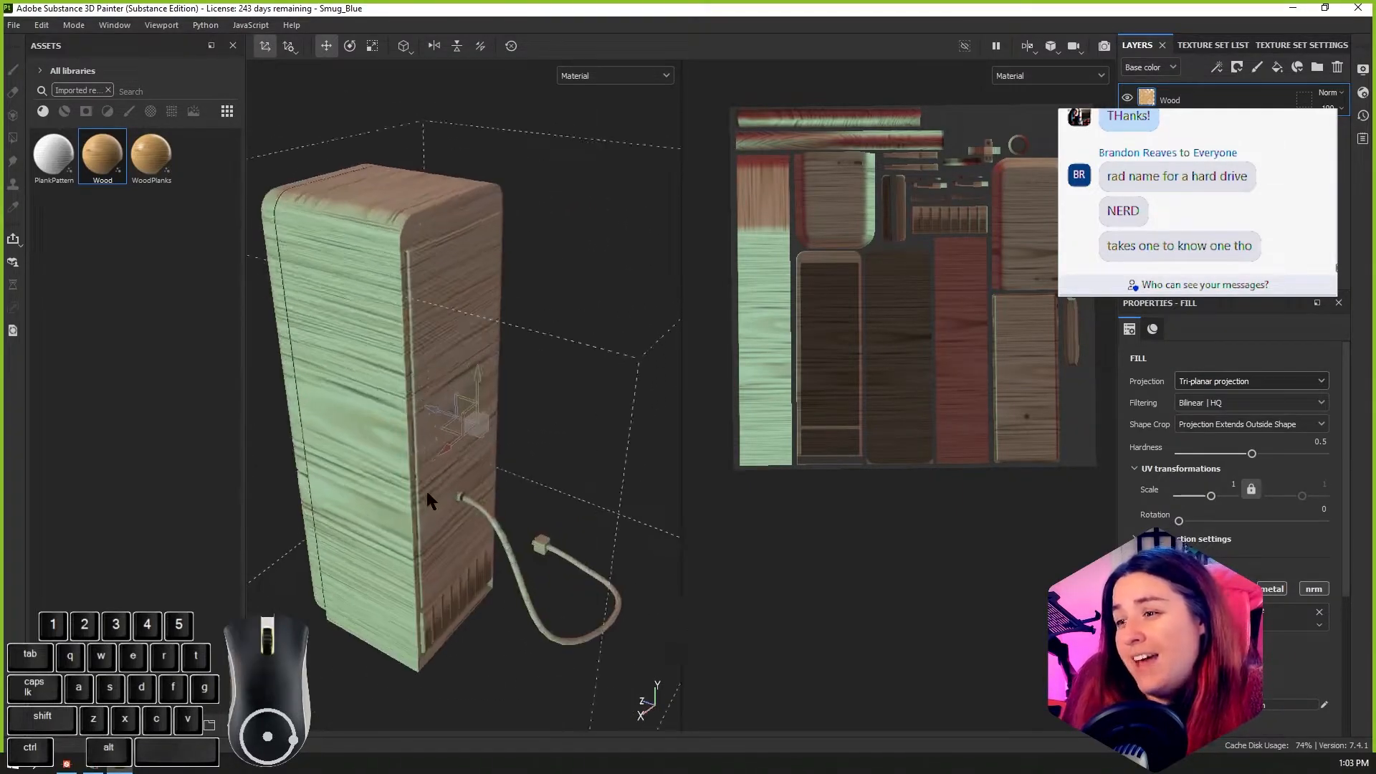
scroll(427, 492, "up", 4)
middle_click_drag(427, 492, 470, 631, "alt")
left_click_drag(470, 631, 536, 592, "alt")
middle_click_drag(536, 592, 595, 471, "alt")
scroll(595, 472, "down", 3, "alt")
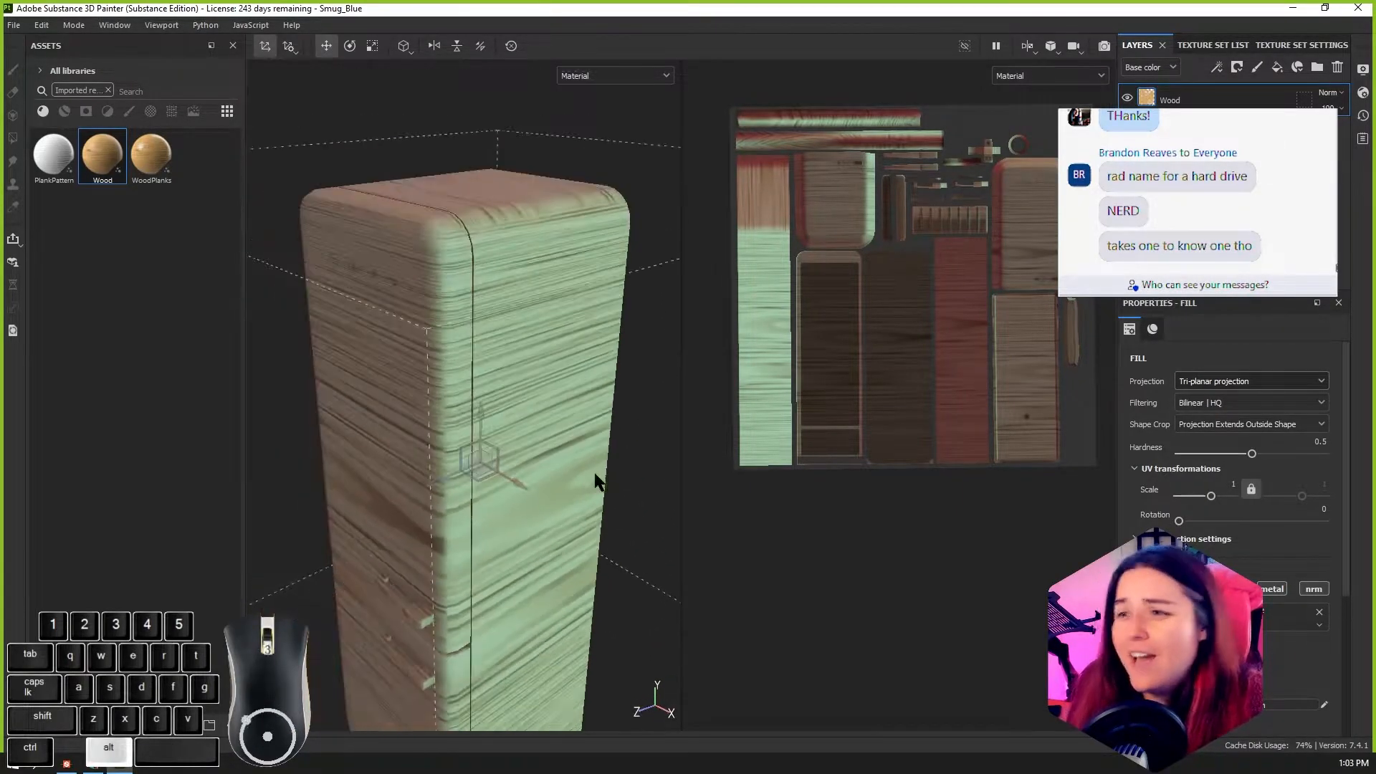
left_click_drag(546, 513, 267, 285, "alt")
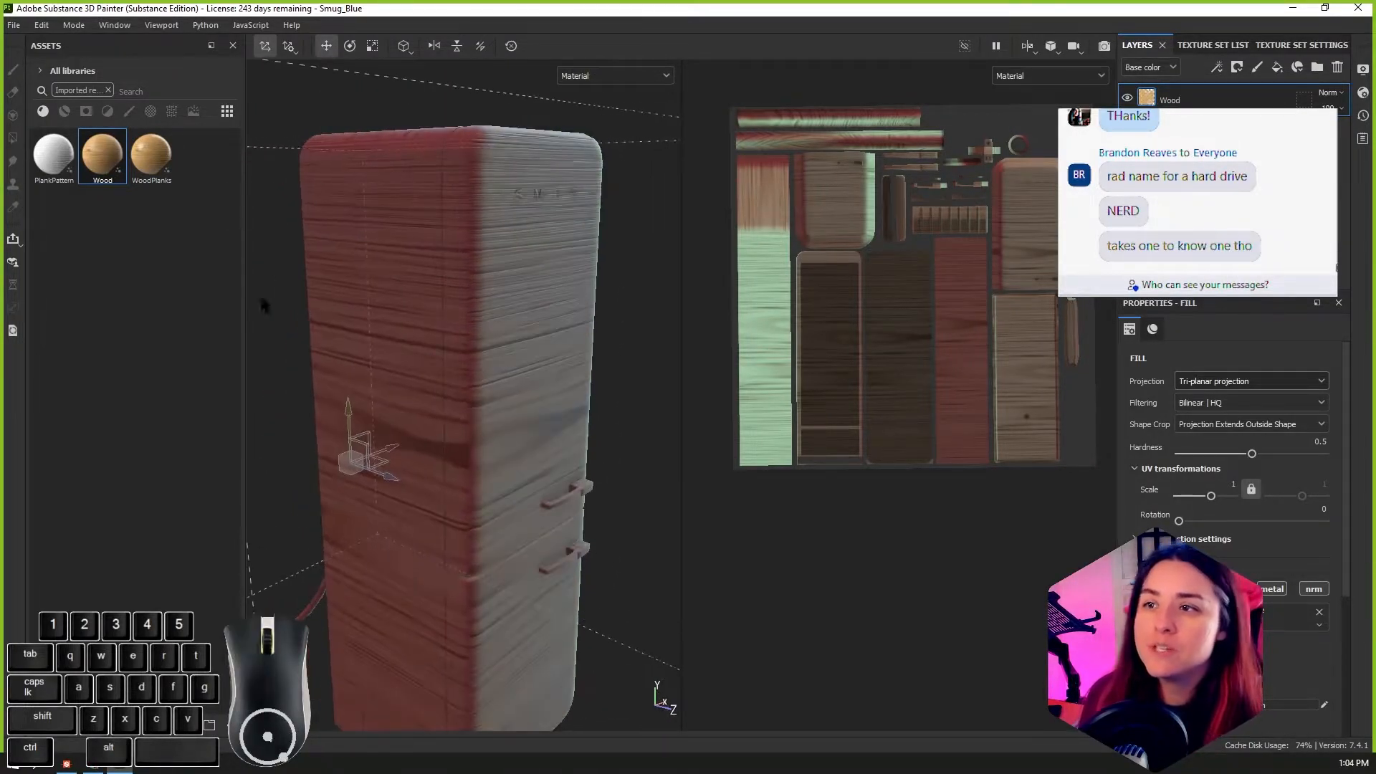
left_click_drag(459, 327, 494, 382, "alt")
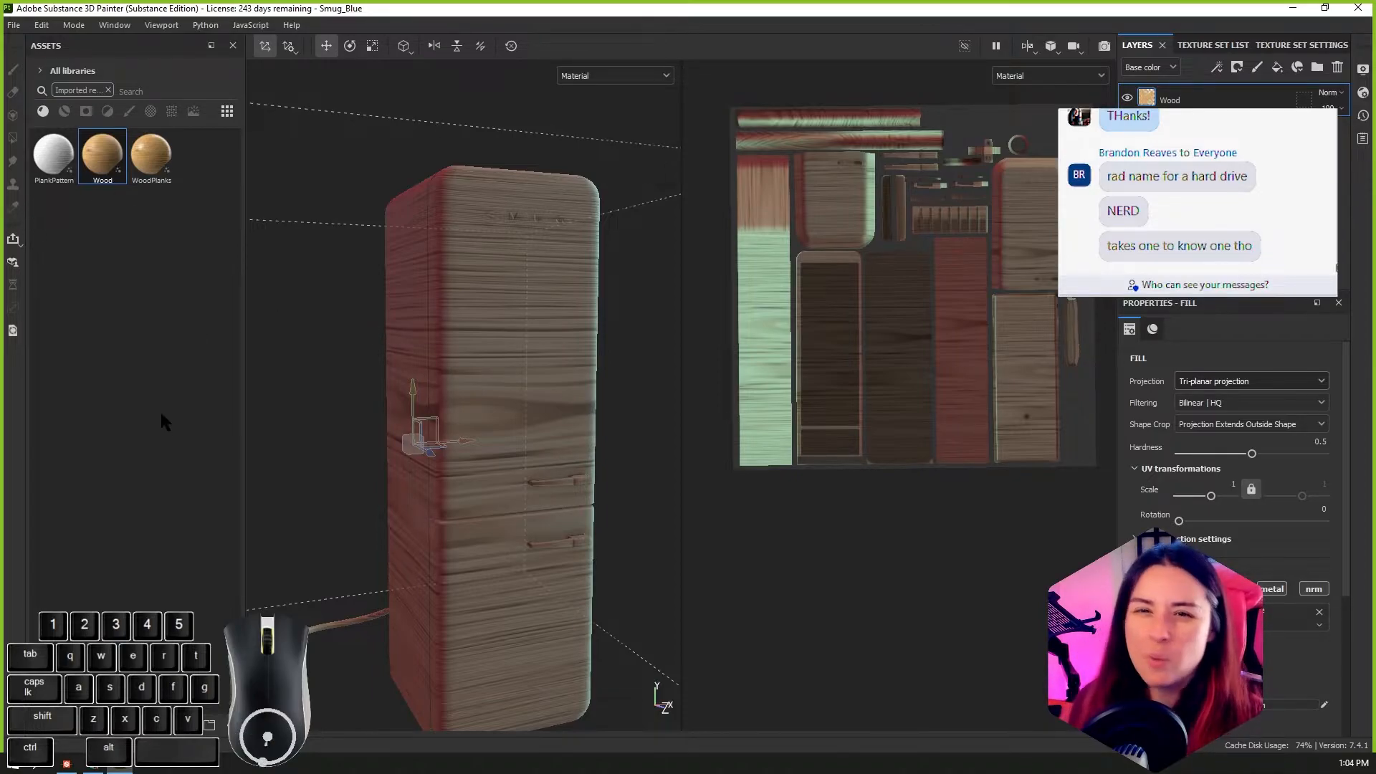
Step: Try the PlankPattern and WoodPlanks materials on the fridge's fill layer and switch it back to Wood
left_click(45, 167)
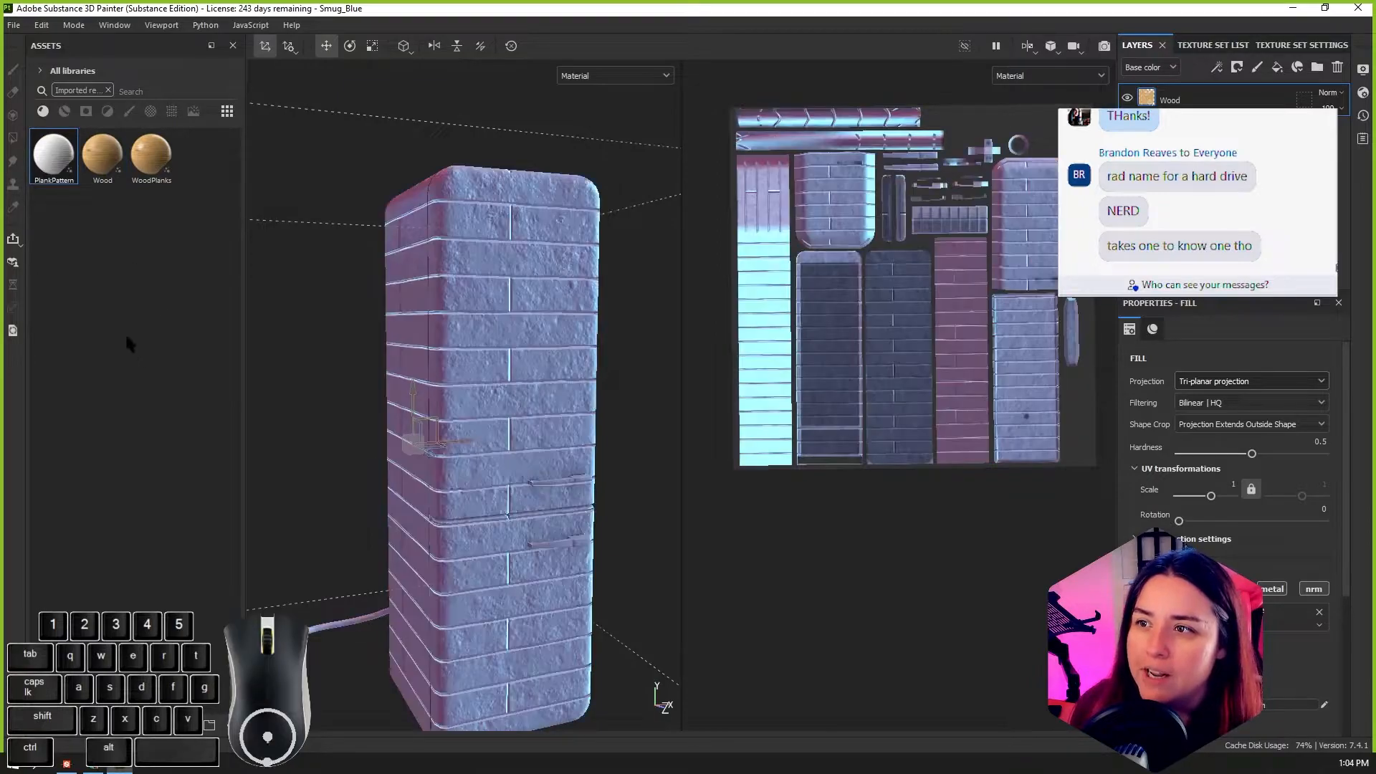
left_click(92, 161)
left_click(130, 164)
left_click(169, 389, "alt")
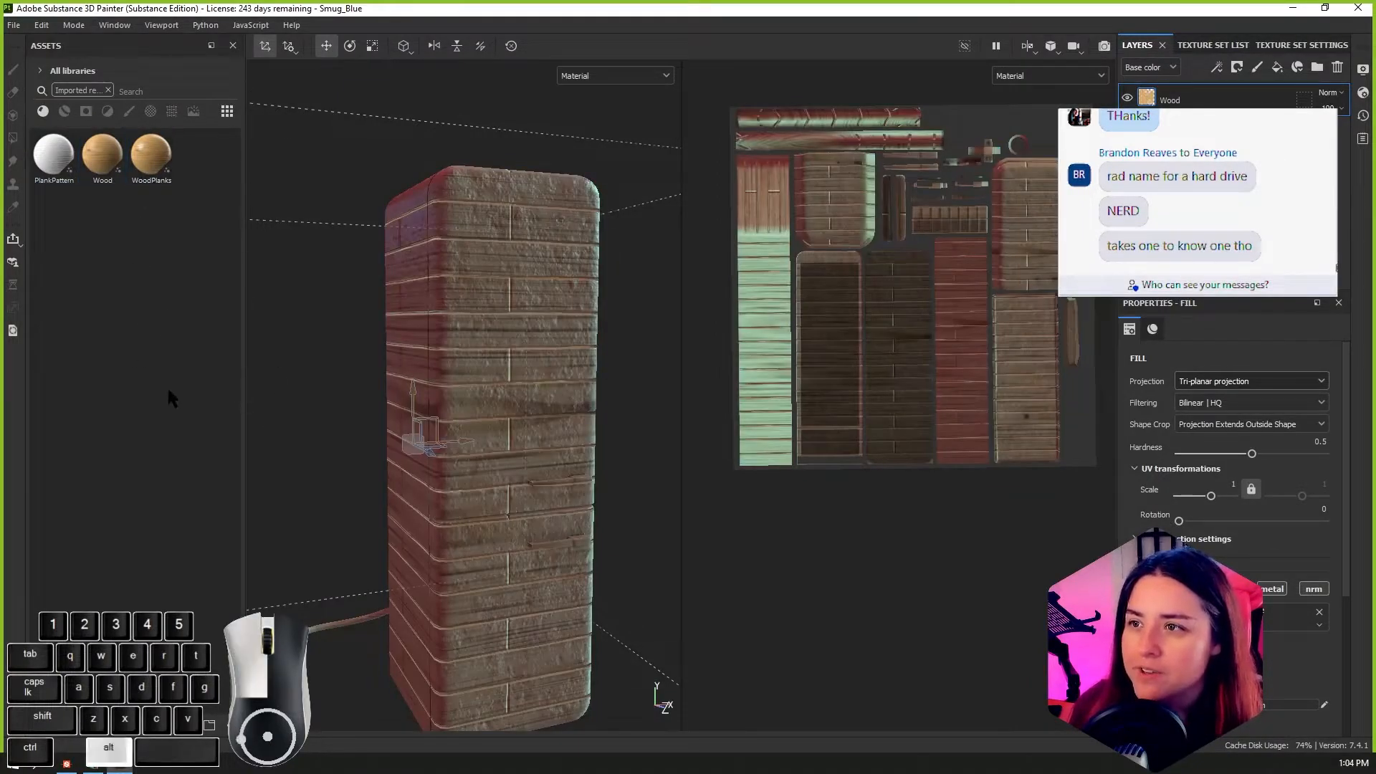
left_click(89, 146)
left_click_drag(487, 373, 401, 419, "alt")
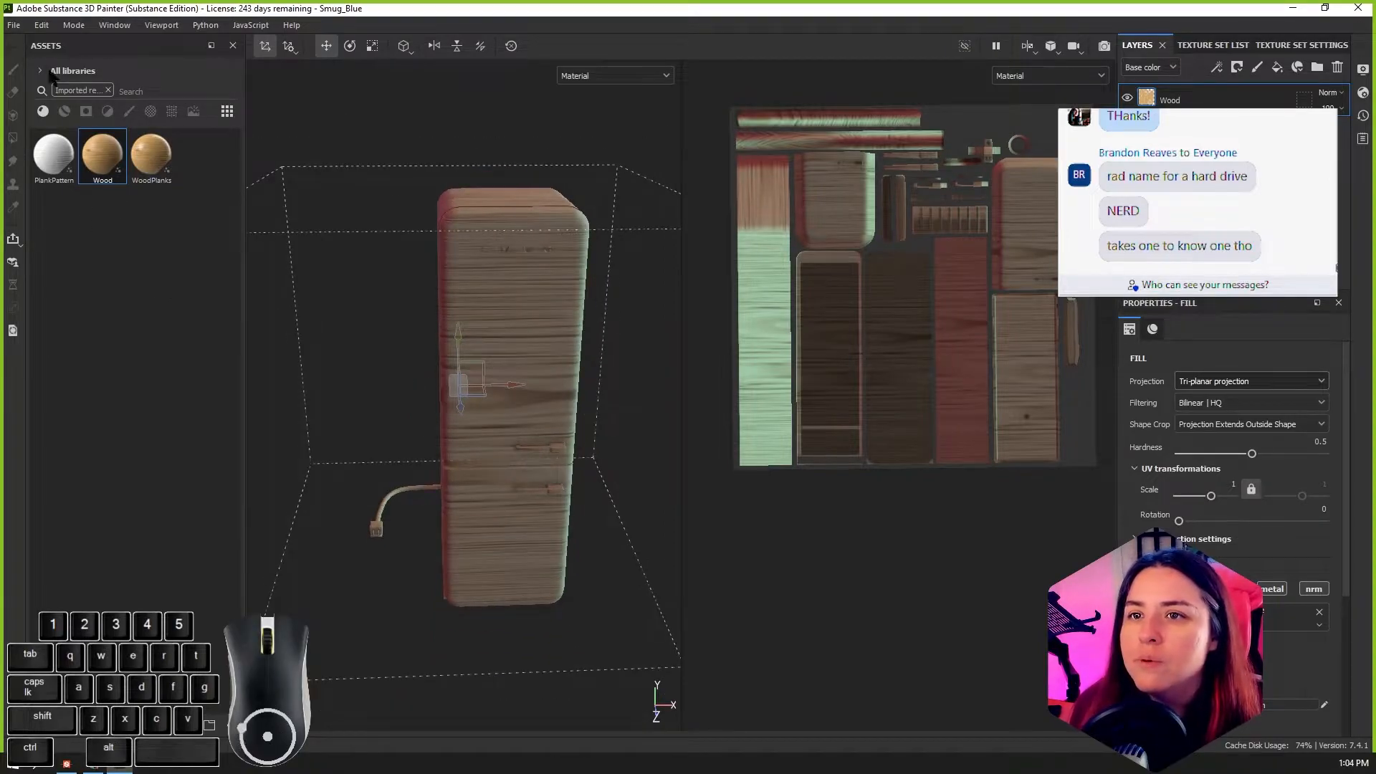
Step: Close Substance 3D Painter and open the concrete graph in Substance Designer to inspect its material on the 3D cube
left_click(1357, 8)
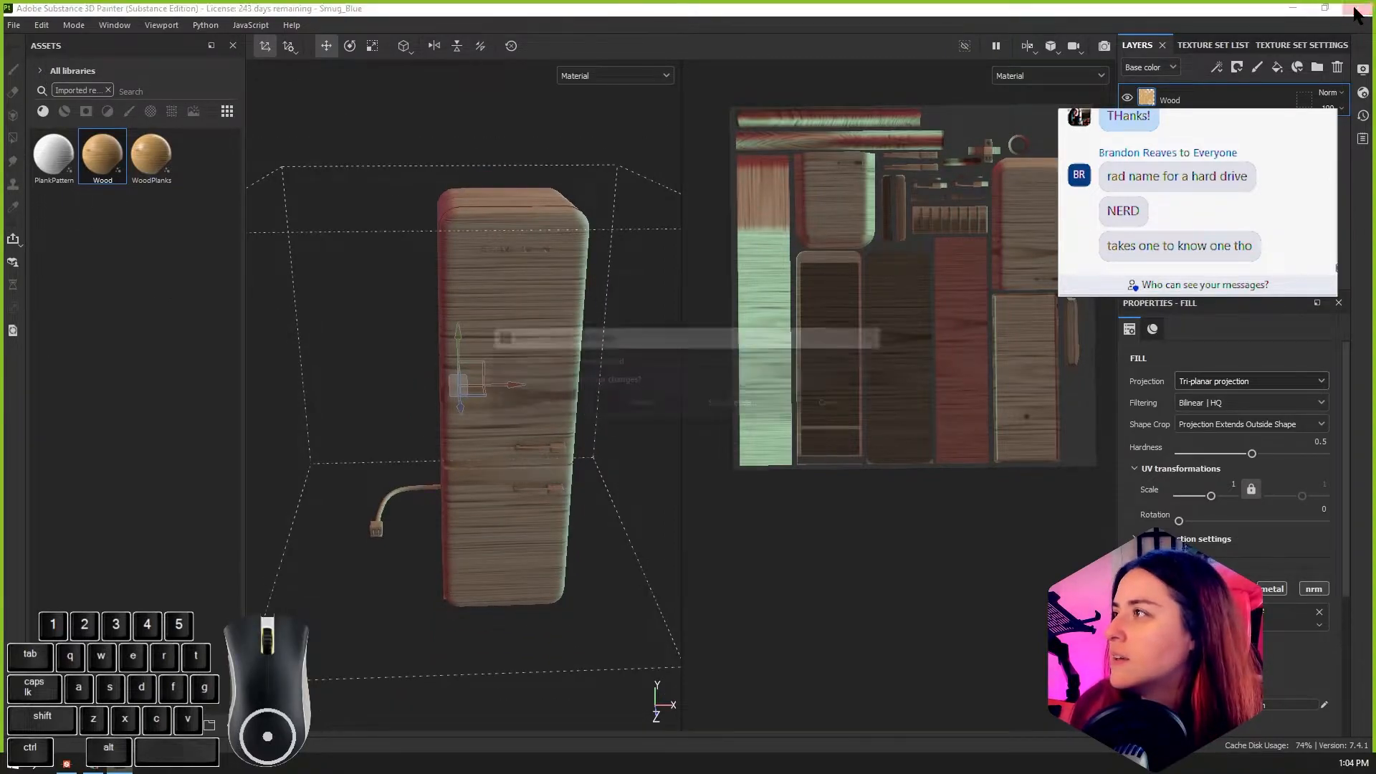
left_click(668, 410)
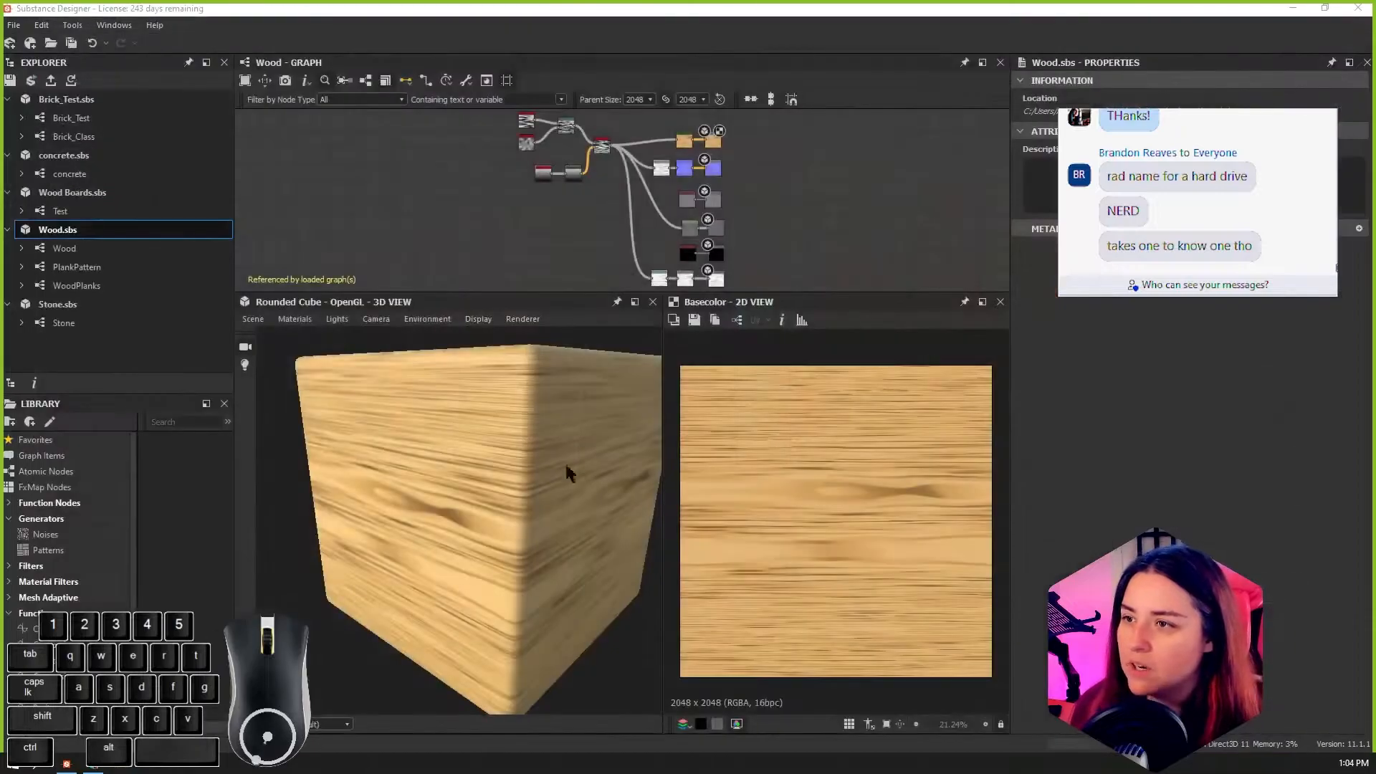
left_click(69, 175)
double_click(87, 175)
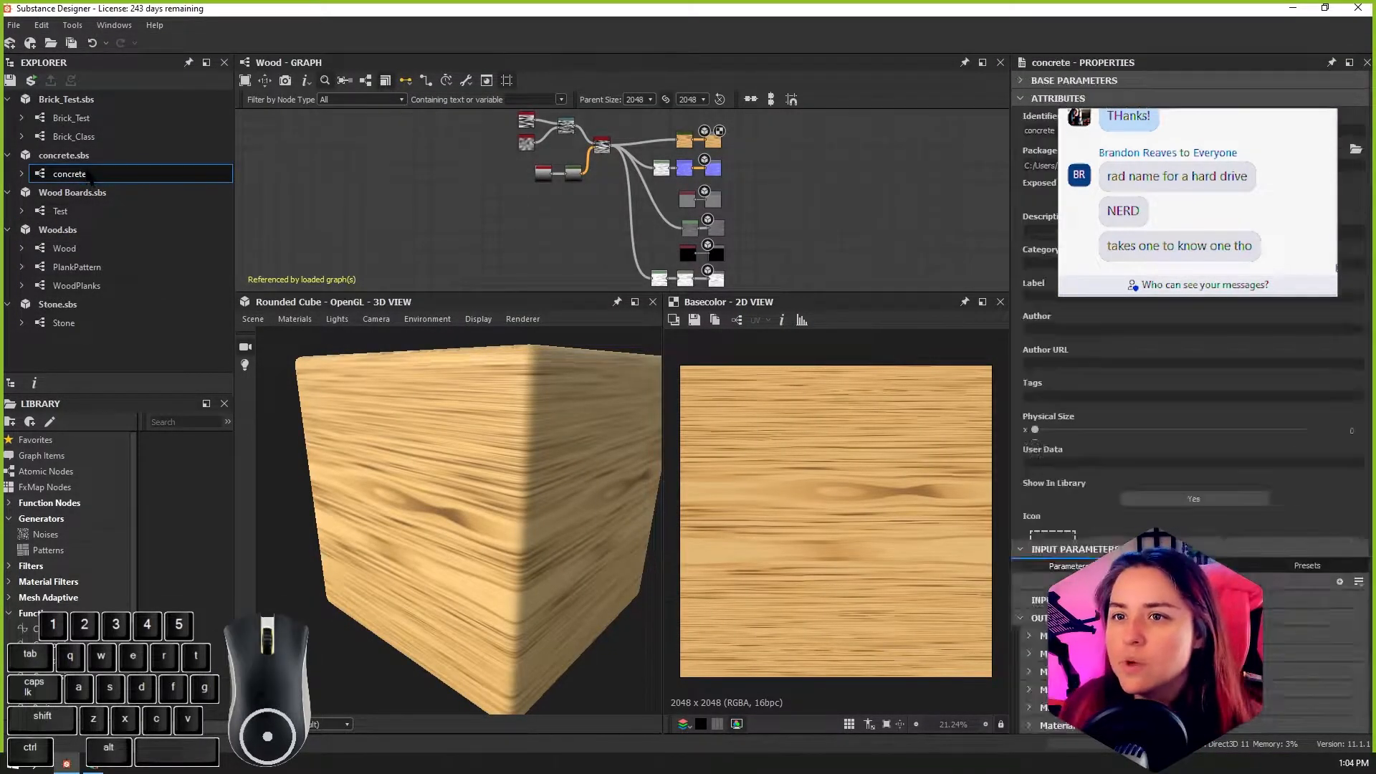
double_click(79, 177)
left_click_drag(471, 485, 601, 473, "alt")
scroll(516, 479, "up", 4, "alt")
scroll(601, 473, "down", 2, "alt")
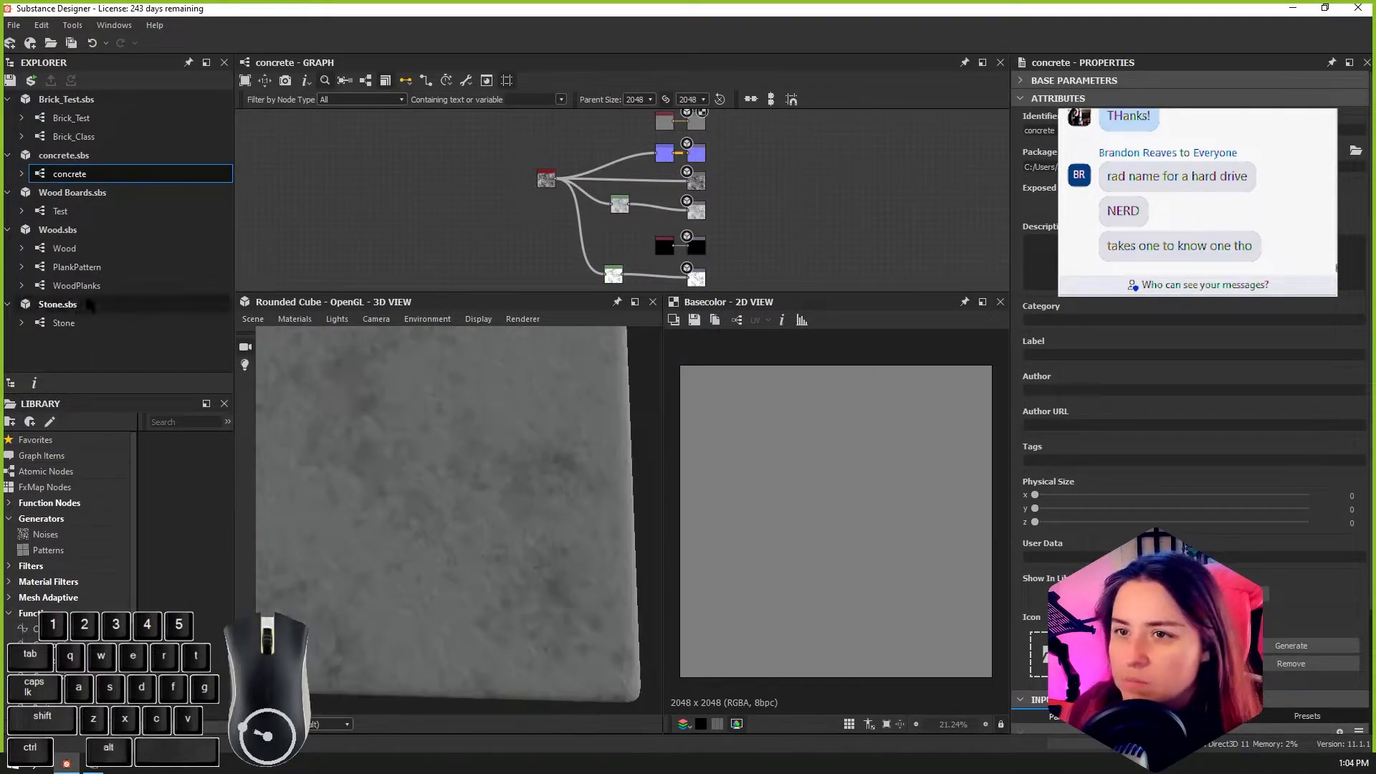
Step: Open the Stone graph of the Stone.sbs package and inspect its material on the 3D cube
left_click(71, 318)
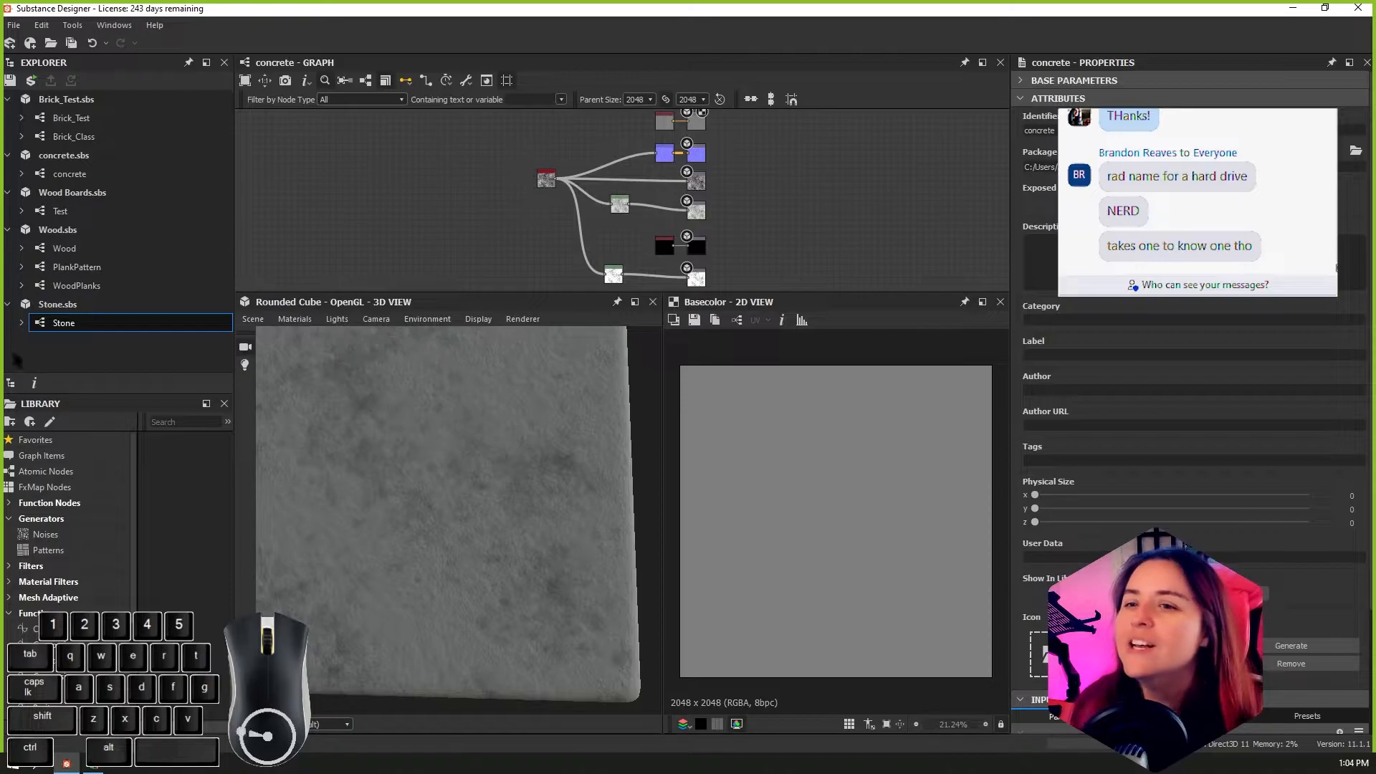
double_click(107, 326)
left_click_drag(535, 446, 473, 511, "alt")
scroll(470, 489, "down", 5, "alt")
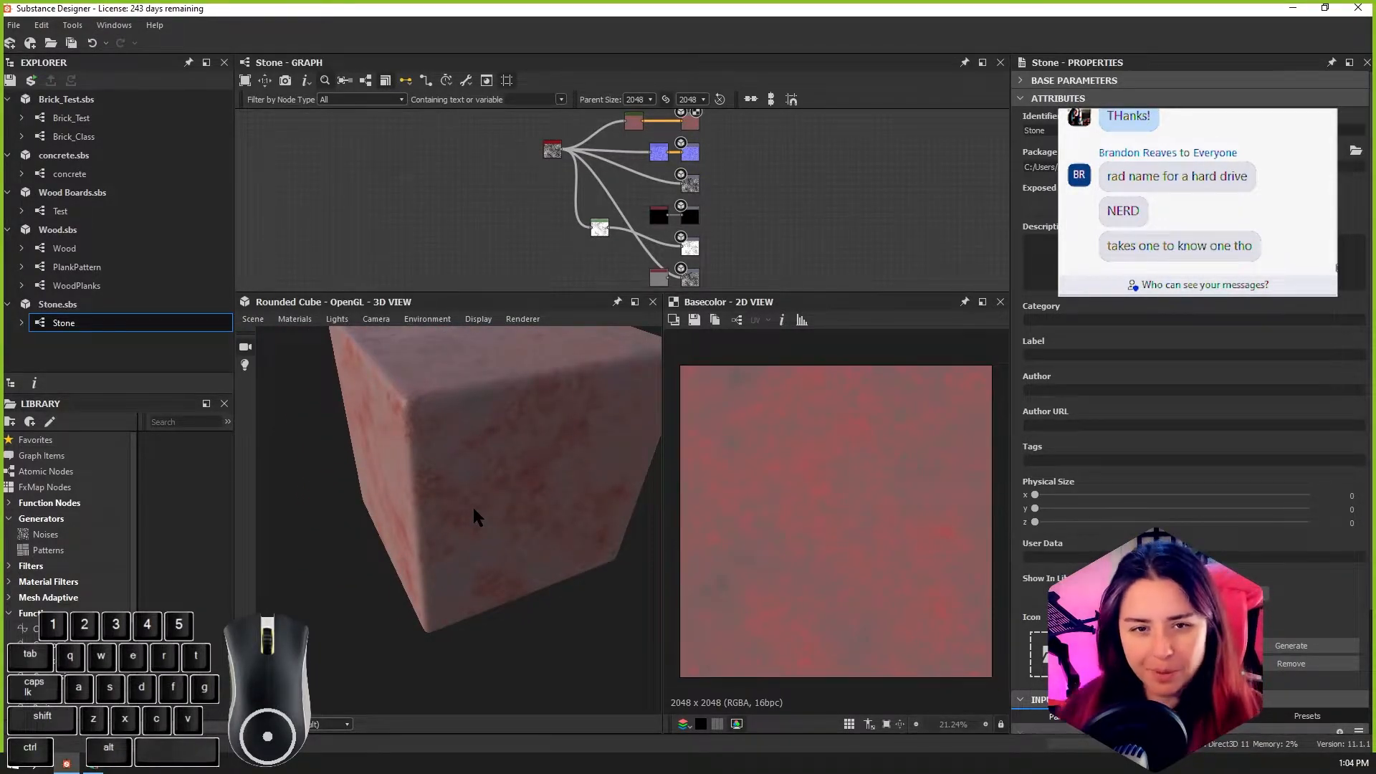
left_click_drag(474, 506, 350, 513, "alt")
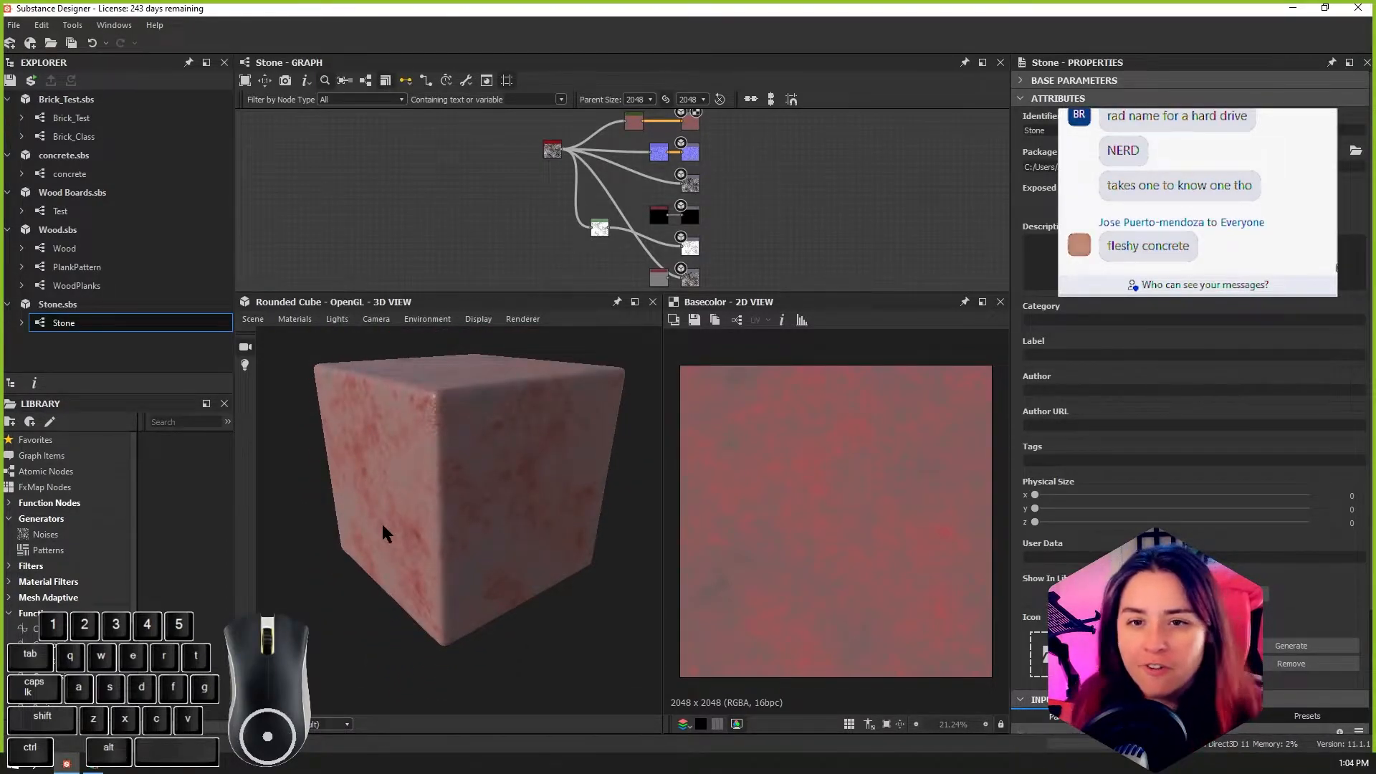
Step: Find the Gradient Map node feeding the Base Color output in the Stone graph and open its parameters
left_click_drag(479, 536, 453, 526, "alt")
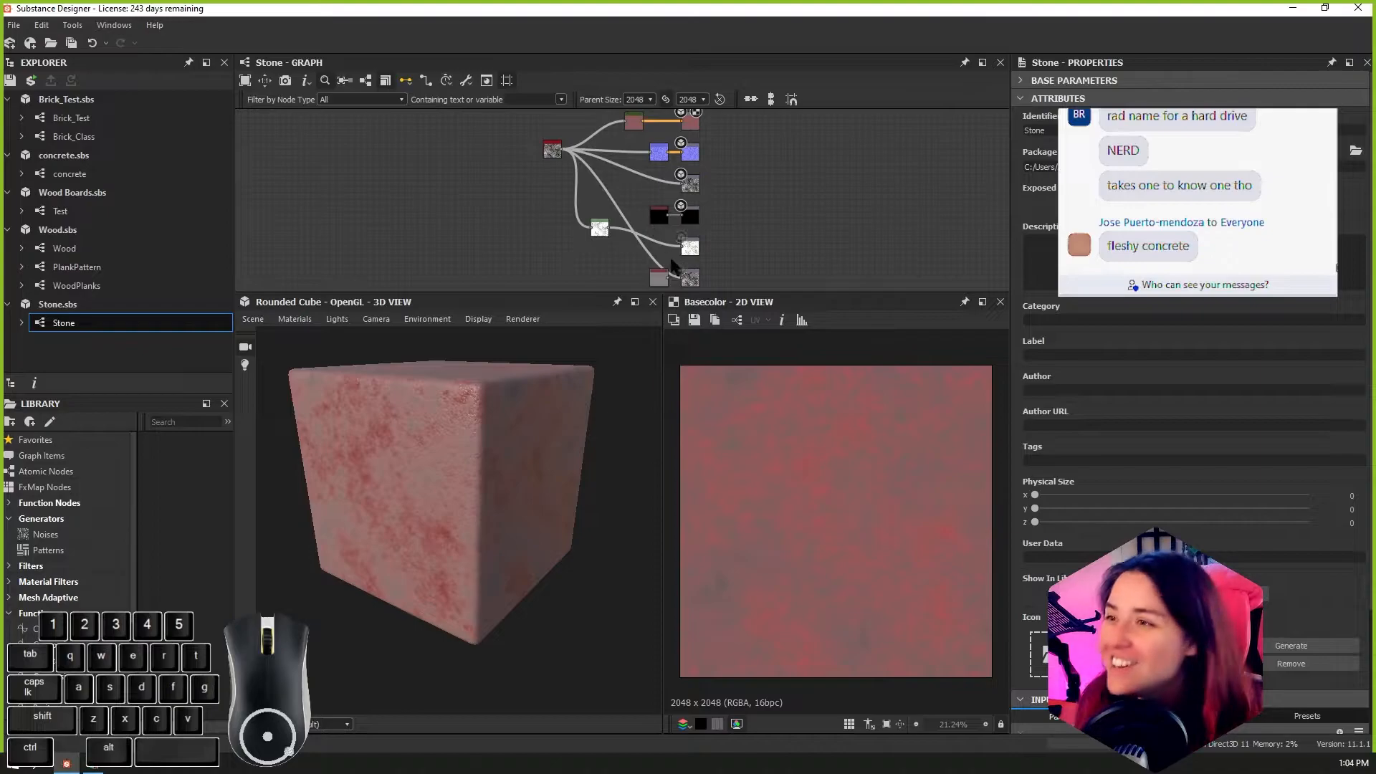
scroll(637, 158, "up", 3)
middle_click_drag(638, 160, 961, 273, "alt")
middle_click_drag(943, 183, 822, 212, "alt")
scroll(864, 237, "up", 6)
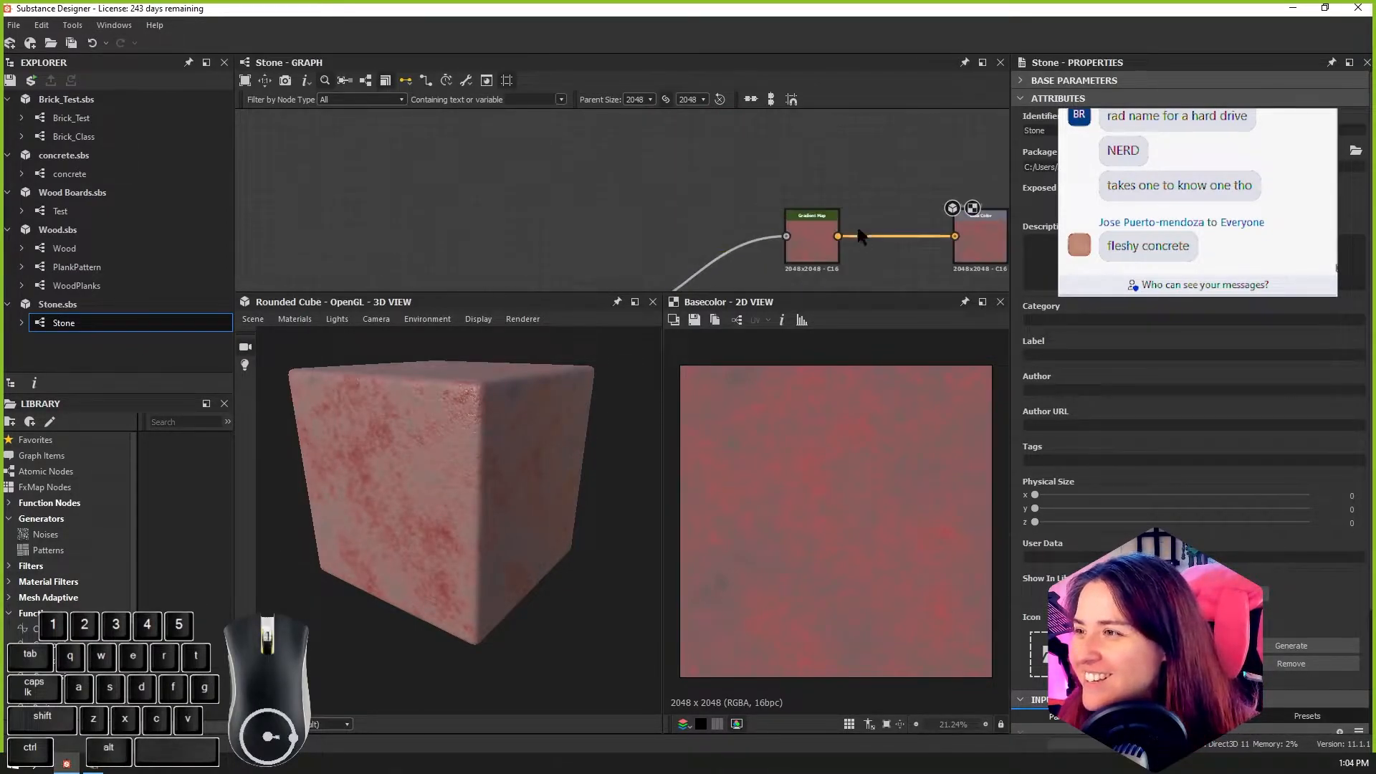
scroll(889, 245, "down", 3)
middle_click_drag(894, 246, 705, 227, "alt")
double_click(648, 211)
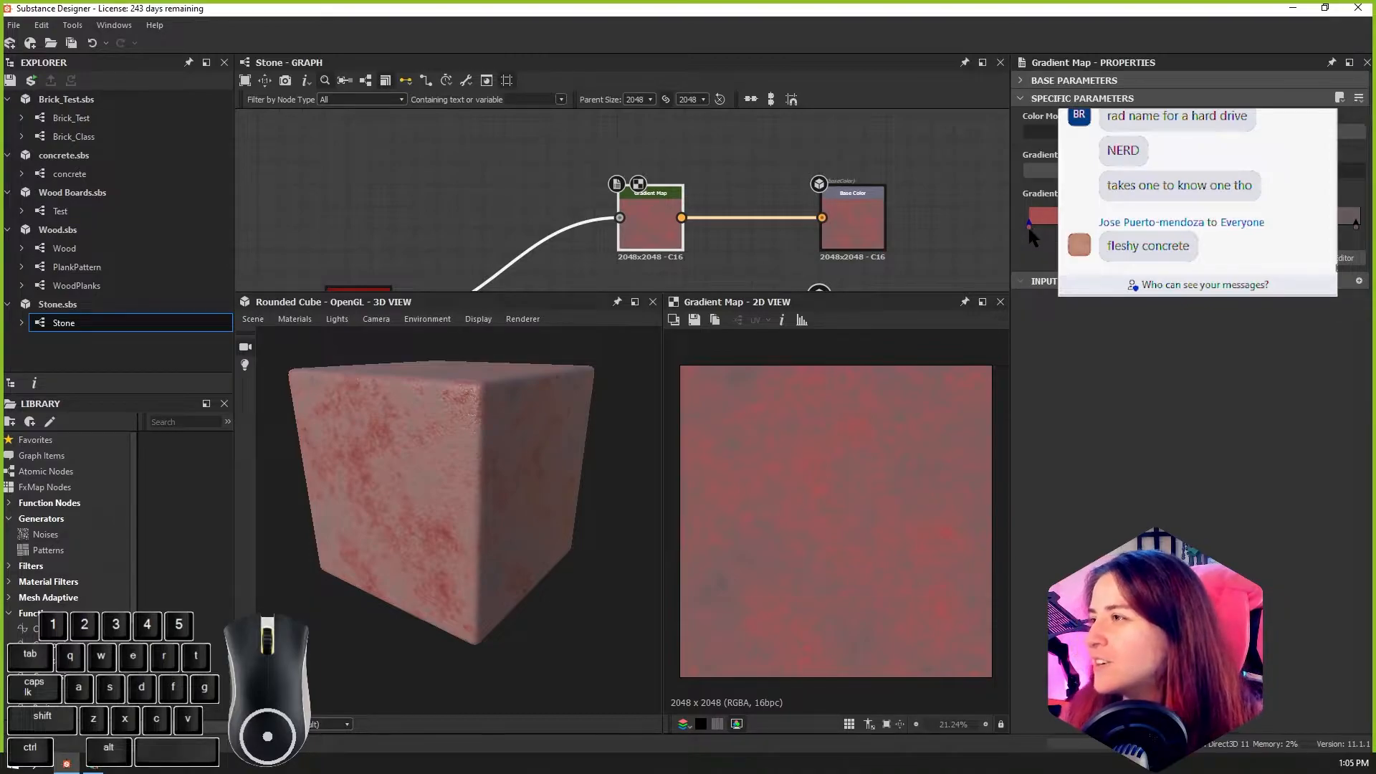
Step: Try recolouring the gradient's first key to yellow-green #9ea94e and inspect the material on the 3D cube
left_click(1029, 225)
left_click(1051, 398)
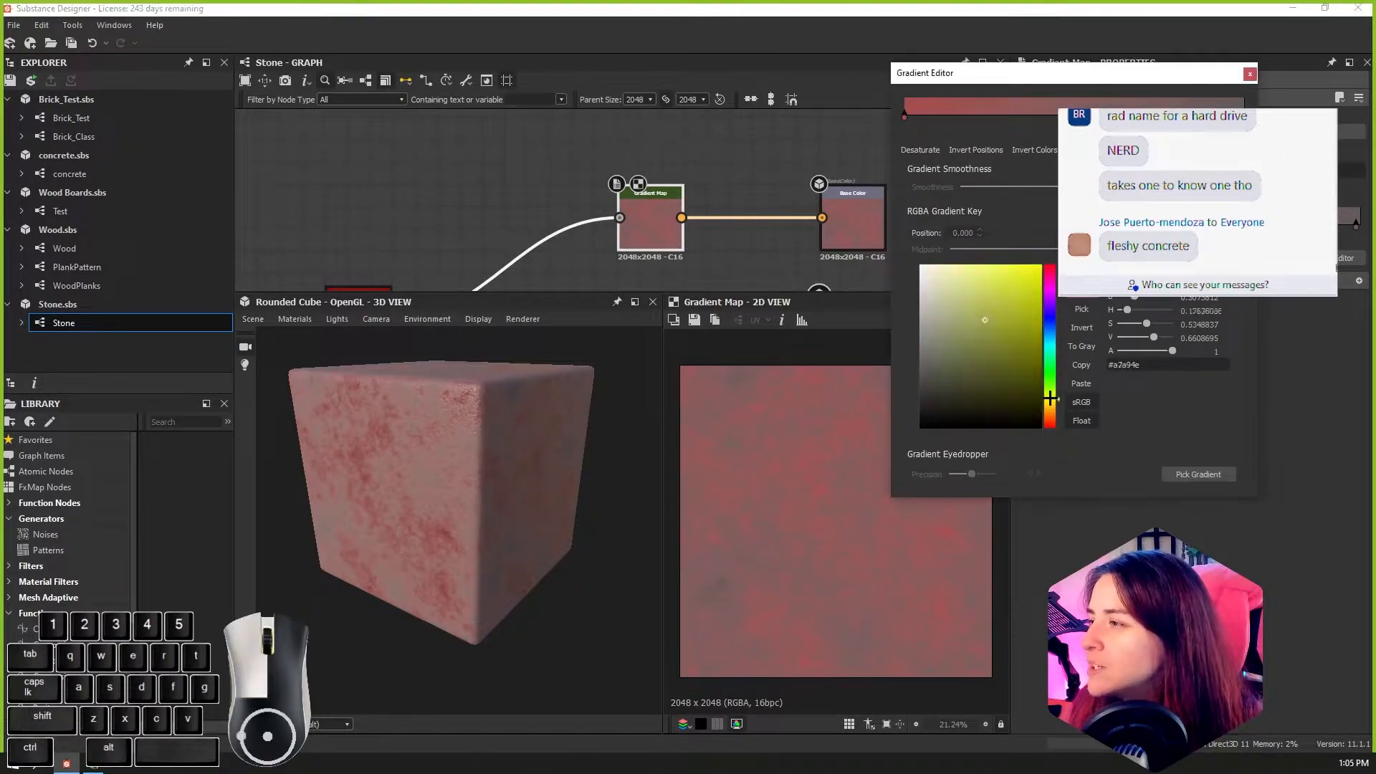
left_click_drag(1016, 285, 1027, 265)
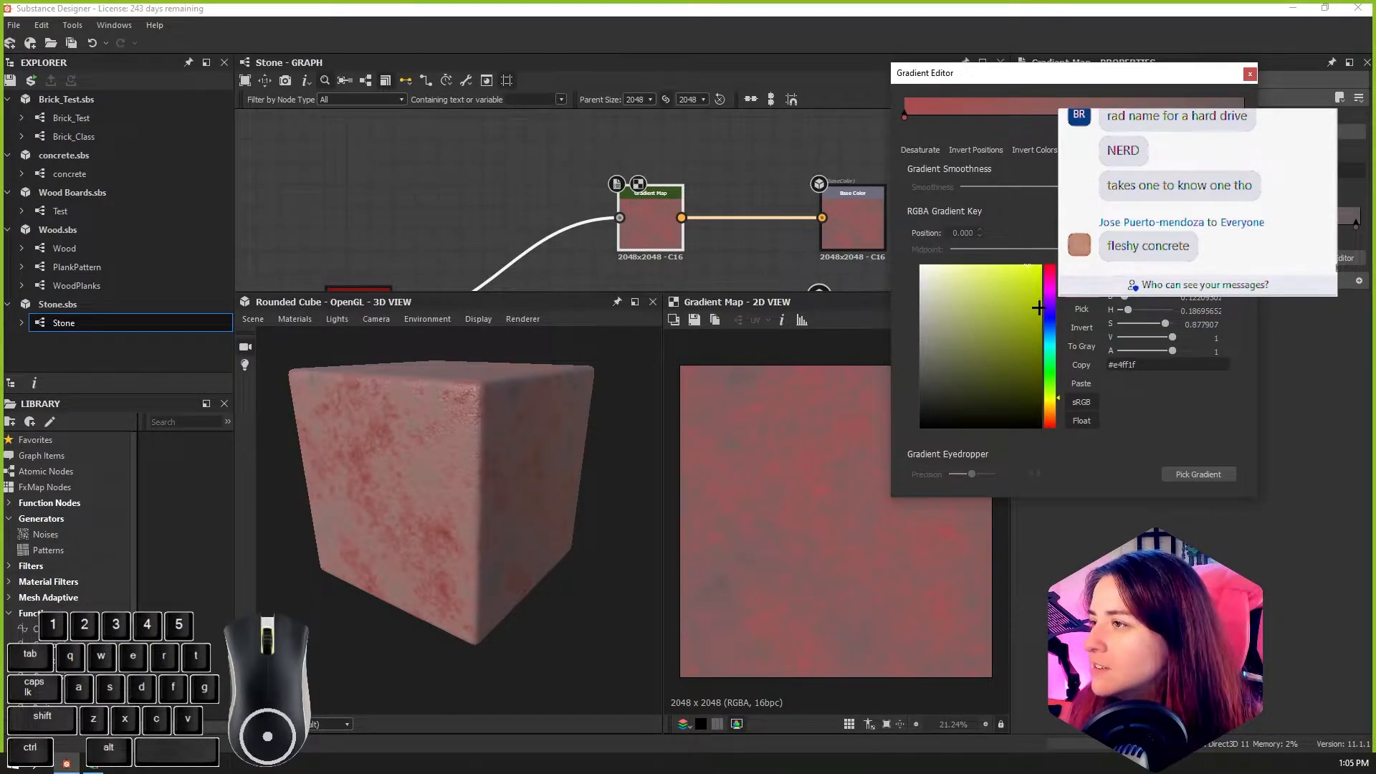
left_click(1052, 396)
left_click_drag(1051, 399, 1052, 403)
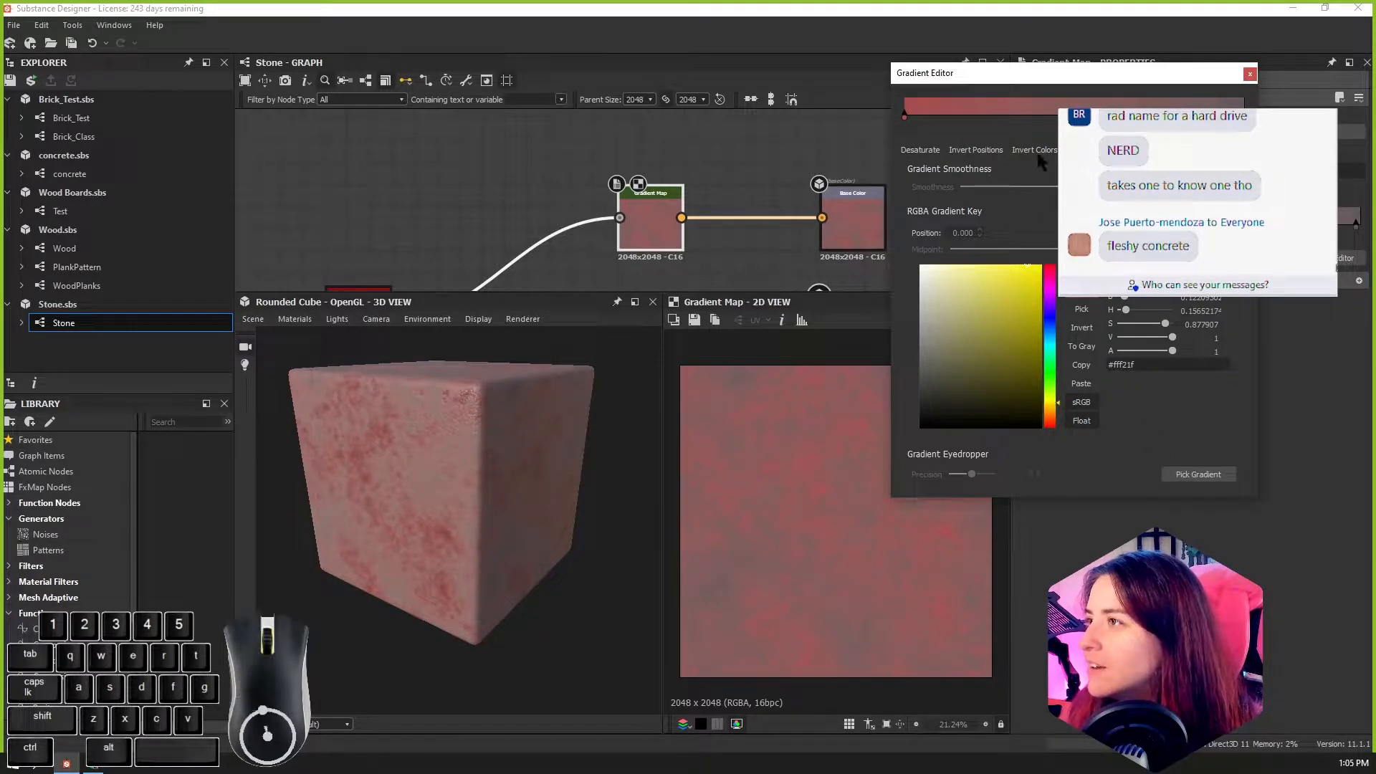
left_click(904, 114)
left_click(1050, 398)
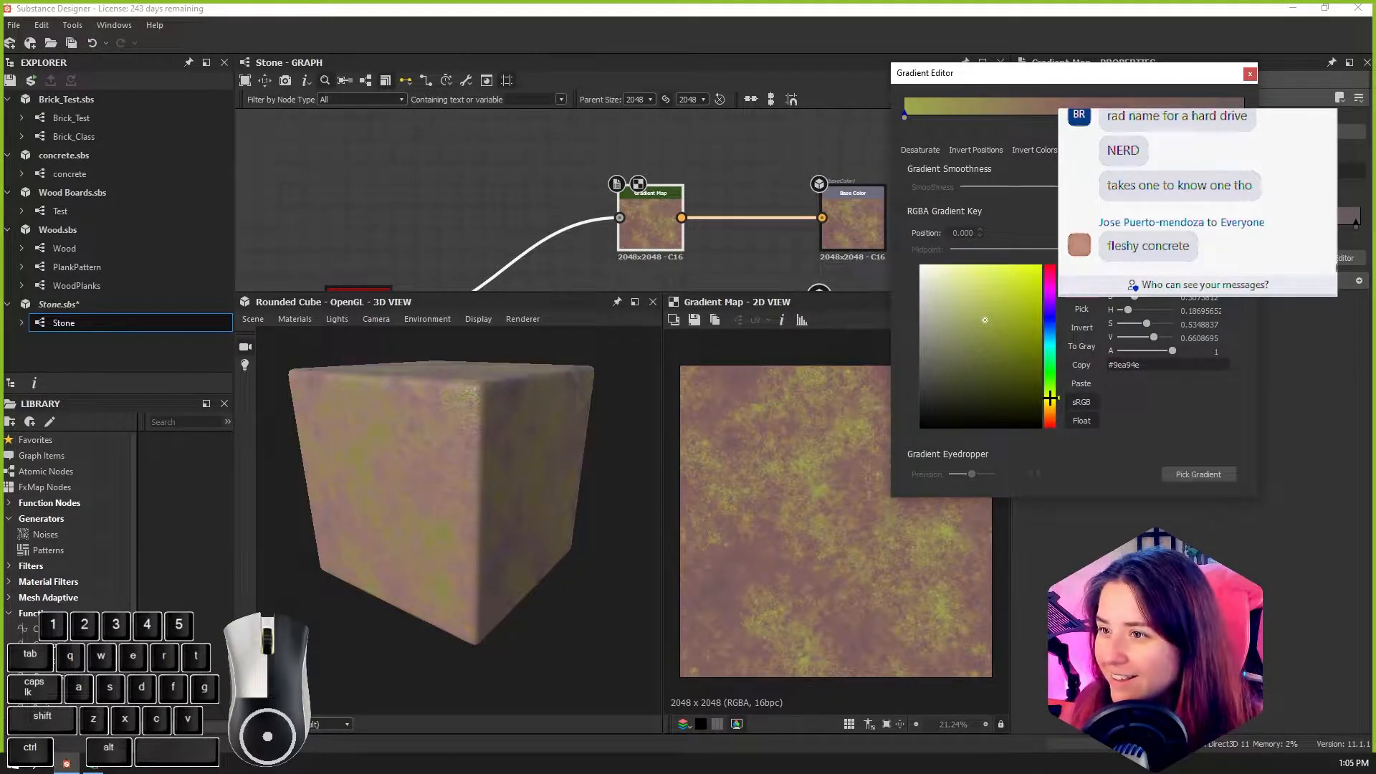
left_click_drag(495, 444, 522, 430, "alt")
right_click_drag(522, 430, 441, 546, "alt")
left_click_drag(441, 547, 469, 538, "alt")
left_click(1250, 73)
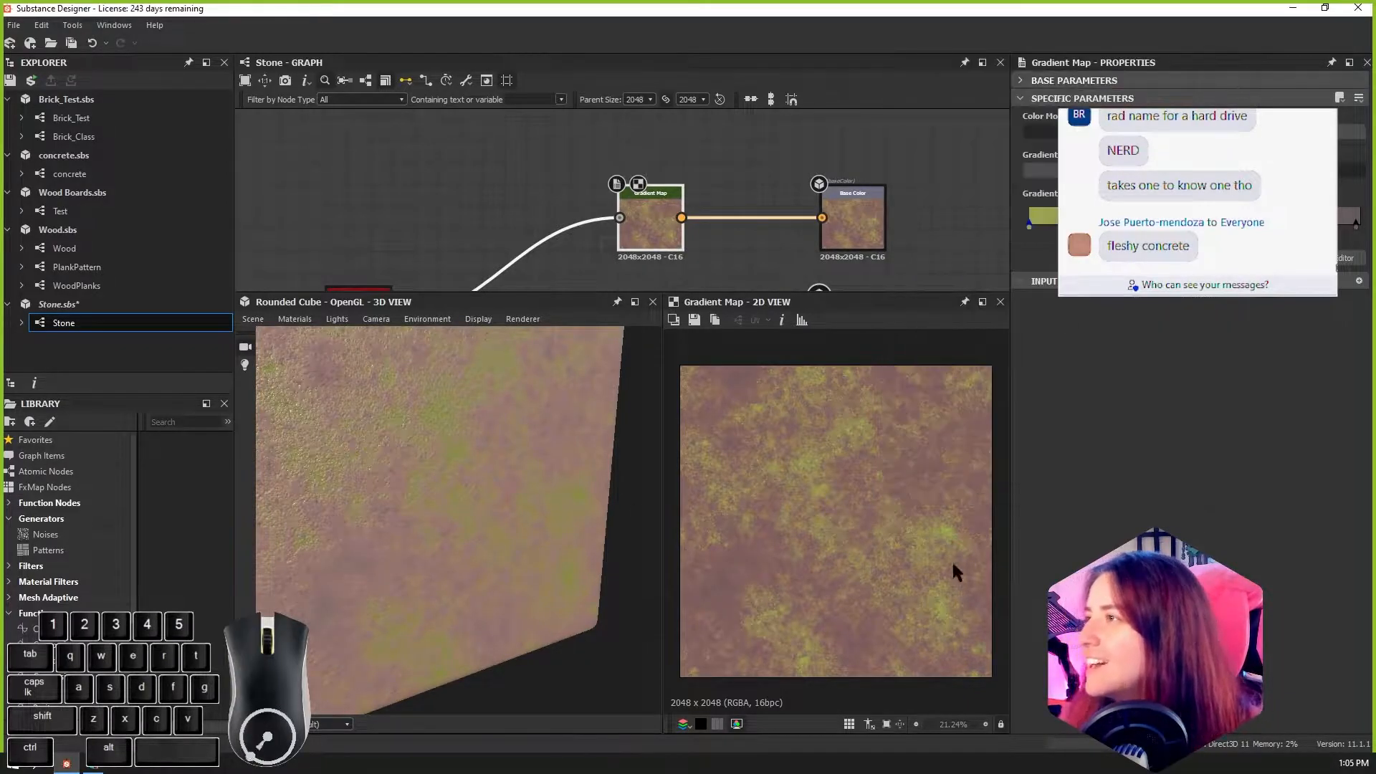
Step: Try a more saturated golden yellow, #e7c621, on the gradient's first key
left_click(1032, 224)
left_click_drag(1011, 280, 1023, 257)
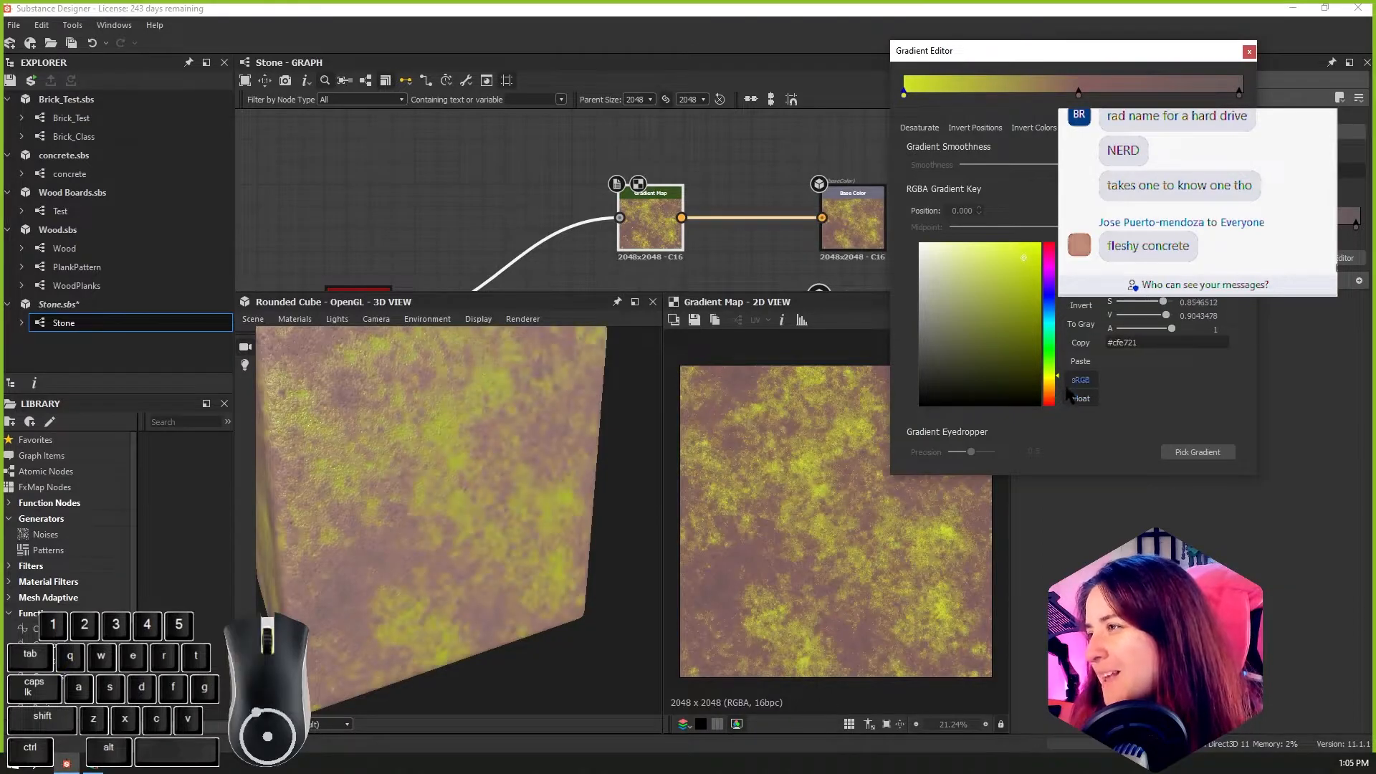
left_click(1052, 382)
left_click_drag(1052, 381, 1052, 384)
left_click_drag(609, 444, 516, 463, "alt")
left_click(1198, 453)
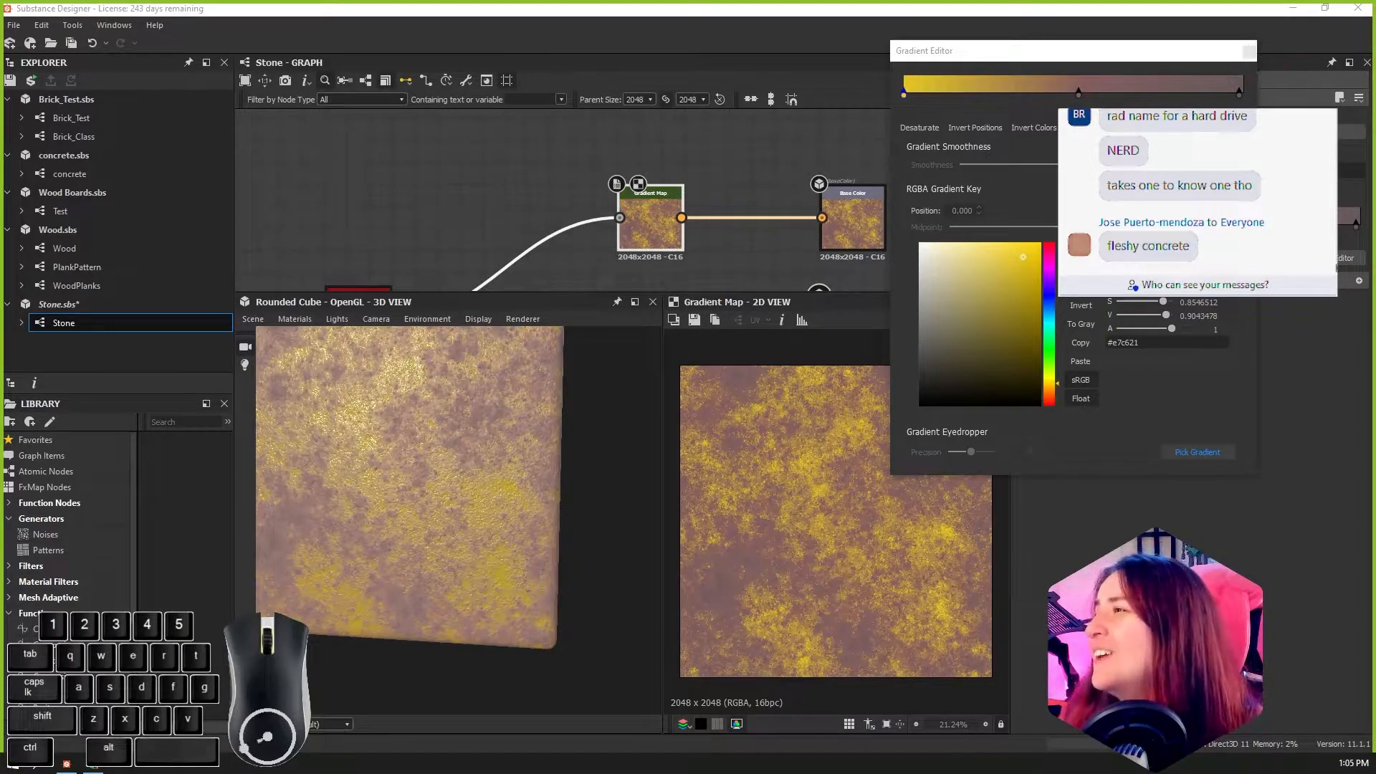
Step: Undo the gradient colour changes, close the gradient editor and bring the whole cube back into view
key("Escape")
key("ctrl+z")
key("ctrl+z")
left_click(1249, 52)
key("ctrl+z")
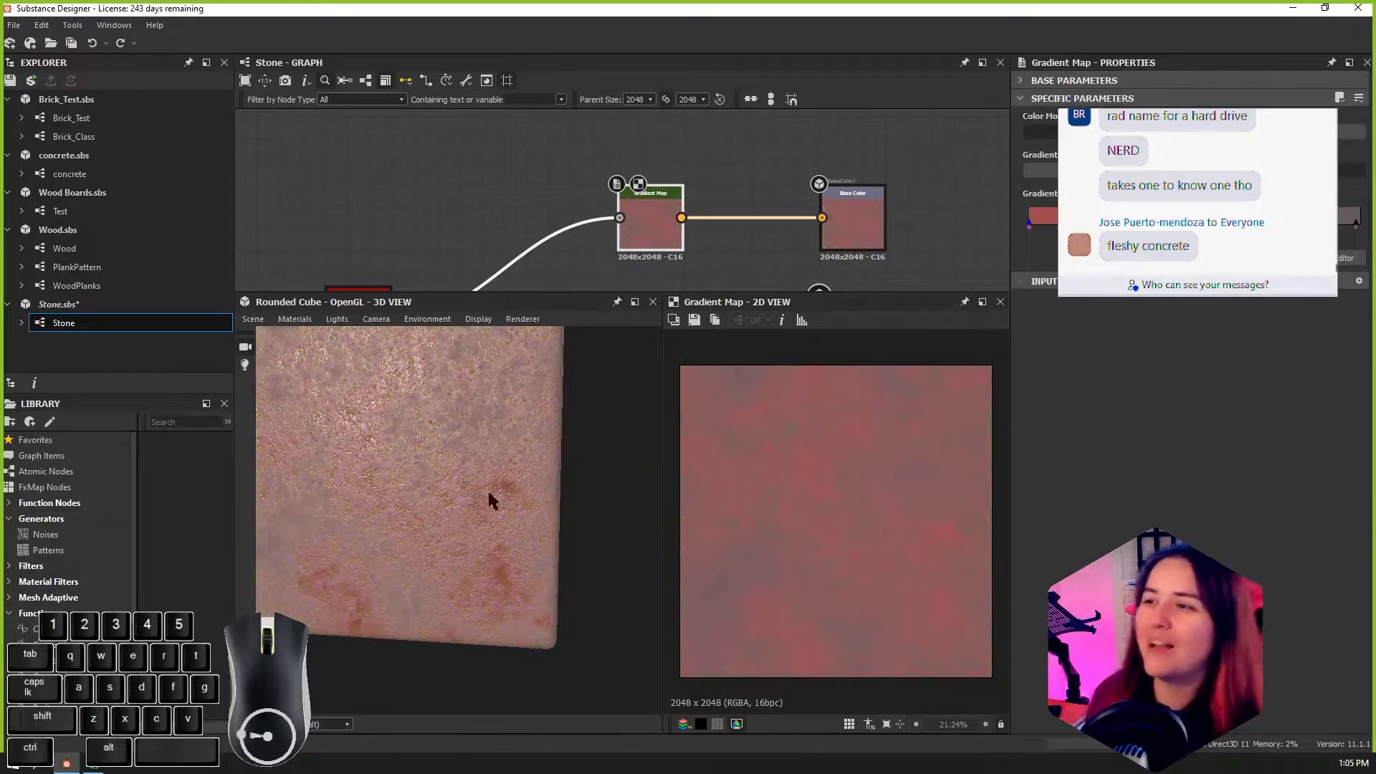
left_click_drag(517, 481, 466, 534, "alt")
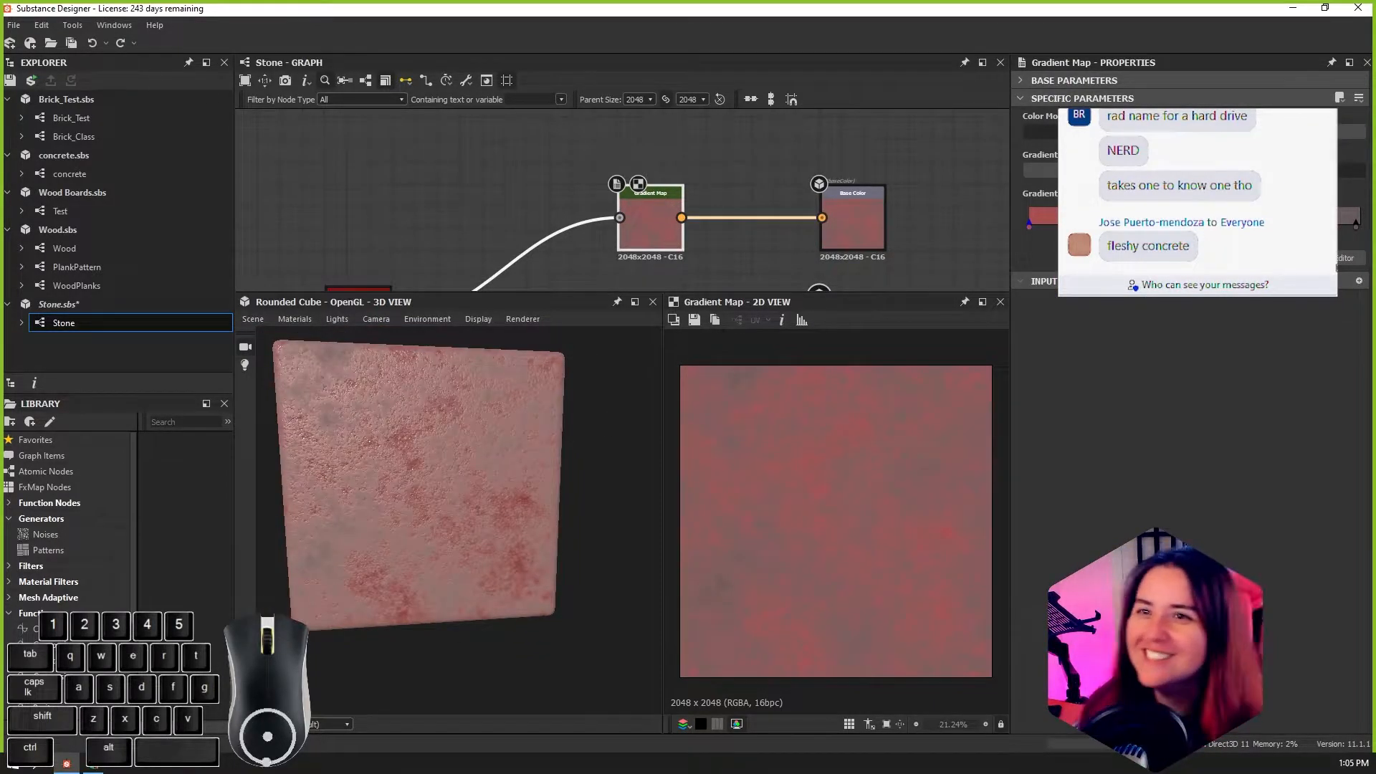
Step: Compare the publish and export commands offered for the Stone.sbs package with those of its Stone graph
left_click(60, 307)
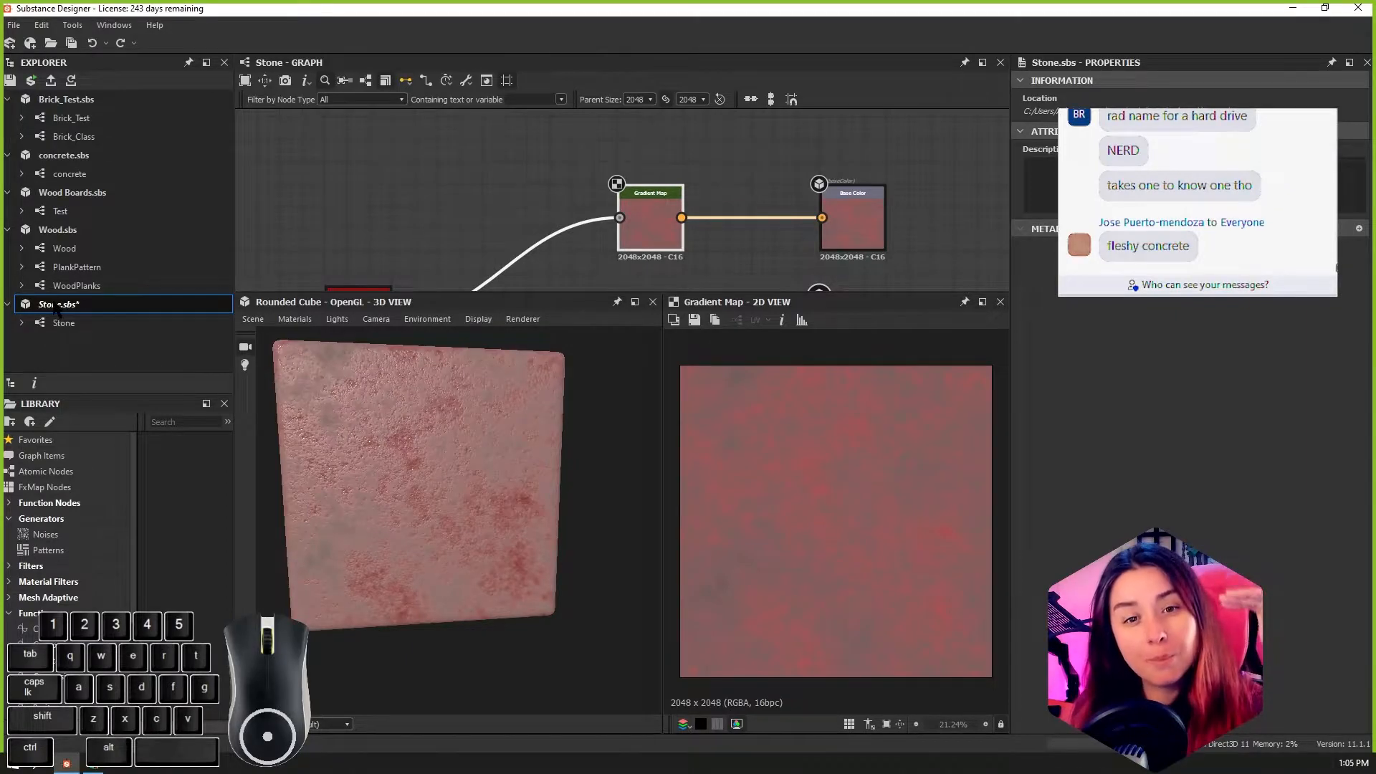
right_click(60, 309)
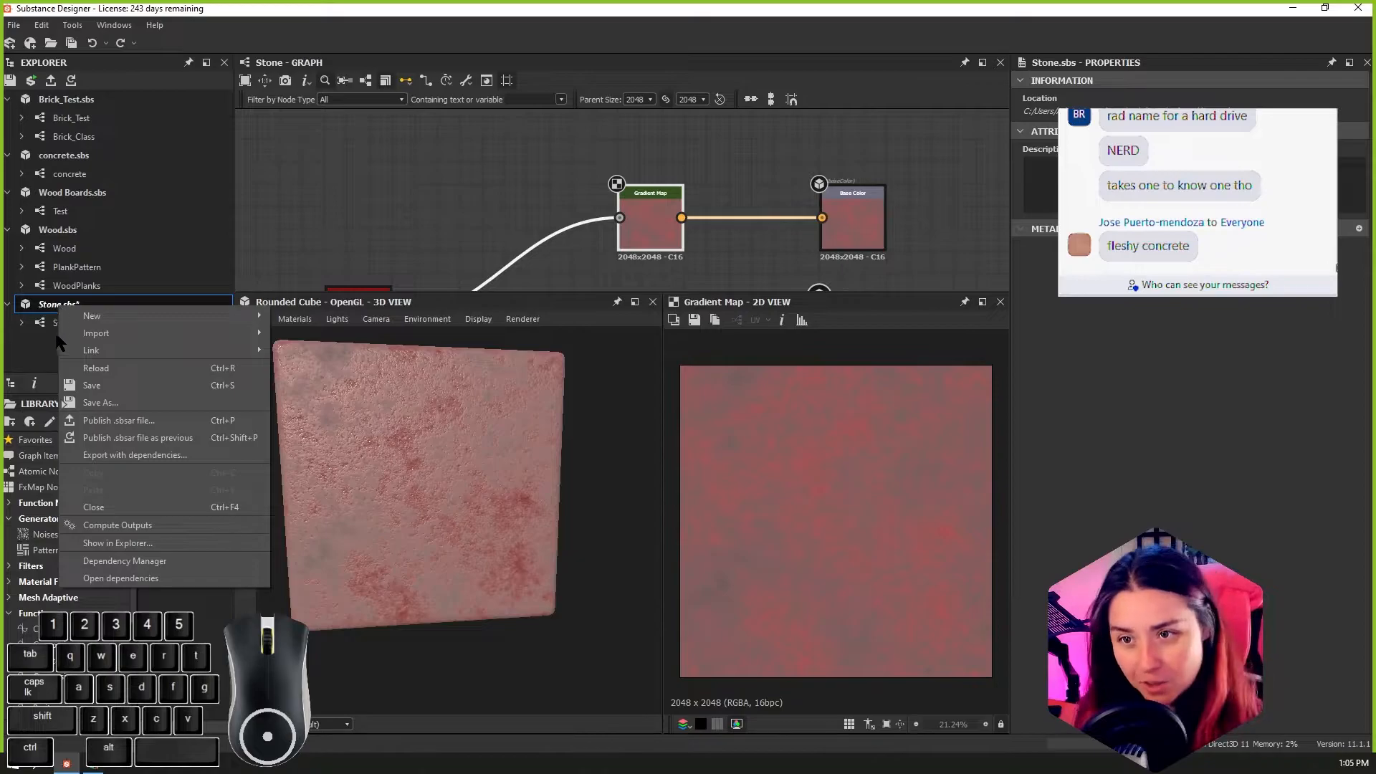
left_click(50, 327)
left_click(50, 328)
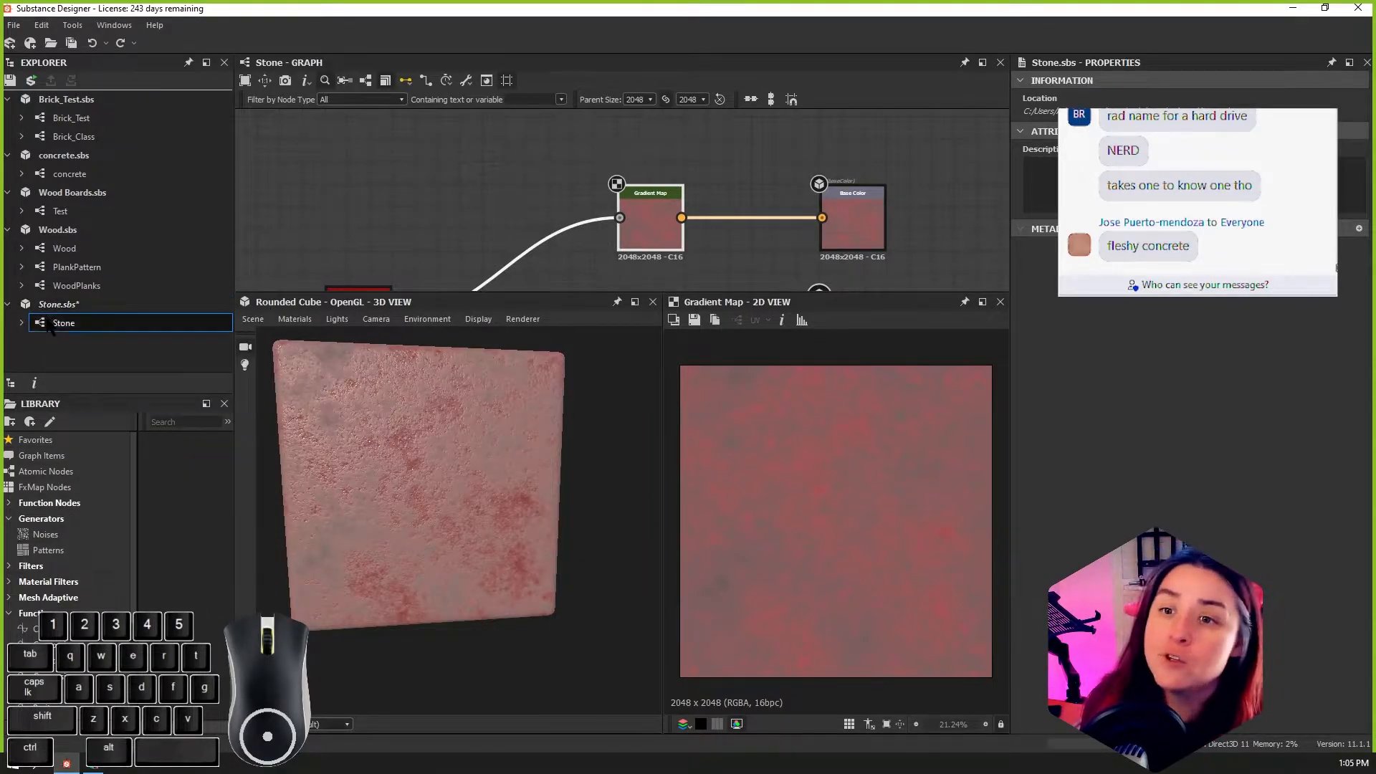
right_click(48, 324)
left_click(51, 324)
right_click(55, 324)
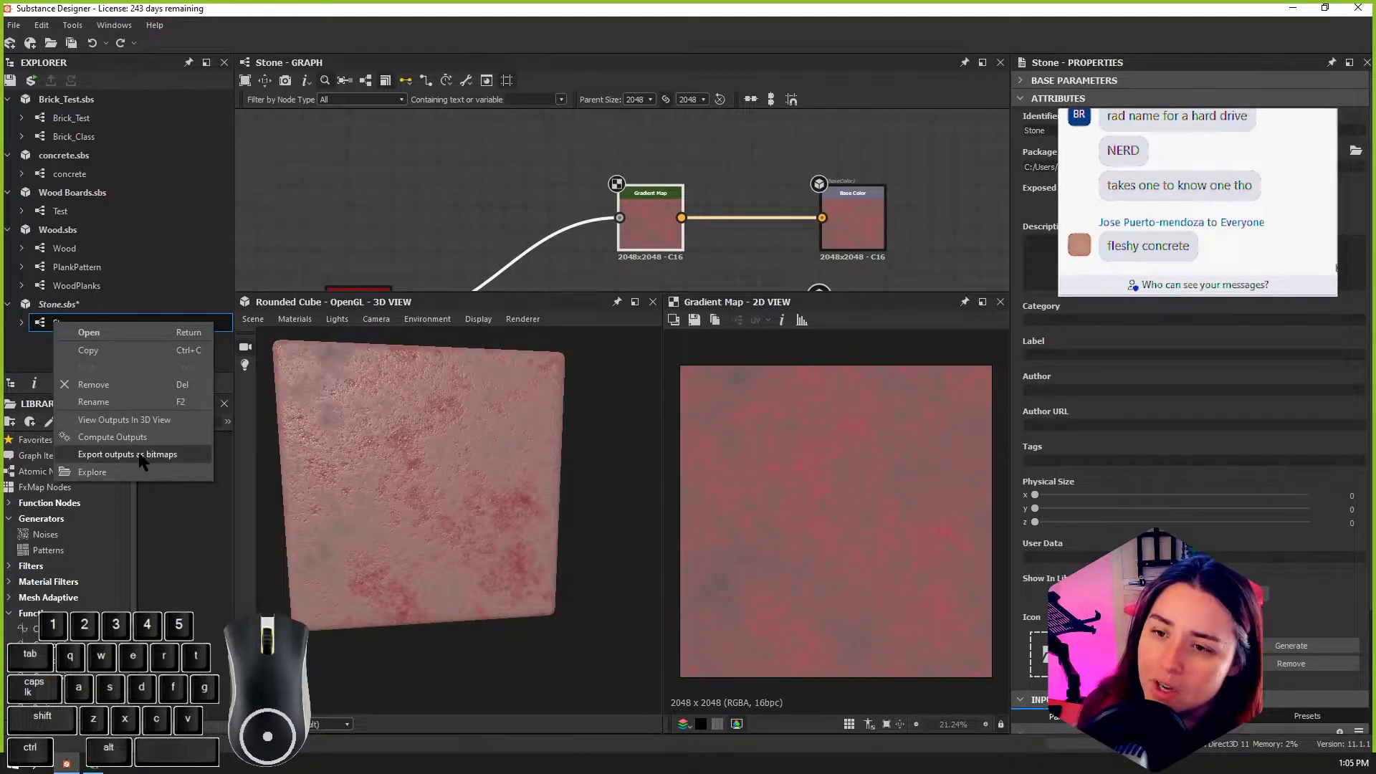
Step: Publish the Stone.sbs package to the H: drive's Substance folder as RedStone.sbsar, overwriting the existing archive
left_click(70, 302)
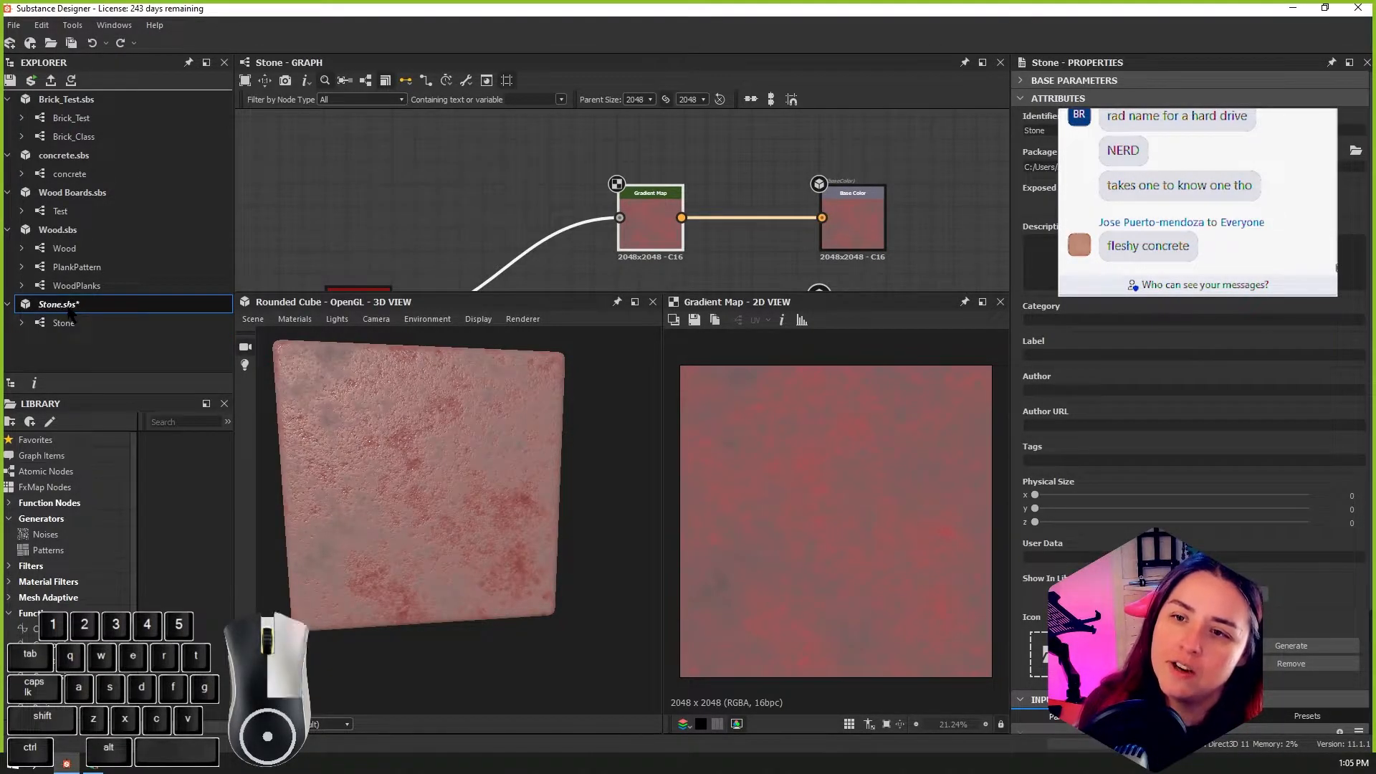
right_click(68, 307)
left_click(115, 420)
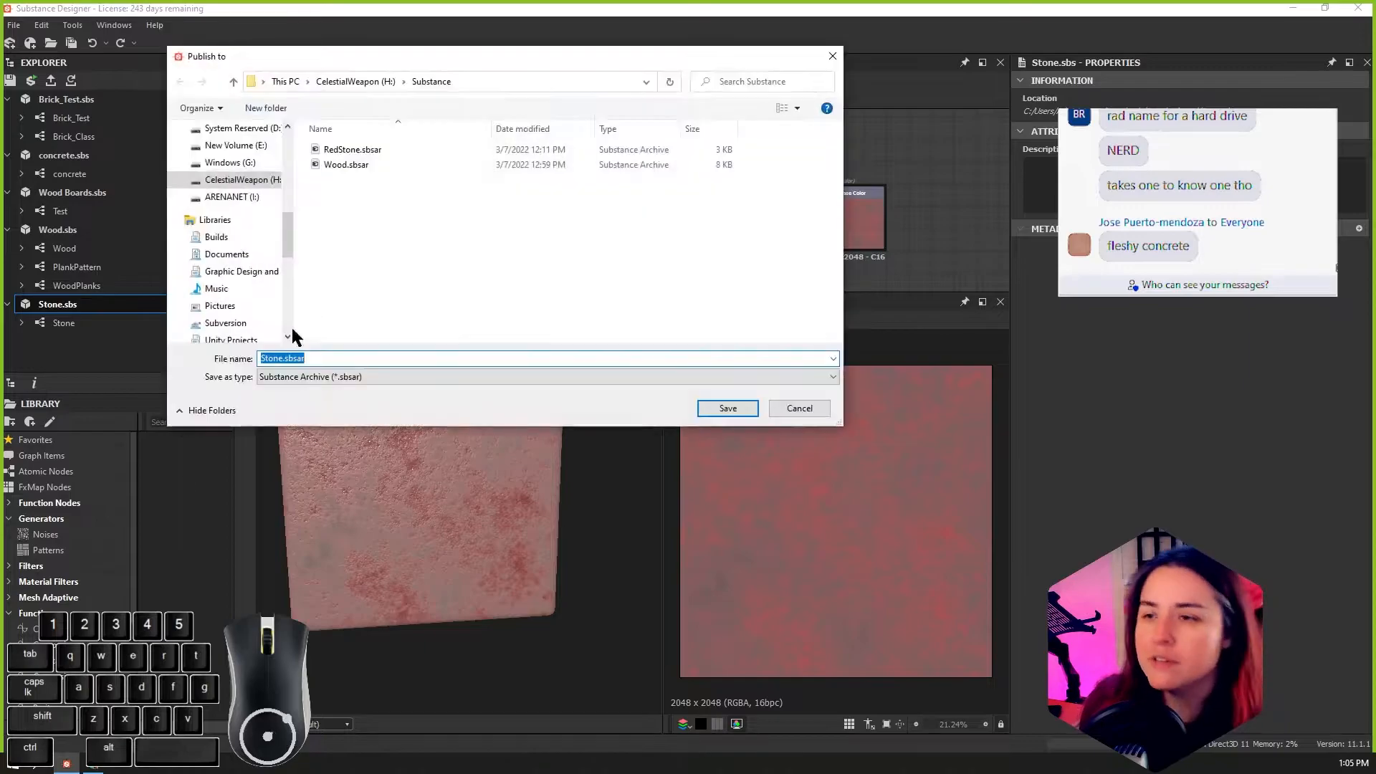
left_click(362, 150)
left_click(727, 408)
left_click(781, 384)
left_click(704, 451)
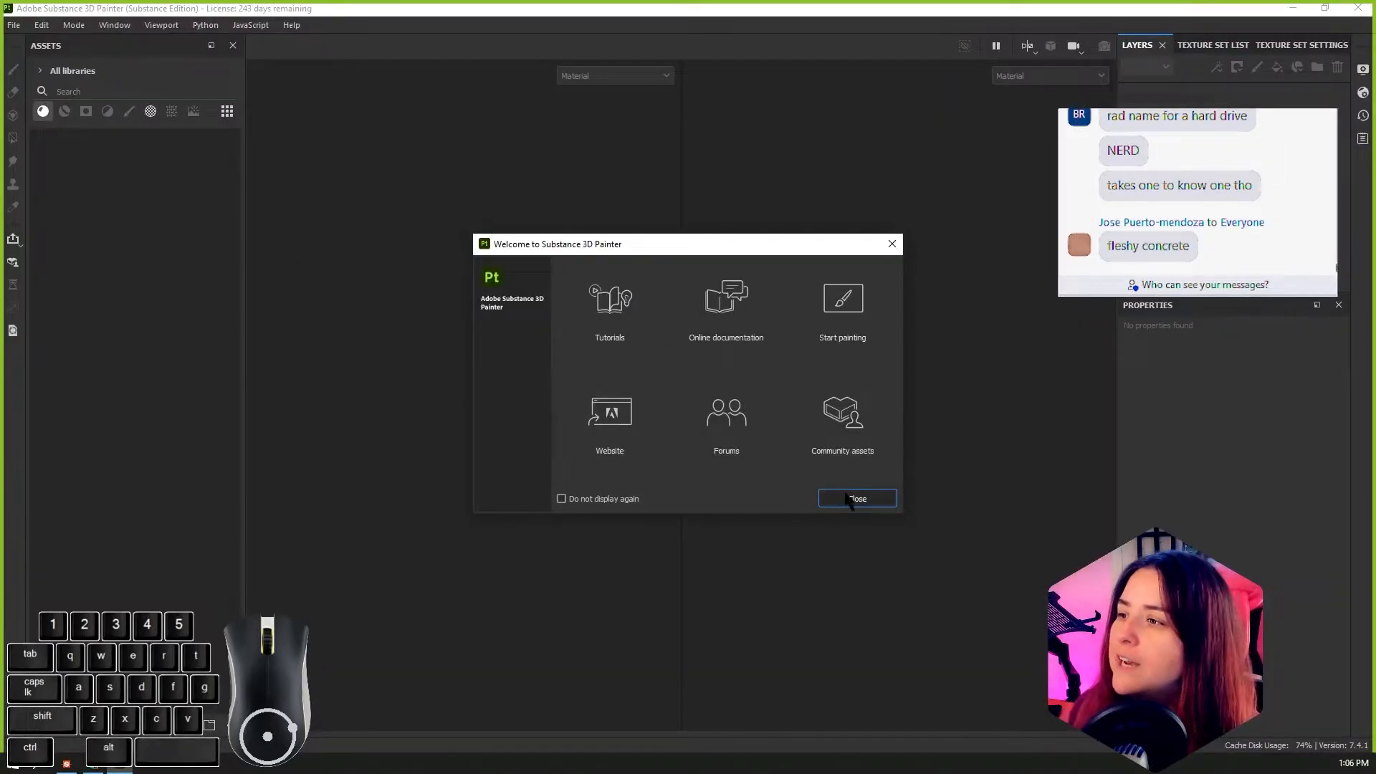
Step: Switch to Substance 3D Painter, dismiss the welcome window and open the recent PillarDemo project
left_click(850, 497)
left_click(14, 25)
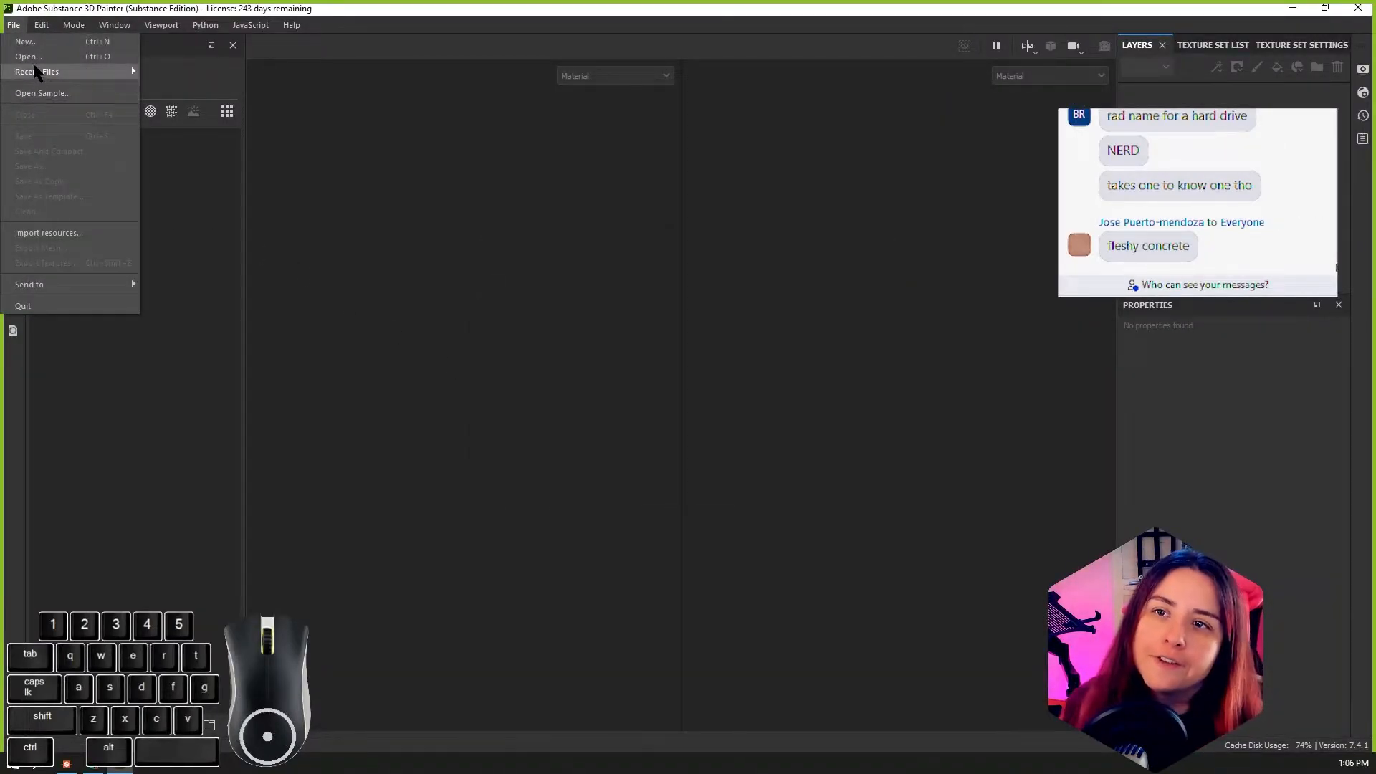
mouse_move(40, 72)
left_click(466, 91)
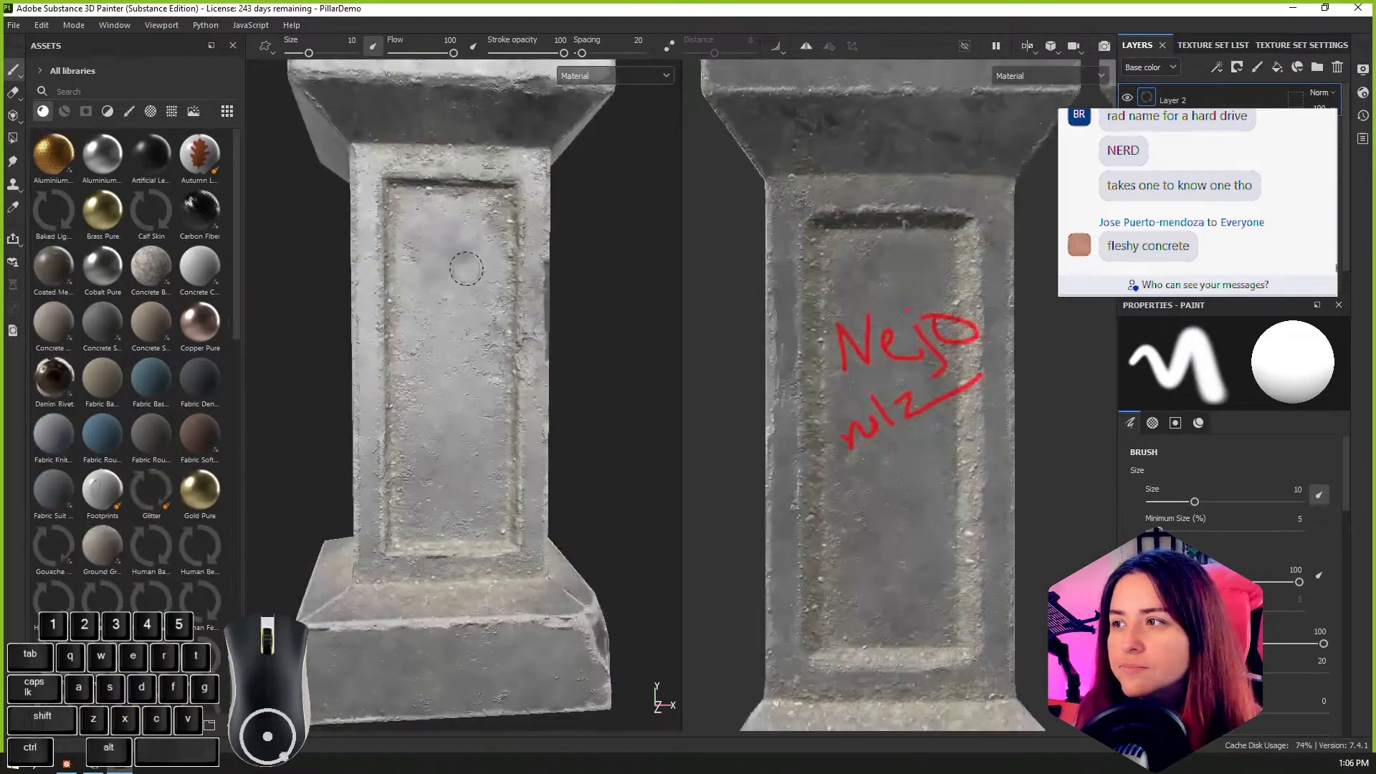
Step: Examine the textured pillar from several angles until the whole model is in view
mouse_move(466, 269)
left_mouse_down("alt")
mouse_move(531, 401)
mouse_move(662, 593)
mouse_move(687, 570)
mouse_move(556, 513)
left_mouse_up("alt")
middle_click_drag(557, 514, 568, 541, "alt")
right_click_drag(567, 541, 604, 495, "alt")
left_click_drag(604, 495, 578, 528, "alt")
right_click_drag(577, 528, 550, 567, "alt")
left_click_drag(550, 568, 558, 536, "alt")
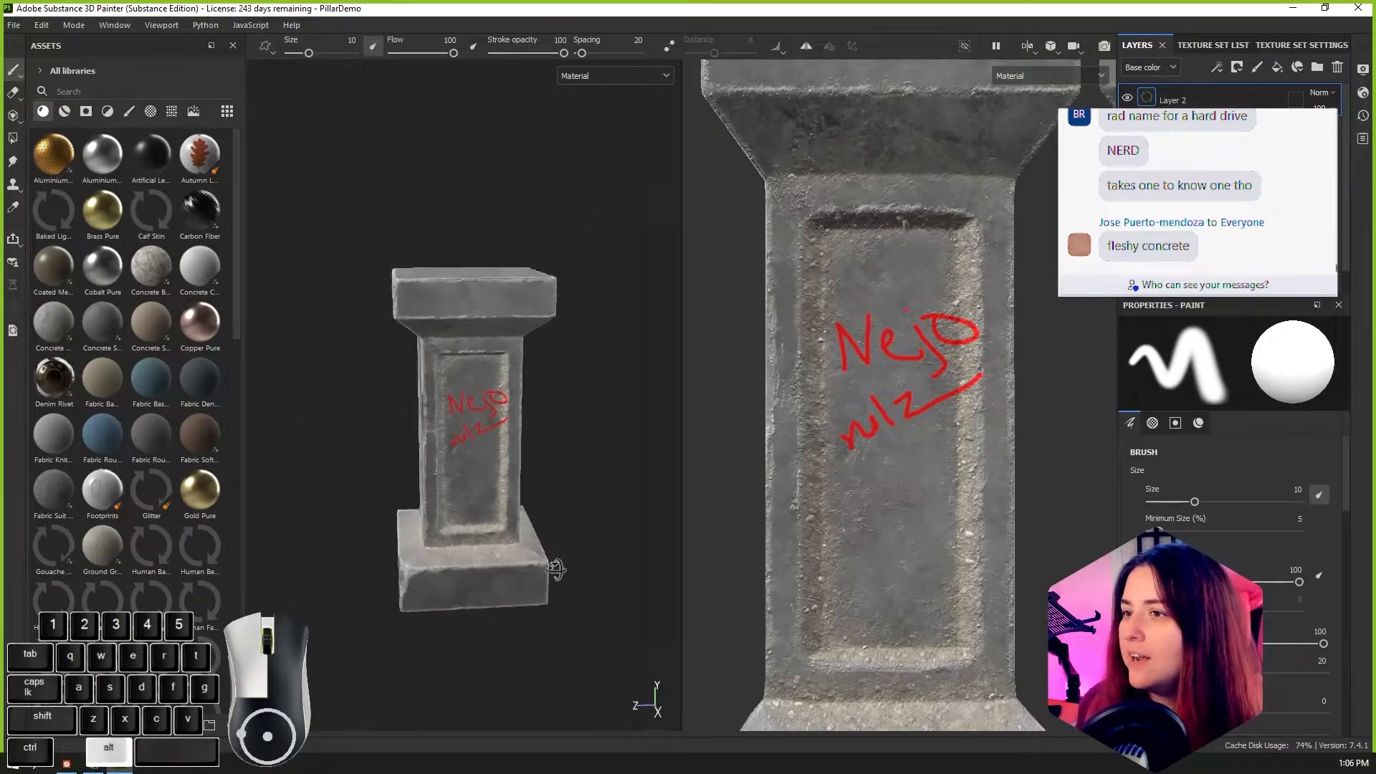
middle_click_drag(558, 535, 556, 485, "alt")
right_click_drag(557, 485, 562, 516, "alt")
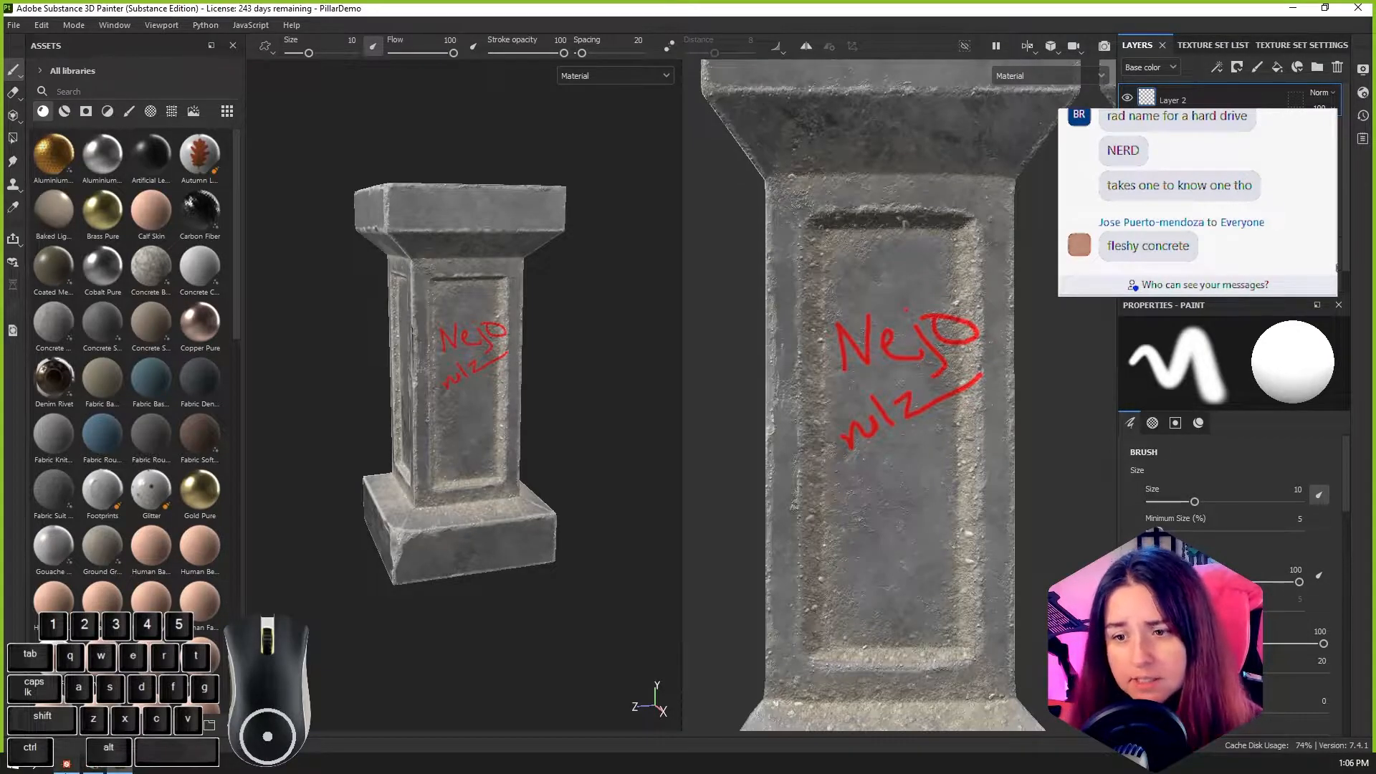
Step: Import RedStone.sbsar from the H:\Substance folder as a basematerial into the project 'PillarDemo'
mouse_move(1, 136)
left_mouse_down()
mouse_move(992, 81)
mouse_move(1060, 90)
left_mouse_up()
mouse_move(726, 242)
left_mouse_down()
mouse_move(237, 229)
mouse_move(166, 247)
left_mouse_up()
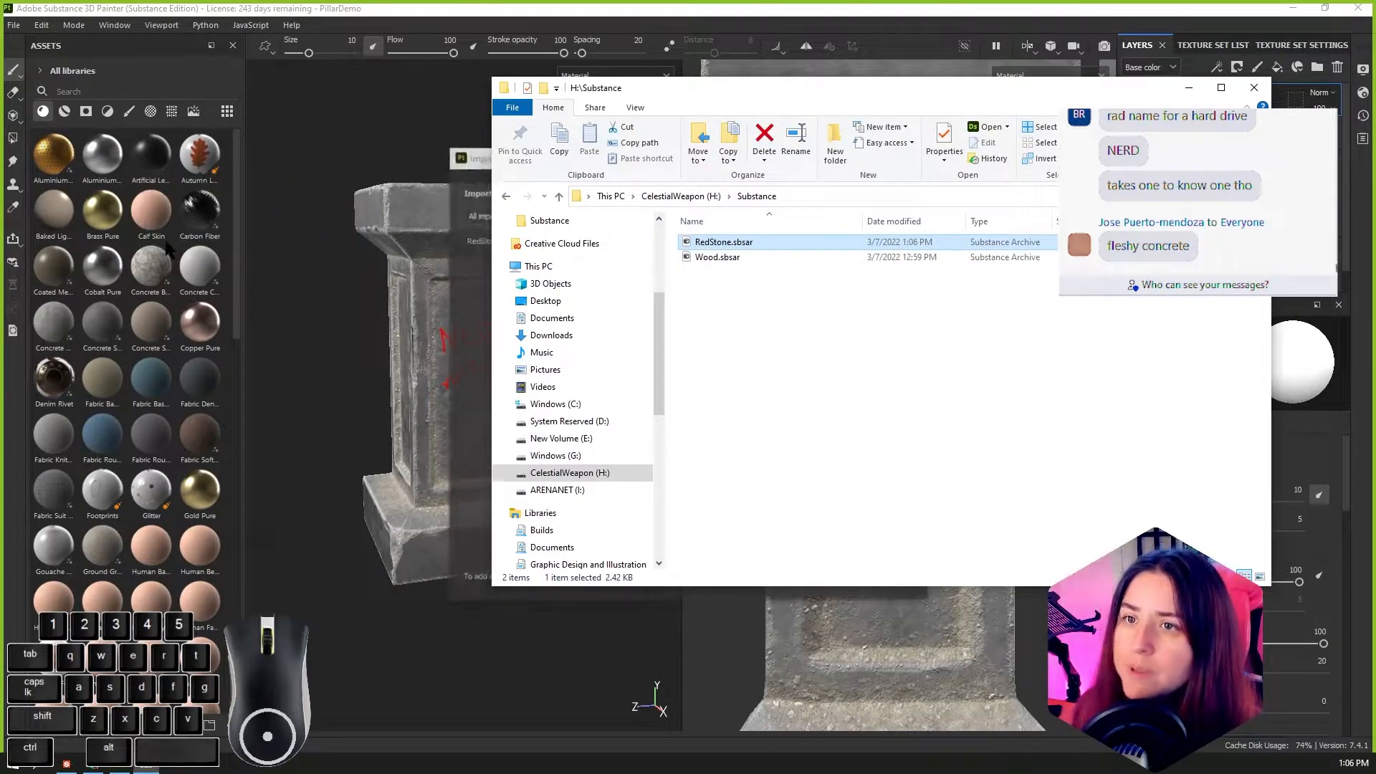
left_click_drag(905, 89, 1, 215)
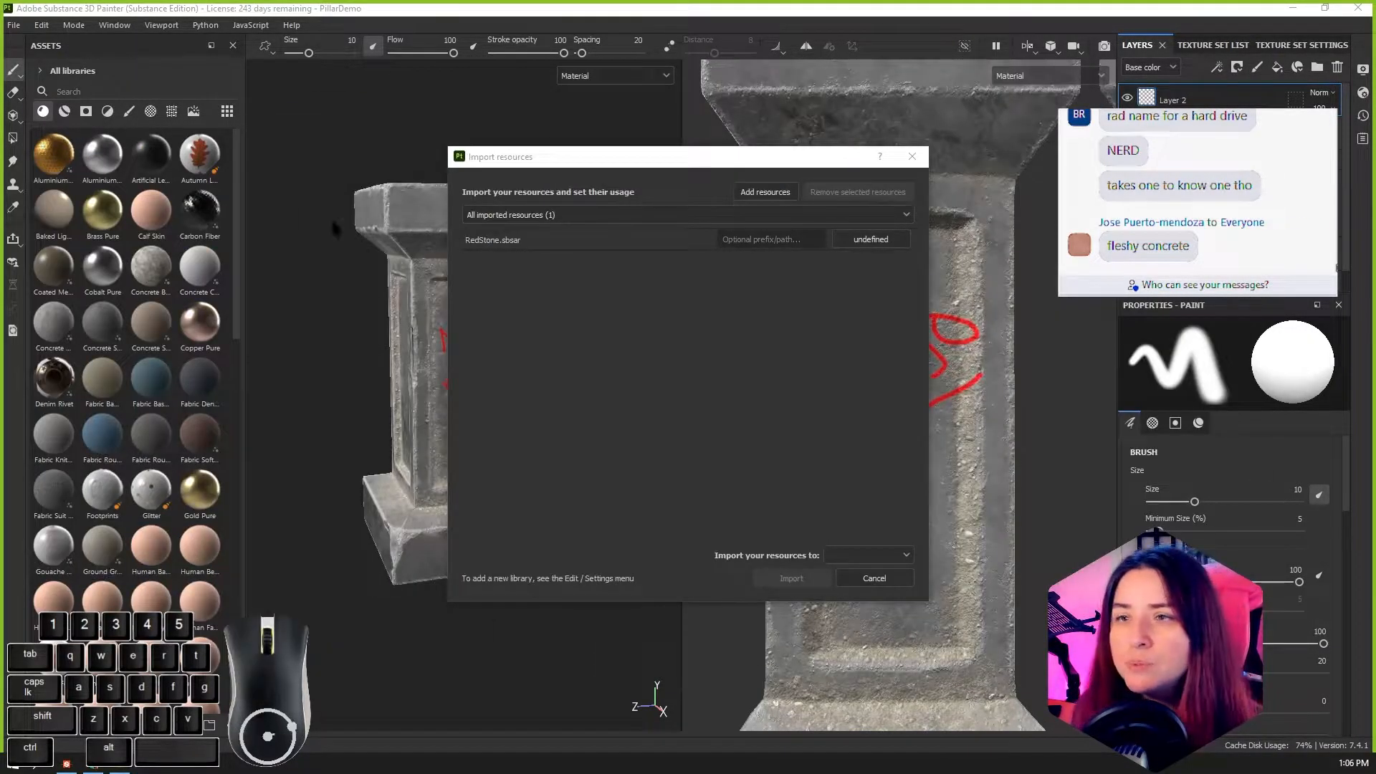
left_click(875, 240)
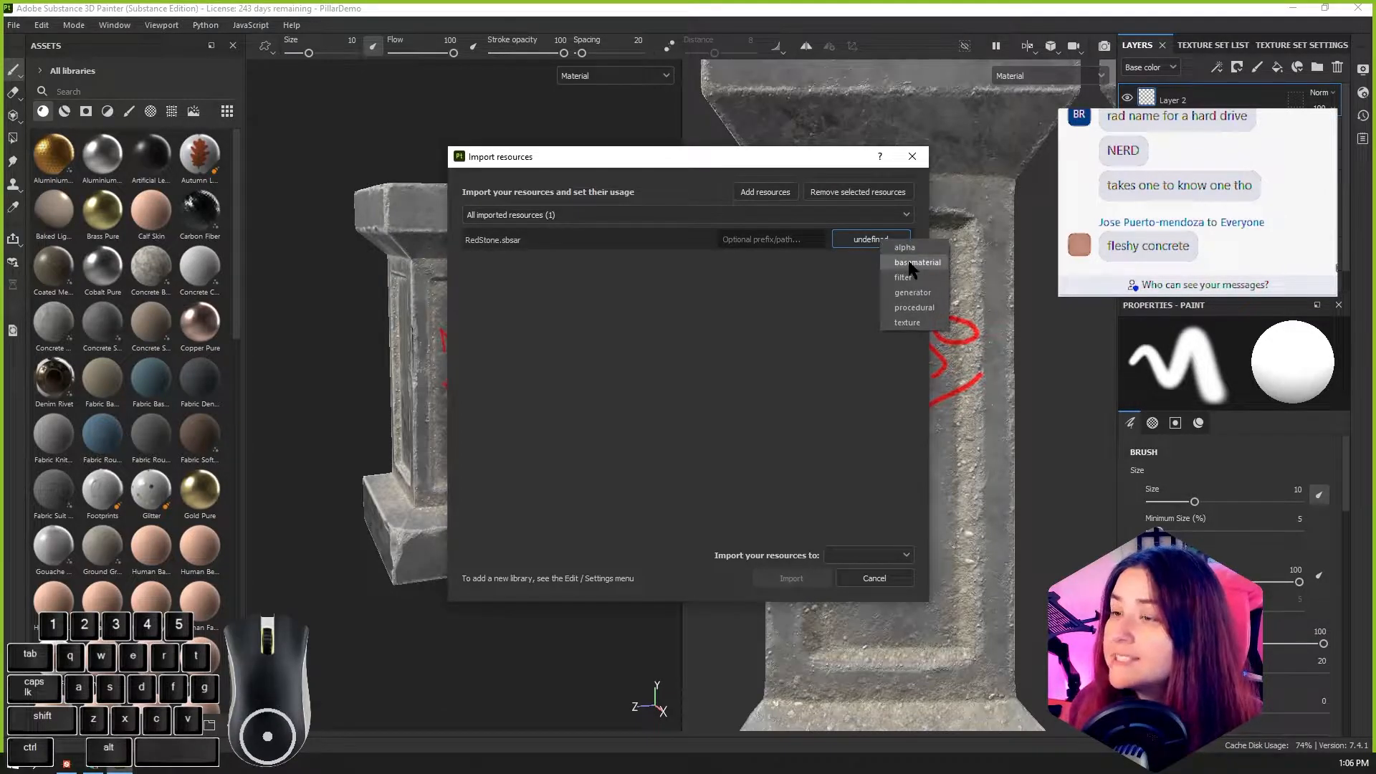
left_click(910, 264)
left_click(869, 556)
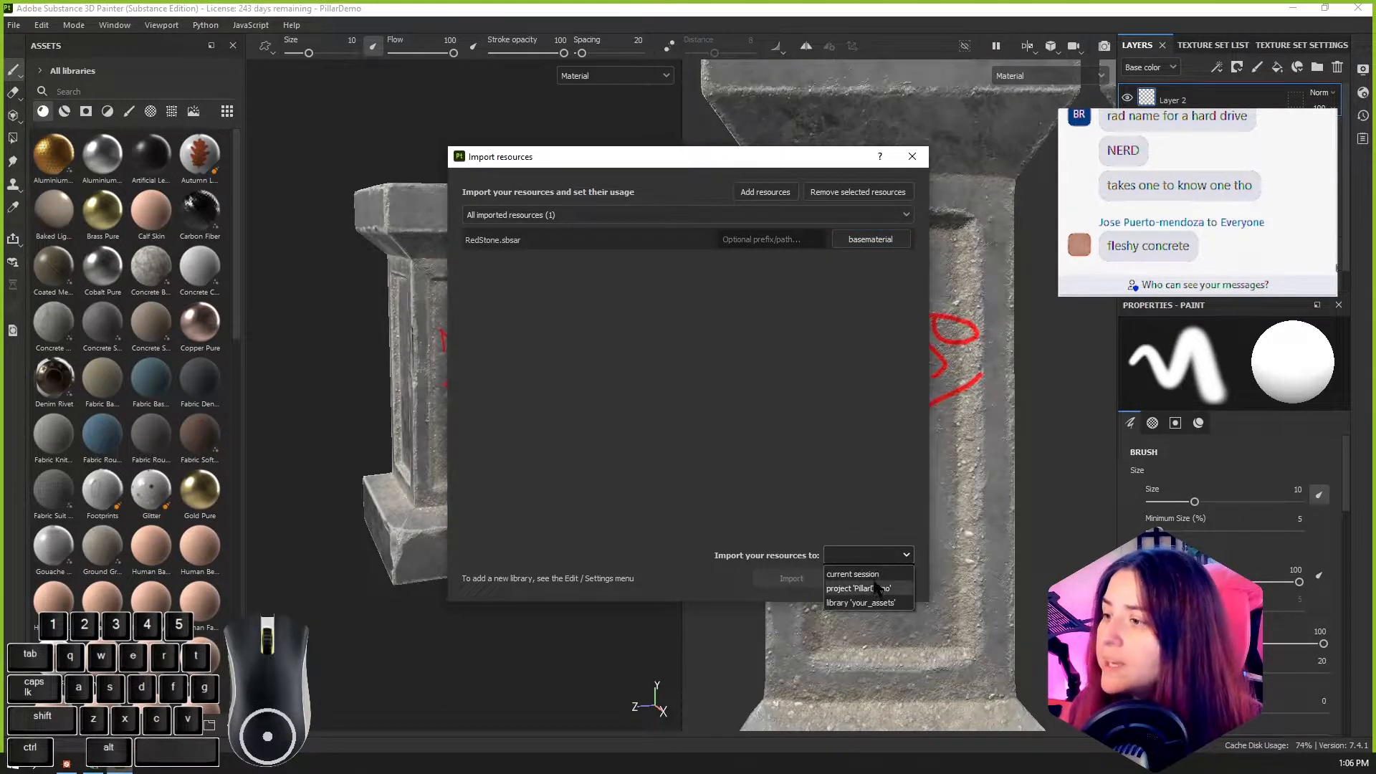
left_click(876, 589)
left_click(791, 577)
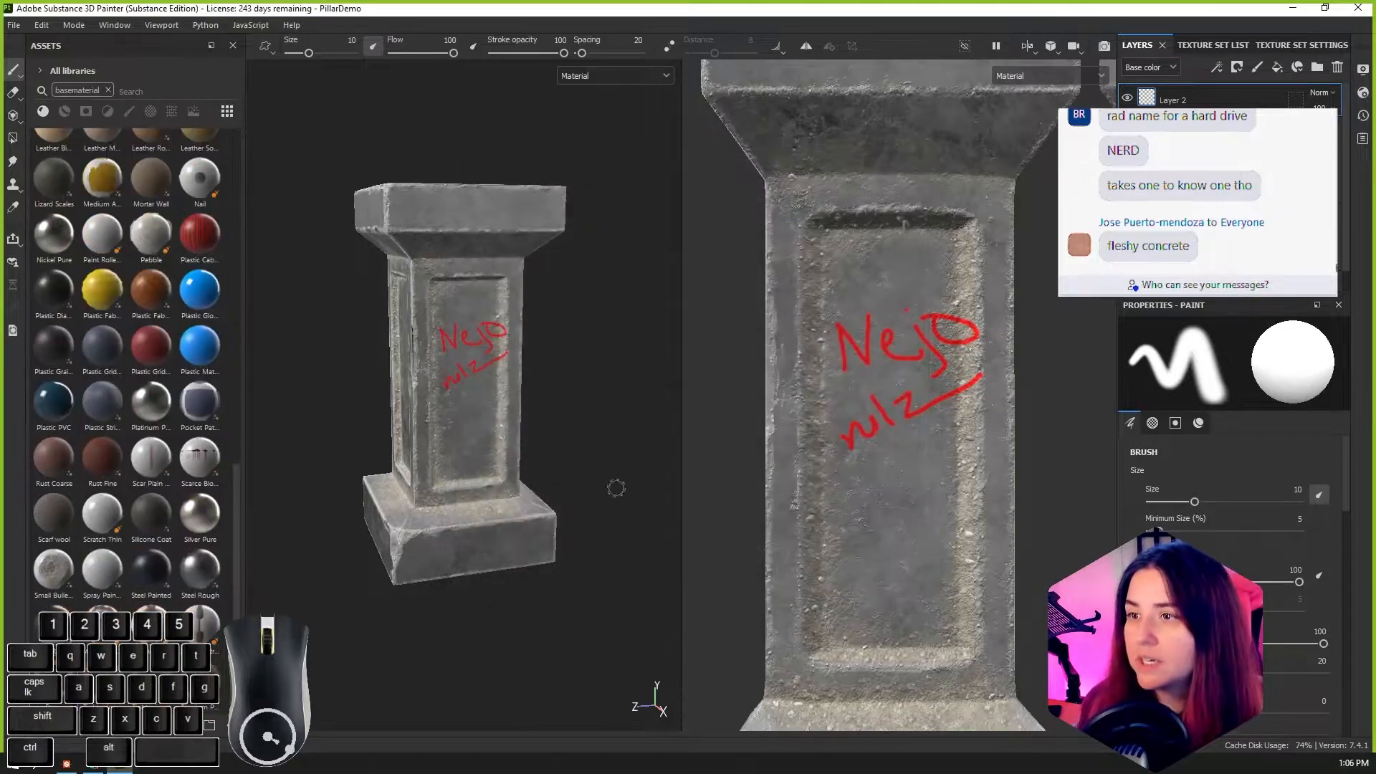
Step: Apply the imported Stone material to the pillar as a fill layer and inspect how it covers the sides
scroll(108, 502, "down", 3)
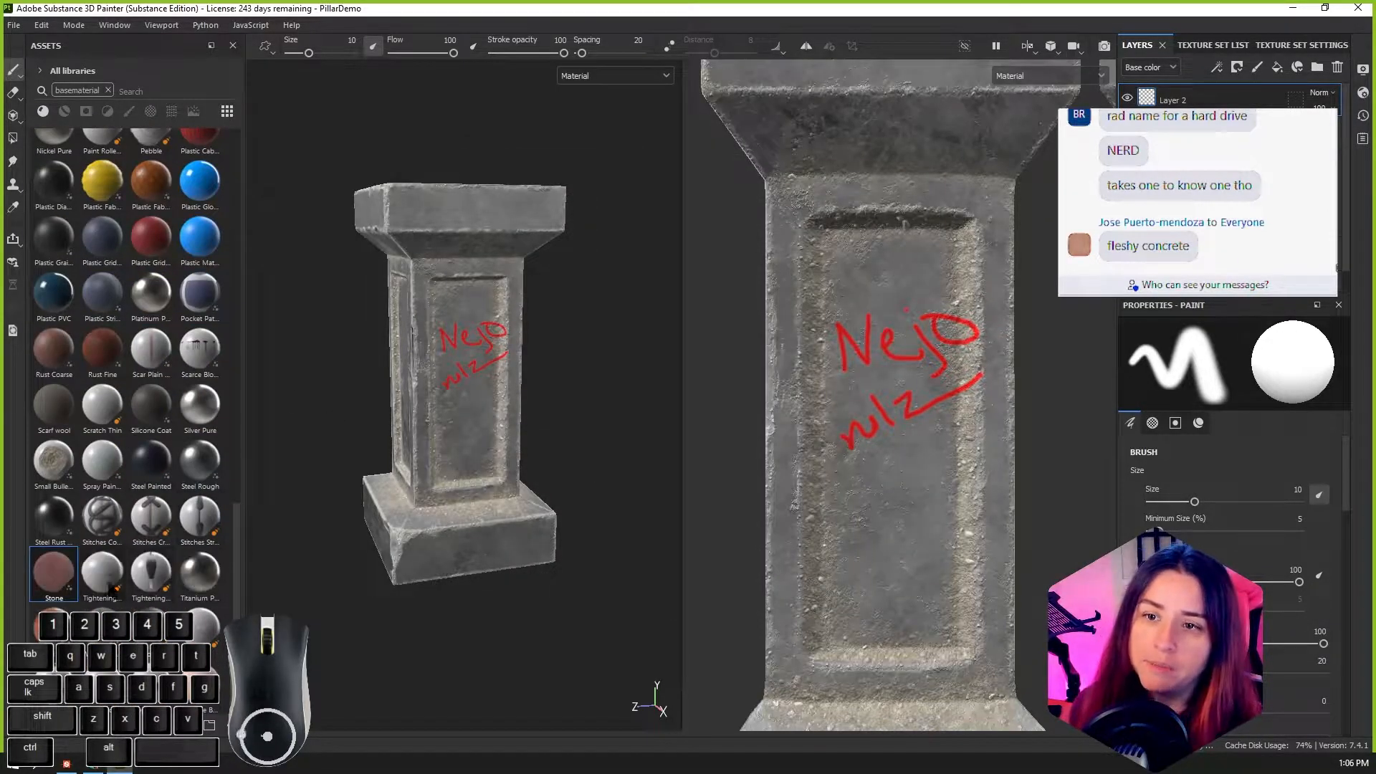
left_click_drag(52, 574, 406, 417)
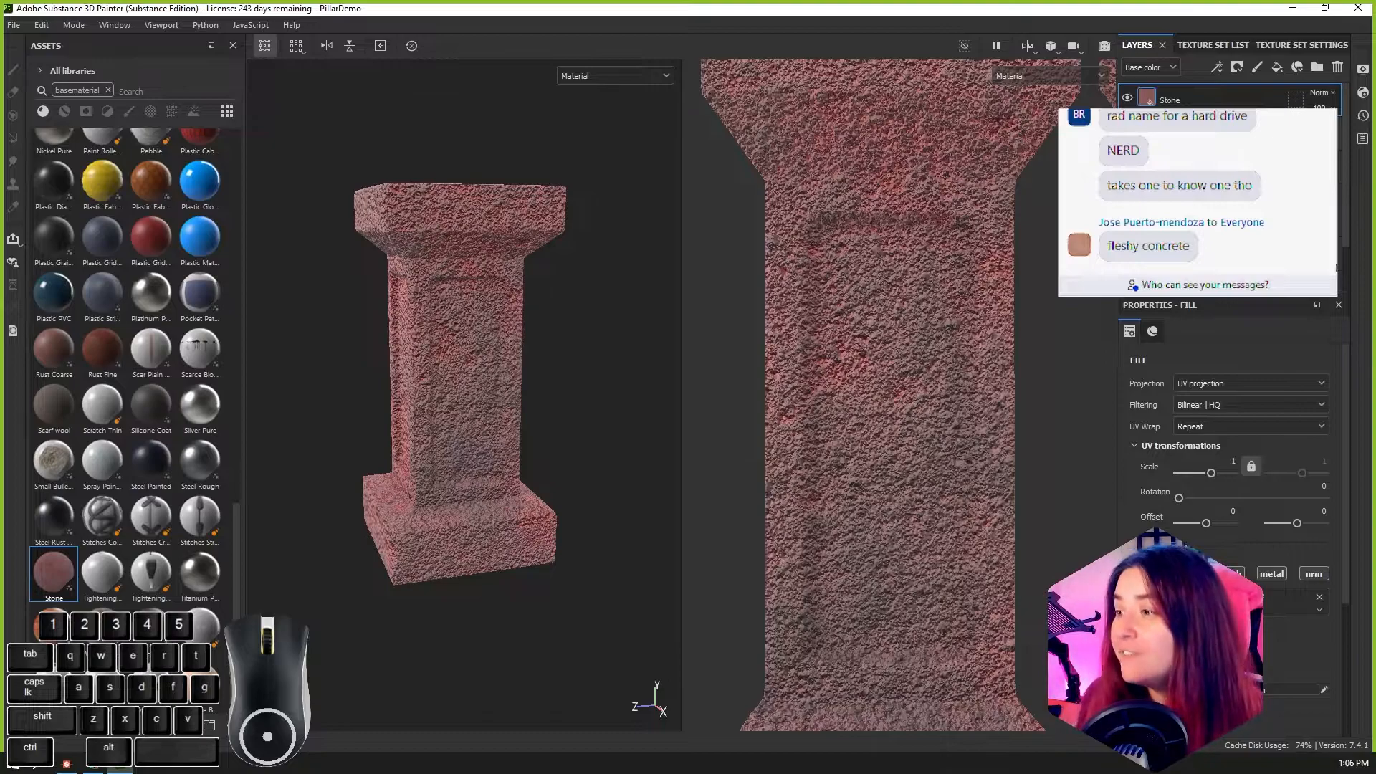
left_click_drag(629, 495, 616, 495, "alt")
left_click_drag(517, 464, 592, 395, "alt")
scroll(481, 409, "up", 5, "alt")
middle_click_drag(591, 394, 602, 476, "alt")
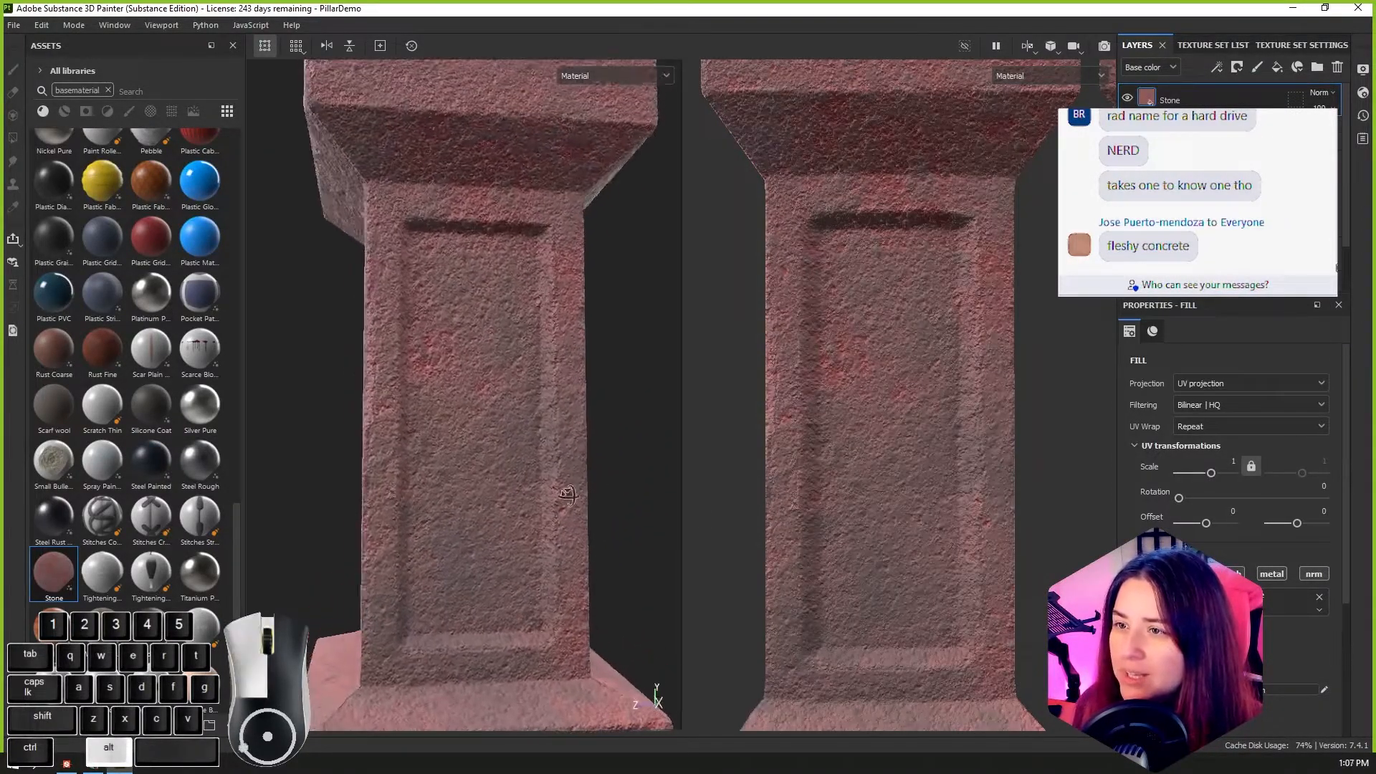
left_click_drag(534, 488, 593, 512, "alt")
scroll(494, 475, "down", 4, "alt")
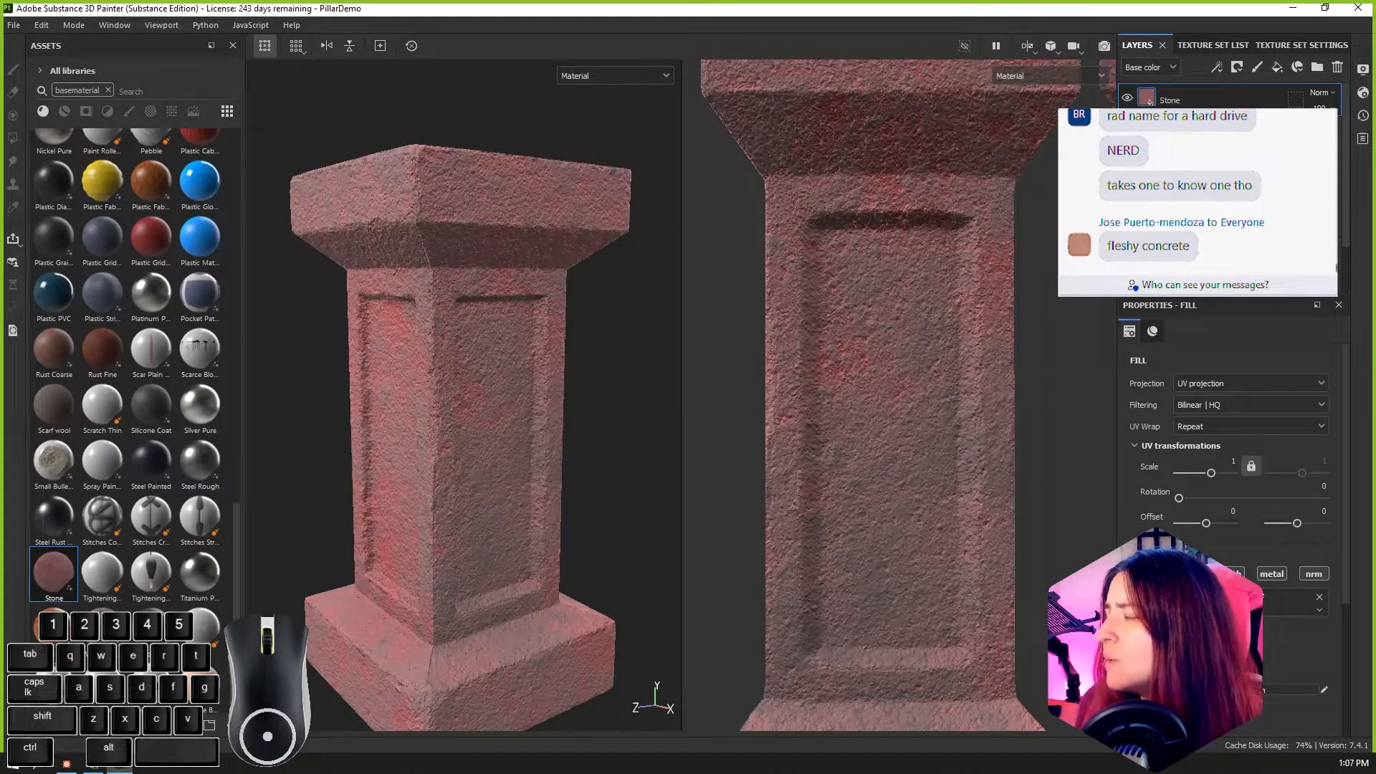
Step: Try deleting the pillar's entire layer stack and undo the deletion
scroll(1218, 201, "down", 3)
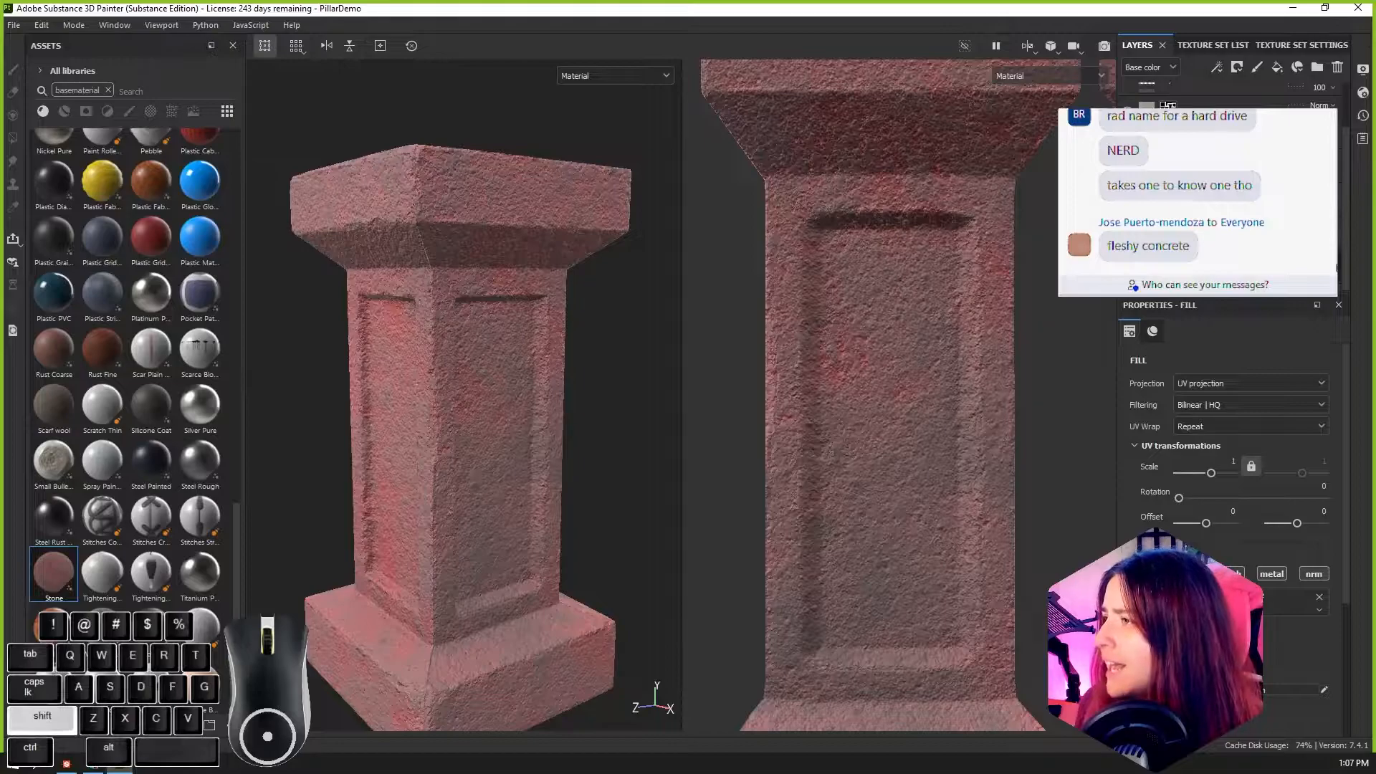
left_click(1211, 266, "shift")
key("Delete")
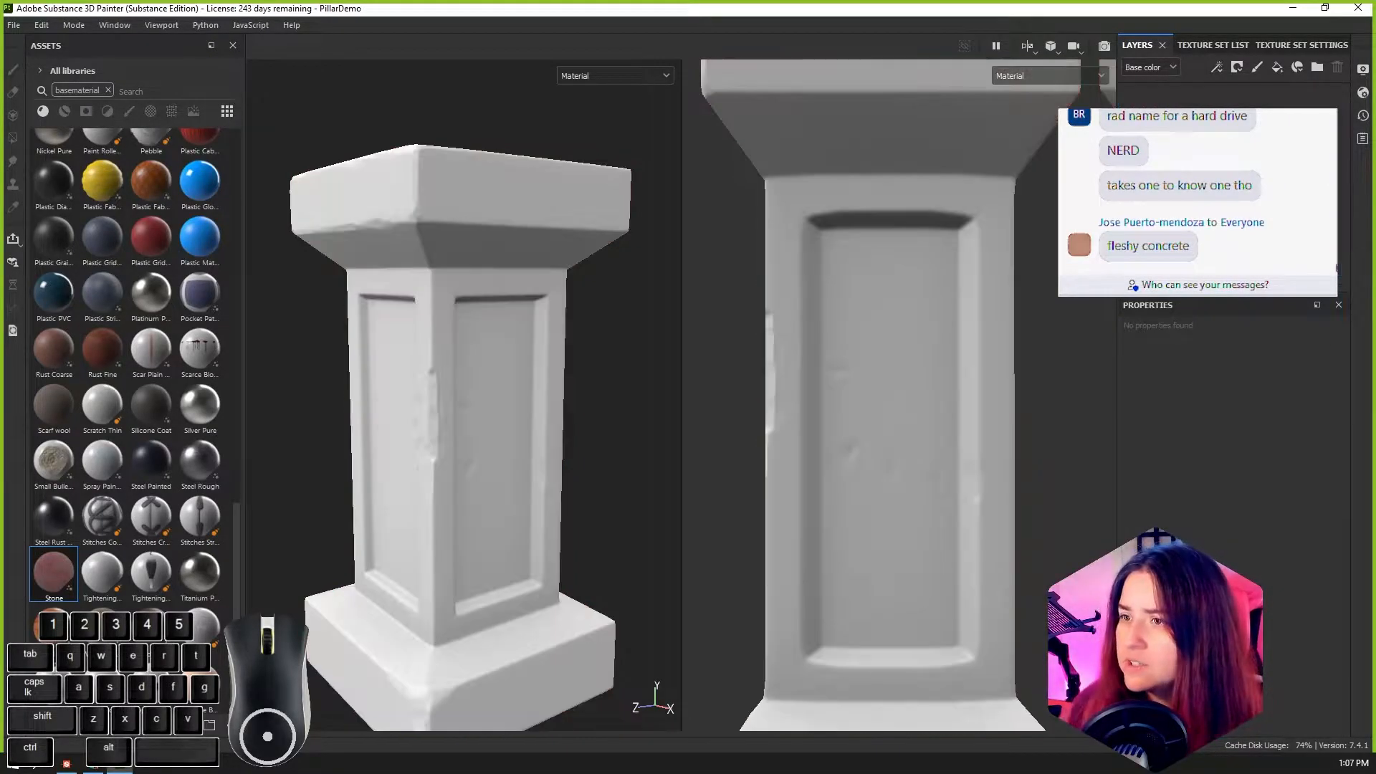
key("ctrl+z")
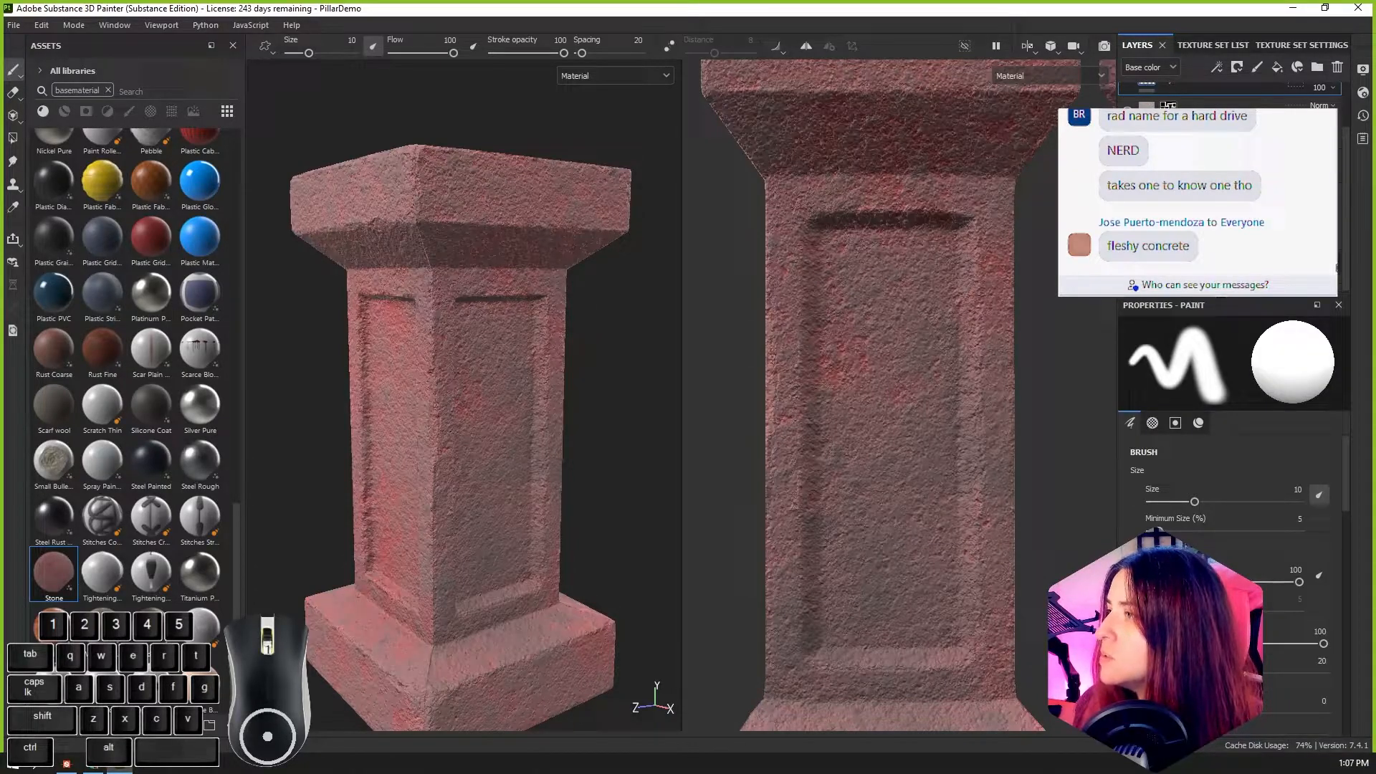
Step: Delete all the other layers beneath the Stone fill layer, keeping only Stone on the pillar
left_click(1219, 283, "shift")
scroll(1219, 283, "up", 2)
key("Delete")
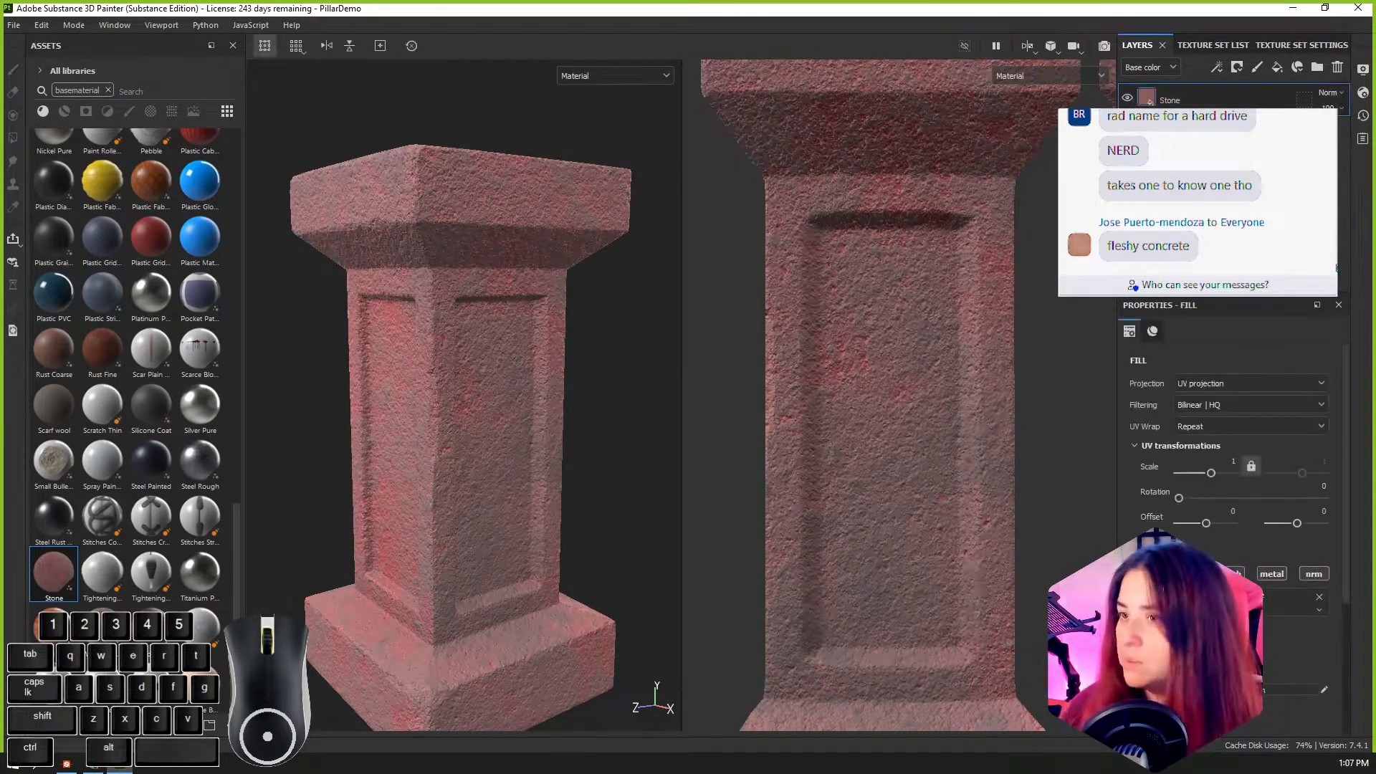
Step: Set the UV transformation scale of the Stone fill layer to 4.74
left_click_drag(400, 482, 594, 481, "alt")
scroll(459, 349, "down", 2)
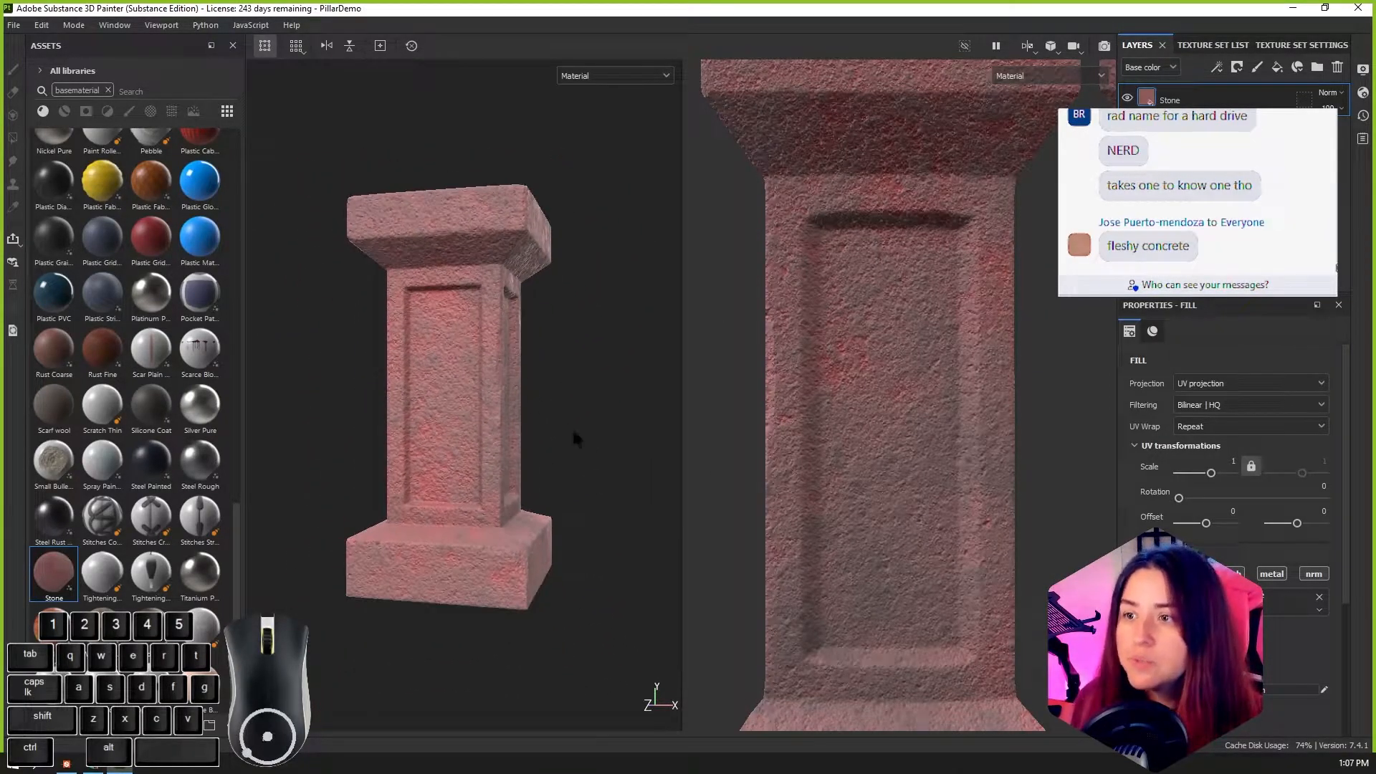
left_click_drag(1211, 474, 1215, 476)
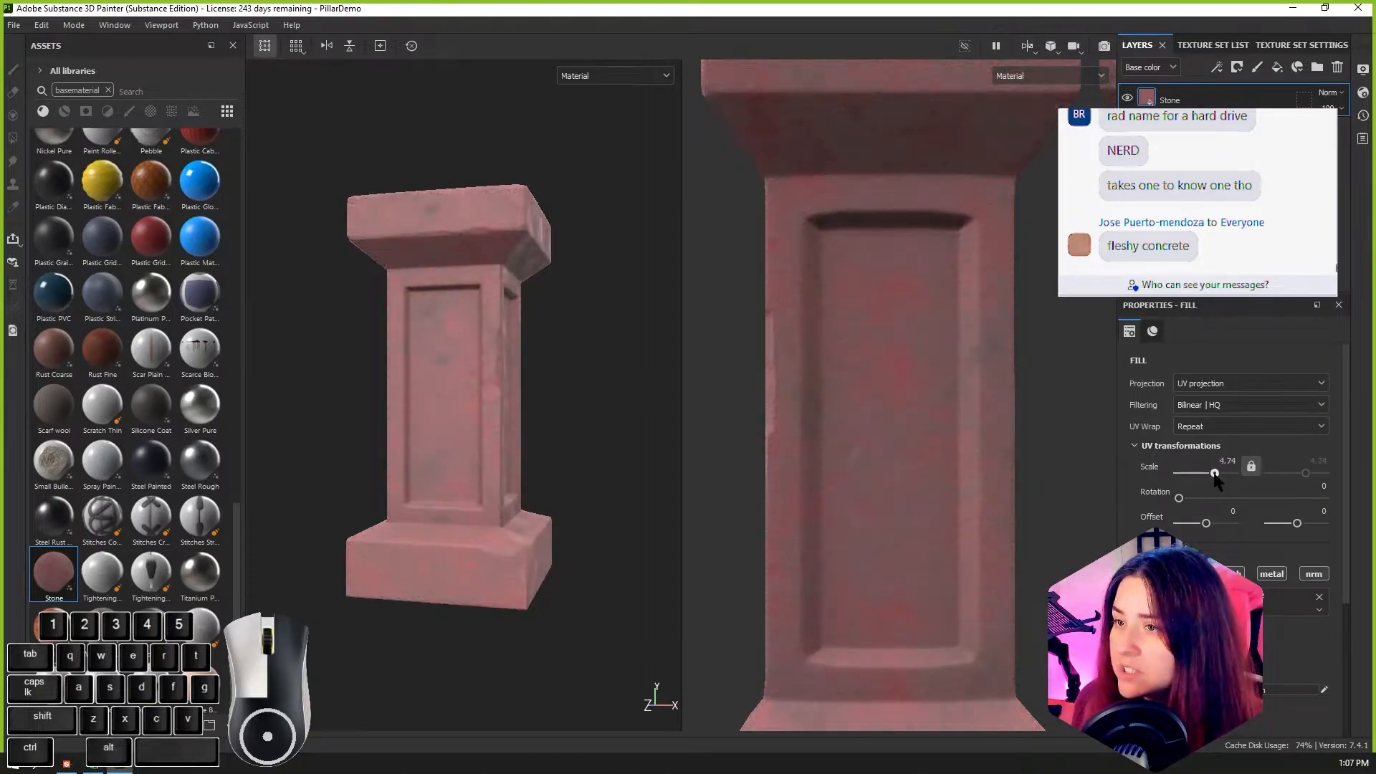
Step: Examine the rescaled Stone material on the pillar up close, from several sides and from a distance
scroll(501, 448, "up", 5)
left_click_drag(547, 454, 517, 399, "alt")
middle_click_drag(517, 399, 493, 451, "alt")
scroll(492, 476, "down", 6)
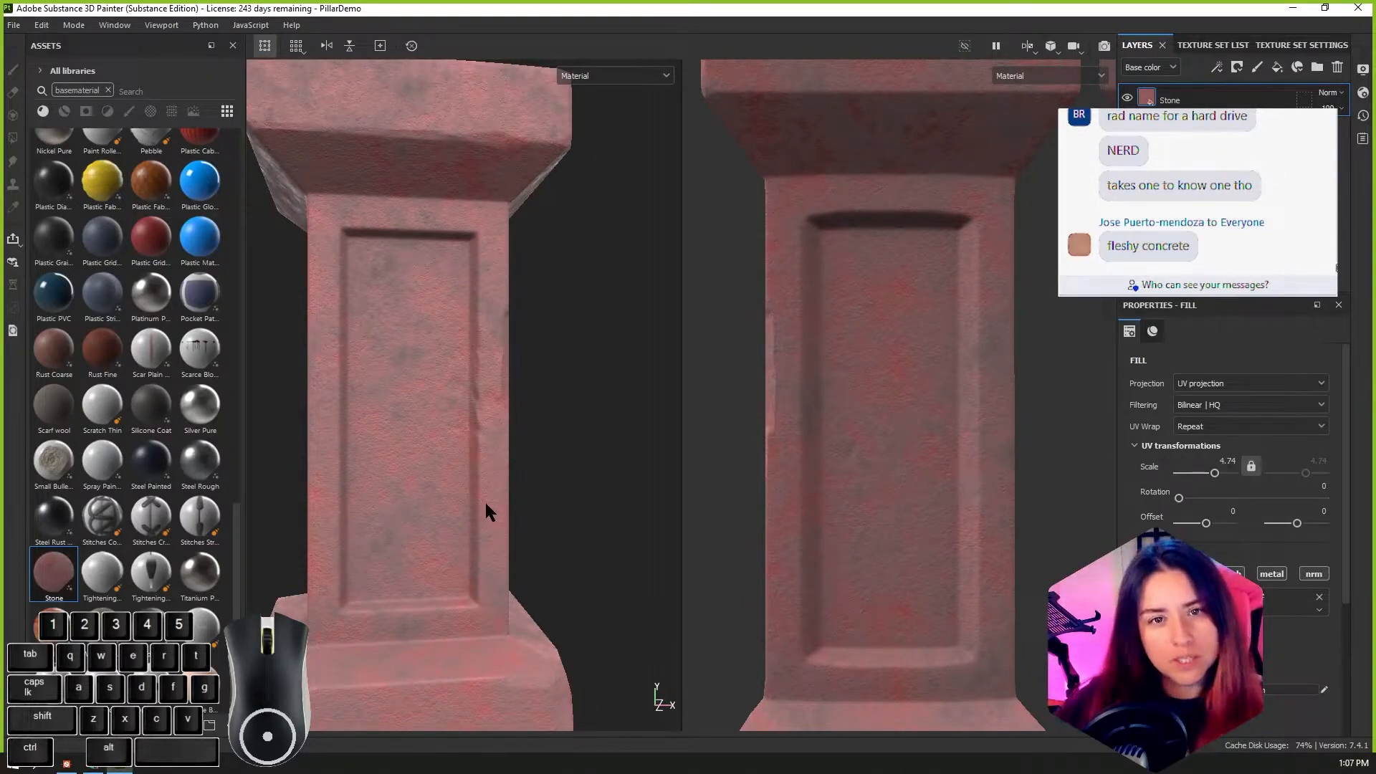
scroll(486, 512, "down", 3)
left_click_drag(501, 534, 445, 531, "alt")
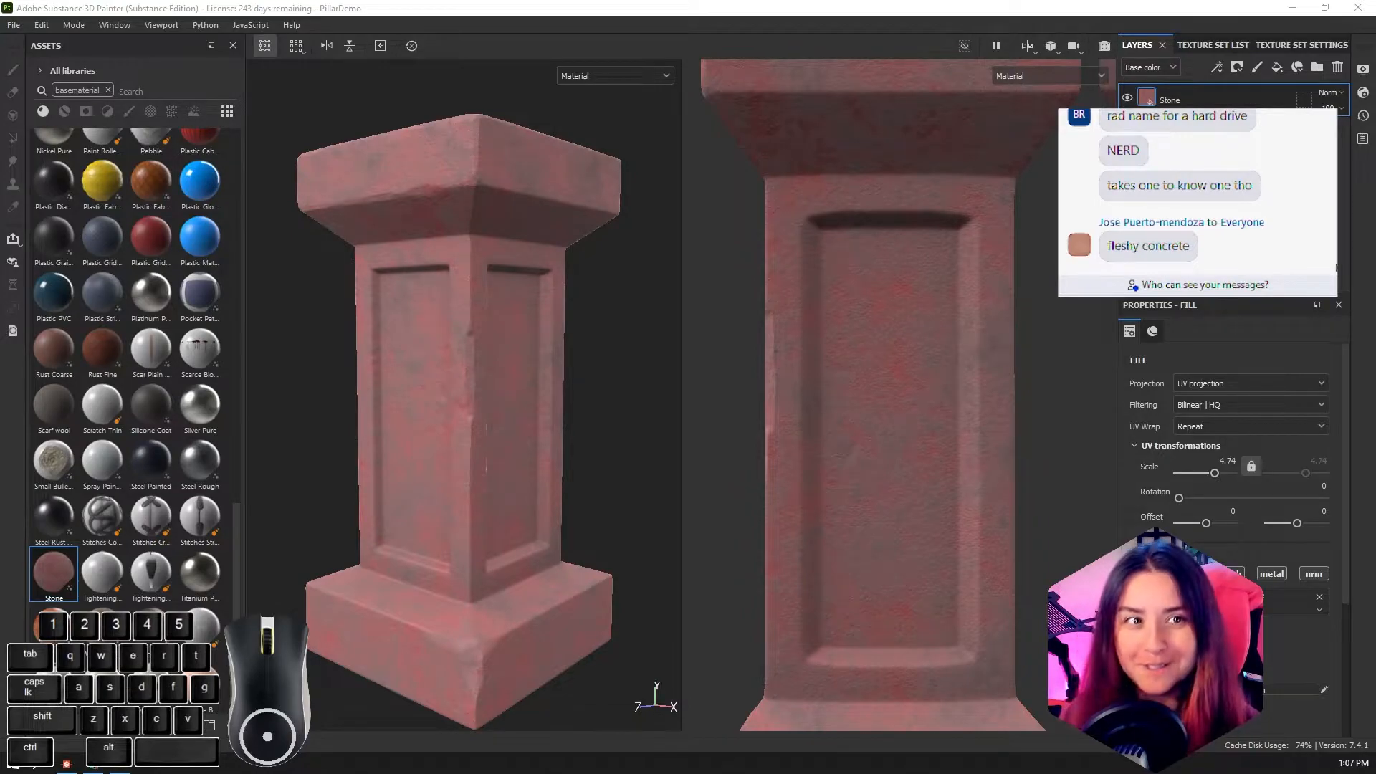
scroll(323, 463, "down", 1)
middle_click_drag(443, 506, 443, 473, "alt")
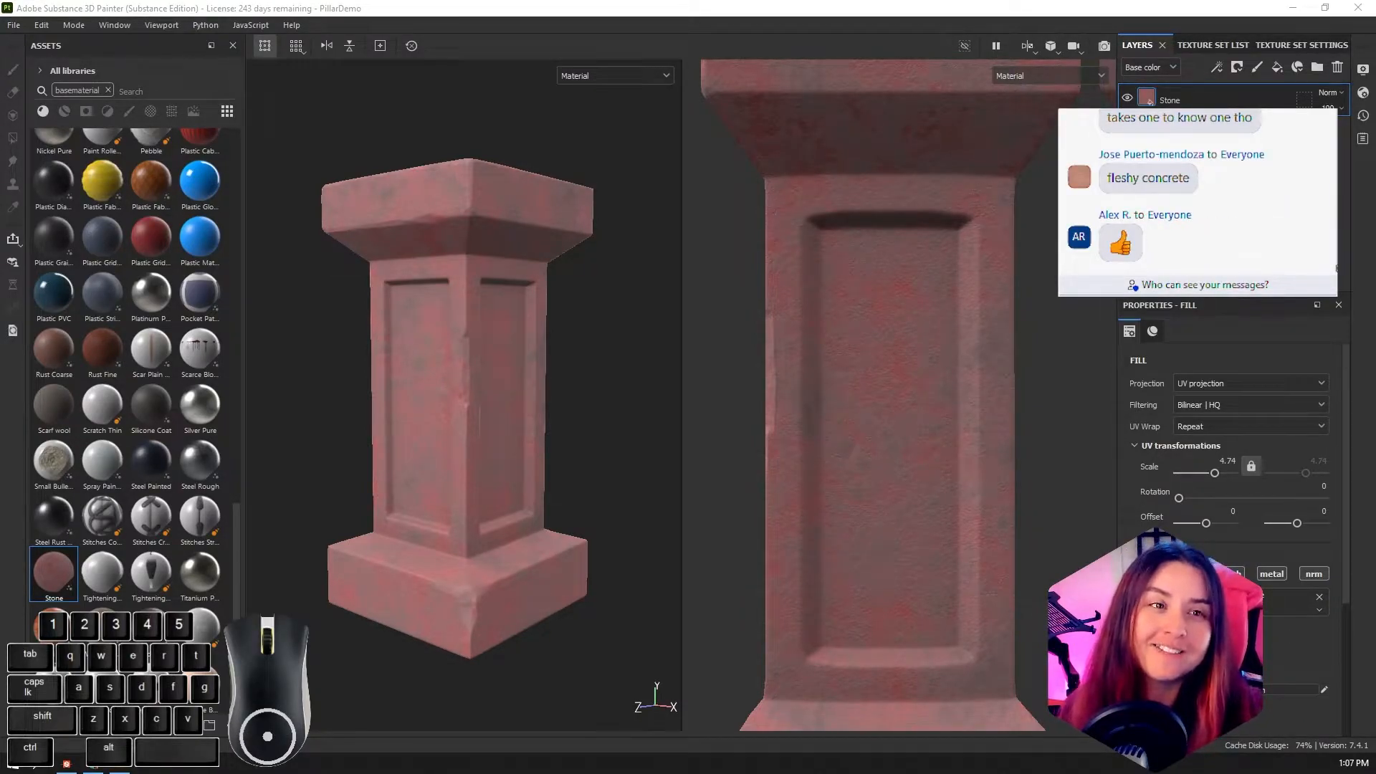
Step: Close the 'PillarDemo' project and its program, discarding the unsaved changes
left_click(1358, 7)
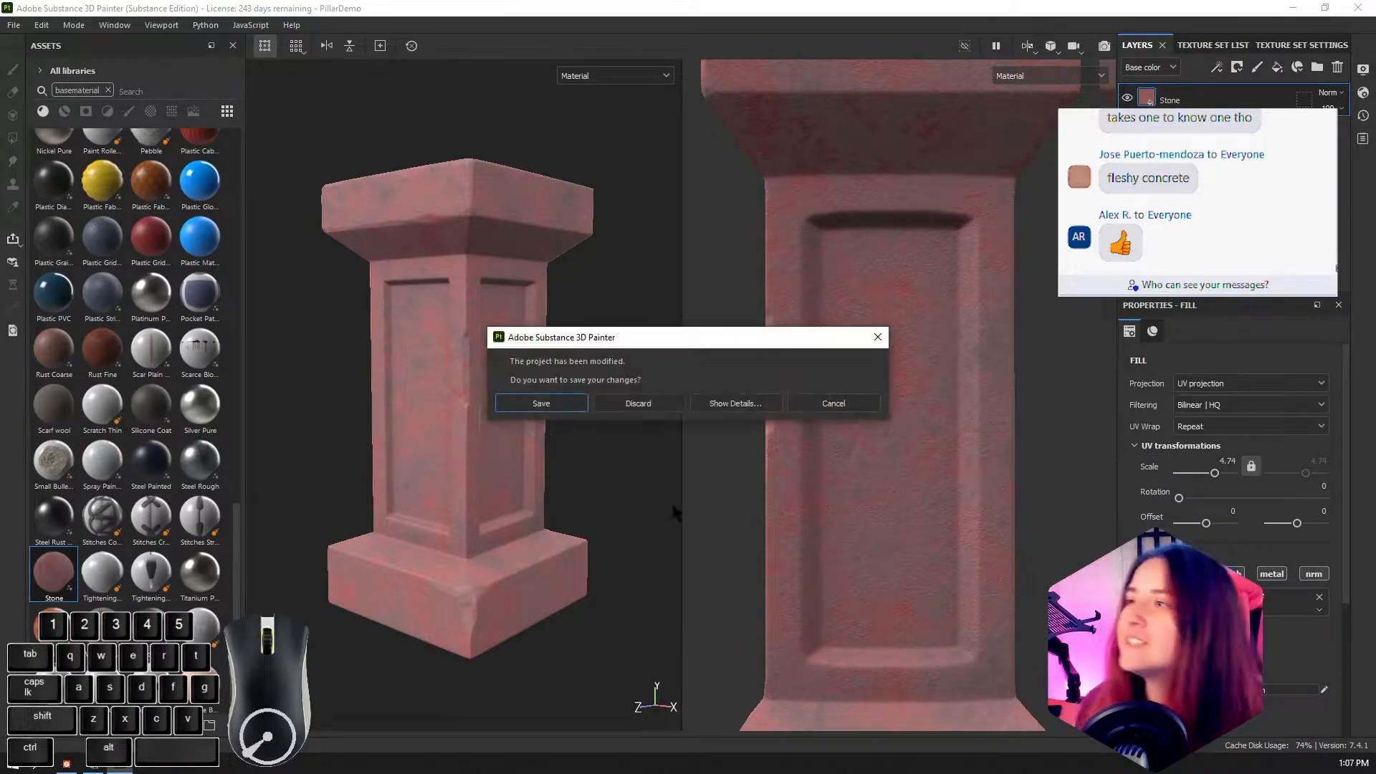
left_click(640, 402)
left_click(1358, 8)
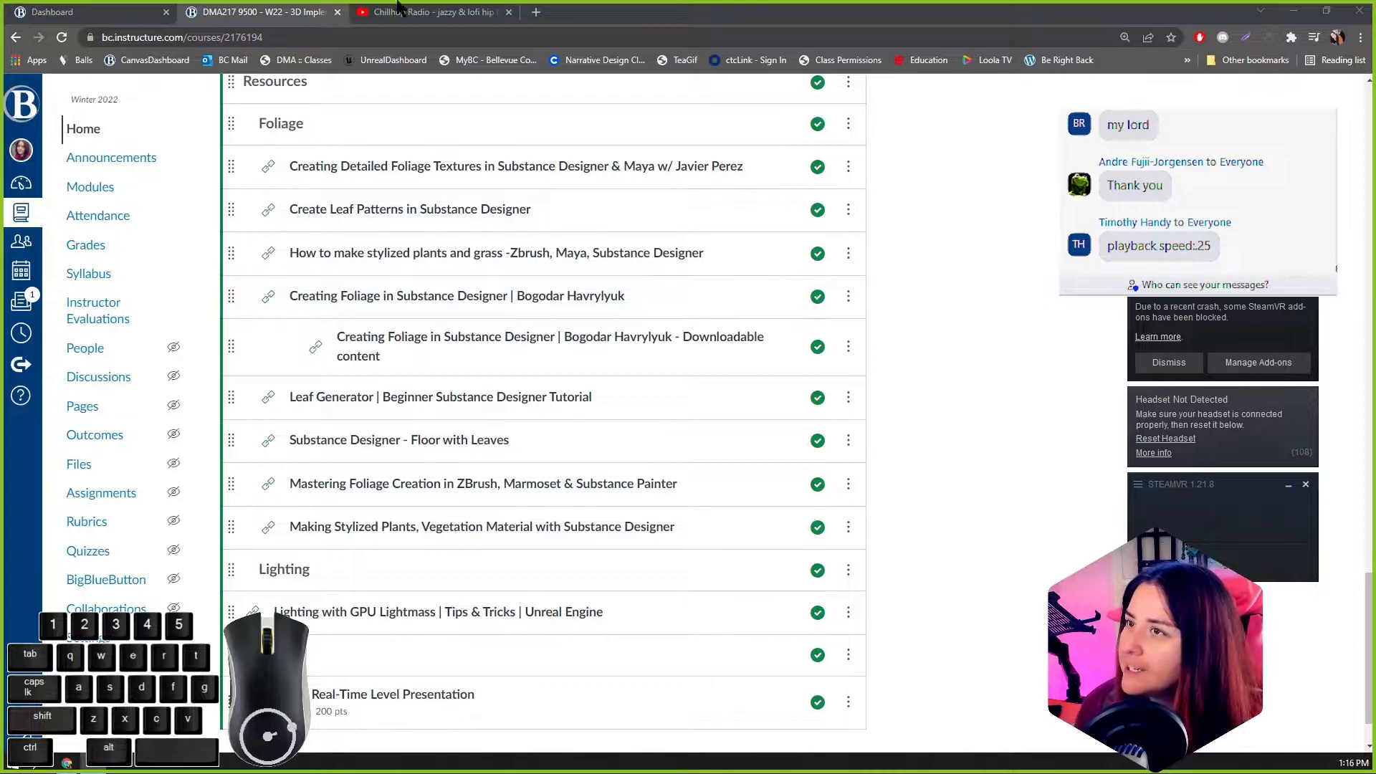
Step: Dismiss the SteamVR window, switch to Unreal Engine and open the ScaleDemo level from the Content/217 folder
left_click(1305, 485)
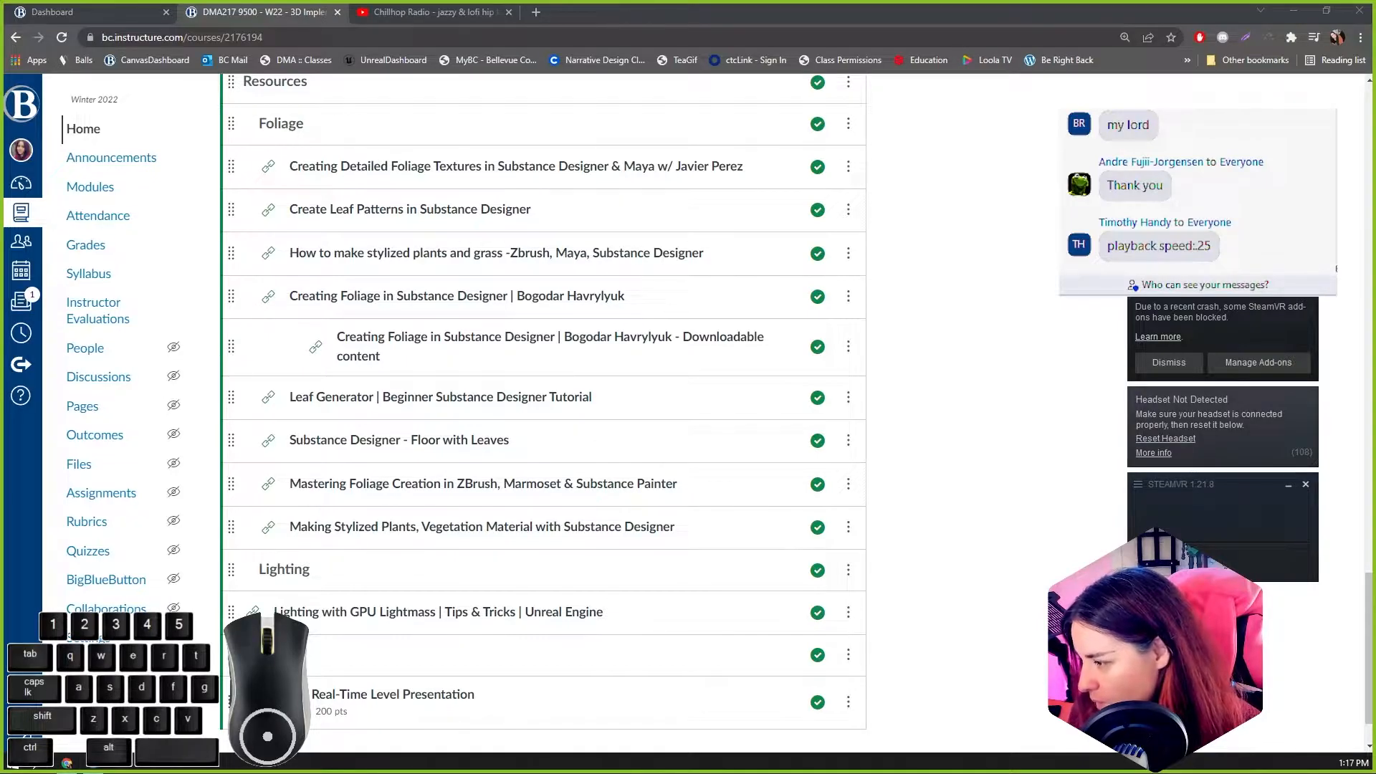
key("alt+Tab")
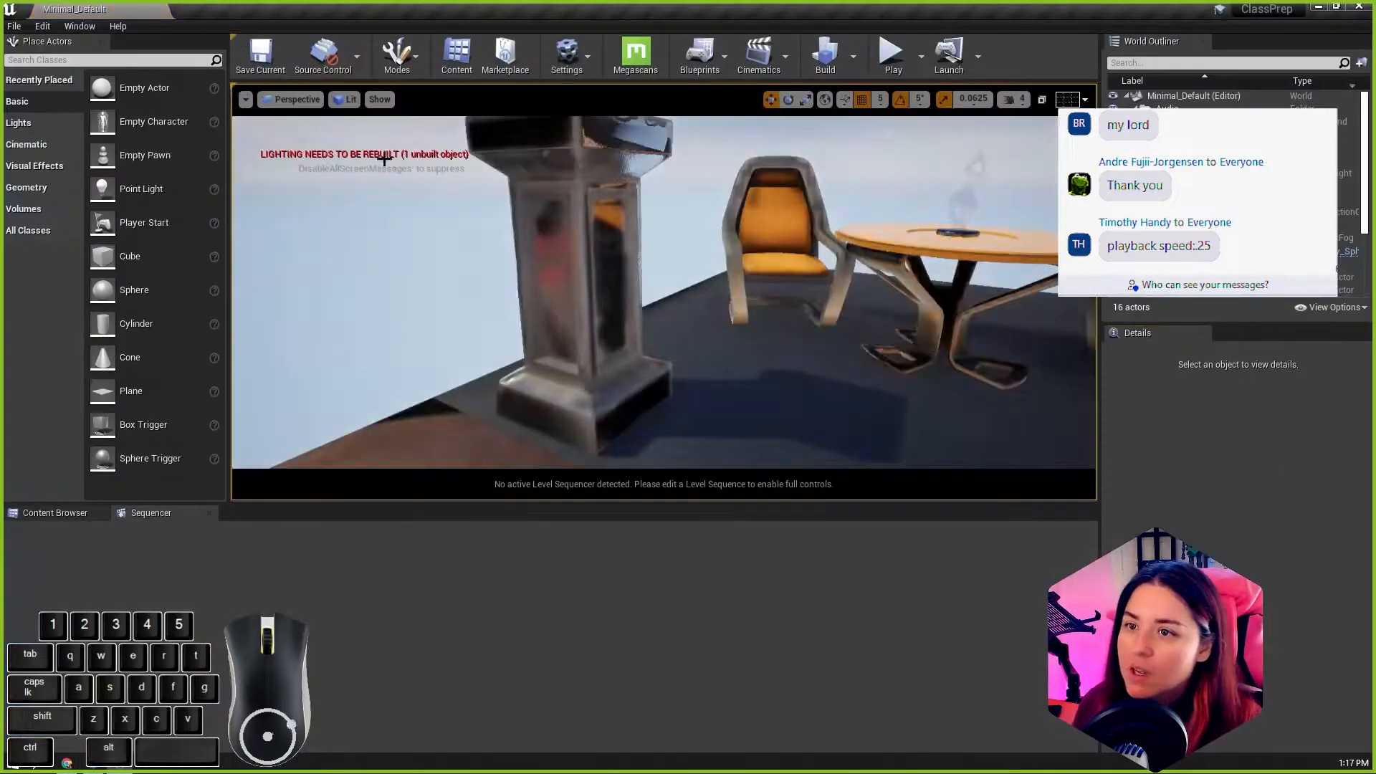
left_click(56, 514)
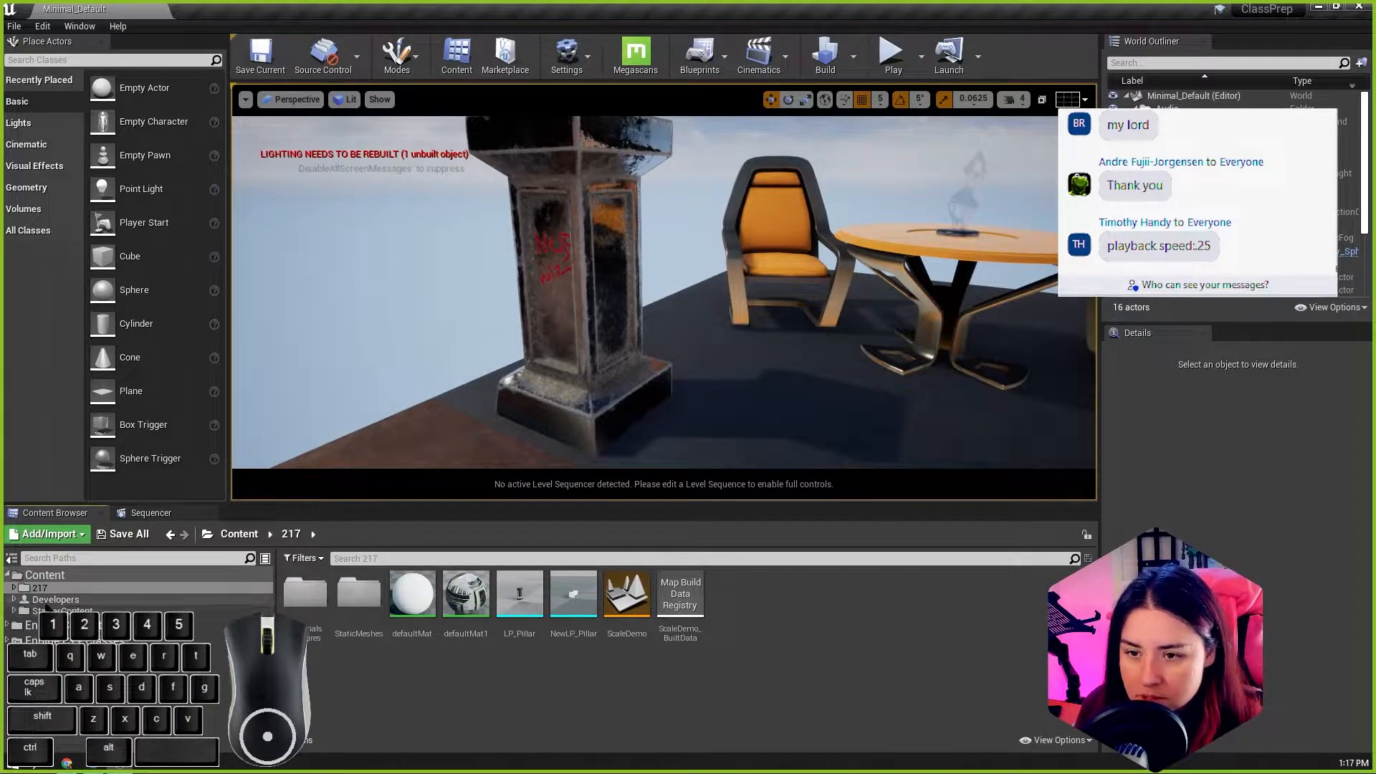
left_click(41, 588)
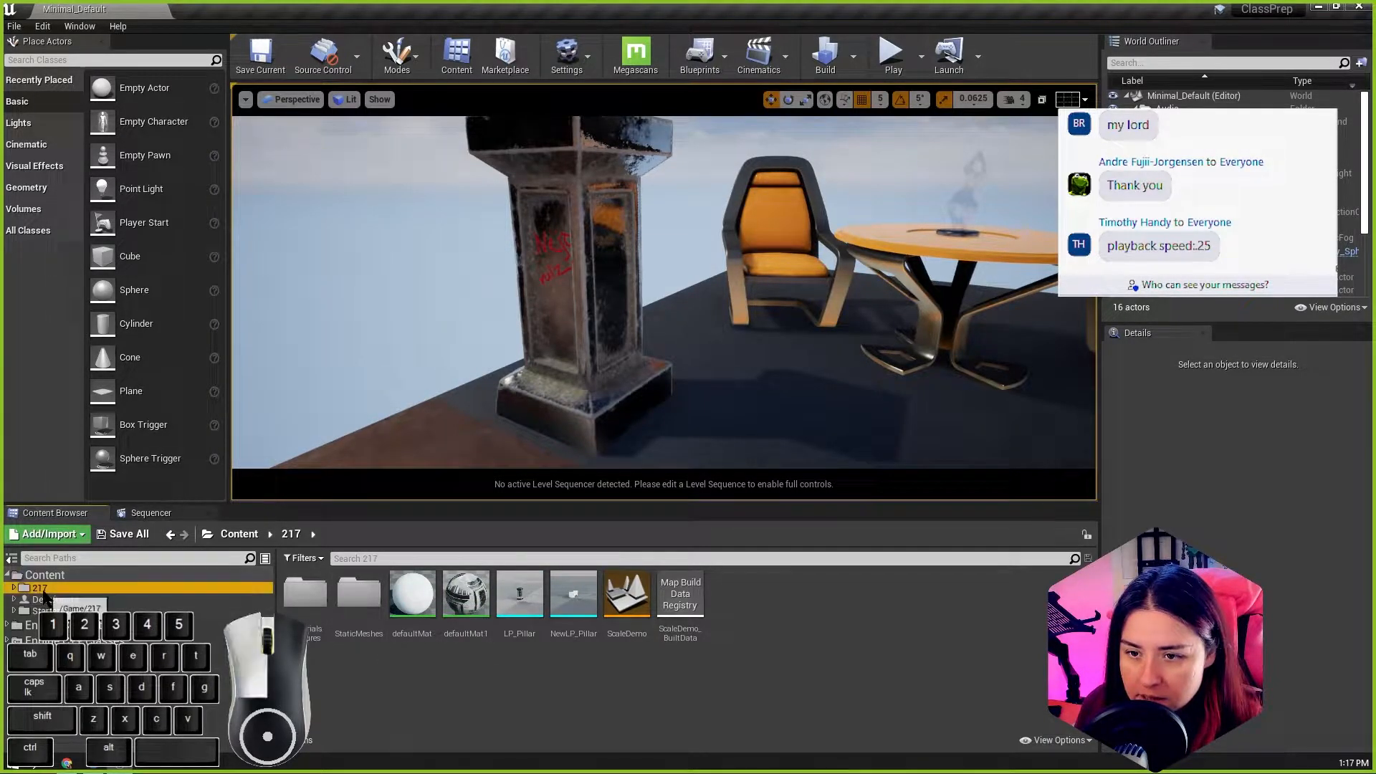
double_click(628, 600)
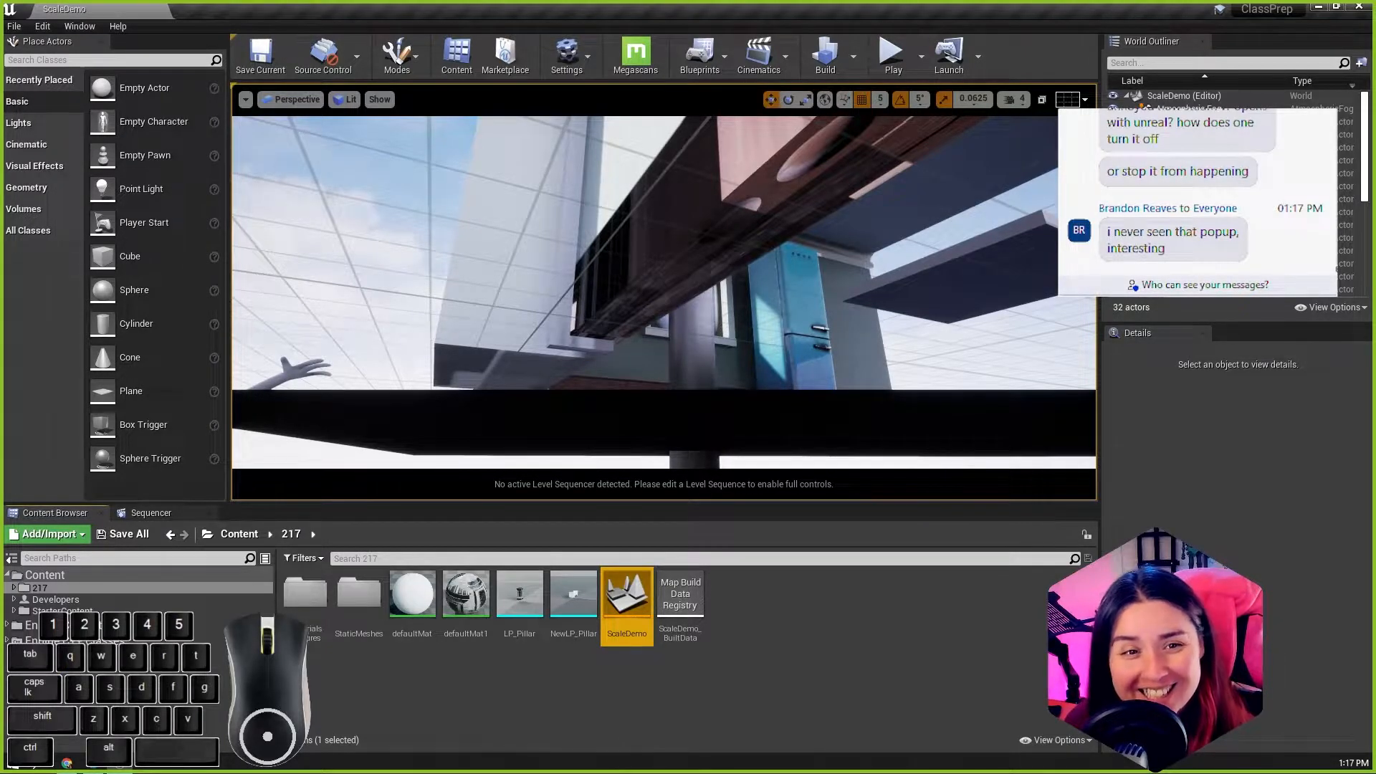
Step: Look through the room in the ScaleDemo level and focus on the pane inside the window frame beside the fridge
left_click_drag(786, 235, 755, 214, "alt")
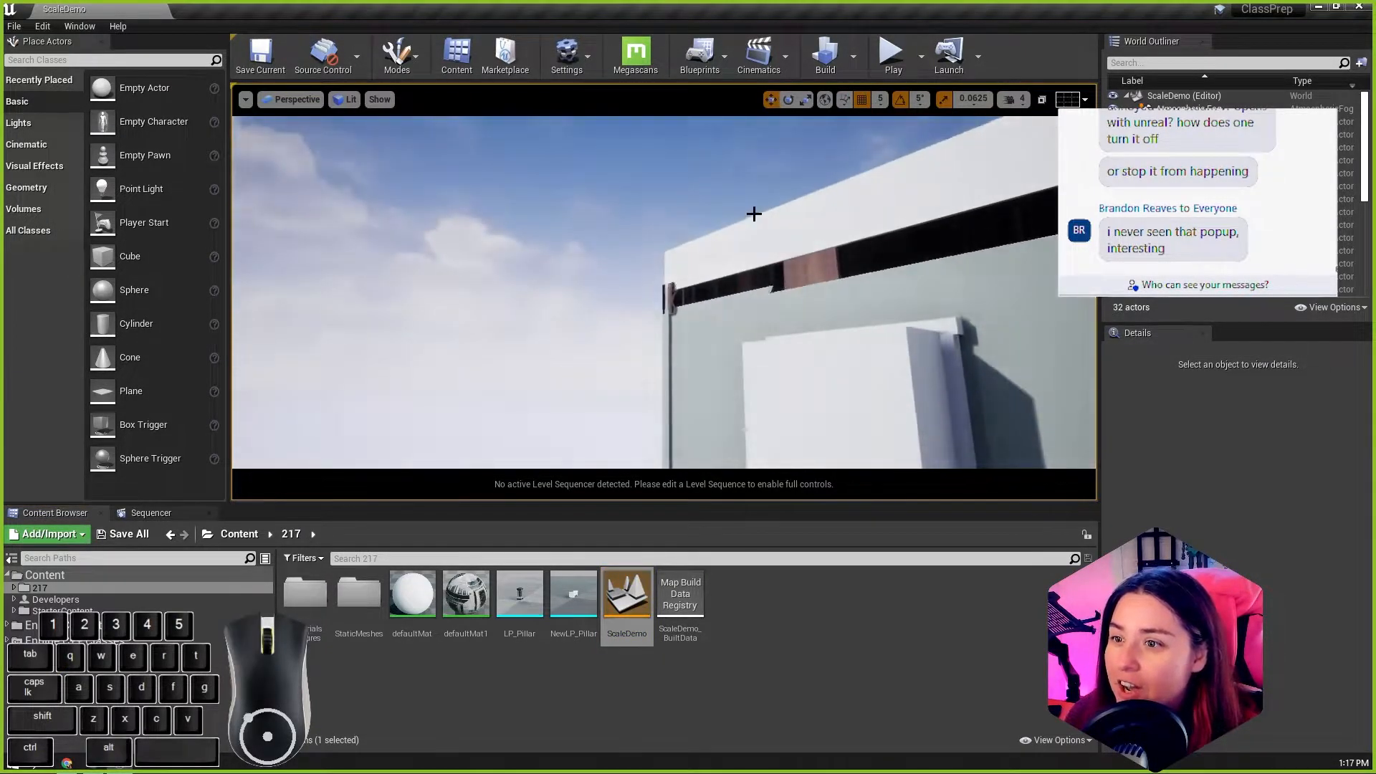
scroll(754, 214, "down", 5)
left_click(434, 436)
key("f")
left_click_drag(433, 436, 631, 481, "alt")
scroll(672, 338, "up", 5)
scroll(700, 335, "down", 3)
left_click_drag(700, 335, 663, 342, "alt")
scroll(396, 329, "down", 5)
scroll(499, 310, "down", 3)
scroll(731, 337, "down", 3, "alt")
scroll(767, 349, "up", 5, "alt")
scroll(771, 341, "down", 4, "alt")
scroll(771, 341, "down", 3)
left_click(725, 256)
key("f")
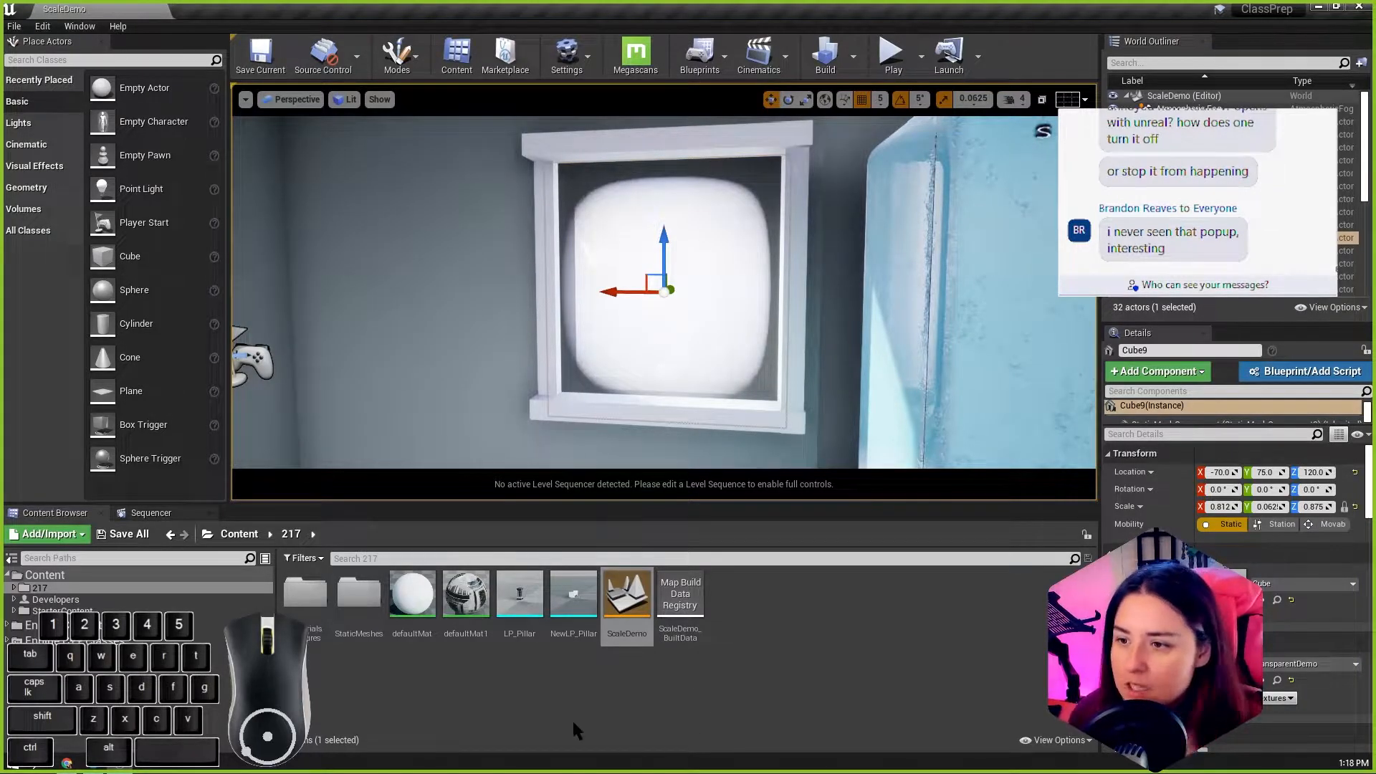
Step: Create a material named CutawayDemo in the 217/MaterialsTextures folder and open it for editing
double_click(305, 593)
right_click(613, 674)
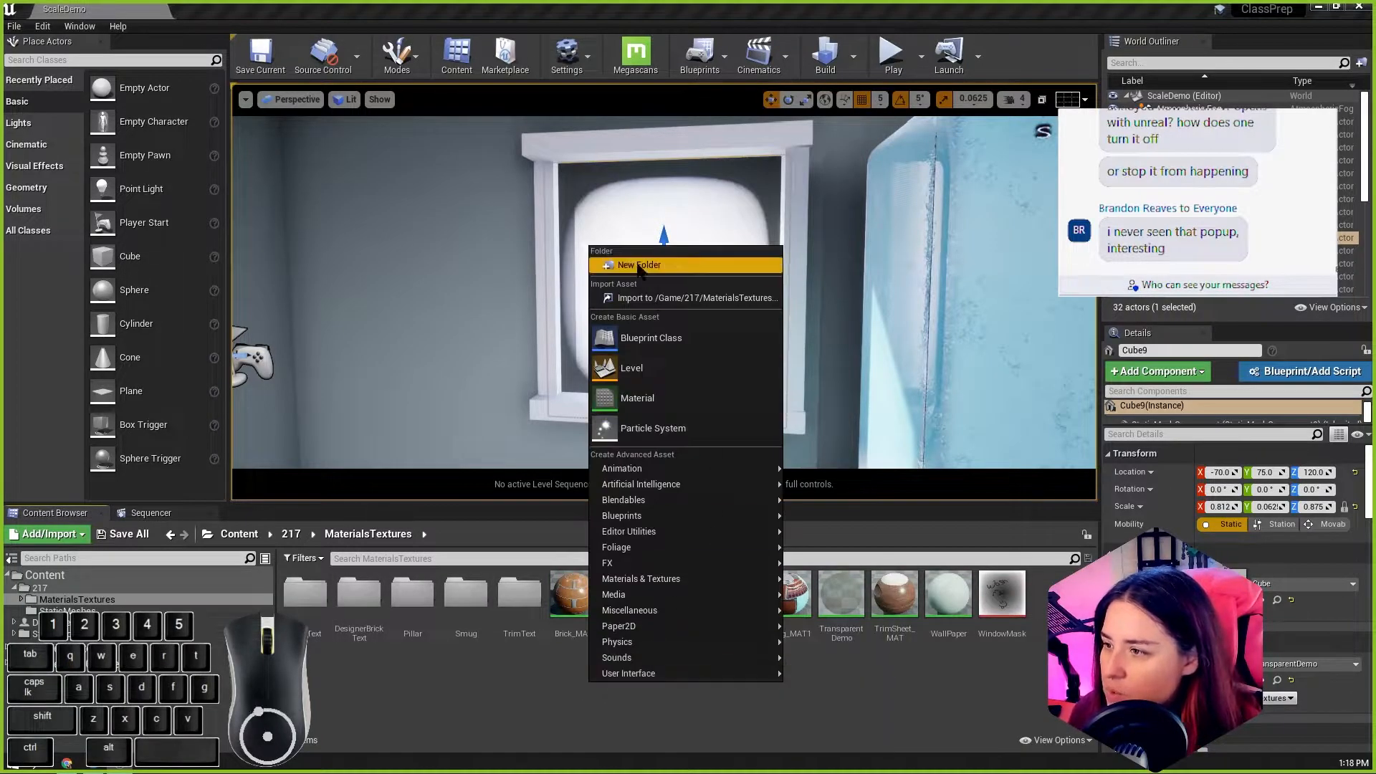
left_click(658, 391)
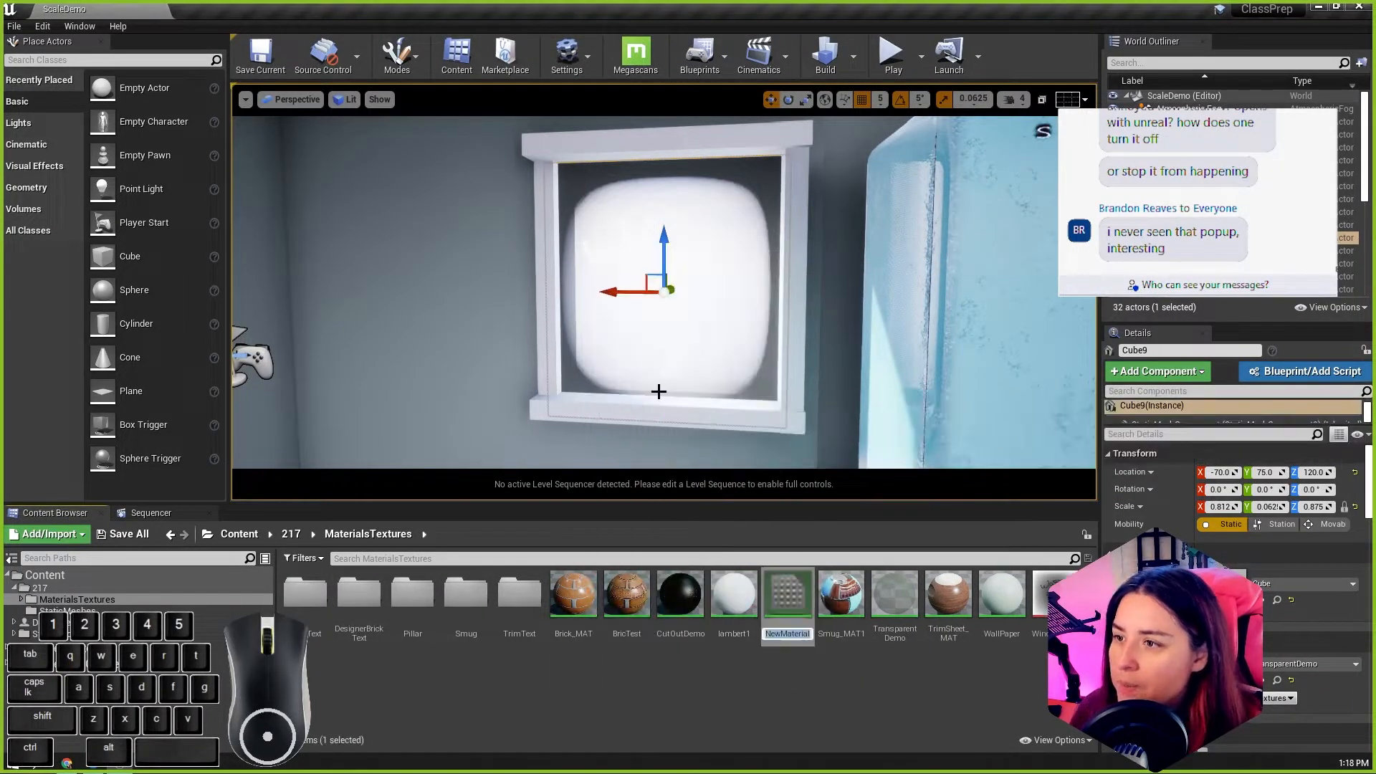
type("Cutaway")
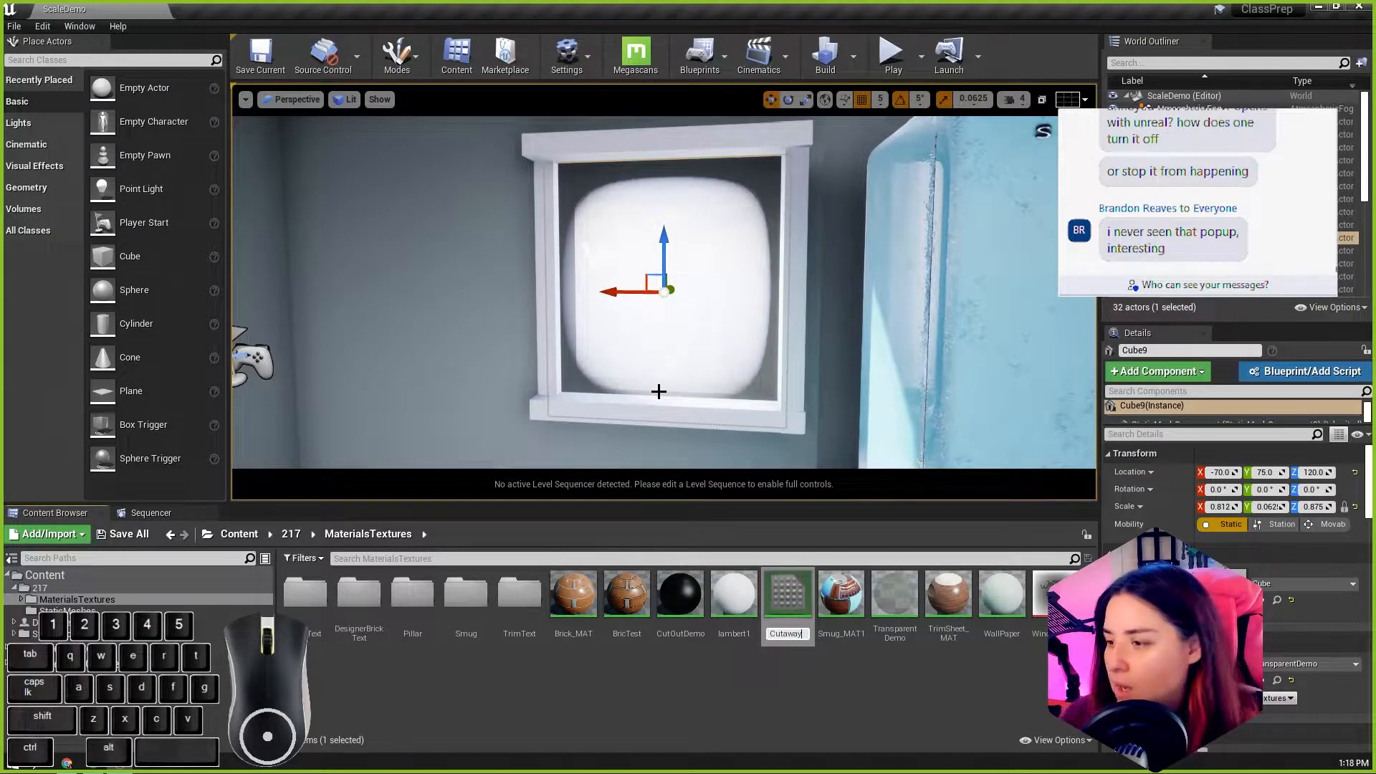
type("Demo")
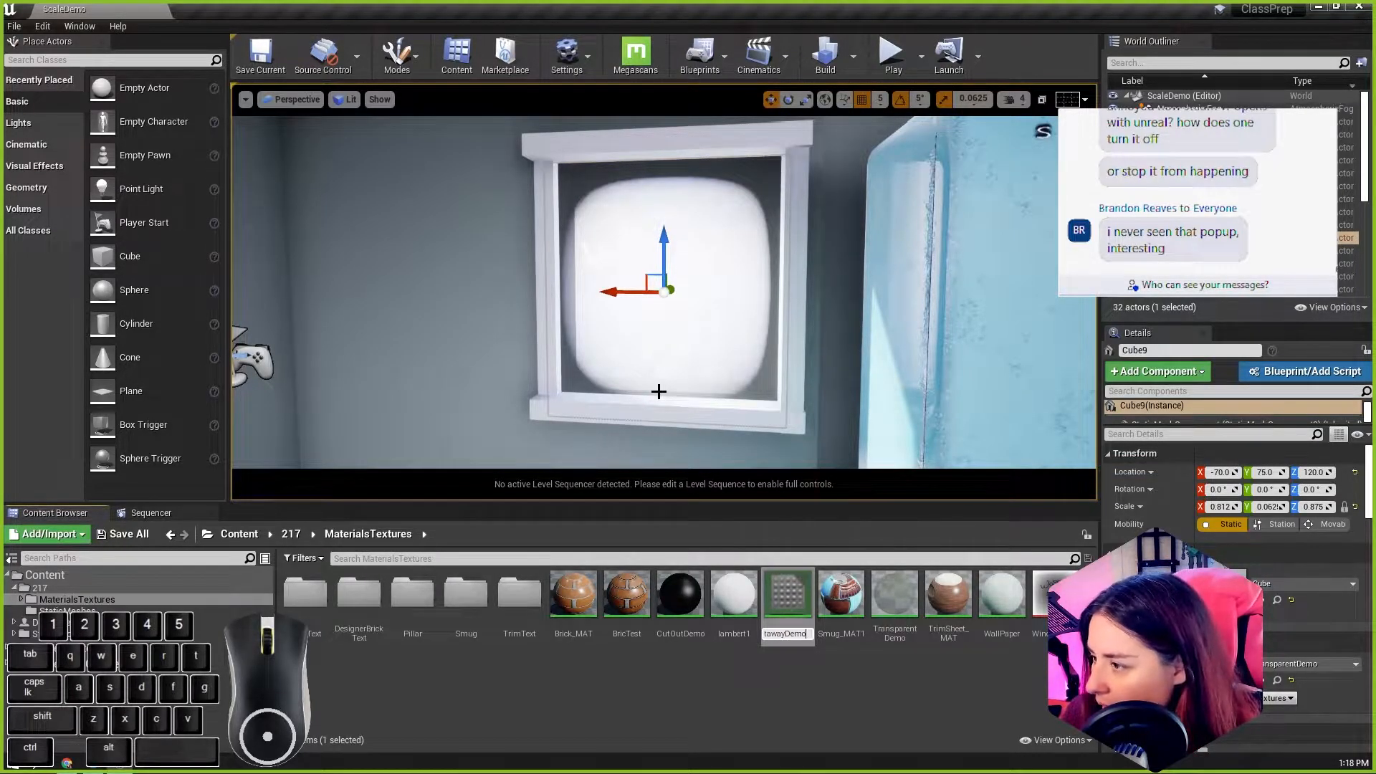
key("Return")
double_click(678, 598)
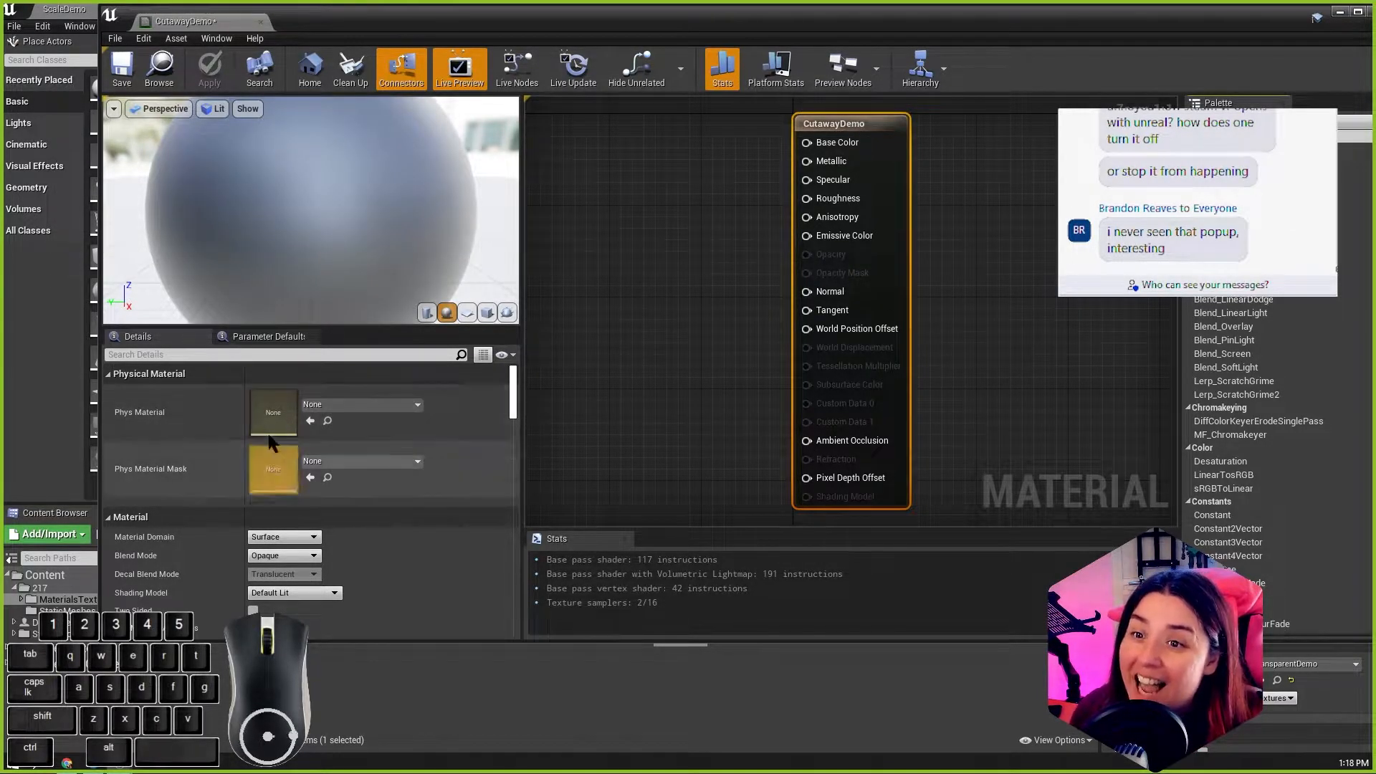
Step: Review the Material Domain options, leaving it as Surface, and set the CutawayDemo Blend Mode to Translucent
scroll(355, 440, "down", 2)
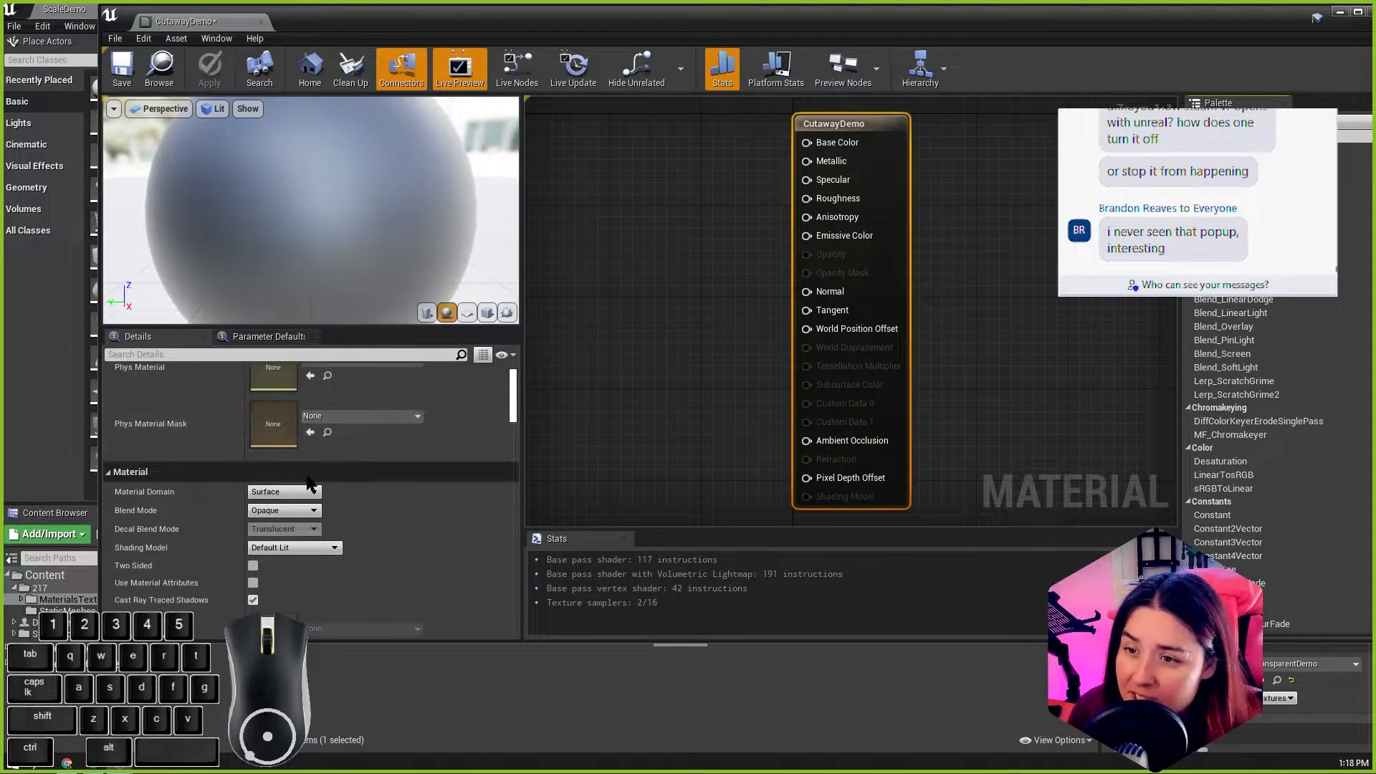
left_click(292, 473)
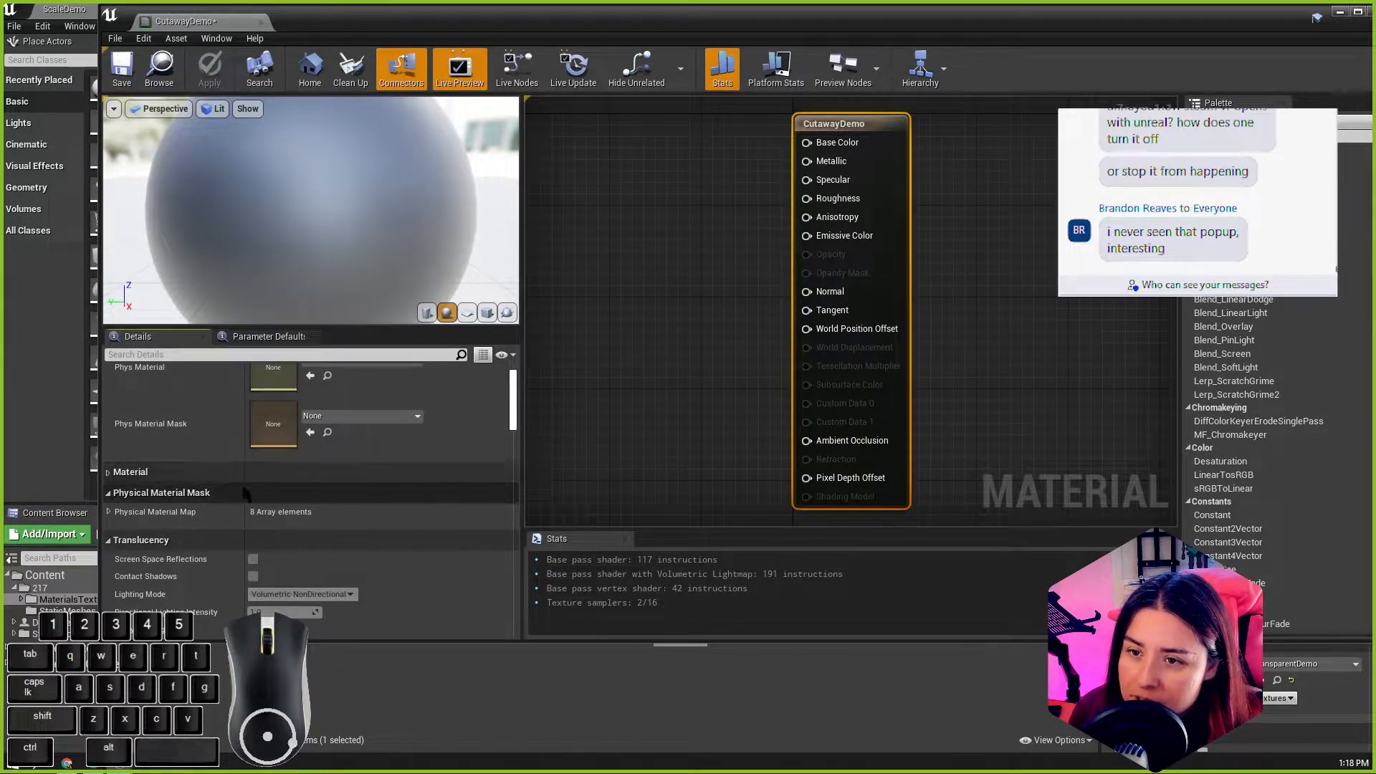
left_click(108, 473)
left_click(304, 492)
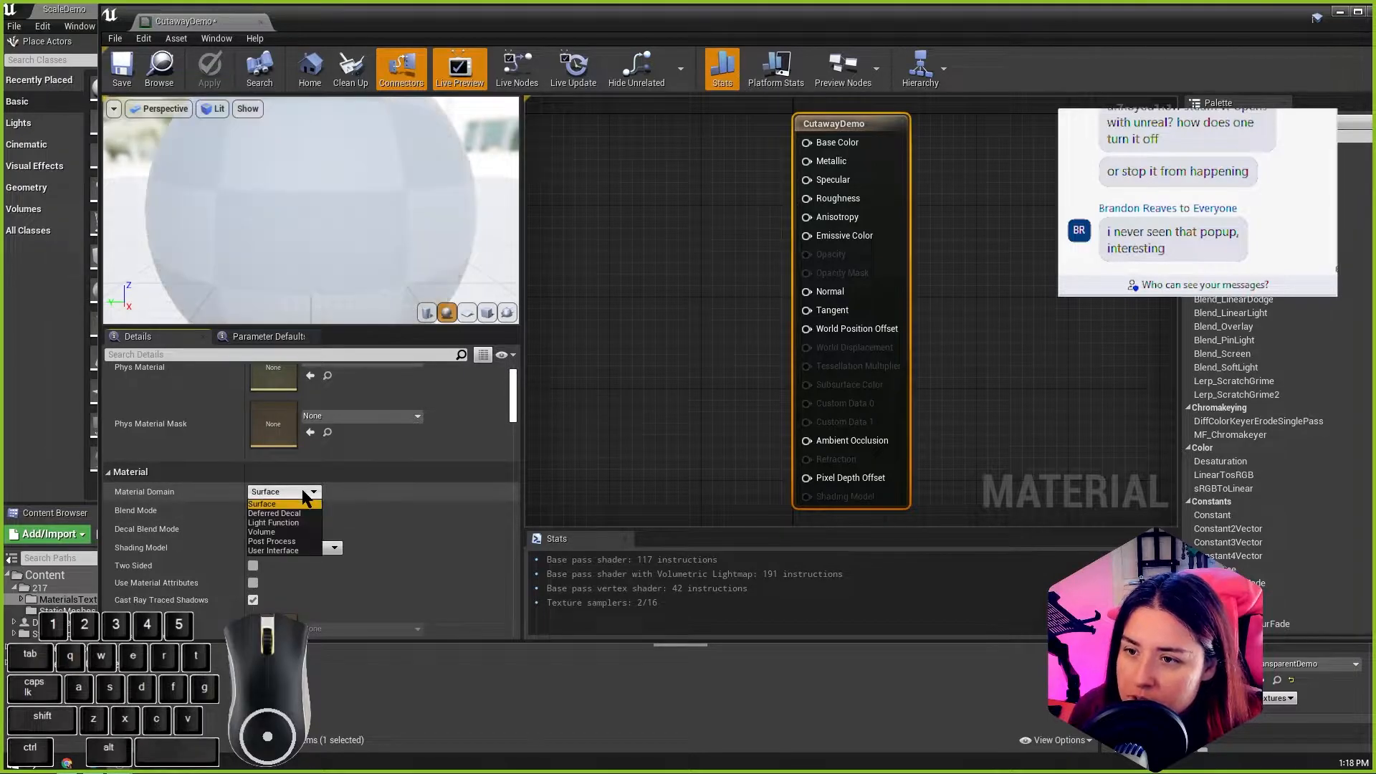
left_click(351, 489)
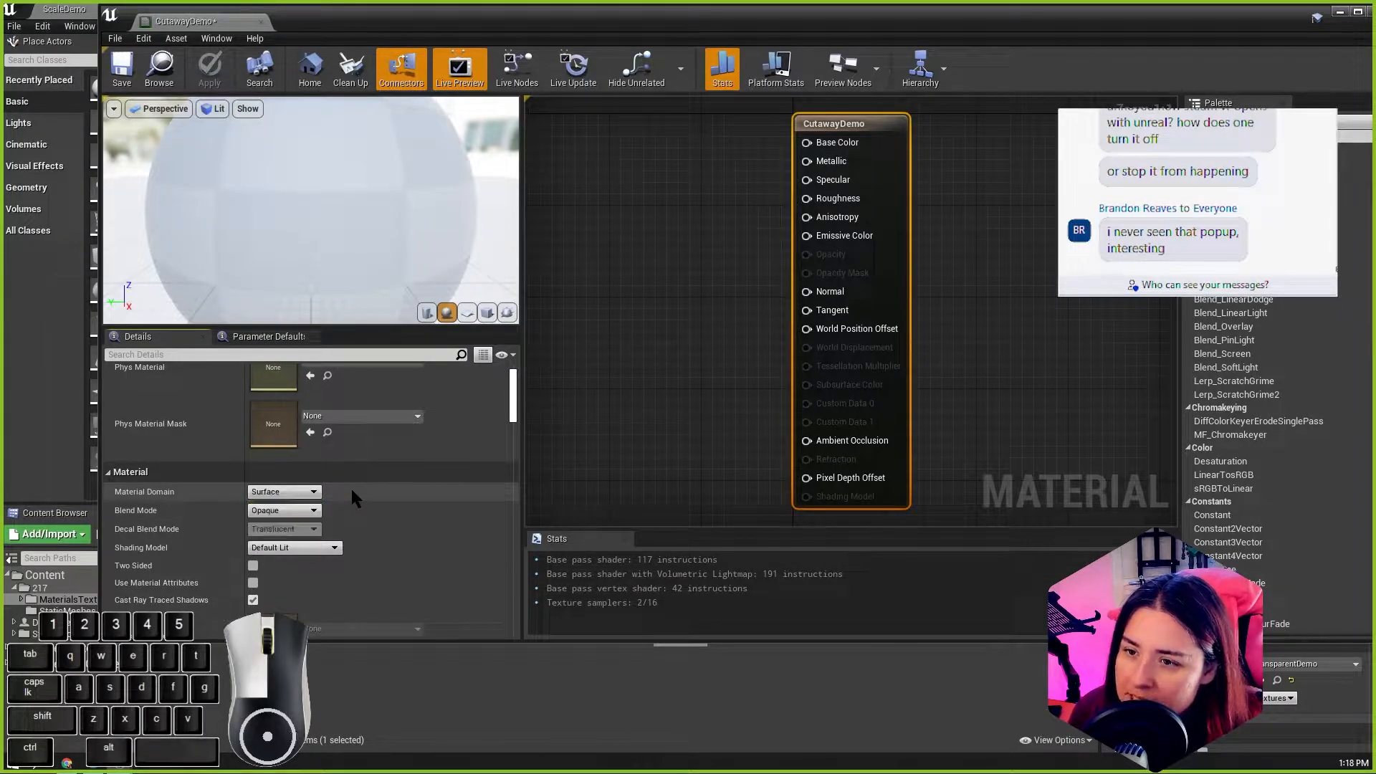
left_click(294, 511)
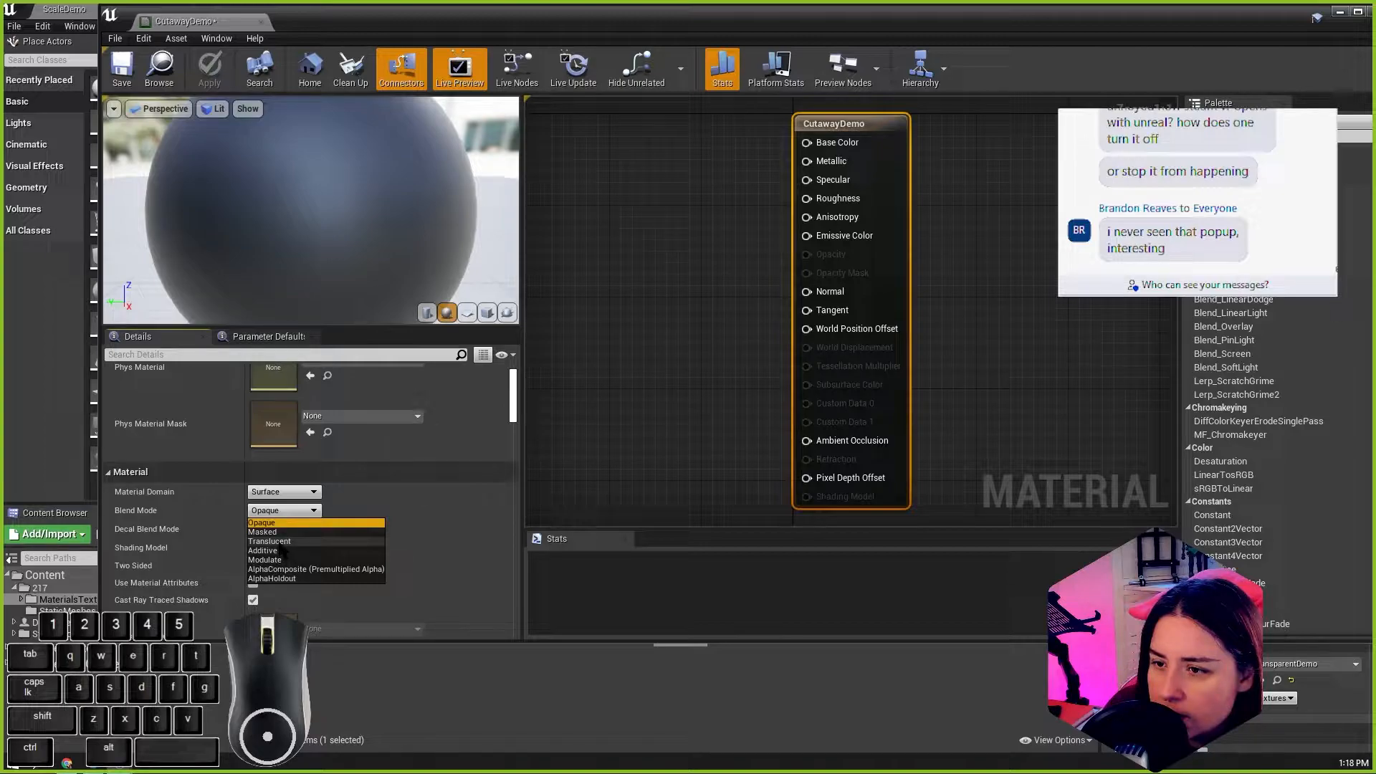
left_click(278, 542)
left_click(284, 549)
left_click(420, 543)
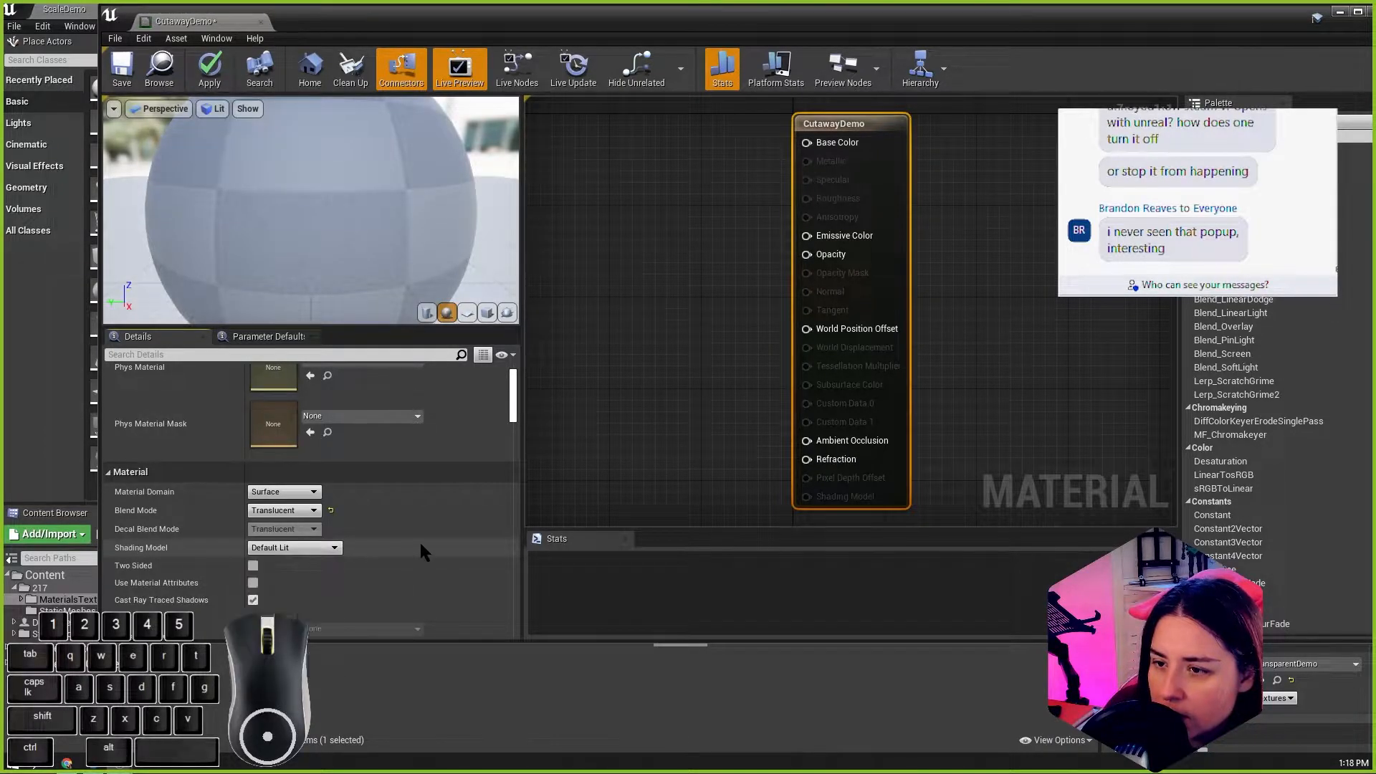
Step: Check the translucency Lighting Mode options, then set the CutawayDemo Blend Mode to Masked
scroll(421, 550, "down", 10)
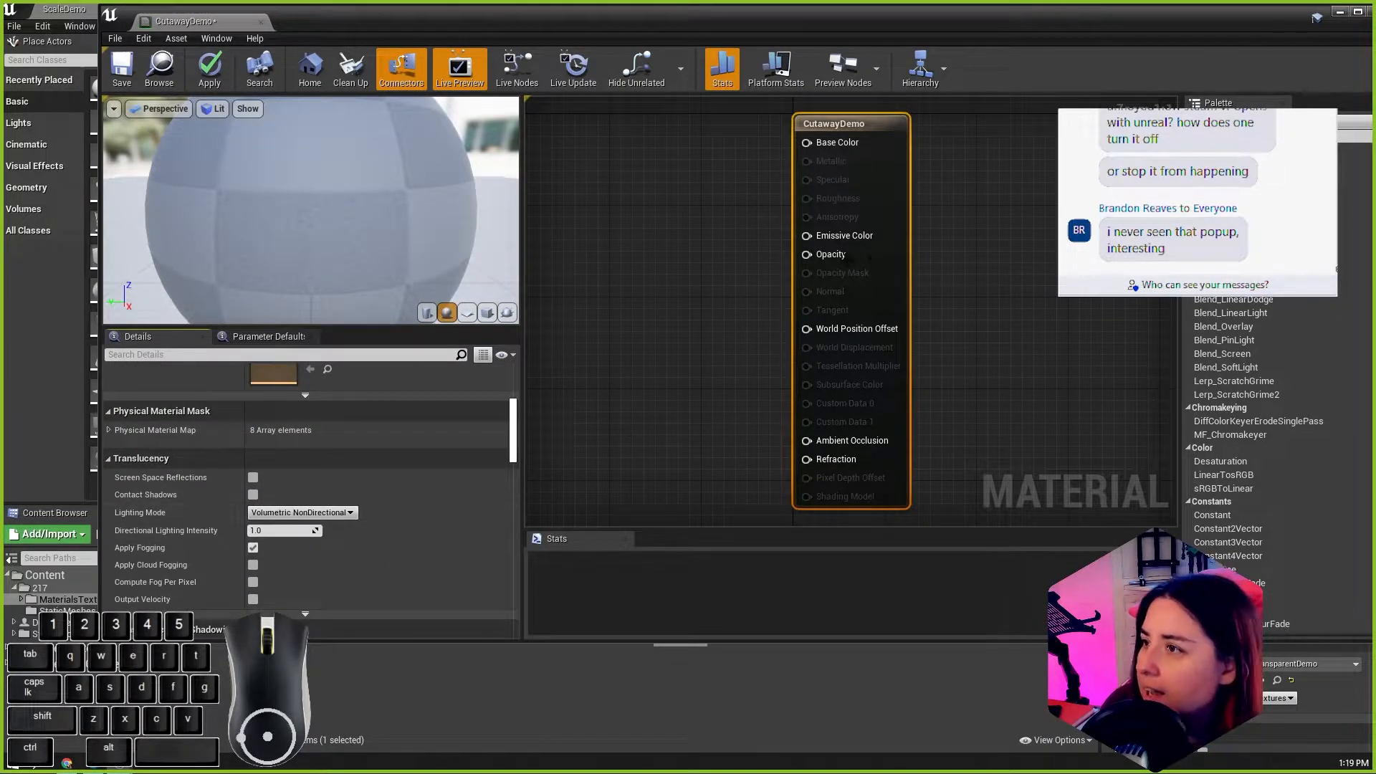
left_click(327, 513)
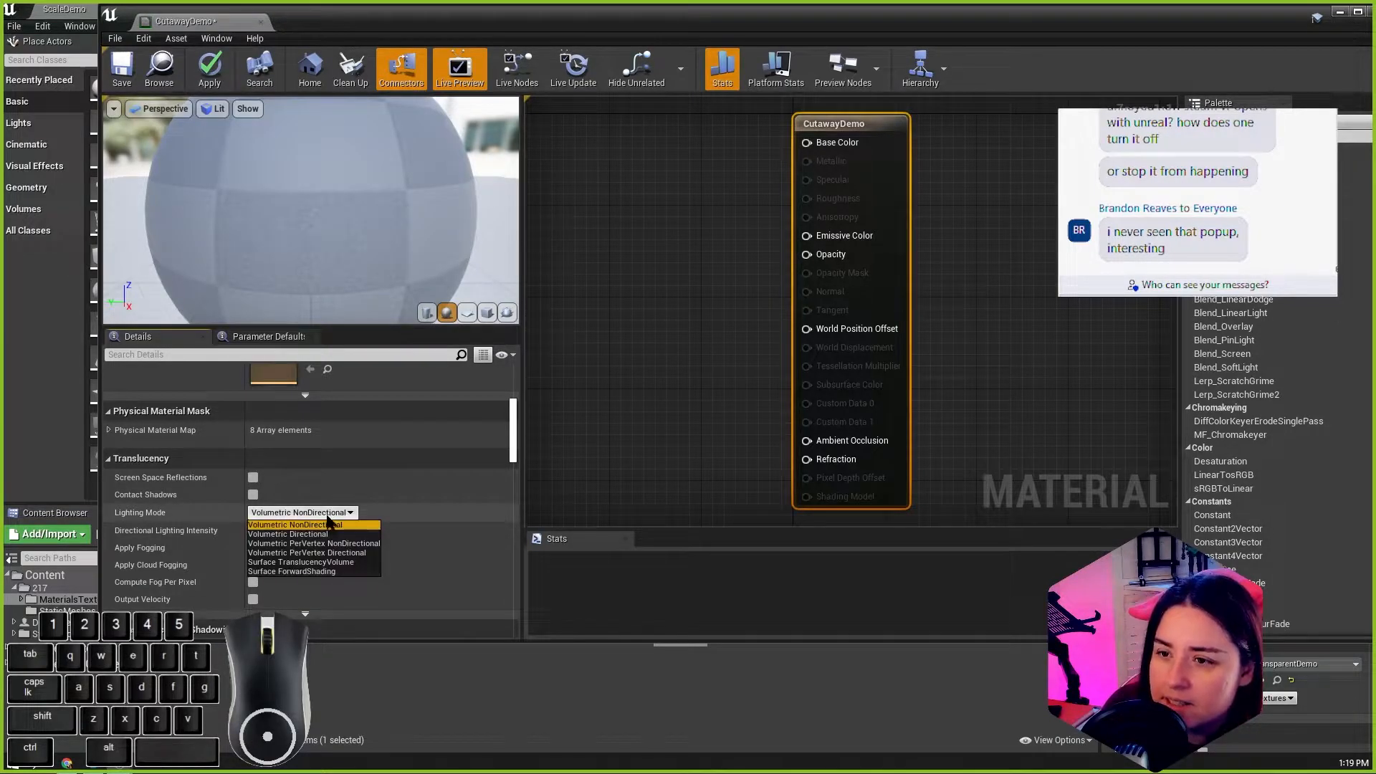
scroll(323, 505, "up", 10)
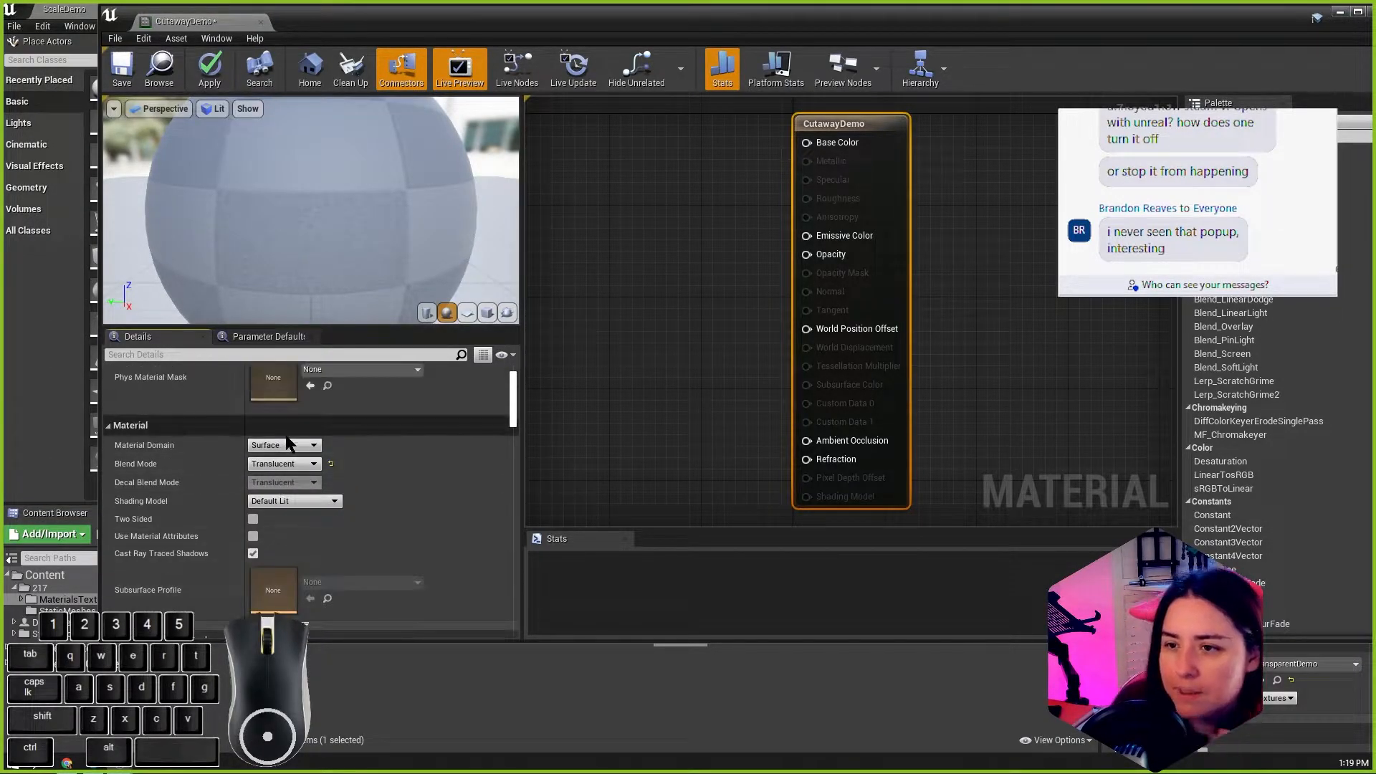
left_click(289, 445)
left_click(287, 447)
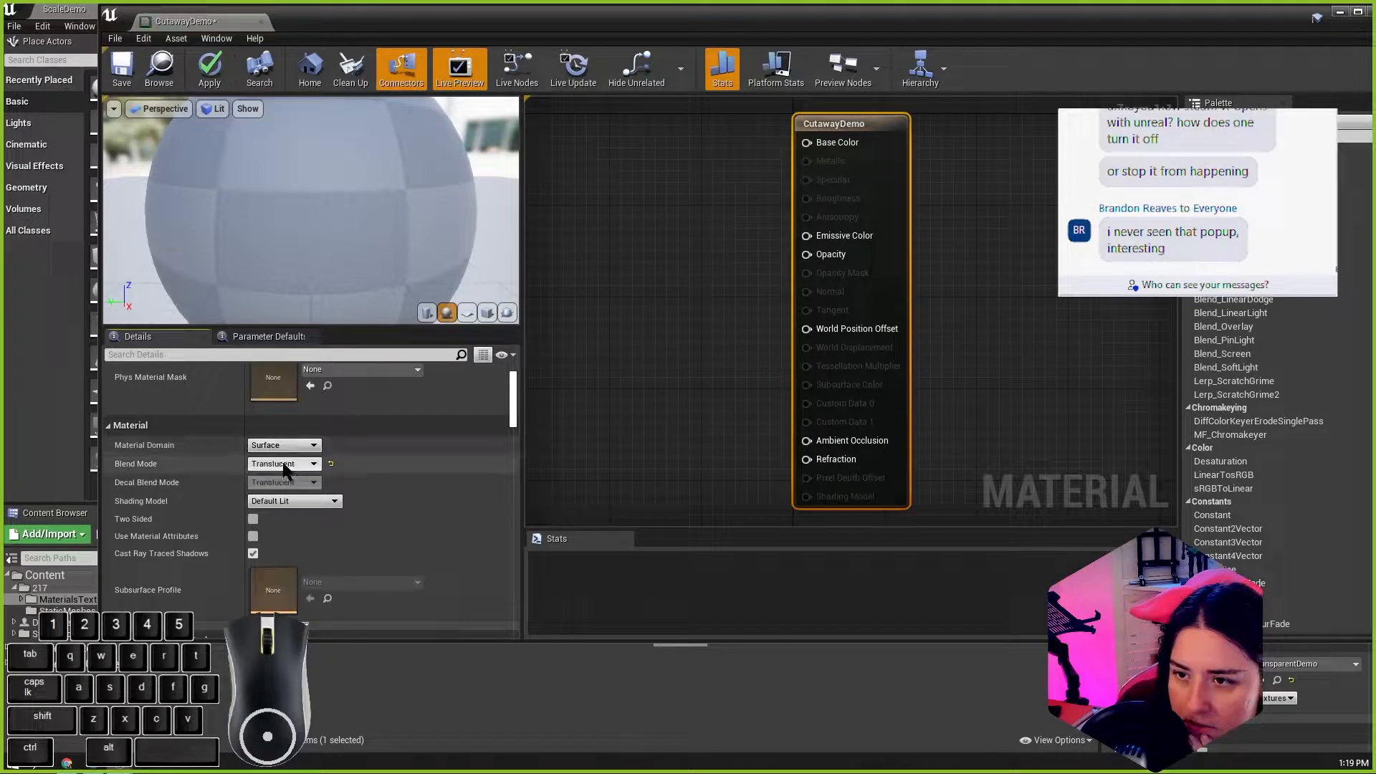
left_click(283, 464)
left_click(280, 485)
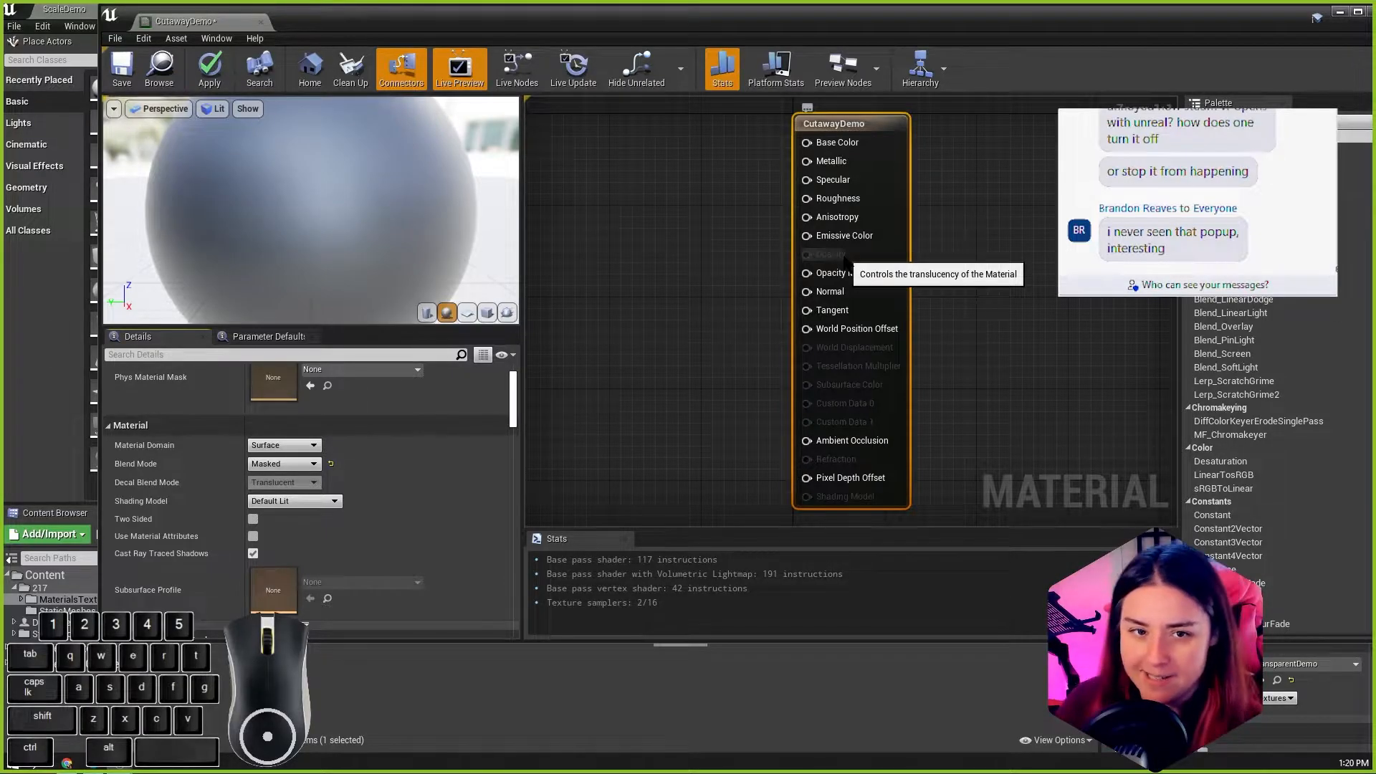
Step: Add the WindowMask texture to the CutawayDemo graph as a Texture Sample and place it clear of the material node
left_click_drag(490, 16, 606, 613)
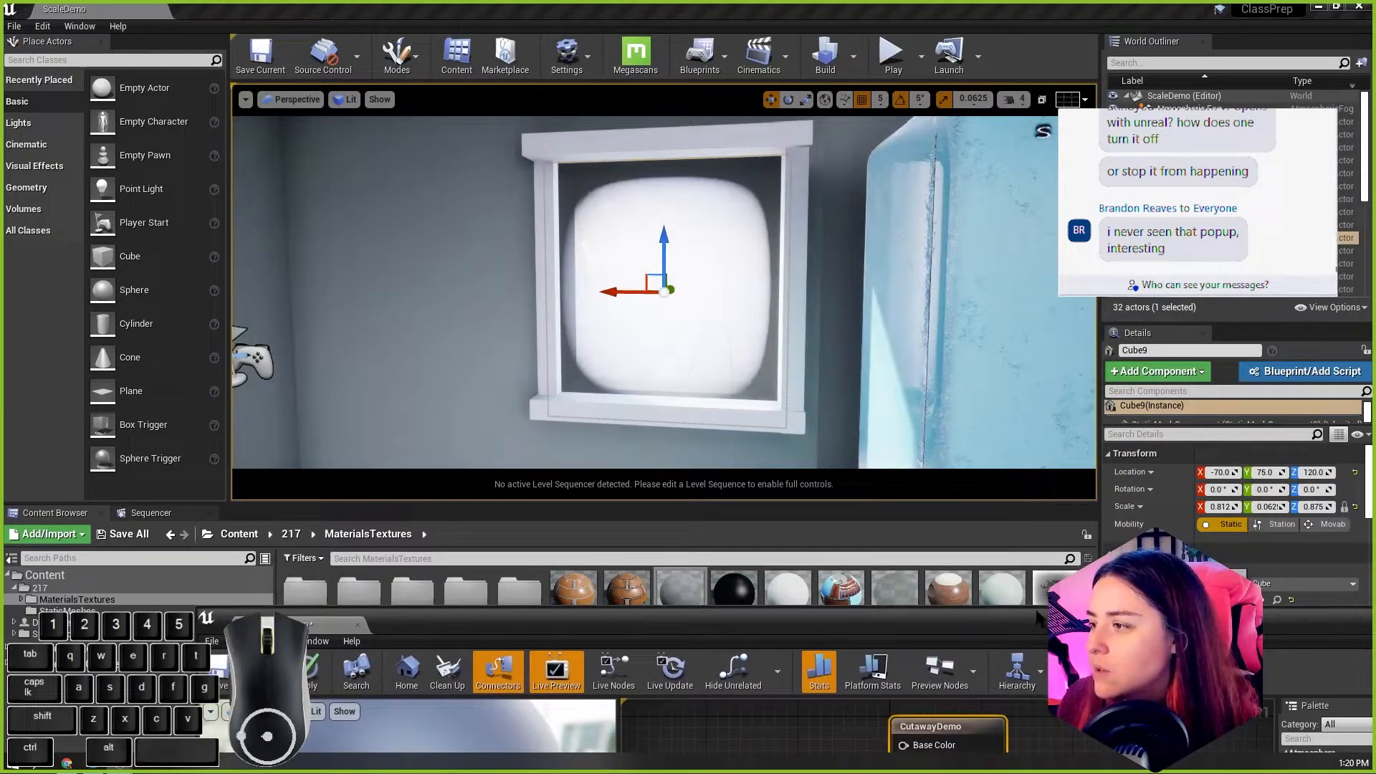
left_click_drag(1037, 618, 842, 730)
left_click_drag(824, 622, 759, 120)
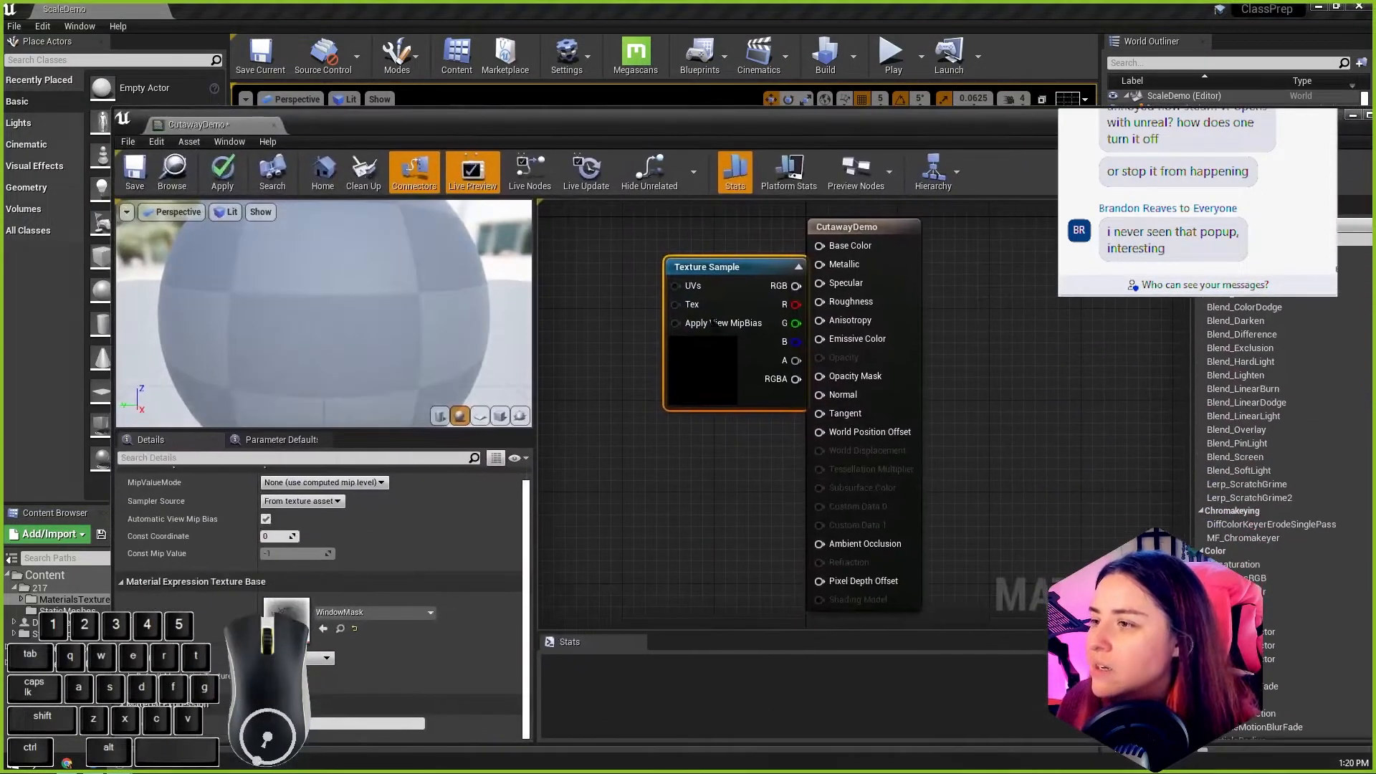
left_click_drag(714, 269, 641, 286)
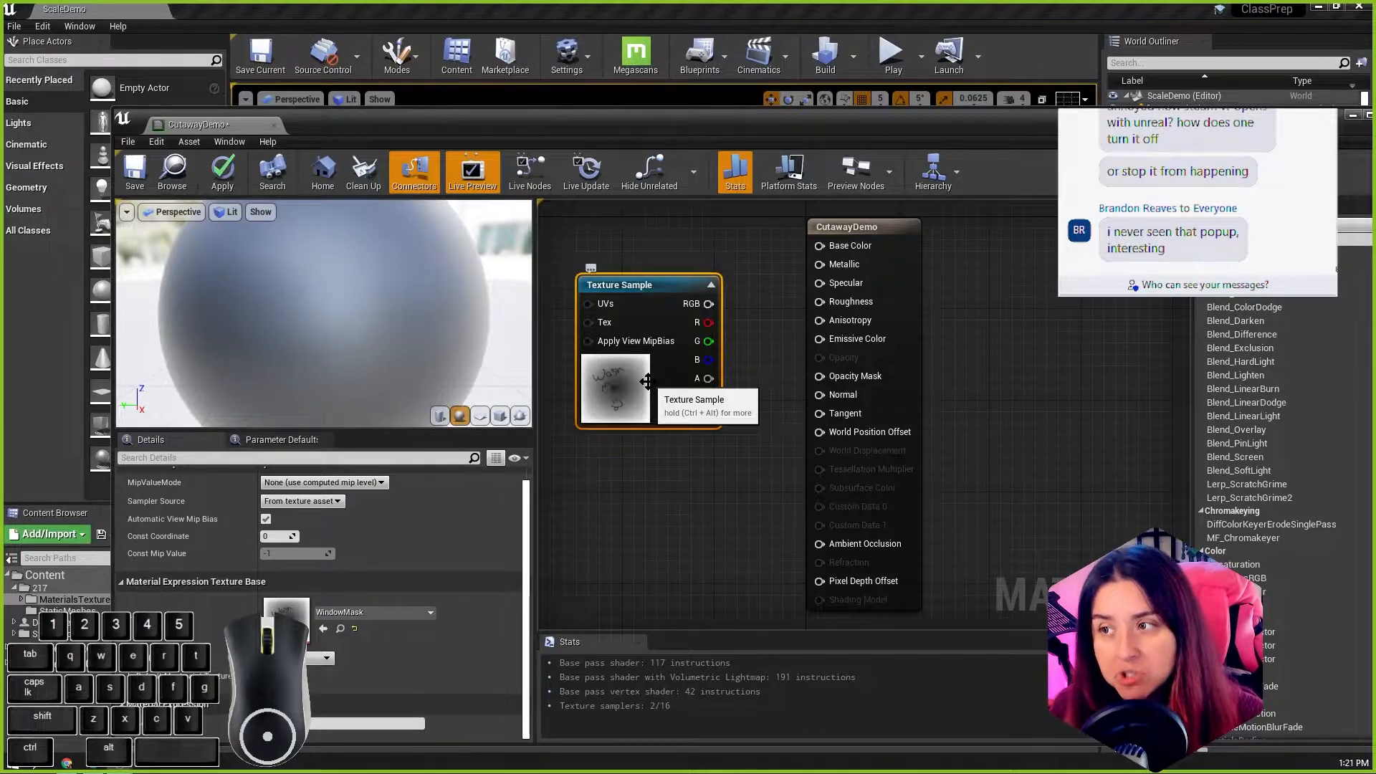
Step: Connect the WindowMask Texture Sample's RGB output to the Opacity Mask input and check the whole preview sphere
left_click_drag(708, 304, 819, 377)
left_click_drag(631, 285, 630, 320)
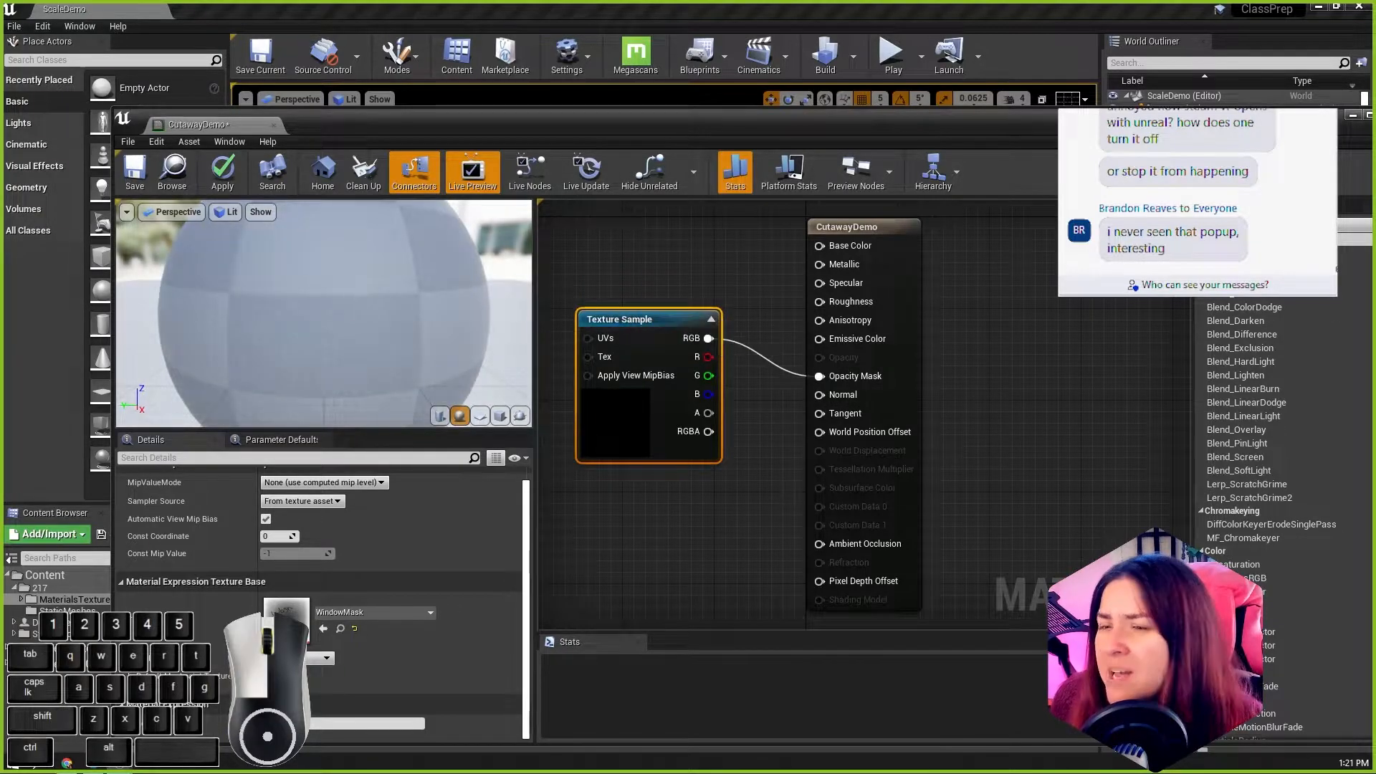
left_click_drag(354, 296, 339, 265)
scroll(338, 267, "up", 4)
scroll(440, 376, "down", 8)
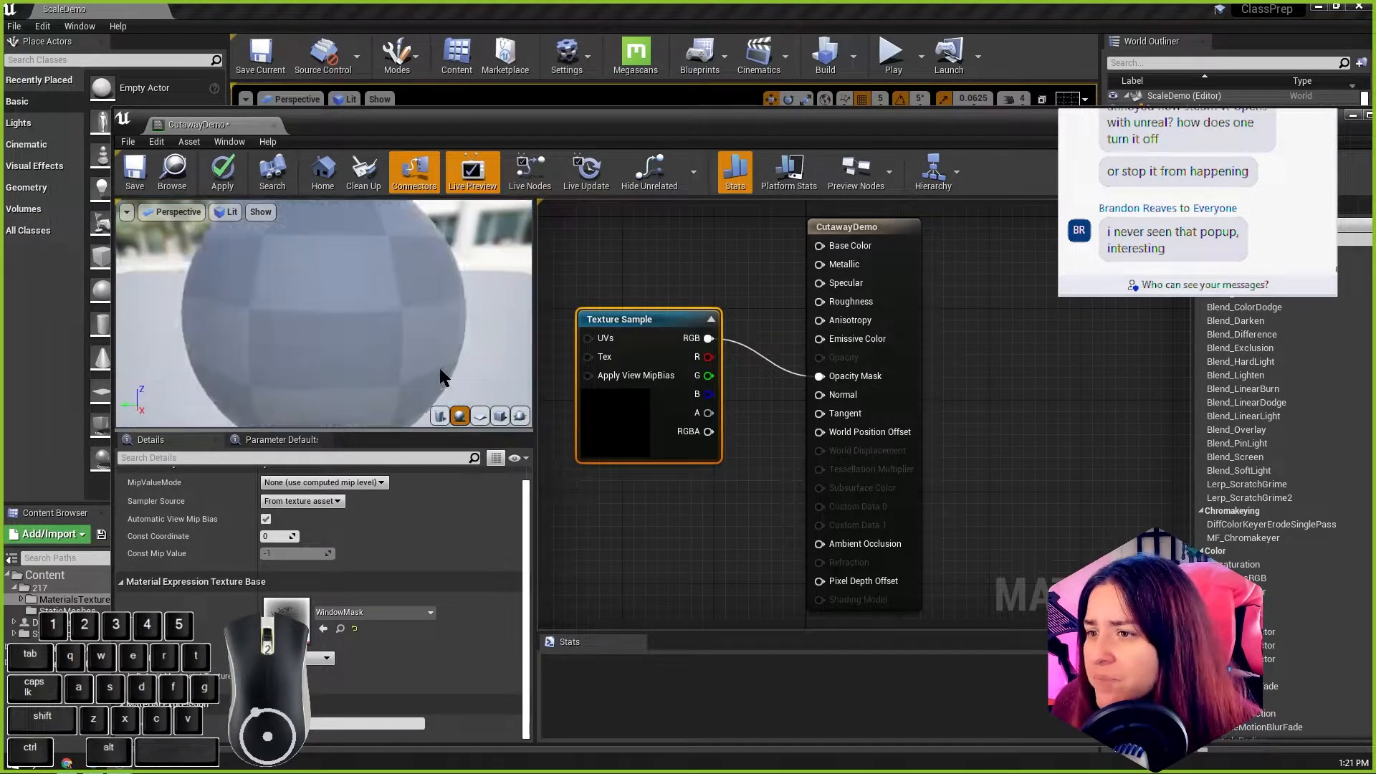
Step: Switch the material preview mesh to a cube and inspect the masked opening from several angles, shifting the Texture Sample slightly away from the material node
left_click(500, 415)
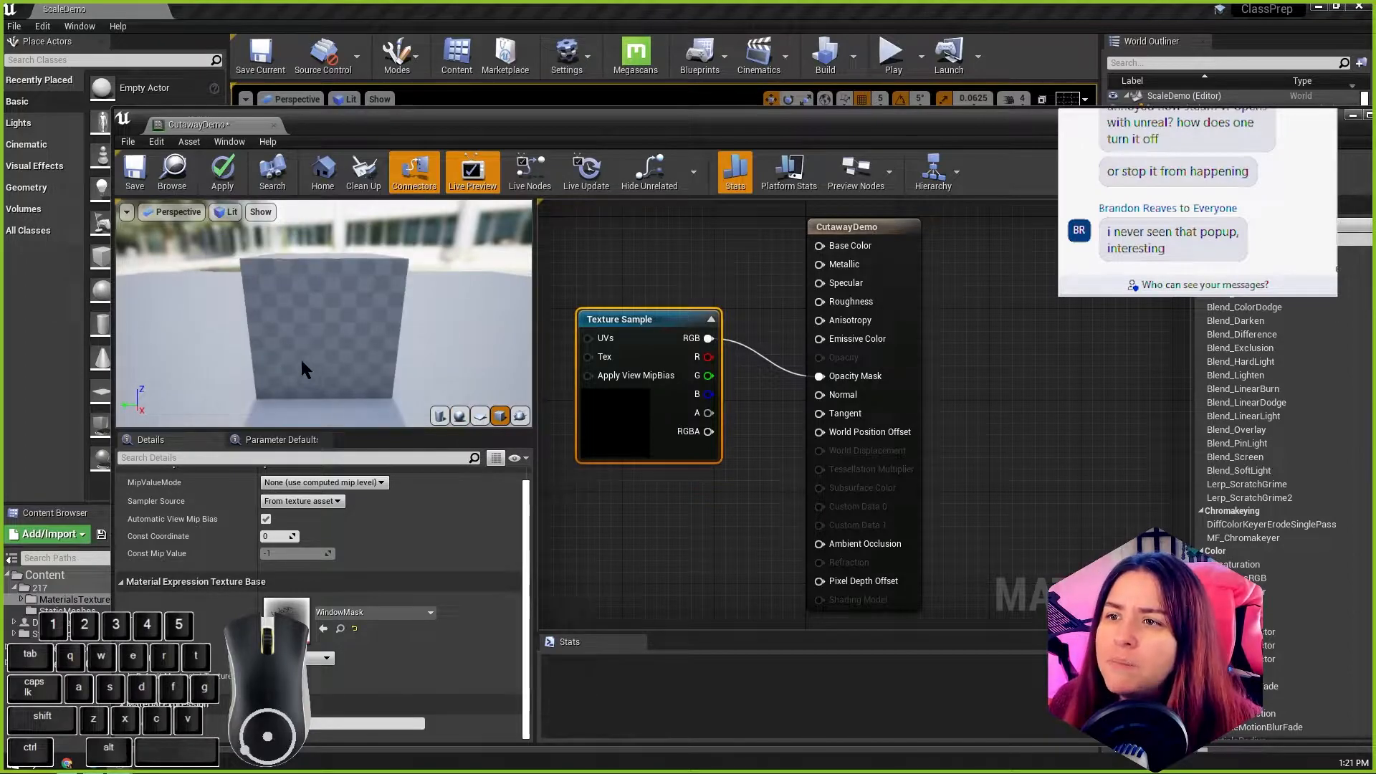
scroll(282, 344, "down", 1, "alt")
left_click_drag(282, 344, 355, 351, "alt")
scroll(270, 338, "down", 2, "alt")
scroll(270, 338, "up", 4, "alt")
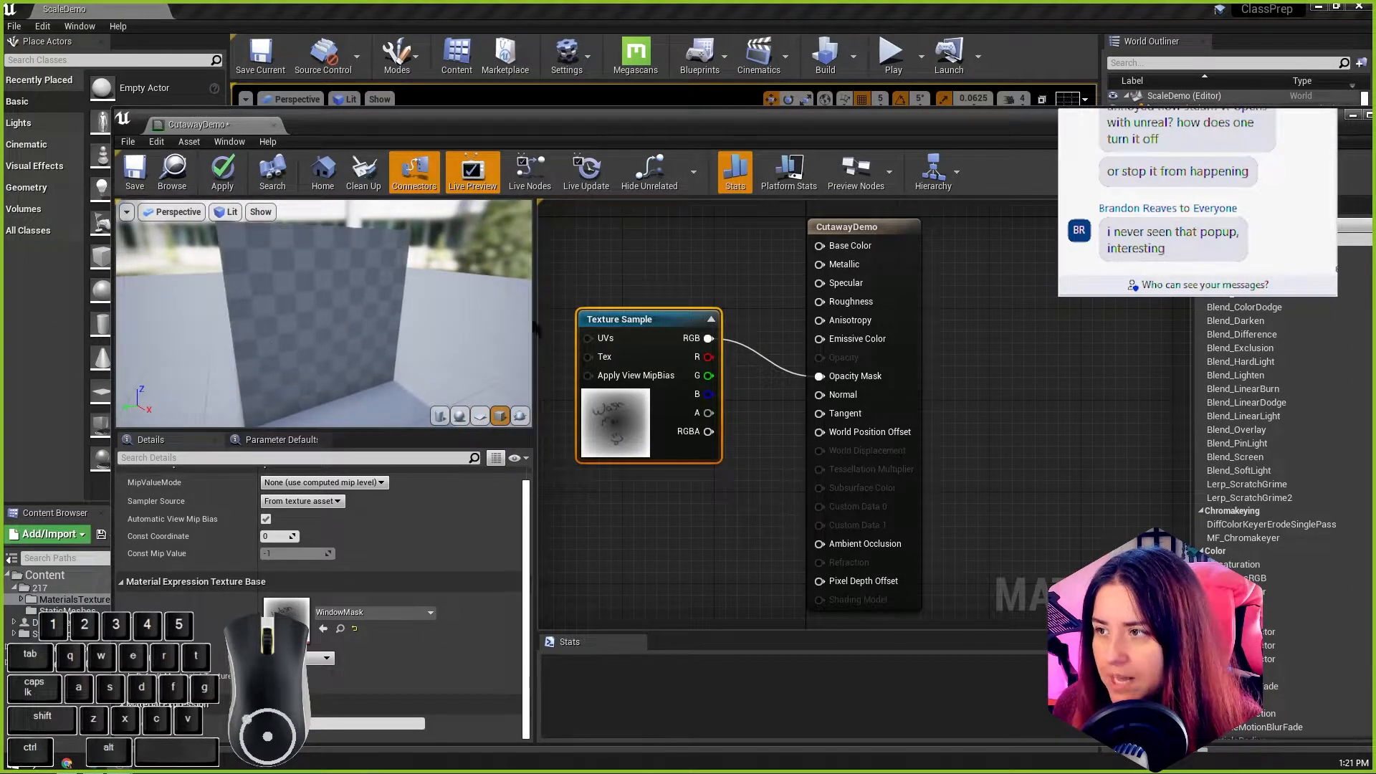
left_click_drag(618, 320, 595, 308)
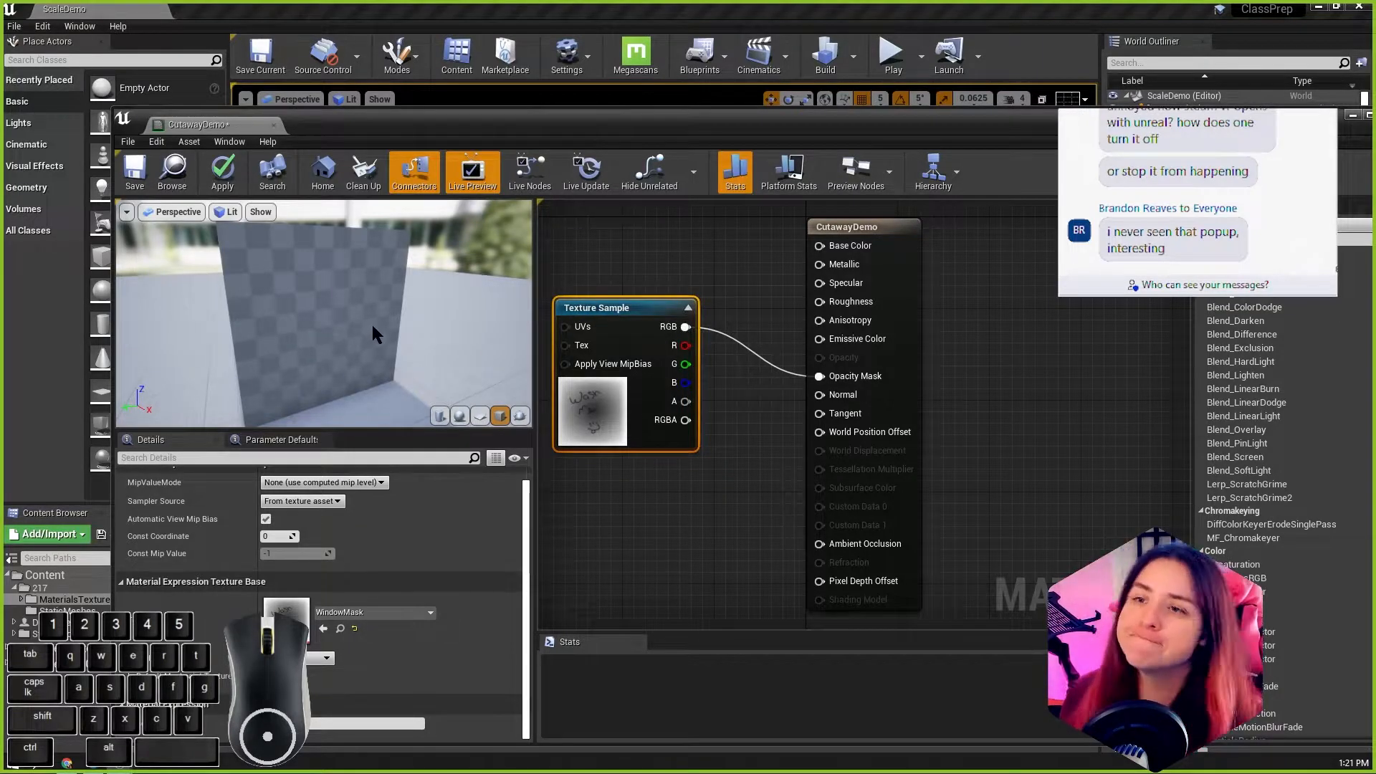
left_click_drag(383, 354, 295, 301)
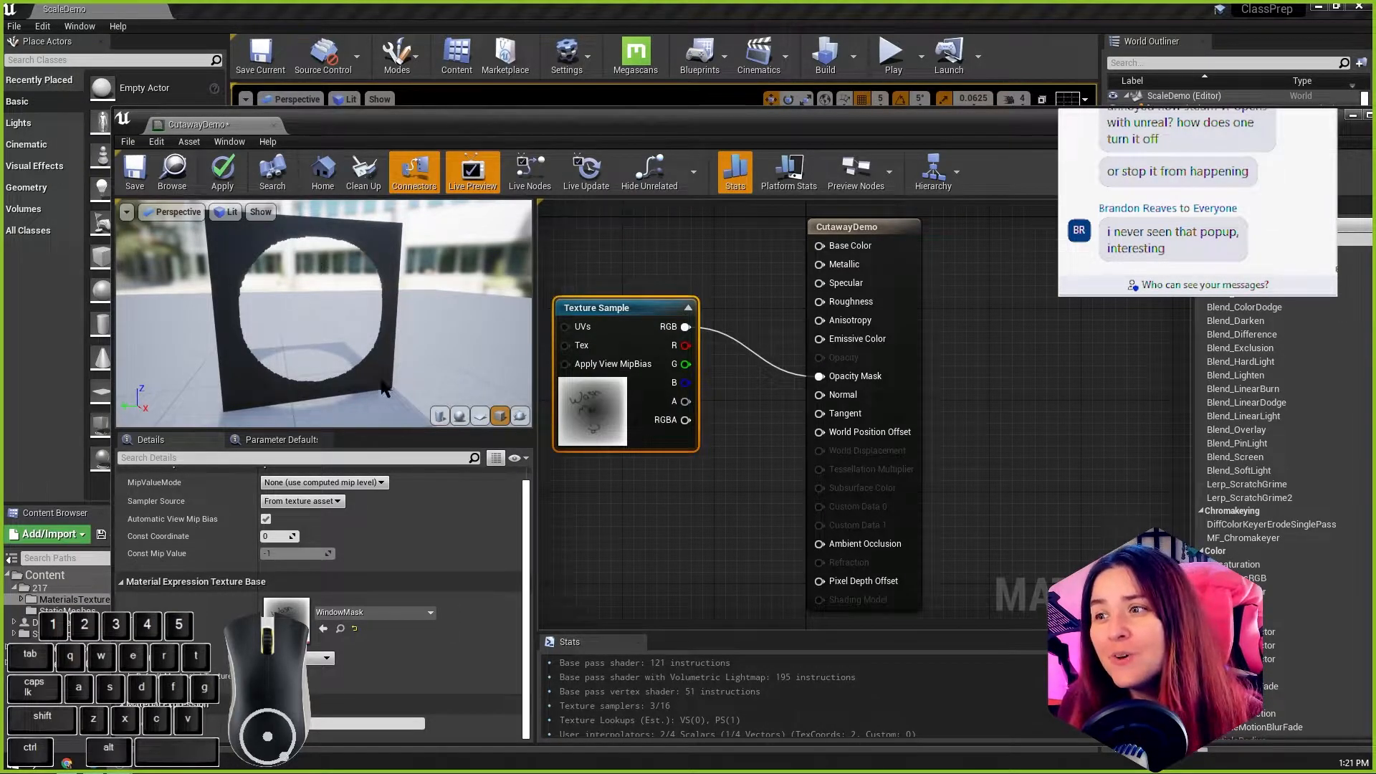
left_click_drag(334, 292, 306, 277)
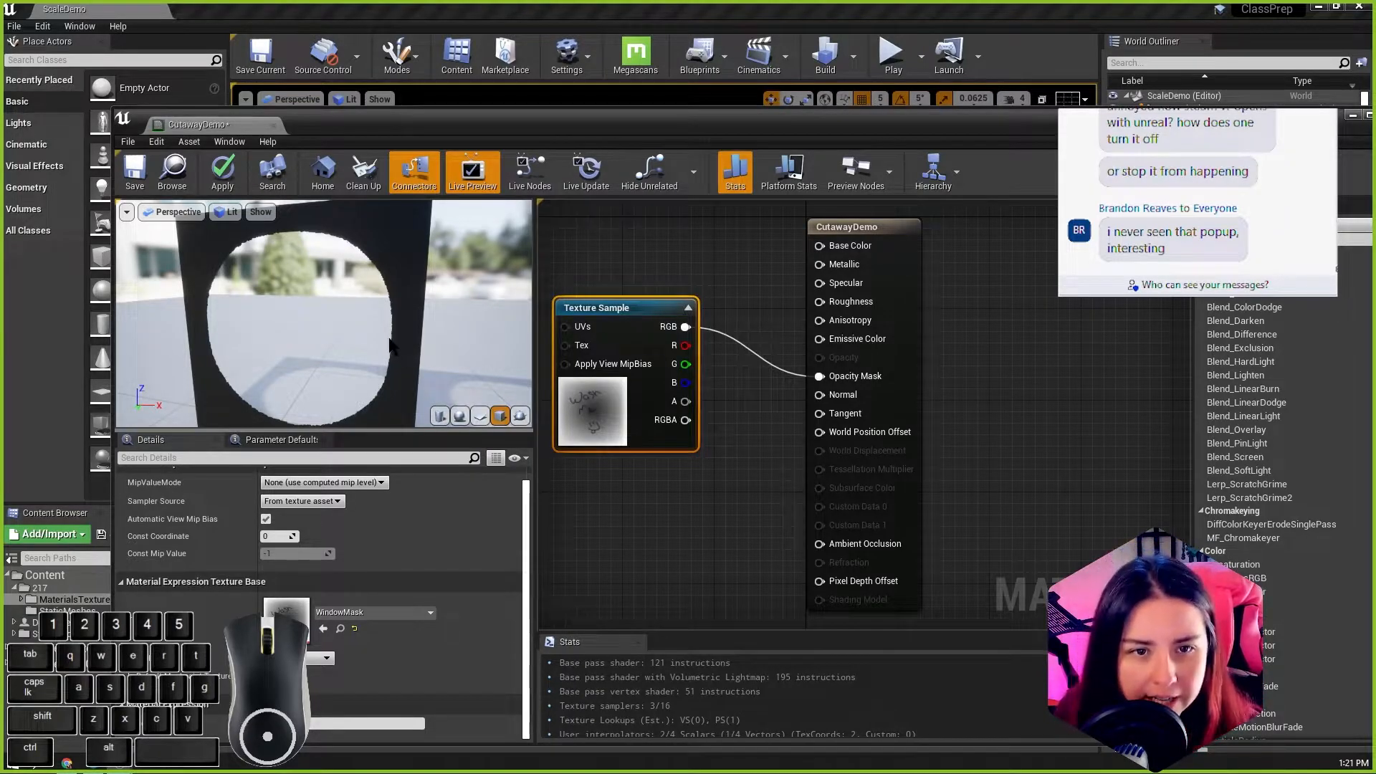
scroll(394, 350, "down", 2)
left_click_drag(394, 350, 287, 291, "alt")
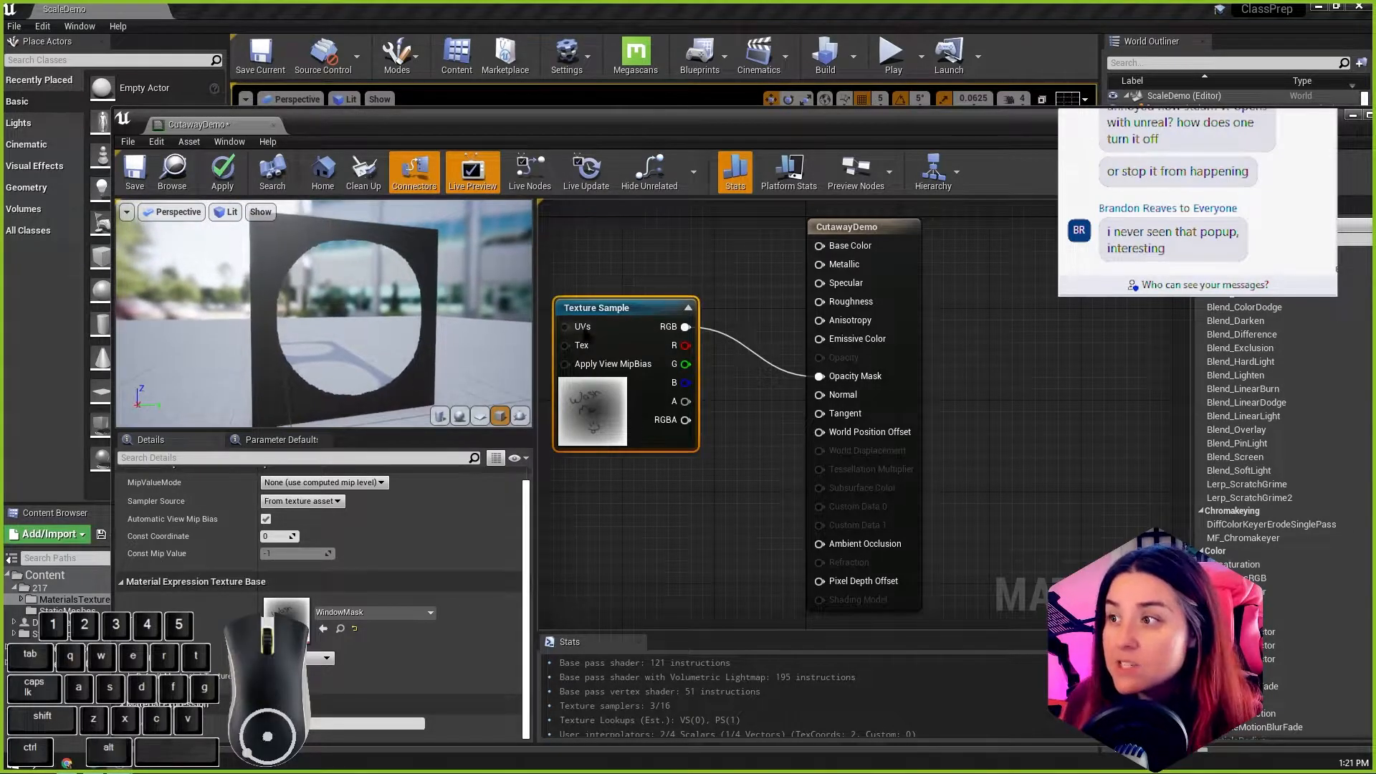
Step: Examine the cutouts on adjoining cube faces up close and reposition the Texture Sample above the Opacity Mask connection
left_click_drag(585, 310, 607, 390)
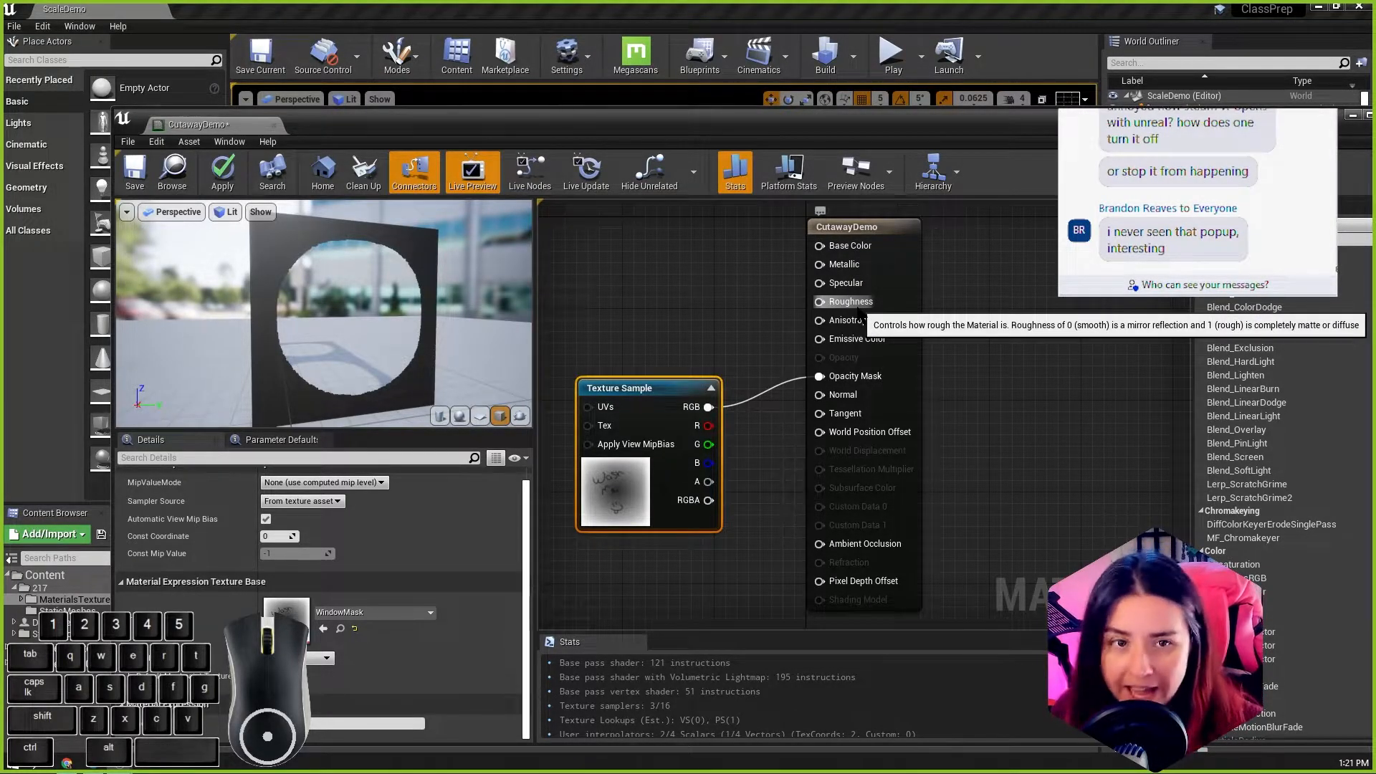
mouse_move(383, 319)
left_mouse_down()
mouse_move(351, 318)
mouse_move(383, 318)
left_mouse_up()
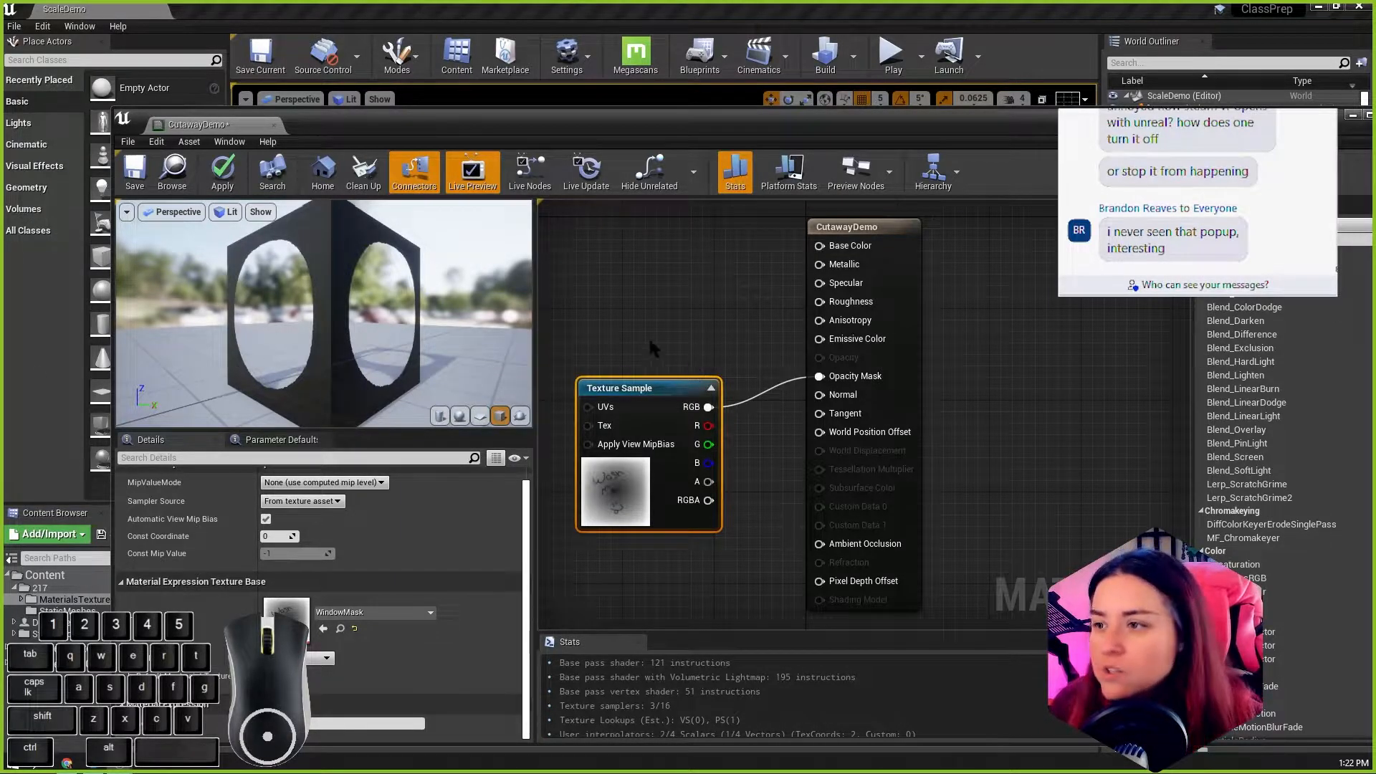
mouse_move(320, 317)
left_mouse_down()
mouse_move(387, 313)
mouse_move(308, 329)
mouse_move(326, 328)
left_mouse_up()
left_click_drag(638, 391, 650, 345)
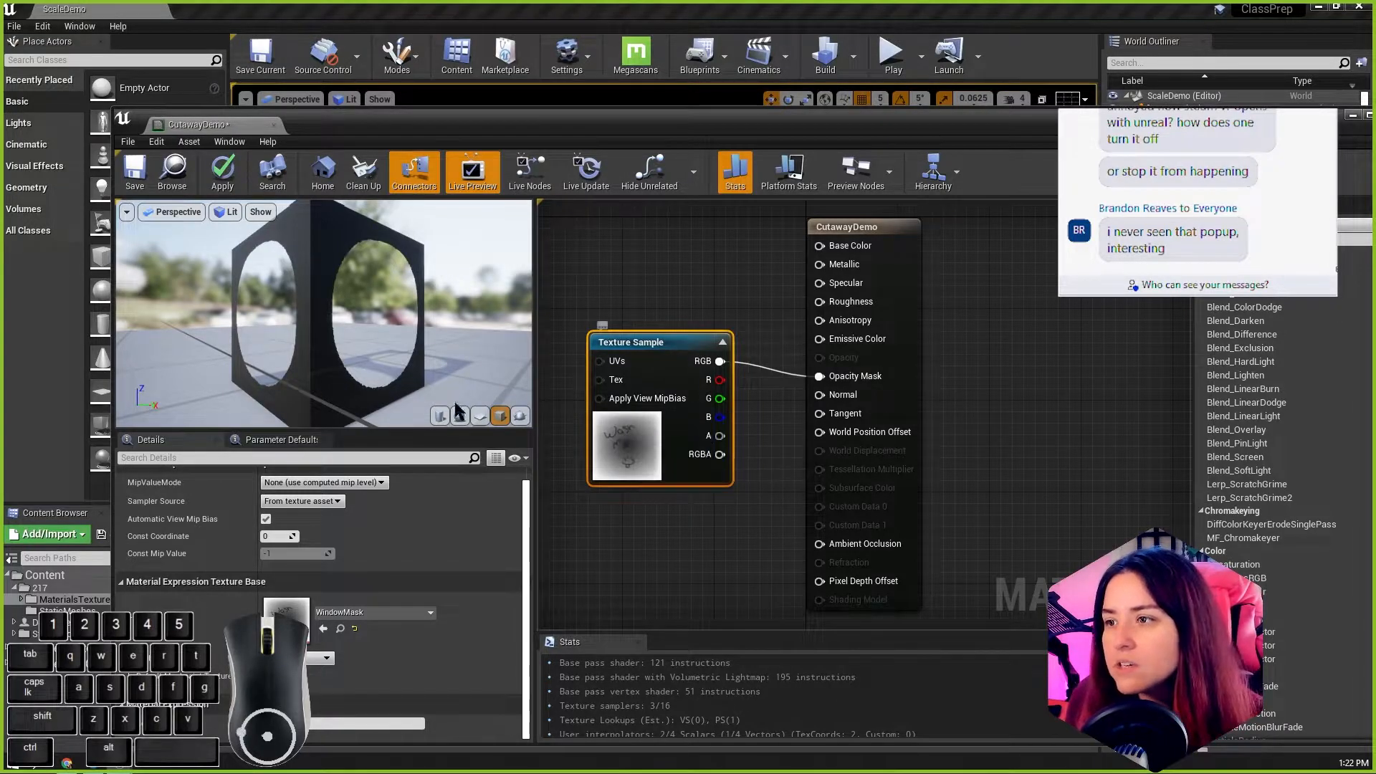
scroll(377, 329, "up", 10)
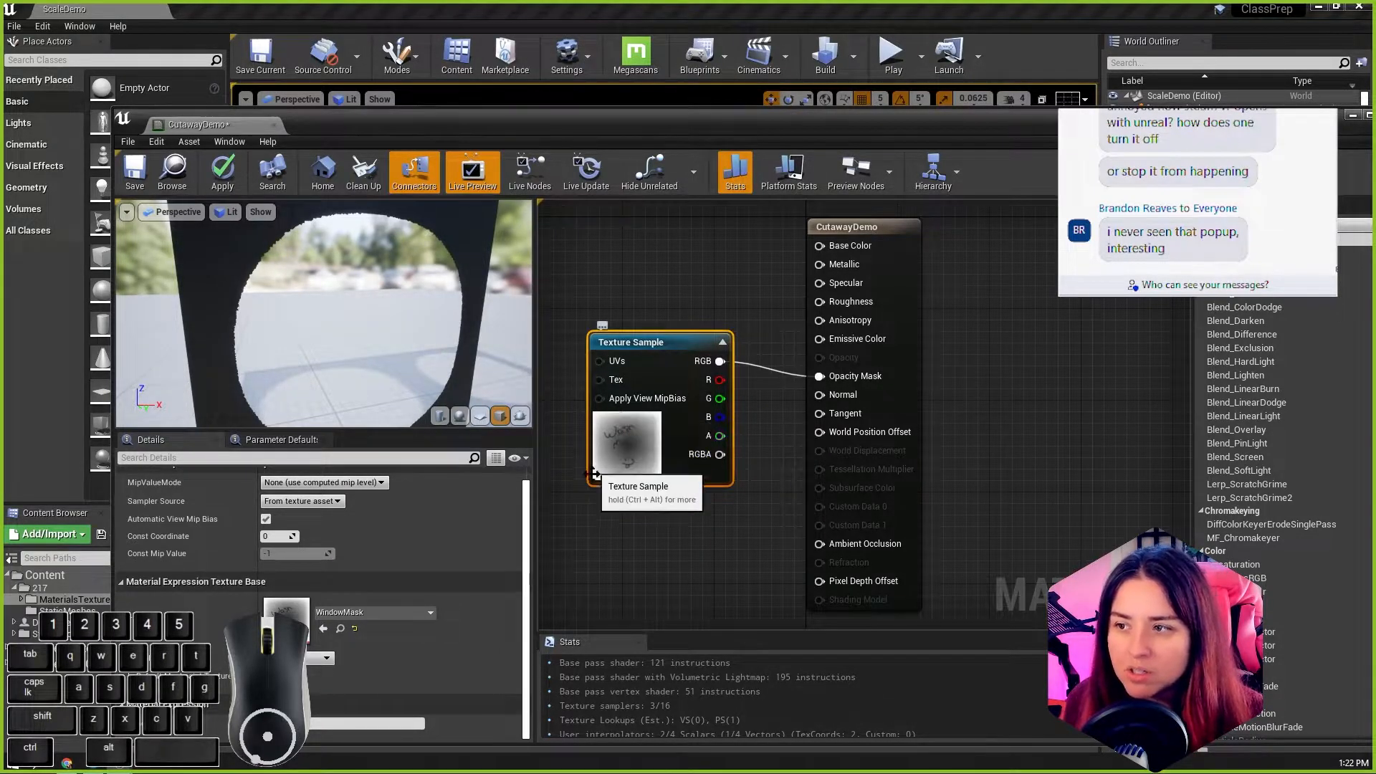
left_click_drag(660, 341, 639, 273)
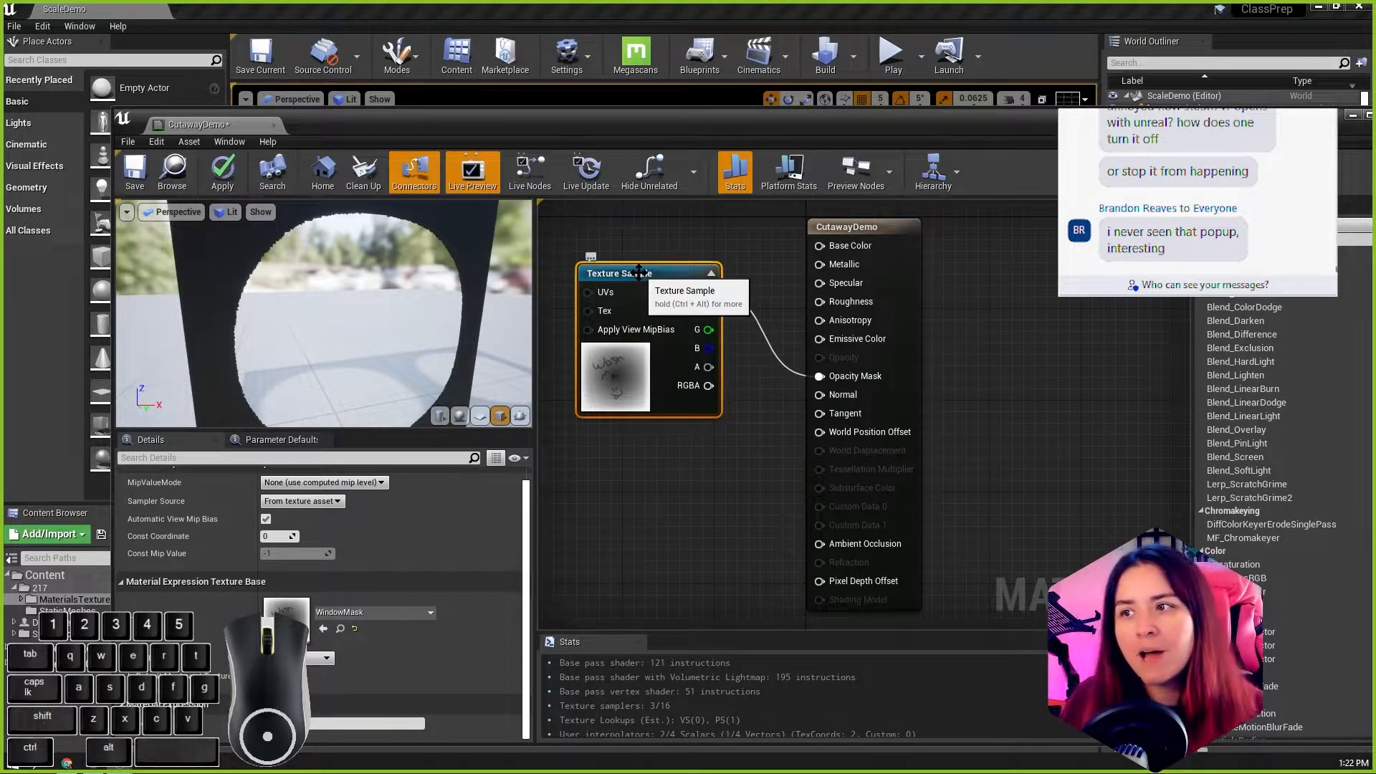
left_click_drag(639, 273, 604, 285)
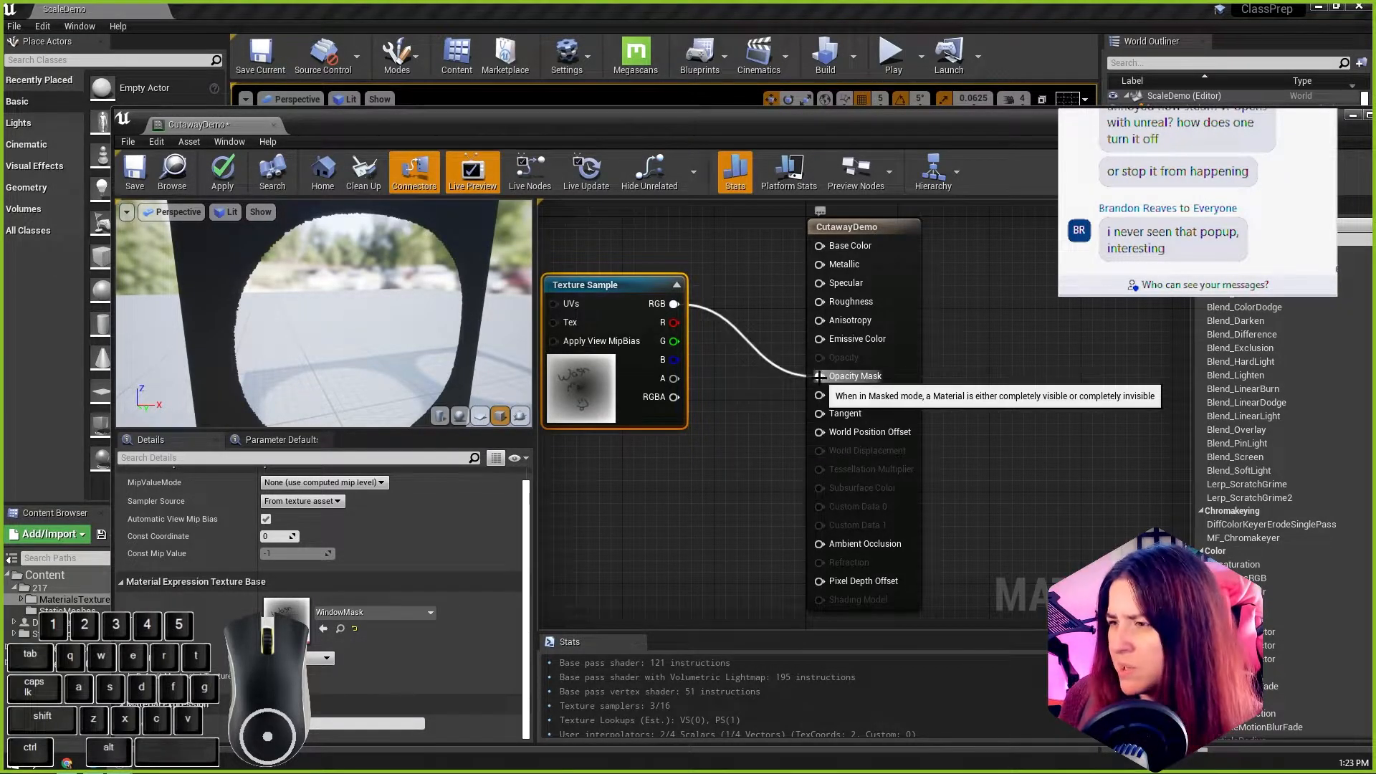
Step: Insert a Multiply node between the Texture Sample's RGB output and Opacity Mask, and feed a new Constant into its B input
left_click(713, 416)
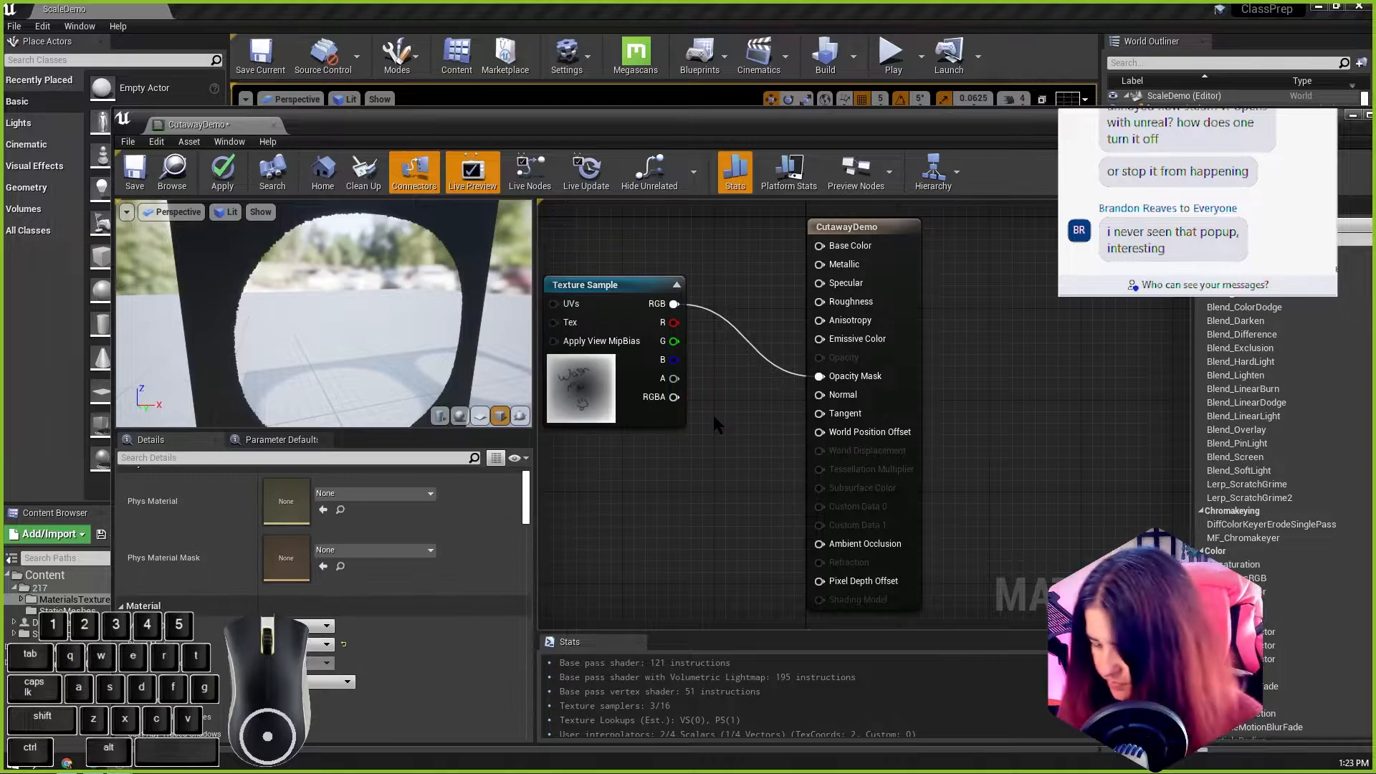
left_click_drag(674, 304, 821, 377)
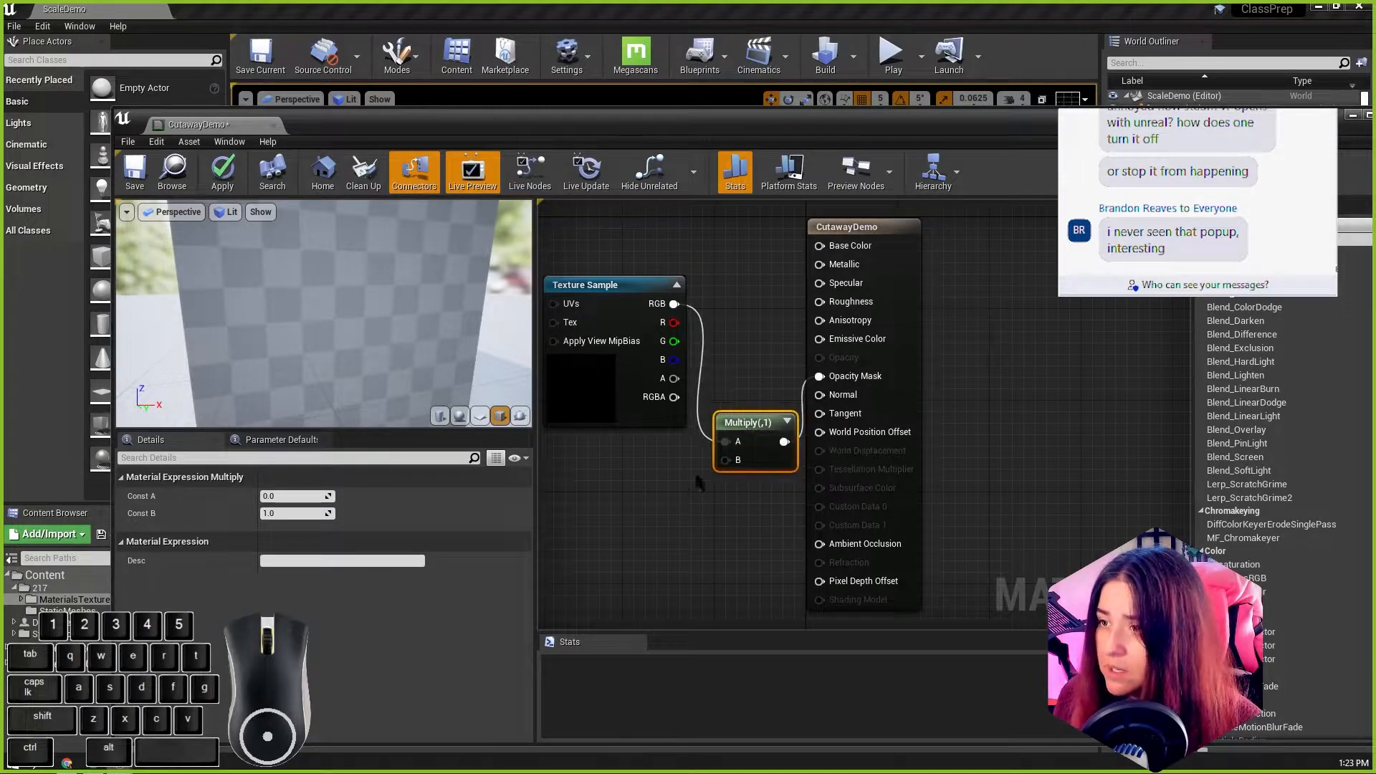
left_click(674, 476)
left_click(656, 469)
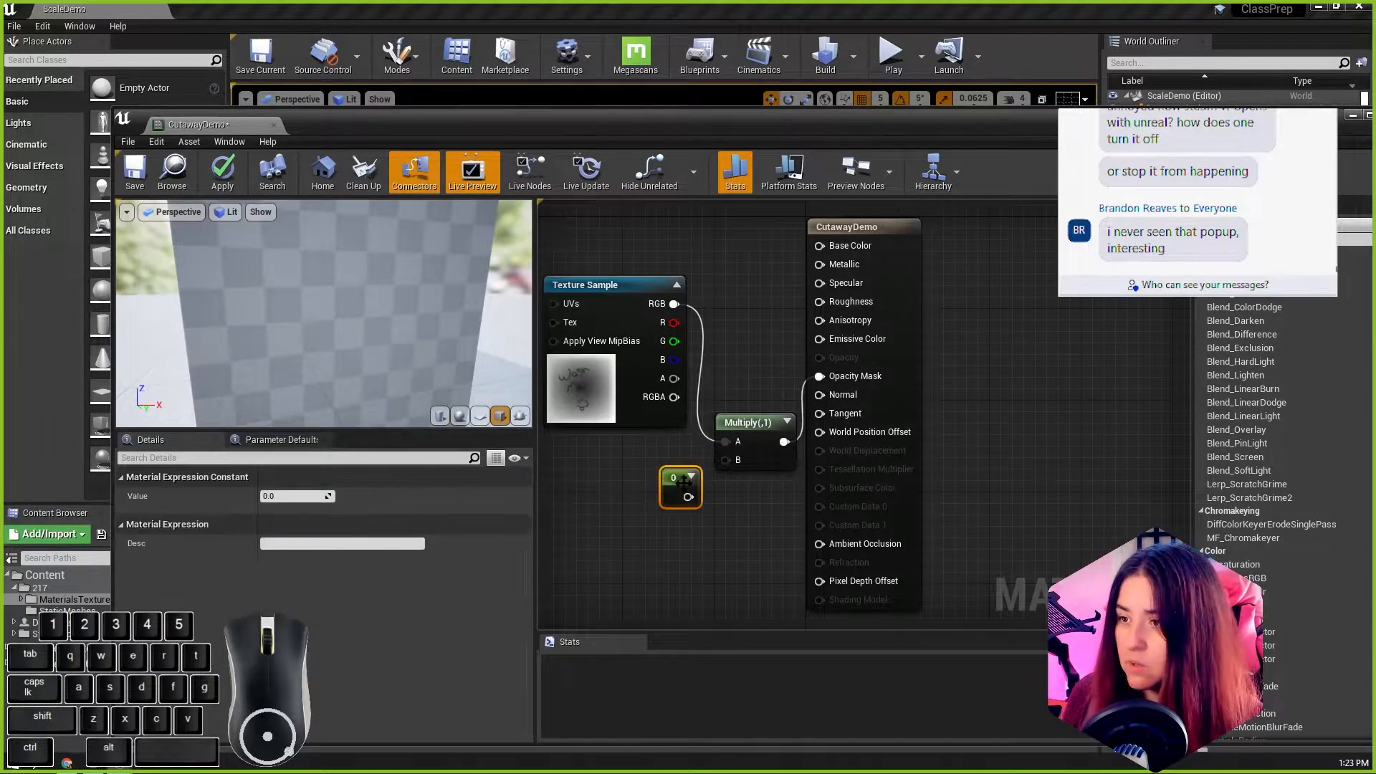
left_click_drag(673, 498, 638, 471)
Step: Set the Constant multiplying the mask to 0.5 and inspect the cutout on the preview cube
left_click(301, 496)
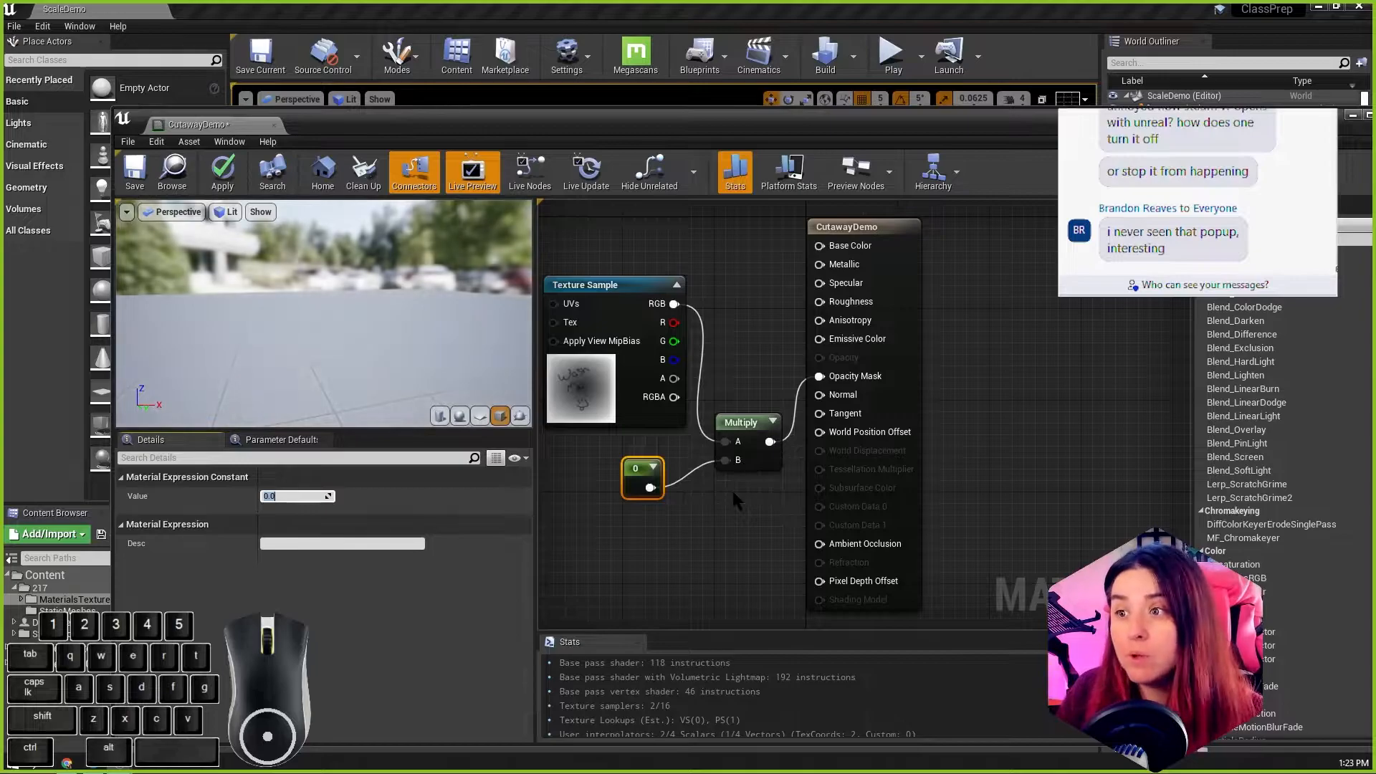
type(".5")
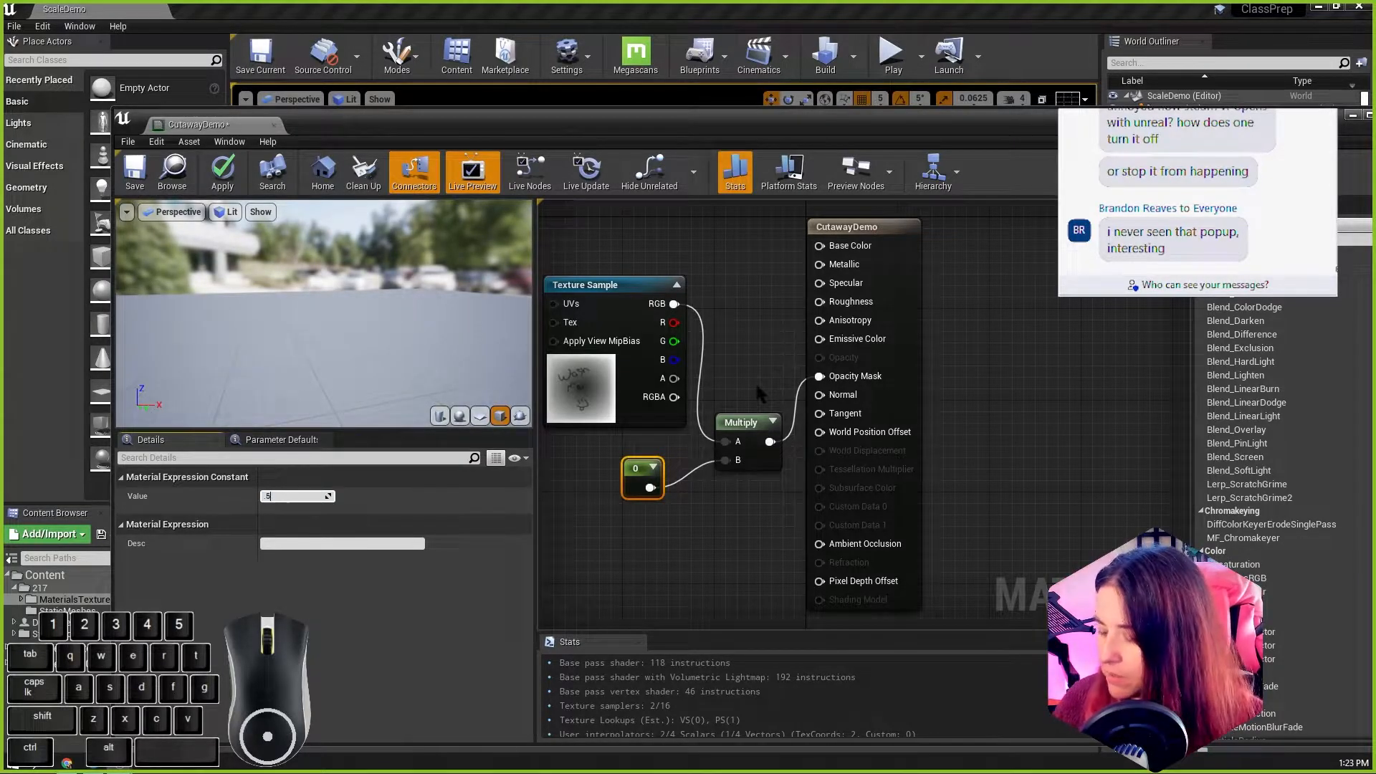
key("Return")
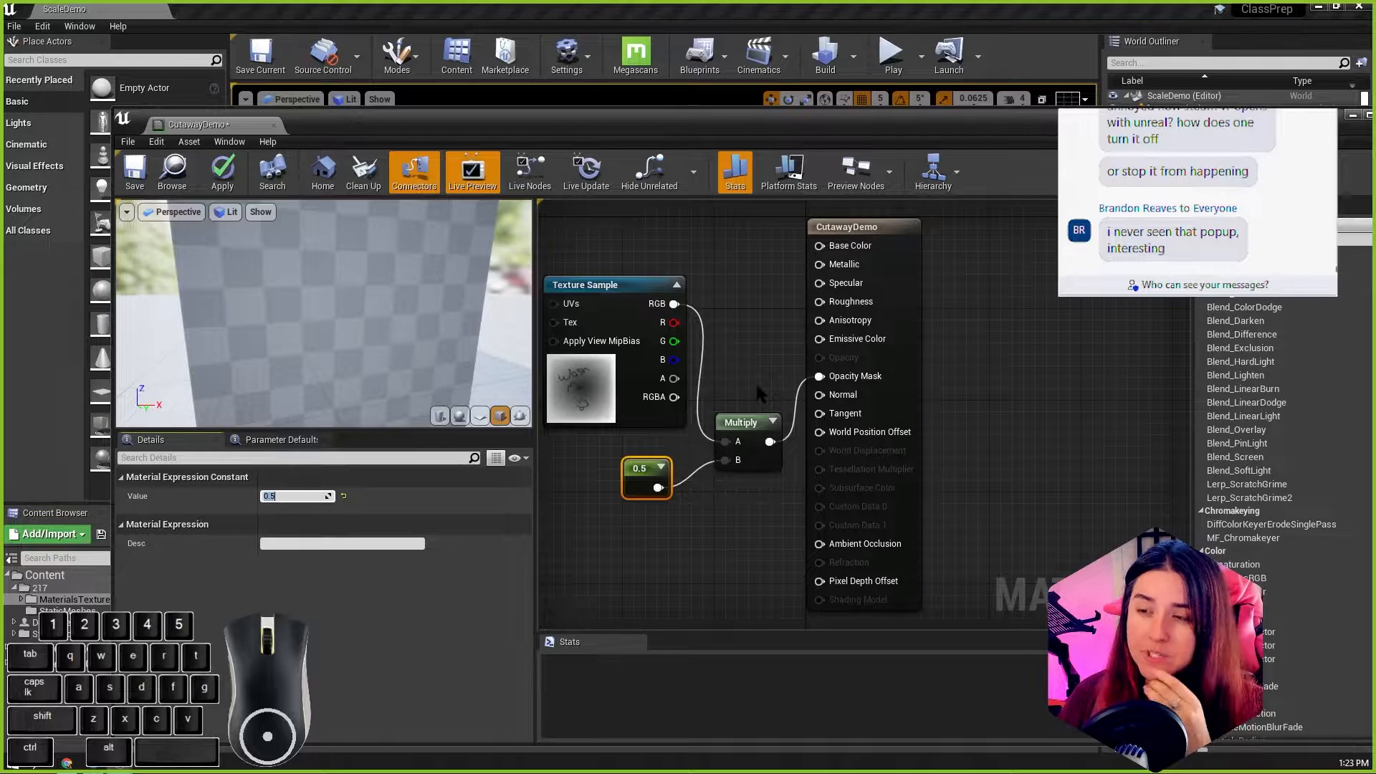
scroll(347, 338, "up", 2)
scroll(351, 344, "down", 4)
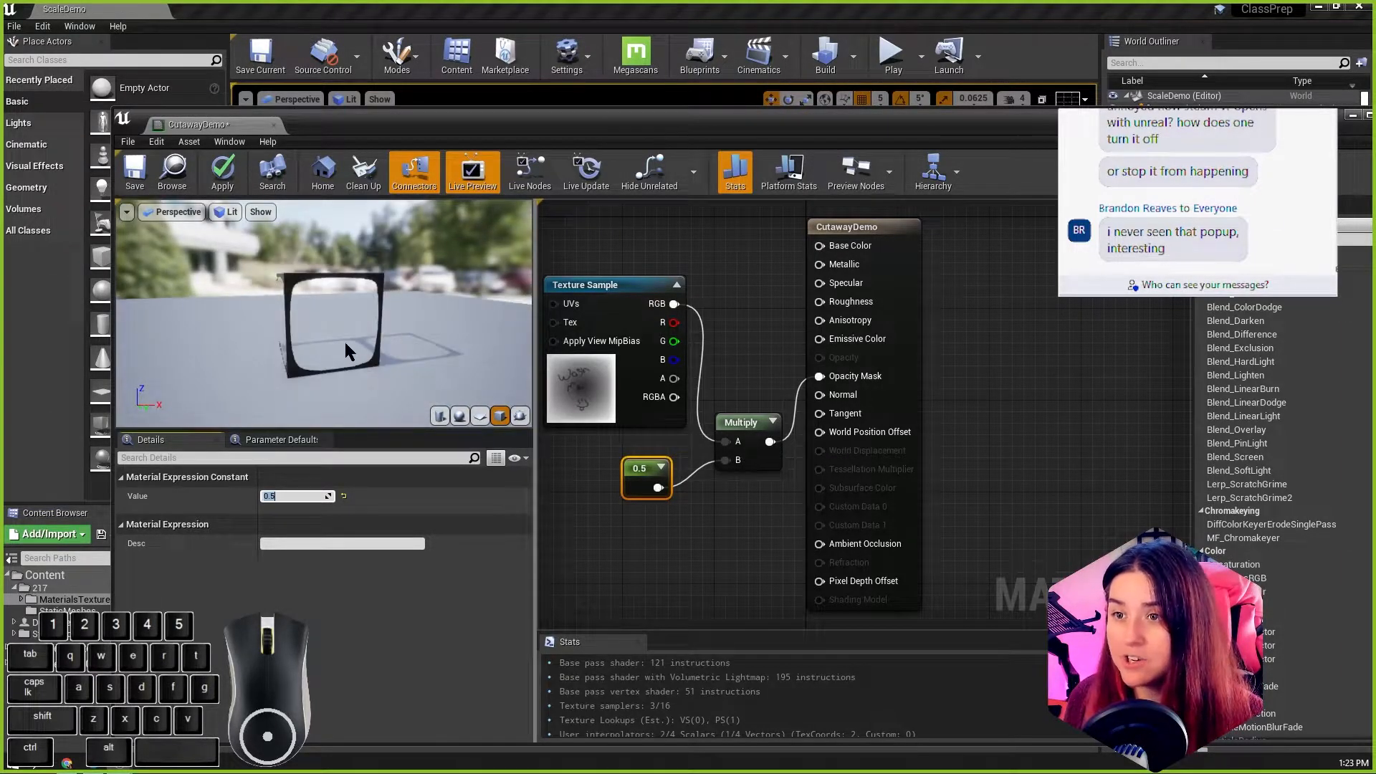
scroll(345, 342, "up", 3)
scroll(363, 285, "up", 2)
left_click_drag(347, 303, 322, 310, "alt")
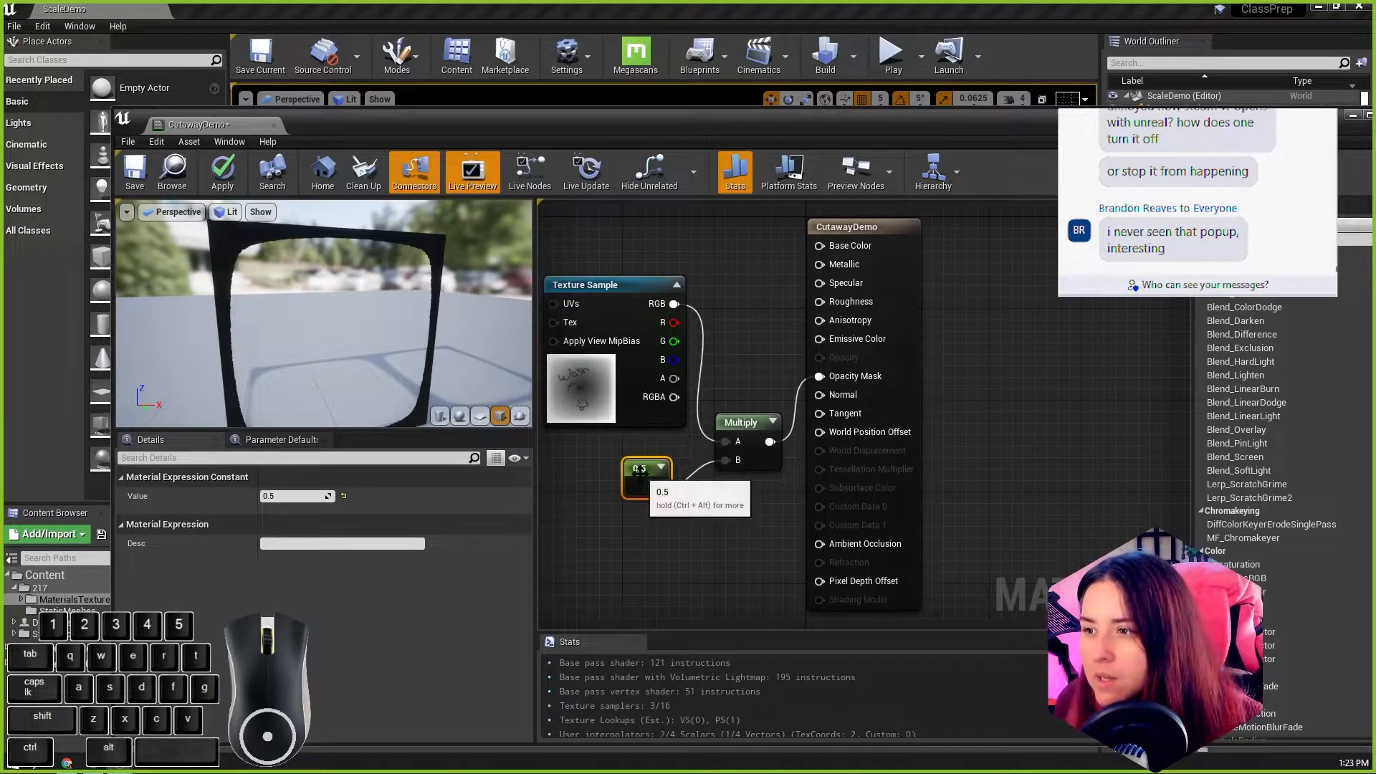
Step: Try a value of 0.25 for the Constant and check the preview cube
left_click_drag(656, 488, 653, 492)
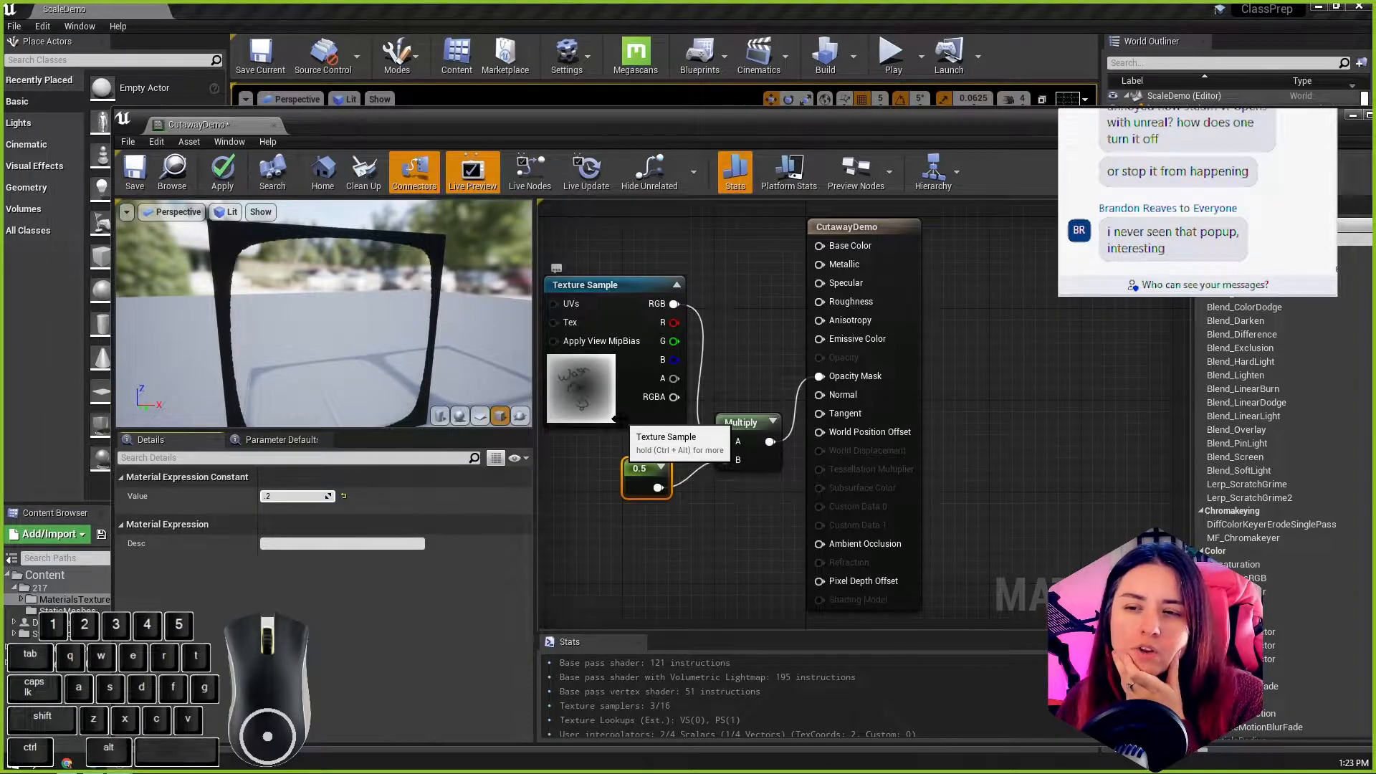
type(".25")
key("Return")
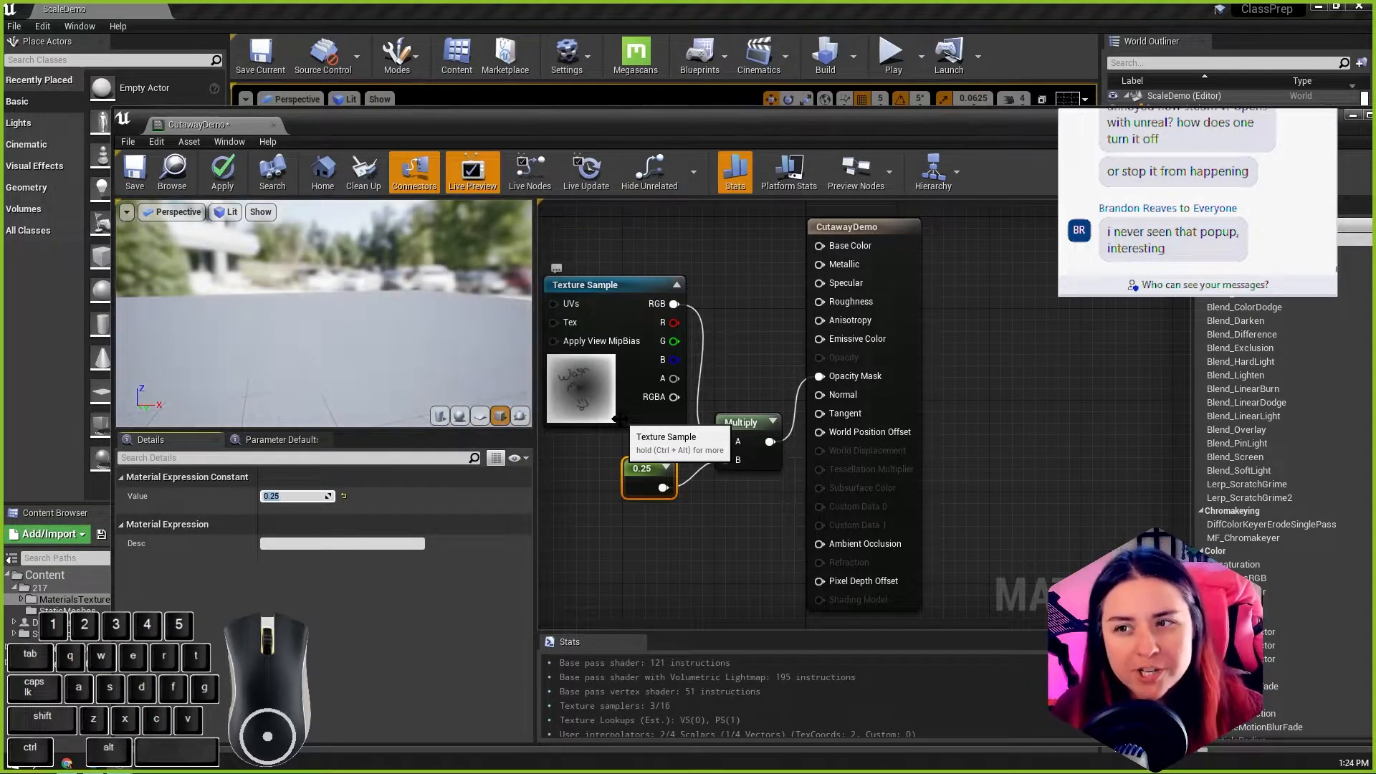
scroll(308, 345, "down", 5)
Step: Try a value of 0.3 for the Constant and look around the preview cube for the mask's effect
left_click(641, 469)
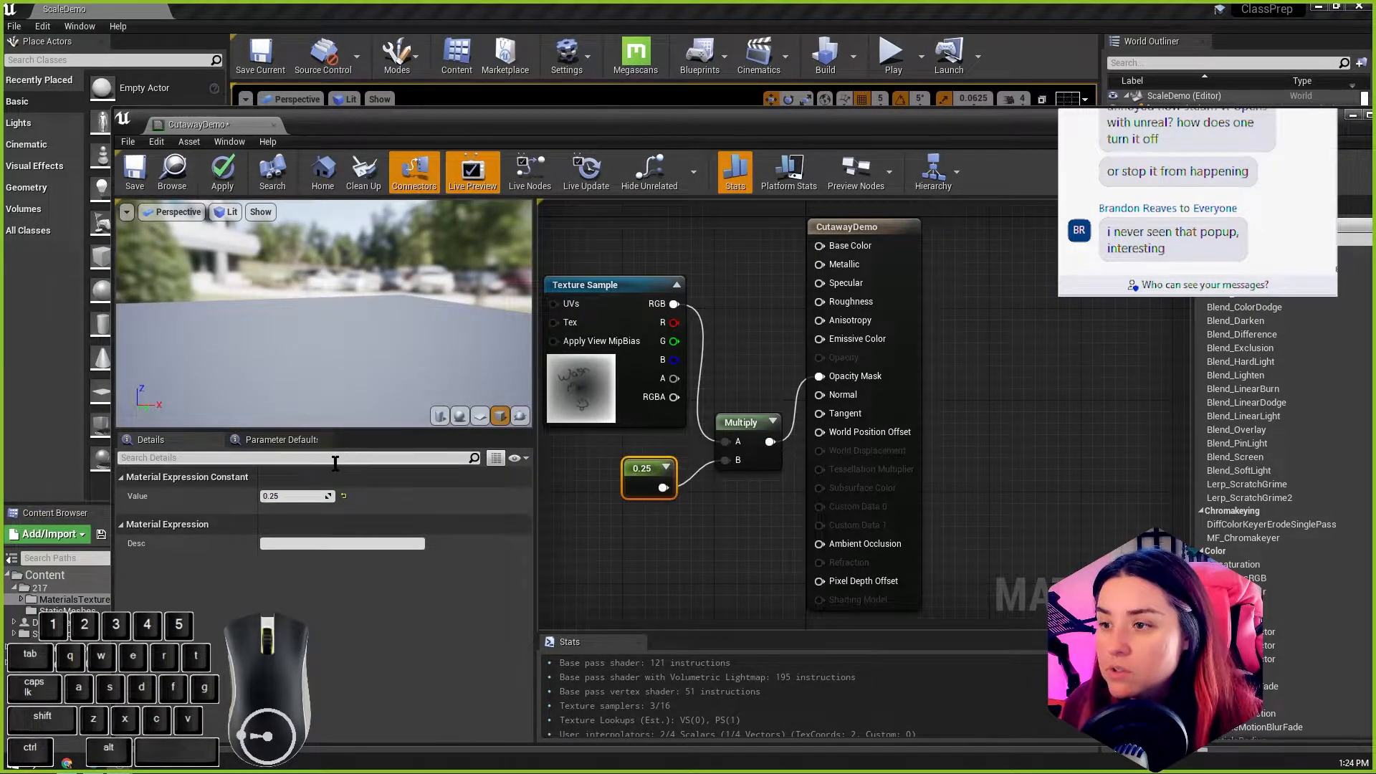
left_click(290, 496)
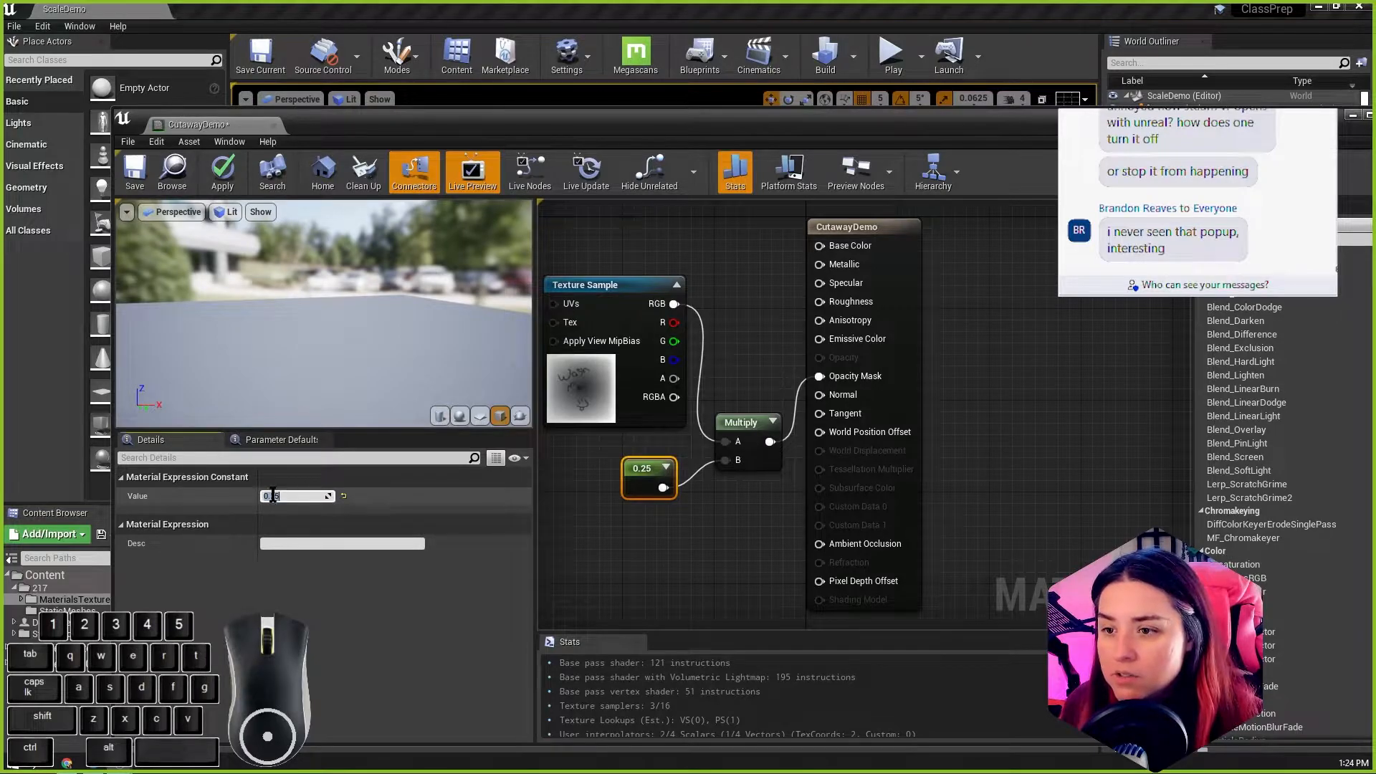
type("0.3")
key("Return")
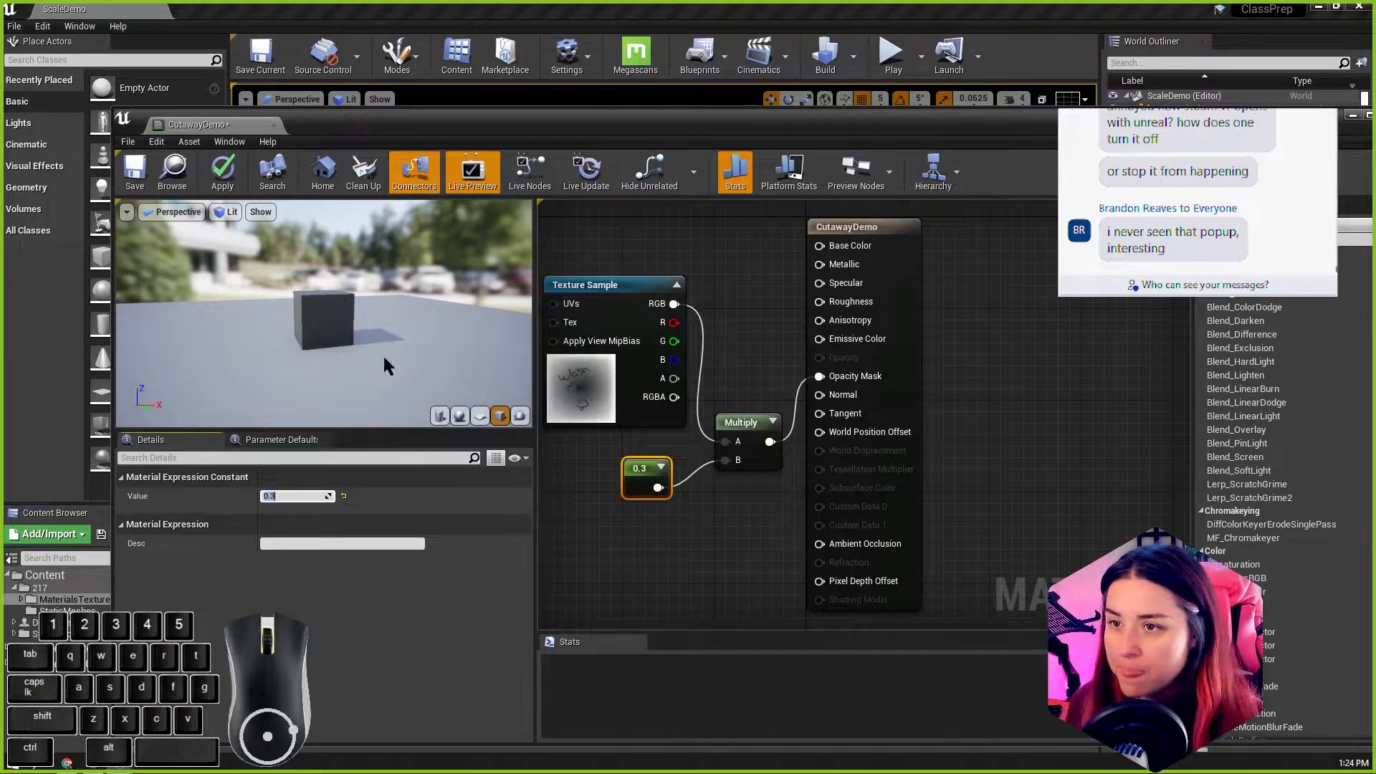
scroll(317, 325, "up", 5)
left_click_drag(317, 337, 154, 297)
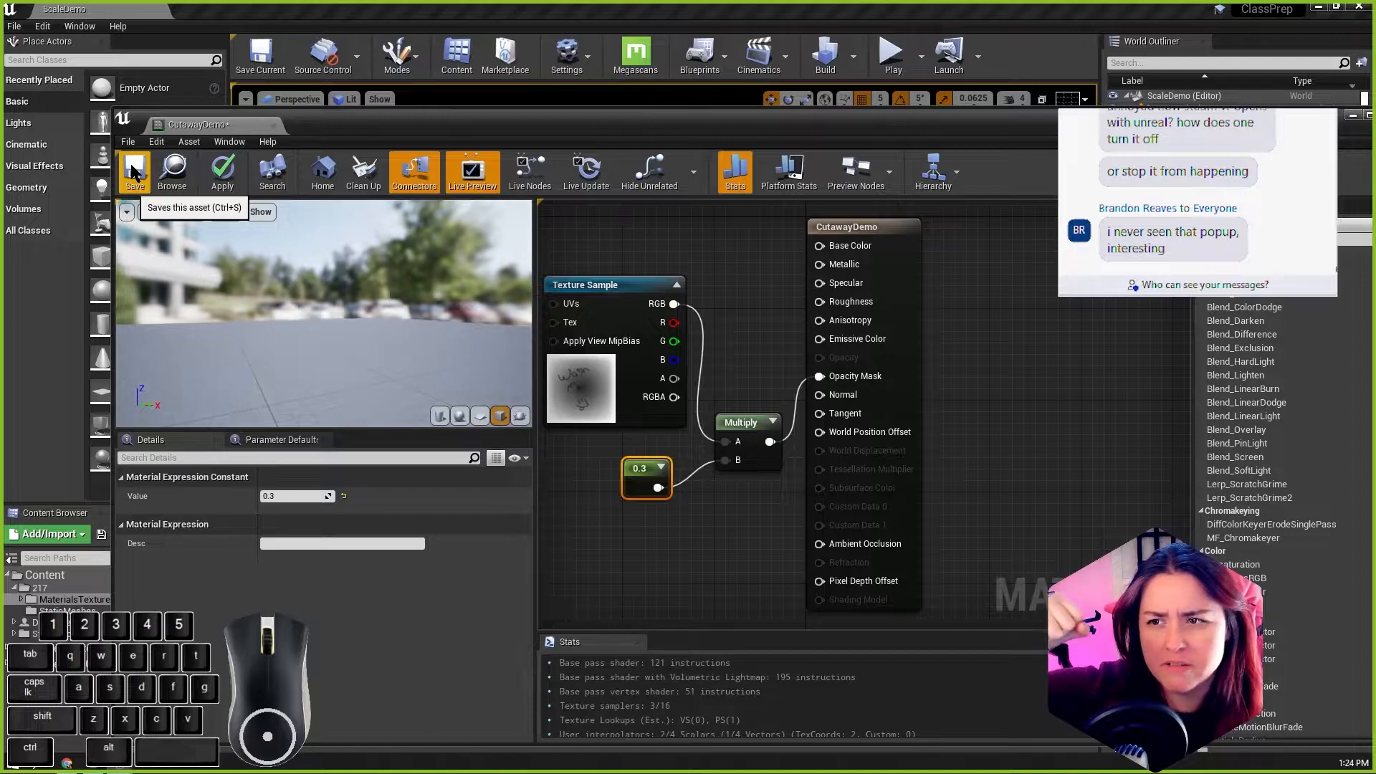
Step: Return the Constant to 0.5 and inspect the preview cube's frame from another side
left_click(280, 496)
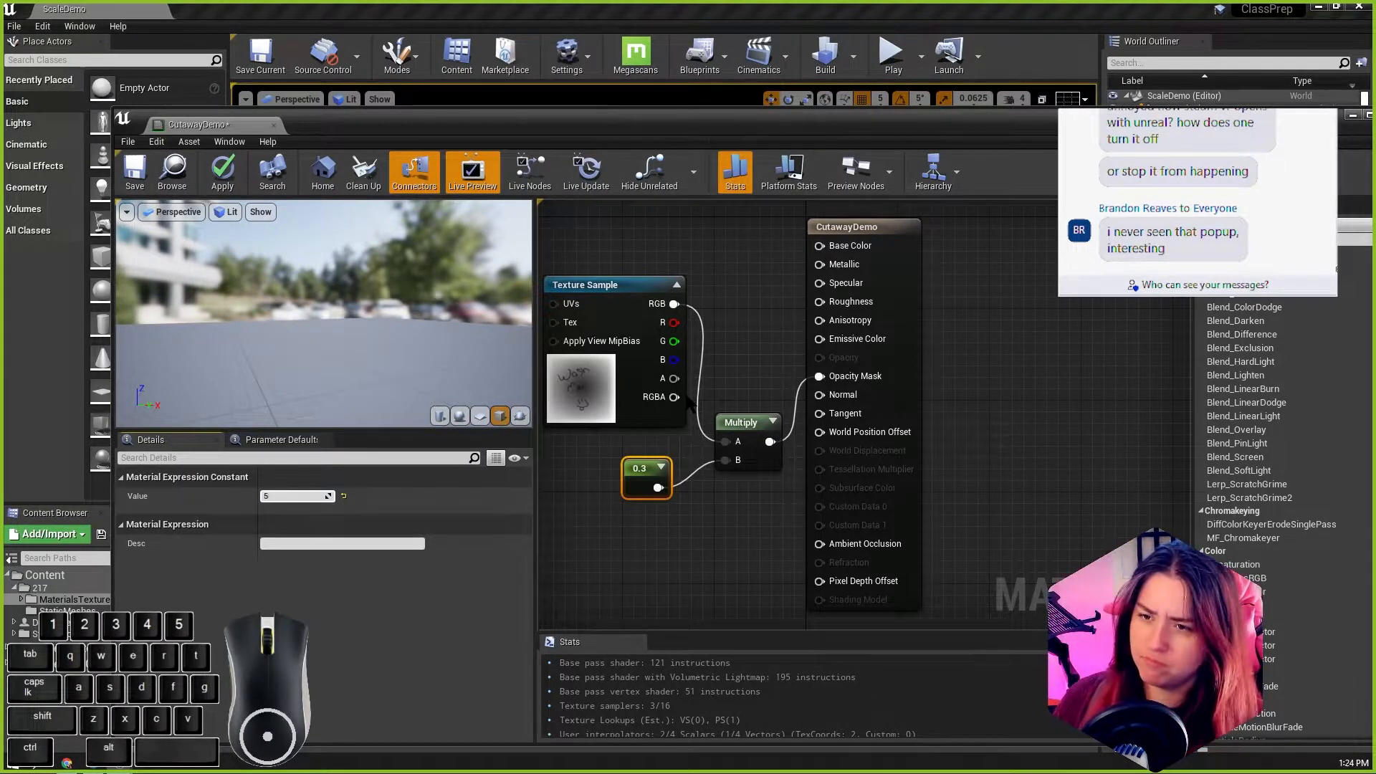
type("0.5")
key("Return")
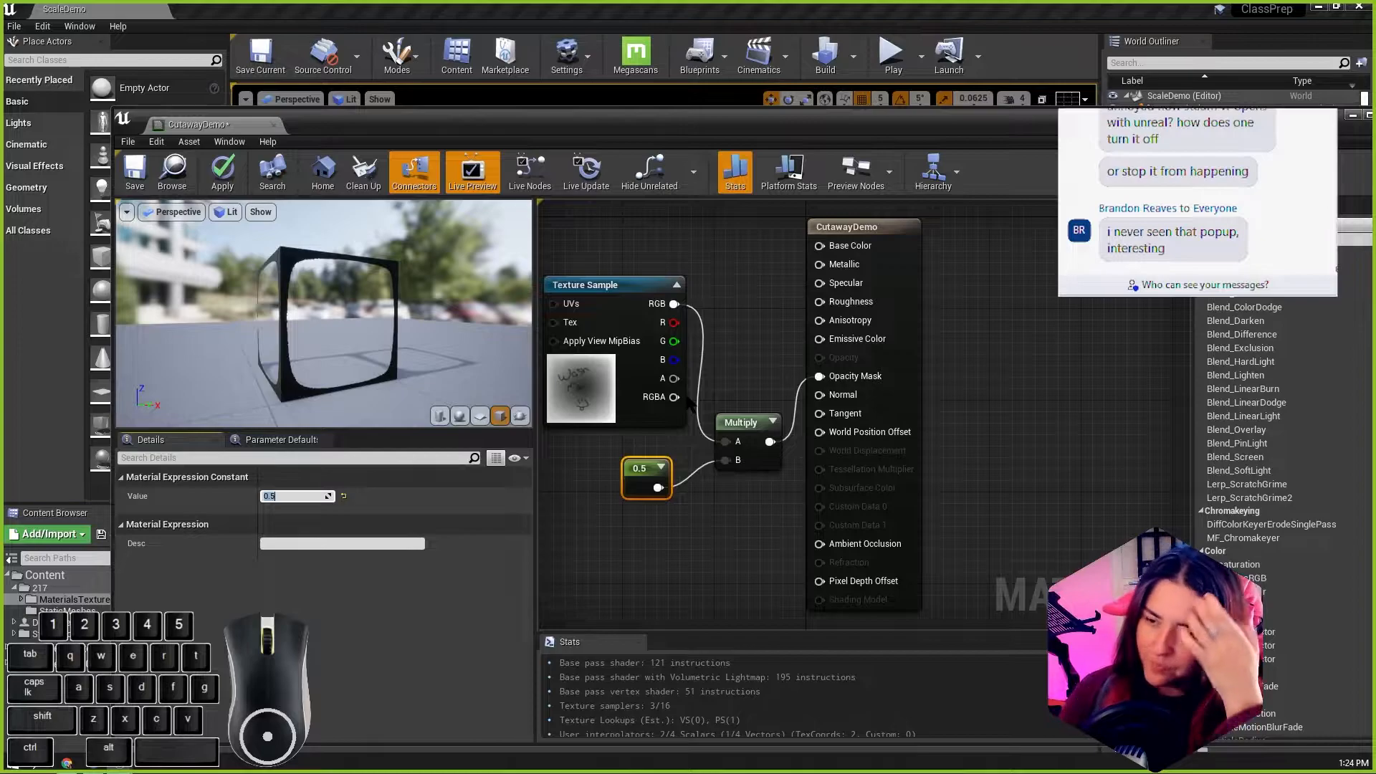
scroll(378, 348, "up", 2)
left_click_drag(378, 348, 315, 251, "alt")
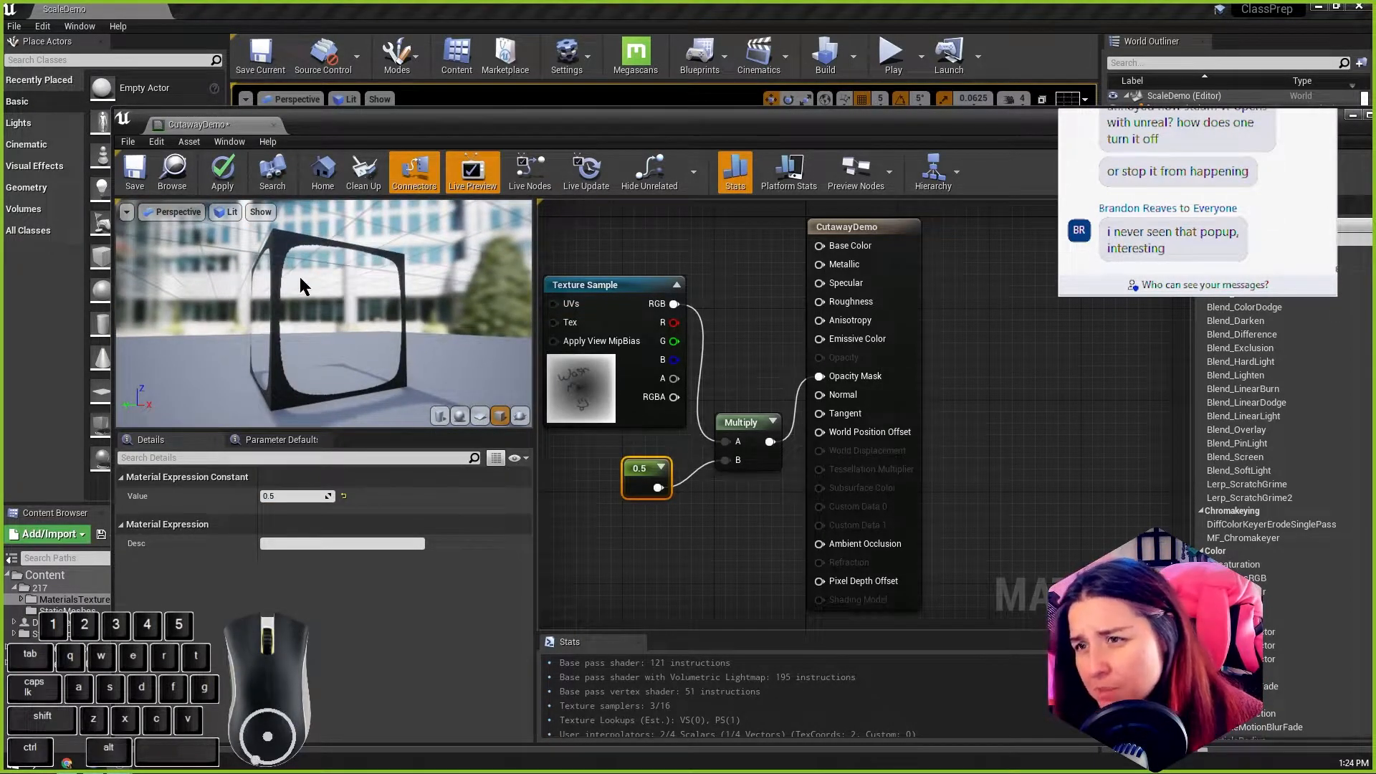
Step: Reconnect the Texture Sample's RGB output directly to Opacity Mask, and delete the Multiply and 0.5 Constant nodes
left_click_drag(1204, 123, 1198, 175)
left_click_drag(667, 356, 812, 440)
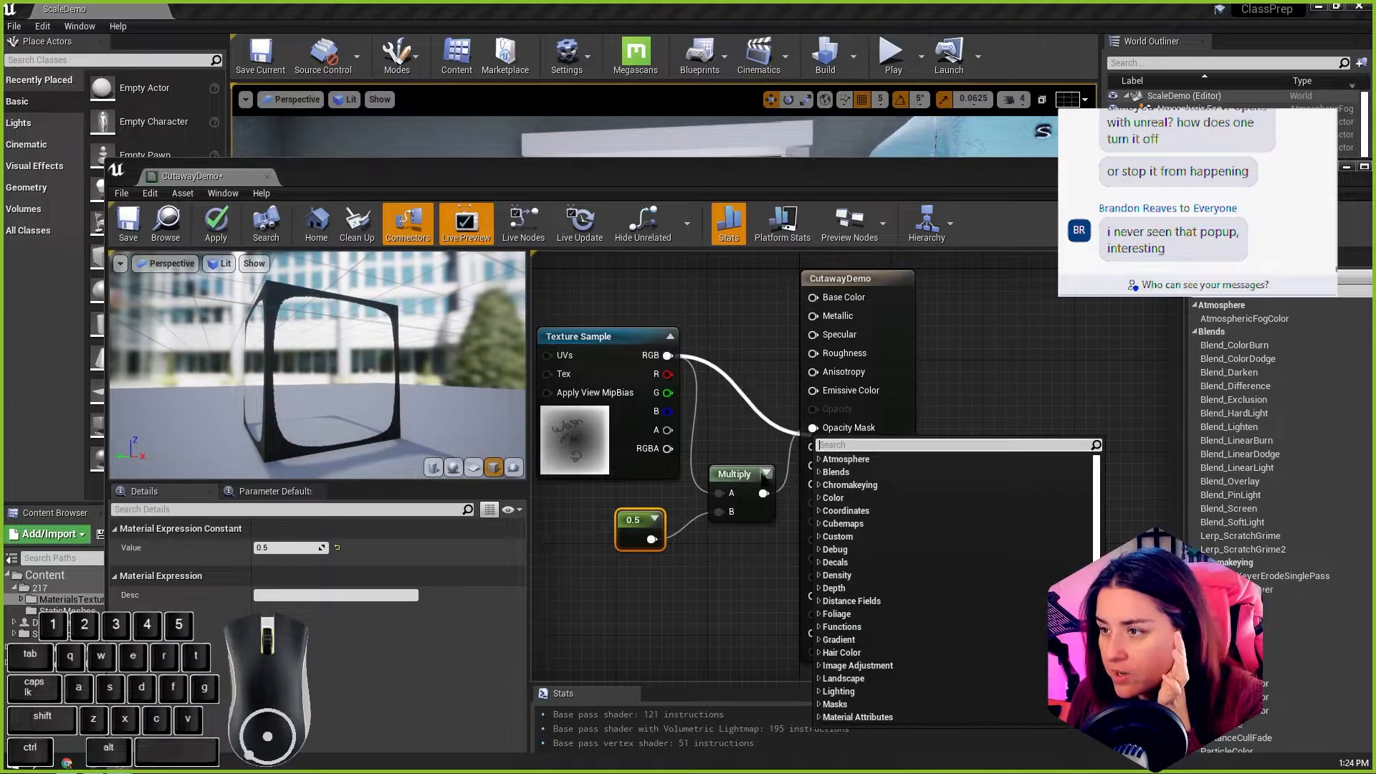
left_click(751, 470)
left_click_drag(667, 355, 812, 428)
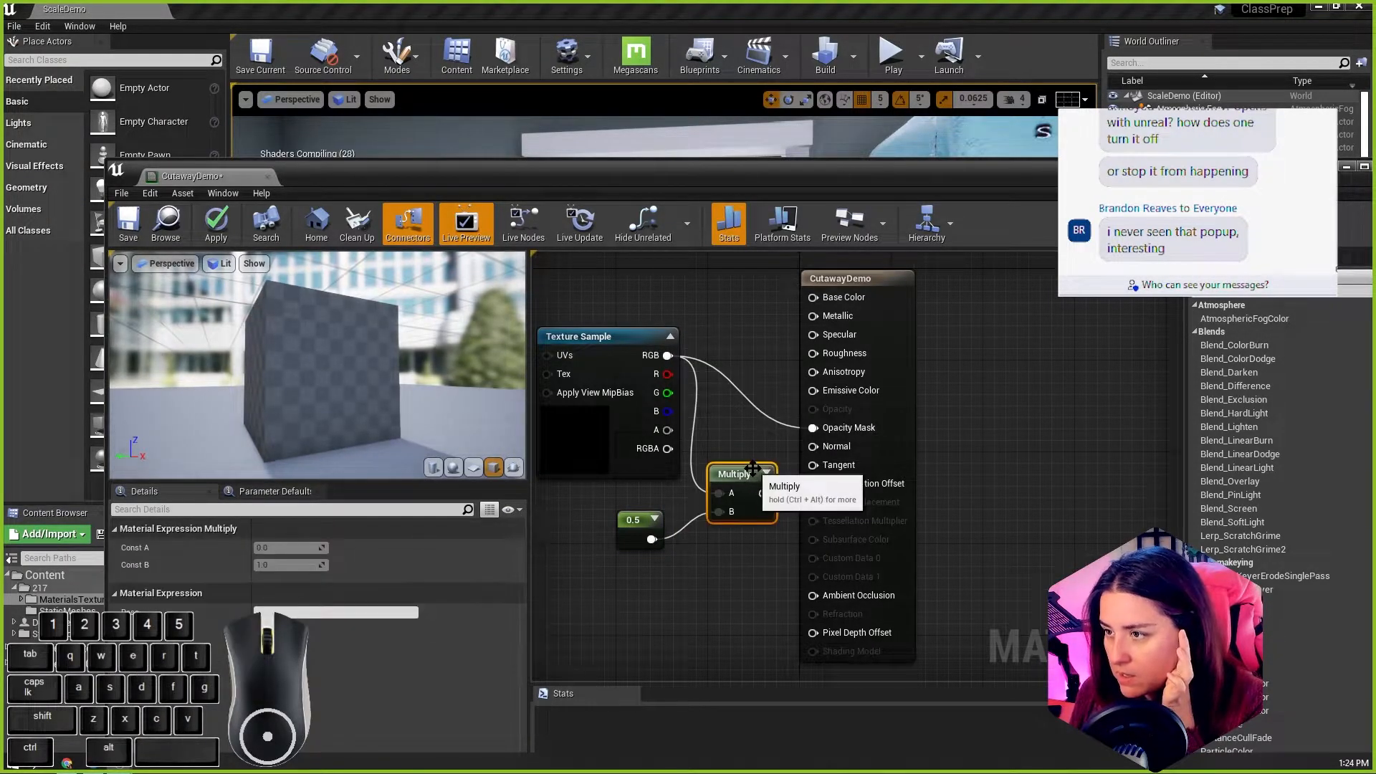
key("Delete")
left_click(622, 531)
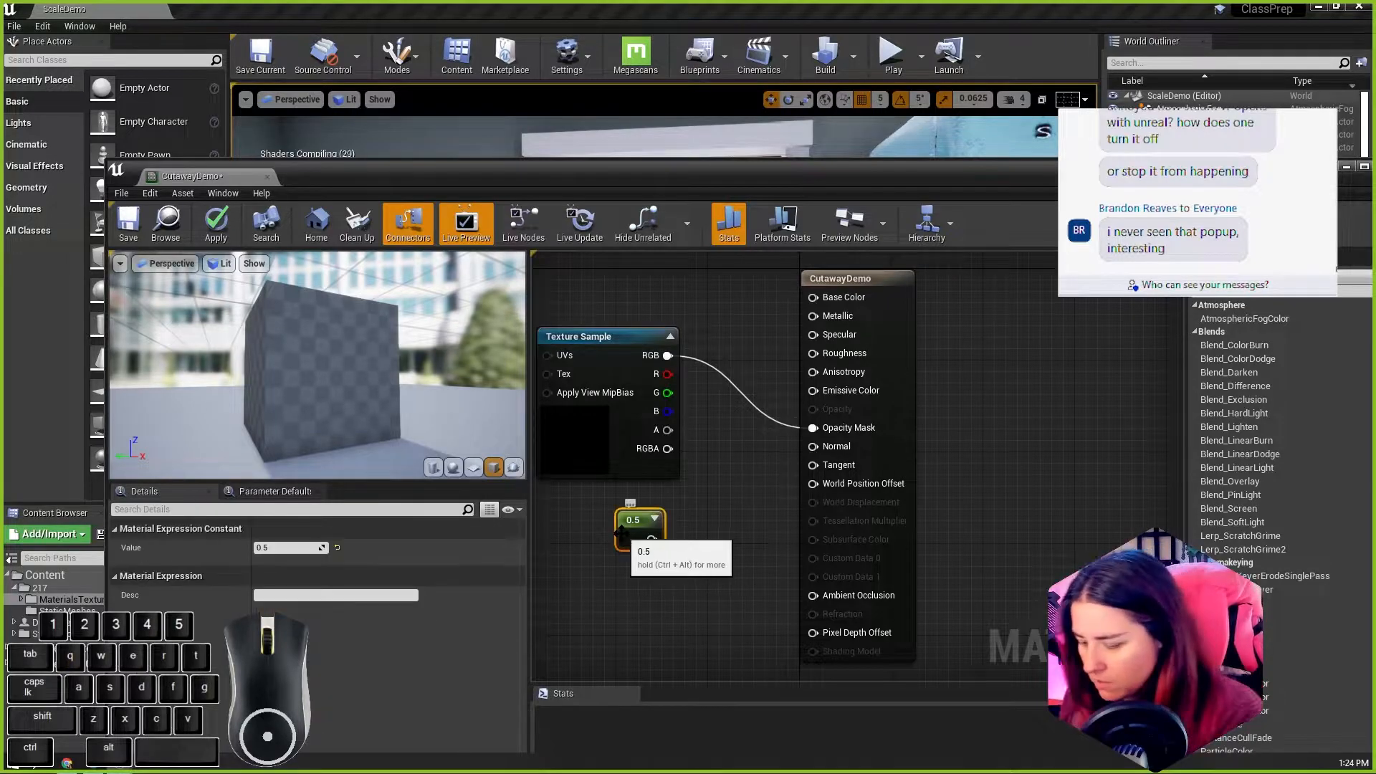
key("Delete")
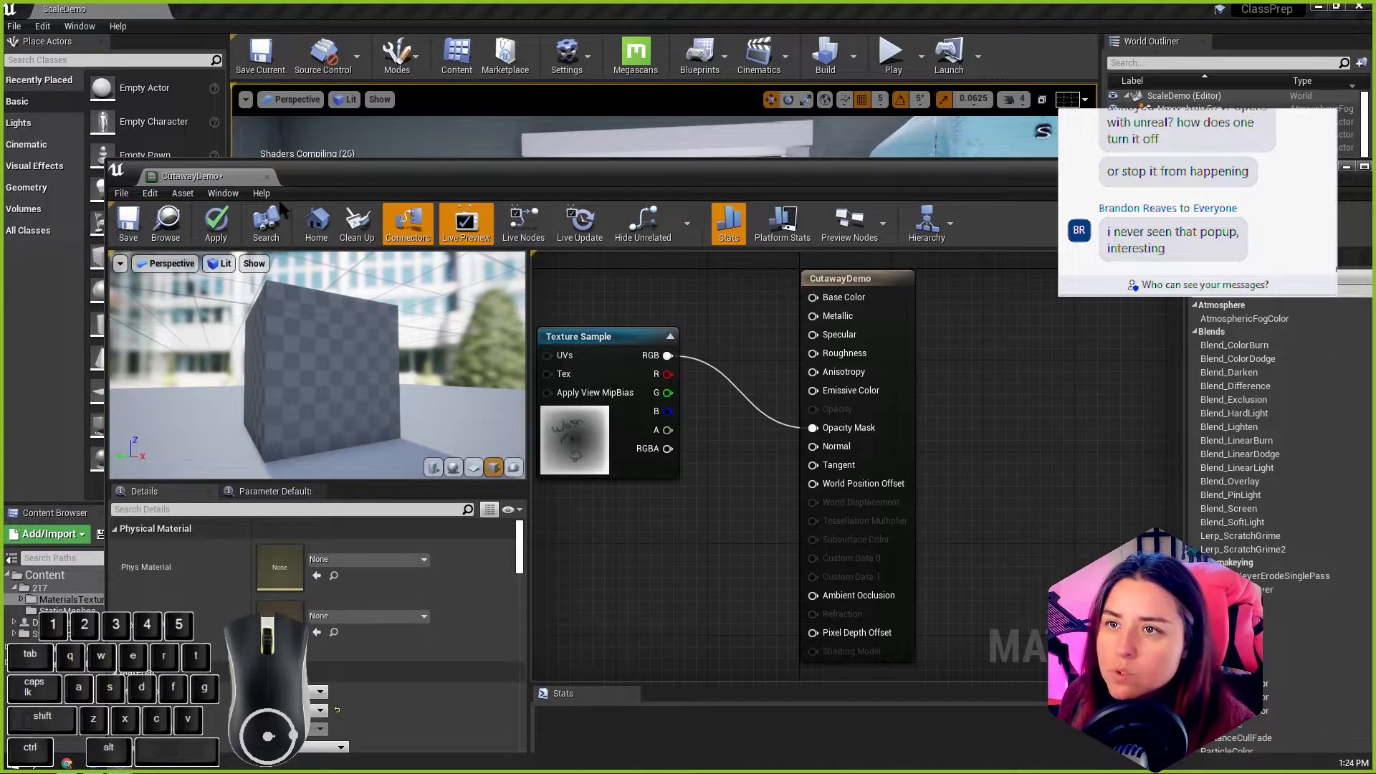
Step: Dock the CutawayDemo editor beside the ScaleDemo level and open the WindowMask texture to review its Adjustments settings
left_click_drag(224, 177, 364, 9)
left_click(145, 11)
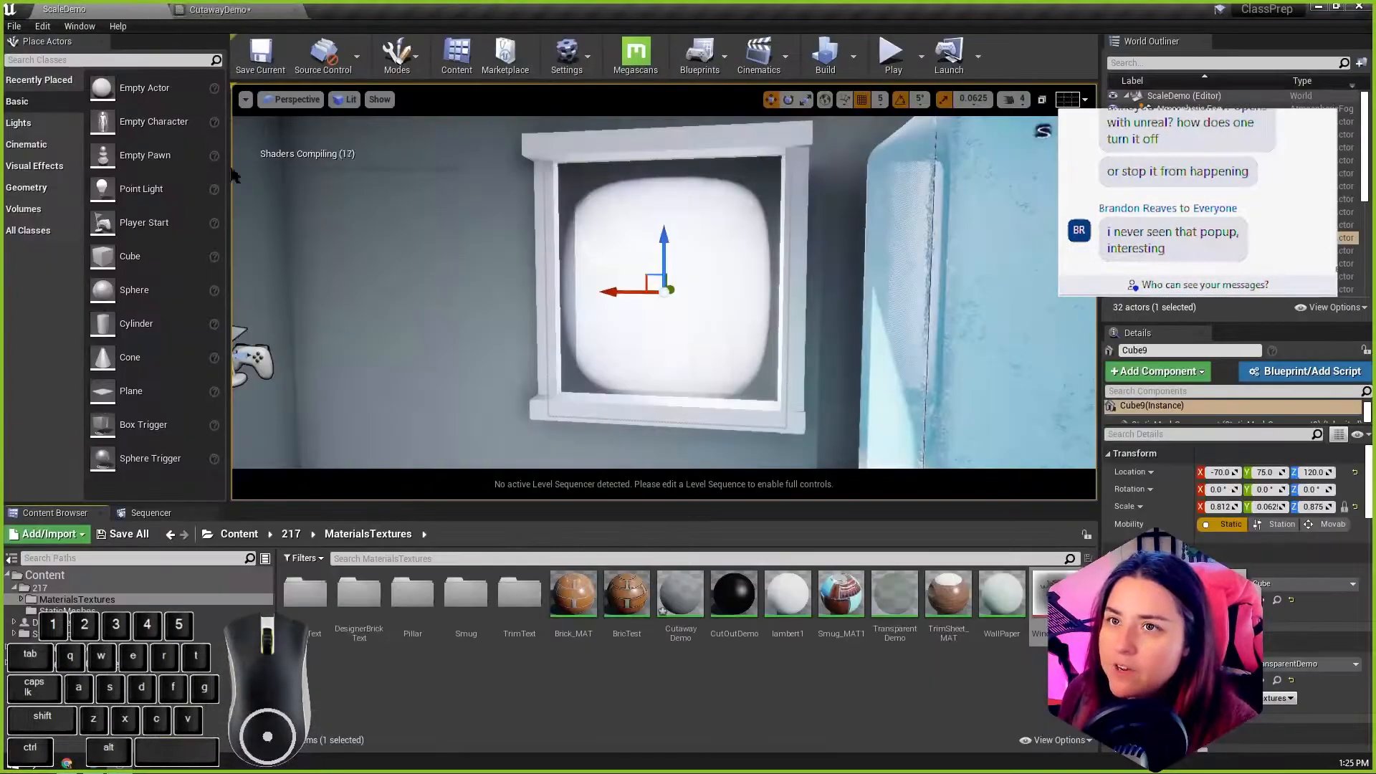
double_click(1045, 606)
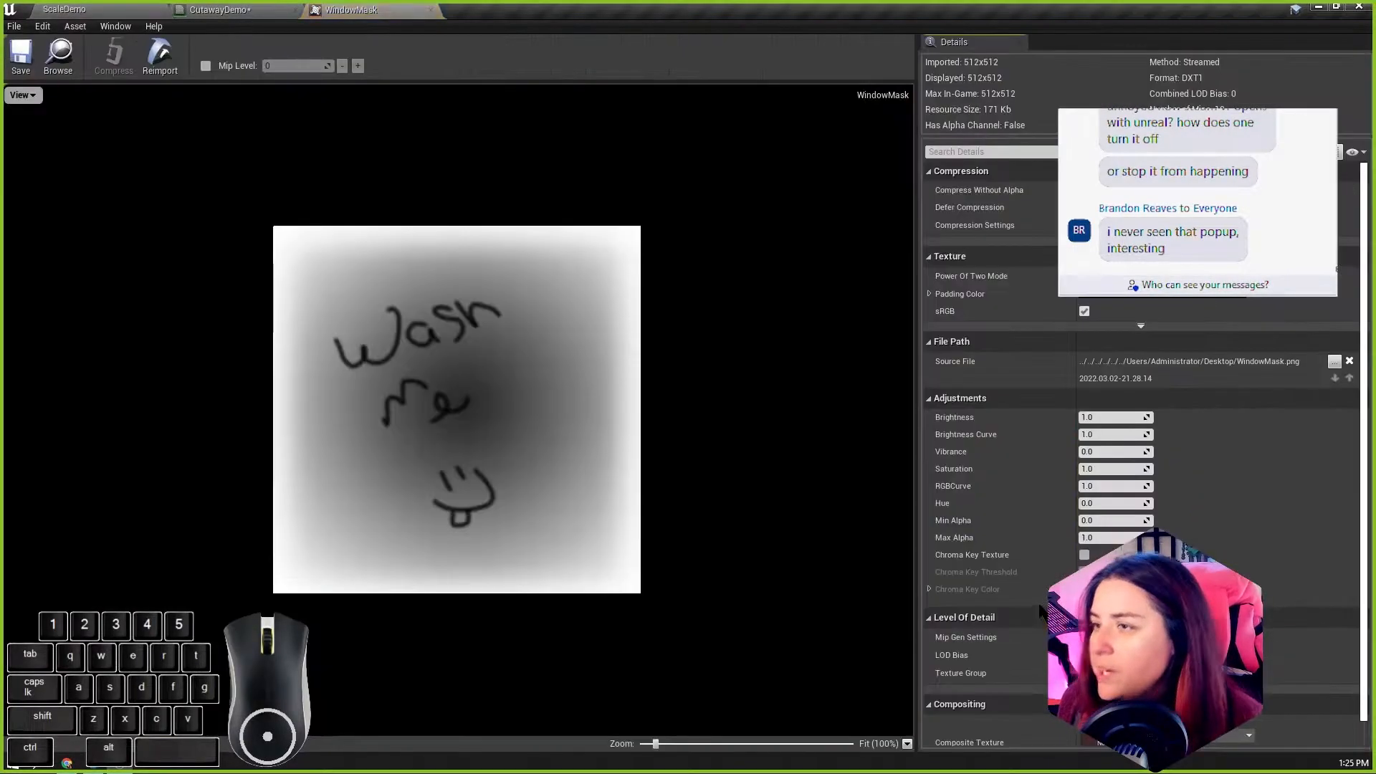
scroll(1015, 385, "down", 1)
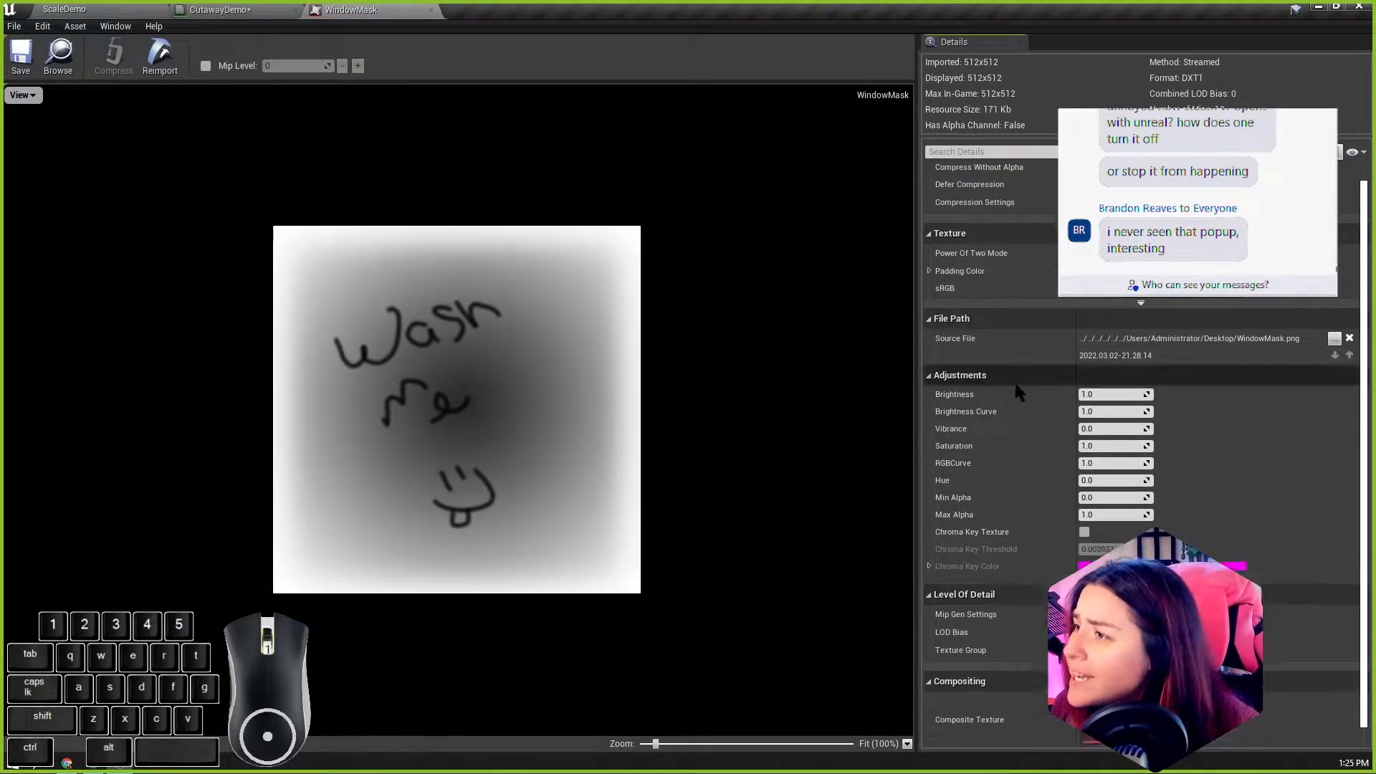
Step: Try raising WindowMask's Brightness Curve to about 2.84 and check the window in the ScaleDemo level
scroll(1015, 385, "down", 1)
left_click(1099, 399)
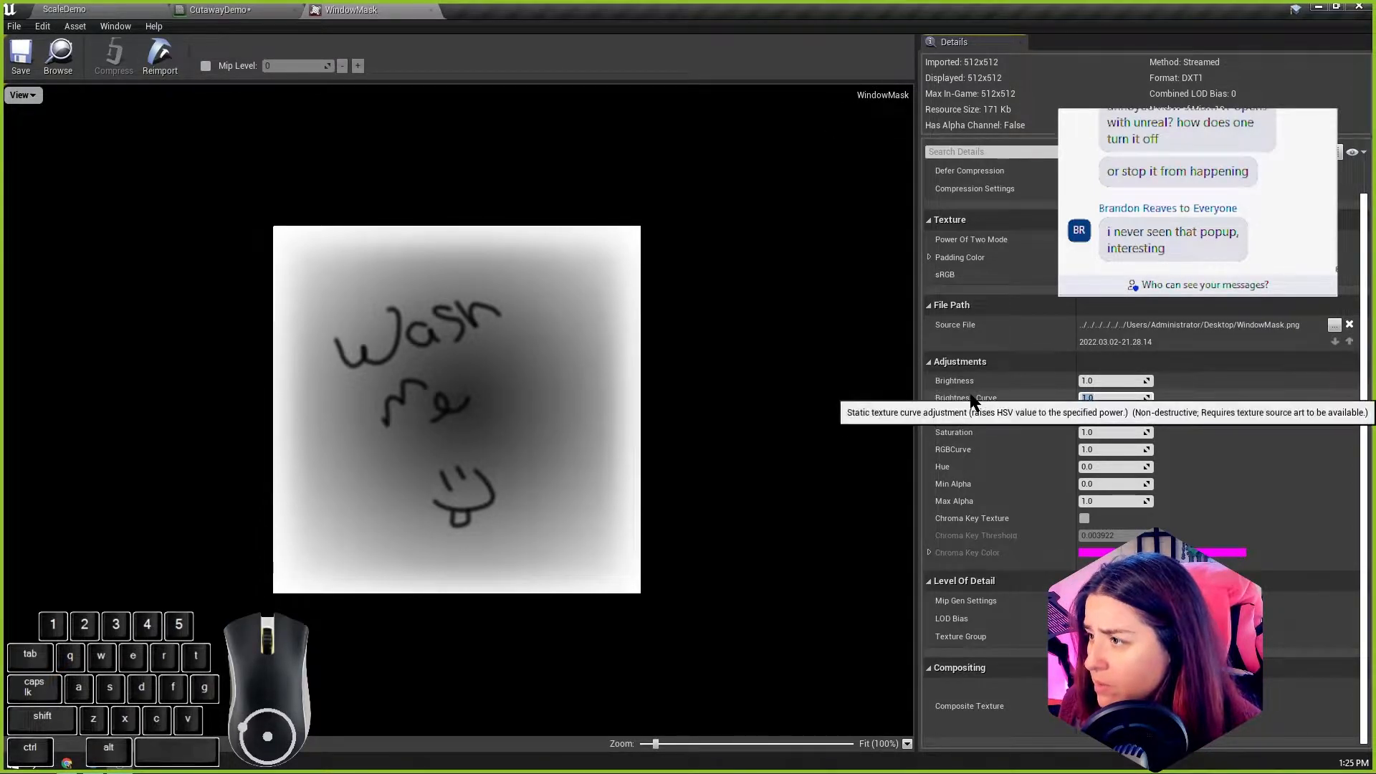
left_click(1131, 399)
left_click(1150, 398)
left_click_drag(1149, 399, 1189, 398)
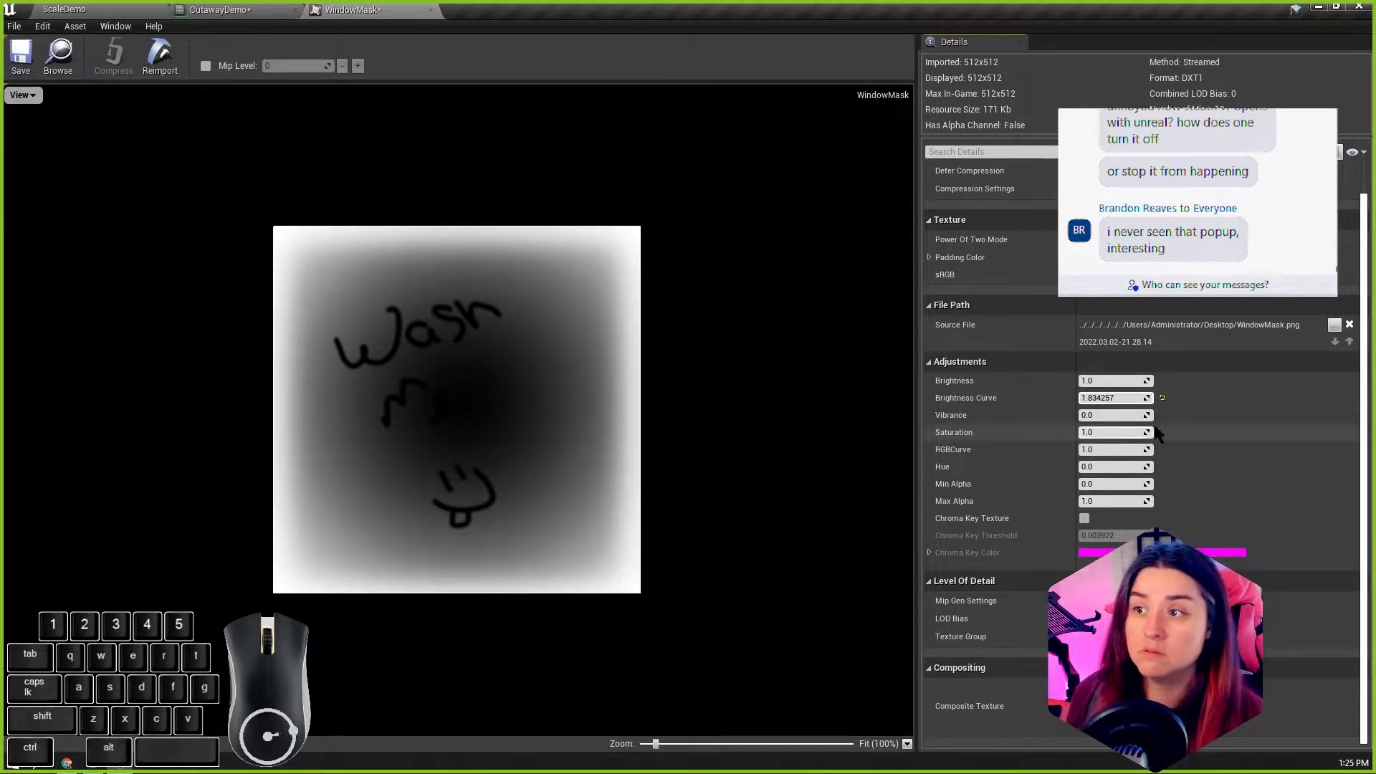
left_click_drag(1147, 398, 1183, 398)
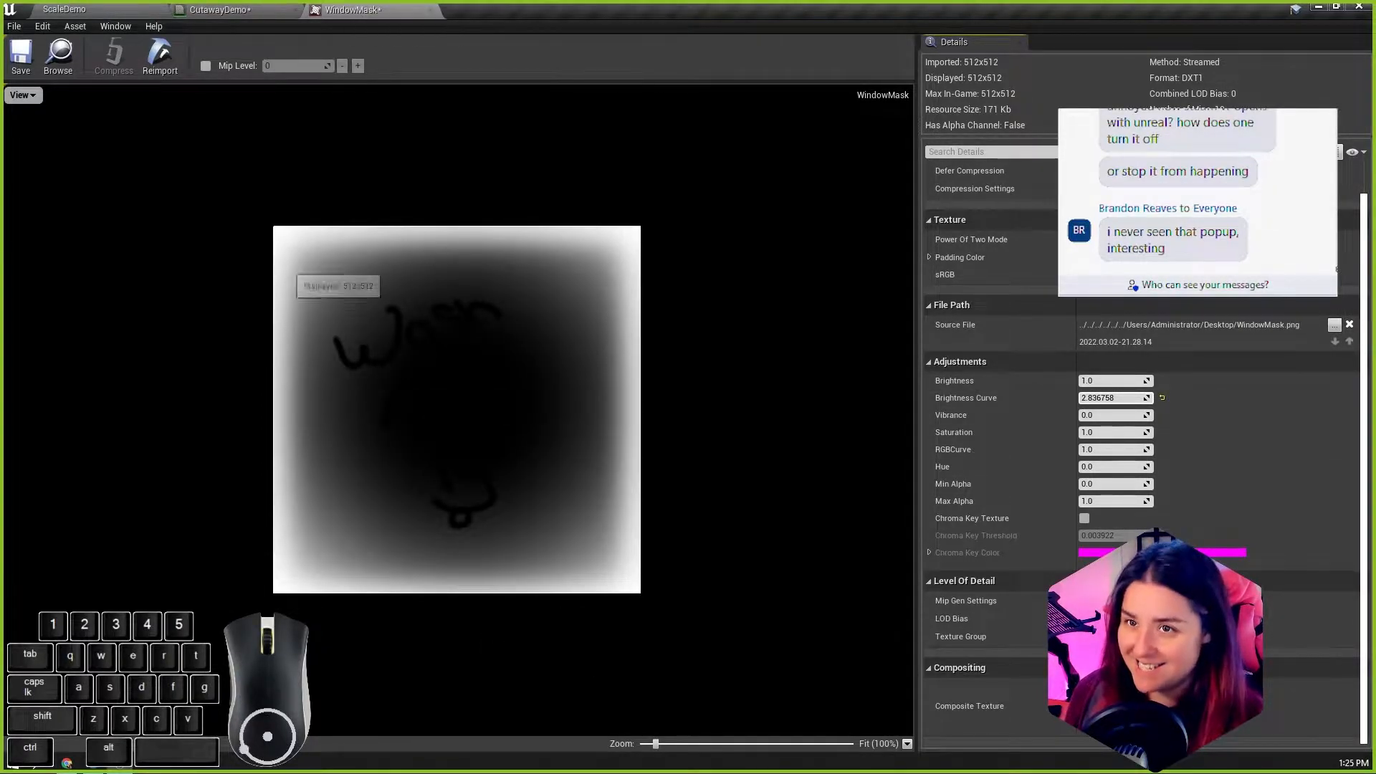
left_click(110, 16)
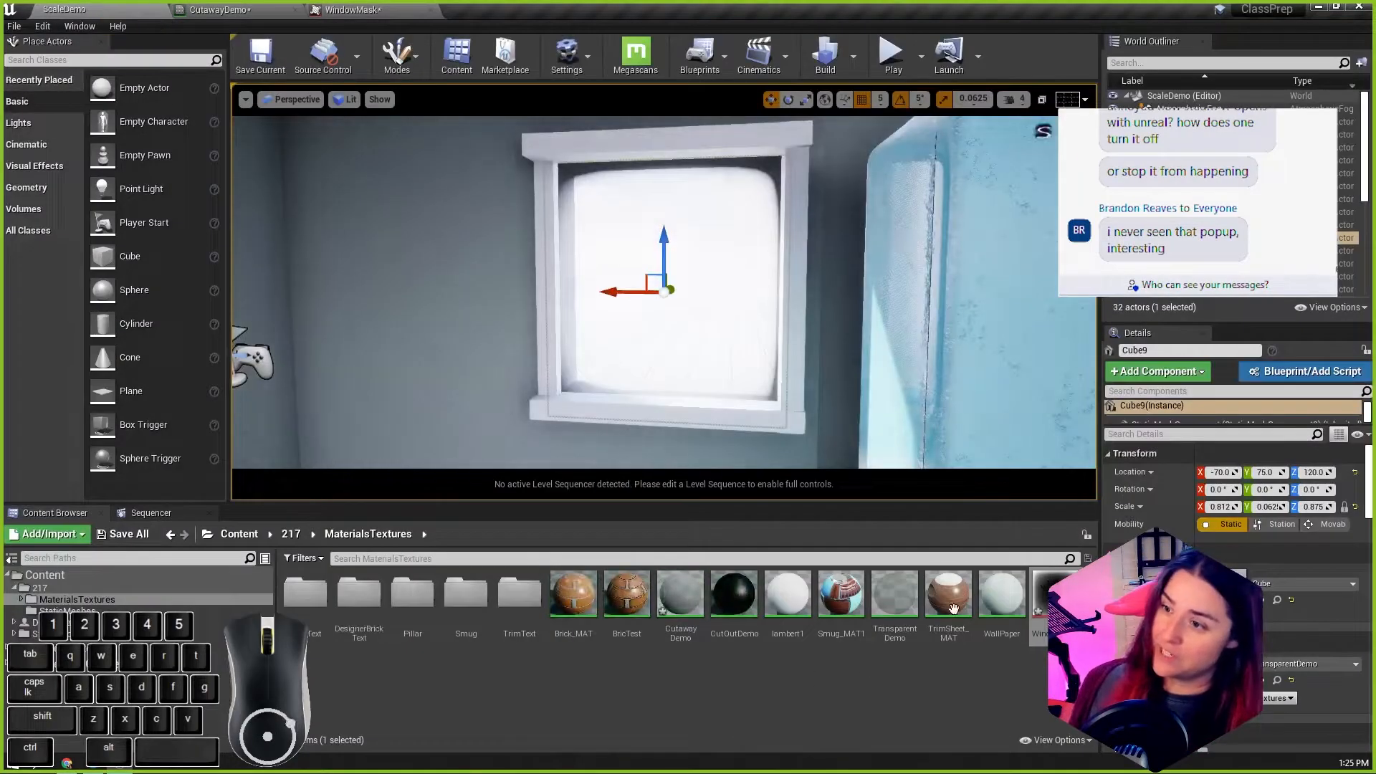
left_click(353, 10)
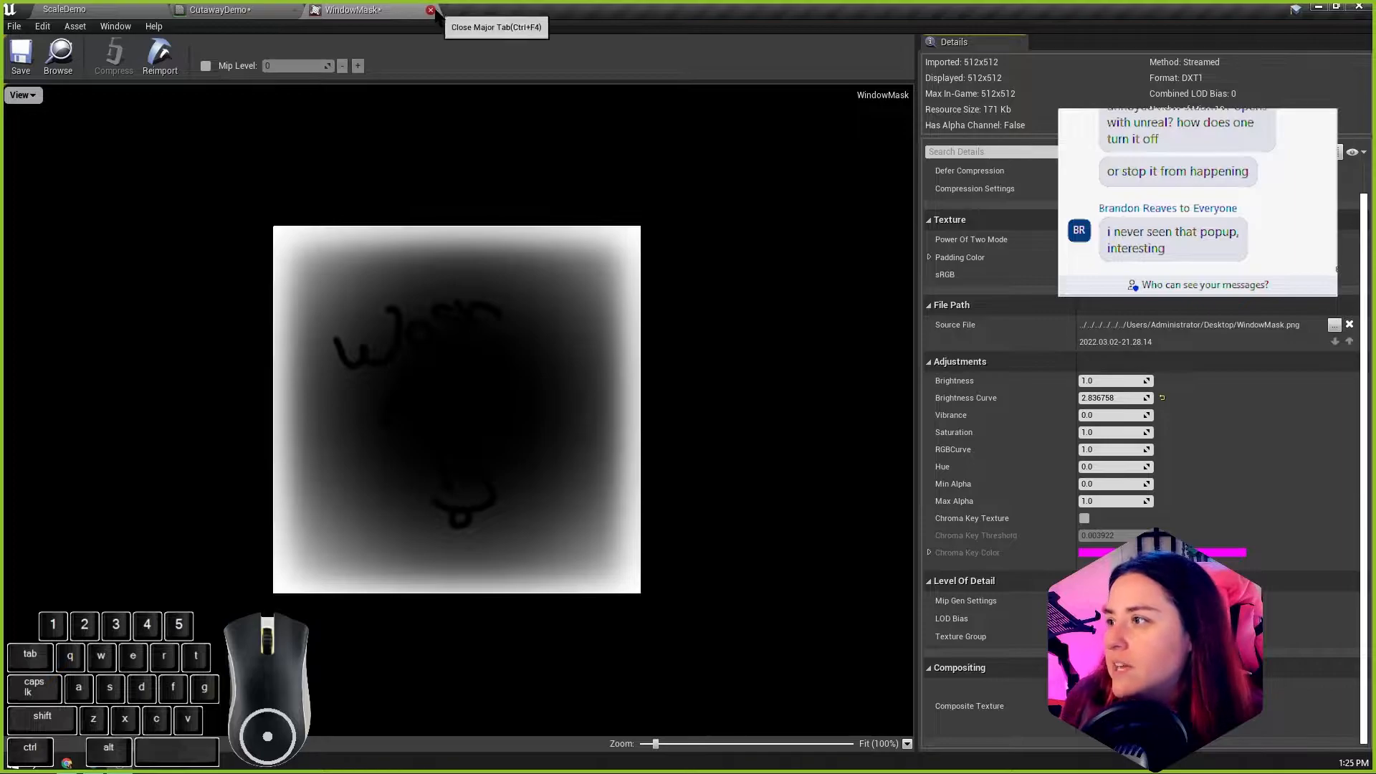
Step: Reset WindowMask's Brightness Curve to 1.0, and close the texture to return to the CutawayDemo material graph
left_click(1161, 398)
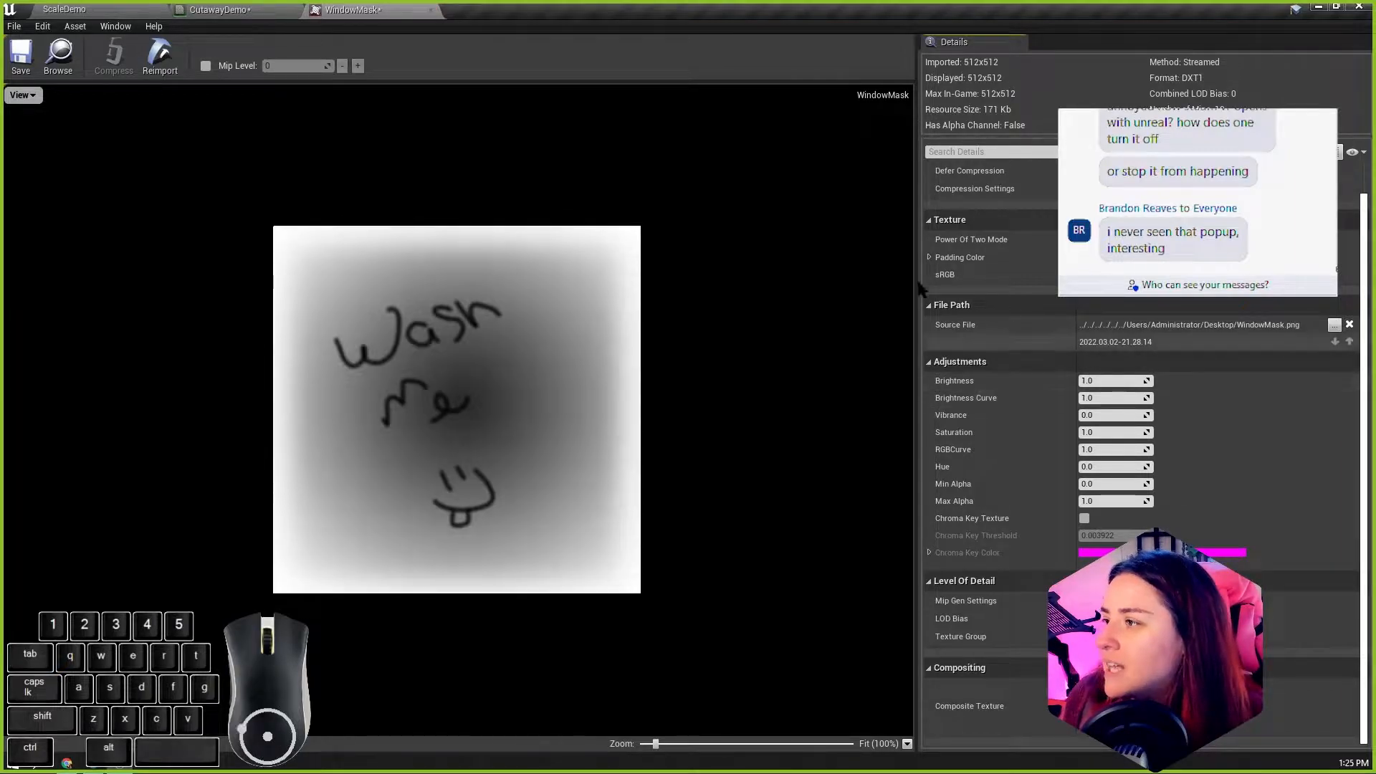
left_click(430, 10)
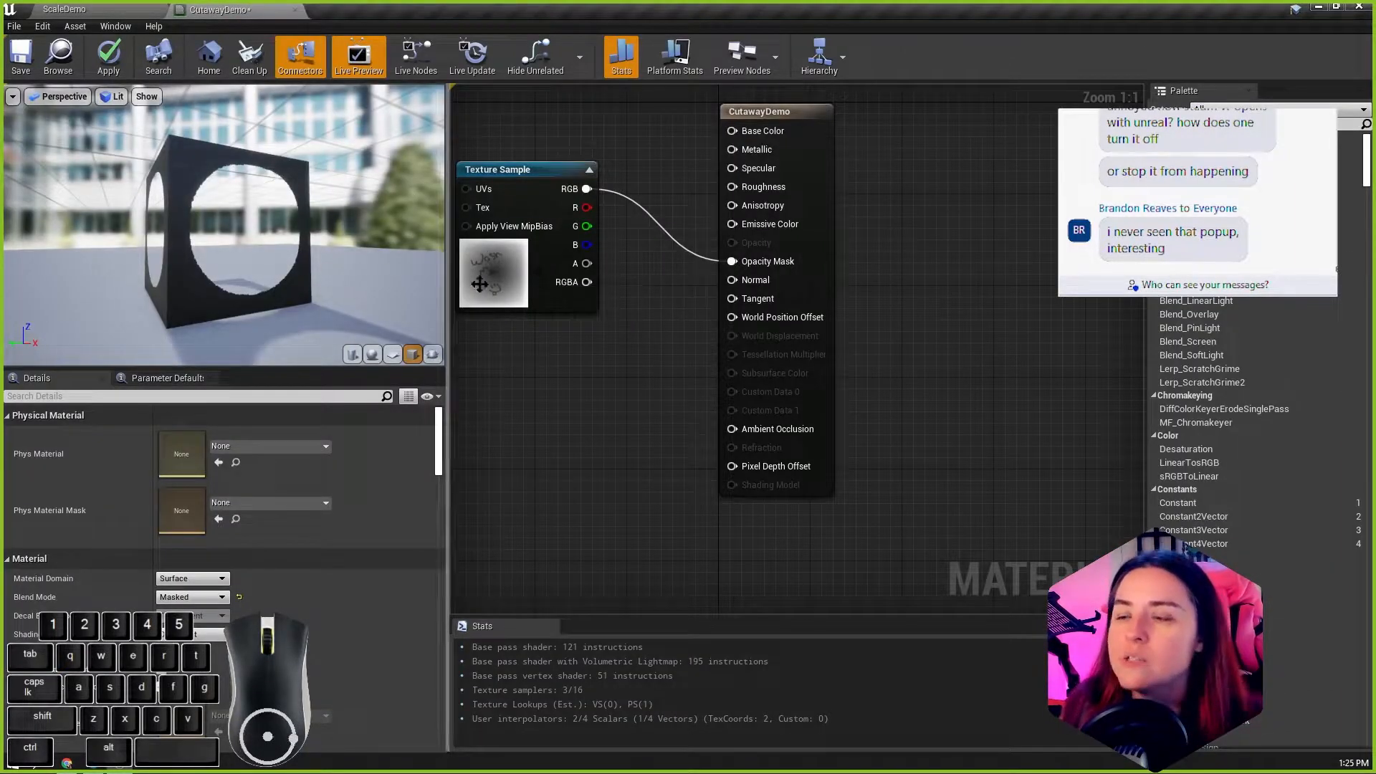
left_click_drag(198, 247, 227, 247)
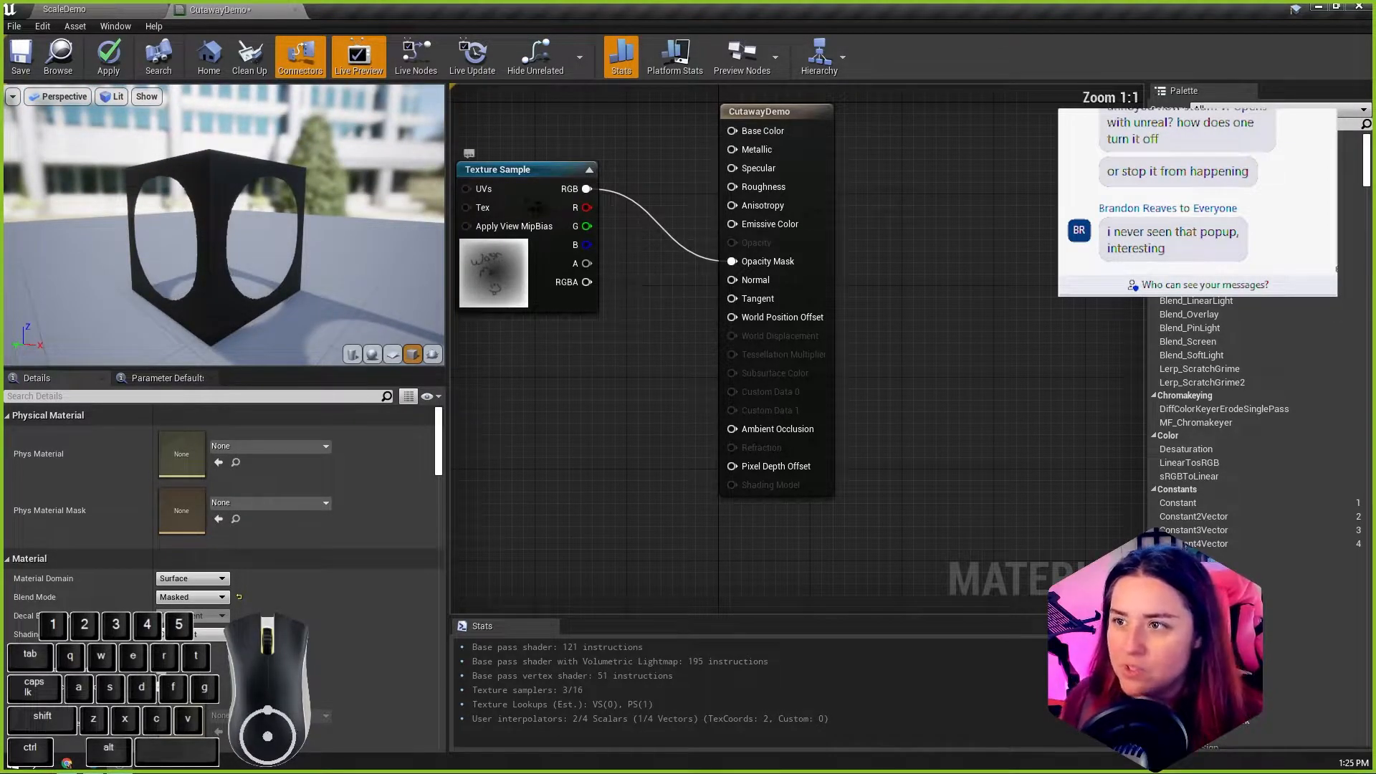
left_click_drag(534, 184, 553, 179)
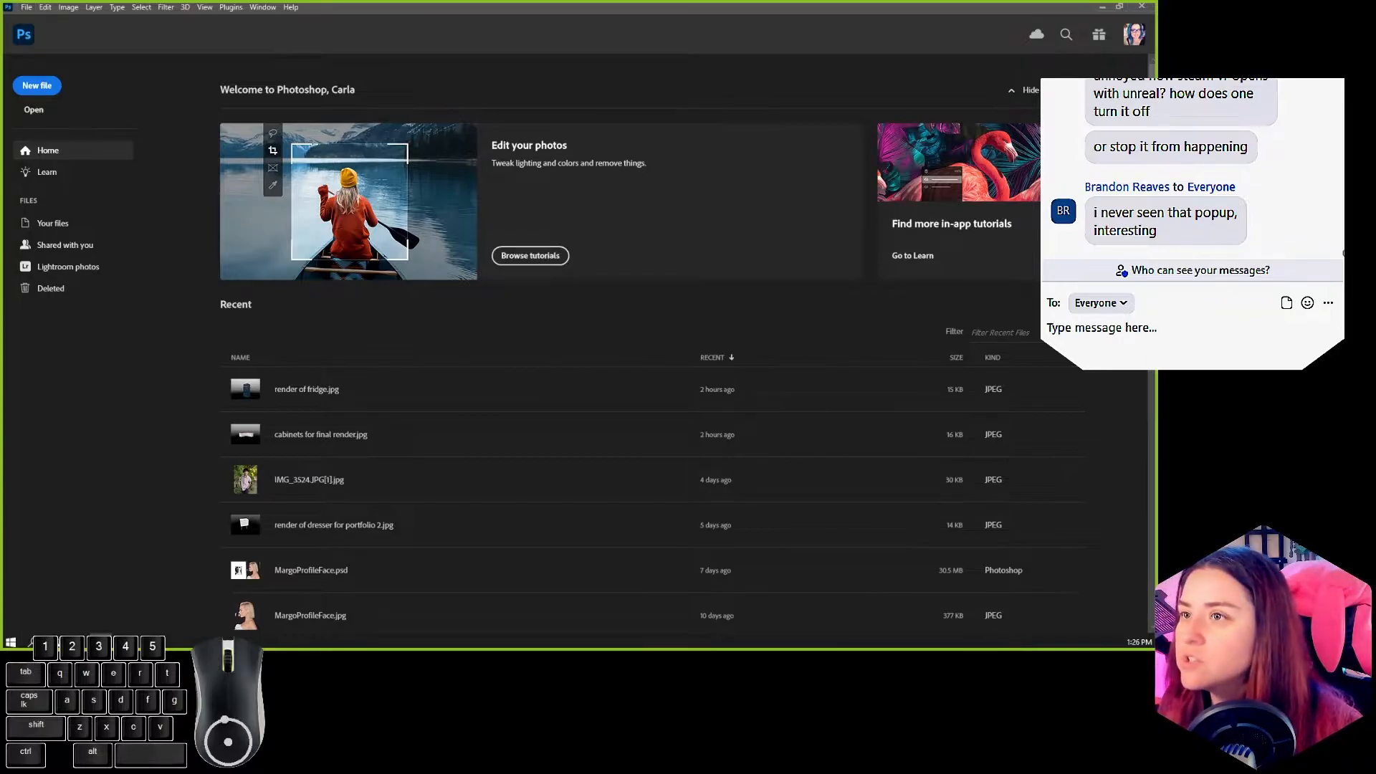
Step: Switch to Photoshop, create a new square document, and fill its background with black using the Paint Bucket
left_click(36, 86)
double_click(340, 179)
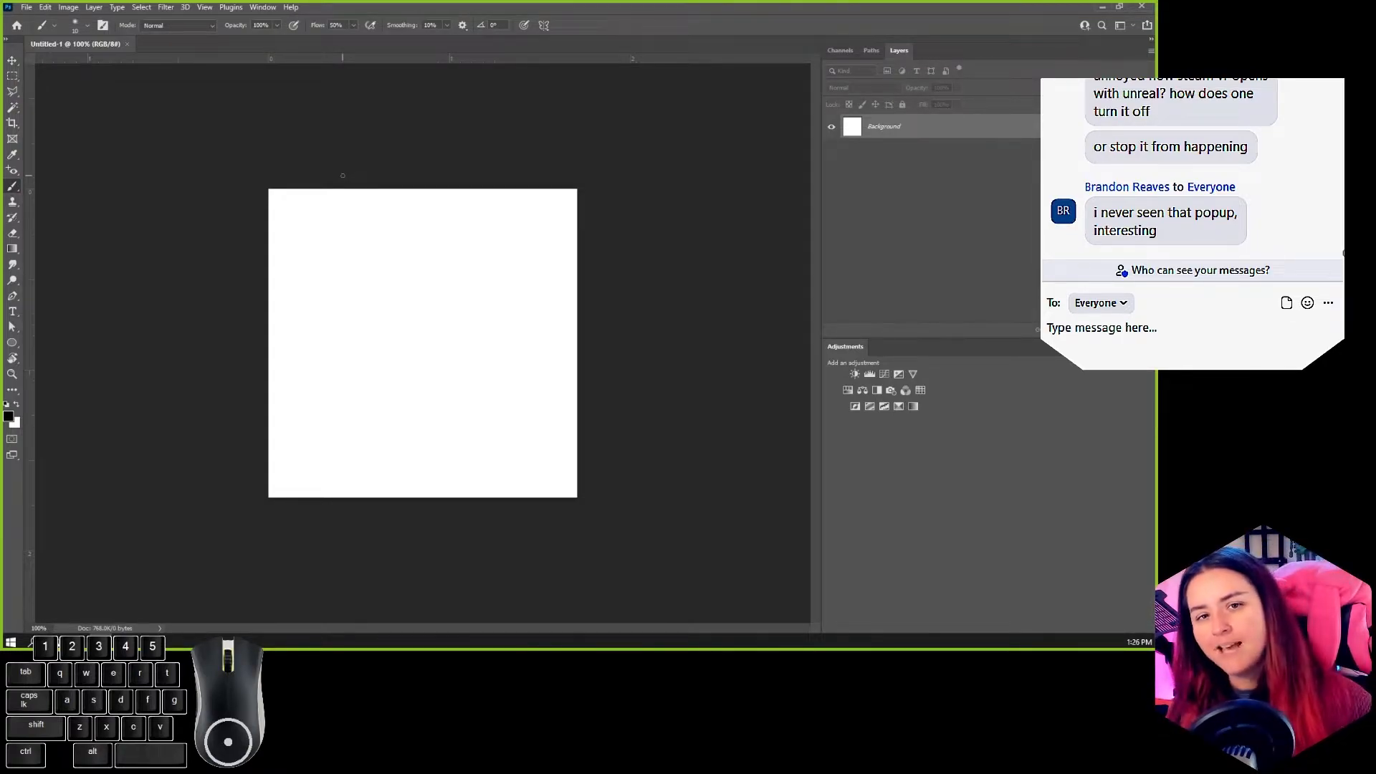
key("i")
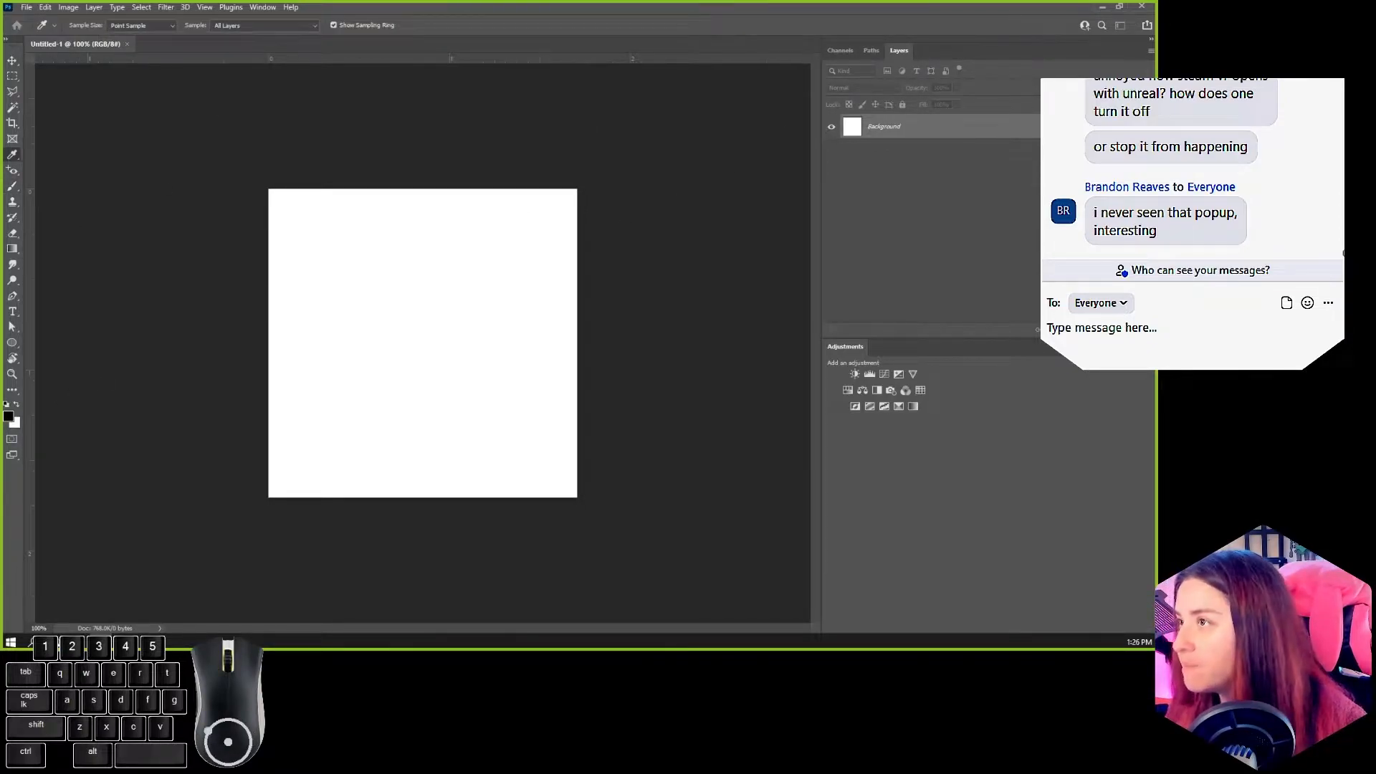
left_click(8, 416)
left_click(455, 200)
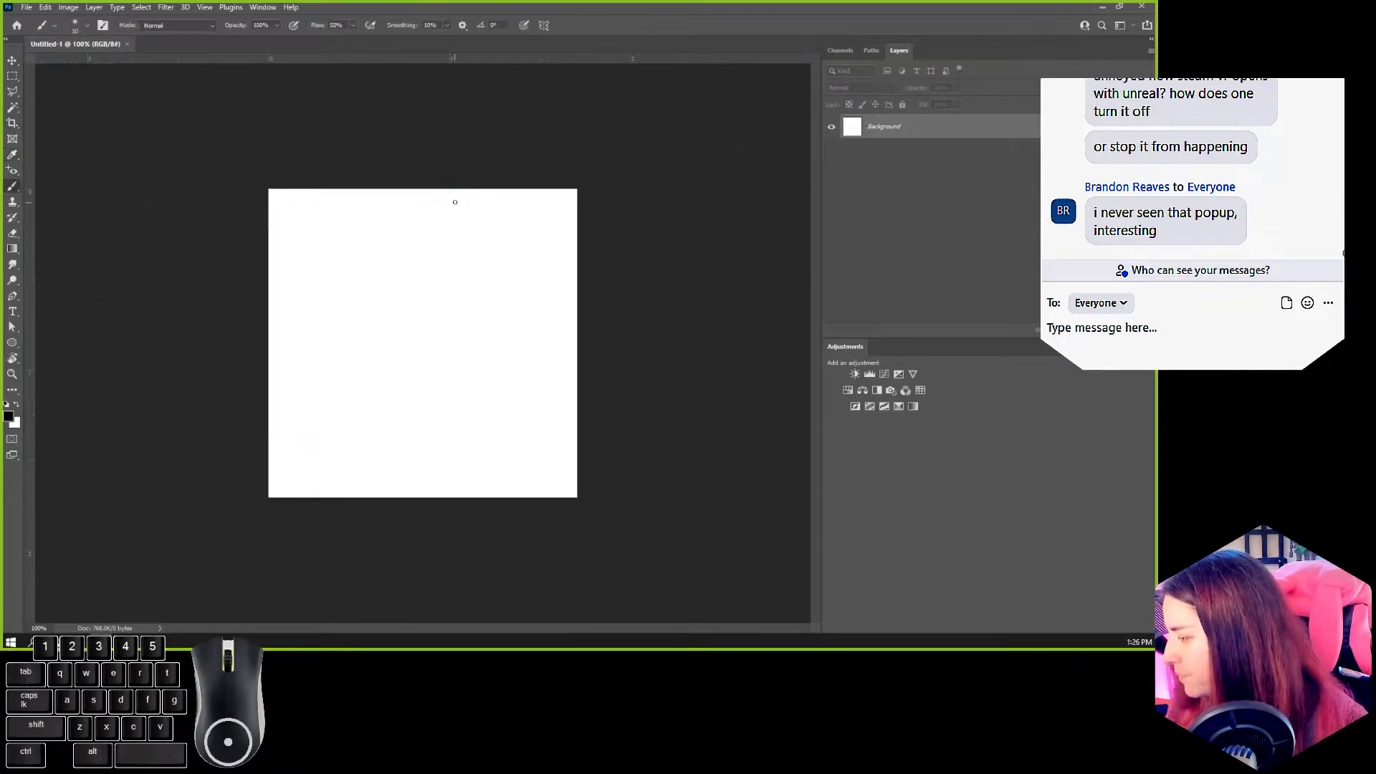
key("g")
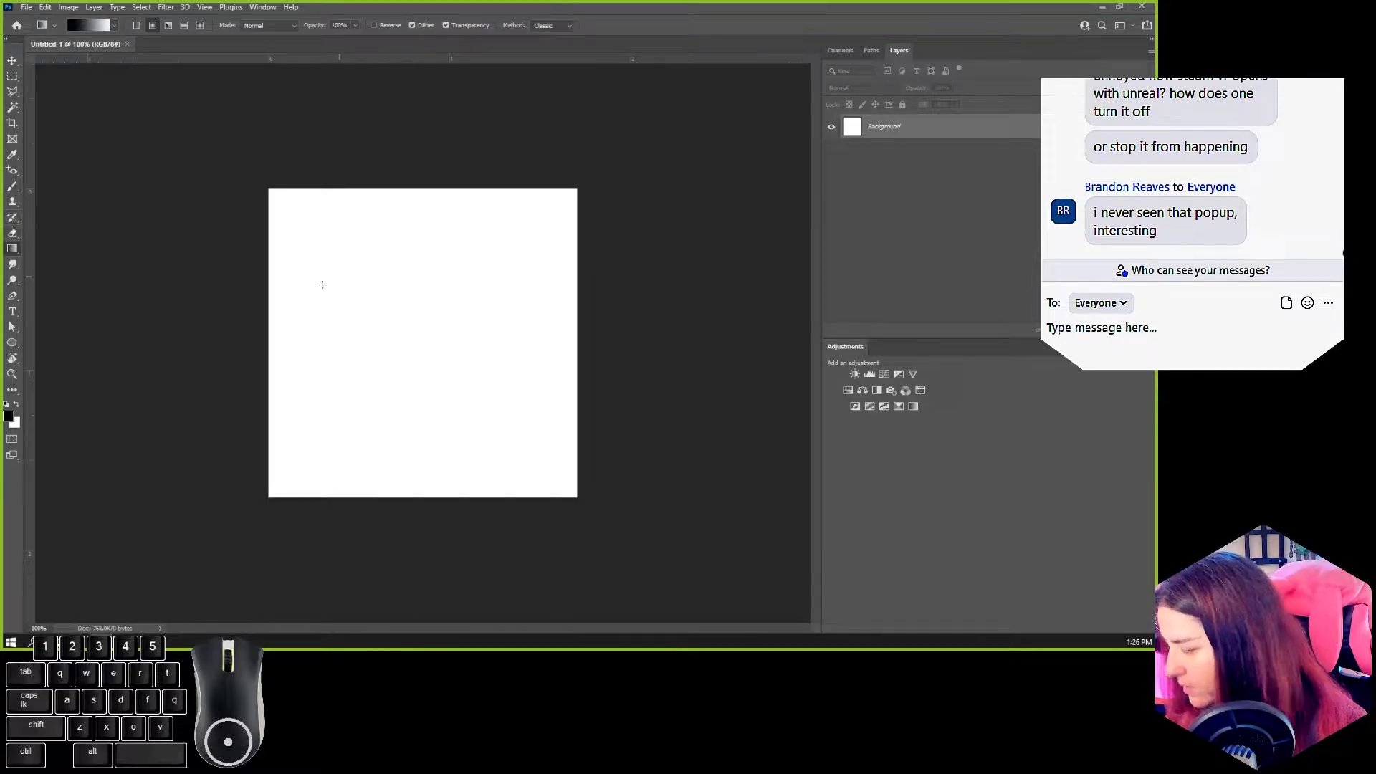
left_click_drag(12, 249, 43, 256)
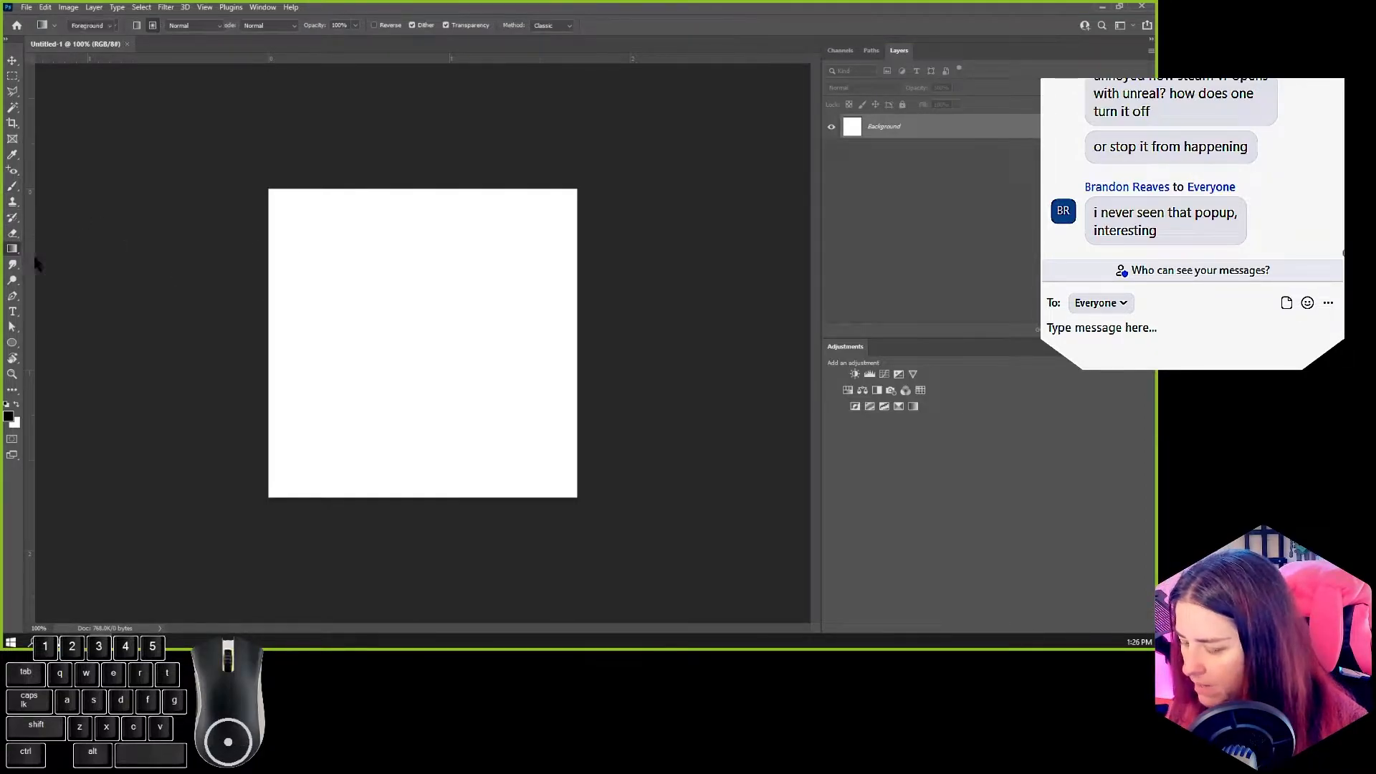
left_click(380, 277)
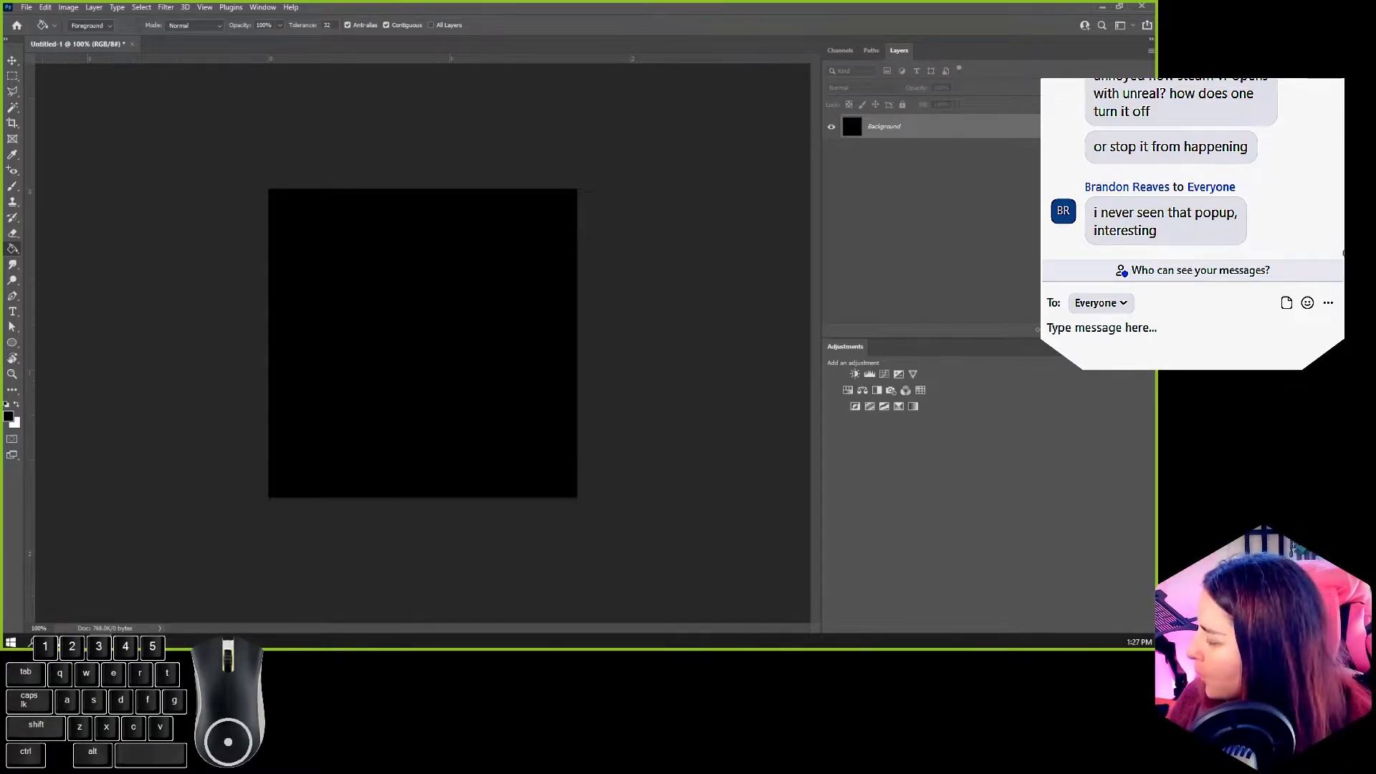
Step: Add a new layer above the black background and ready the Brush with white as its foreground colour
key("ctrl+shift+alt+n")
key("b")
key("x")
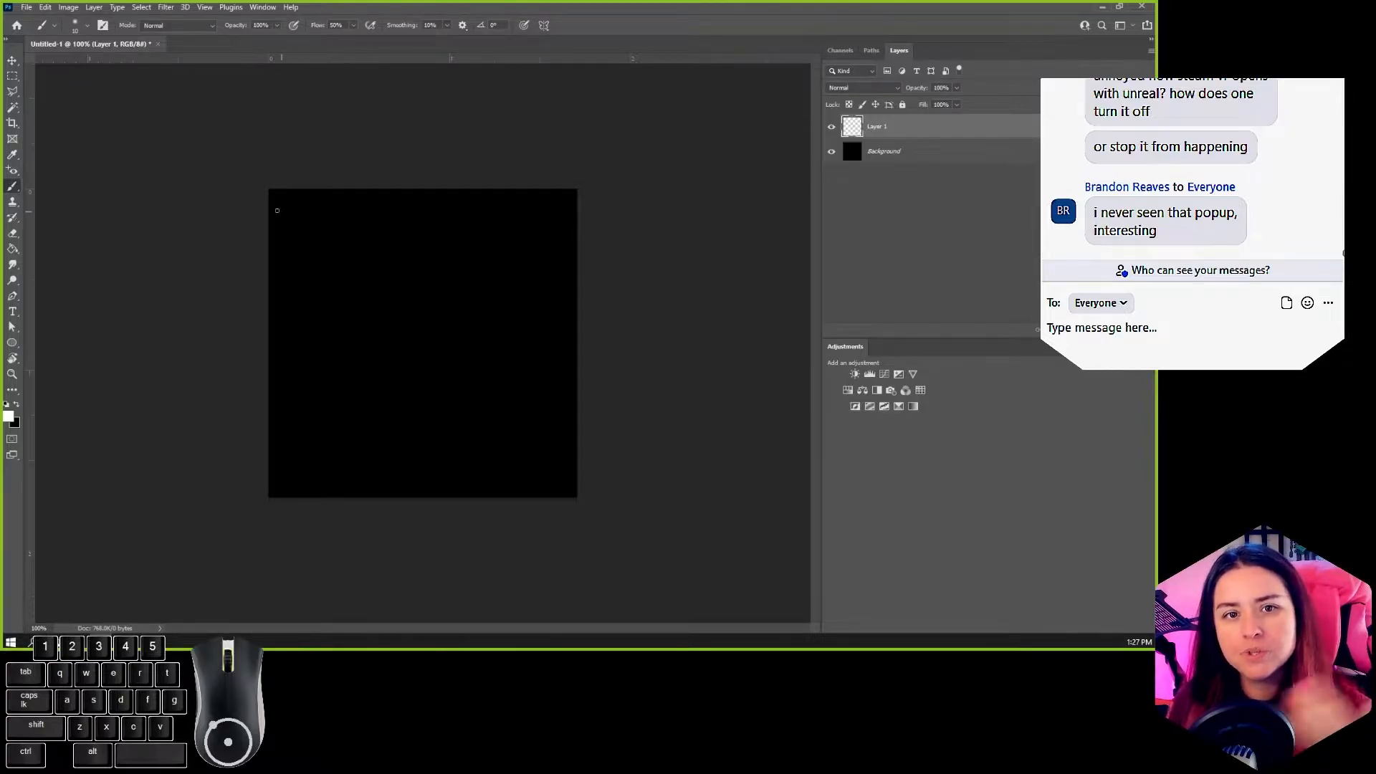
scroll(352, 217, "up", 5, "alt")
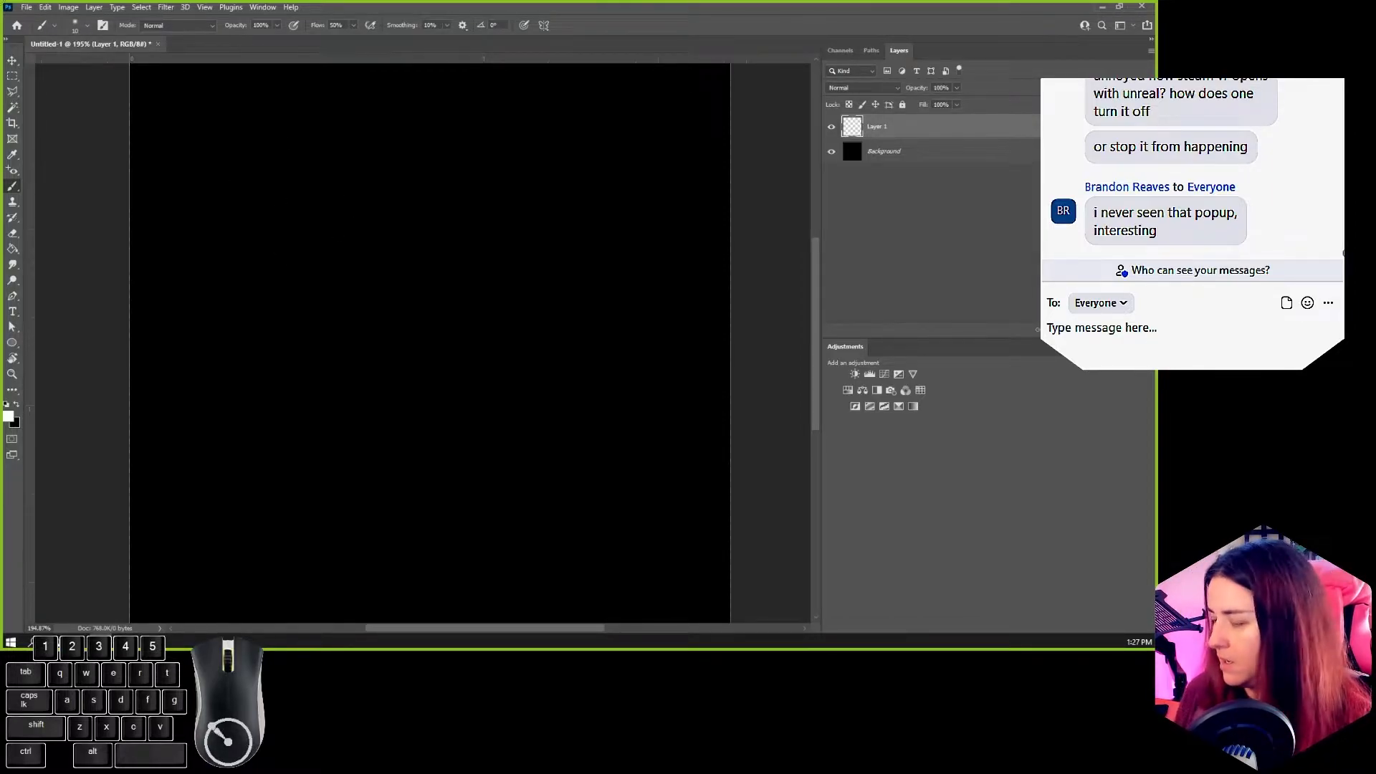
Step: Try the Round Blunt Medium Stiff brush with a test stroke on the new layer, and undo the stroke
key("F5")
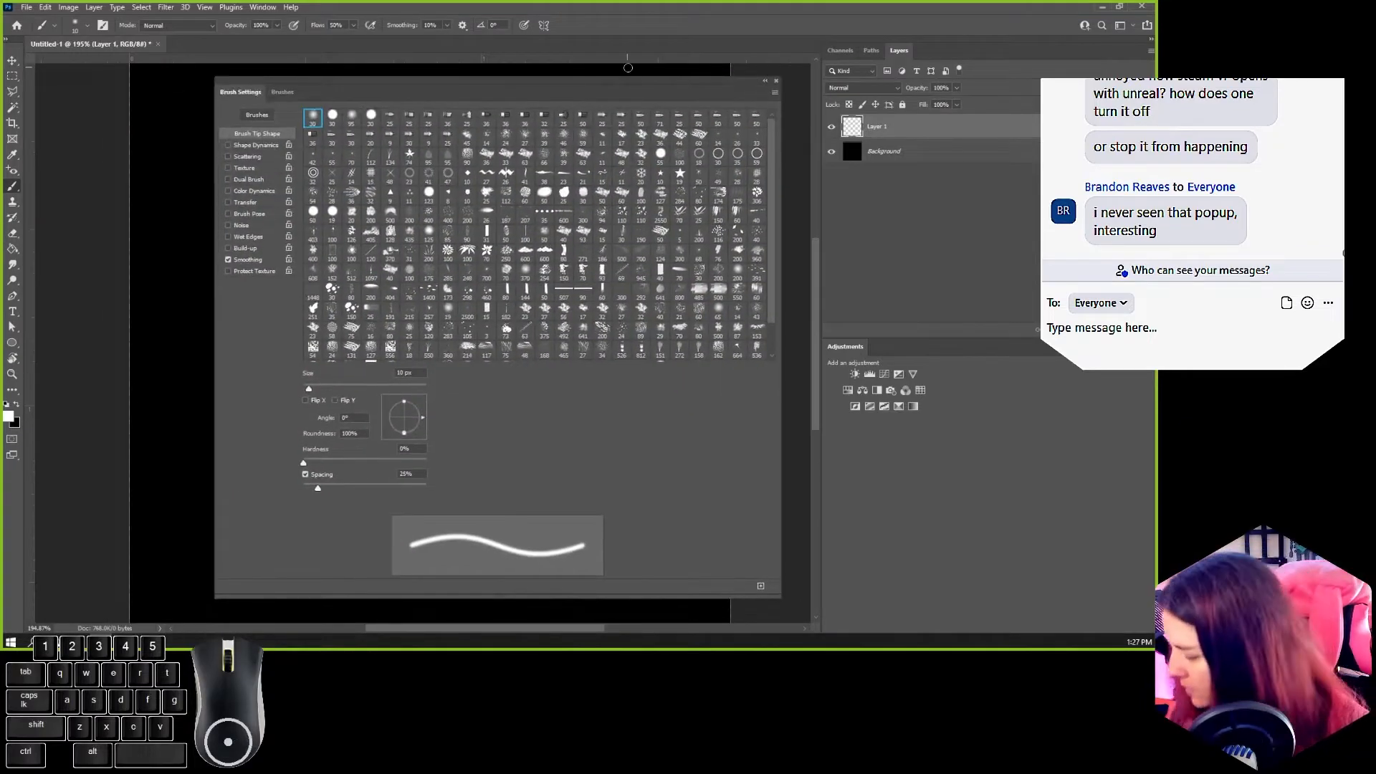
left_click(280, 94)
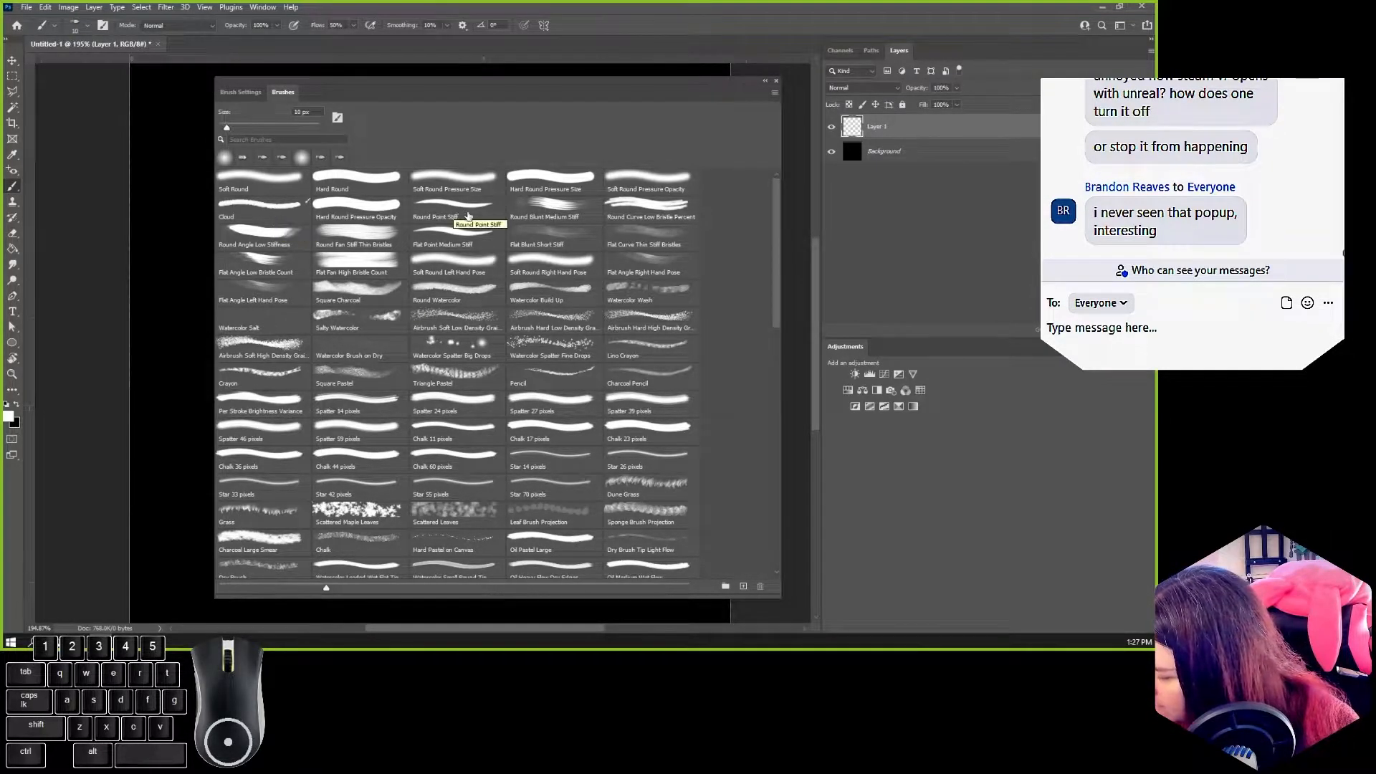
left_click(594, 214)
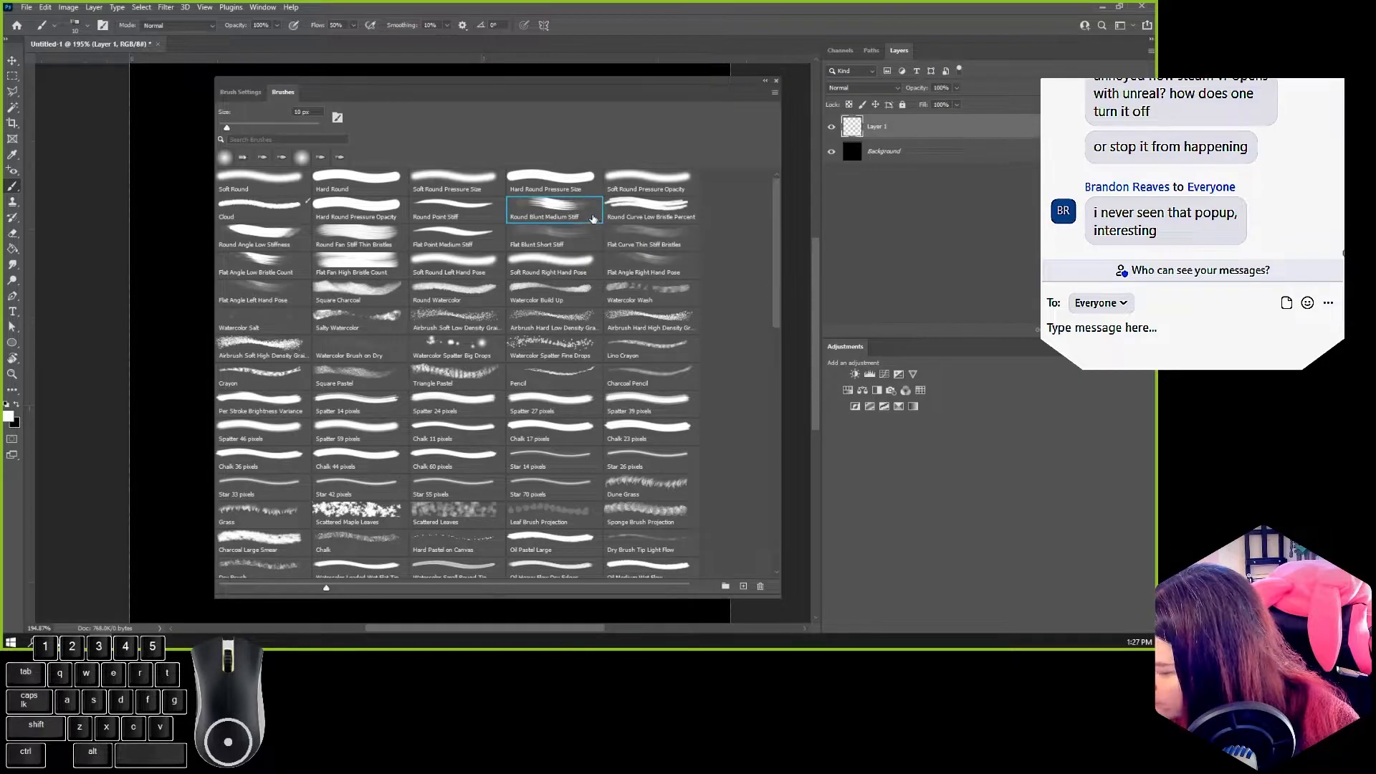
left_click(241, 93)
left_click(776, 81)
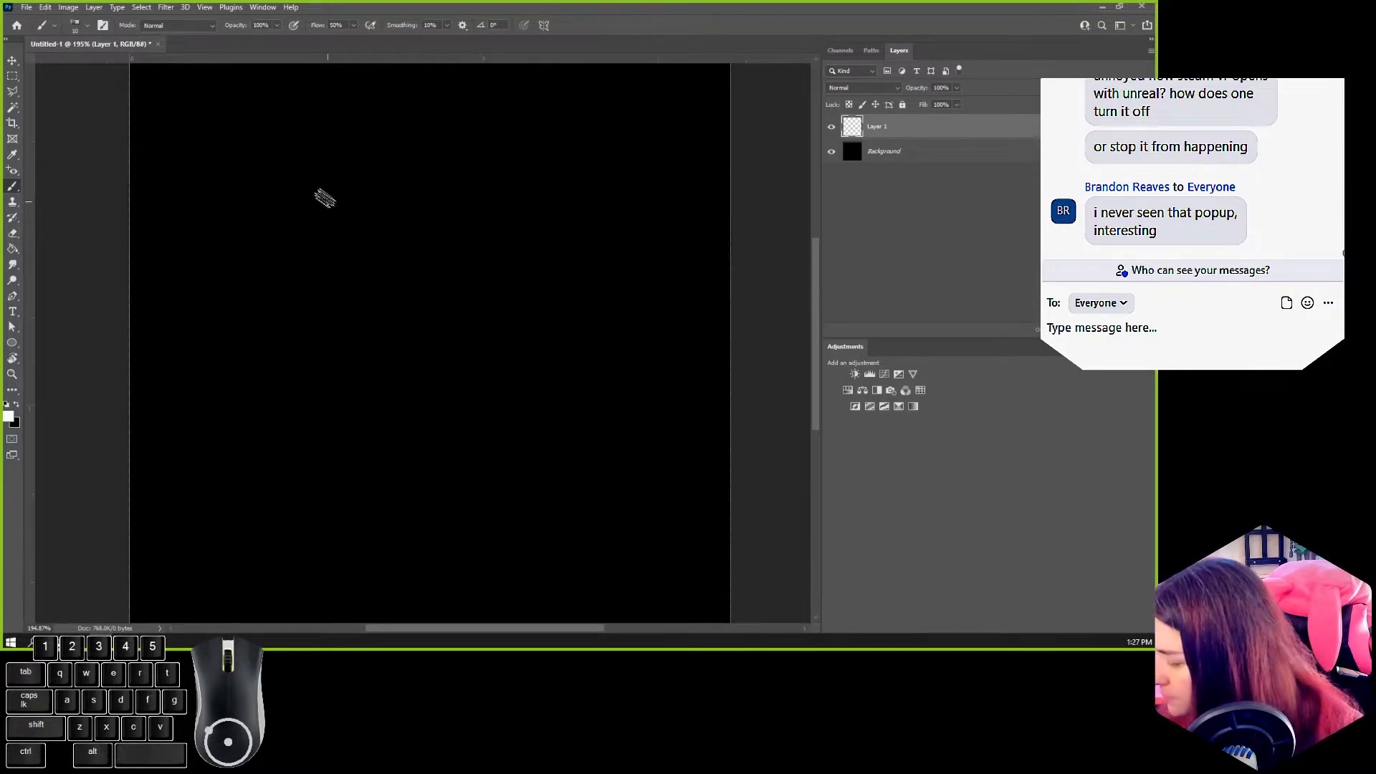
left_click_drag(300, 152, 316, 375)
key("ctrl+z")
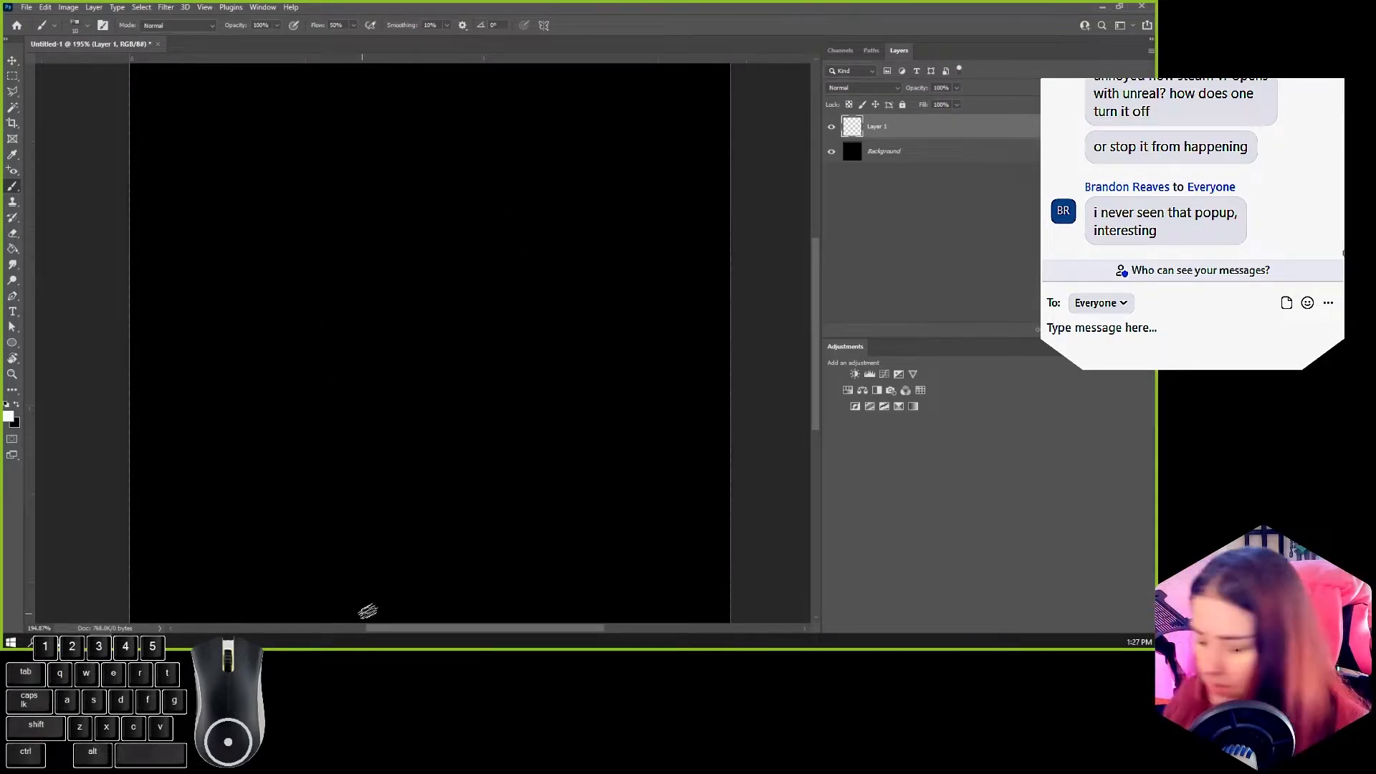
Step: Choose the pointed bristle brush tip, reduce its size, and paint a filled white petal near the canvas's upper-left corner
key("F5")
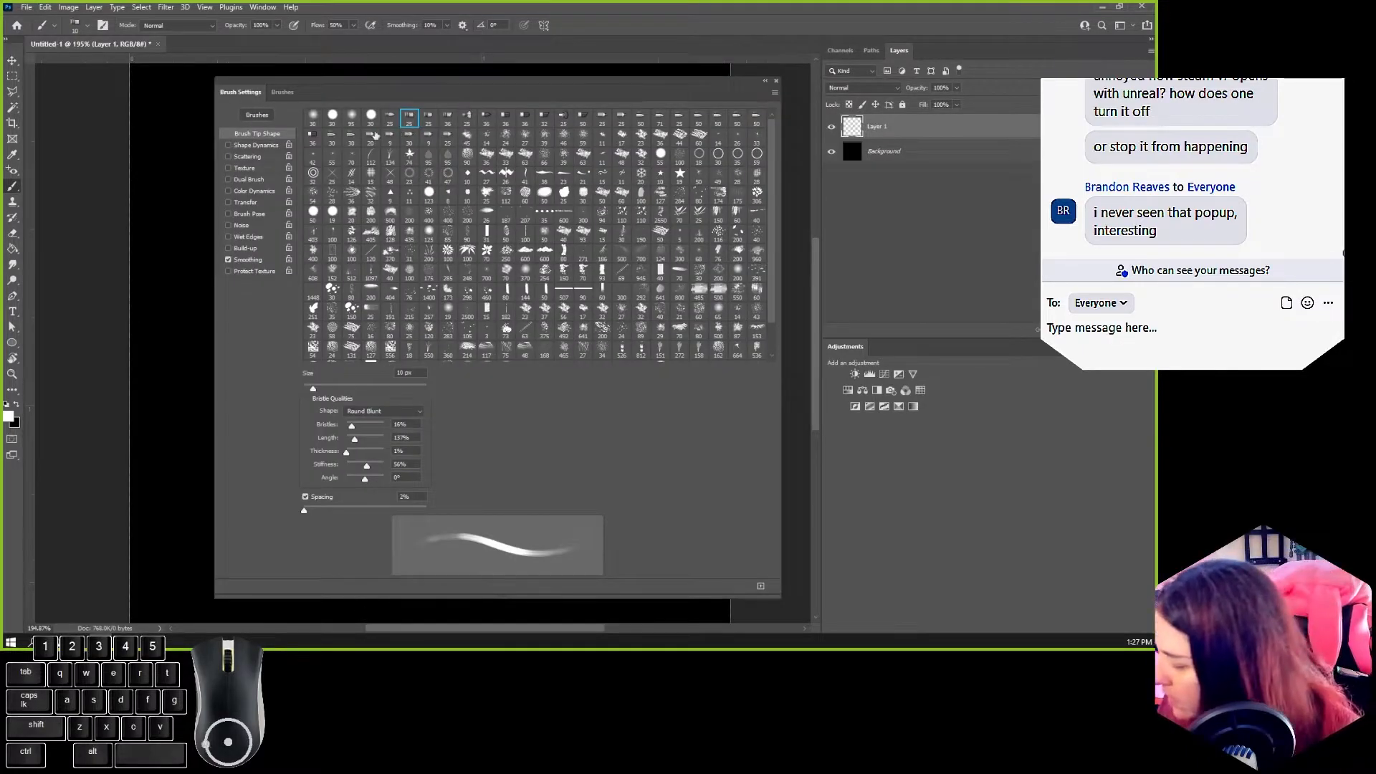
left_click(396, 117)
key("F5")
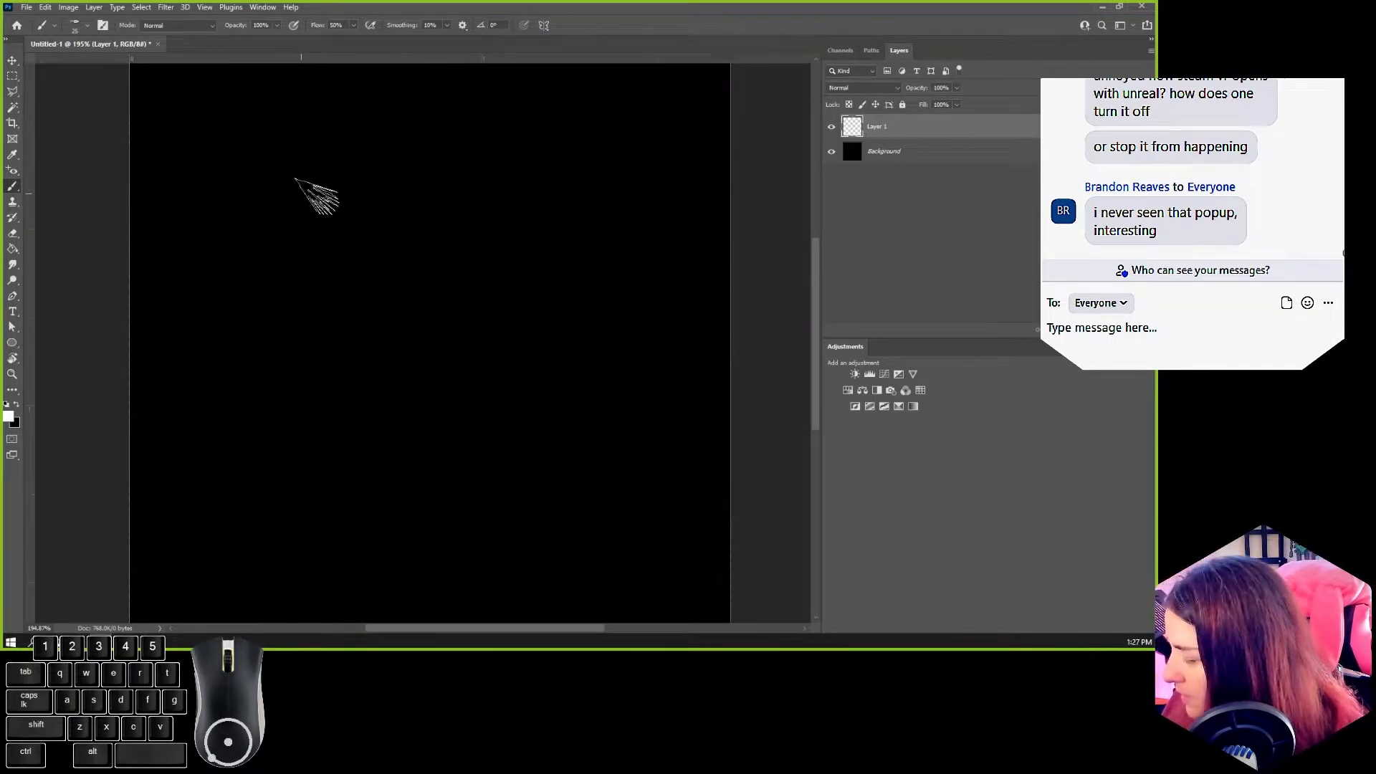
key("bracketleft")
key("bracketleft")
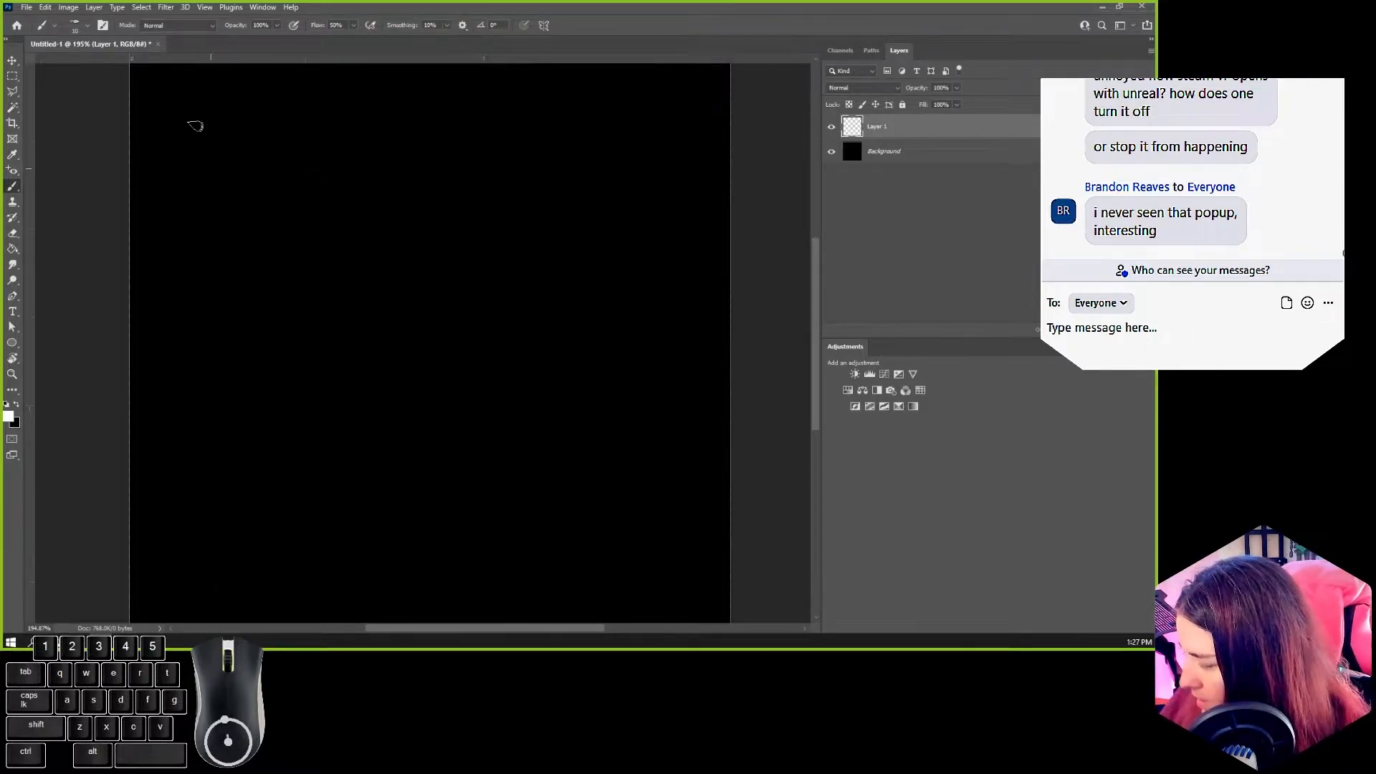
mouse_move(228, 94)
left_mouse_down()
mouse_move(231, 145)
mouse_move(254, 126)
mouse_move(238, 149)
mouse_move(231, 116)
left_mouse_up()
key("e")
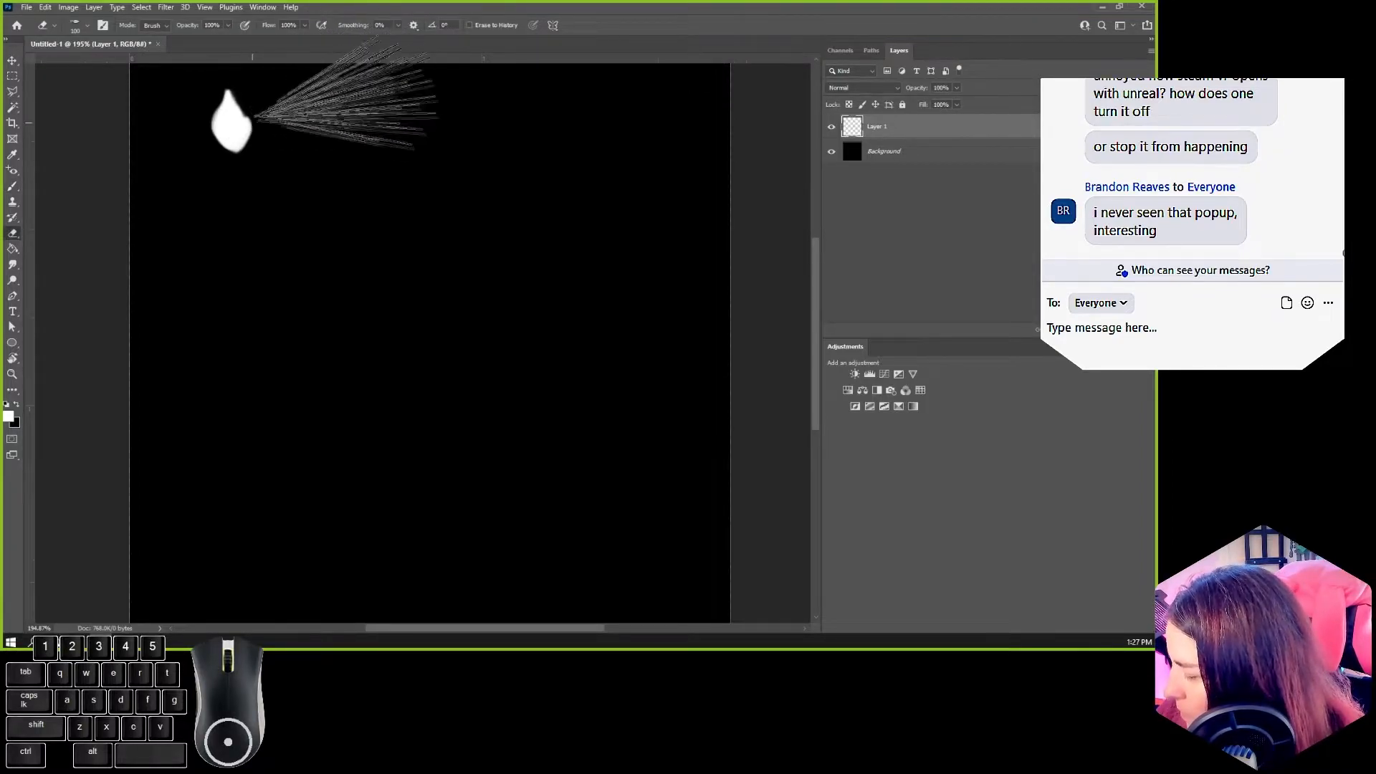
key("b")
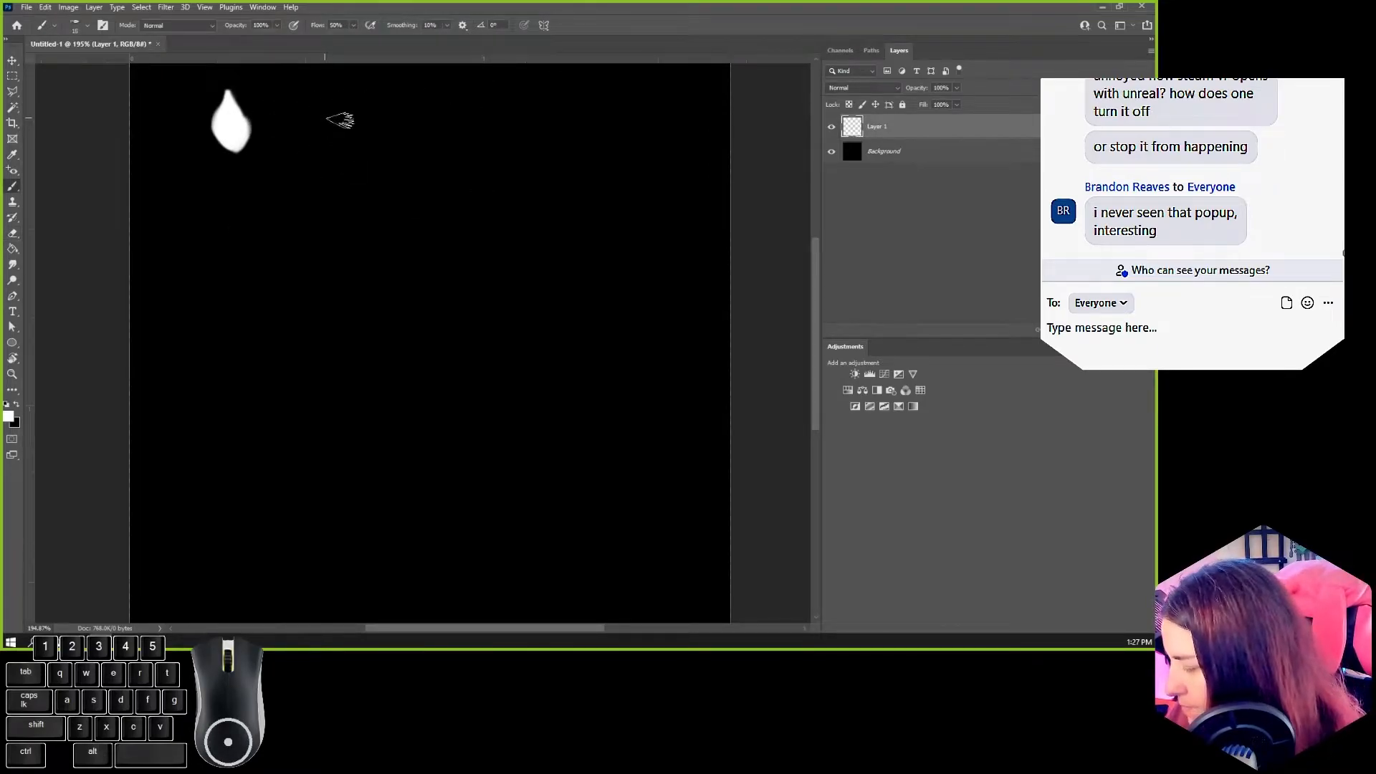
Step: With a smaller brush, paint a scalloped white blossom beside the petal and a long curved stem with leaves below them
key("bracketleft")
key("bracketleft")
key("bracketleft")
mouse_move(323, 136)
left_mouse_down()
mouse_move(316, 124)
mouse_move(337, 111)
mouse_move(362, 115)
mouse_move(377, 140)
mouse_move(356, 164)
mouse_move(324, 163)
mouse_move(359, 129)
mouse_move(346, 135)
mouse_move(338, 115)
mouse_move(355, 117)
mouse_move(366, 148)
mouse_move(328, 151)
mouse_move(333, 127)
mouse_move(322, 130)
mouse_move(337, 158)
left_mouse_up()
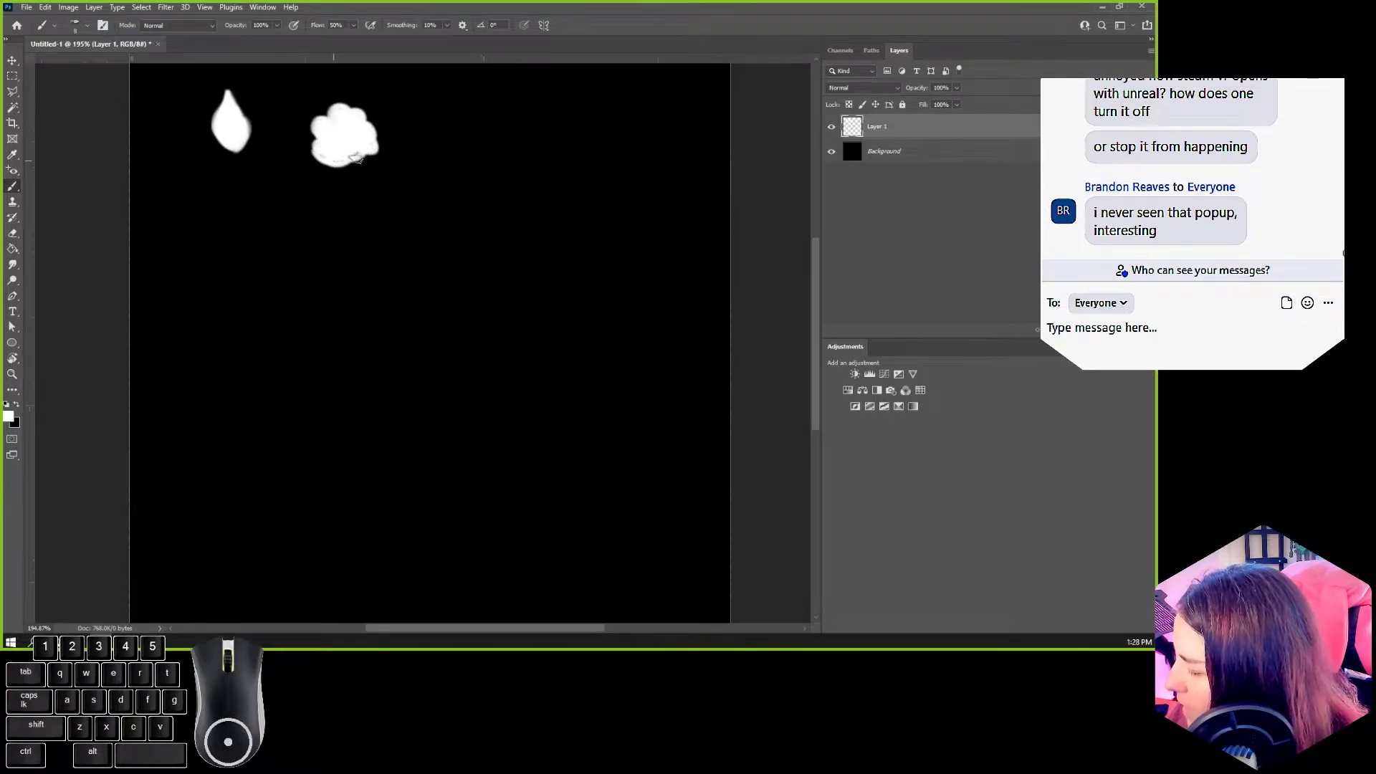
mouse_move(207, 528)
left_mouse_down()
mouse_move(217, 372)
mouse_move(195, 250)
mouse_move(209, 255)
mouse_move(204, 282)
mouse_move(191, 276)
mouse_move(209, 309)
mouse_move(214, 293)
mouse_move(186, 314)
mouse_move(207, 339)
mouse_move(205, 324)
mouse_move(218, 324)
mouse_move(206, 357)
left_mouse_up()
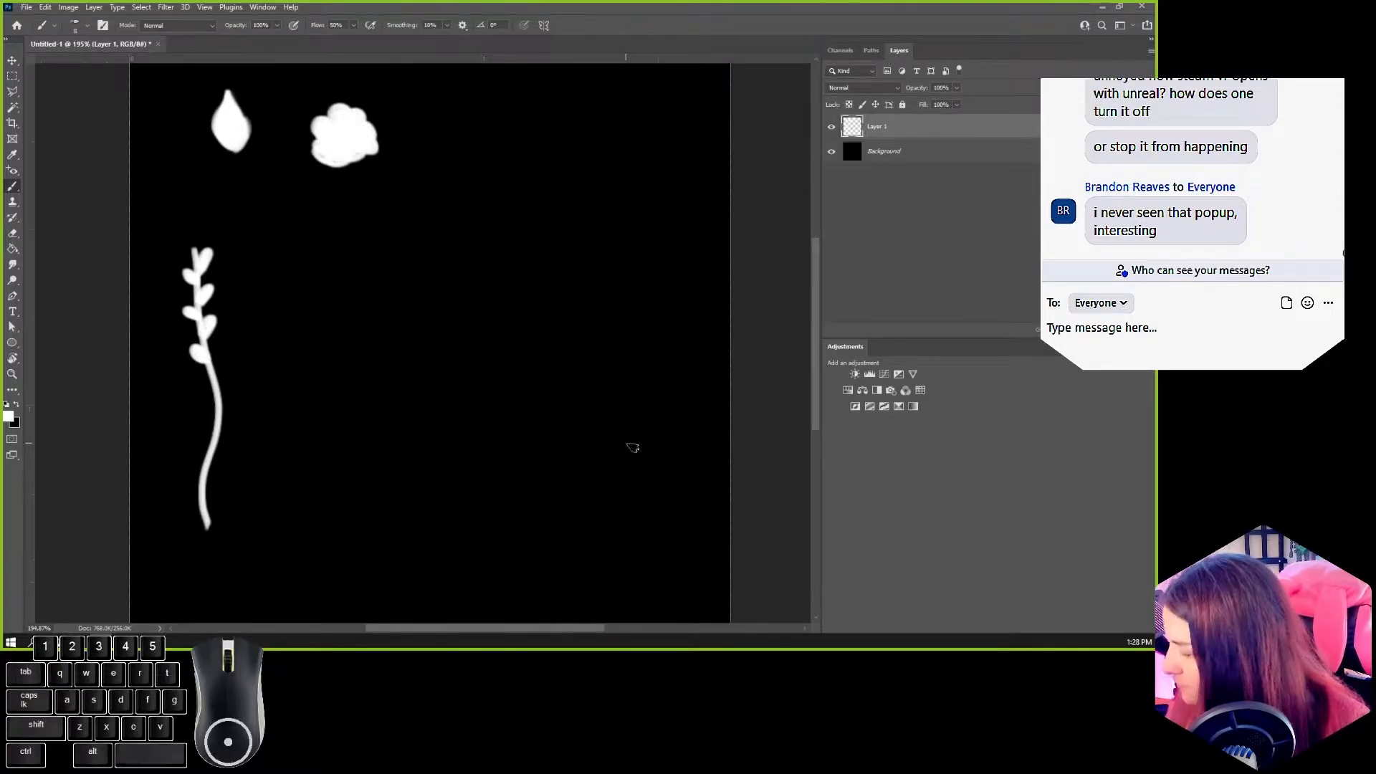
Step: Paint a tuft of thin white grass blades fanning out near the lower right of the canvas
scroll(588, 433, "down", 2, "alt")
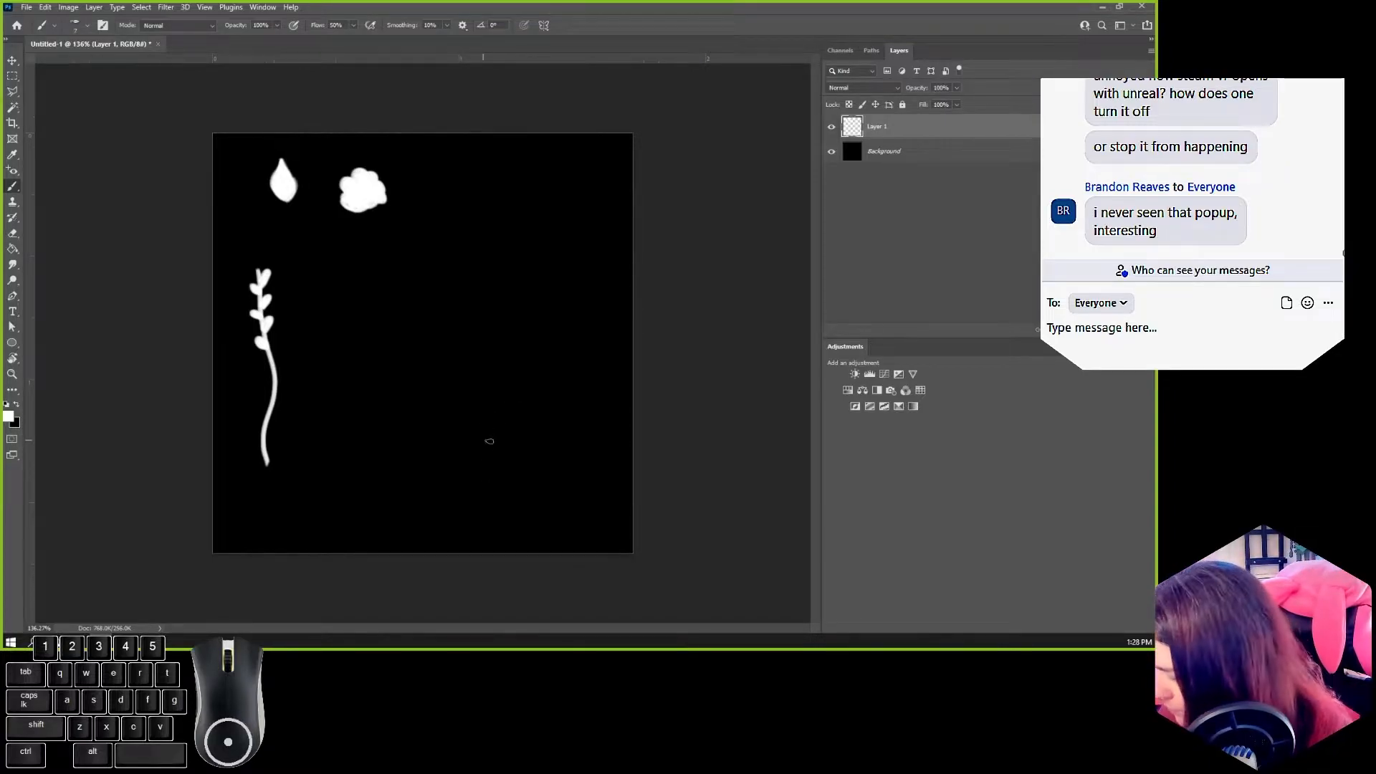
left_click_drag(489, 492, 536, 410)
key("ctrl+z")
left_click_drag(483, 491, 514, 421)
left_click_drag(483, 490, 513, 447)
mouse_move(472, 490)
left_mouse_down()
mouse_move(503, 402)
mouse_move(519, 409)
mouse_move(508, 431)
mouse_move(460, 423)
left_mouse_up()
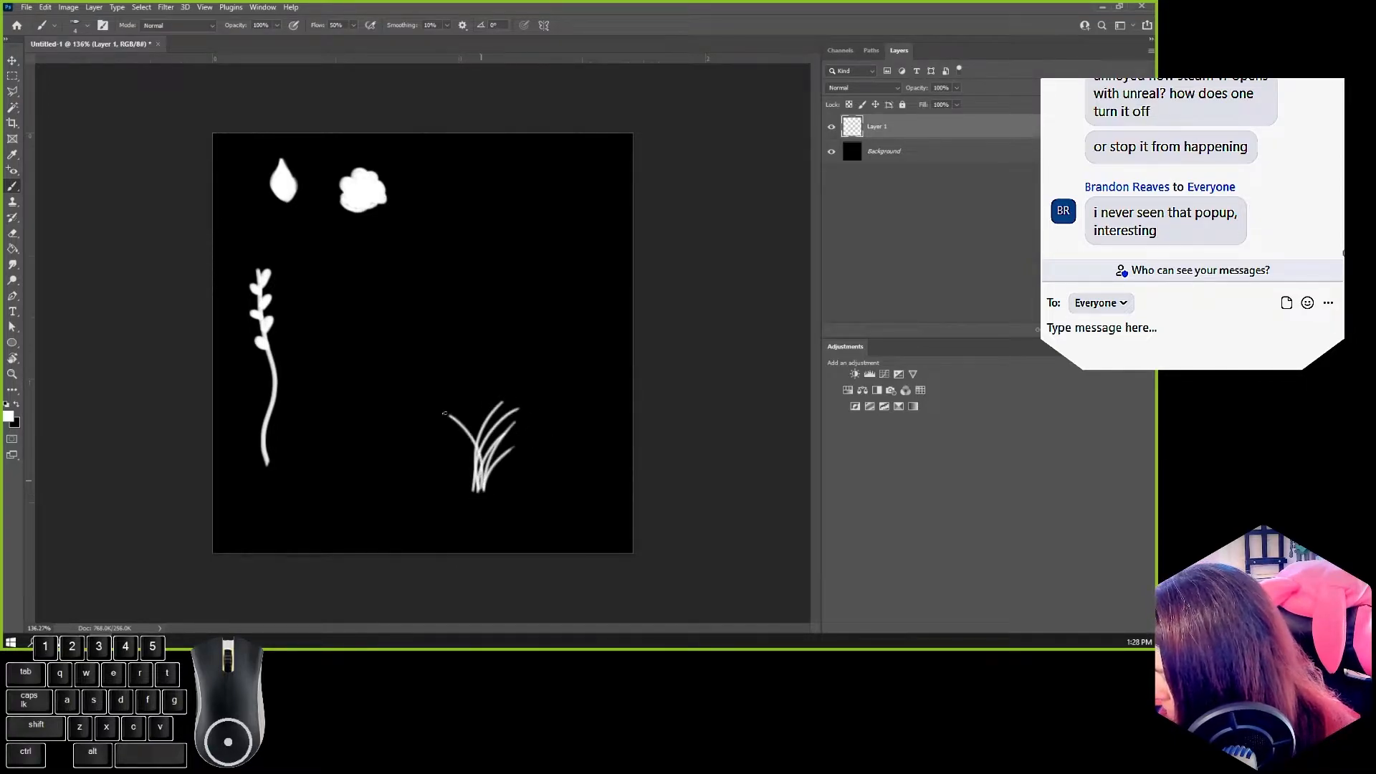
mouse_move(479, 490)
left_mouse_down()
mouse_move(453, 436)
mouse_move(469, 391)
left_mouse_up()
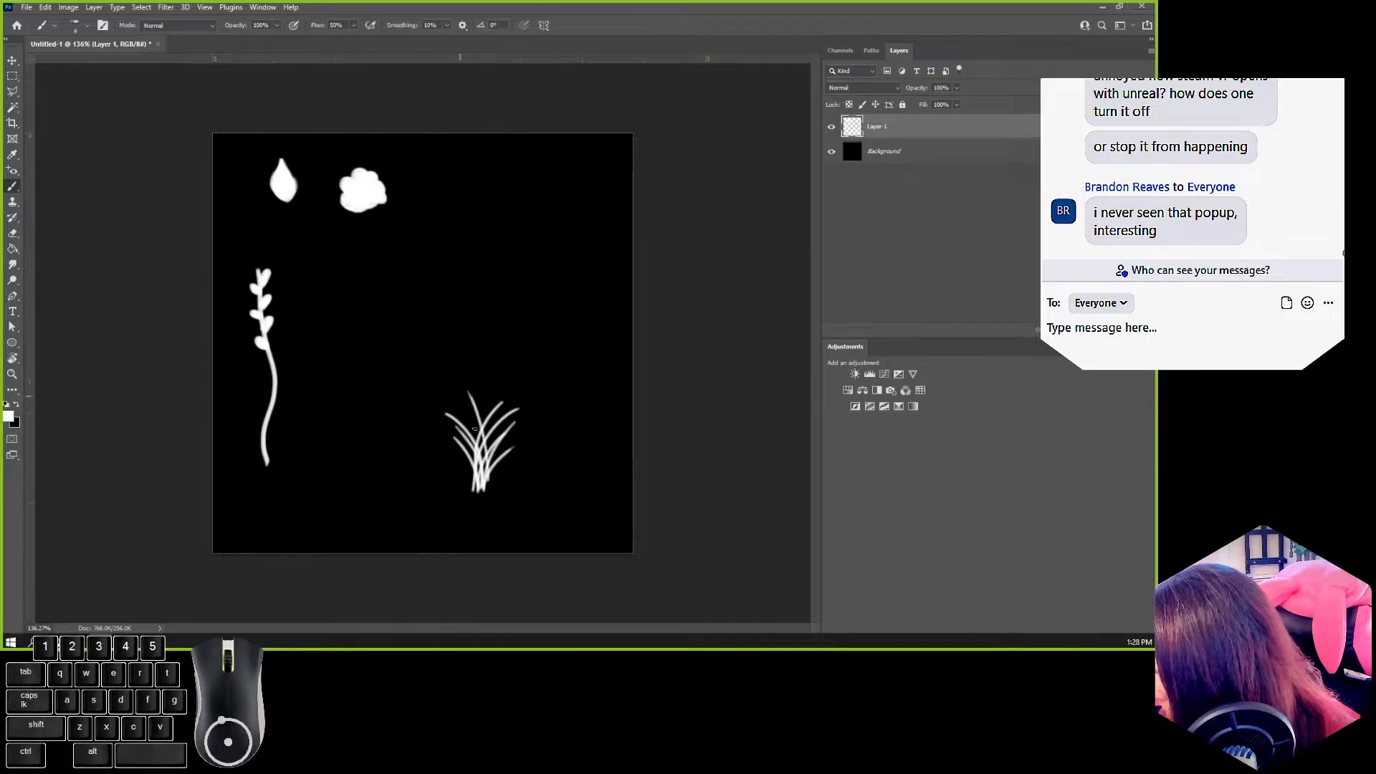
mouse_move(482, 489)
left_mouse_down()
mouse_move(529, 443)
mouse_move(539, 453)
mouse_move(448, 428)
mouse_move(455, 447)
left_mouse_up()
mouse_move(434, 493)
left_mouse_down()
mouse_move(462, 470)
mouse_move(440, 466)
left_mouse_up()
mouse_move(438, 501)
left_mouse_down()
mouse_move(421, 482)
mouse_move(472, 454)
left_mouse_up()
mouse_move(462, 494)
left_mouse_down()
mouse_move(479, 465)
mouse_move(439, 446)
left_mouse_up()
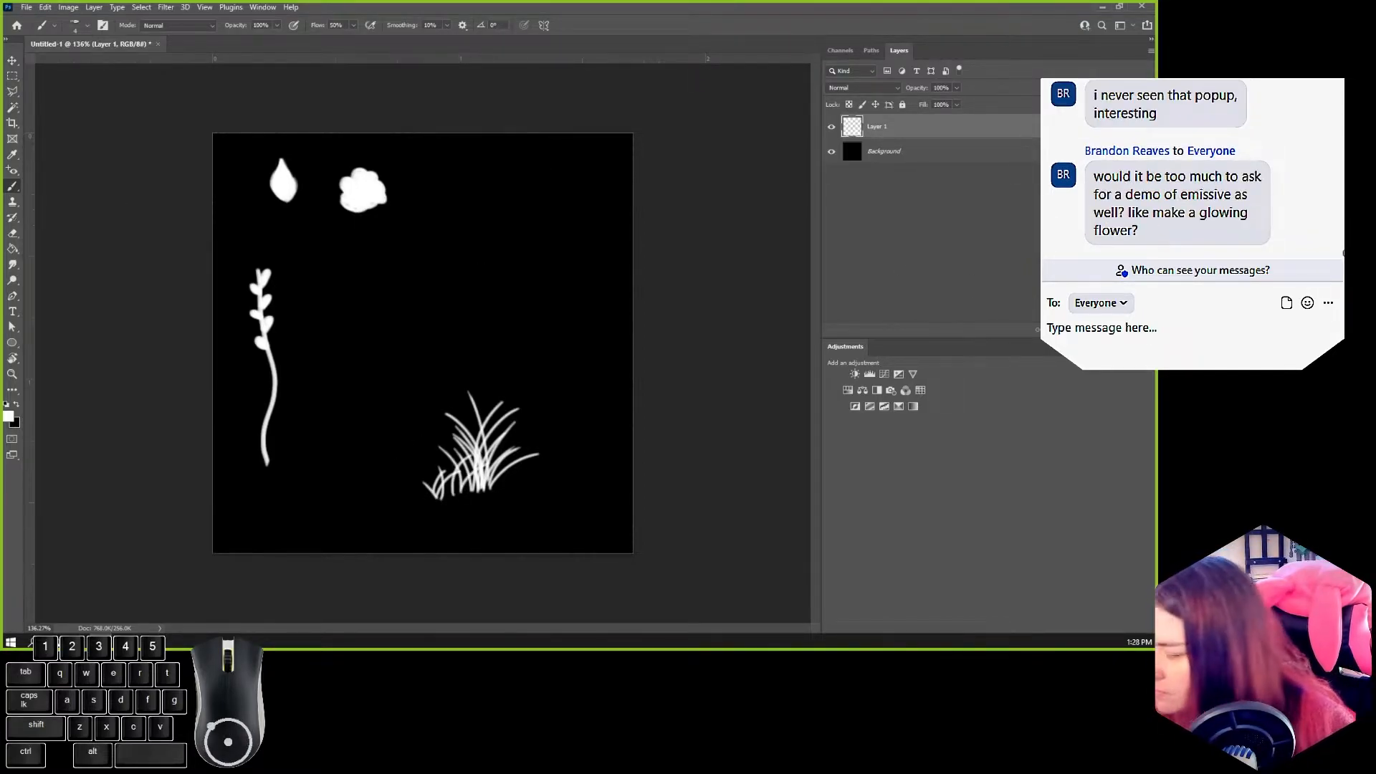
Step: Start exporting the image as PNG and create and open a new folder named FoliageDemo on the Desktop
left_click(26, 7)
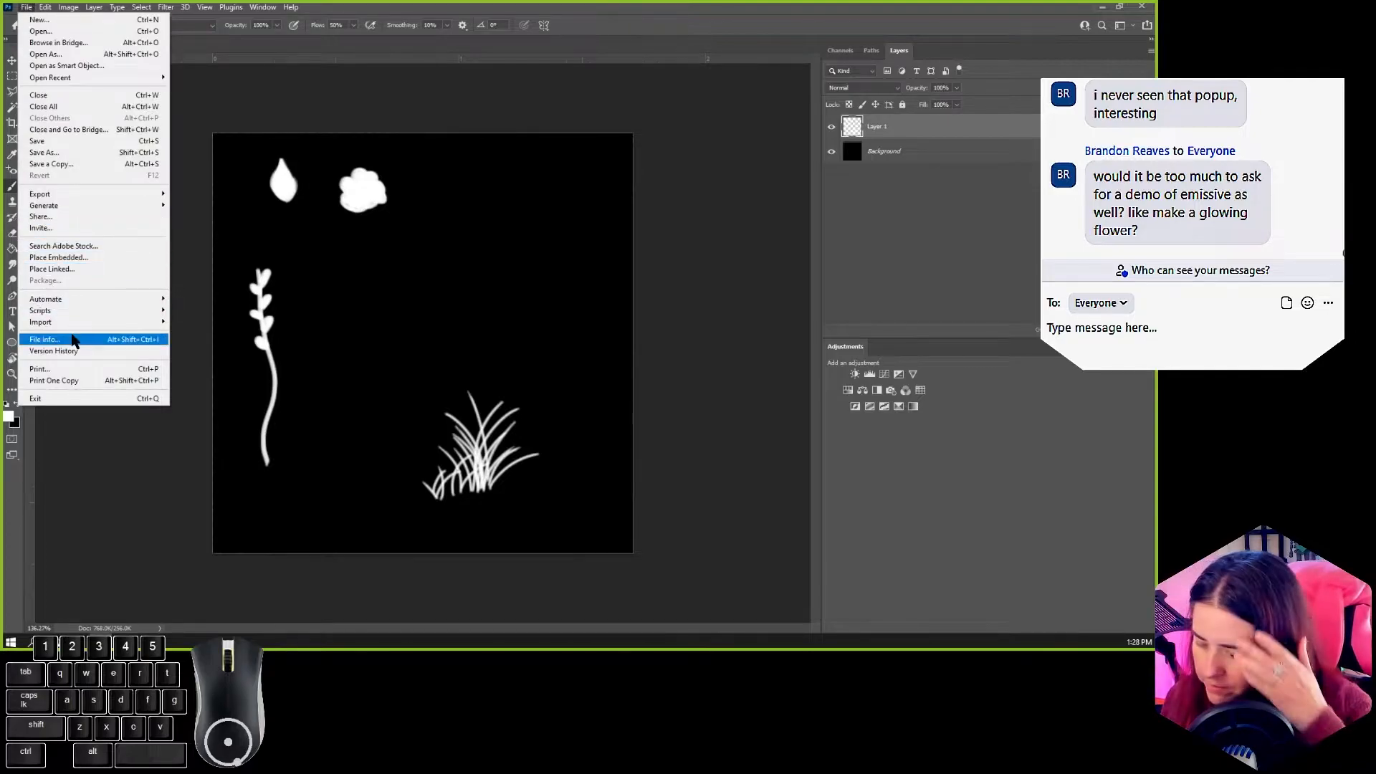
mouse_move(83, 194)
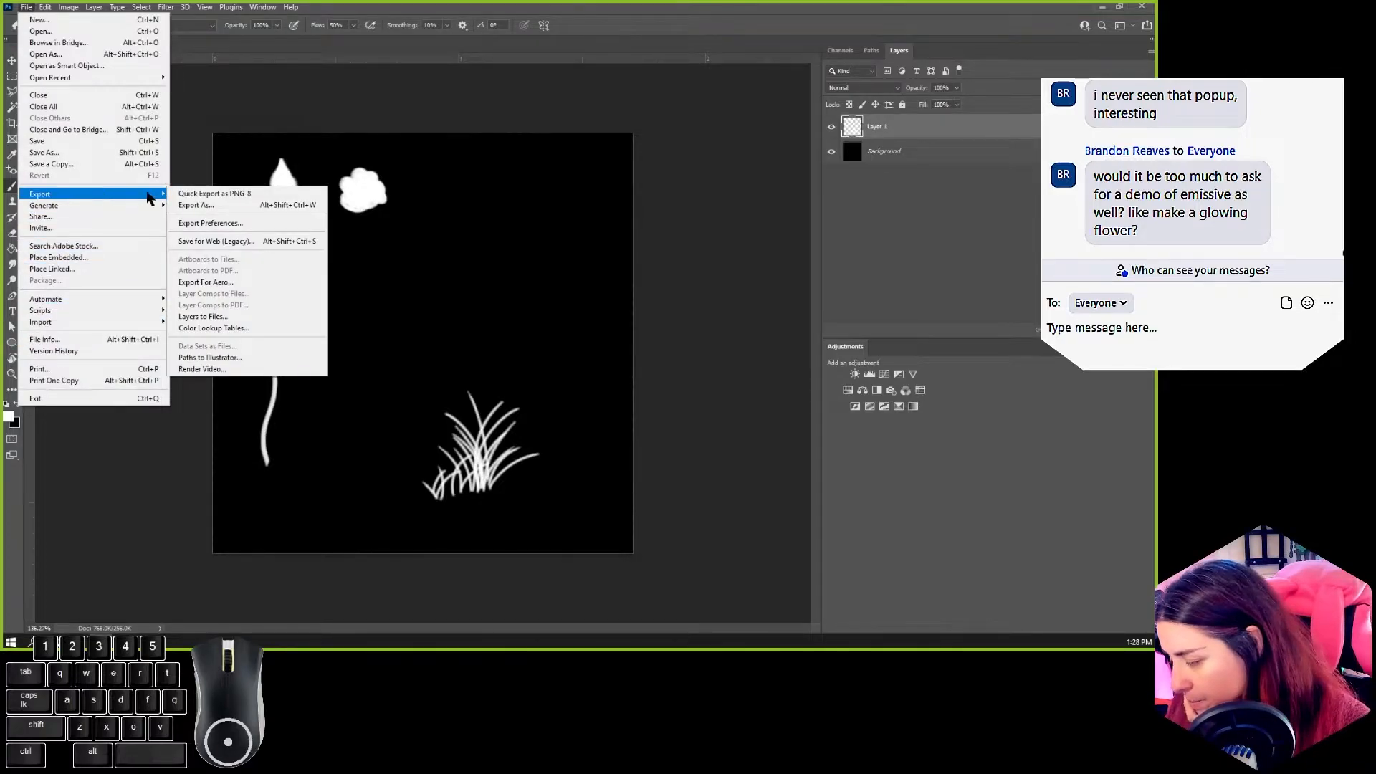
left_click(219, 206)
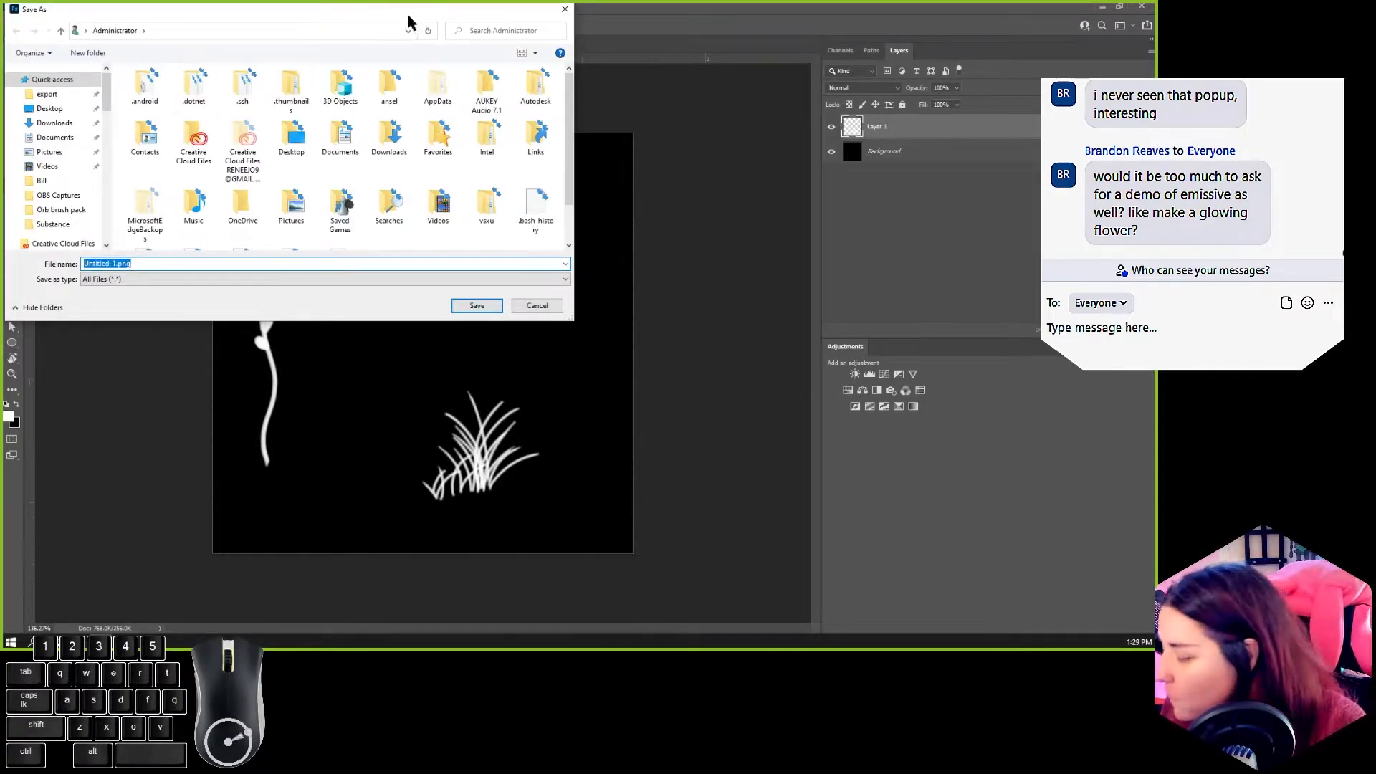
left_click(55, 111)
scroll(378, 194, "down", 10)
right_click(506, 169)
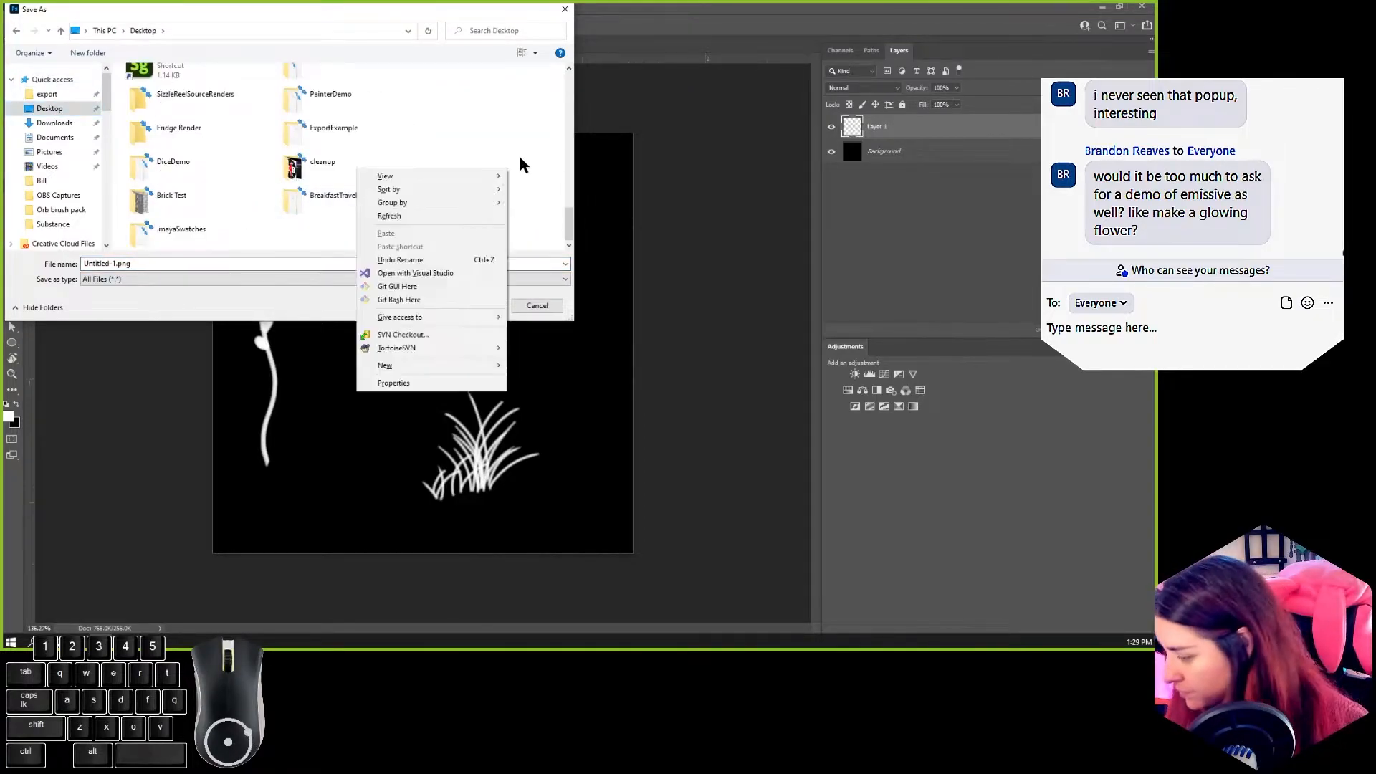
left_click(535, 366)
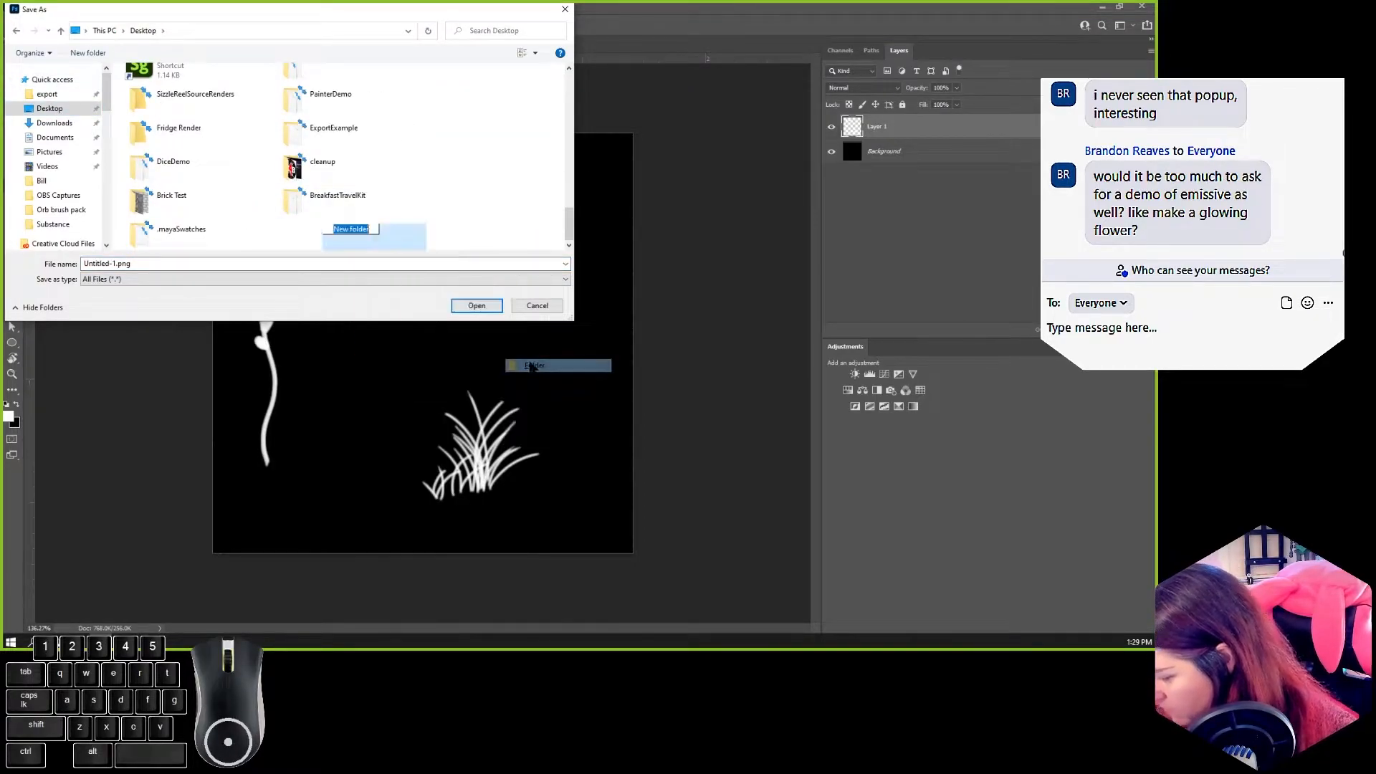
type("FoliageDemo")
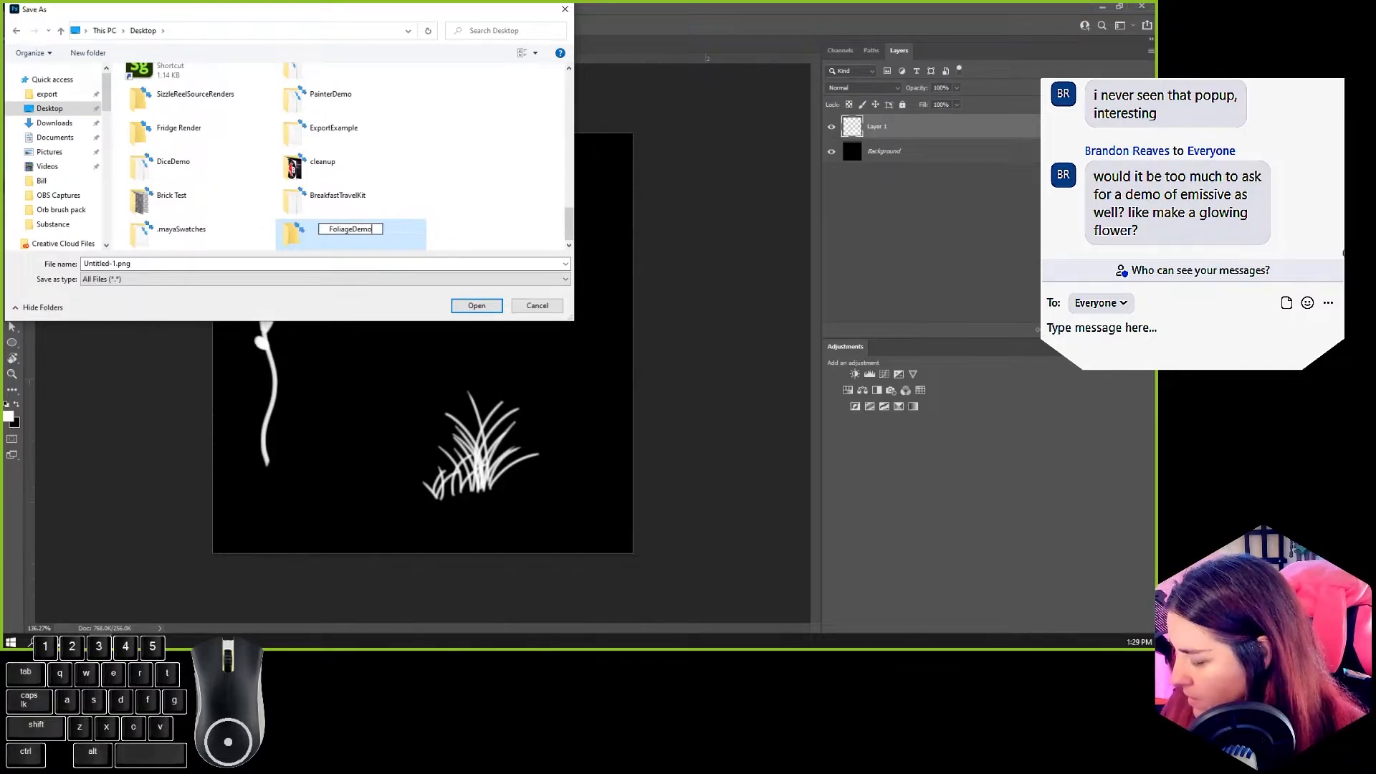
key("Return")
double_click(343, 229)
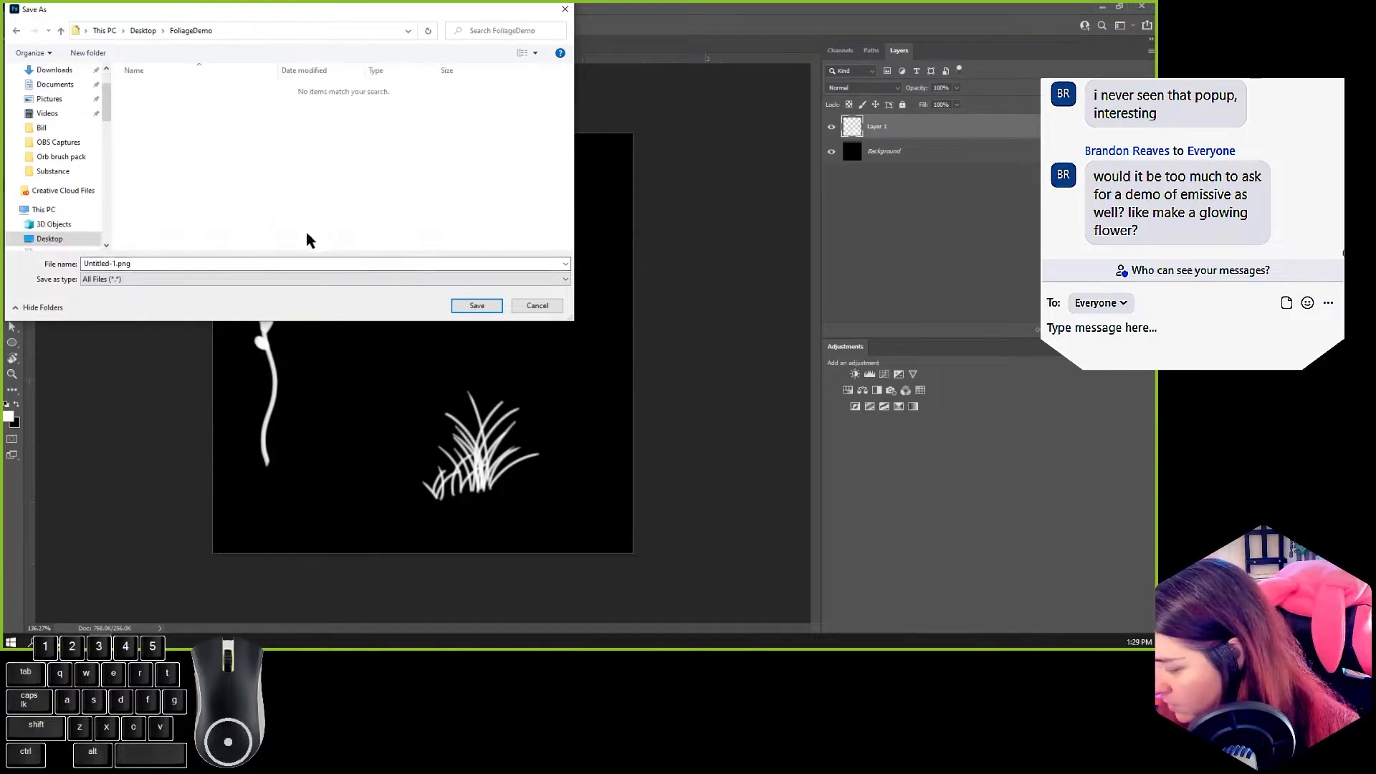
Step: Name the exported image Test Alpha and save it in the FoliageDemo folder
left_click(158, 263)
key("ctrl+a")
type("Test Alph")
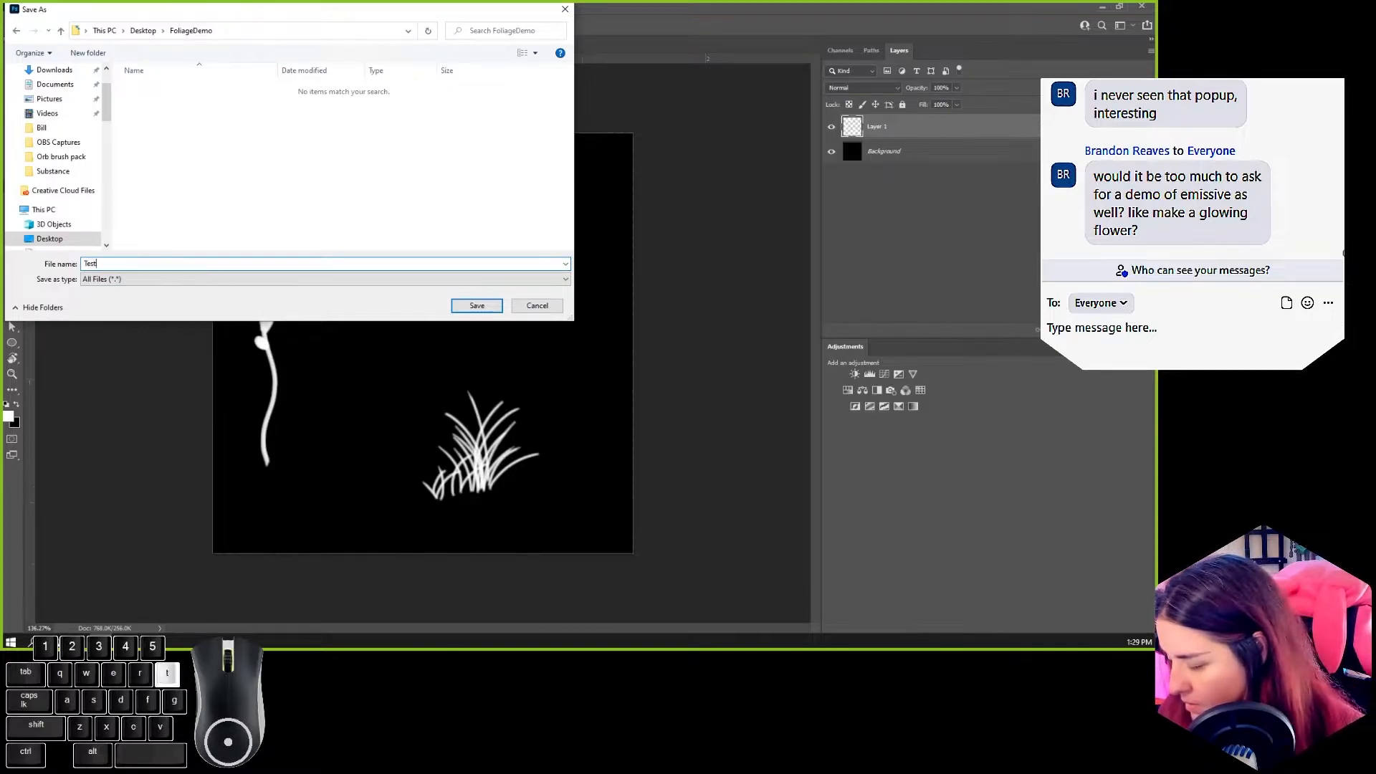
key("Return")
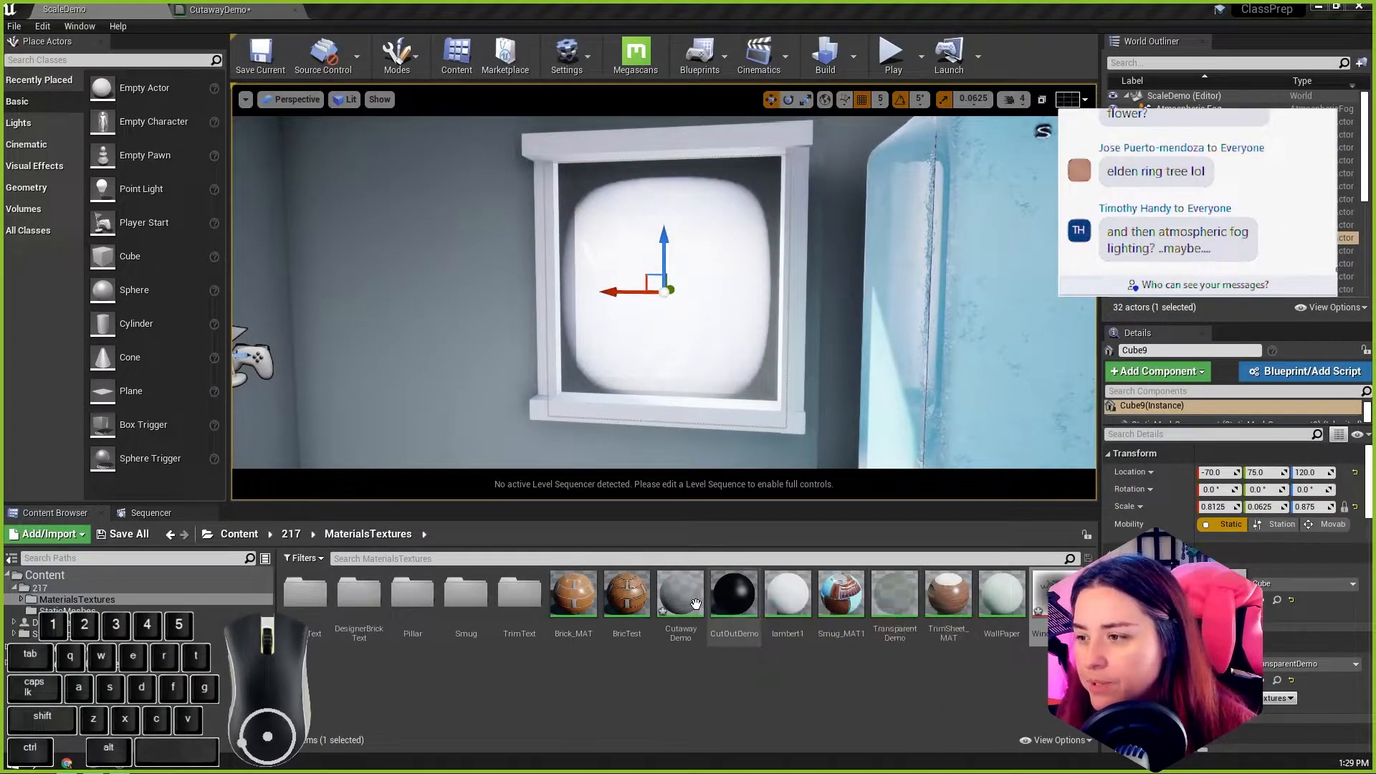
Step: Open the CutawayDemo material in Unreal Engine and place the editor side by side with the FoliageDemo folder window
double_click(676, 592)
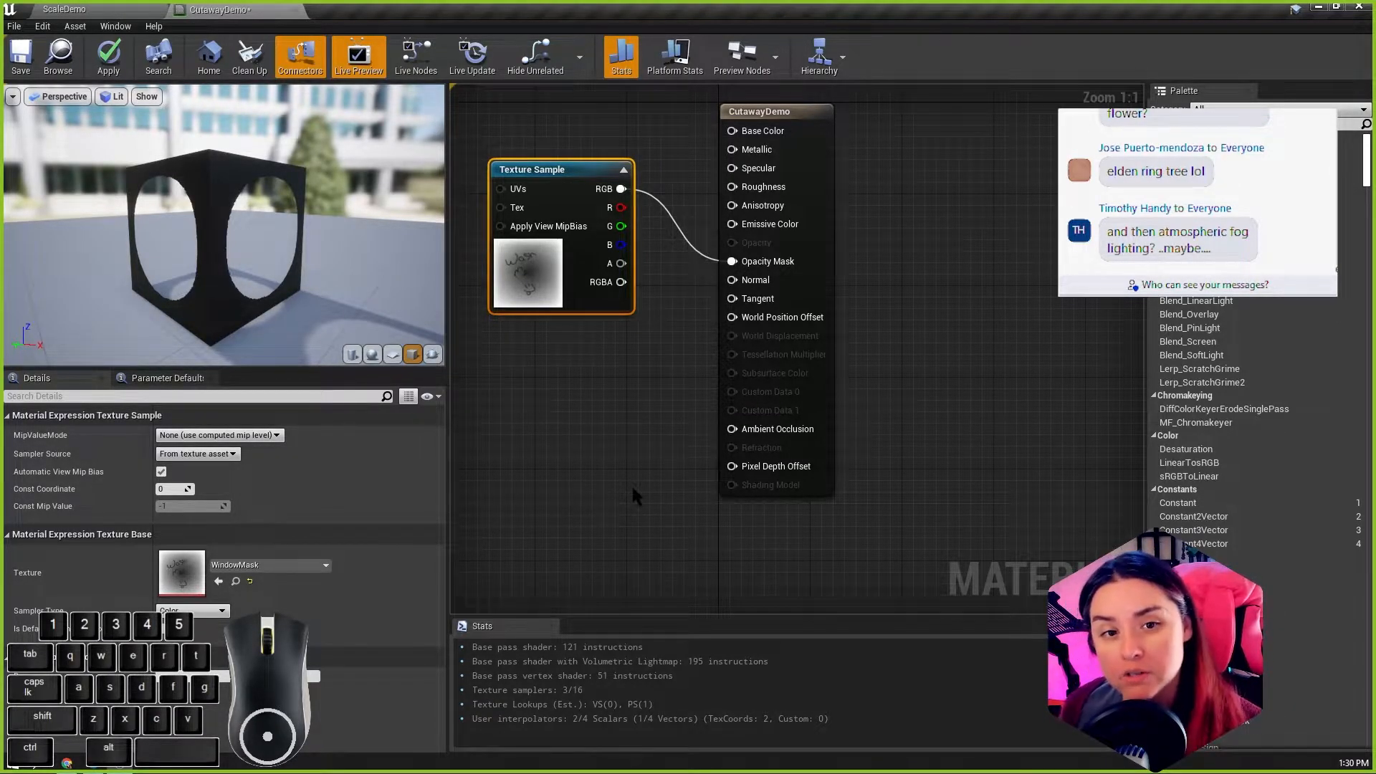
scroll(557, 426, "down", 2)
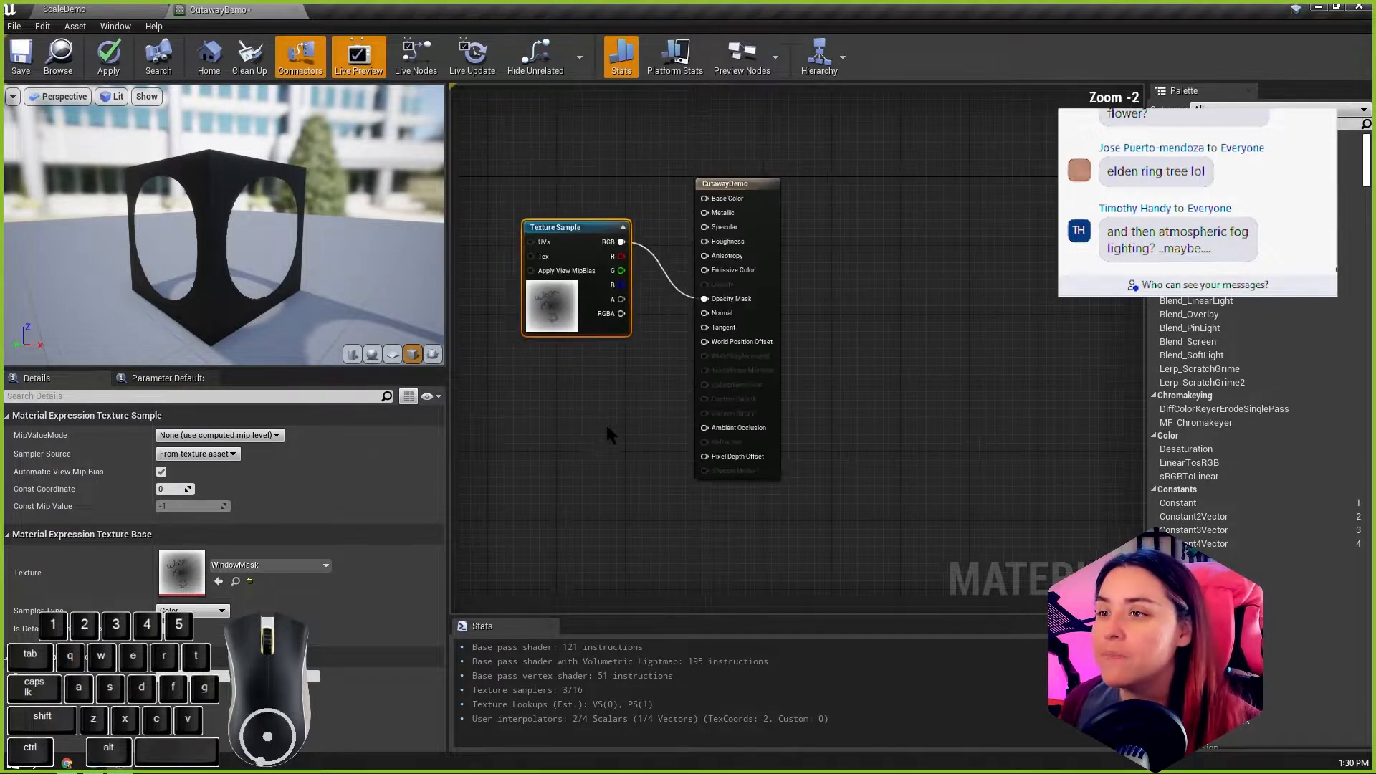
scroll(546, 423, "up", 2)
right_click_drag(547, 423, 617, 397)
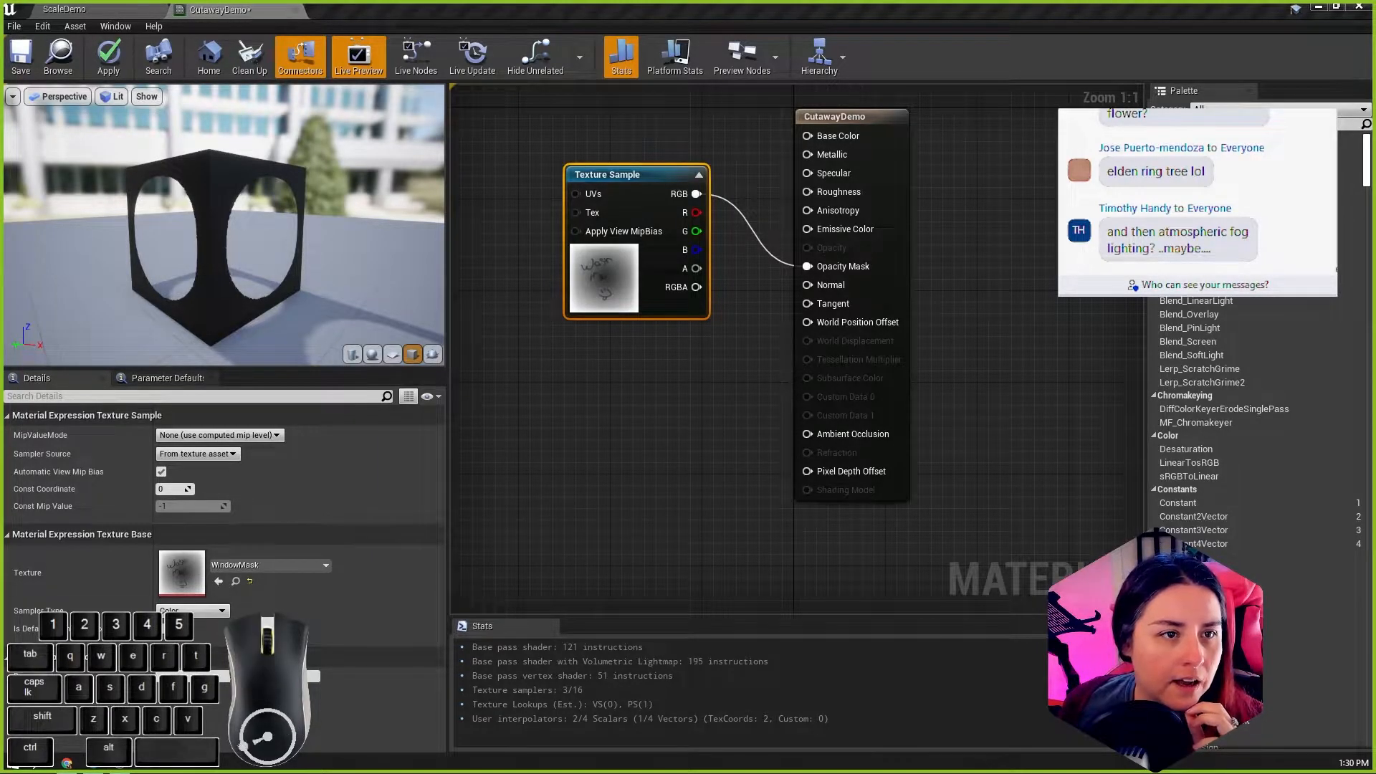
left_click_drag(2, 215, 1374, 165)
left_click(410, 218)
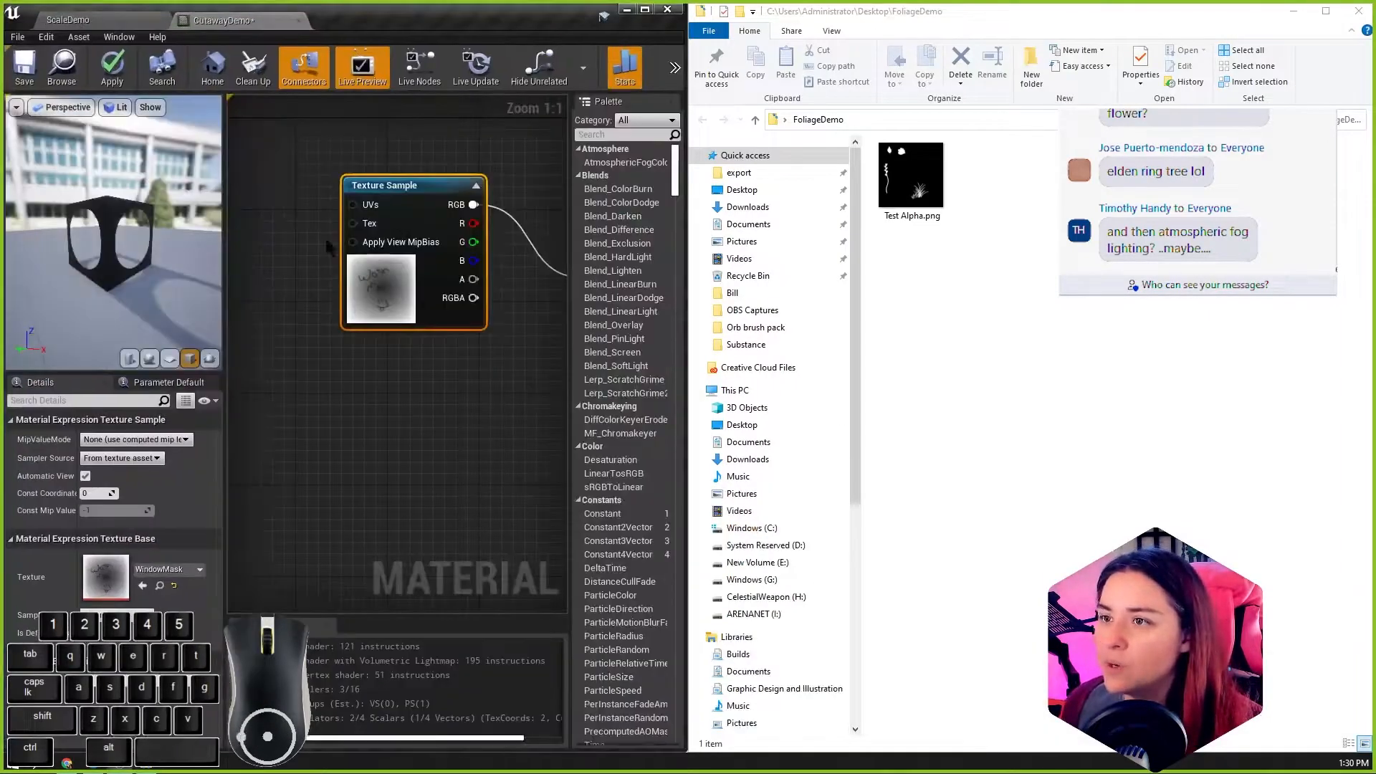
Step: Return to the ScaleDemo level and create a FoliageDemoText folder inside MaterialsTextures
left_click(92, 23)
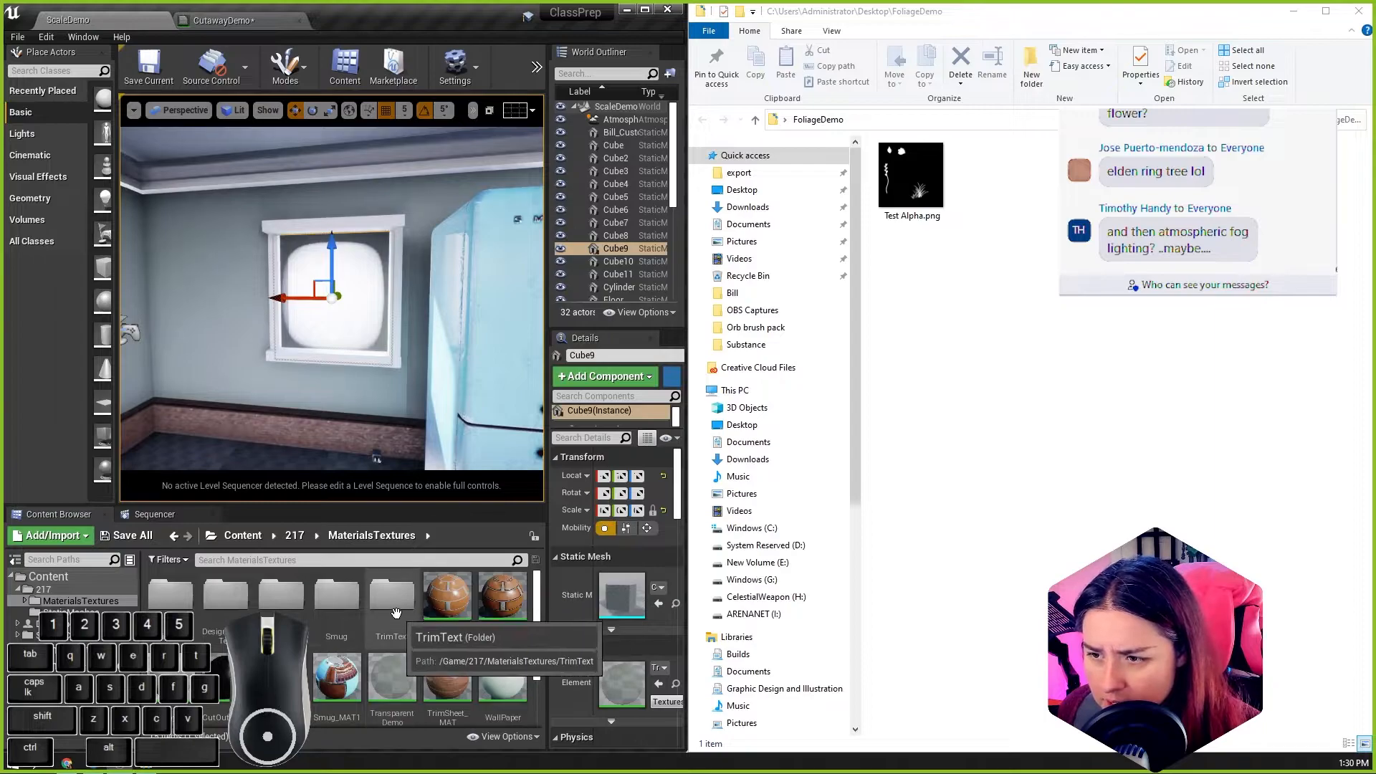
scroll(521, 694, "down", 3)
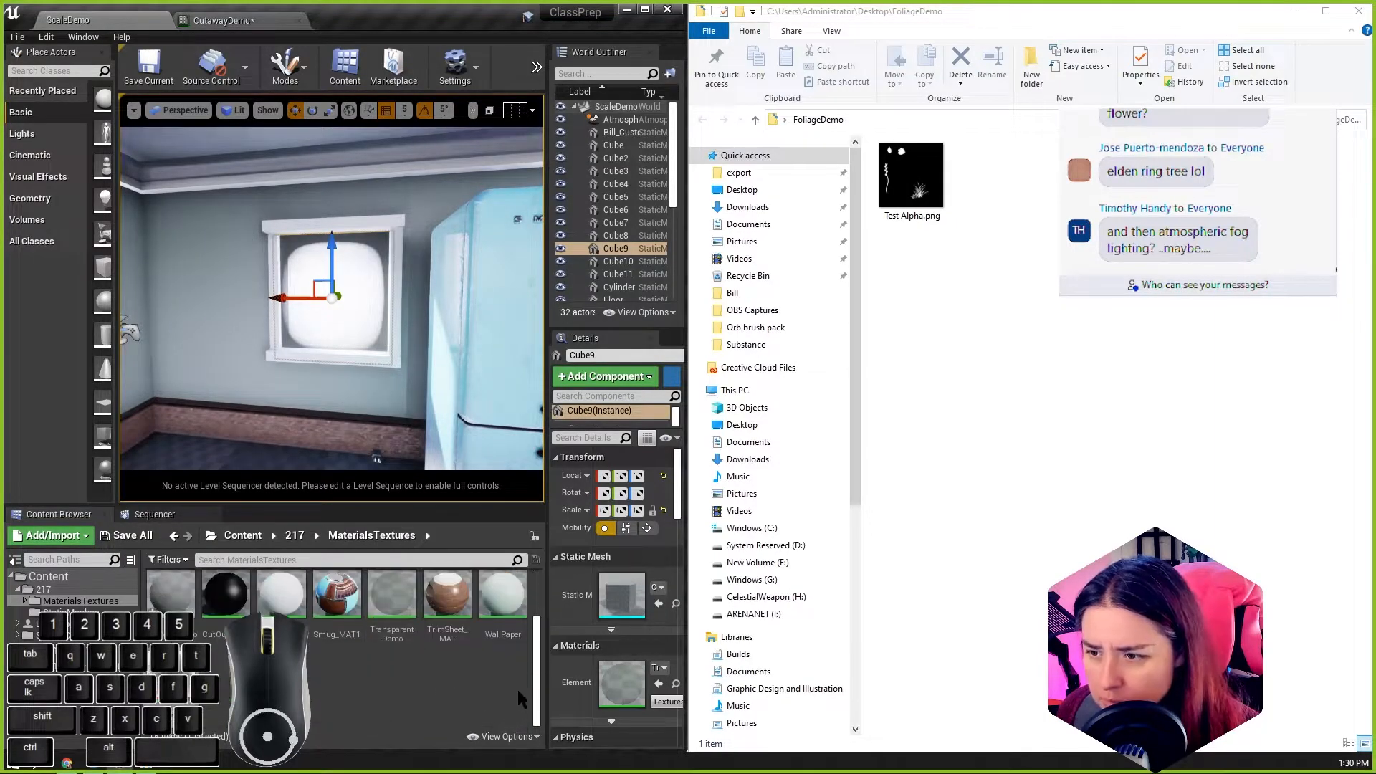
right_click(347, 687)
key("f")
key("g")
key("e")
key("e")
key("s")
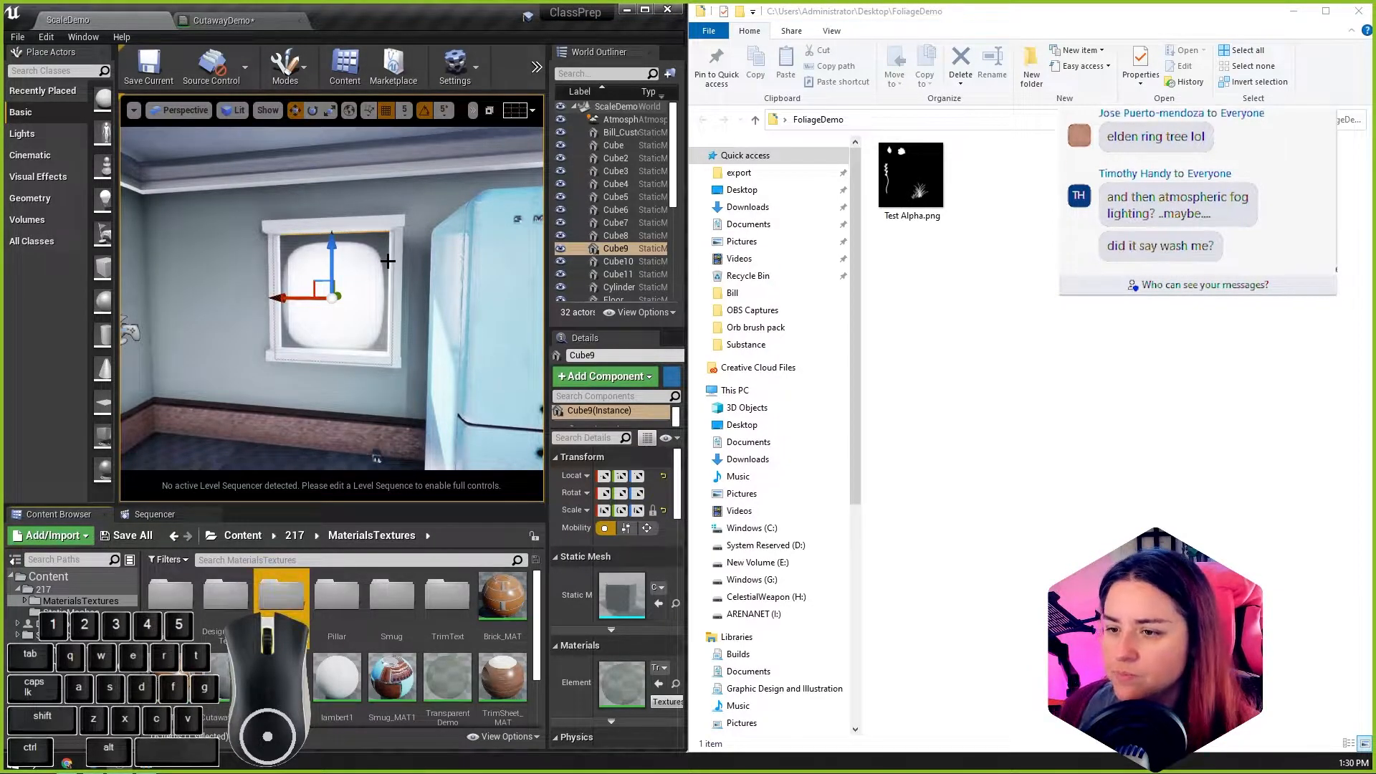
Step: Import Test Alpha.png into the FoliageDemoText folder, minimize the file window and maximize the editor
double_click(281, 594)
left_click_drag(924, 179, 308, 649)
left_click(1294, 12)
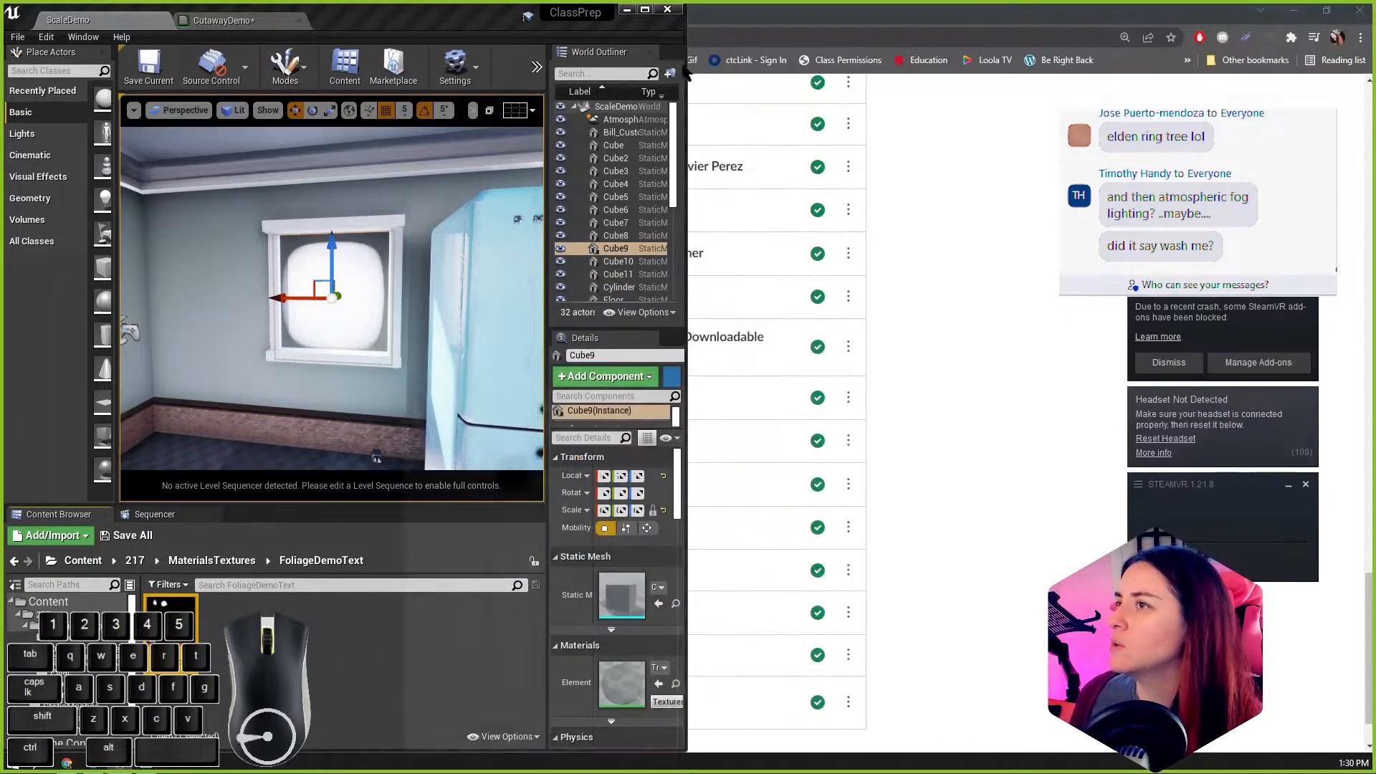
left_click_drag(514, 9, 493, 0)
Step: Float the CutawayDemo material window, add the Test Alpha texture to its graph, and dock the window again
left_click_drag(215, 9, 807, 155)
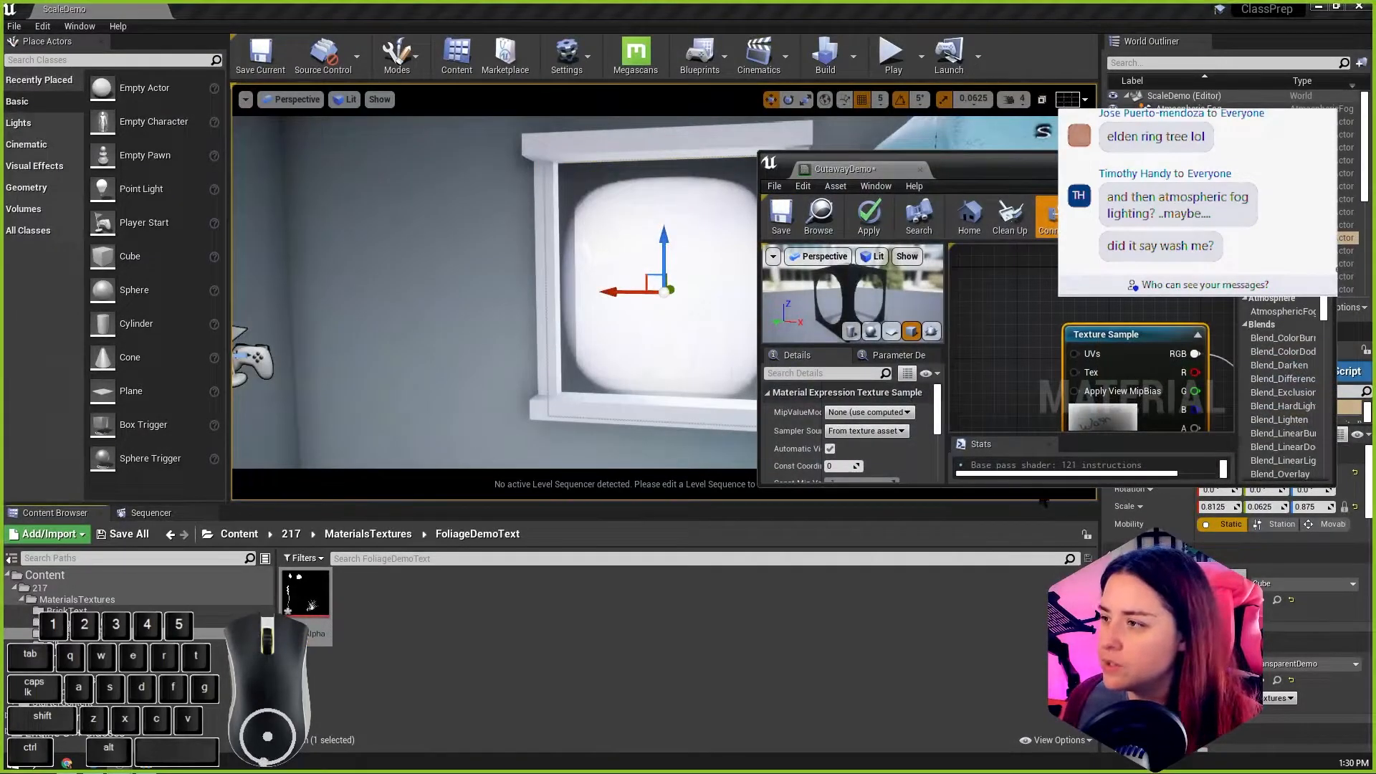
left_click_drag(989, 487, 989, 722)
left_click_drag(305, 594, 1017, 516)
left_click_drag(860, 166, 571, 367)
Step: Move the old texture sample up, connect the Test Alpha sample's RGB to Opacity Mask, and save the material
left_click_drag(567, 175, 495, 153)
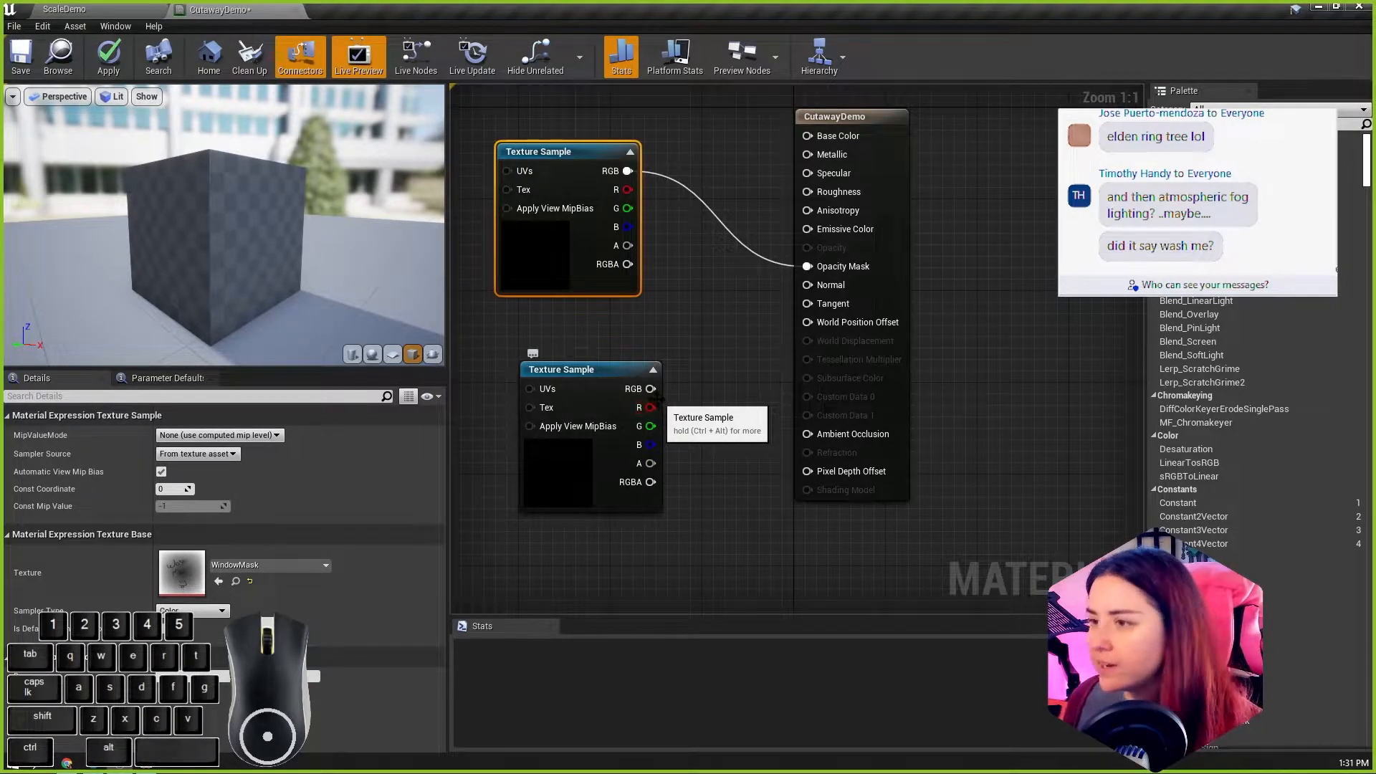
left_click_drag(650, 389, 807, 266)
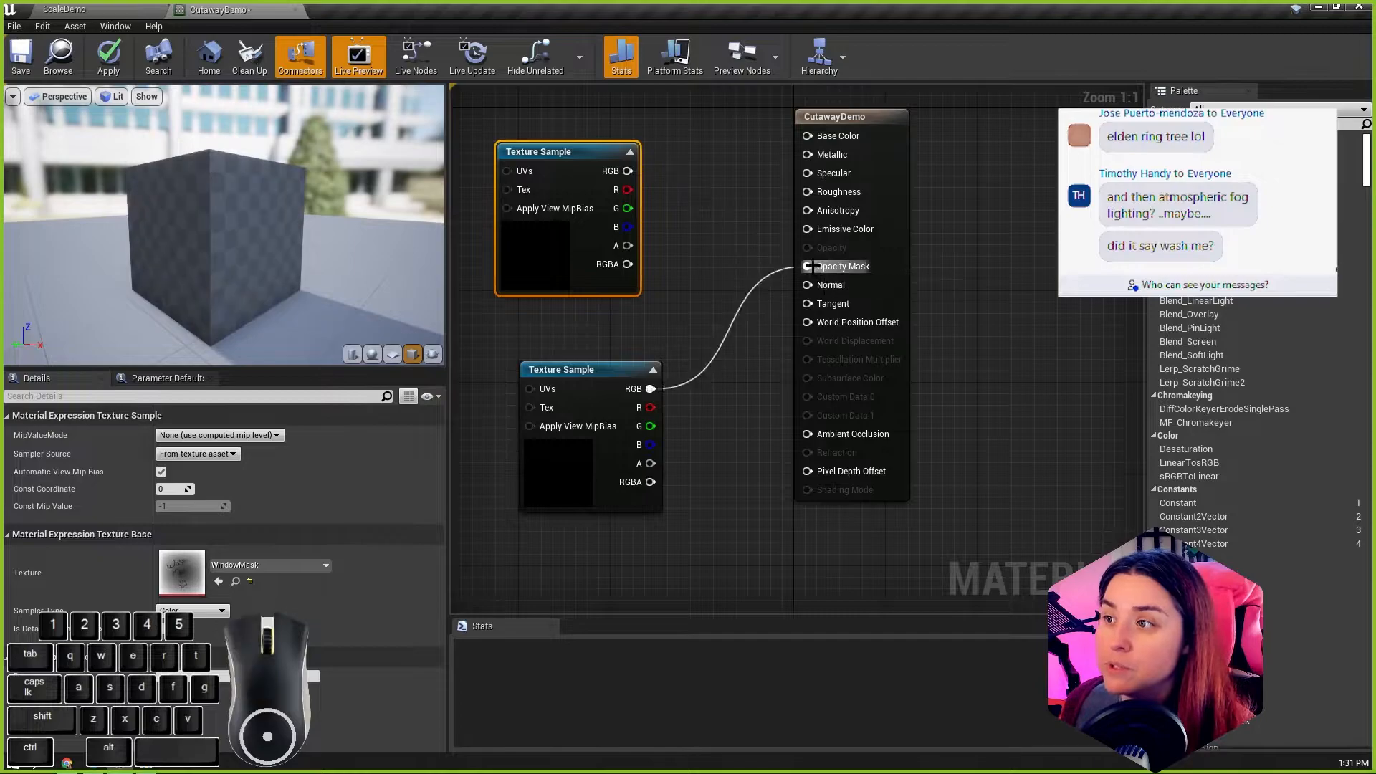
scroll(274, 231, "up", 5)
scroll(288, 232, "down", 6)
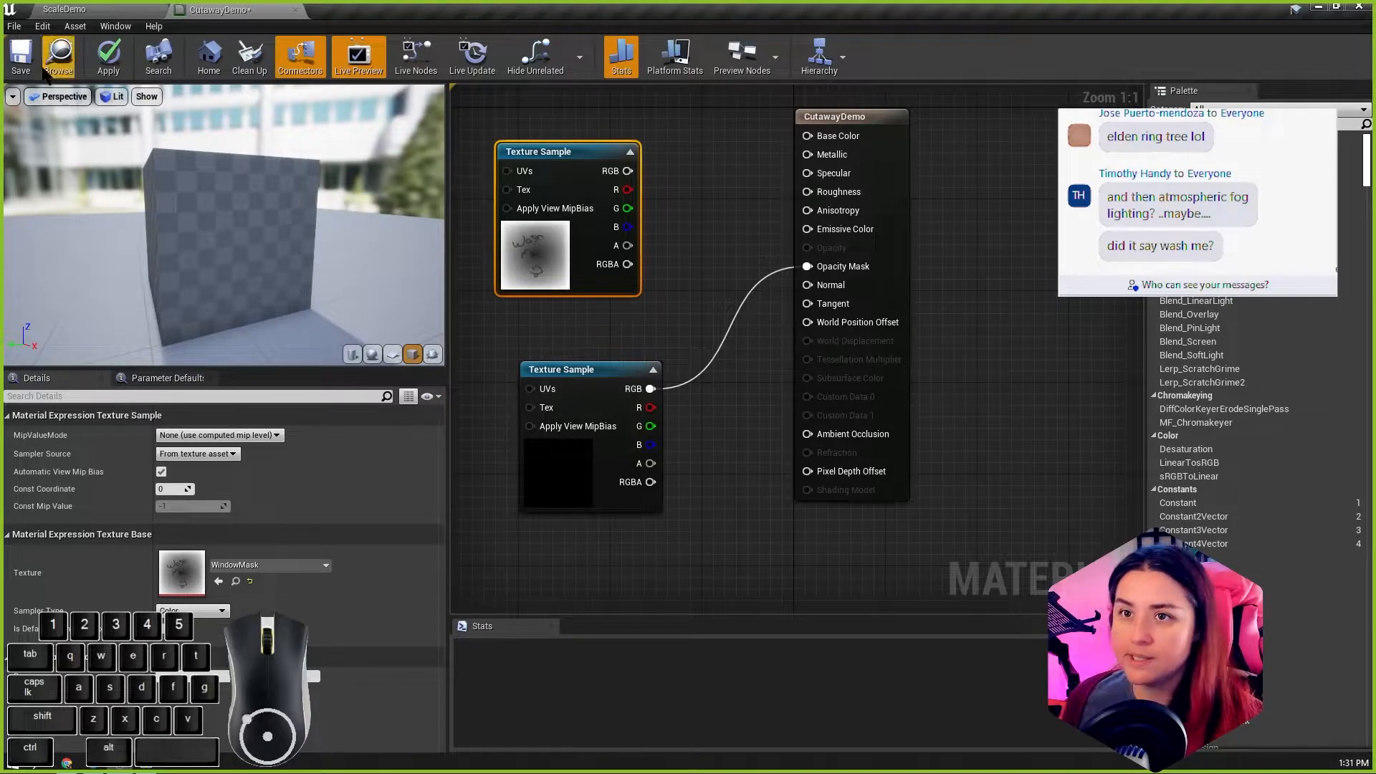
left_click(21, 56)
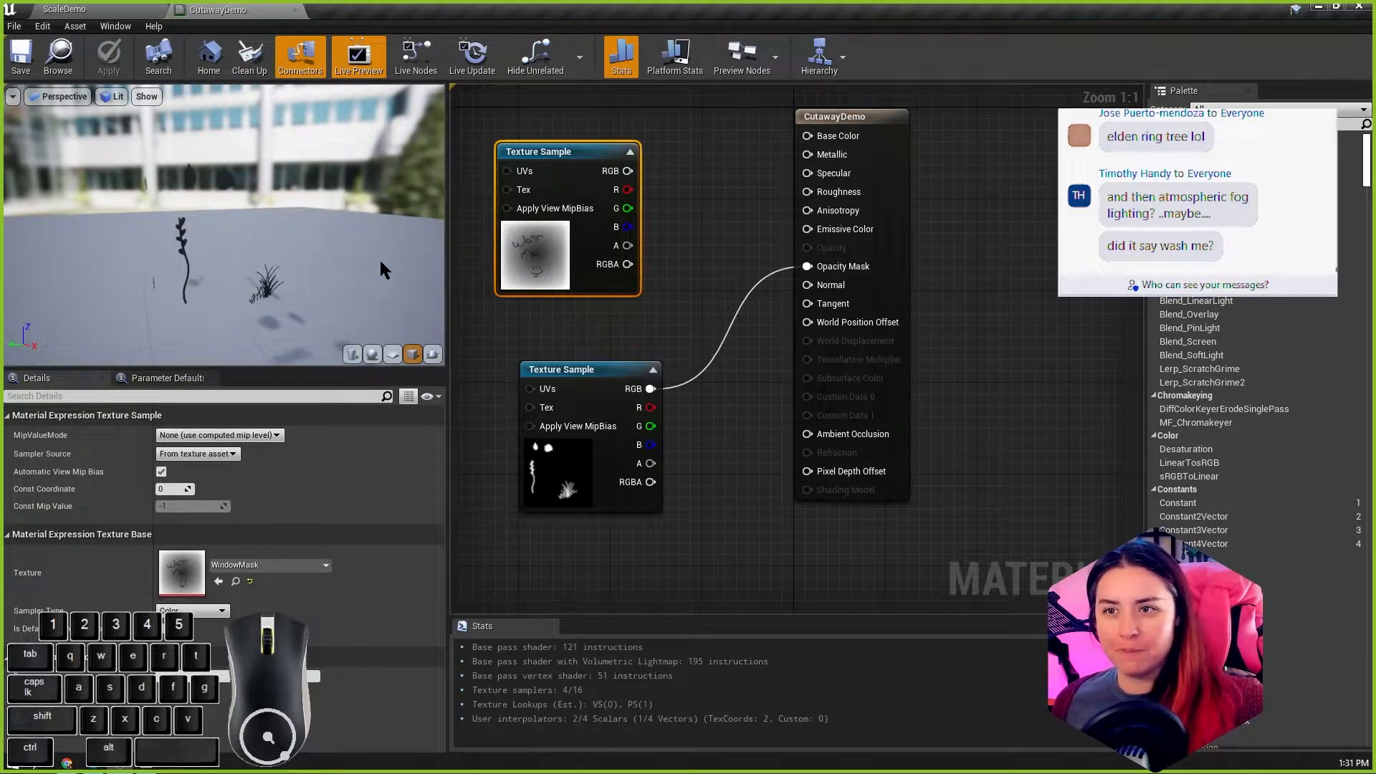
Step: Examine the foliage cutouts on the material's preview cube from several angles
scroll(283, 246, "up", 5)
scroll(283, 242, "down", 3)
left_click_drag(286, 233, 230, 200, "alt")
left_click_drag(281, 281, 256, 252, "alt")
left_click_drag(132, 128, 226, 152, "alt")
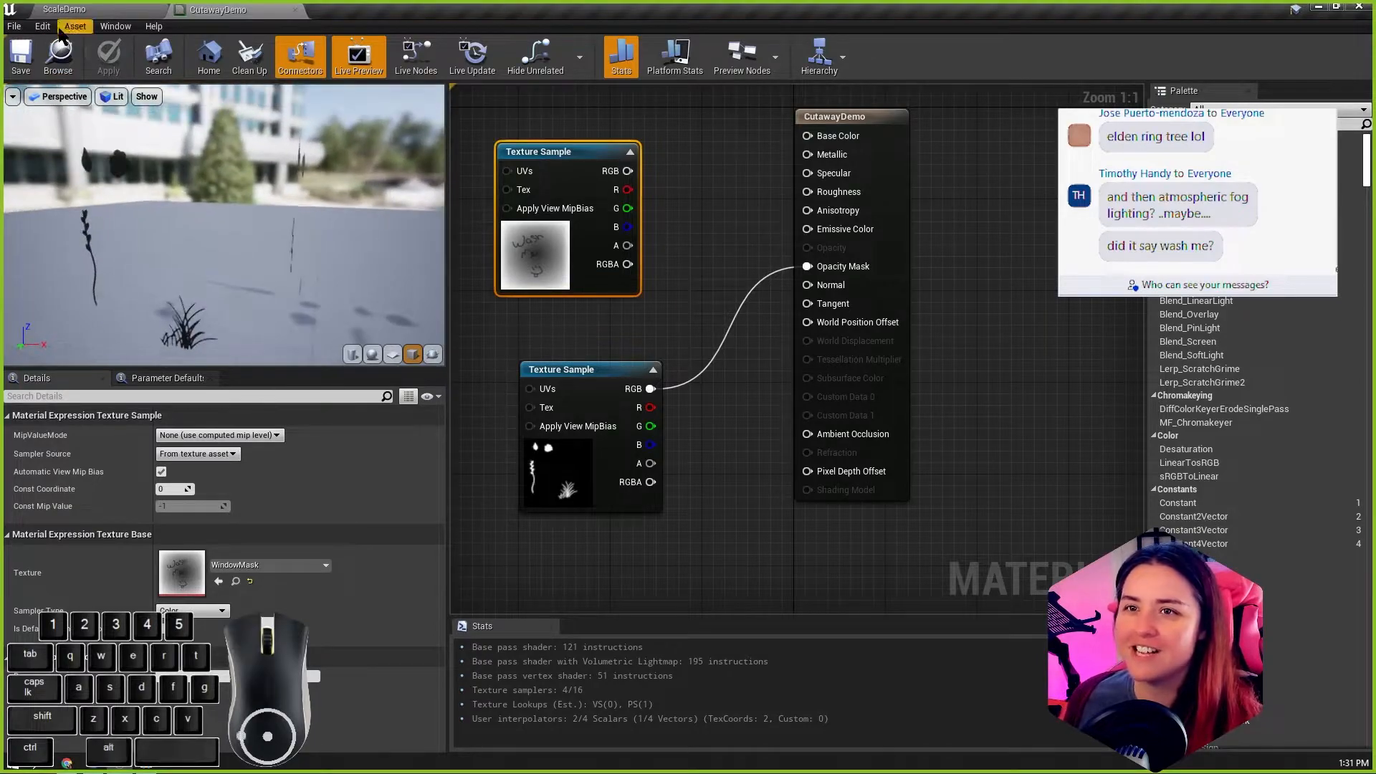
Step: Inspect the window's glass pane in the ScaleDemo level from outside and up close
left_click(61, 13)
scroll(620, 347, "up", 3)
left_click(673, 323, "alt")
left_click_drag(673, 322, 753, 287, "alt")
right_click_drag(753, 287, 770, 344, "alt")
left_click_drag(771, 345, 957, 305, "alt")
right_click_drag(957, 304, 896, 287, "alt")
right_click_drag(777, 349, 770, 348, "alt")
left_click_drag(770, 348, 825, 344, "alt")
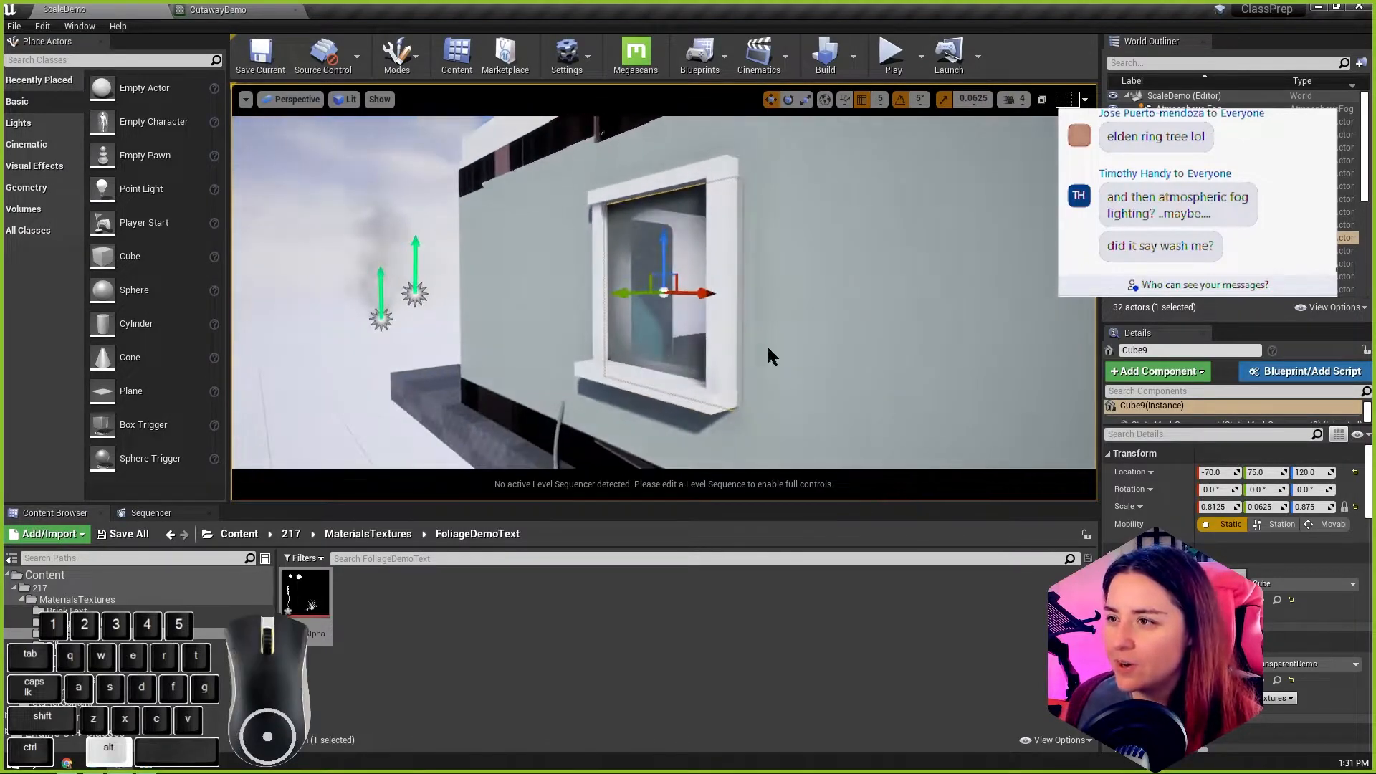
right_click_drag(761, 349, 831, 344, "alt")
middle_click_drag(734, 349, 795, 423, "alt")
left_click_drag(734, 349, 770, 344, "alt")
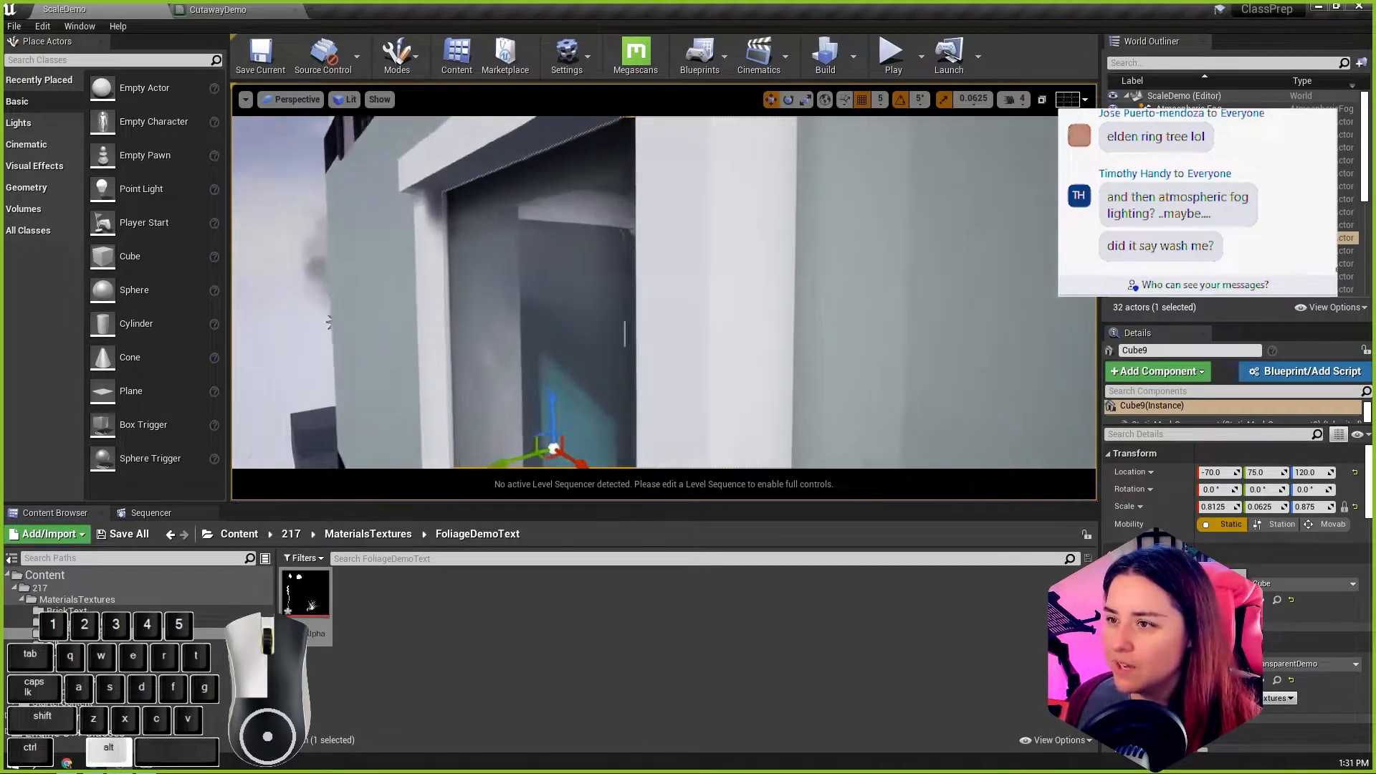
right_click_drag(734, 349, 674, 337, "alt")
left_click_drag(734, 349, 437, 340, "alt")
Step: Return to the CutawayDemo material and compare the masked foliage shapes and their shadows in the preview
left_click(208, 10)
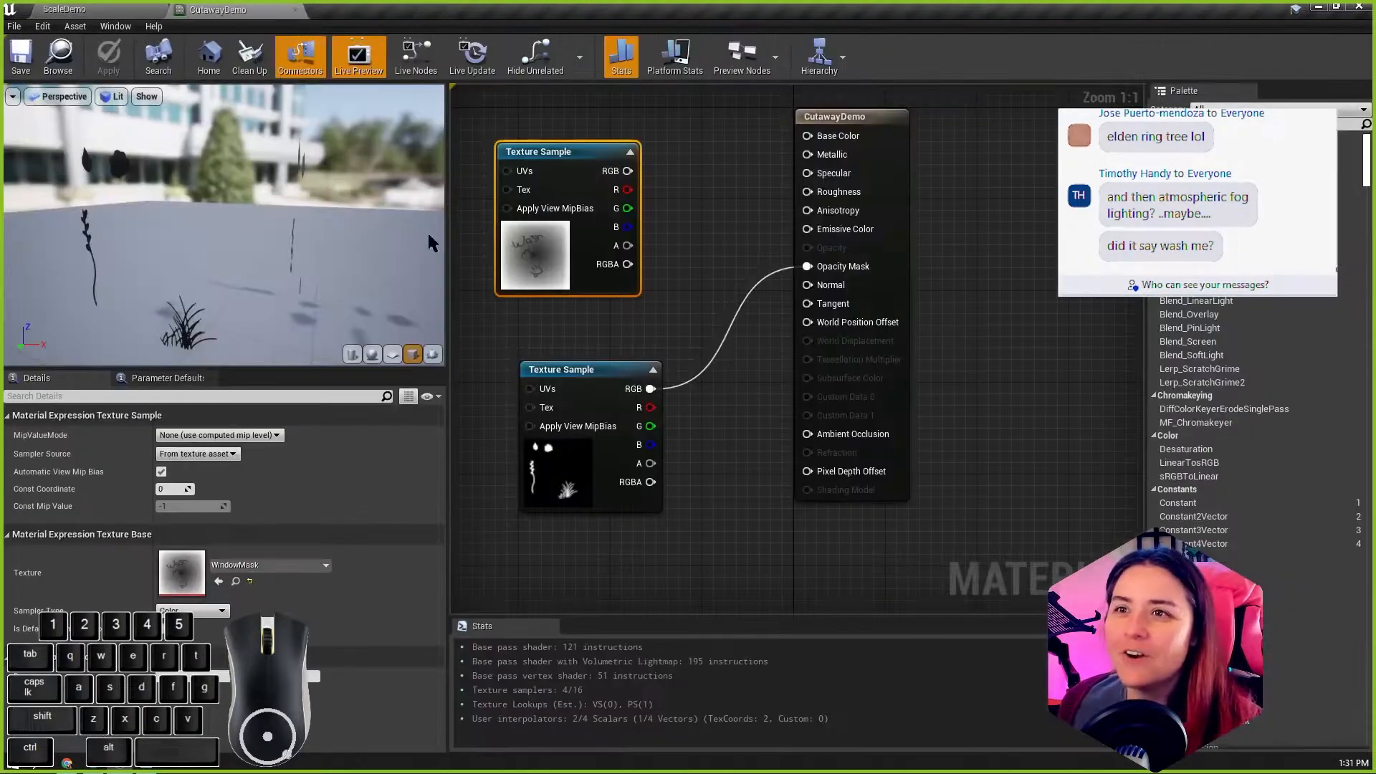
scroll(206, 251, "up", 4)
scroll(208, 270, "down", 2)
mouse_move(208, 269)
left_mouse_down("alt")
mouse_move(240, 247)
mouse_move(183, 247)
mouse_move(215, 255)
mouse_move(193, 258)
left_mouse_up("alt")
right_click_drag(194, 258, 181, 248, "alt")
left_click_drag(180, 248, 277, 283, "alt")
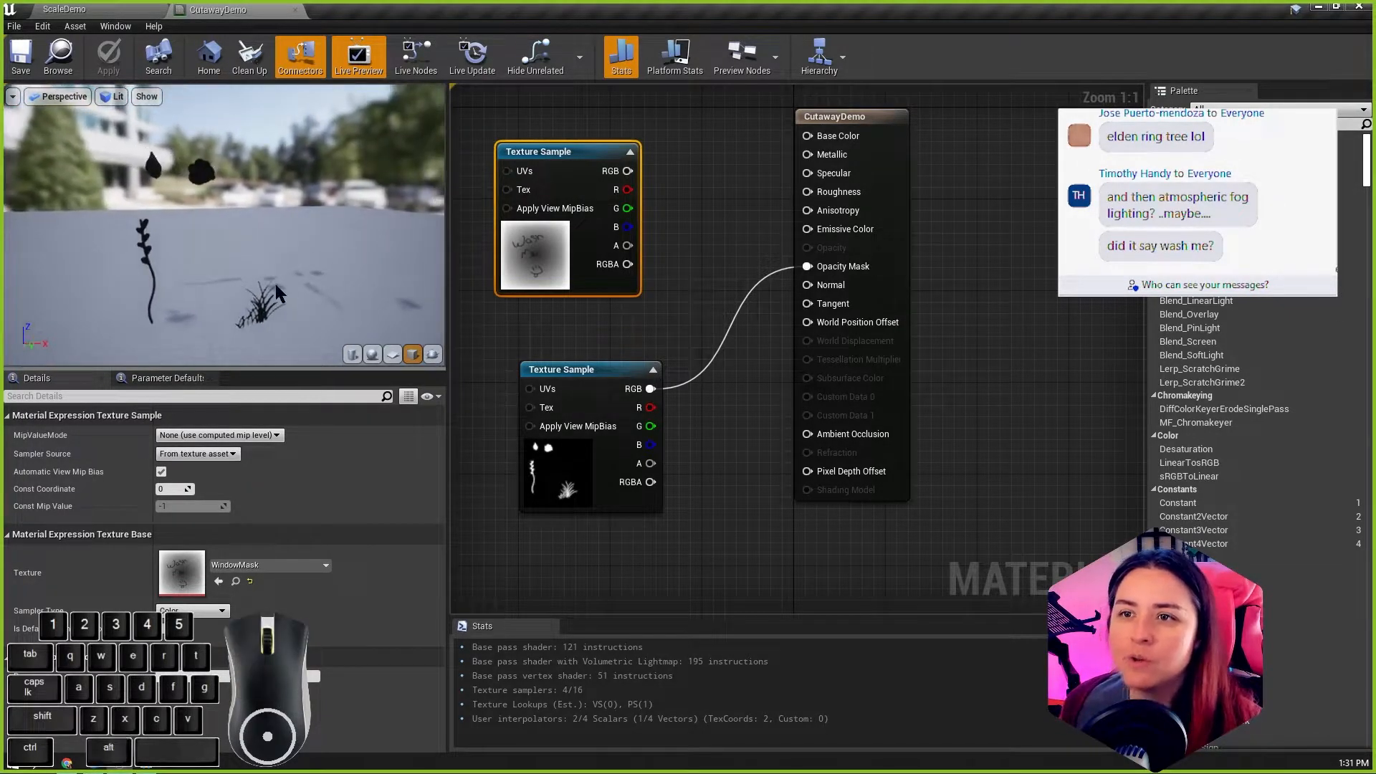
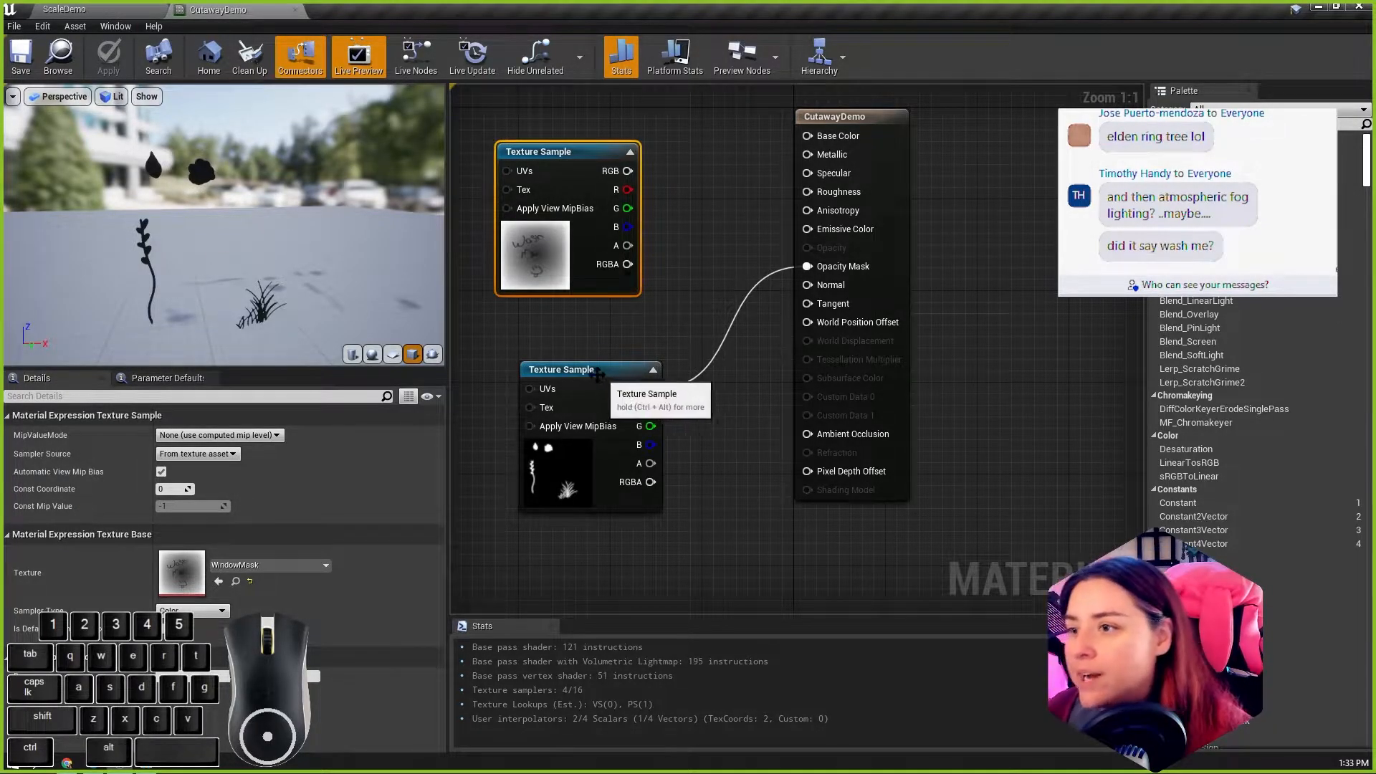
Step: Space the WindowMask and Test_Alpha texture samples farther apart and farther from the material's main node
left_click_drag(603, 377, 557, 354)
left_click_drag(564, 154, 529, 123)
scroll(761, 235, "down", 1)
left_click_drag(573, 333, 518, 377)
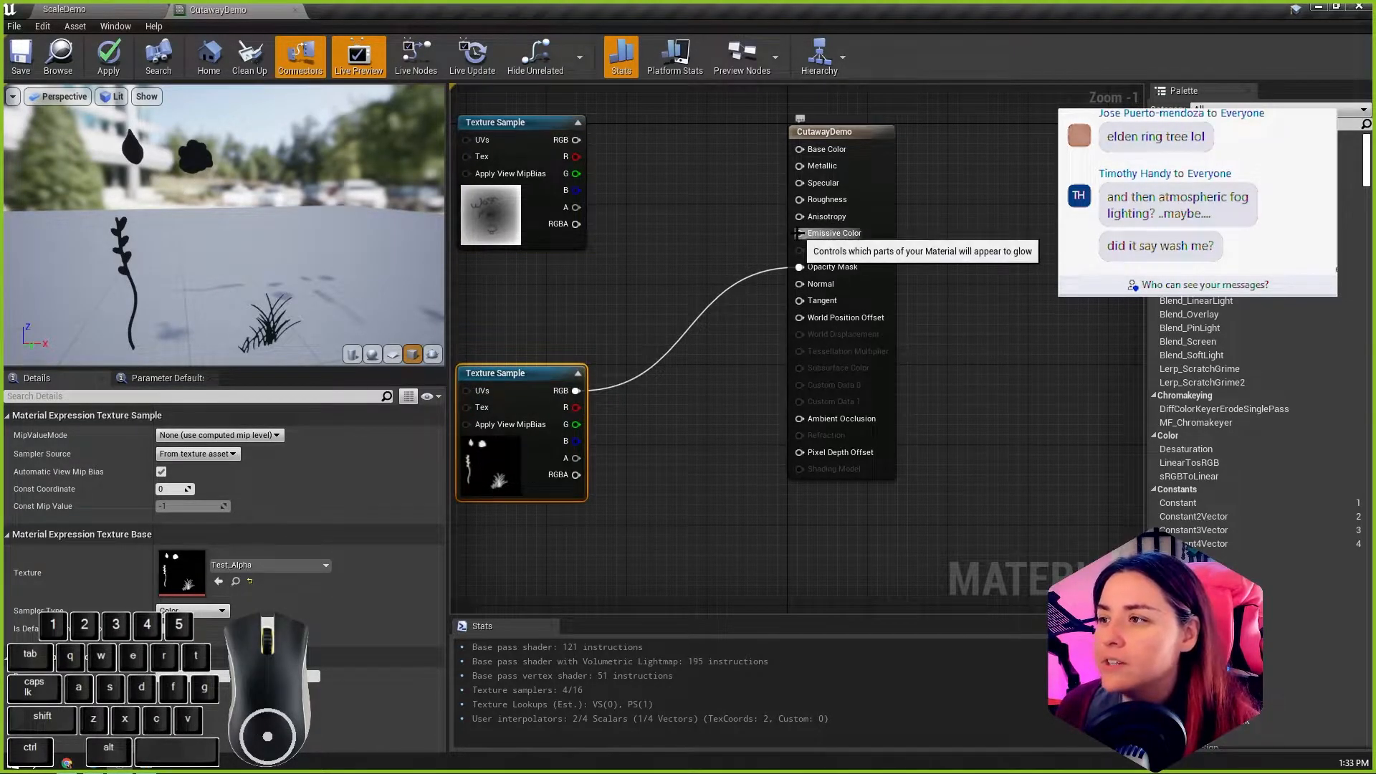
Step: Add a Constant3Vector node between the texture samples and connect it to Emissive Color
left_click(634, 244)
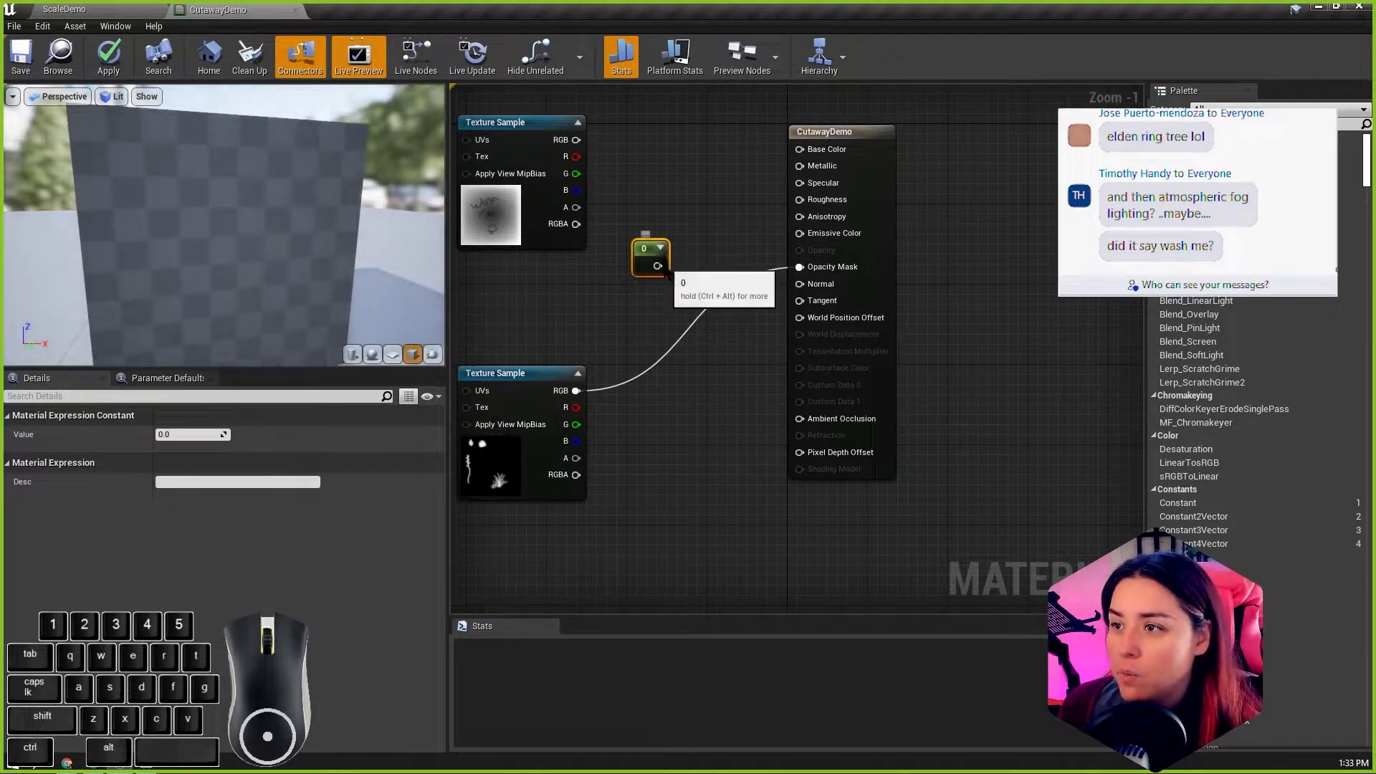
key("Delete")
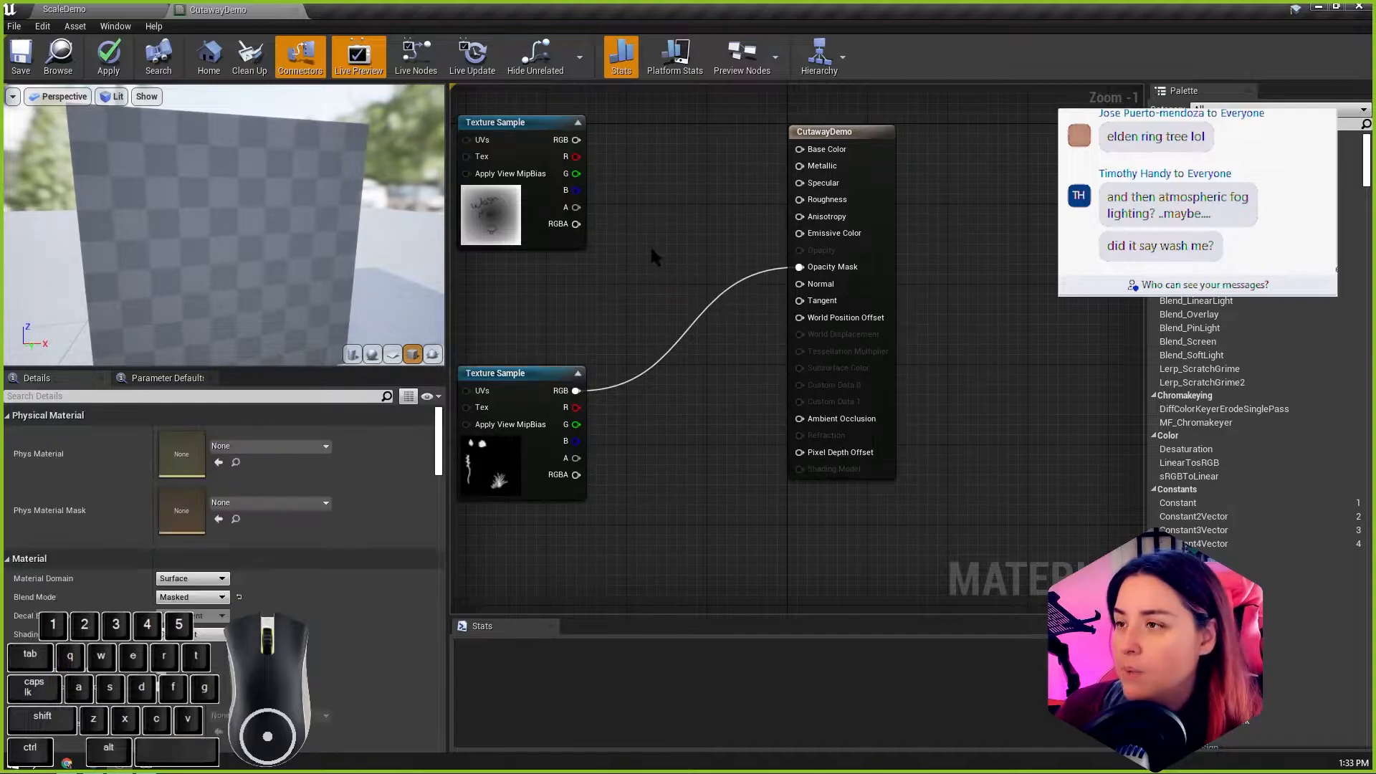
left_click(650, 244)
left_click_drag(742, 281, 798, 233)
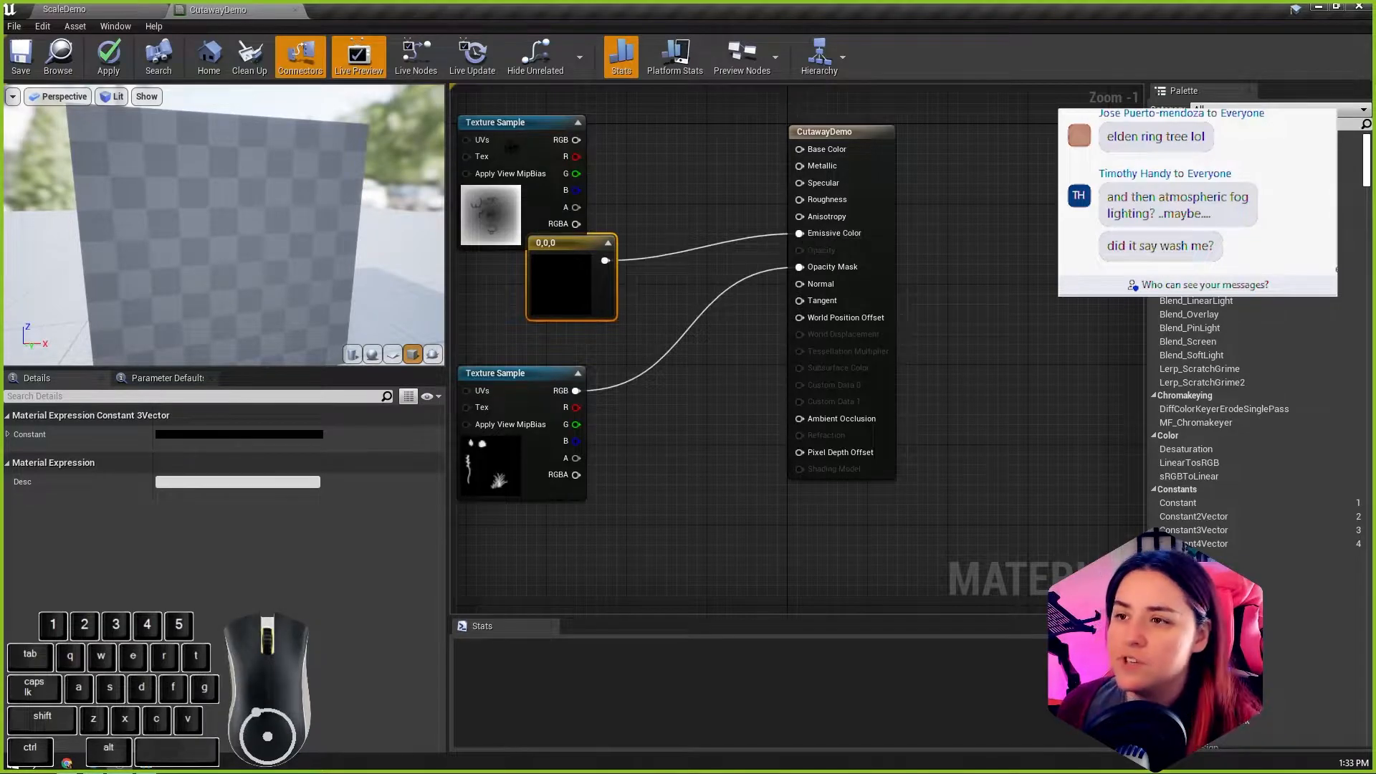
Step: Delete the unused WindowMask texture sample from the graph
left_click(511, 126)
key("Delete")
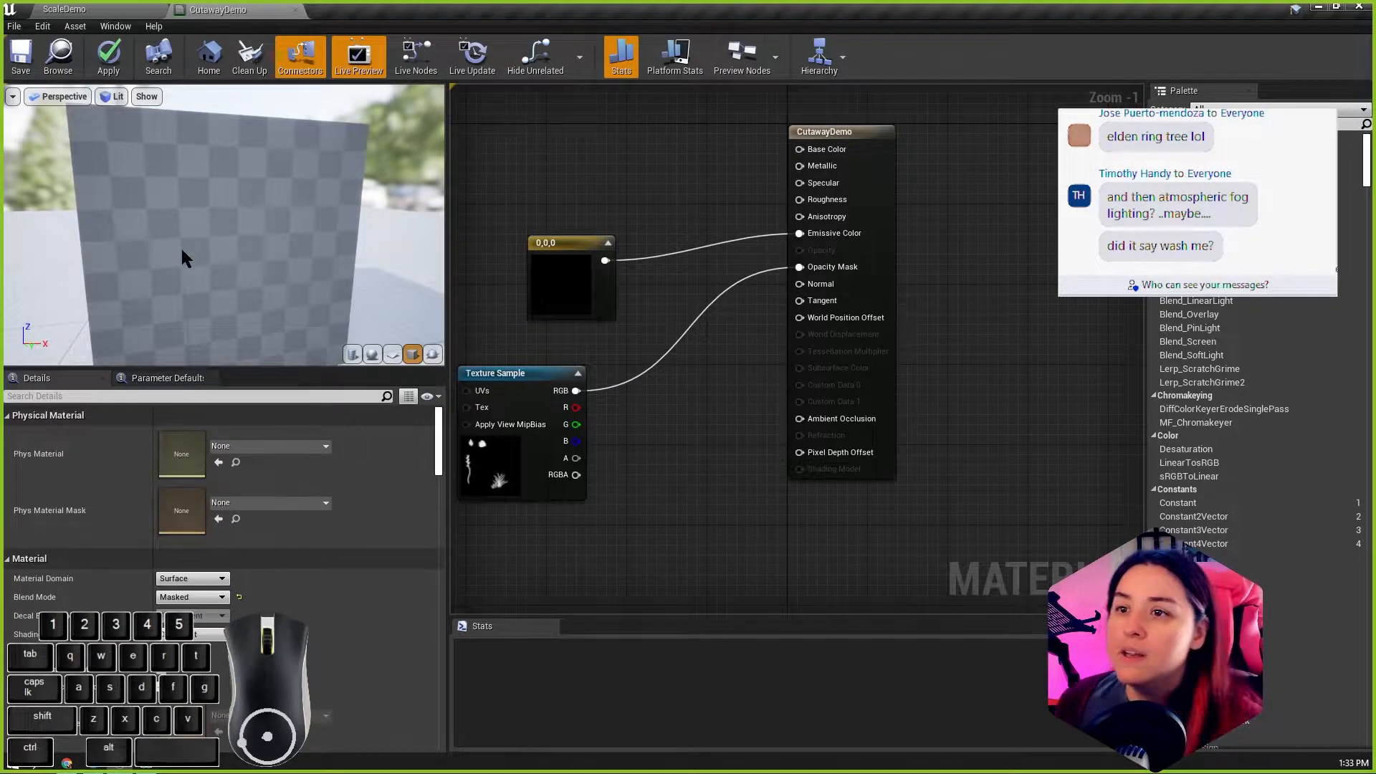
scroll(266, 204, "down", 4)
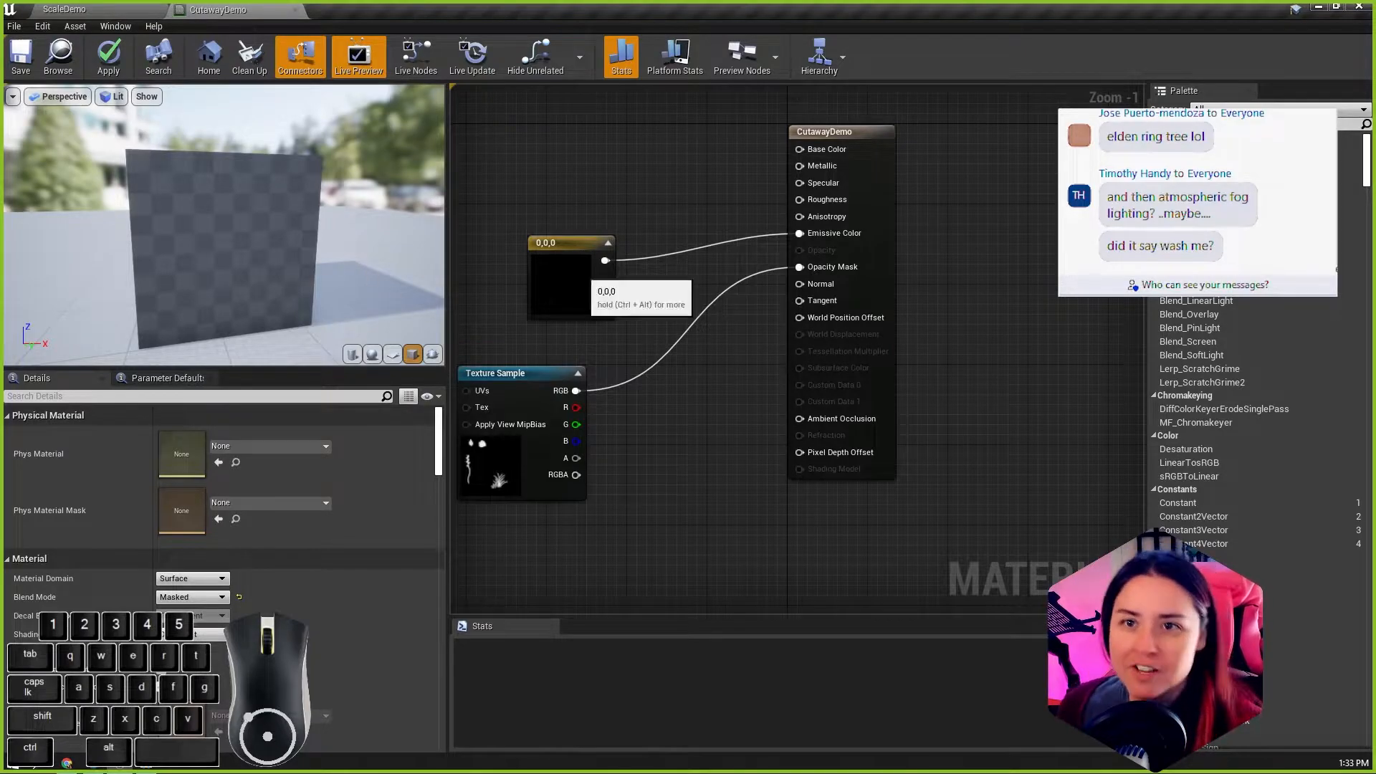
Step: Set the emissive color constant to hot pink (1, 0, 0.633) and reposition it and the Test_Alpha sample
double_click(568, 283)
left_click_drag(684, 383, 796, 306)
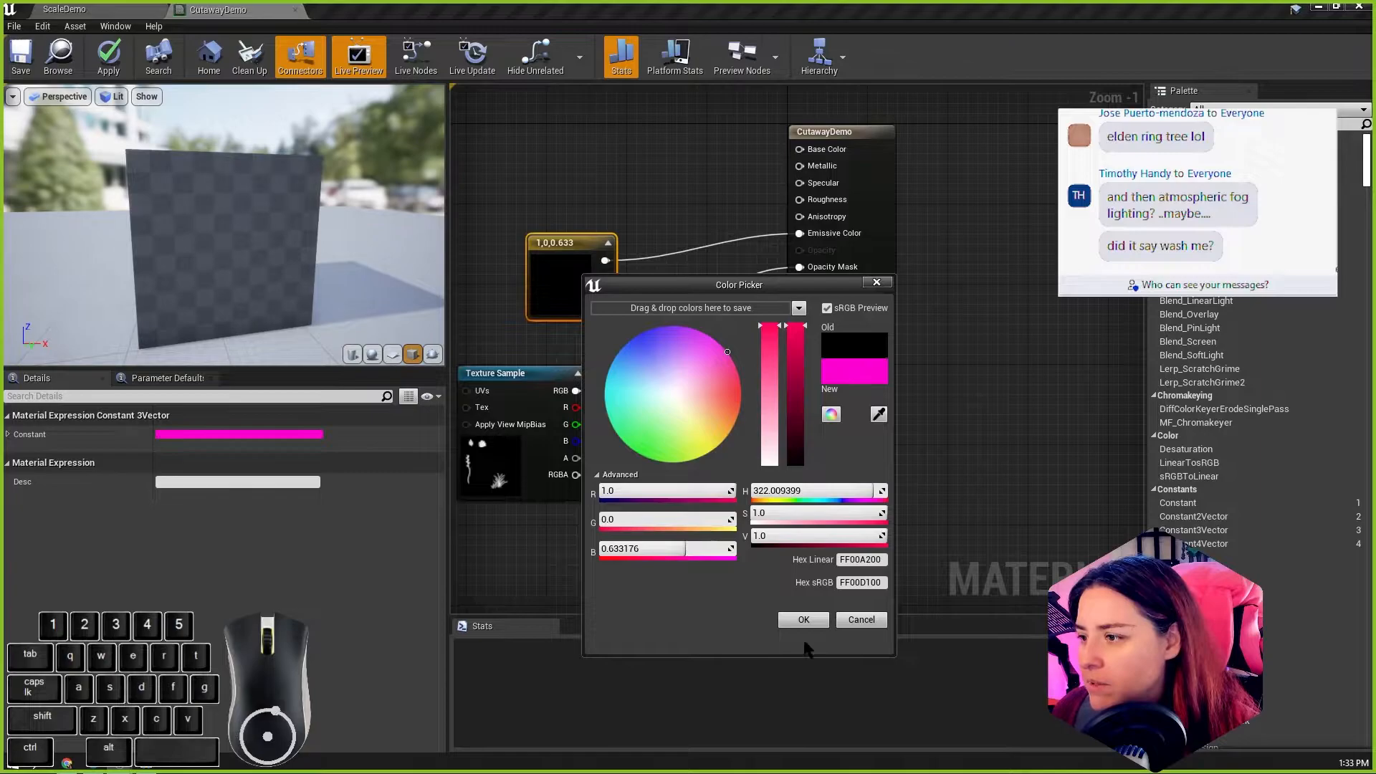
left_click(803, 619)
left_click_drag(561, 243, 564, 157)
left_click_drag(518, 374, 567, 344)
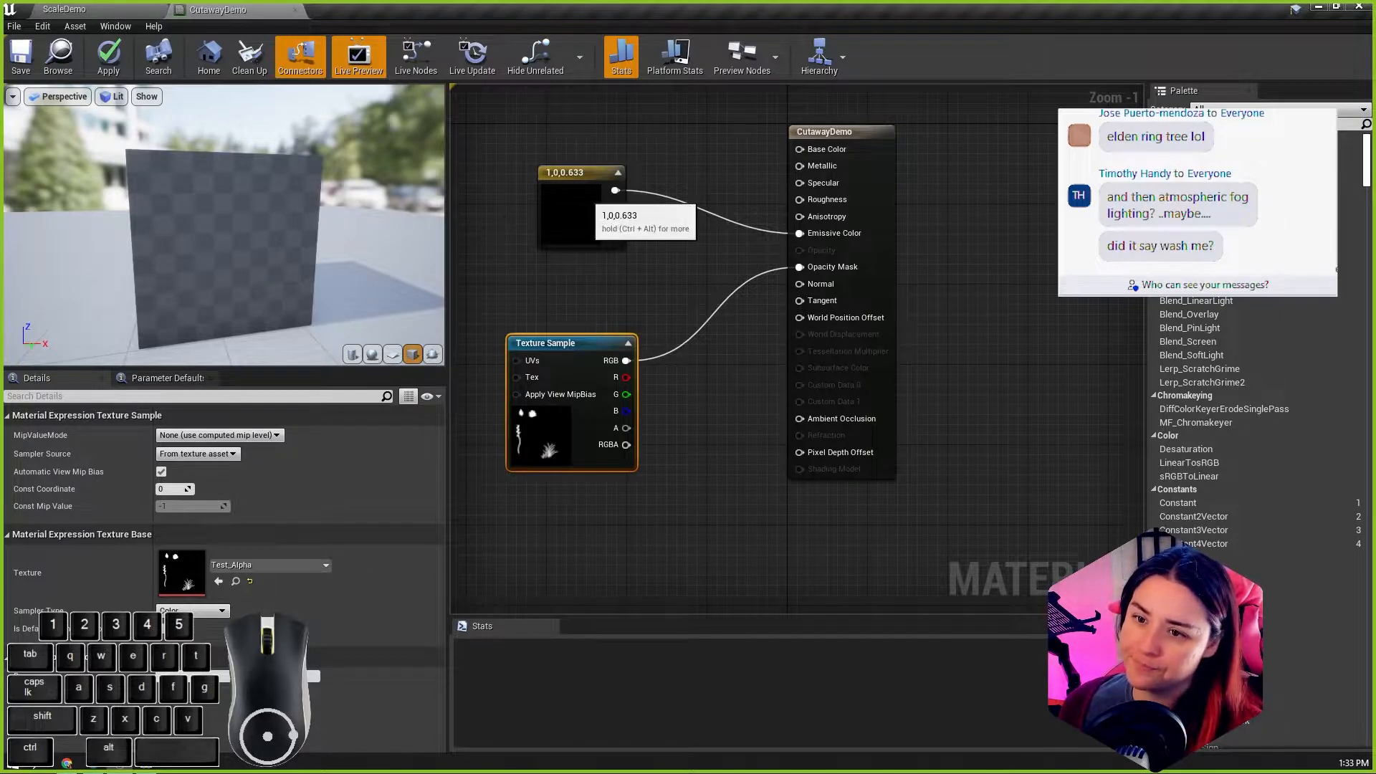
Step: Recheck the pink constant's color and save the CutawayDemo material
double_click(582, 207)
left_click(810, 547)
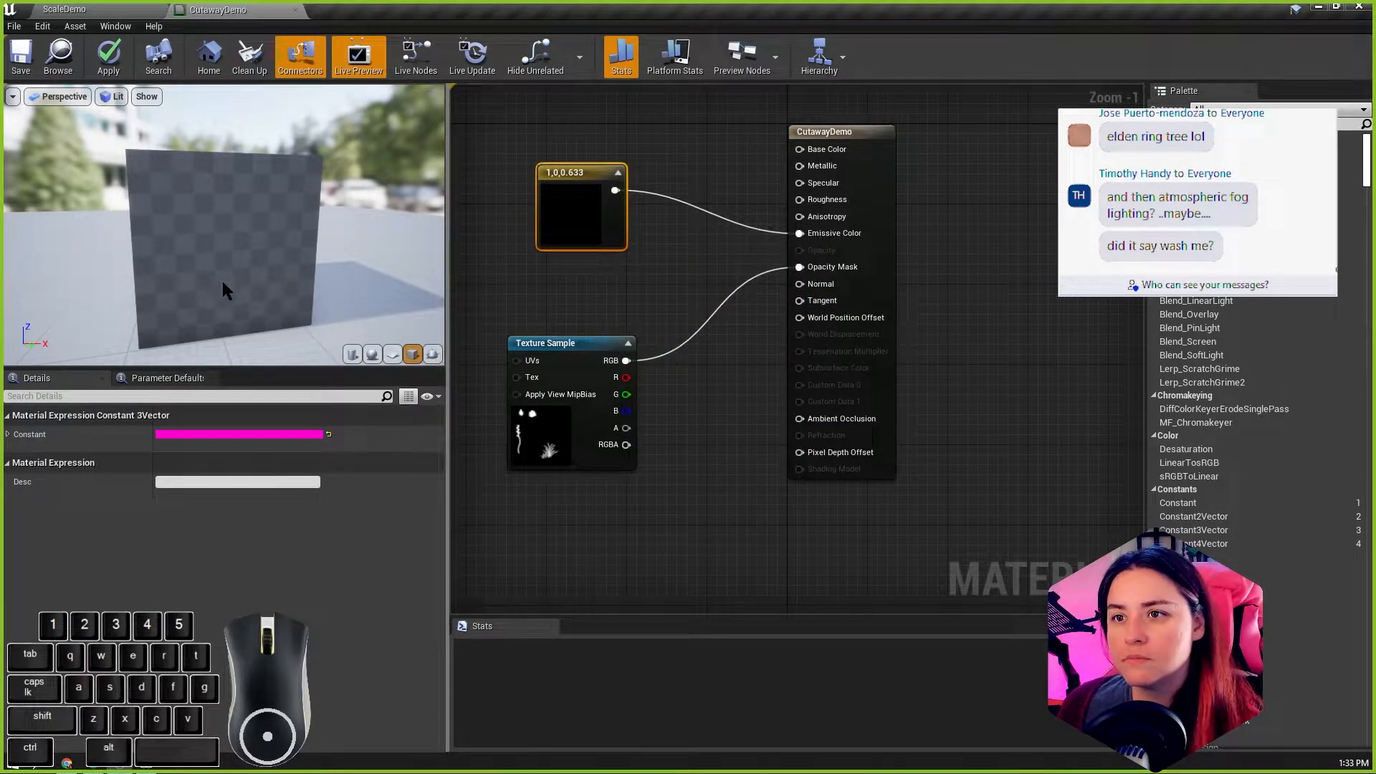
mouse_move(286, 215)
left_mouse_down("alt")
mouse_move(337, 204)
mouse_move(304, 197)
left_mouse_up("alt")
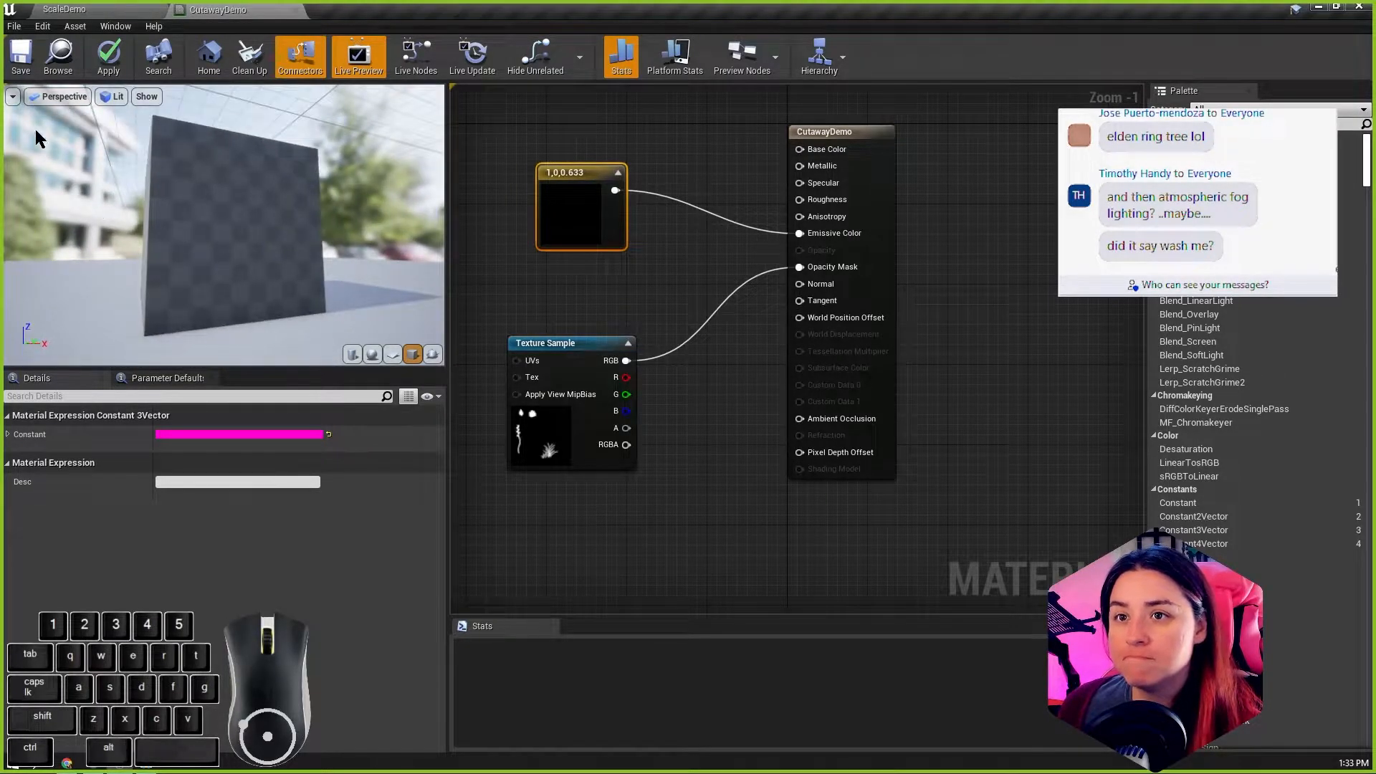
left_click(19, 66)
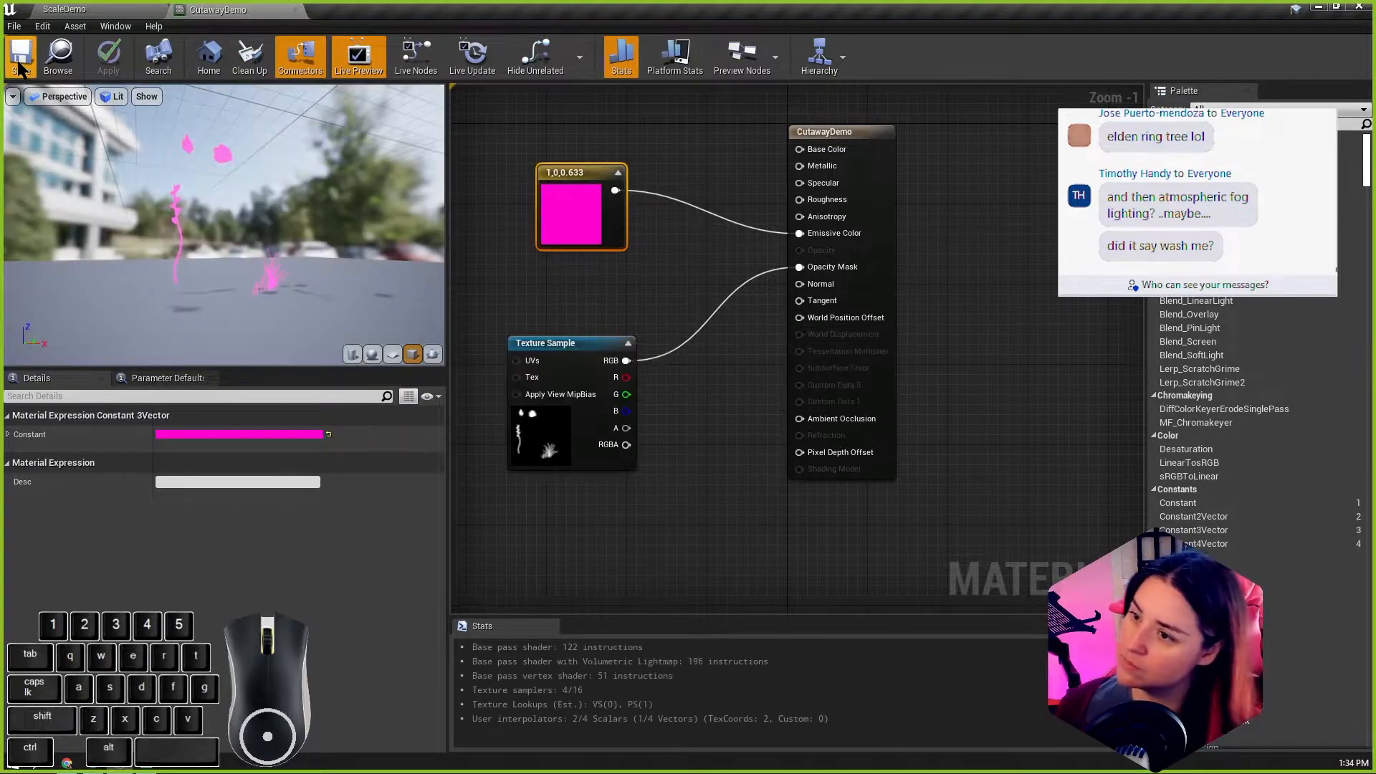
Step: Examine the pink foliage cutouts in the preview from several angles, and shift the color constant and Test_Alpha sample slightly
mouse_move(243, 254)
left_mouse_down("alt")
mouse_move(230, 244)
mouse_move(236, 278)
left_mouse_up("alt")
scroll(253, 258, "up", 5, "alt")
scroll(290, 278, "down", 2, "alt")
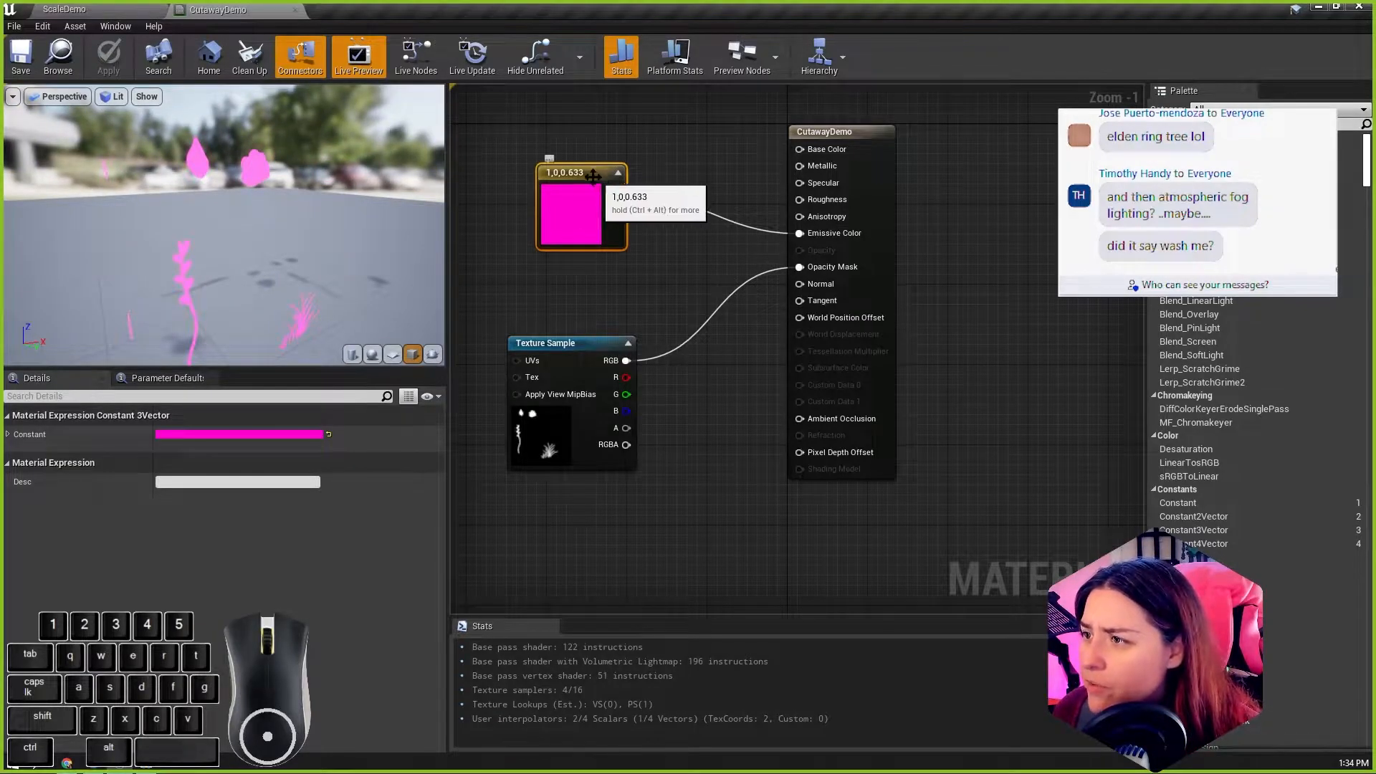
left_click_drag(593, 178, 544, 187)
middle_click_drag(228, 235, 269, 232, "alt")
left_click_drag(269, 232, 301, 244, "alt")
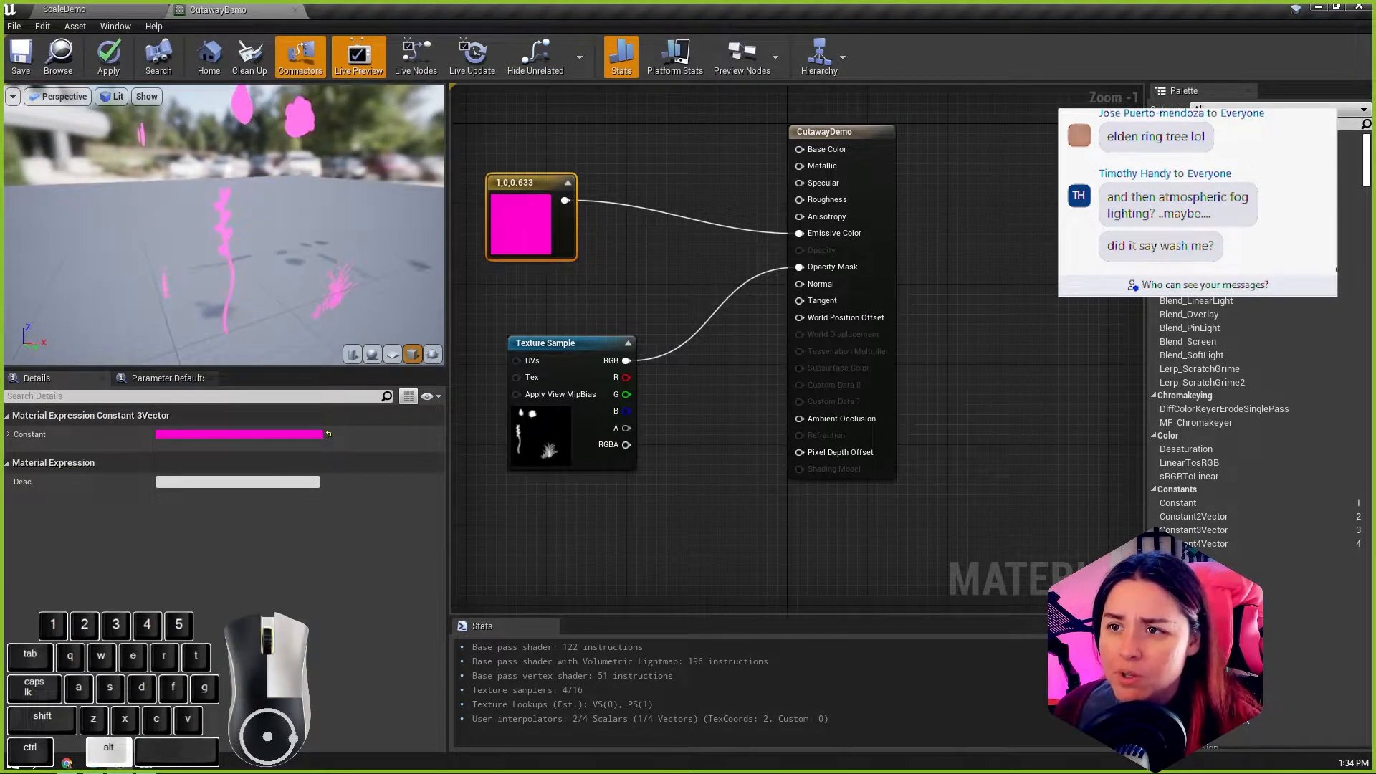
mouse_move(531, 345)
left_mouse_down()
mouse_move(511, 345)
mouse_move(525, 356)
left_mouse_up()
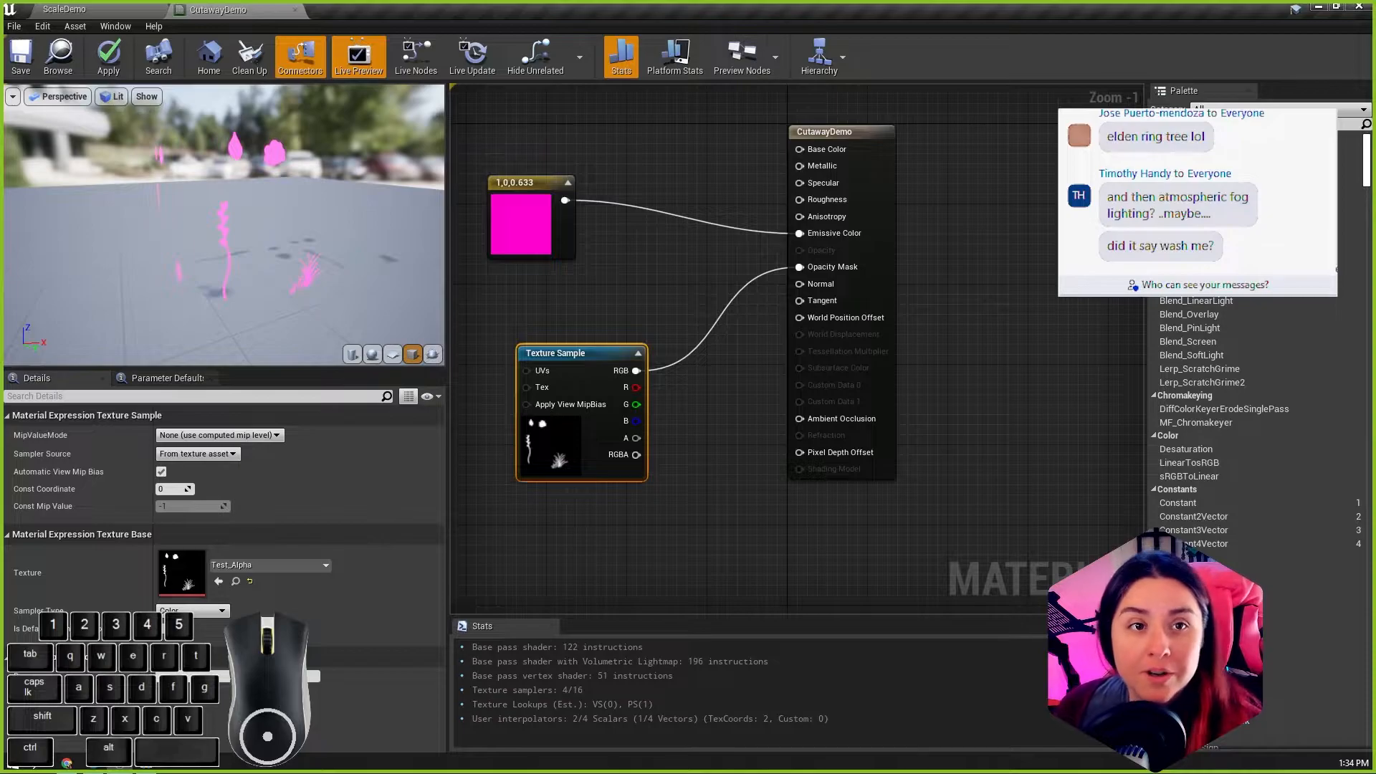
key("2")
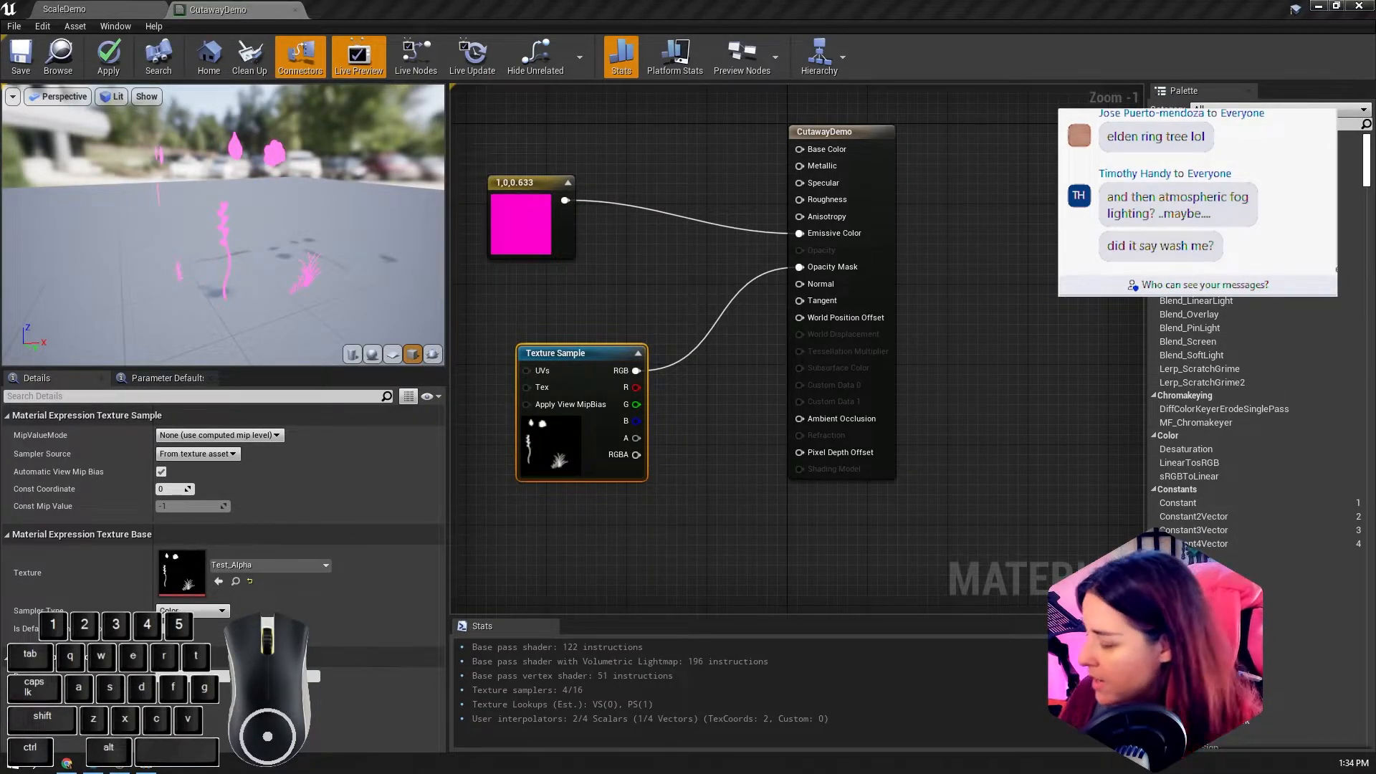
key("t")
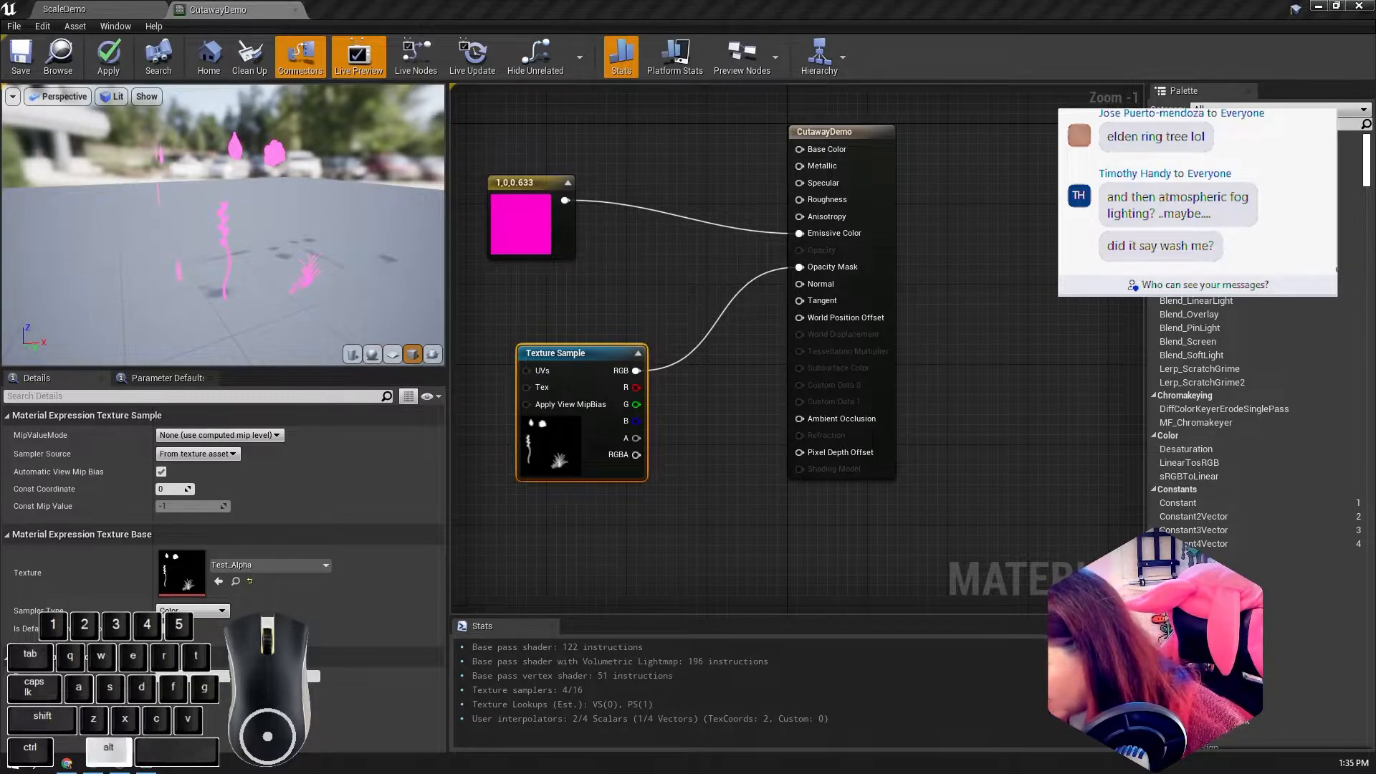
key("x")
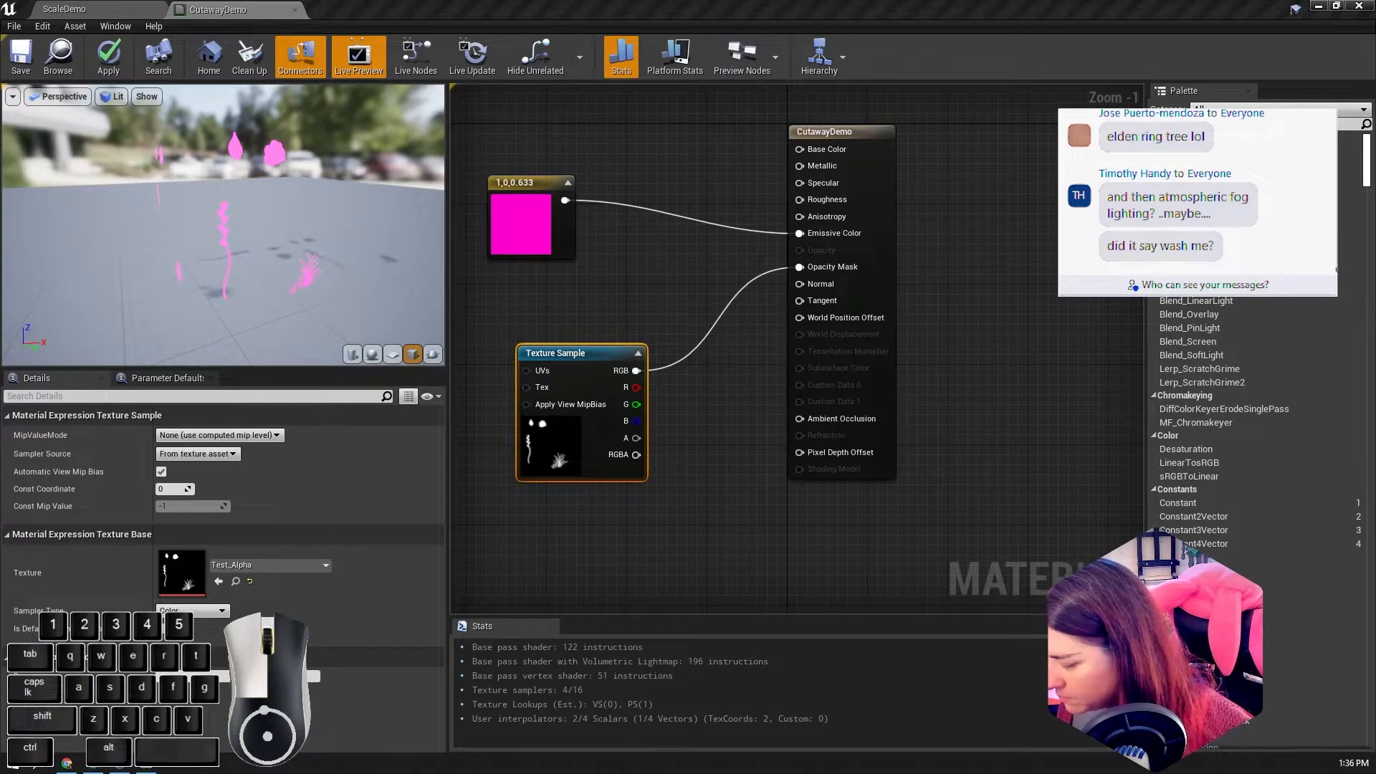
key("x")
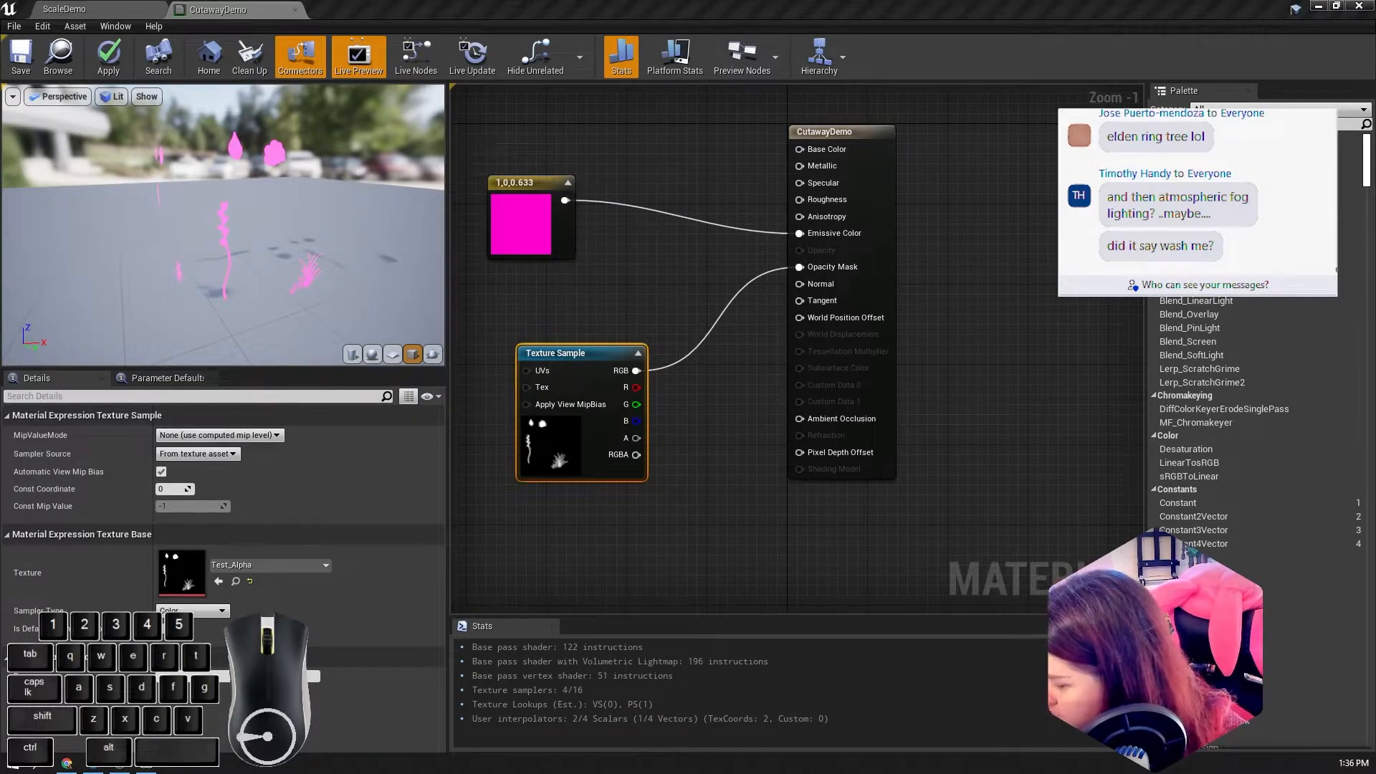
key("ctrl+z")
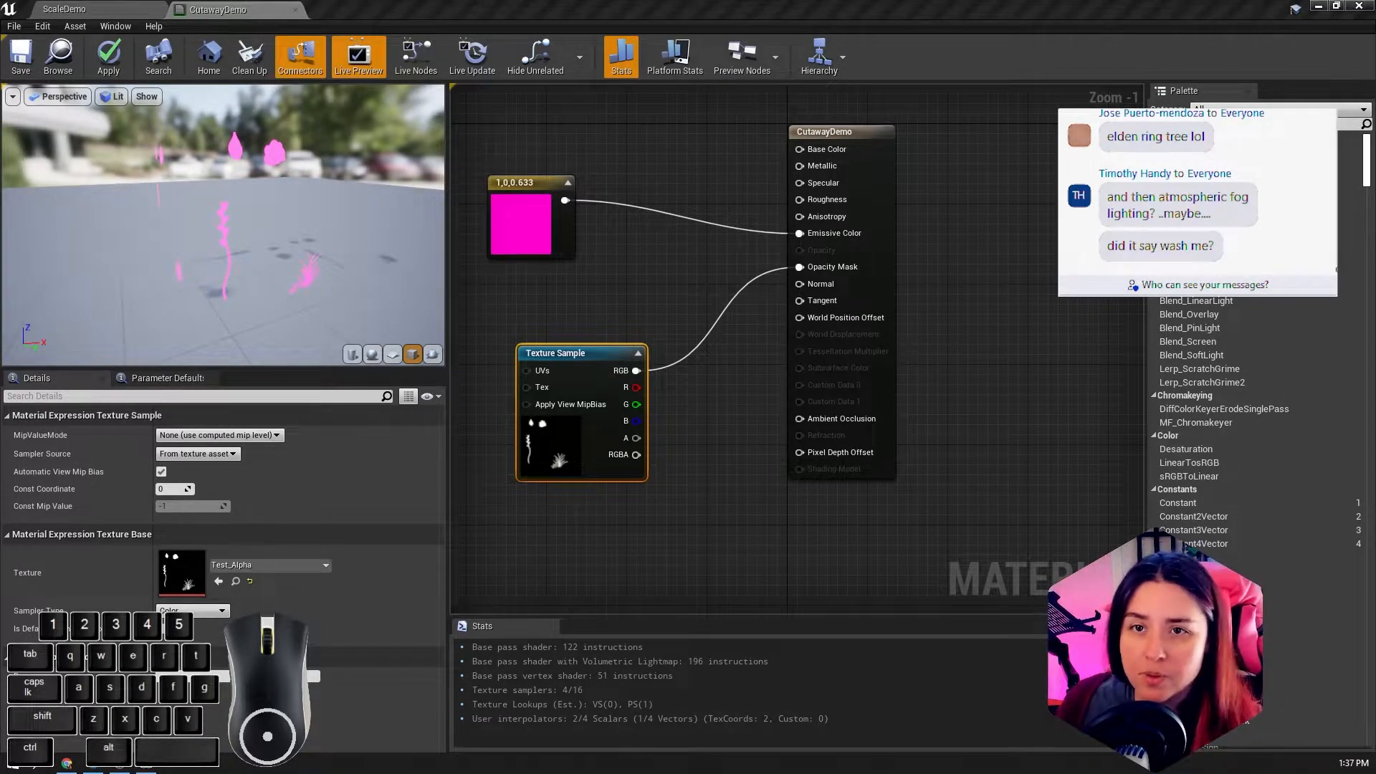
key("ctrl+shift+s")
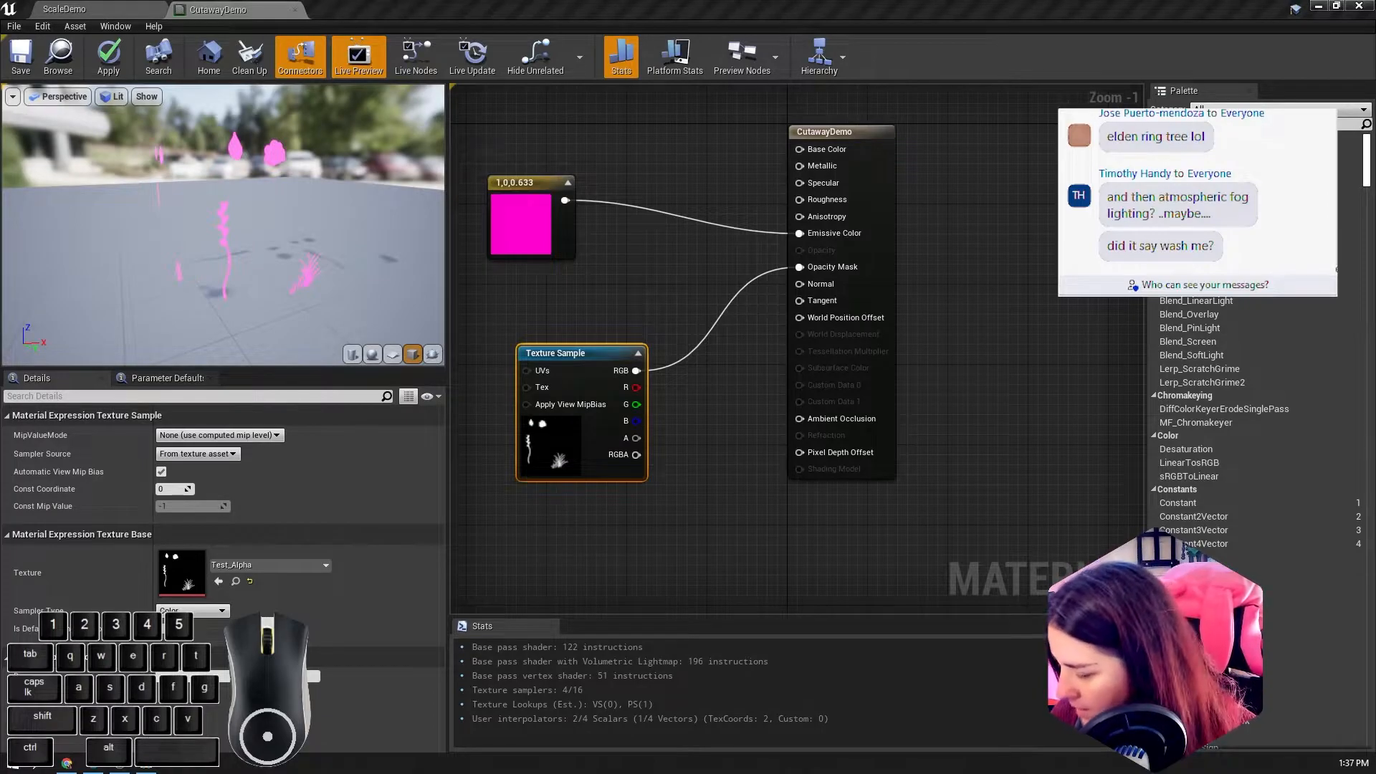
key("e")
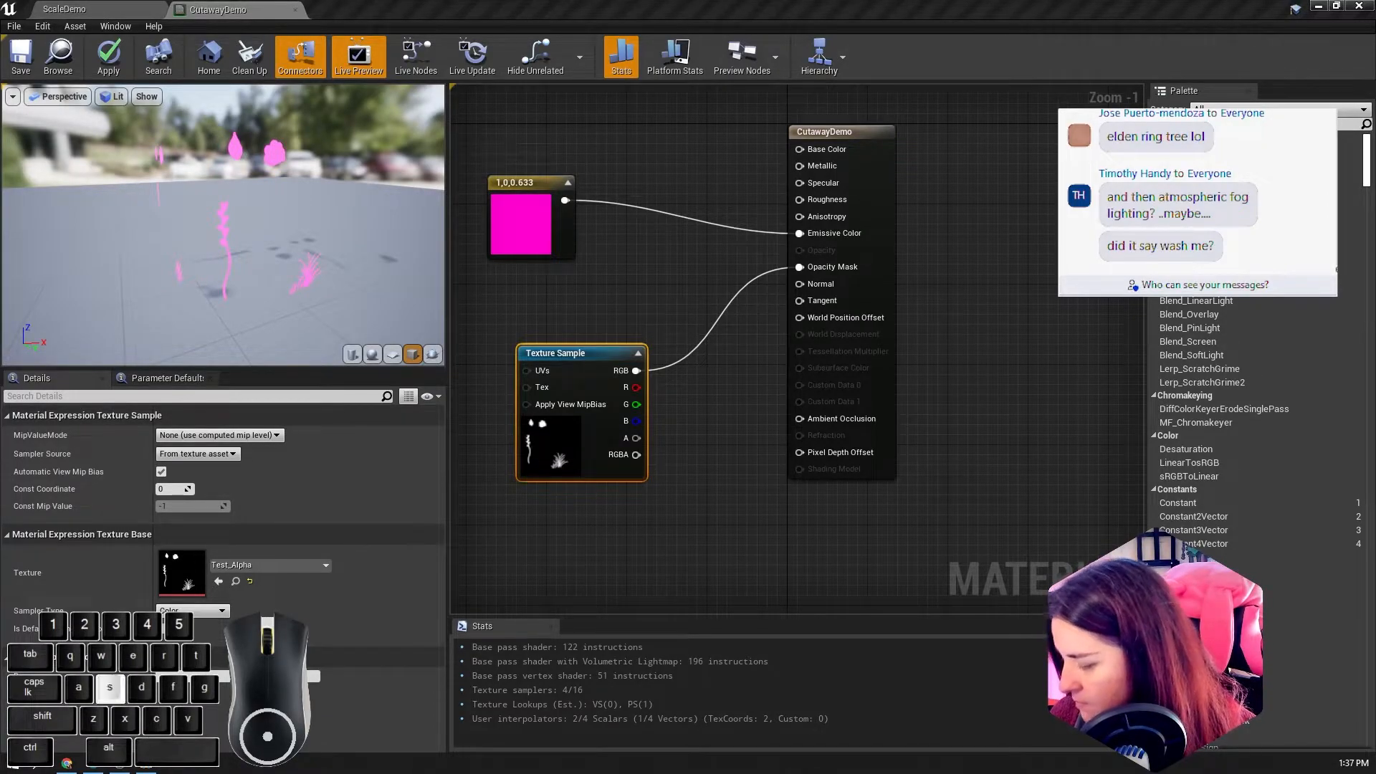
key("v")
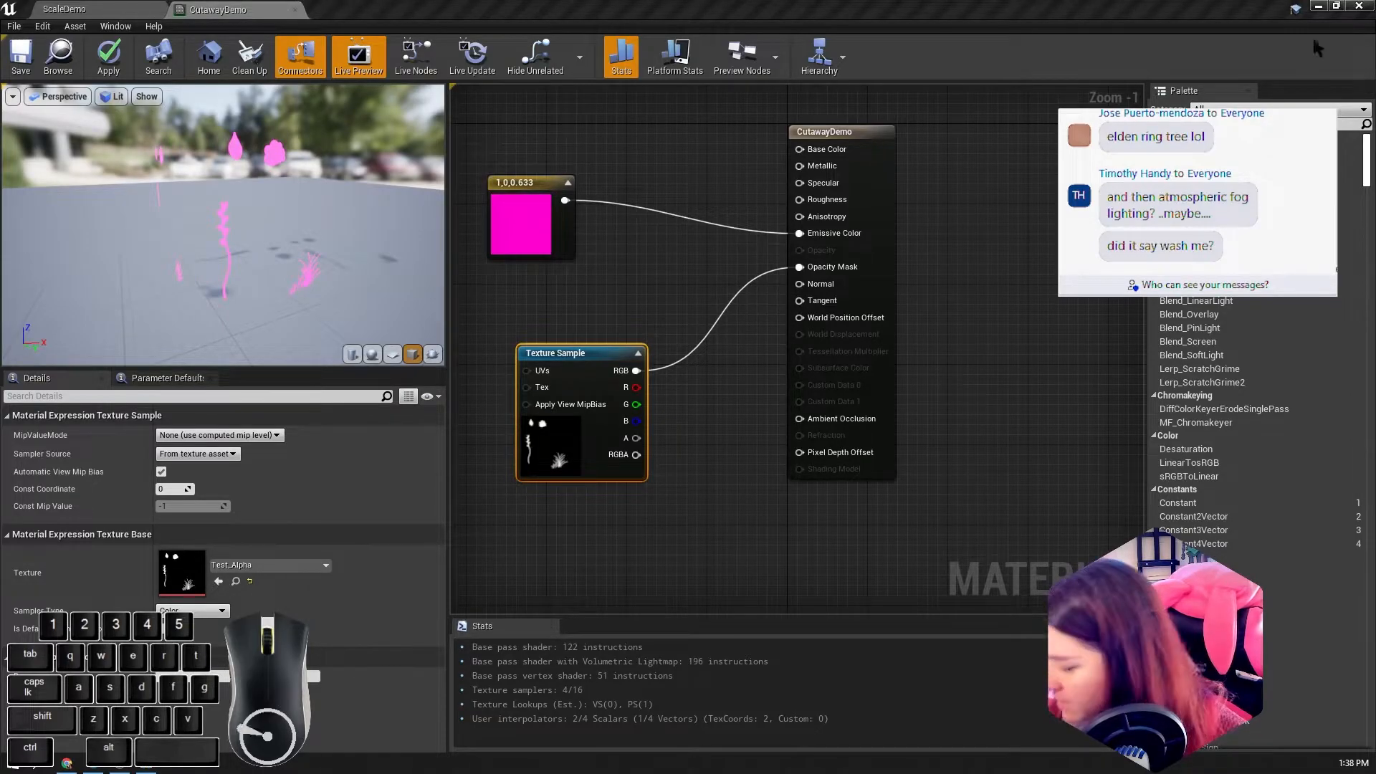
Step: Import the emmissive image from the FoliageDemo folder in File Explorer into the ScaleDemo project's FoliageDemoText content folder
left_click(104, 8)
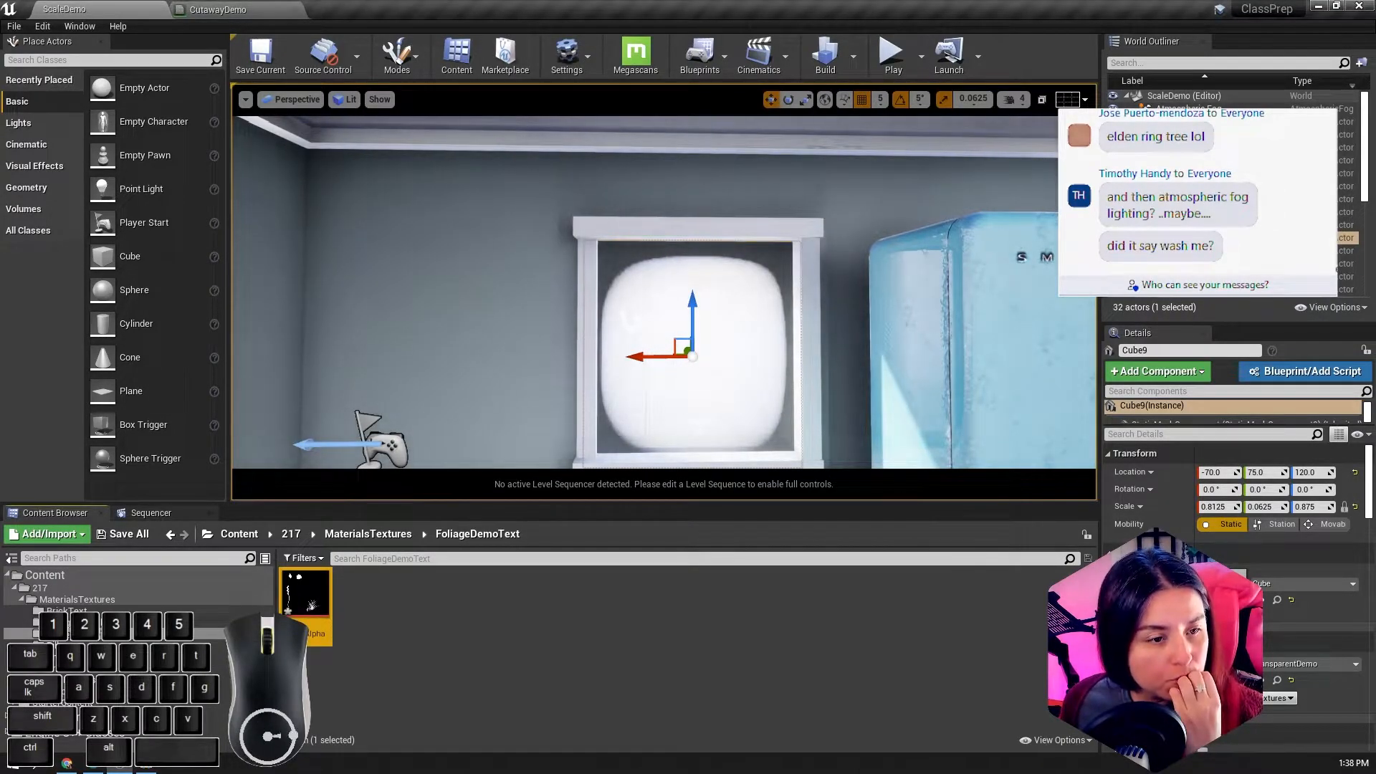
left_click(147, 764)
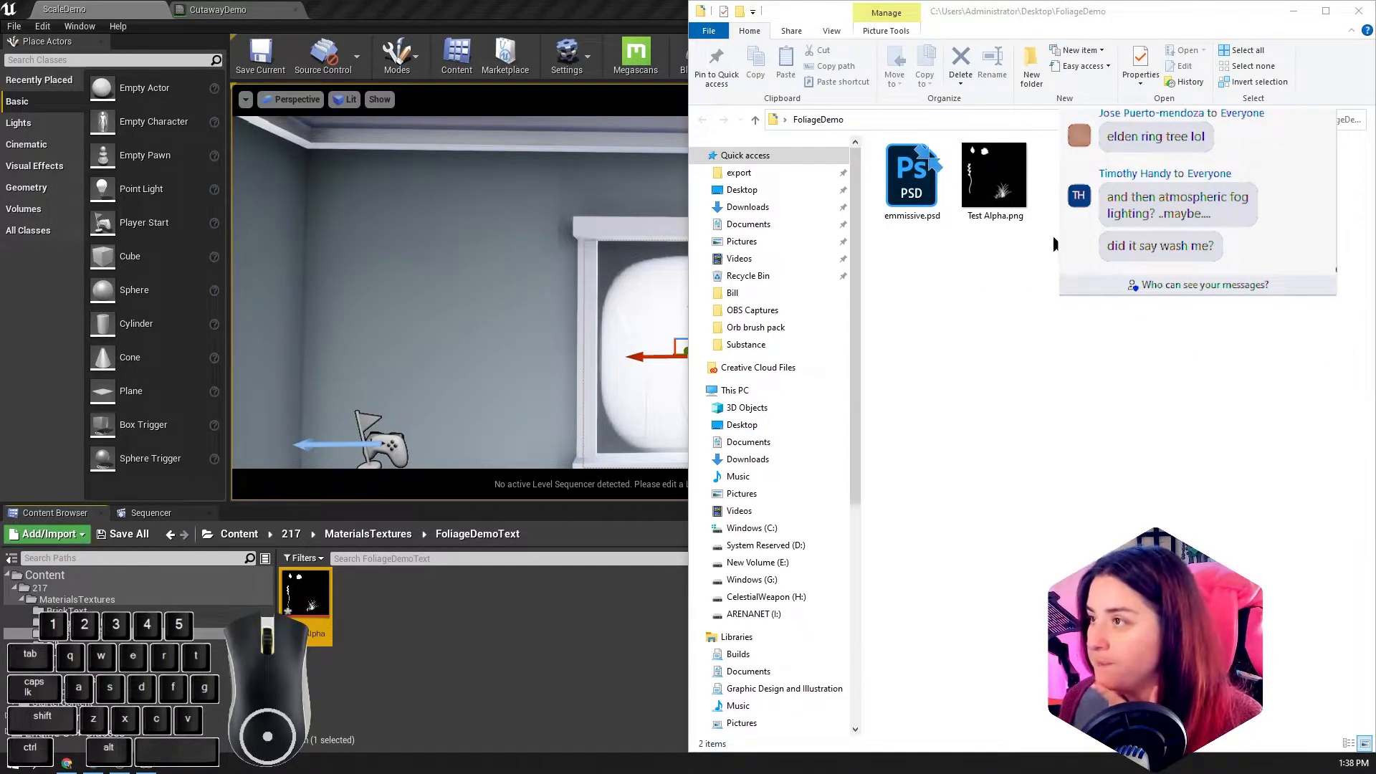
left_click_drag(1051, 205, 436, 633)
Step: Undock the CutawayDemo material window, add the emmissive texture to its graph as a texture sample, and dock the window again
left_click(209, 9)
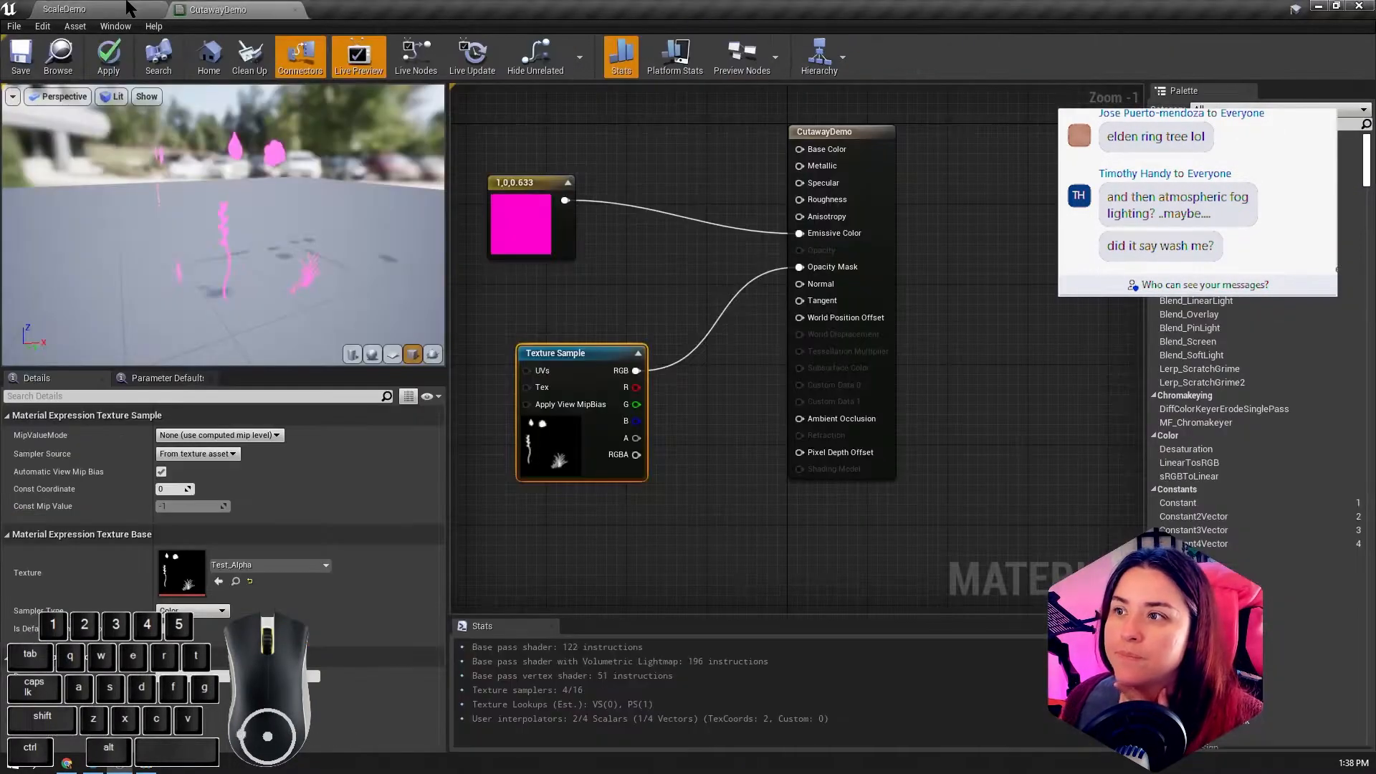
left_click_drag(237, 10, 728, 72)
left_click_drag(305, 595, 896, 201)
left_click_drag(738, 70, 323, 11)
Step: Connect the emmissive sample's RGB to Emissive Color in place of the pink constant, and delete that constant
left_click_drag(533, 150, 502, 79)
scroll(603, 271, "down", 1)
left_click_drag(597, 120, 777, 339)
left_click_drag(524, 294, 565, 285)
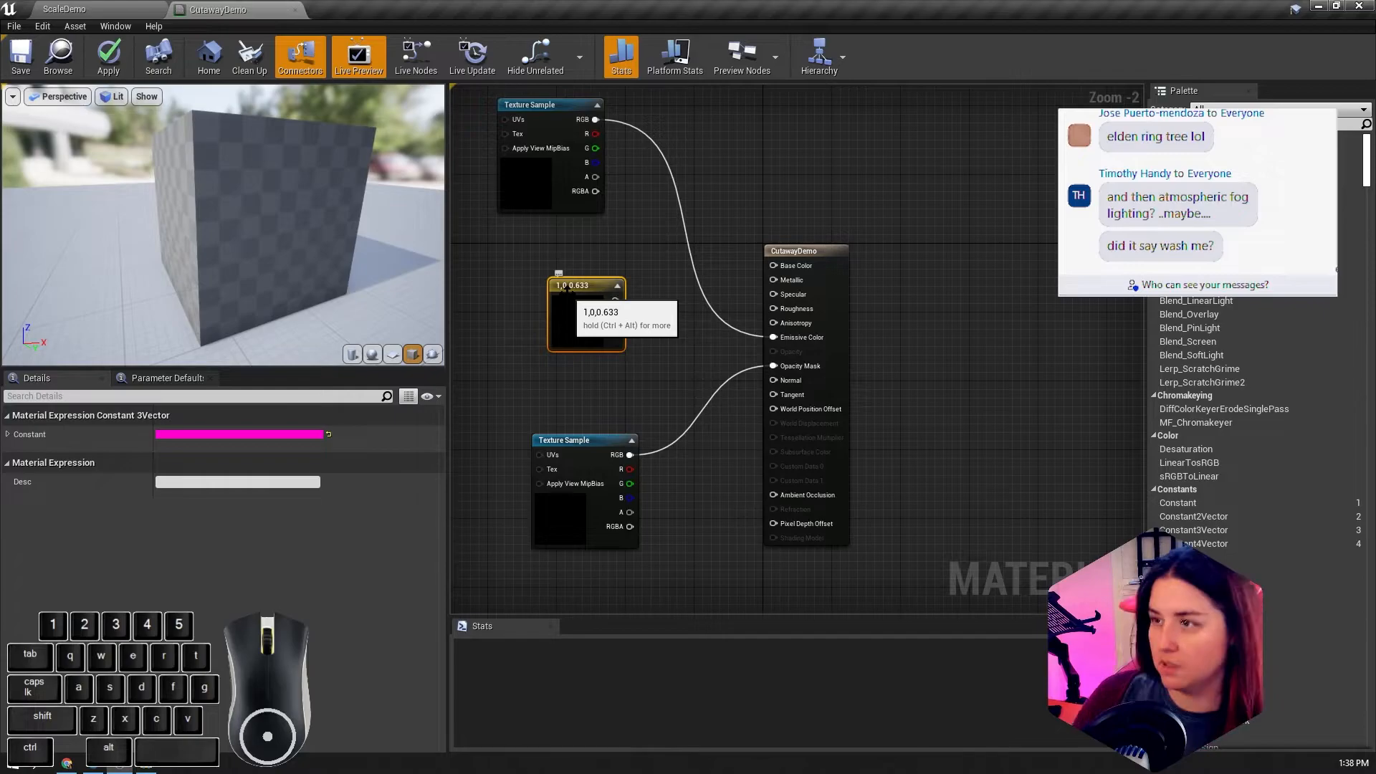
key("Delete")
left_click_drag(543, 105, 491, 242)
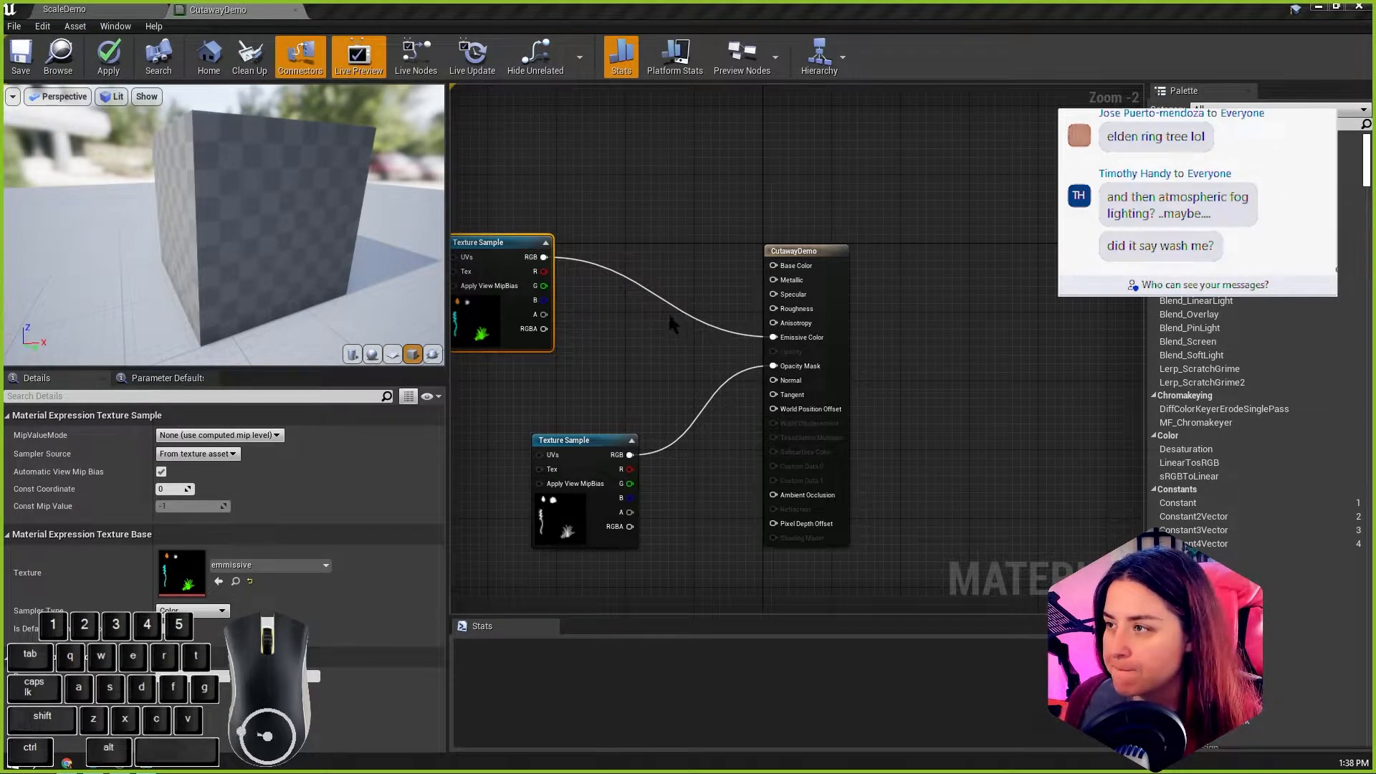
Step: Examine the multicolored emissive foliage on the preview cube from several angles and close up
left_click_drag(301, 222, 344, 222)
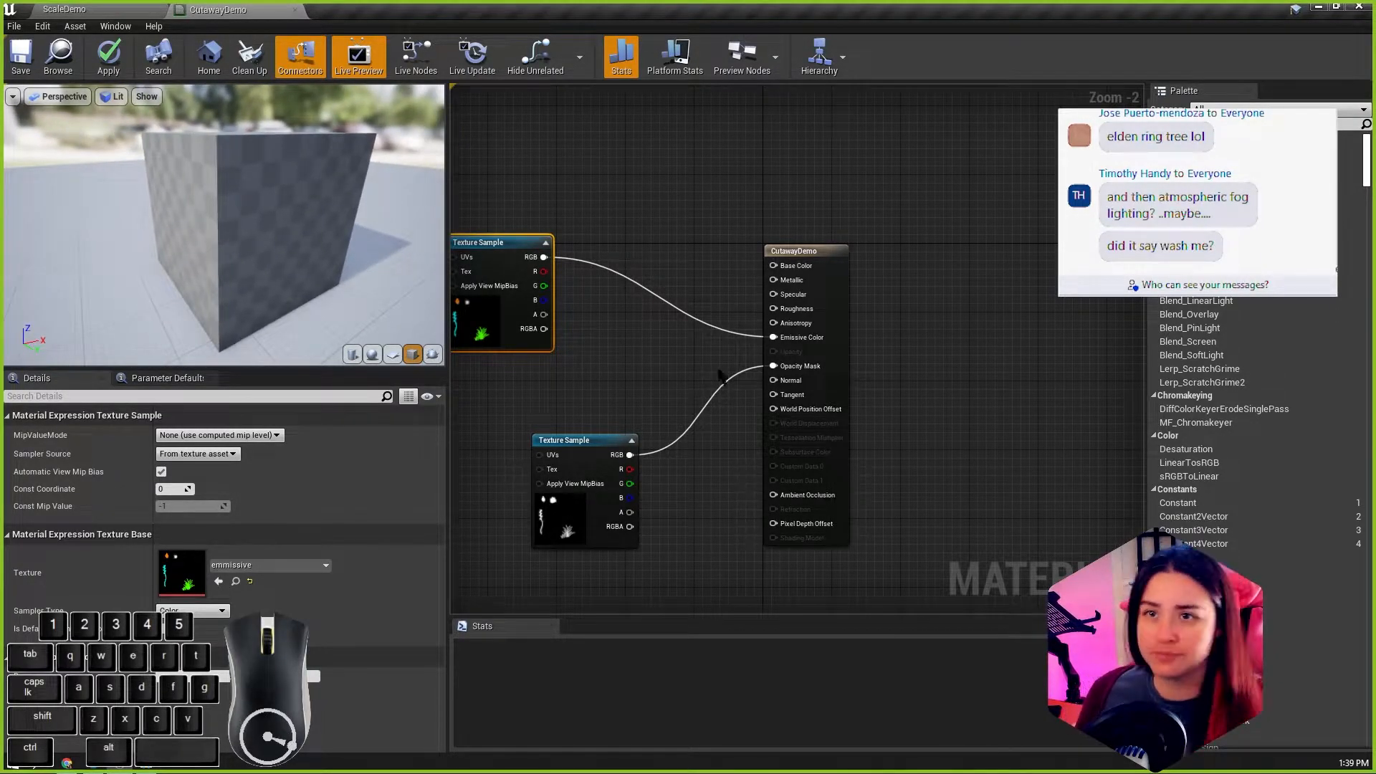
left_click_drag(509, 242, 563, 233)
scroll(312, 243, "up", 1)
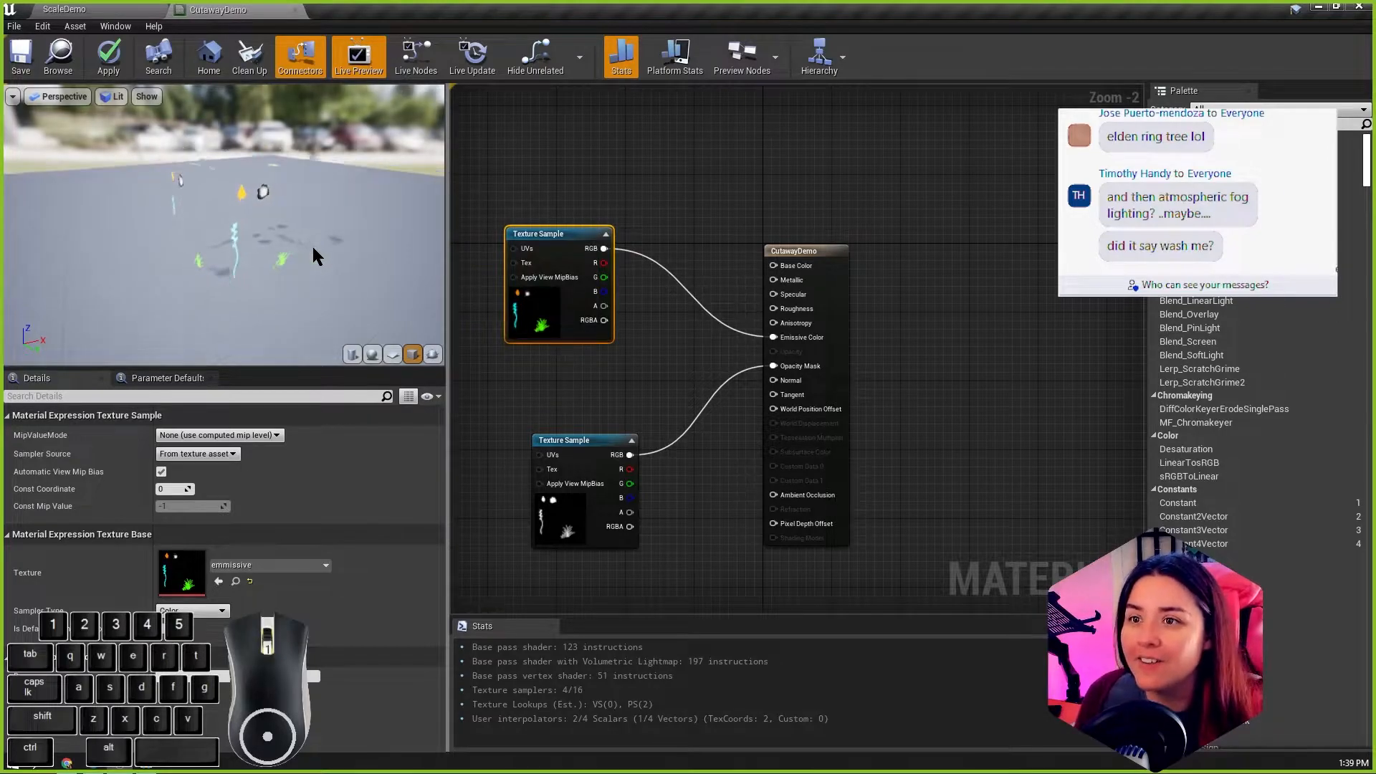
scroll(312, 246, "up", 4)
left_click_drag(311, 246, 273, 242, "alt")
mouse_move(320, 213)
middle_mouse_down("alt")
mouse_move(337, 197)
mouse_move(301, 204)
middle_mouse_up("alt")
left_click_drag(545, 233, 535, 302)
scroll(244, 229, "down", 5)
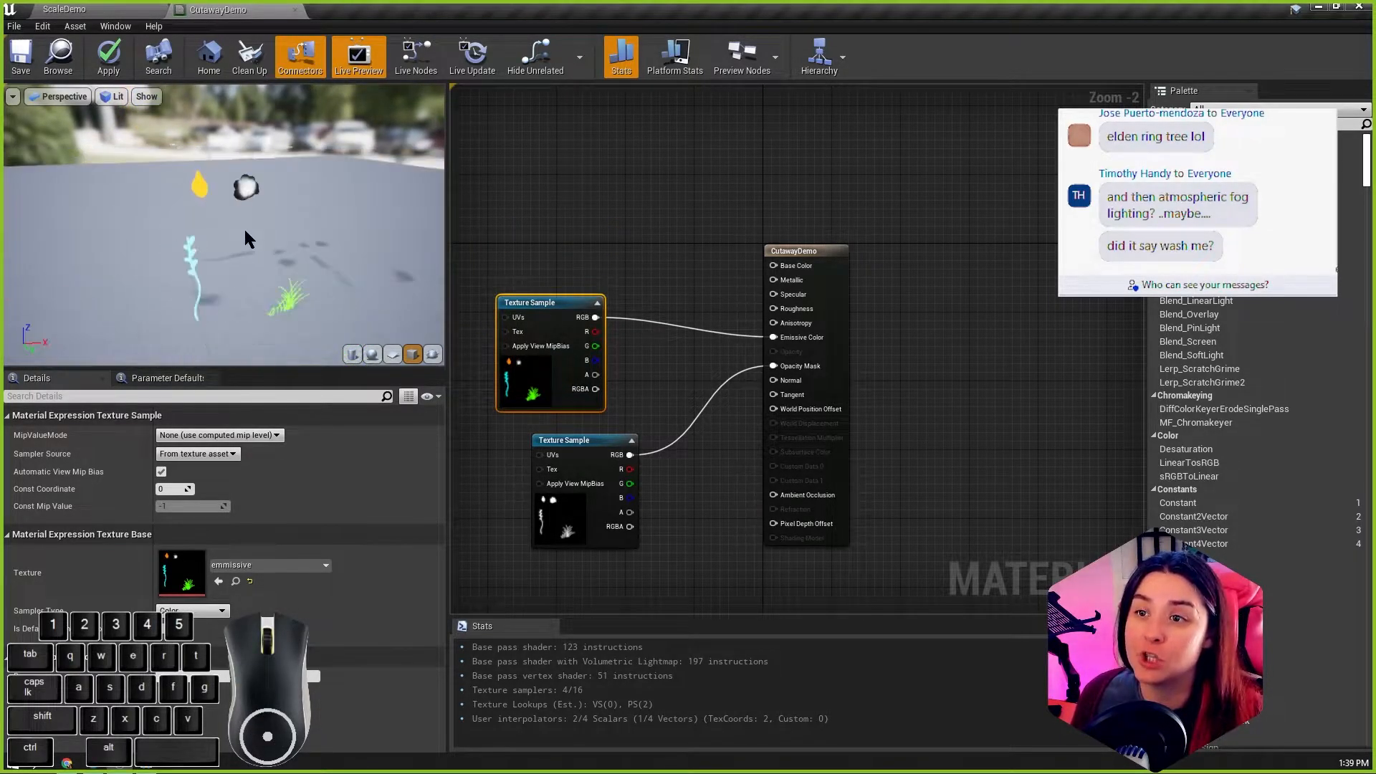
left_click(115, 98)
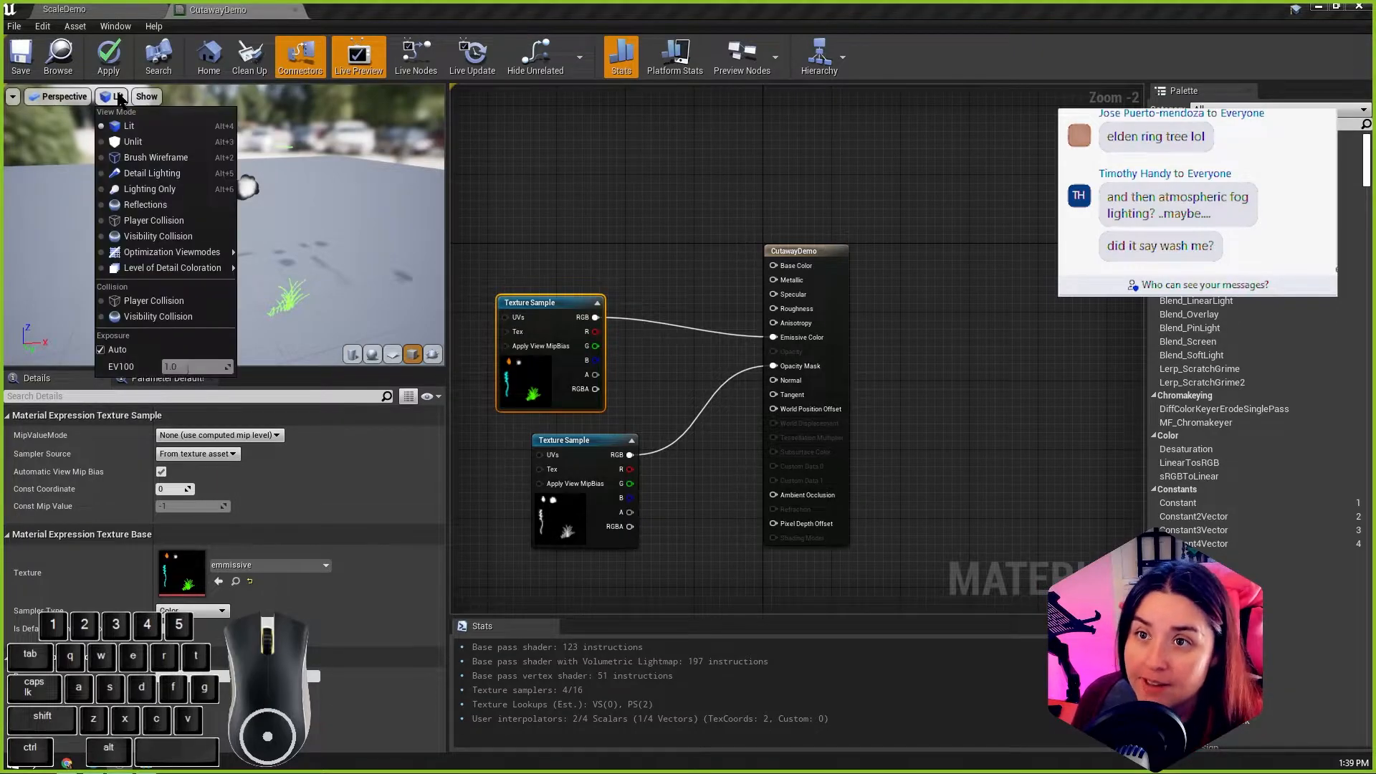
left_click(392, 210)
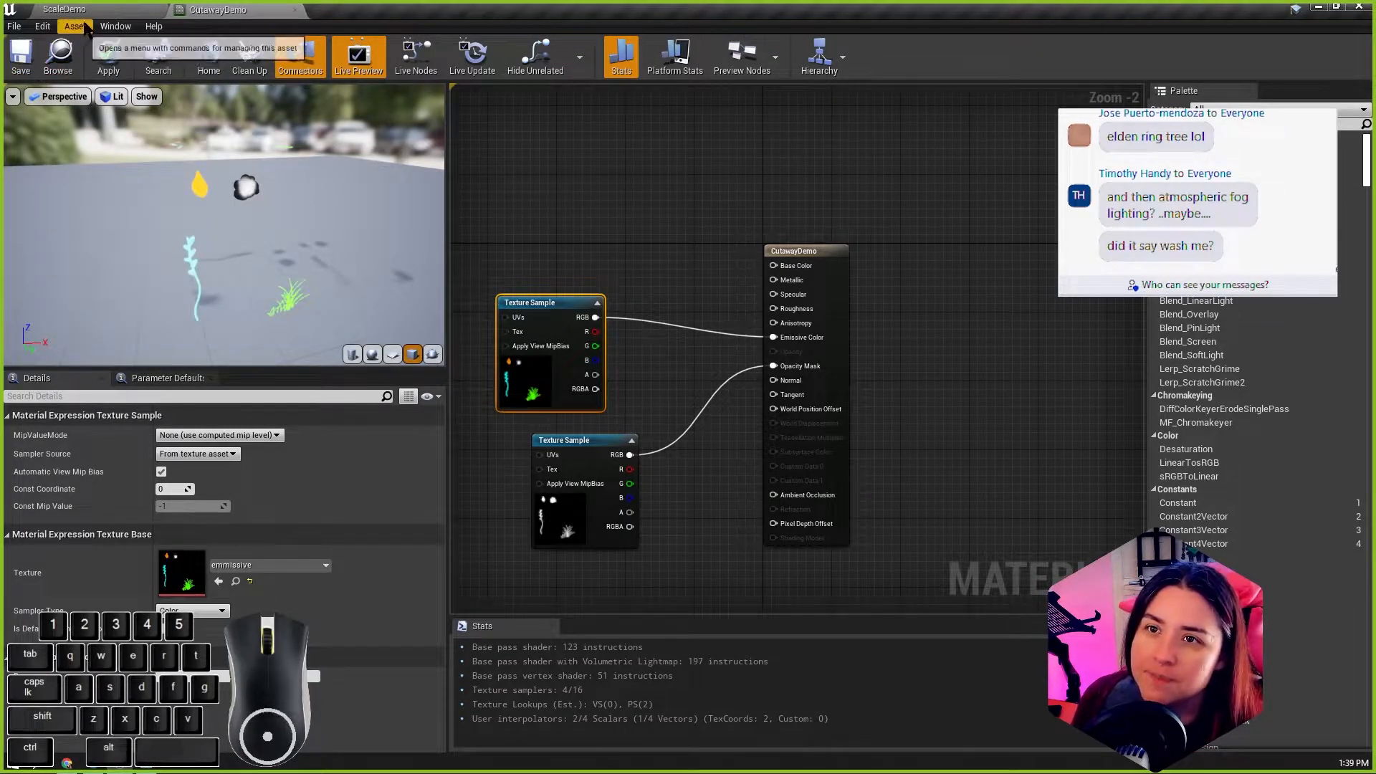
Step: Place a cube in the ScaleDemo room in front of the floating slab and raise it to Z 65
left_click(64, 8)
scroll(604, 329, "down", 4)
left_click_drag(604, 329, 405, 323, "alt")
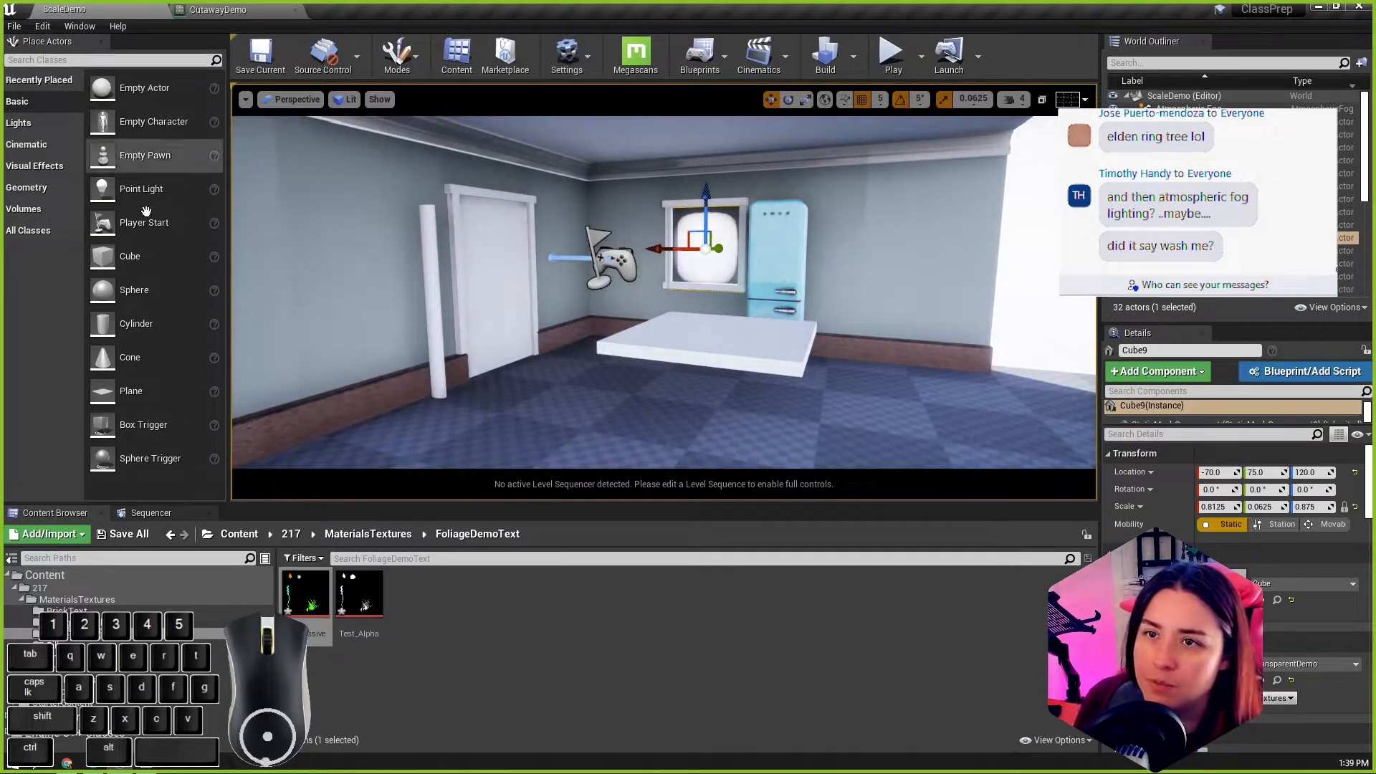
left_click_drag(129, 256, 529, 440)
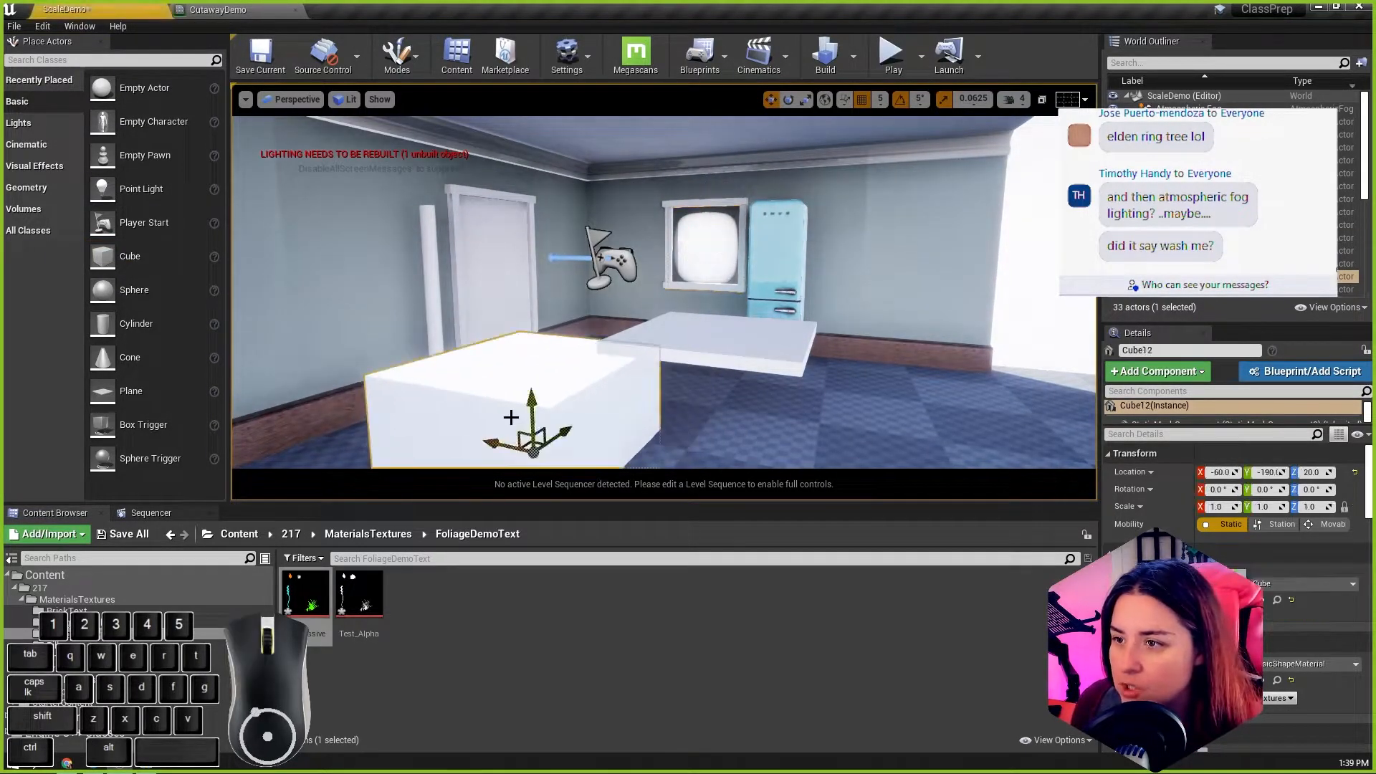
scroll(530, 437, "down", 5)
left_click_drag(592, 340, 592, 276)
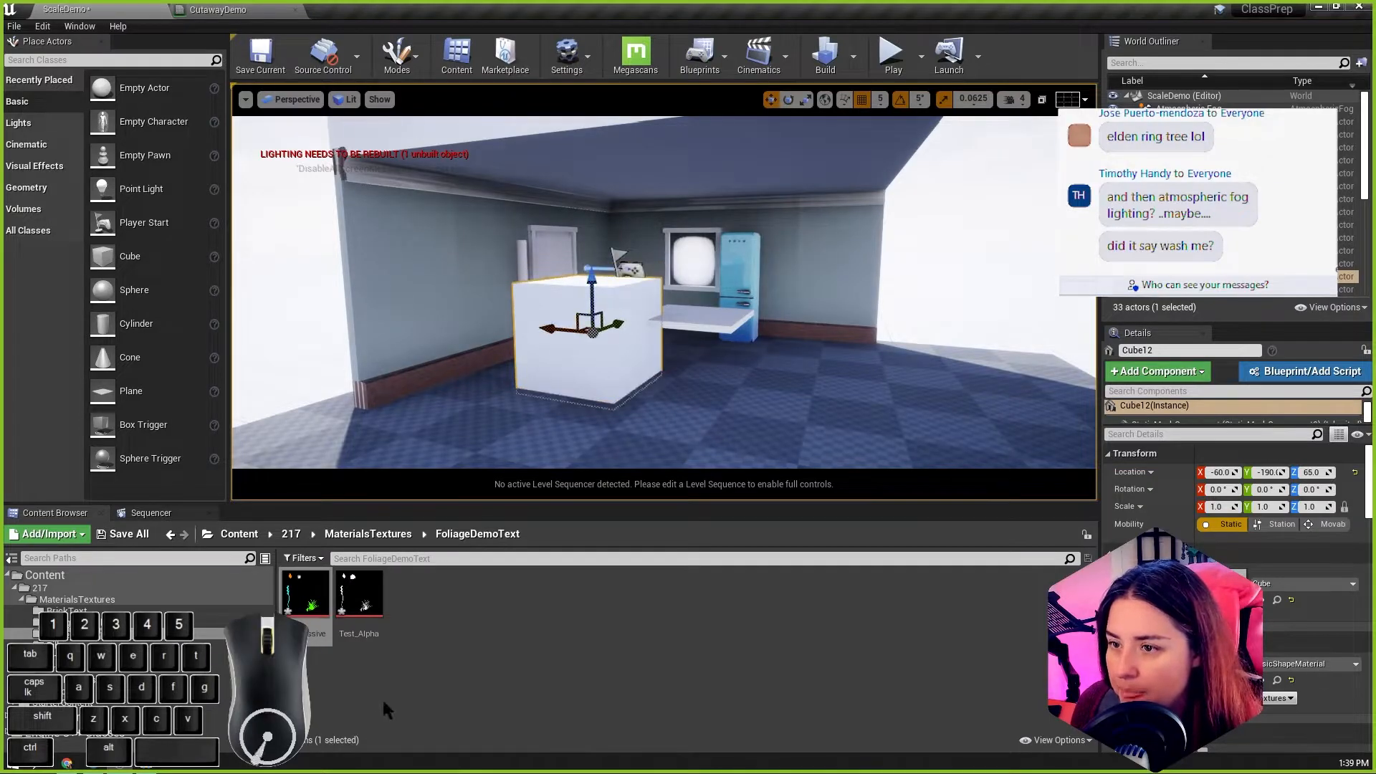
Step: Apply the CutawayDemo material from the MaterialsTextures folder to the new cube and view its foliage cutouts in the room
left_click(368, 534)
left_click_drag(741, 595, 570, 344)
scroll(584, 346, "up", 3)
left_click_drag(753, 341, 853, 356, "alt")
left_click(922, 374)
right_click_drag(853, 355, 424, 301, "alt")
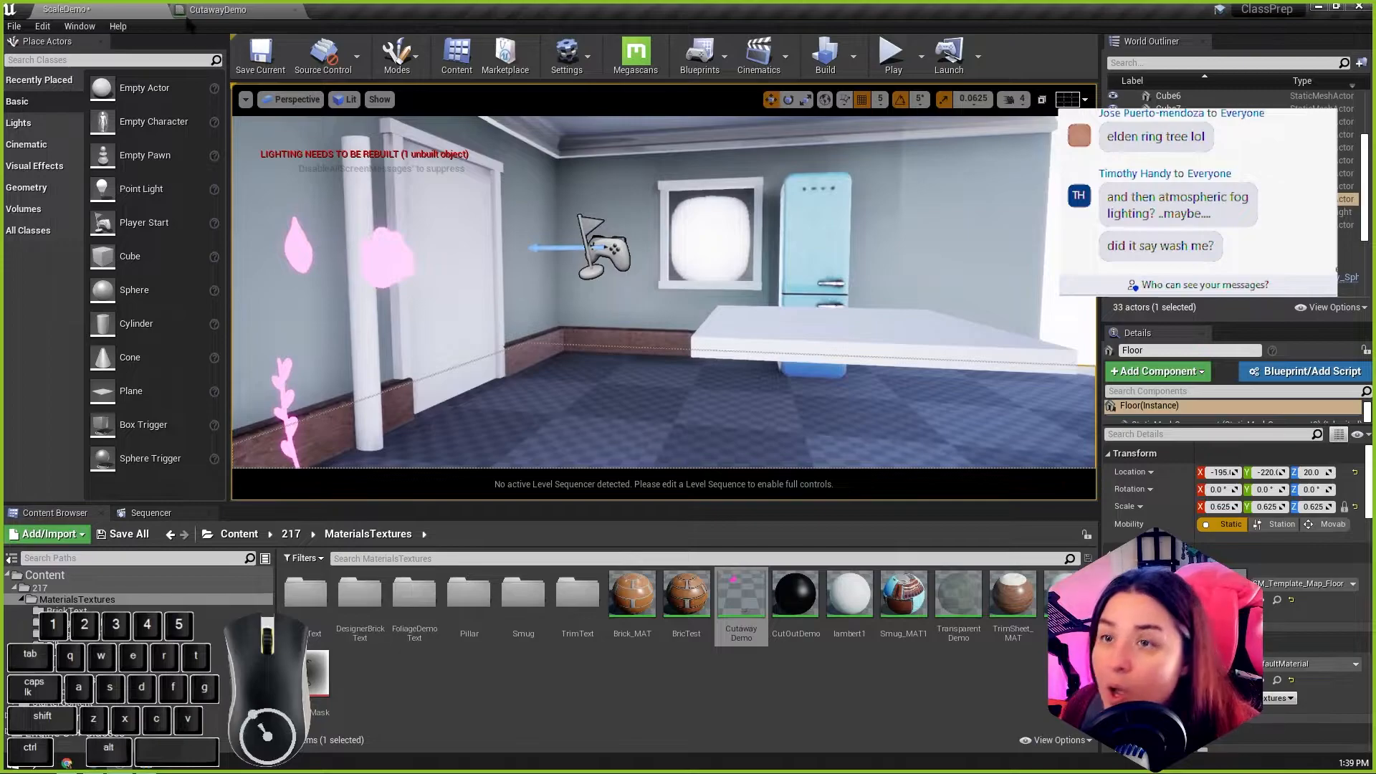
Step: Save the CutawayDemo material and return to the ScaleDemo level
left_click(215, 9)
left_click(10, 55)
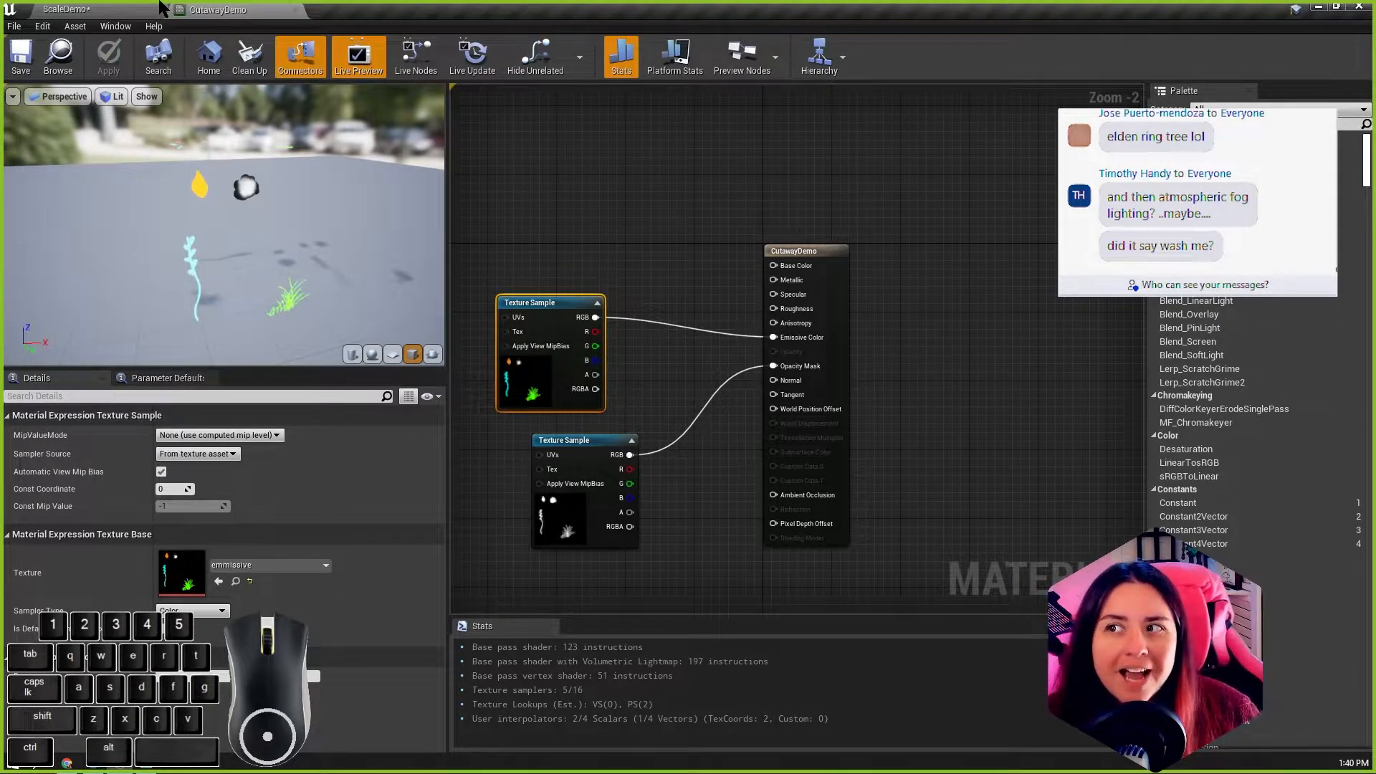
left_click(122, 10)
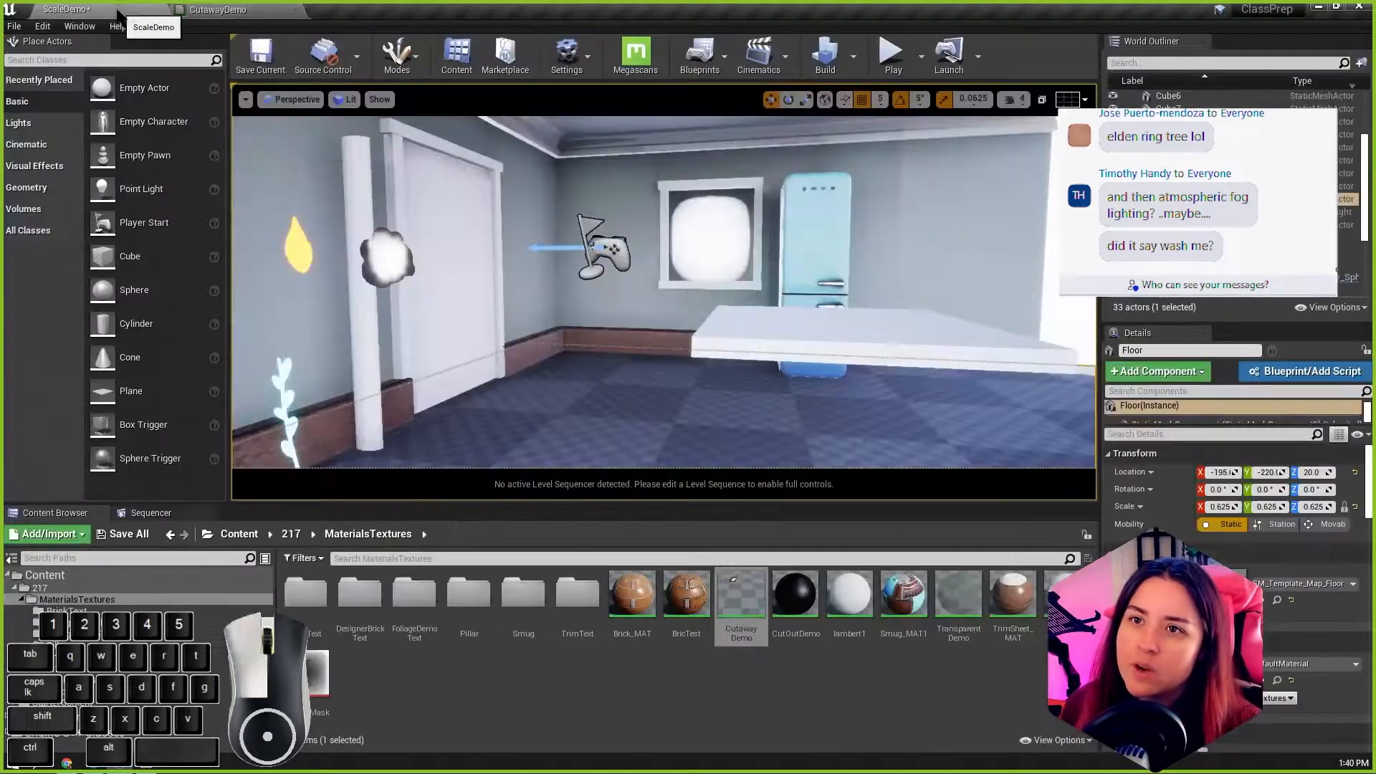
Step: Place a point light just above the floor beside the glowing grass cutout, at a height of Z 25
left_click_drag(451, 362, 694, 370, "alt")
right_click_drag(694, 370, 746, 373, "alt")
left_click_drag(746, 373, 764, 348, "alt")
mouse_move(764, 348)
right_mouse_down("alt")
mouse_move(824, 344)
mouse_move(752, 344)
right_mouse_up("alt")
left_click_drag(752, 344, 674, 365, "alt")
right_click_drag(674, 366, 598, 365, "alt")
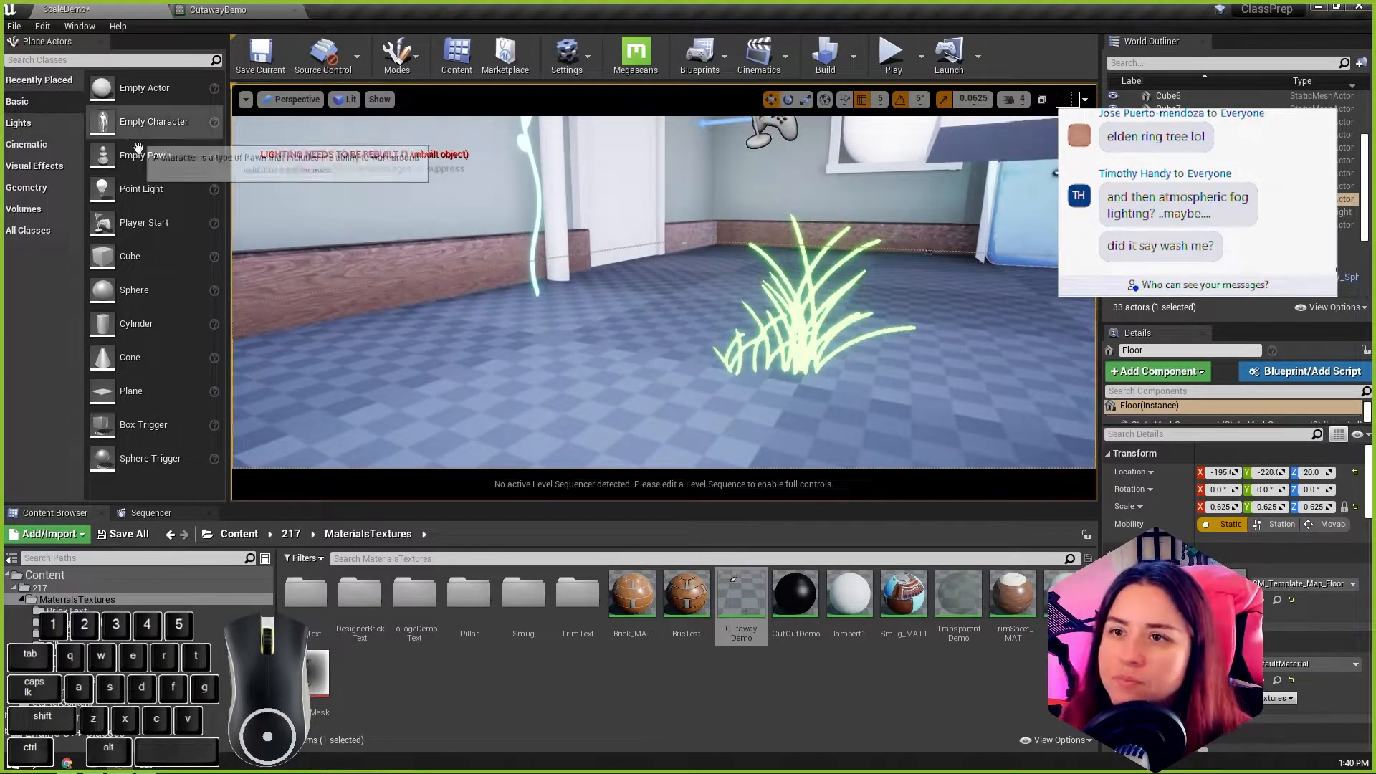
left_click_drag(153, 189, 563, 458)
right_click_drag(715, 368, 646, 345, "alt")
left_click_drag(649, 268, 656, 230)
left_click_drag(645, 315, 643, 347)
left_click_drag(640, 205, 676, 295)
Step: Leave the cinematic viewport, frame the point light and examine how far its light spreads over the room
key("r")
scroll(763, 320, "down", 2)
scroll(763, 320, "down", 5)
left_click_drag(762, 319, 743, 322, "alt")
scroll(744, 322, "up", 6)
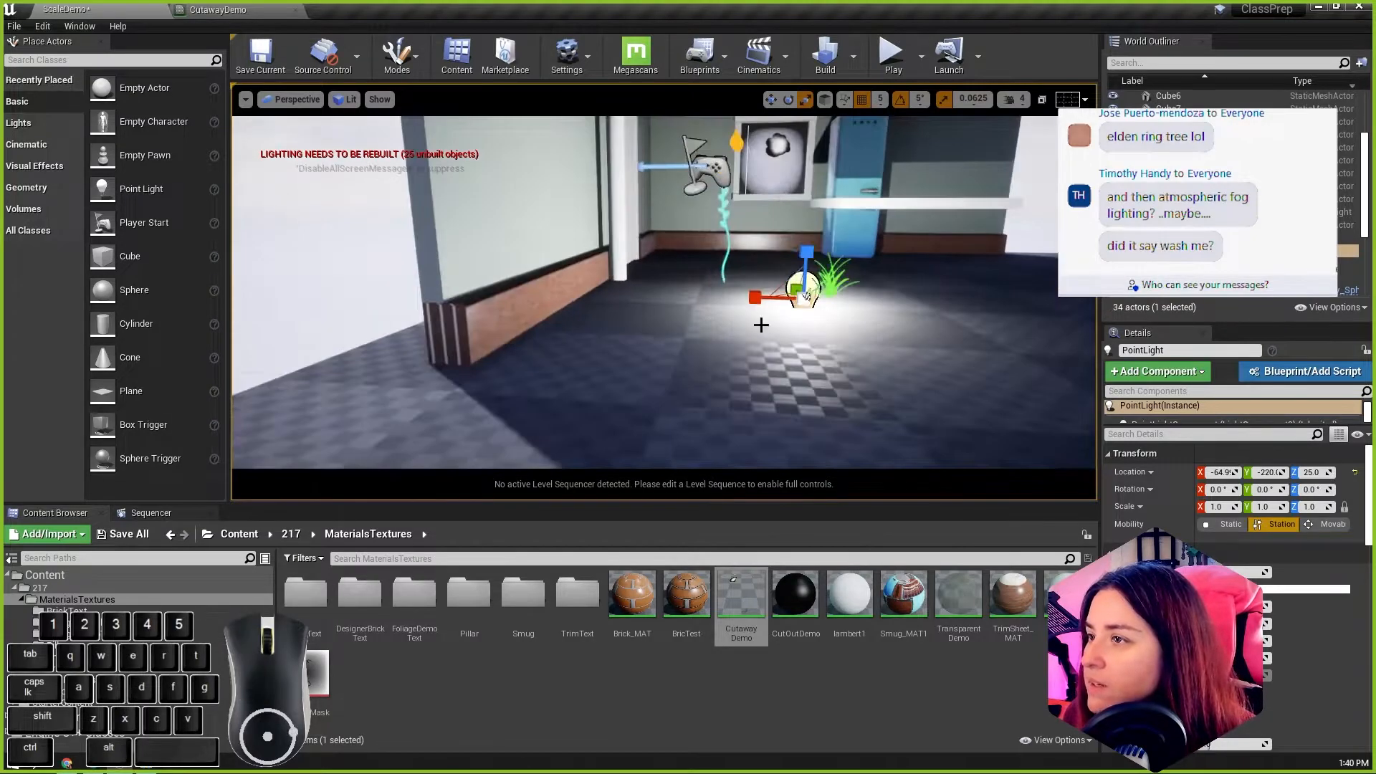
left_click(291, 102)
left_click(303, 256)
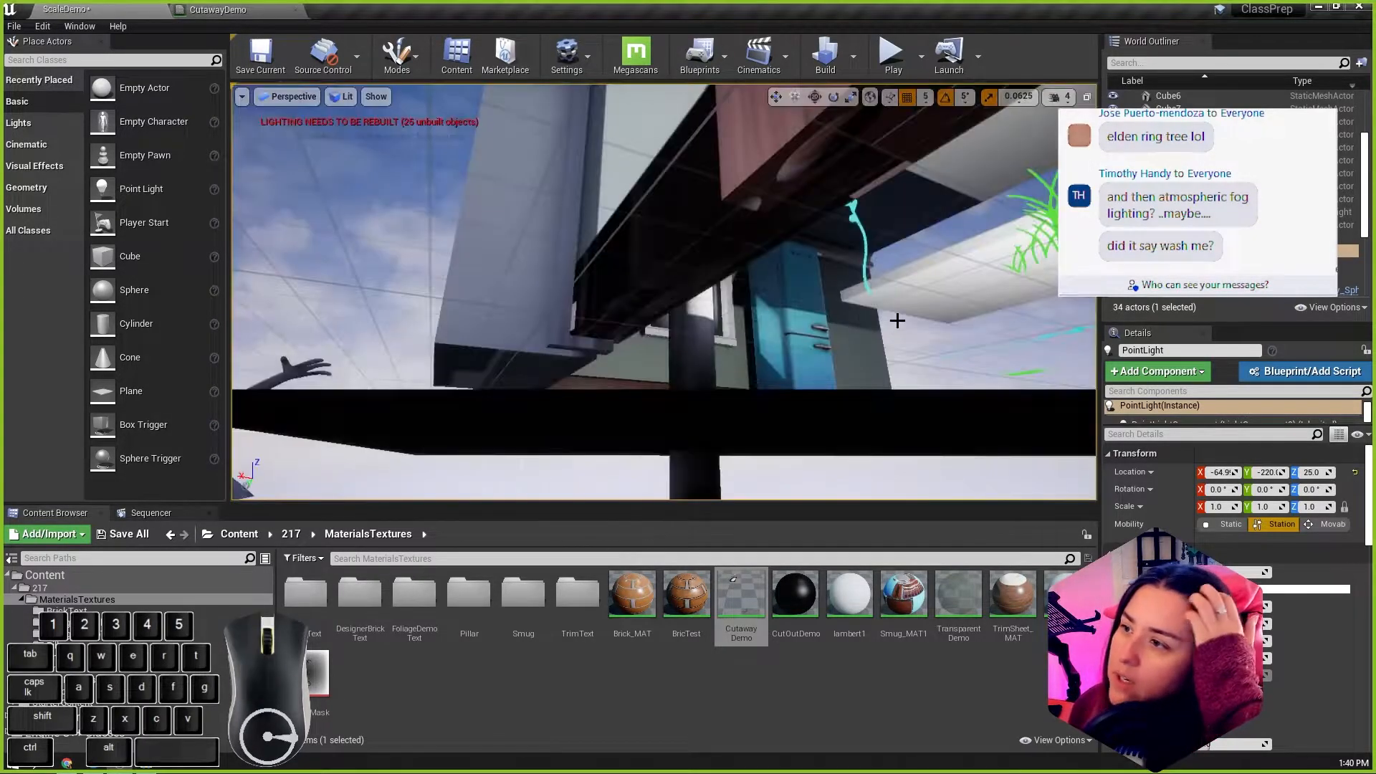
key("f")
left_click_drag(667, 336, 609, 444, "alt")
right_click_drag(667, 336, 781, 344, "alt")
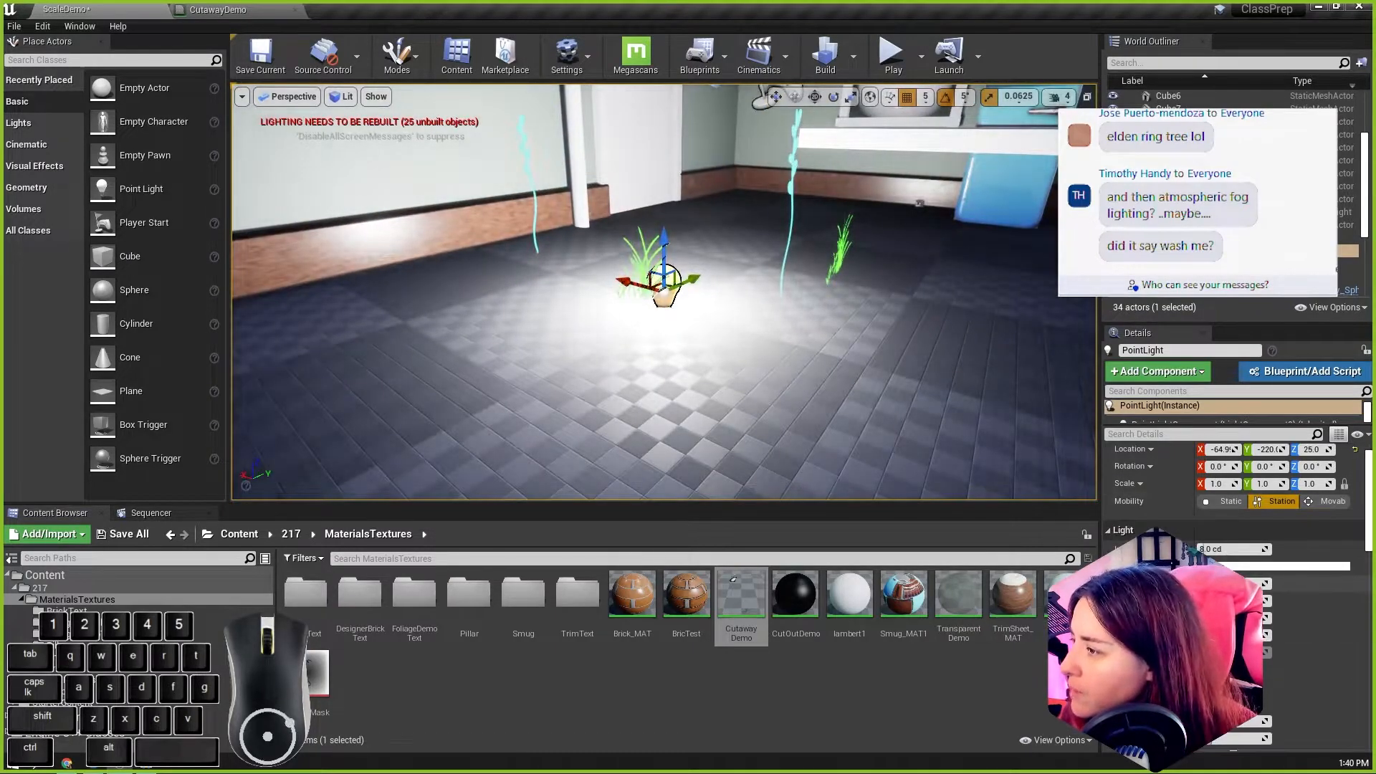
scroll(752, 440, "down", 5)
scroll(694, 347, "down", 5)
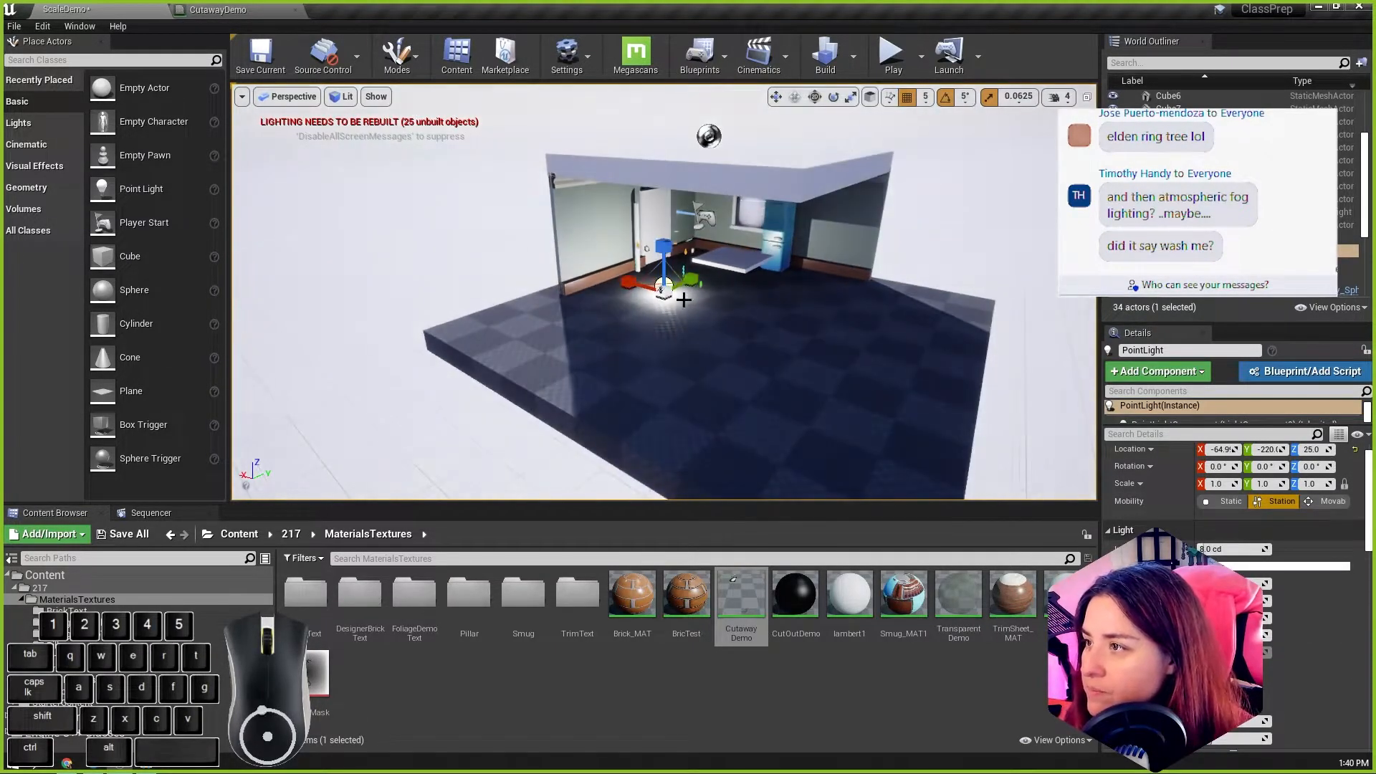
Step: Scale down the point light's attenuation radius so it surrounds only the grass clump
key("e")
key("r")
key("e")
left_click_drag(672, 291, 706, 286)
key("r")
key("r")
scroll(672, 291, "up", 5)
right_click_drag(672, 291, 746, 284, "alt")
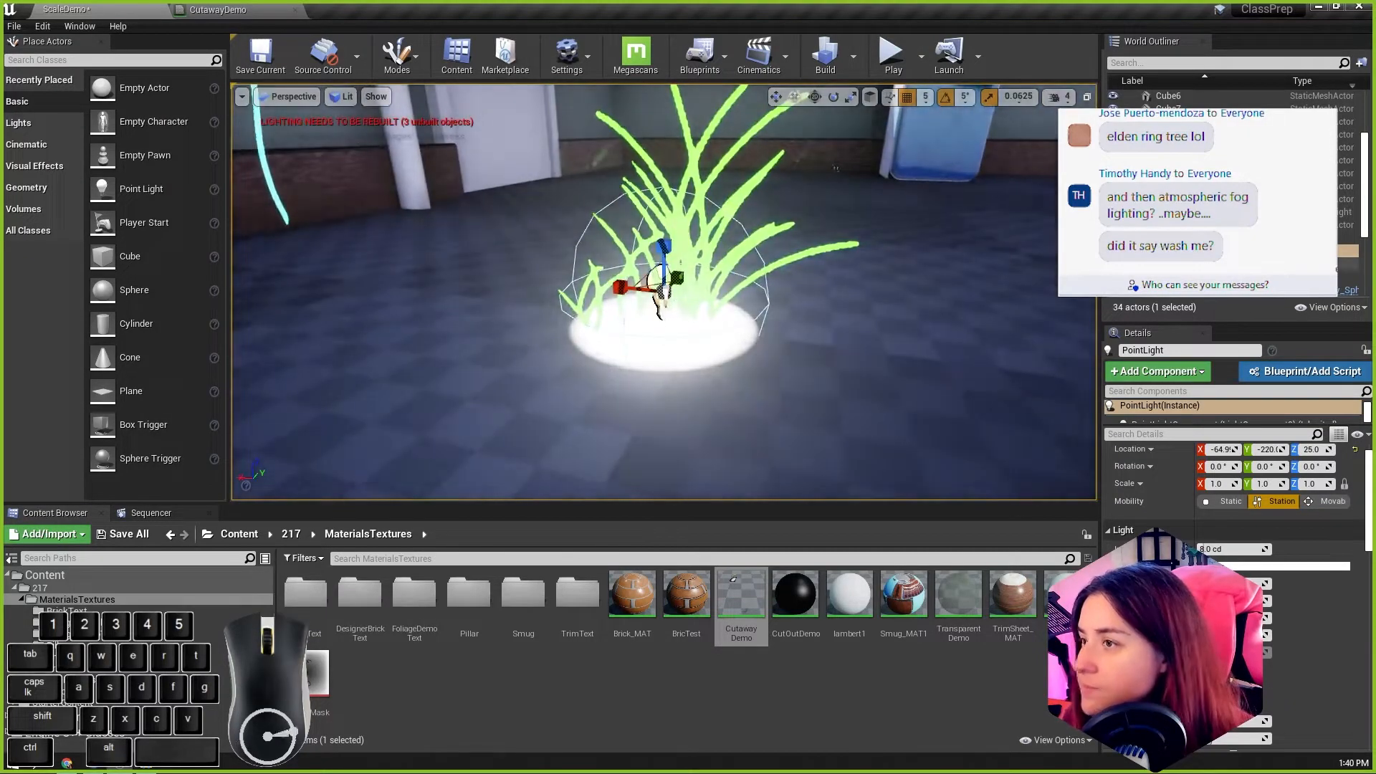
Step: Lower the point light's intensity to 0.1 cd after trying 0.2 cd
left_click(1206, 549)
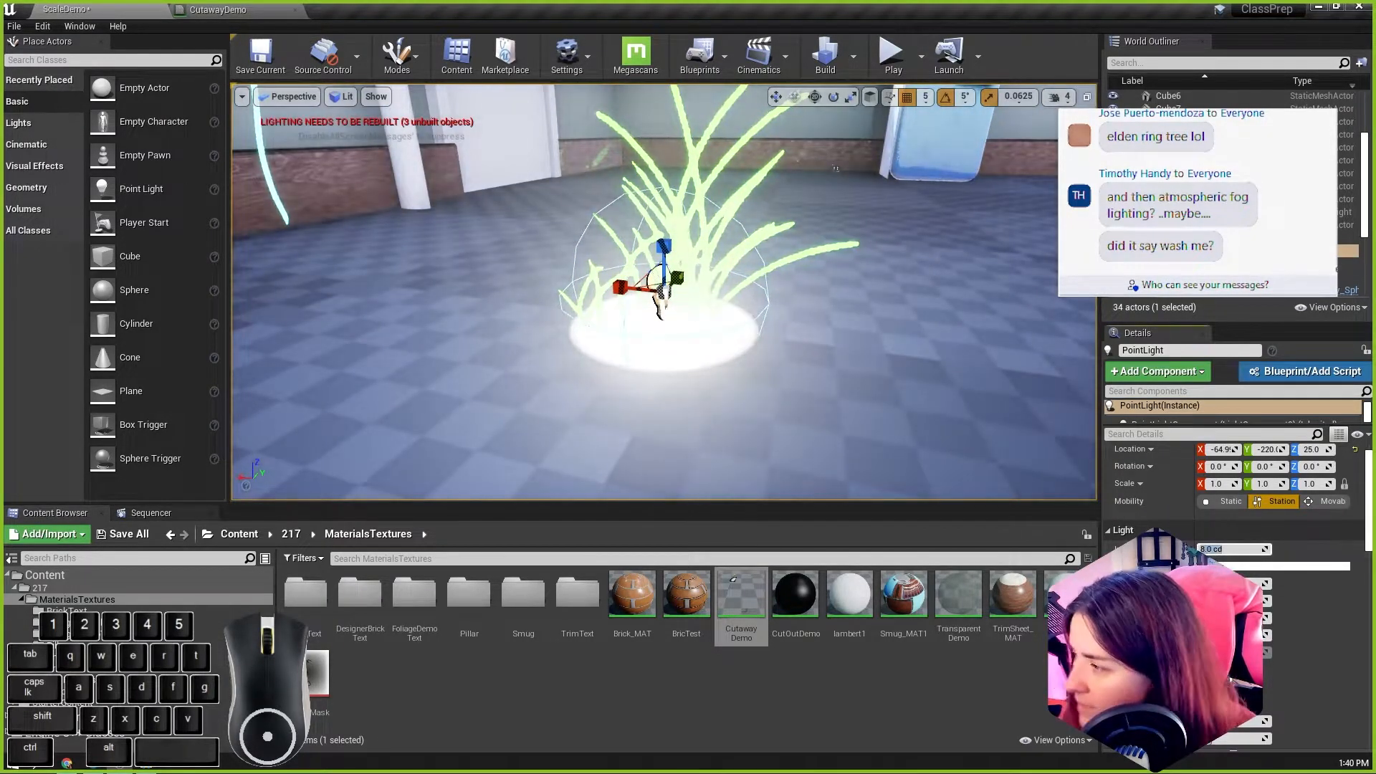
type("0.2")
key("Return")
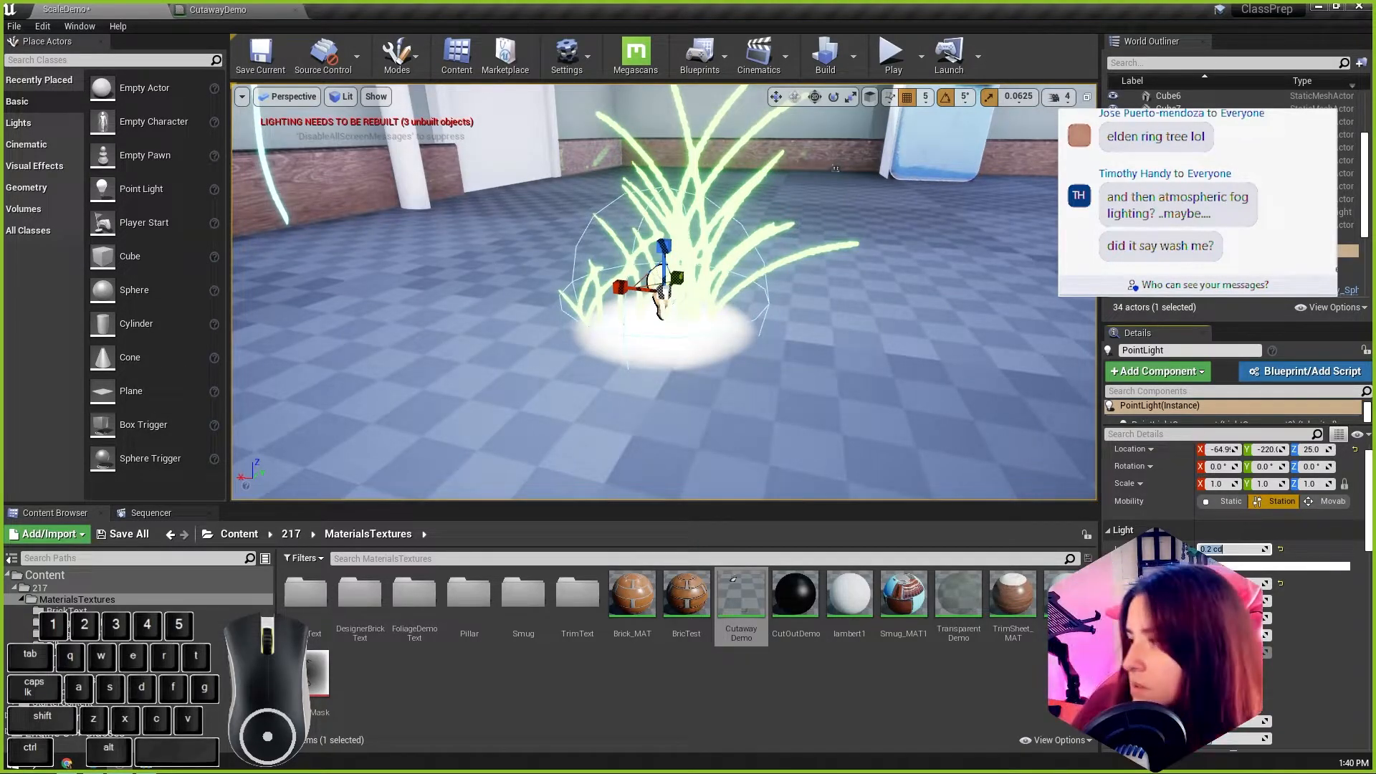
type("0.1")
key("Return")
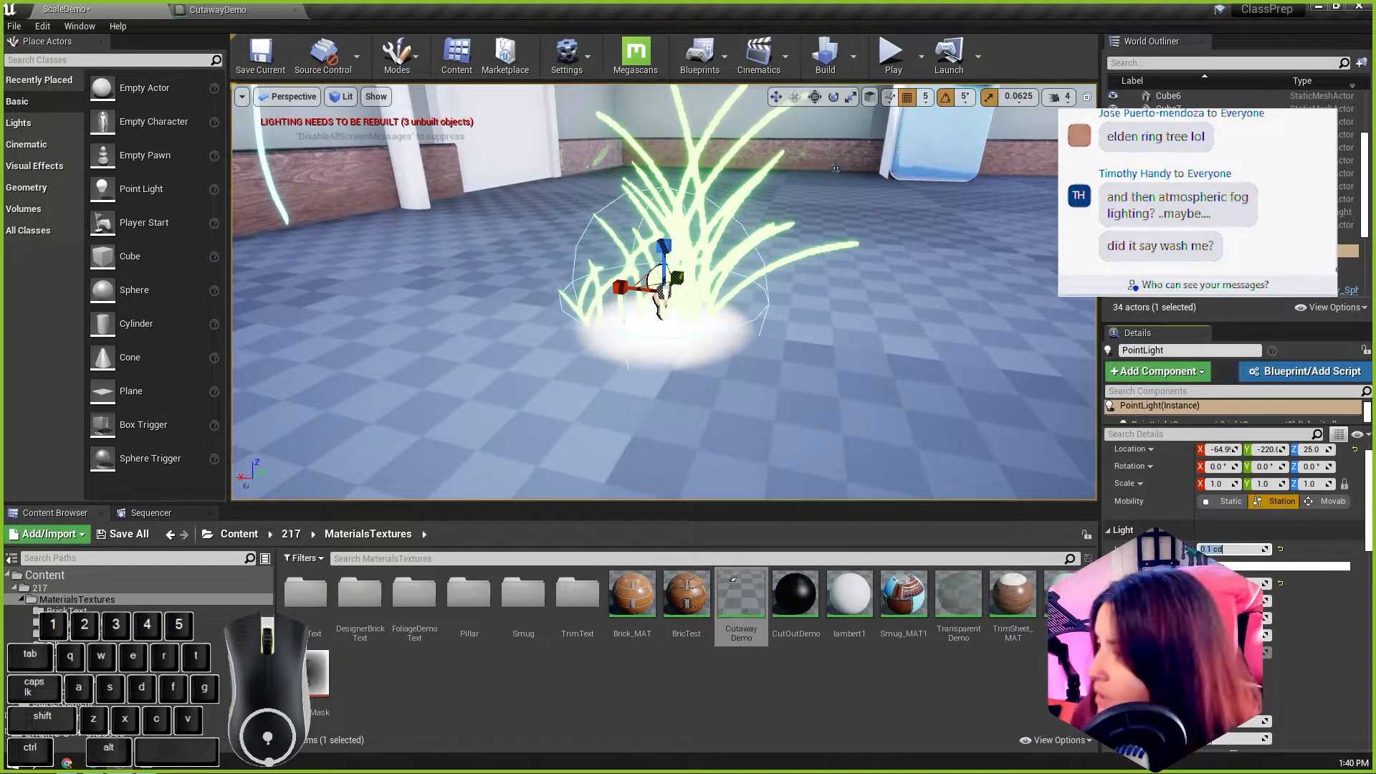
Step: Set the point light's color to a bright green sampled from the scene (R 0.076185, G 1.0, B 0.0)
left_click(1221, 566)
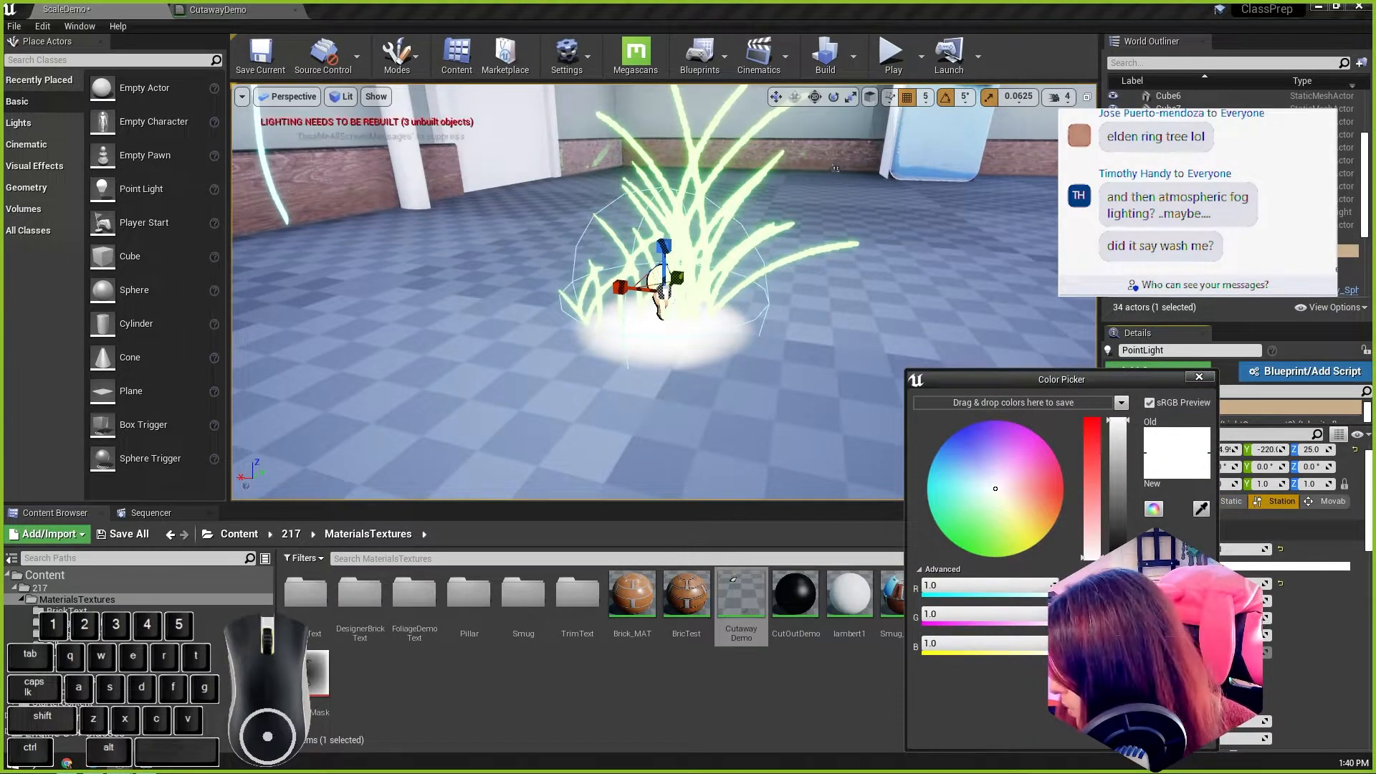
left_click(1201, 508)
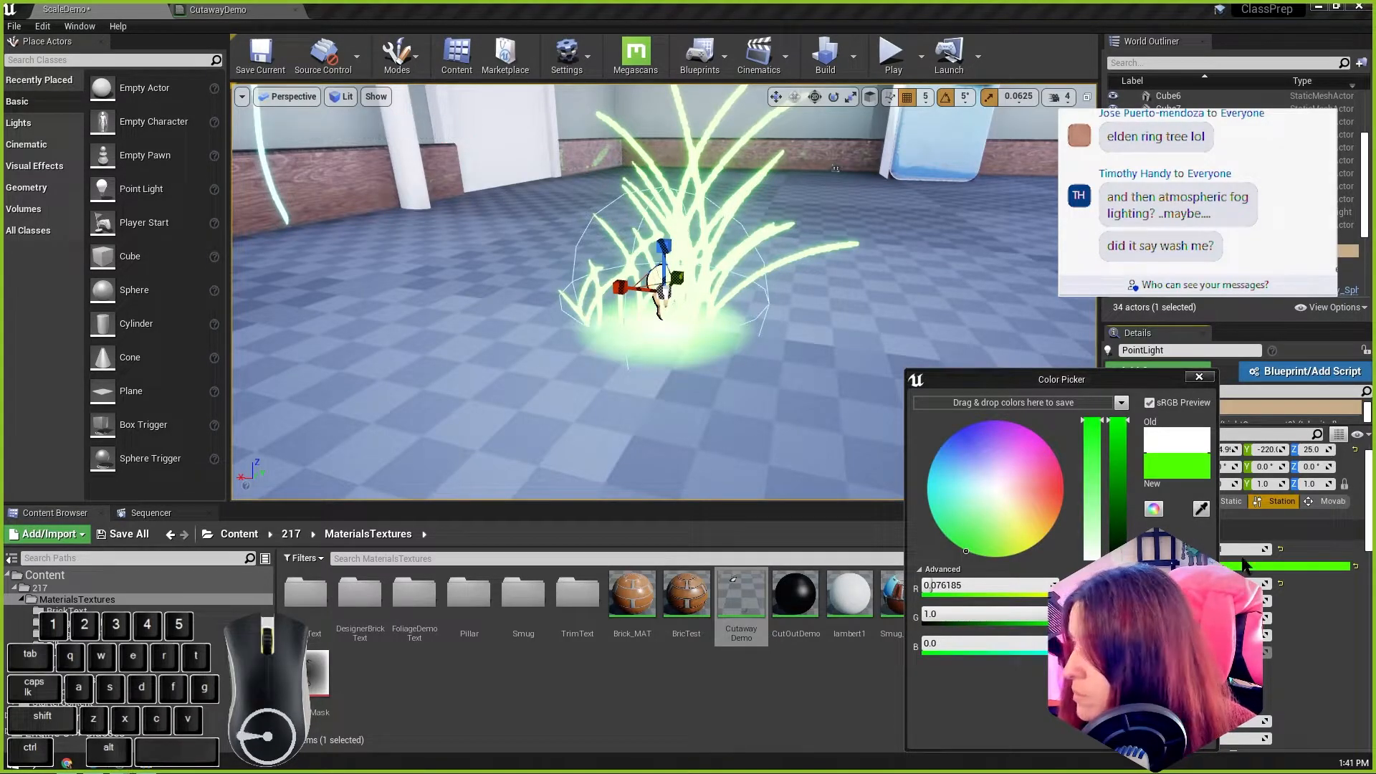
left_click(1199, 377)
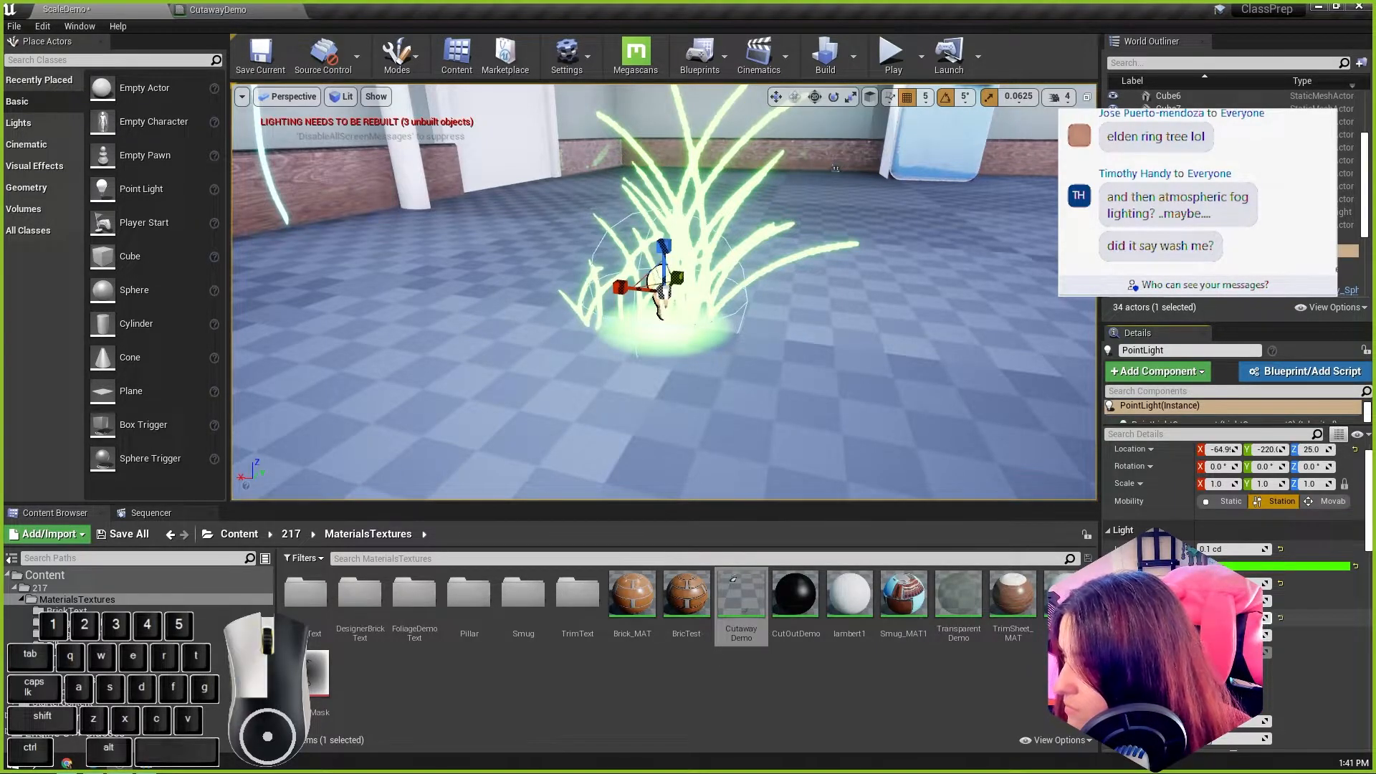
Step: Try adjusting the point light's soft source radius and undo the change
key("ctrl+z")
left_click_drag(1234, 636, 1243, 636)
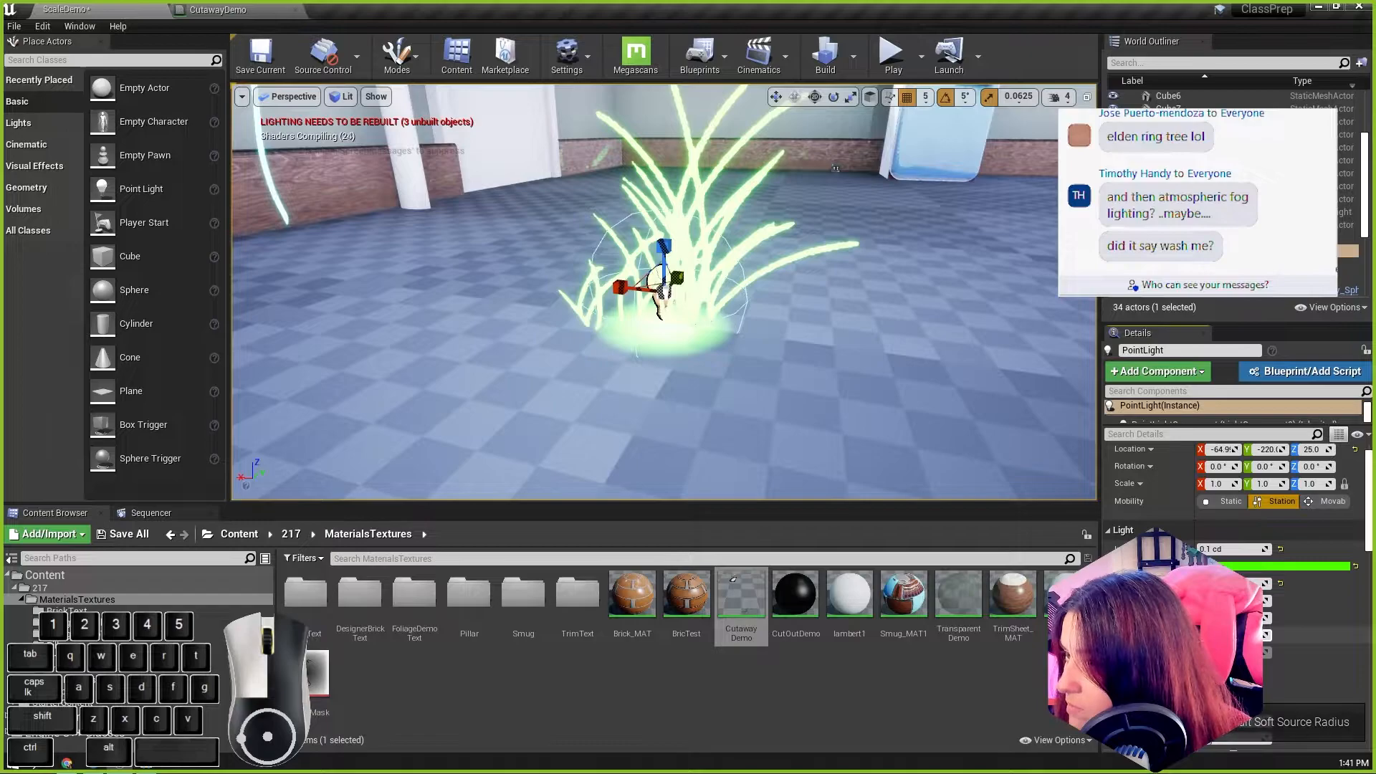
key("ctrl+z")
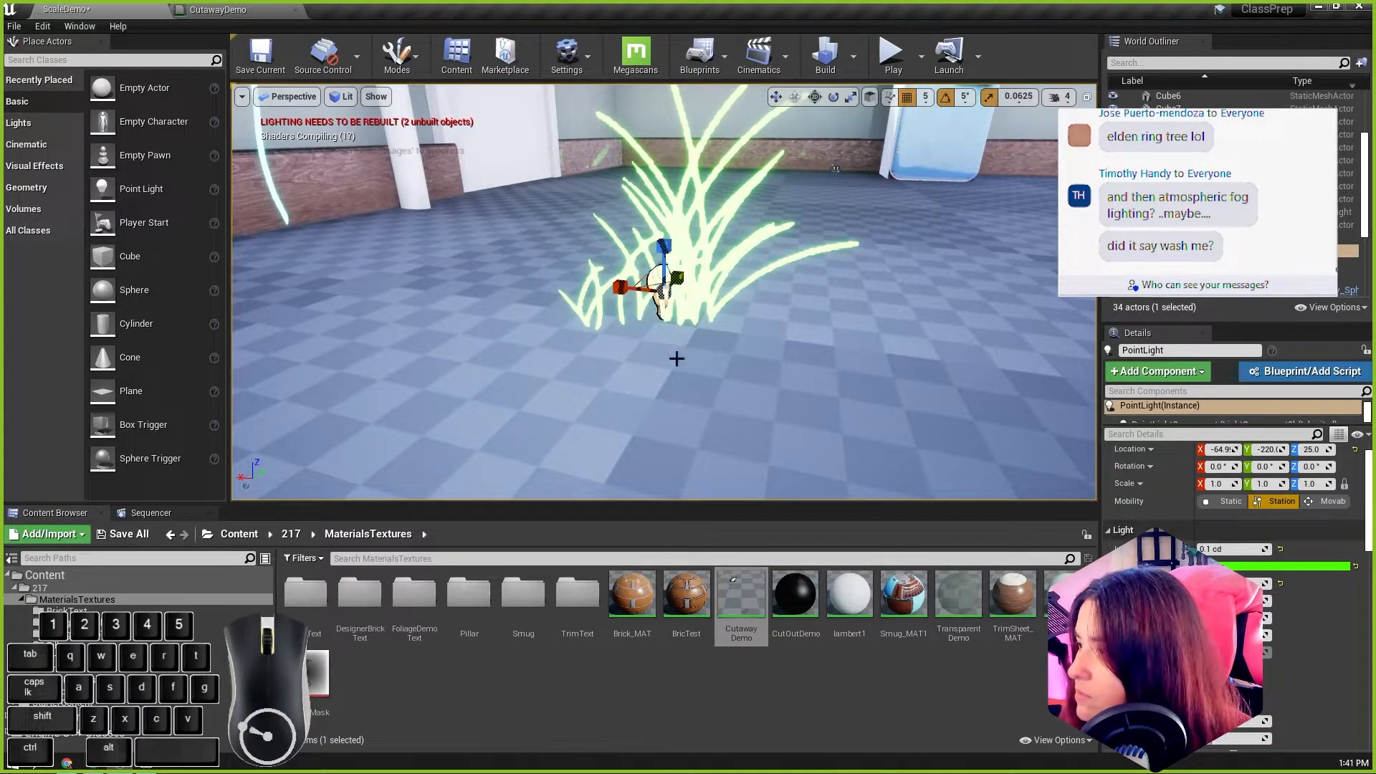
scroll(1025, 399, "down", 6)
scroll(713, 302, "up", 3)
key("ctrl+z")
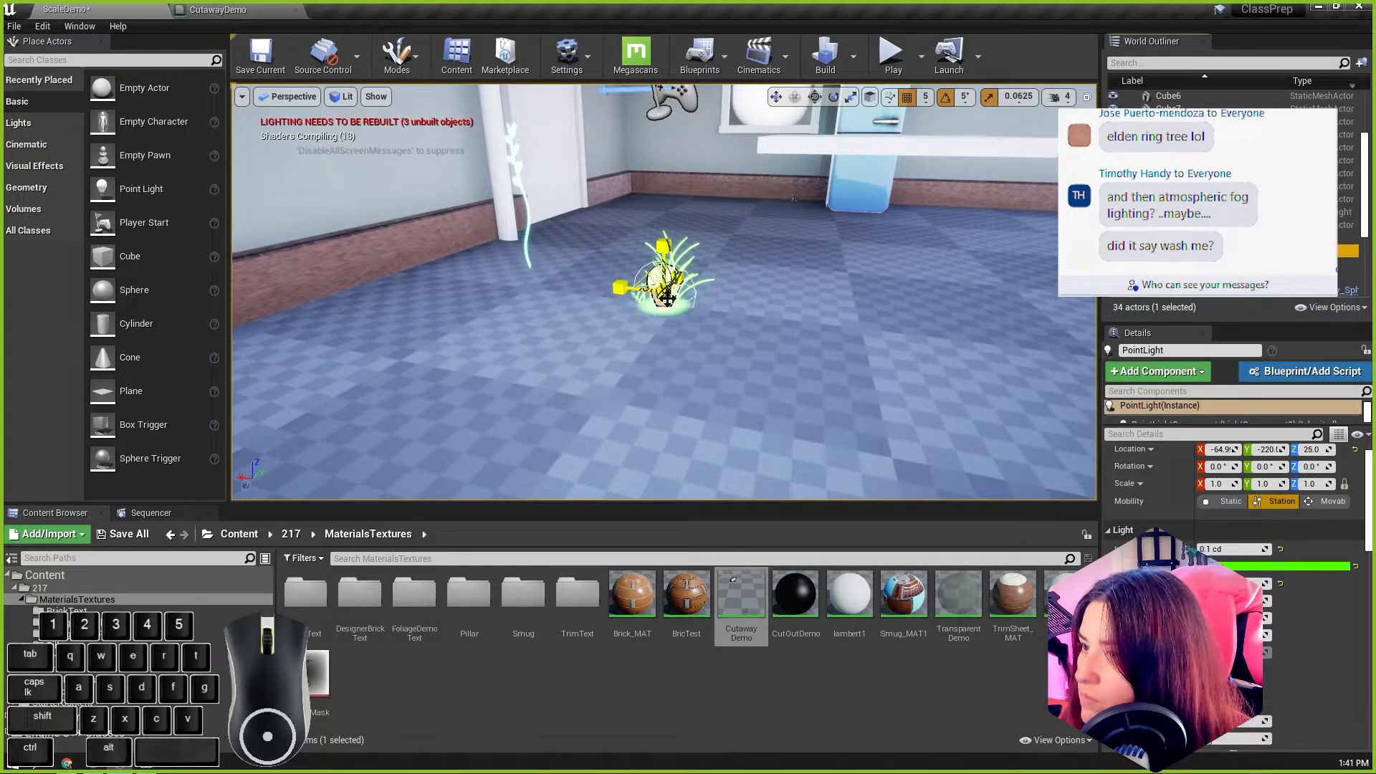
Step: Scale up the point light's attenuation radius around the grass and set its intensity to 0.01 cd
left_click(667, 297)
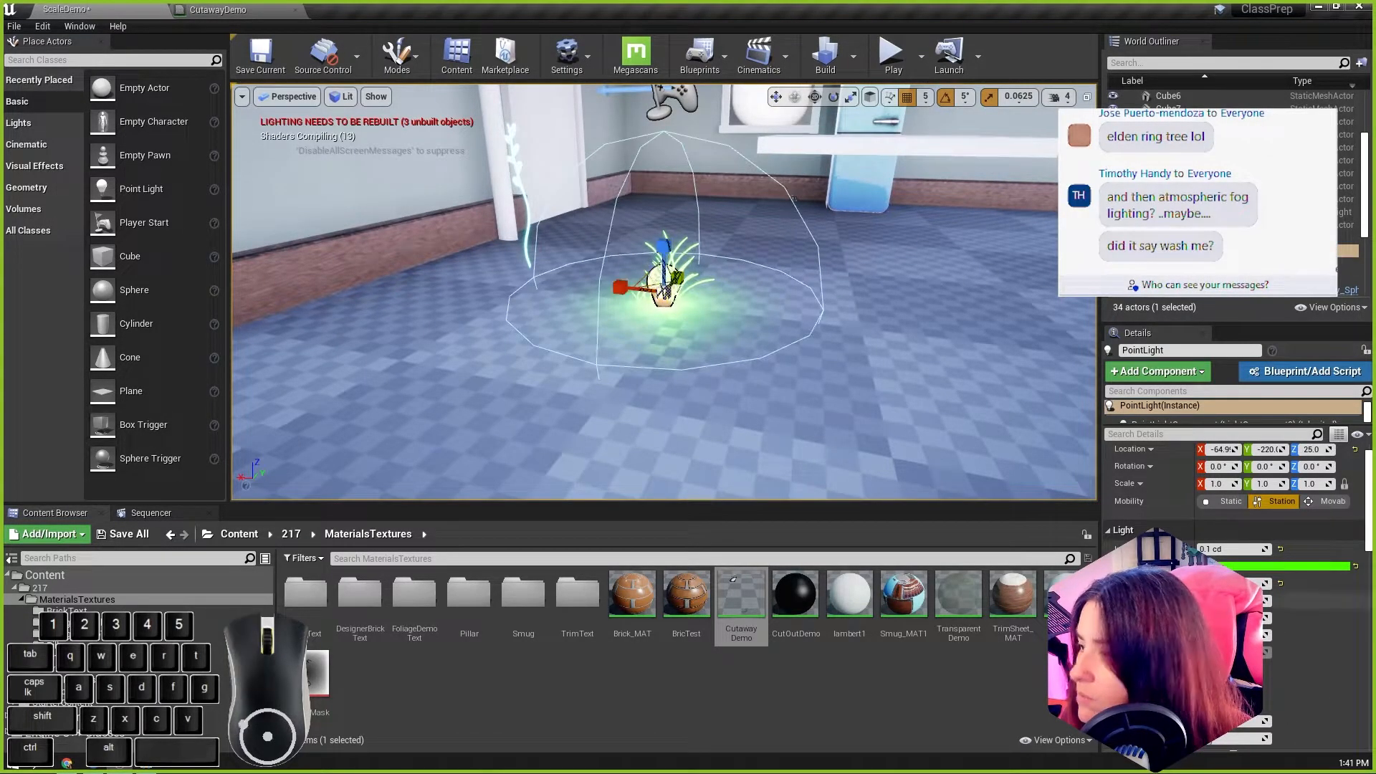
left_click(1234, 549)
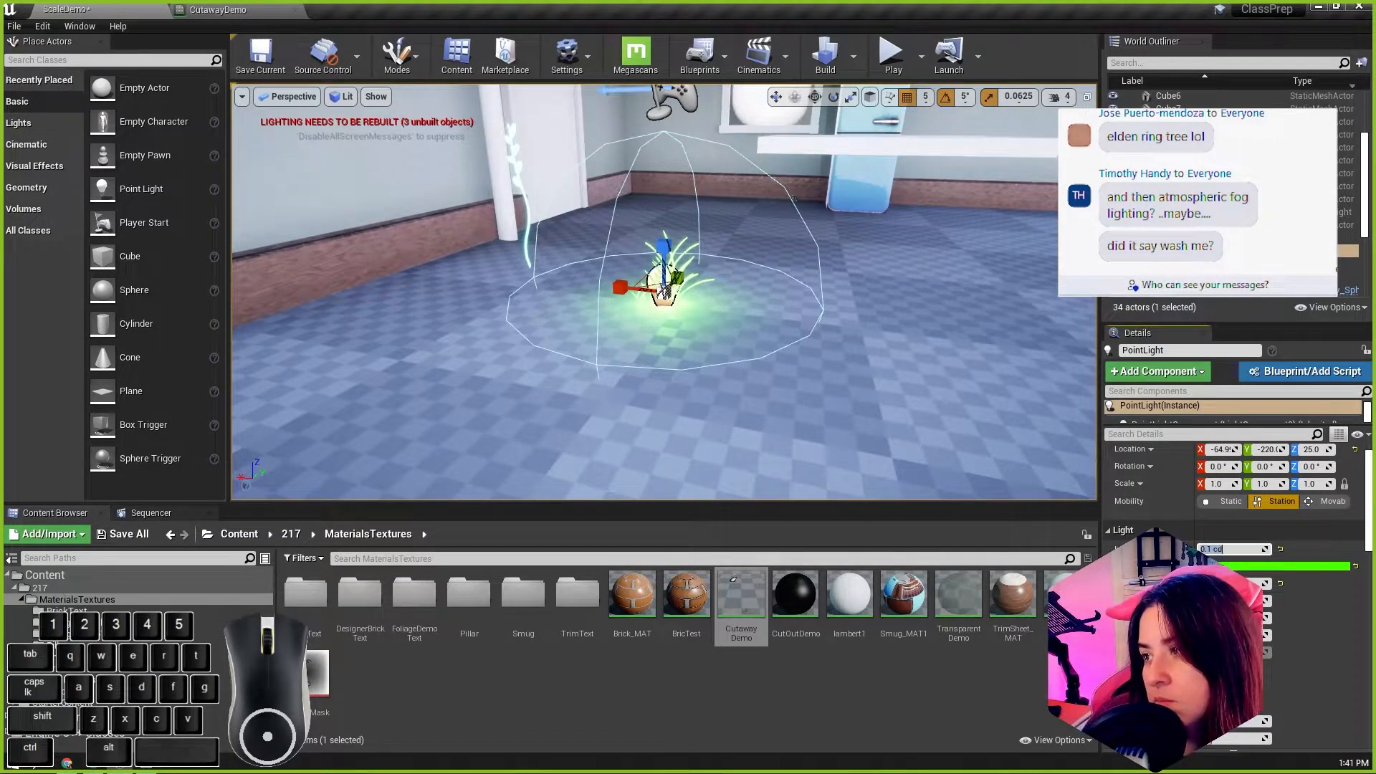
key("Return")
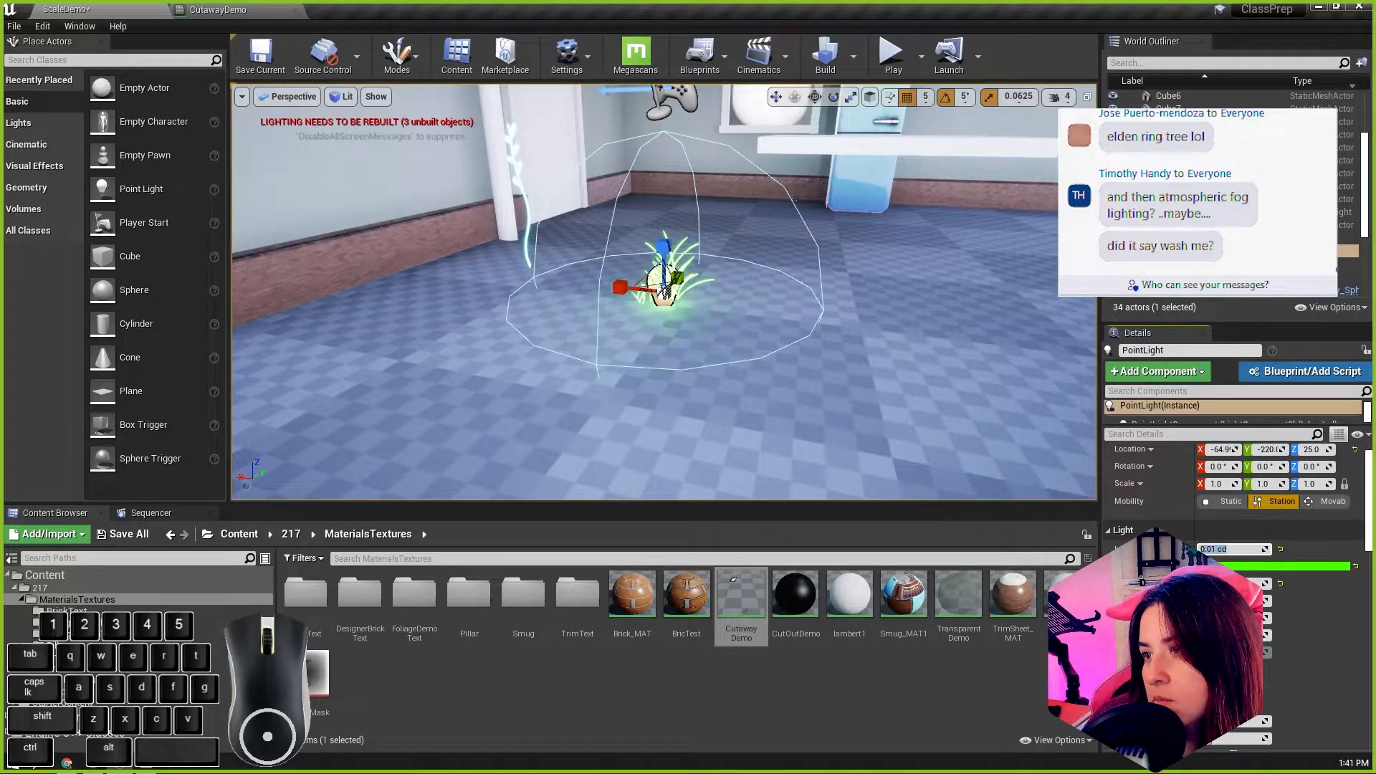
Step: Move the point light along the floor to about X -75, Y -240 by the grass clump
left_click(878, 423)
left_click_drag(703, 323, 550, 305, "alt")
left_click(655, 287)
left_click_drag(691, 291, 657, 285)
Step: Select the CutawayDemo foliage cube and adjust its height to Z 55
left_click(604, 190)
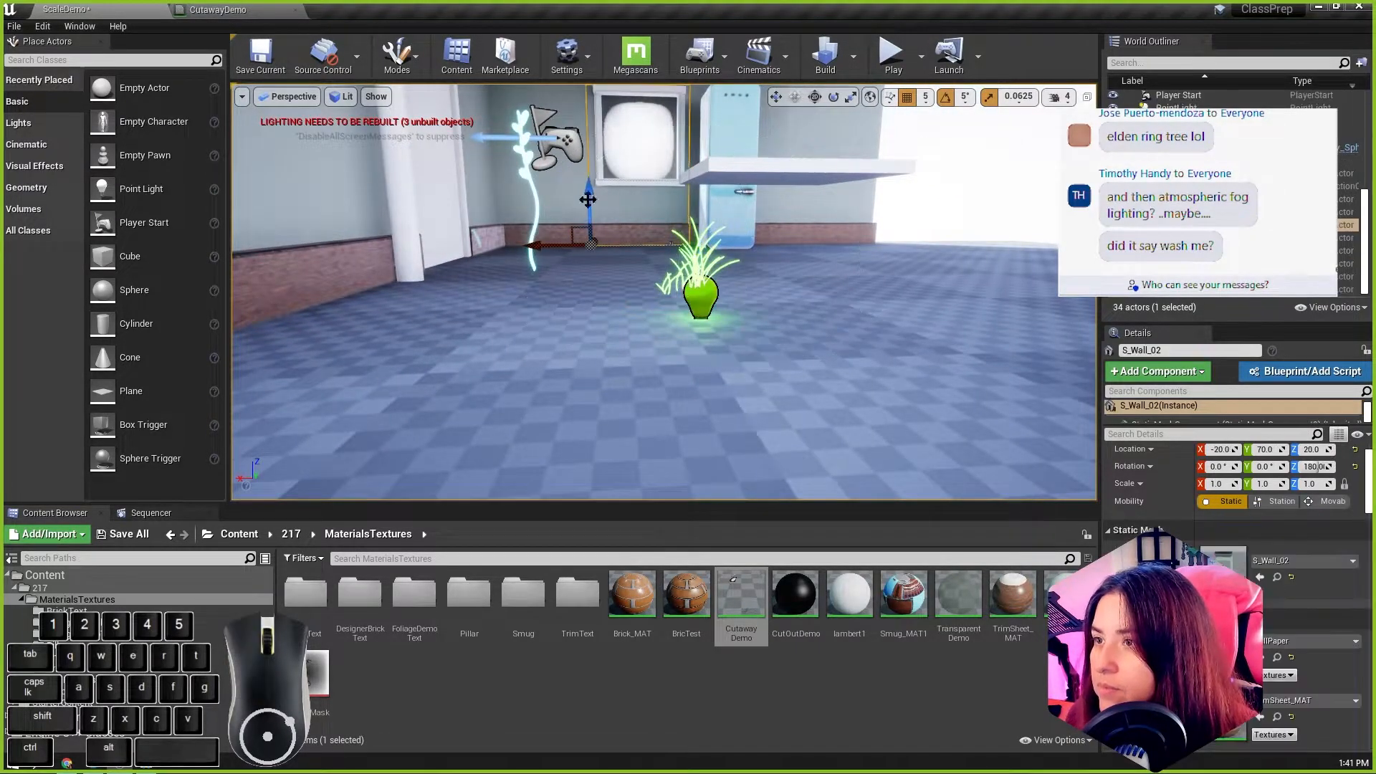
left_click(553, 210)
left_click_drag(540, 207, 569, 236, "alt")
left_click(675, 269)
left_click_drag(675, 270, 671, 172, "alt")
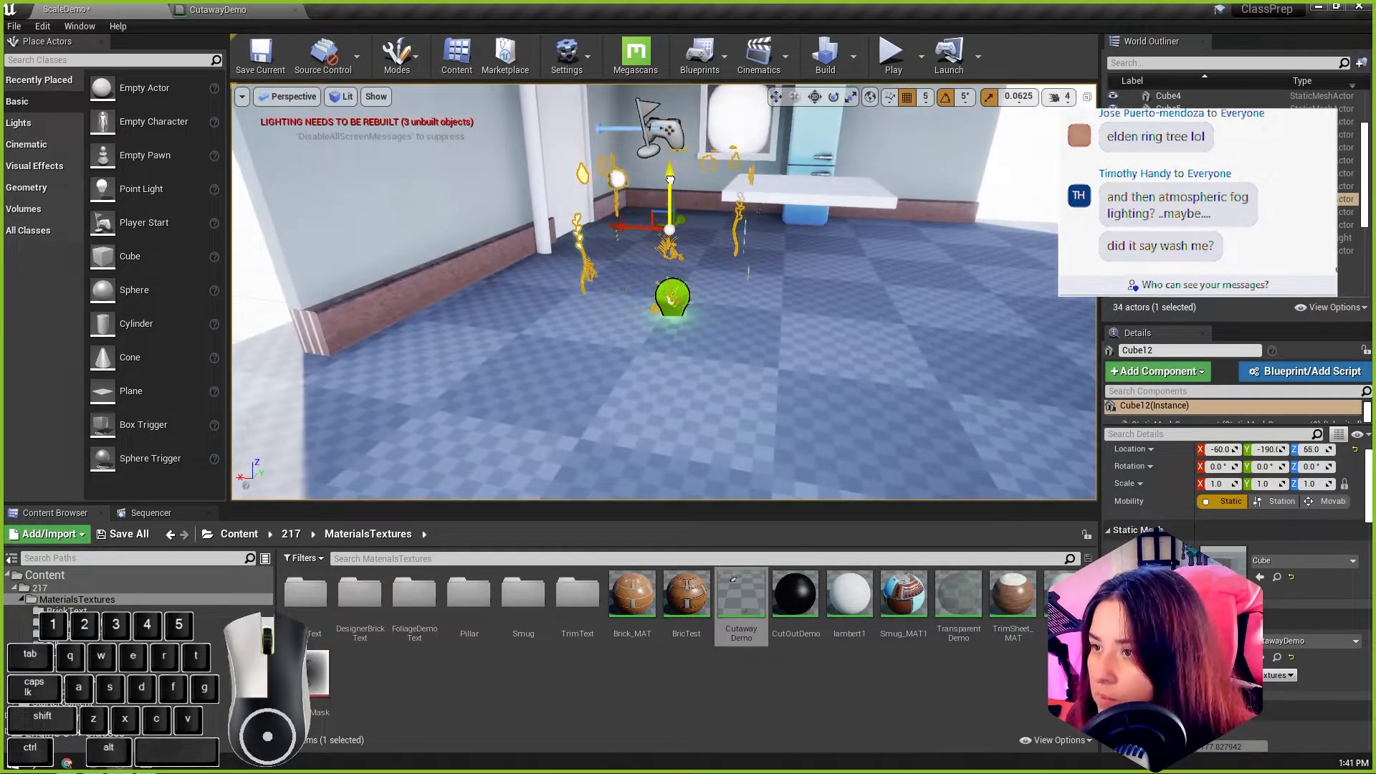
Step: Deselect the foliage cube and switch the level view back to the cinematic viewport
left_click(791, 323)
left_click_drag(791, 322, 701, 304, "alt")
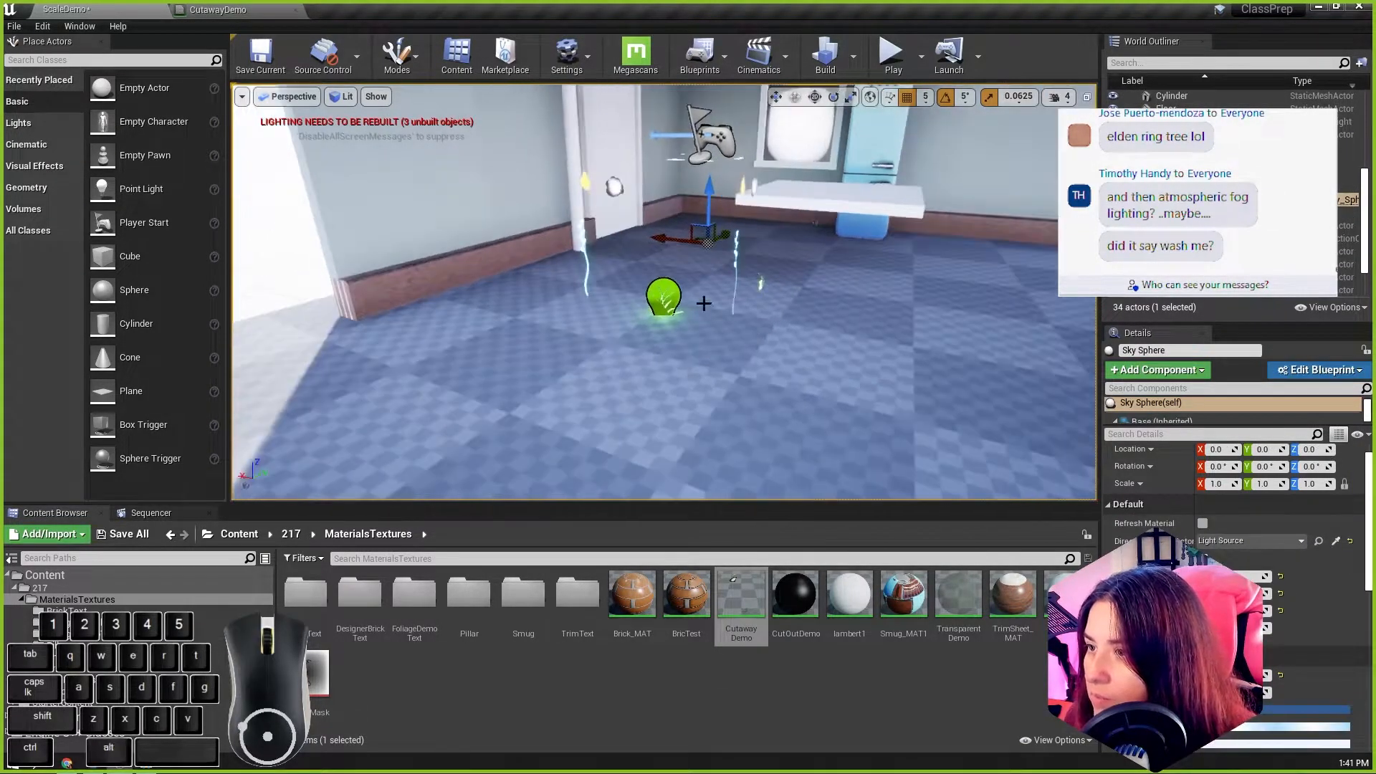
scroll(701, 304, "up", 3)
left_click(289, 99)
left_click(304, 269)
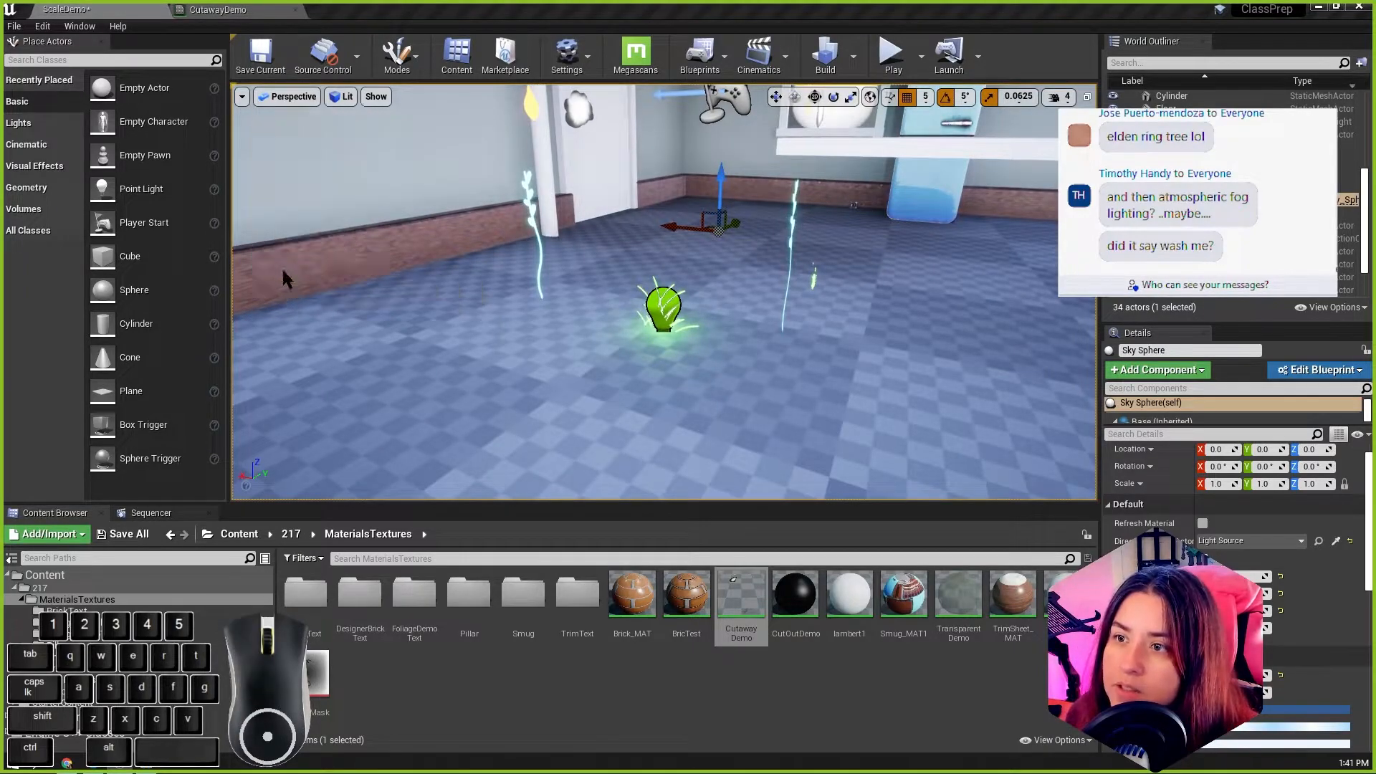
key("f")
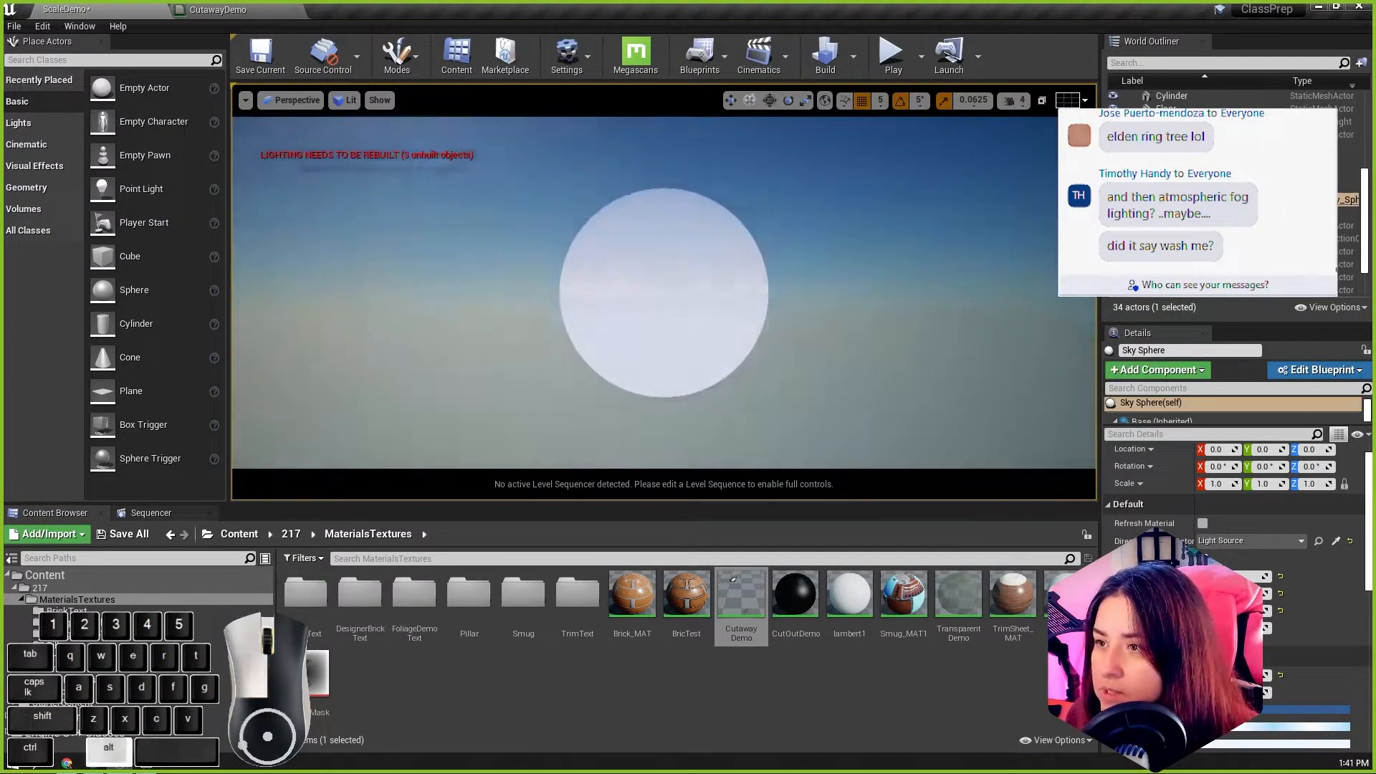
Step: Frame the point light again and examine the green glow around the base of the grass
left_click(1175, 160)
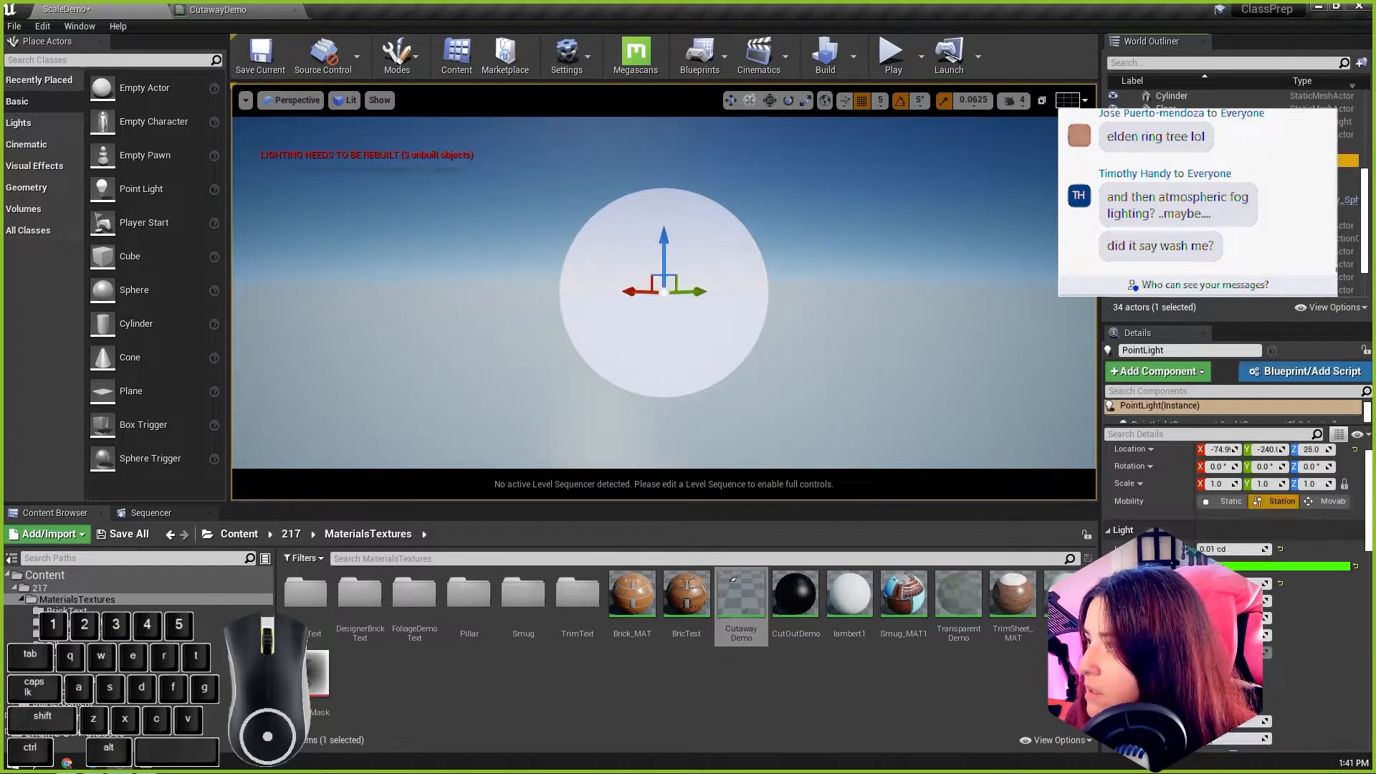
key("f")
left_click_drag(732, 283, 738, 344, "alt")
scroll(732, 283, "up", 5, "alt")
left_click_drag(574, 280, 430, 215, "alt")
left_click(666, 235)
left_click_drag(617, 287, 852, 299, "alt")
left_click(668, 301)
left_click_drag(671, 392, 642, 232, "alt")
left_click_drag(622, 149, 645, 160)
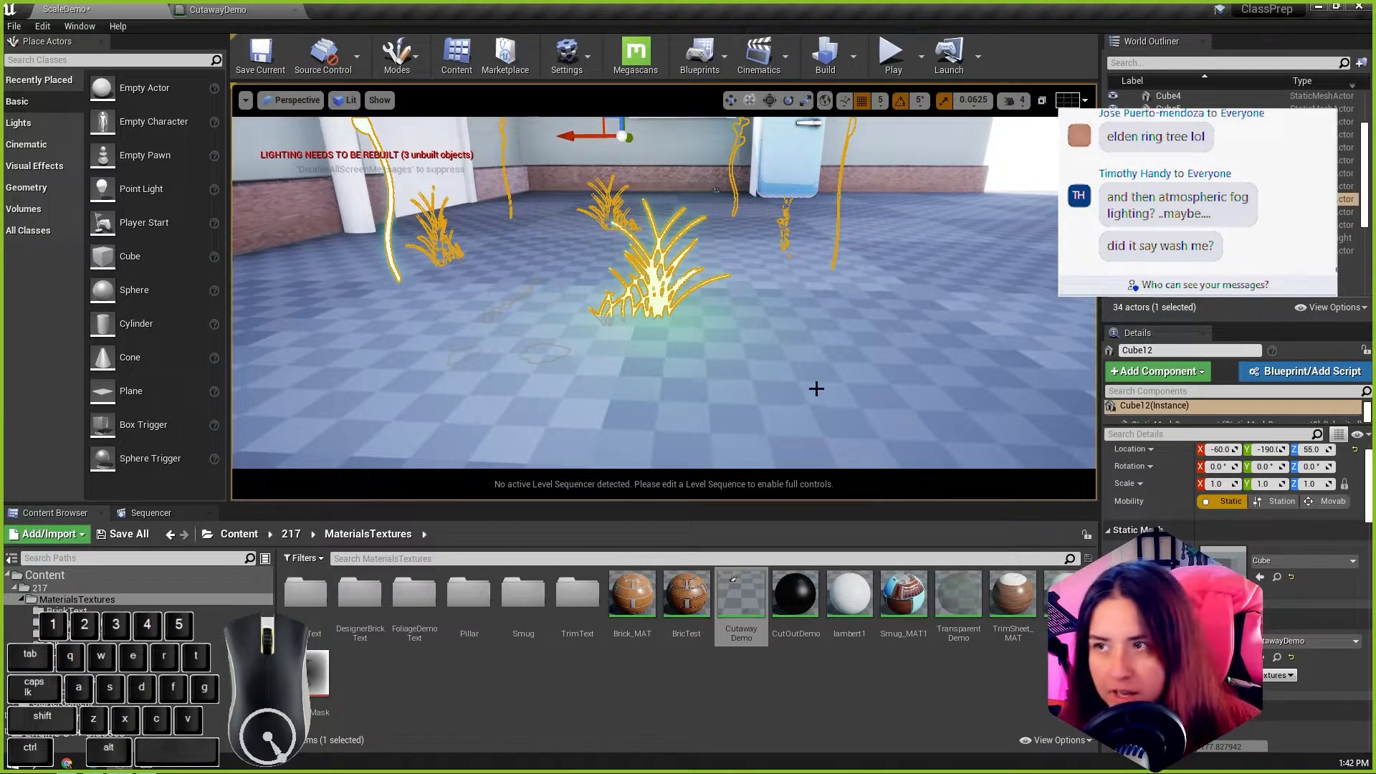
Step: Examine the lit grass and the glowing stem, drop and cloud cutouts from around the room
left_click(1025, 172)
mouse_move(877, 336)
left_mouse_down("alt")
mouse_move(745, 339)
mouse_move(903, 337)
left_mouse_up("alt")
scroll(854, 338, "up", 5, "alt")
left_click_drag(693, 359, 746, 357, "alt")
middle_click_drag(694, 359, 609, 315, "alt")
left_click_drag(692, 324, 628, 327, "alt")
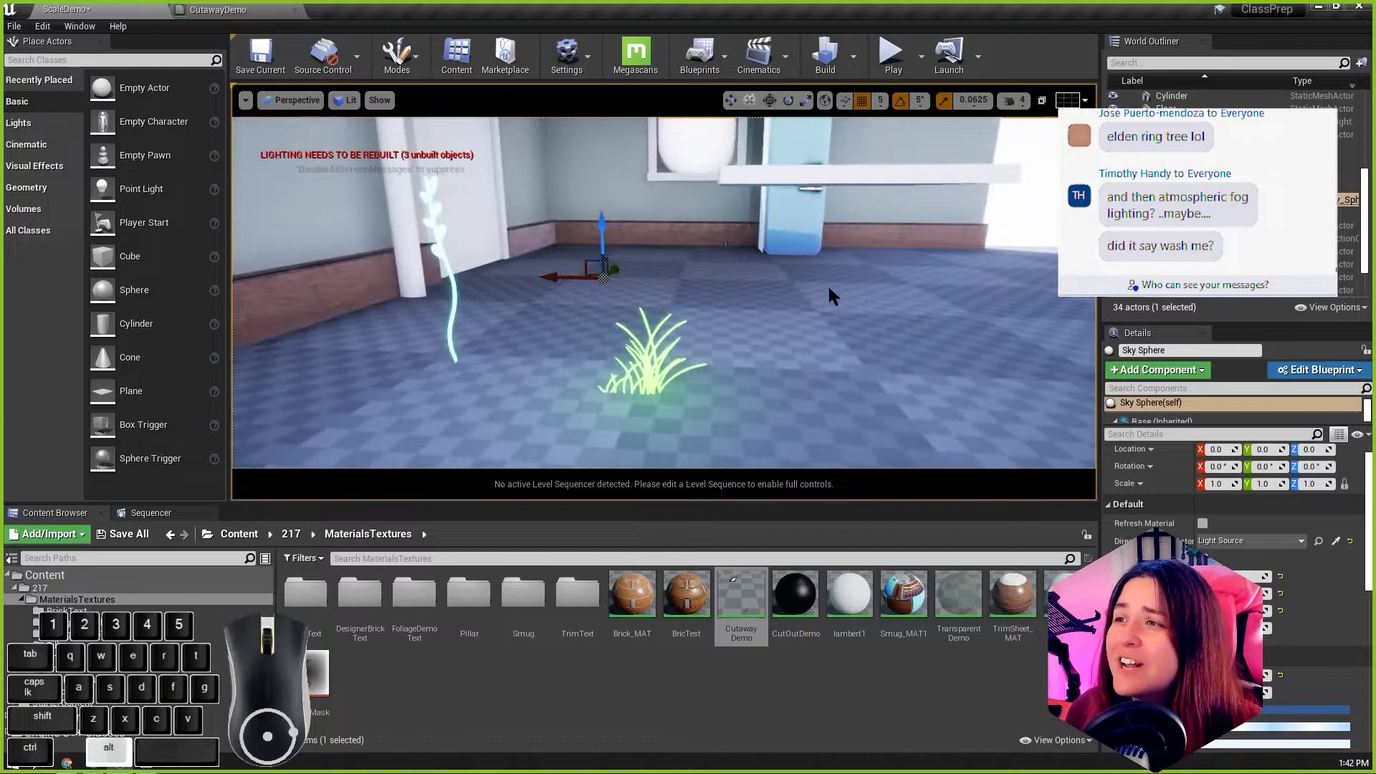
middle_click_drag(827, 282, 753, 265, "alt")
left_click_drag(738, 280, 645, 279, "alt")
left_click(738, 280)
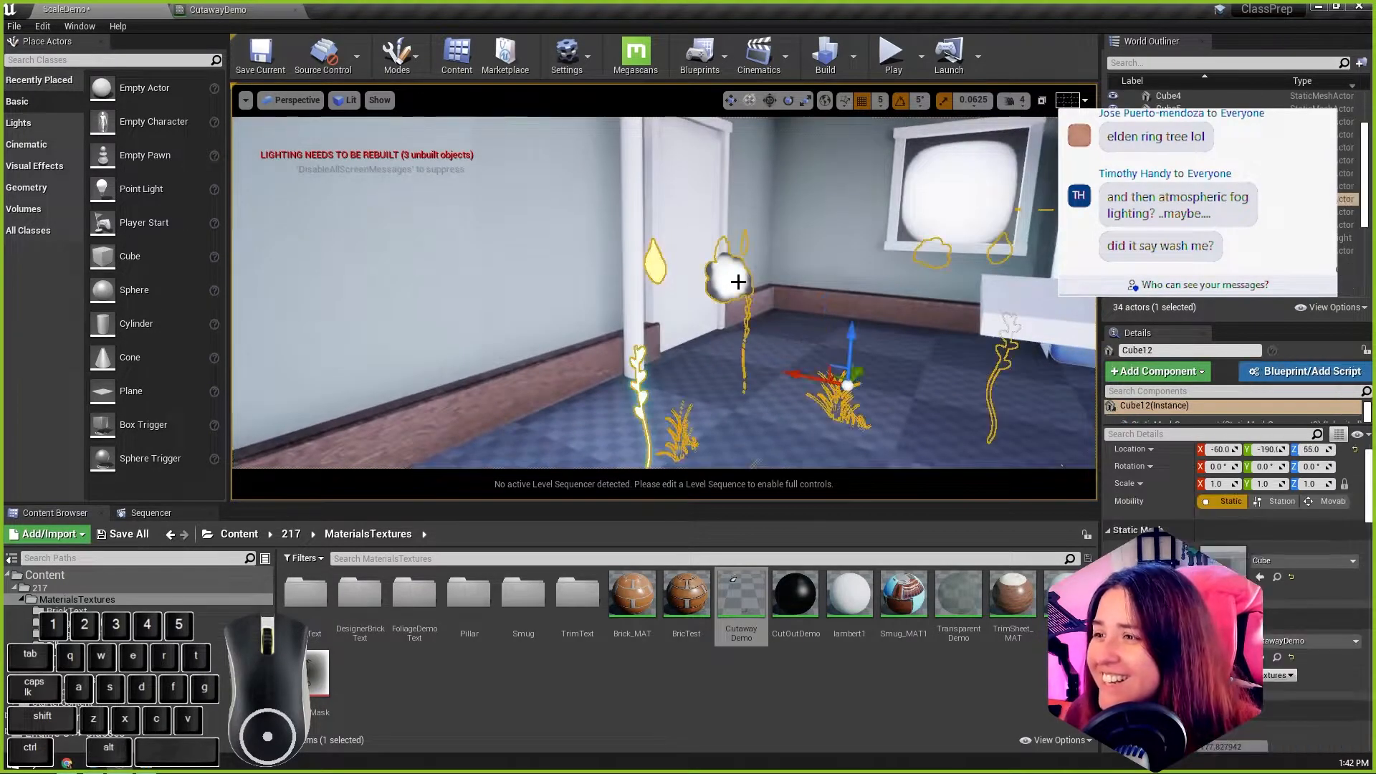
left_click_drag(748, 299, 791, 296, "alt")
right_click_drag(791, 296, 834, 283, "alt")
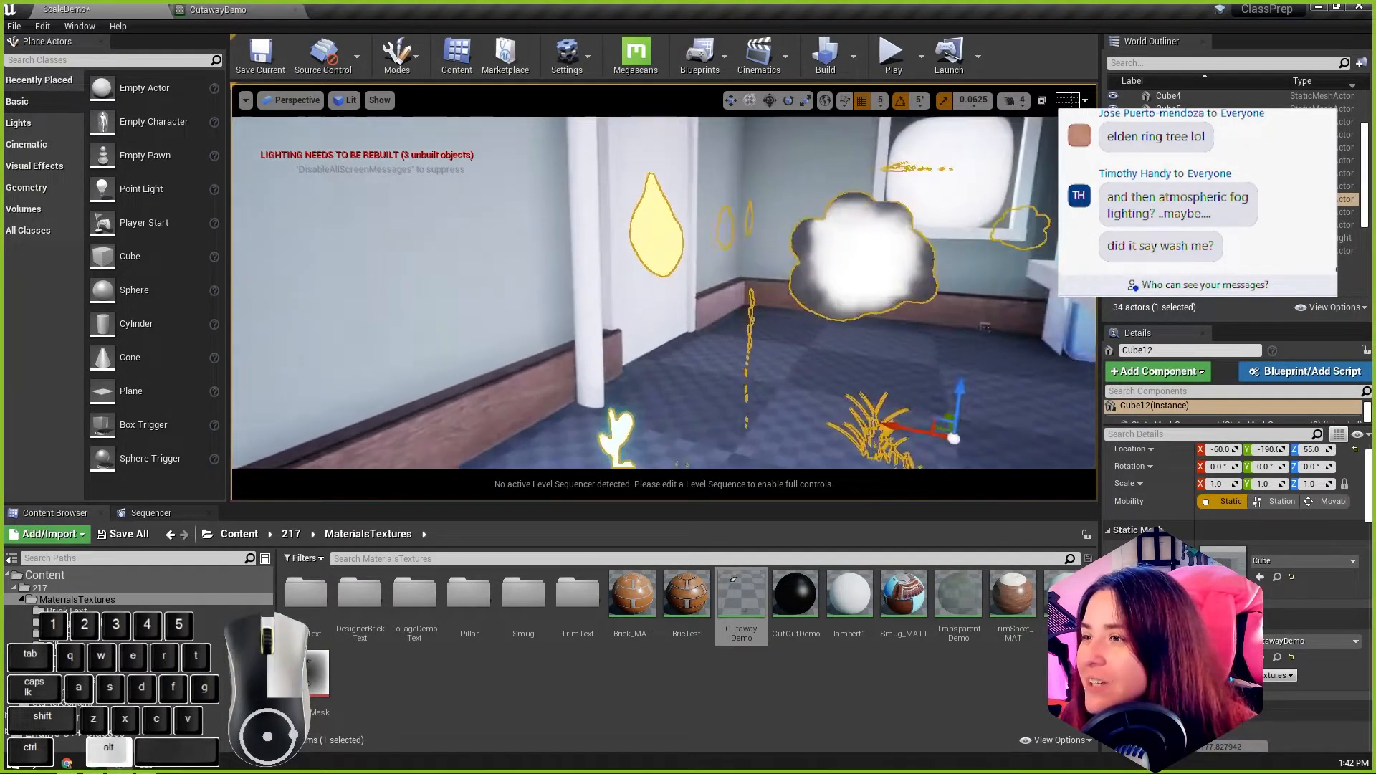
Step: Add a three-component color constant to the CutawayDemo material and connect it to Base Color above the texture samples
left_click(217, 10)
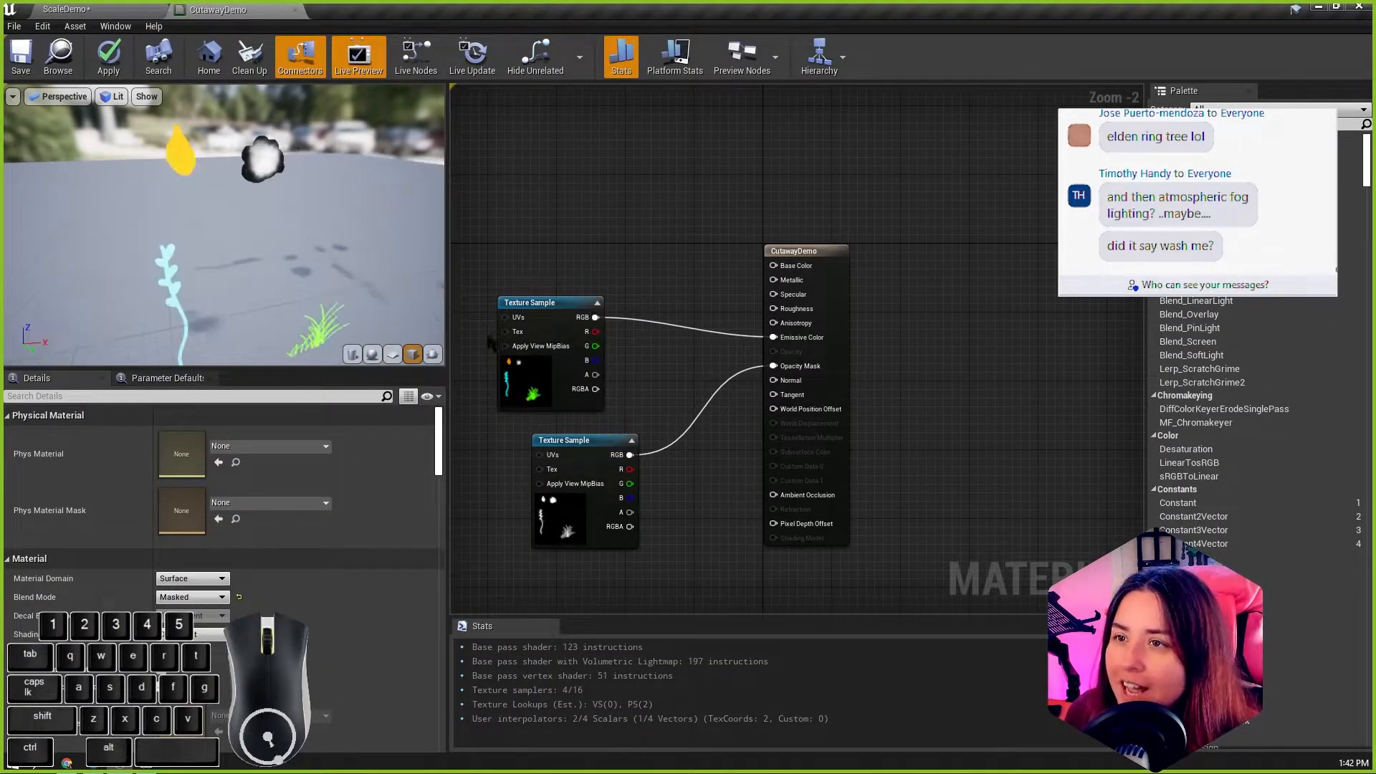
left_click_drag(528, 302, 510, 319)
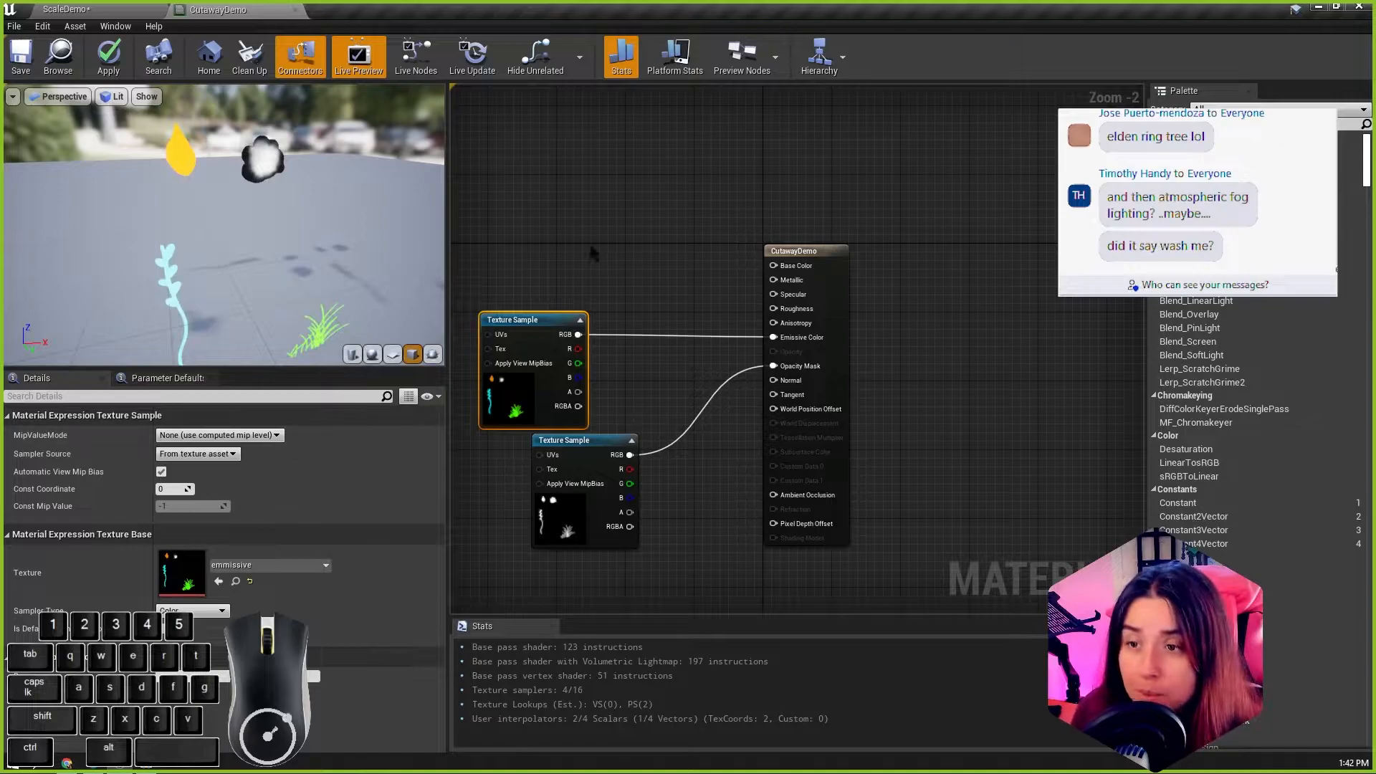
left_click(615, 262)
left_click_drag(688, 294, 773, 266)
left_click_drag(641, 279, 620, 234)
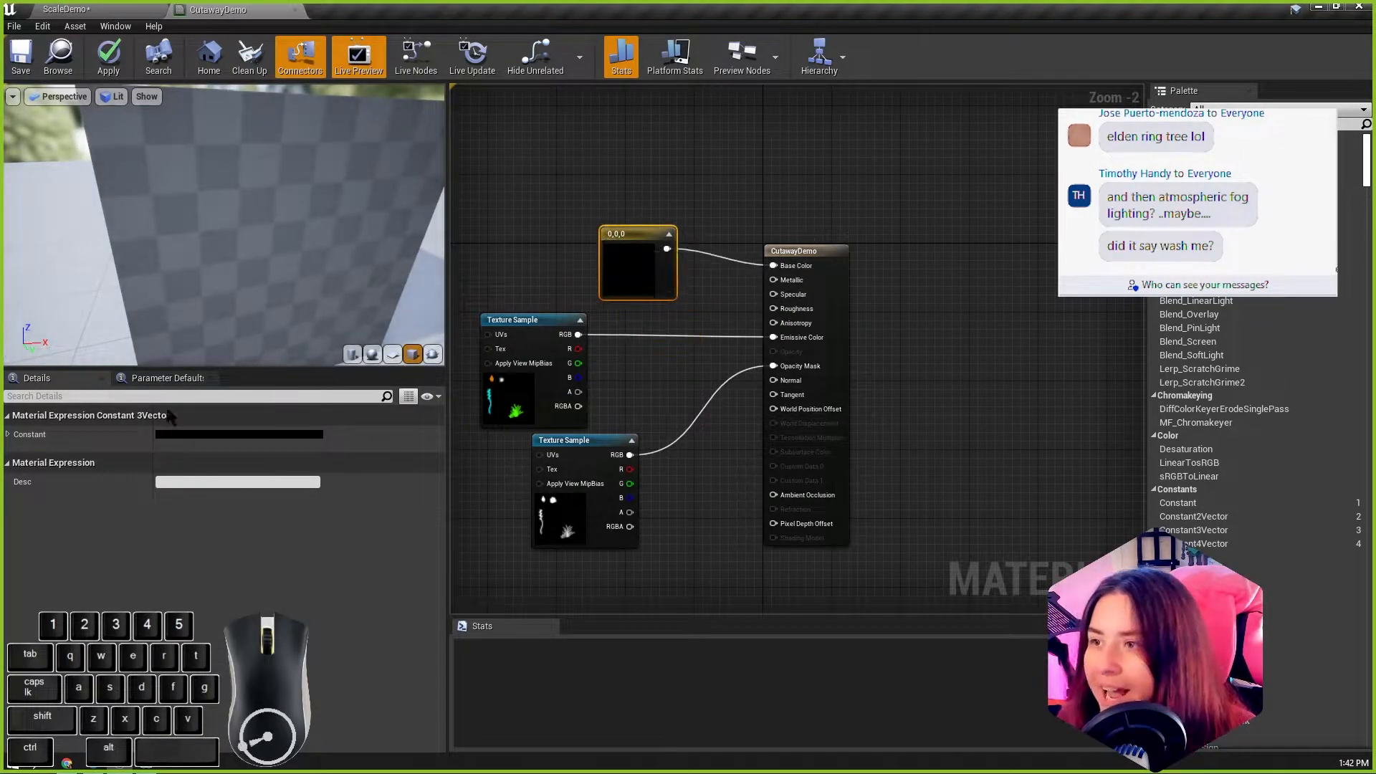
Step: Set the Base Color constant to green (0.206, 0.427, 0) and view the preview cube
left_click(191, 436)
left_click_drag(261, 526, 283, 571)
left_click(404, 500)
left_click(419, 715)
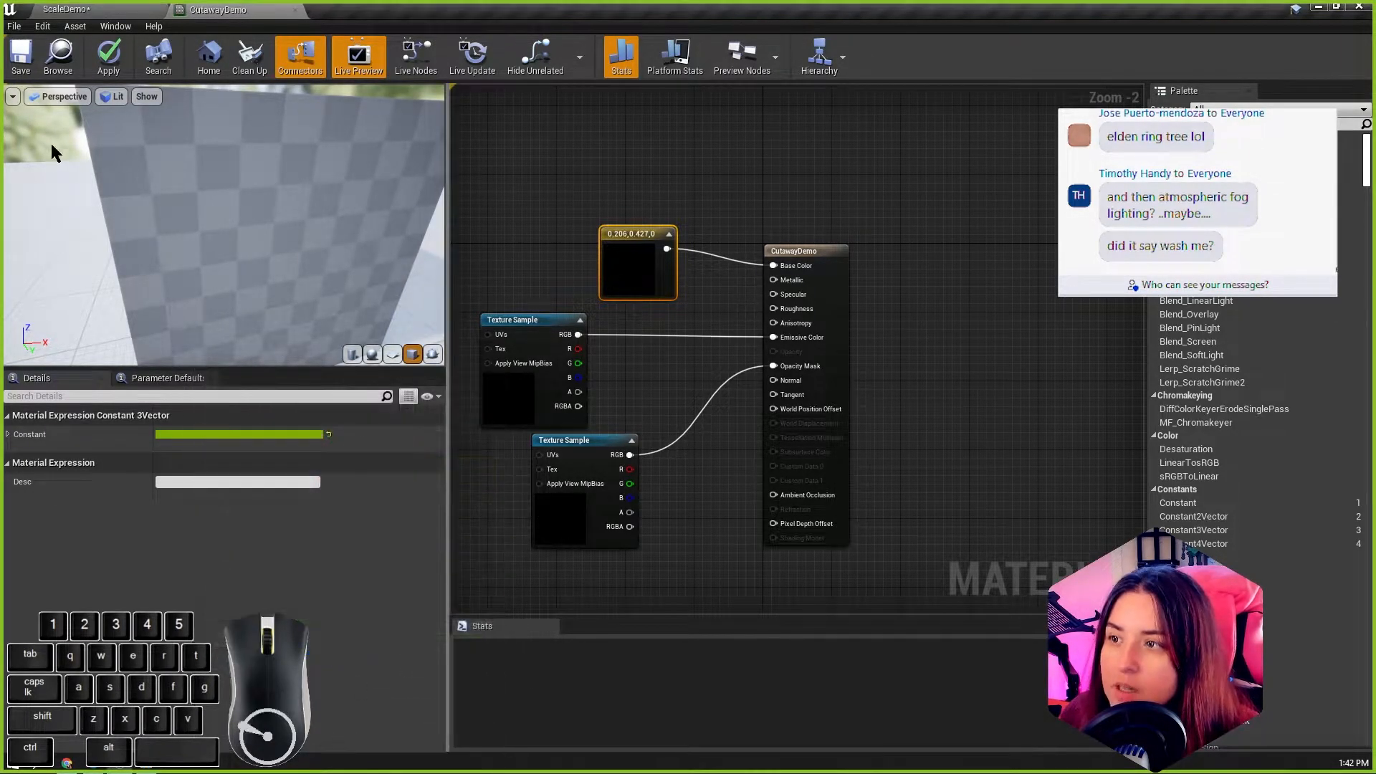
scroll(208, 225, "down", 6)
scroll(208, 225, "up", 2)
left_click_drag(281, 225, 309, 185, "alt")
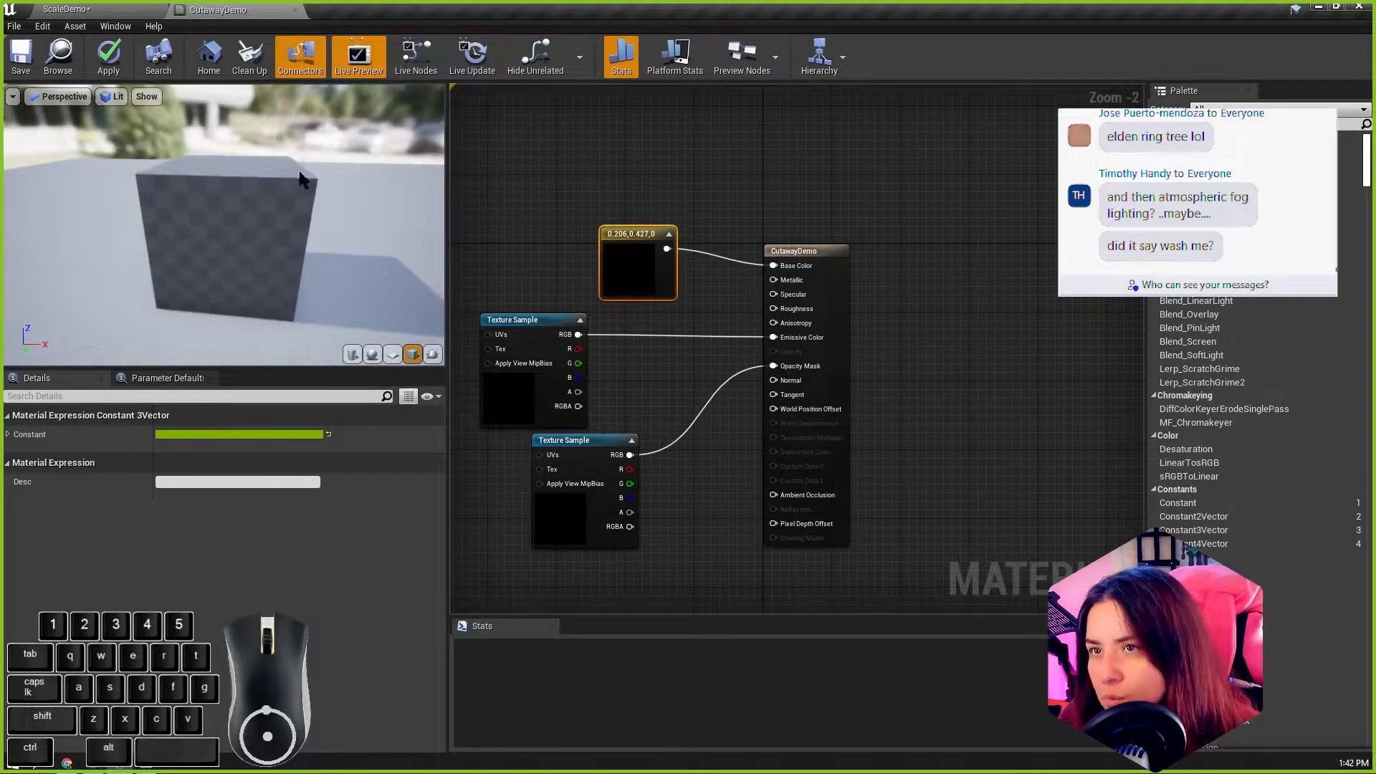
Step: Save the CutawayDemo material and examine the plant cutouts on the preview cube from several angles
left_click(24, 56)
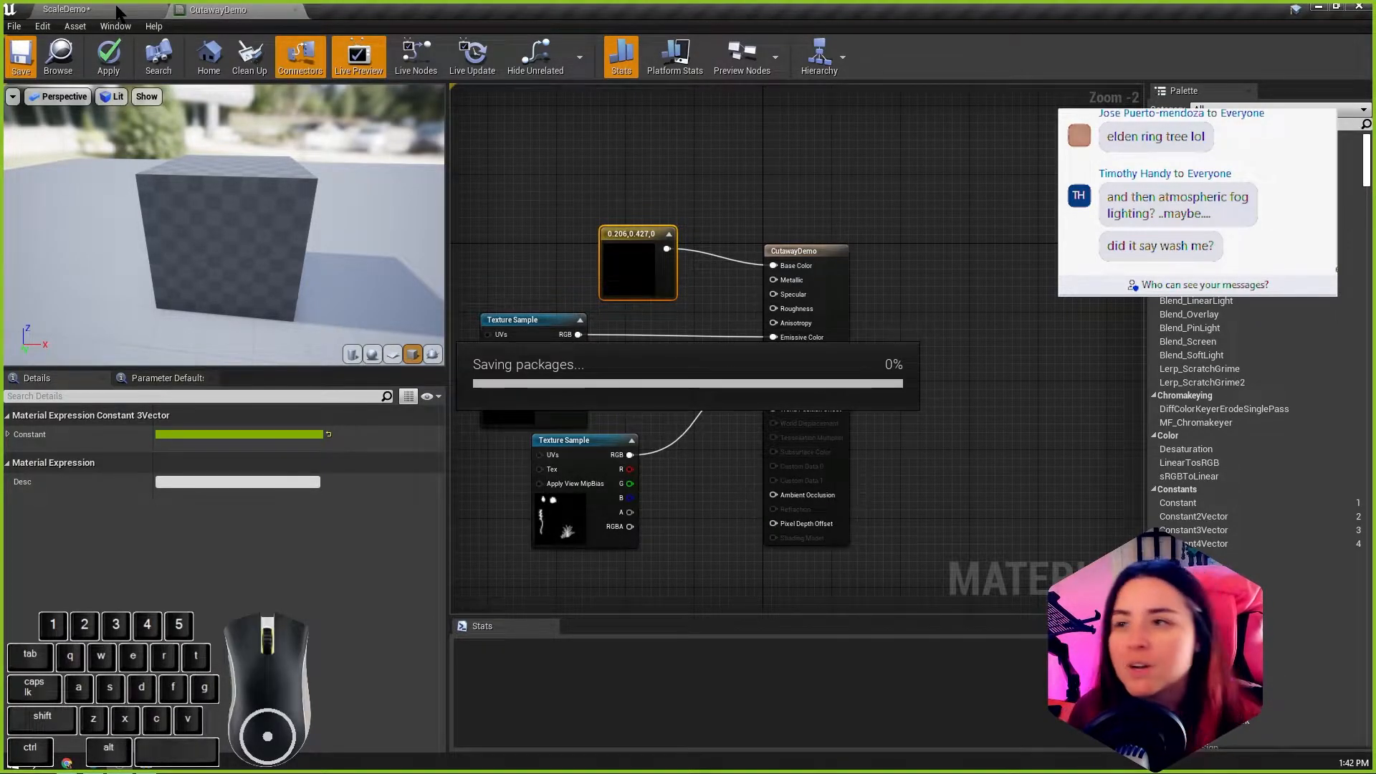
right_click_drag(175, 156, 236, 174, "alt")
middle_click_drag(236, 175, 231, 125, "alt")
right_click_drag(231, 125, 251, 140, "alt")
mouse_move(251, 140)
middle_mouse_down("alt")
mouse_move(194, 190)
mouse_move(251, 161)
middle_mouse_up("alt")
right_click_drag(251, 161, 219, 139, "alt")
right_click_drag(294, 209, 285, 205, "alt")
left_click_drag(294, 209, 322, 211, "alt")
right_click_drag(294, 209, 308, 234, "alt")
left_click_drag(285, 140, 293, 146, "alt")
right_click_drag(286, 140, 289, 123, "alt")
left_click_drag(290, 123, 304, 130, "alt")
middle_click_drag(289, 143, 278, 180, "alt")
right_click_drag(278, 180, 332, 132, "alt")
mouse_move(328, 135)
middle_mouse_down("alt")
mouse_move(367, 126)
mouse_move(308, 149)
middle_mouse_up("alt")
right_click_drag(330, 151, 329, 150, "alt")
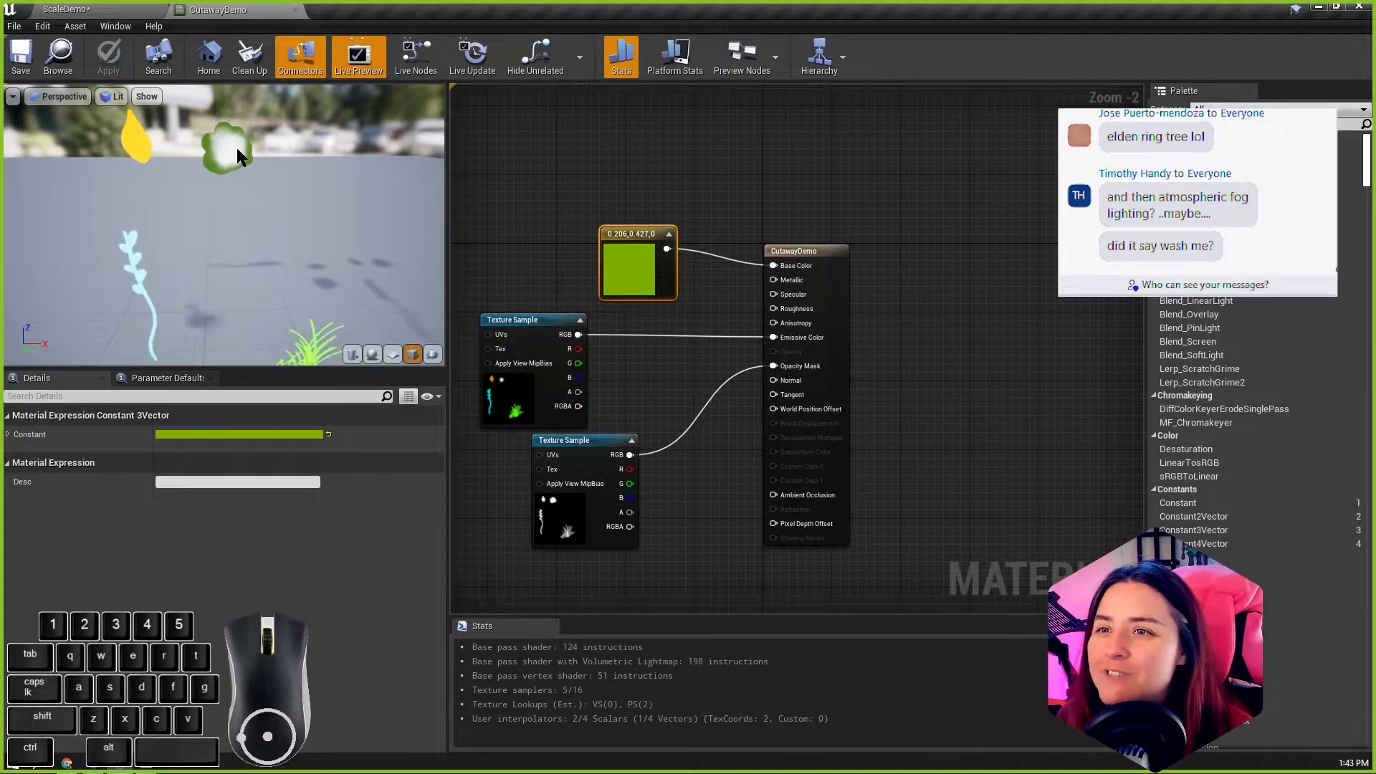
Step: Return to the ScaleDemo level and examine the glowing foliage cutouts around the room
left_click(102, 10)
left_click_drag(824, 330, 717, 351, "alt")
left_click_drag(1028, 247, 1013, 243, "alt")
left_click(1013, 243)
scroll(943, 344, "up", 3)
left_click_drag(943, 344, 754, 398, "alt")
scroll(1009, 377, "up", 1)
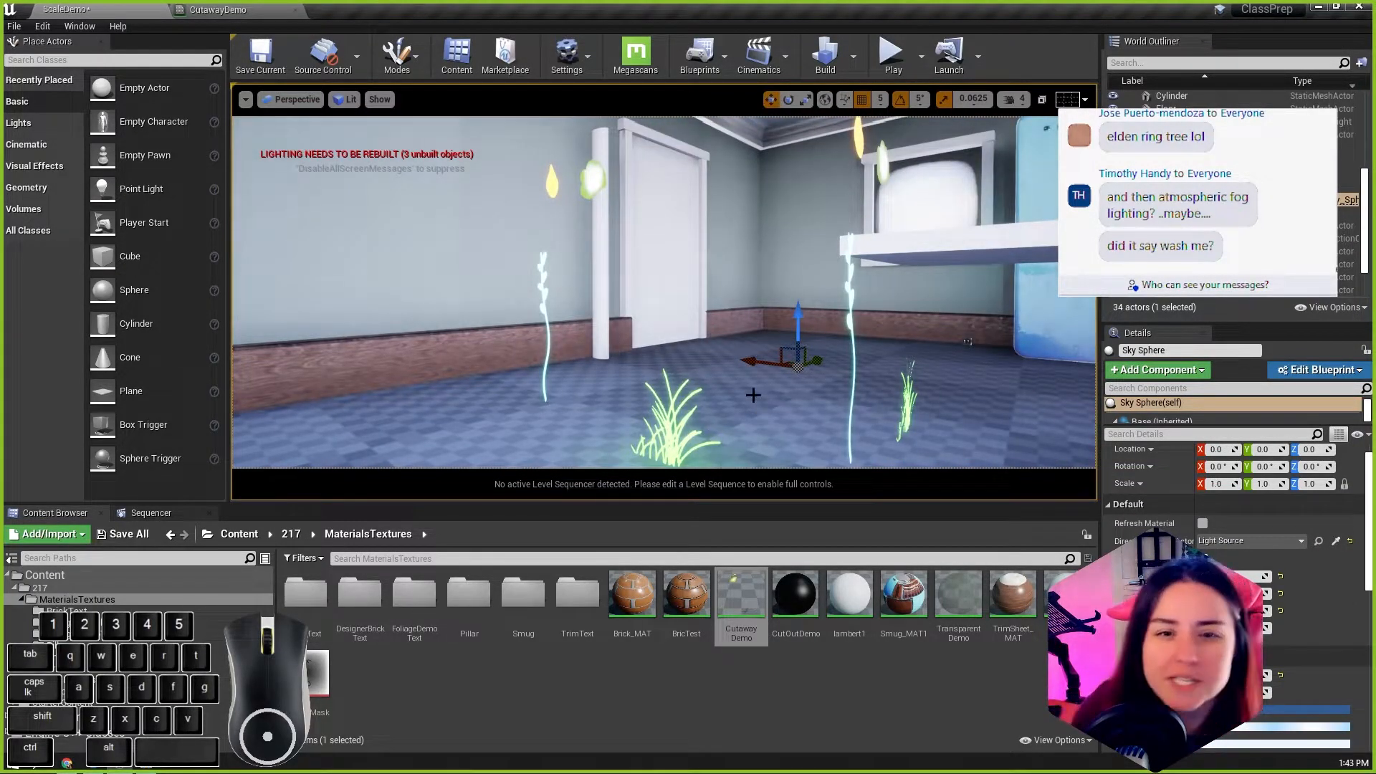
left_click_drag(735, 439, 838, 439, "alt")
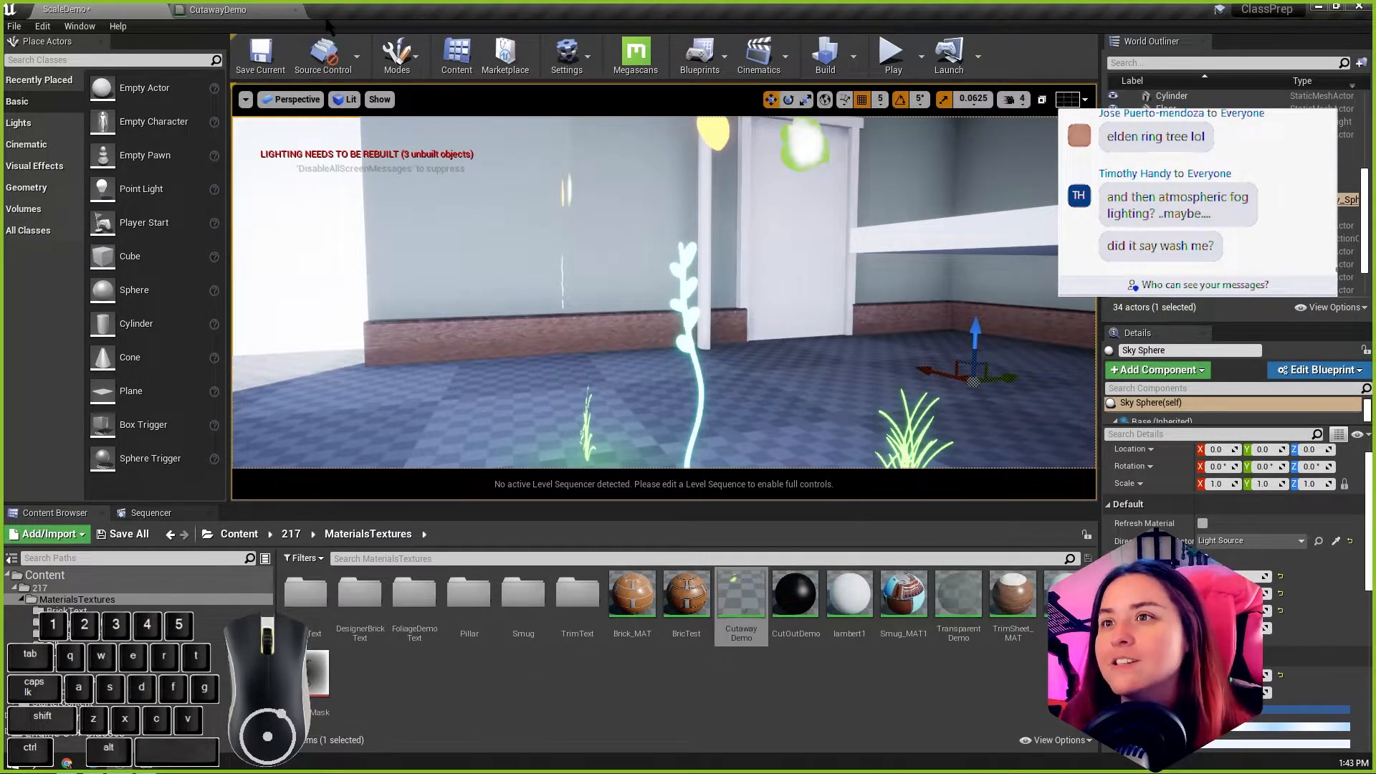
Step: Switch to Chrome and search Google for "emmisive realtime unreal engine 5" in the new tab
left_click(66, 764)
left_click(534, 12)
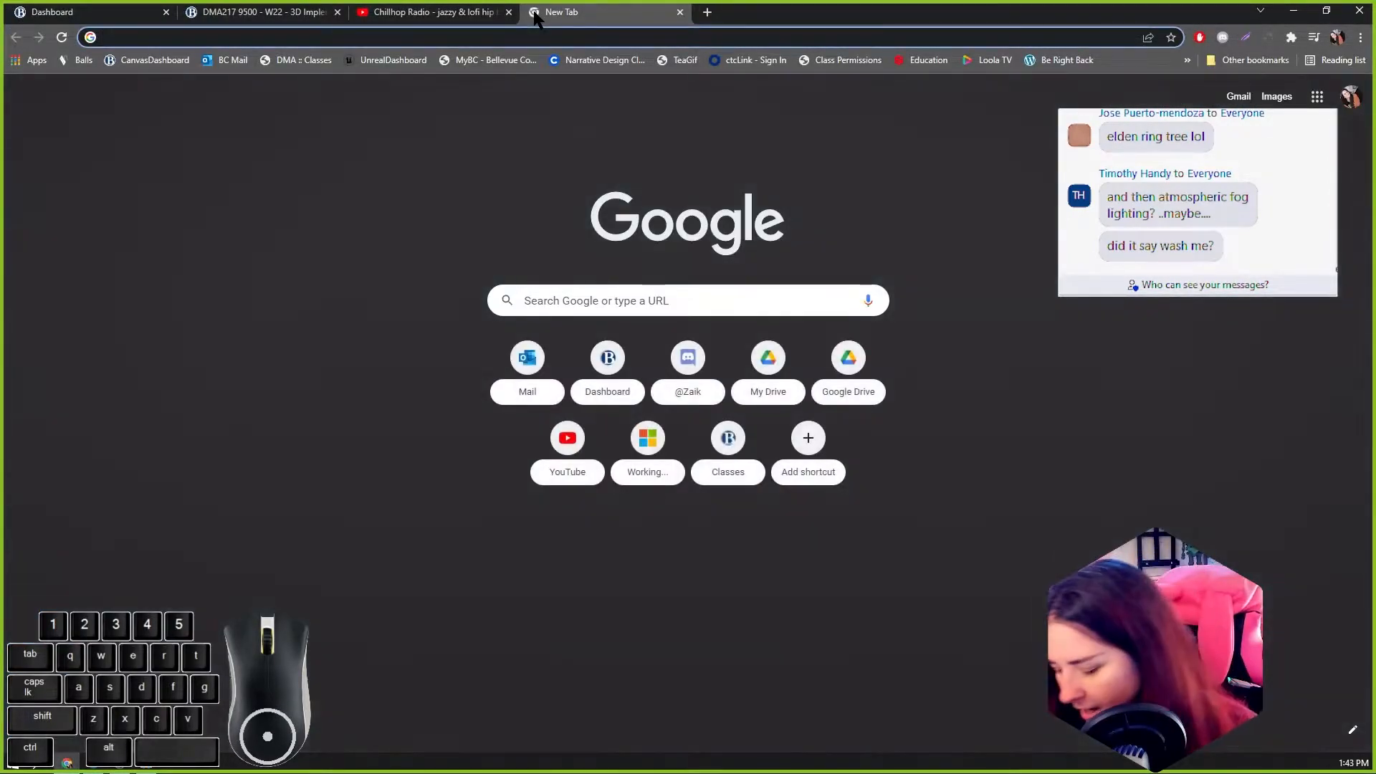
type("sm")
key("BackSpace")
key("BackSpace")
type("emmisi")
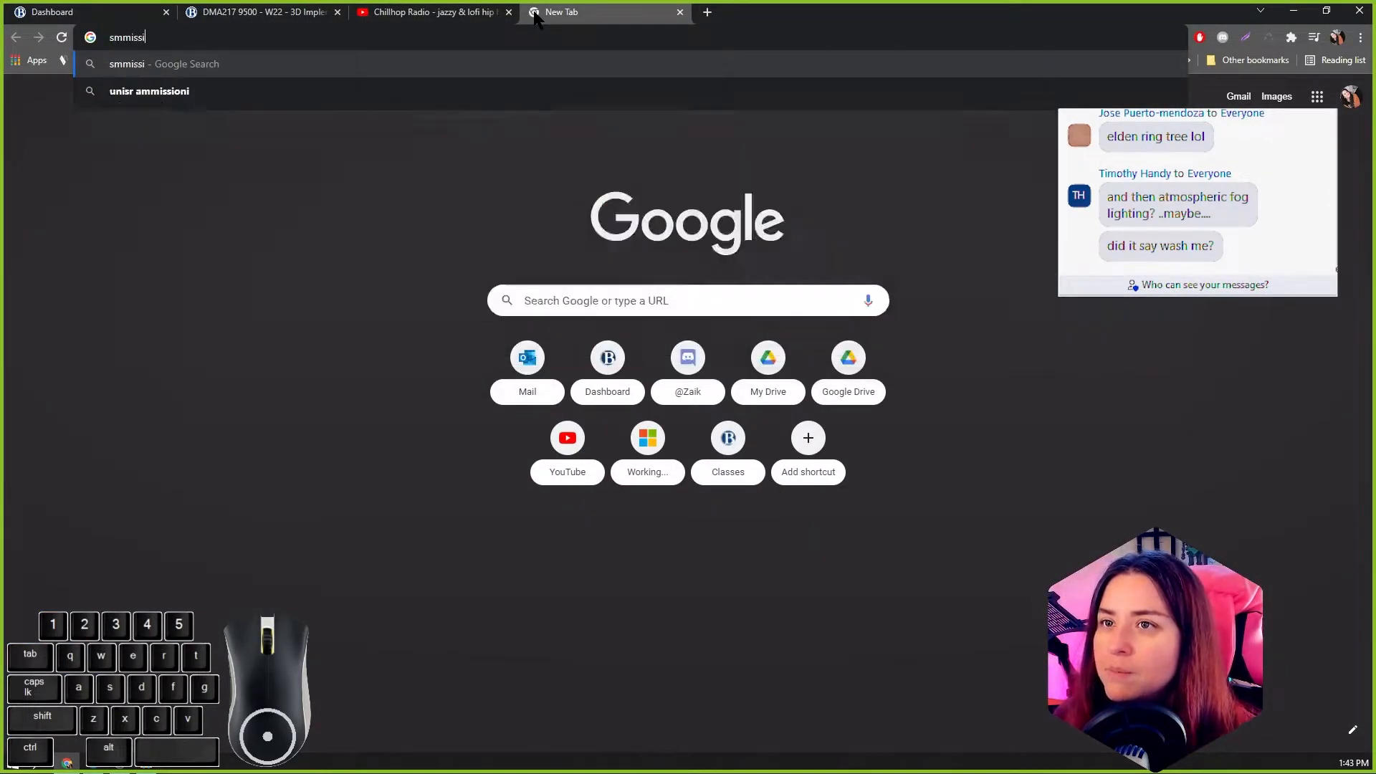
type("ve")
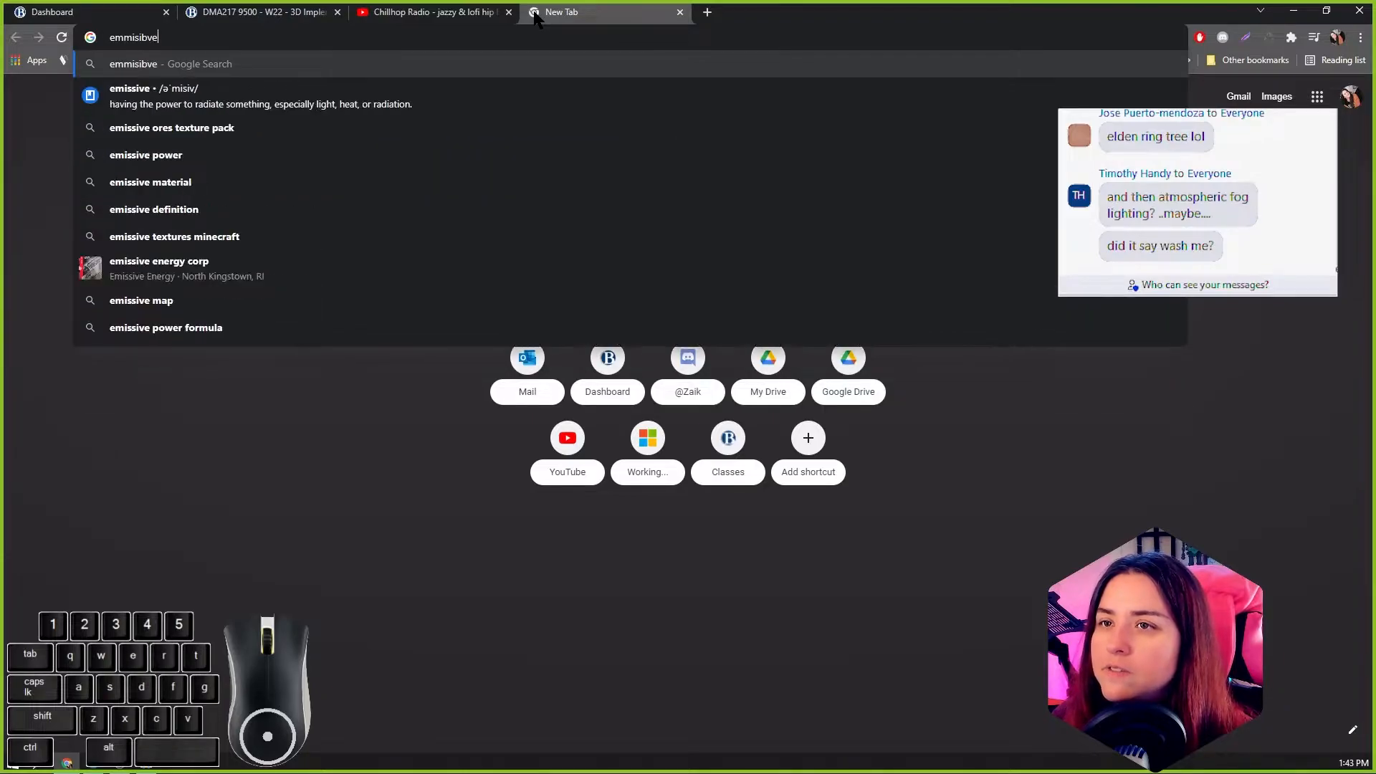
type(" realtime")
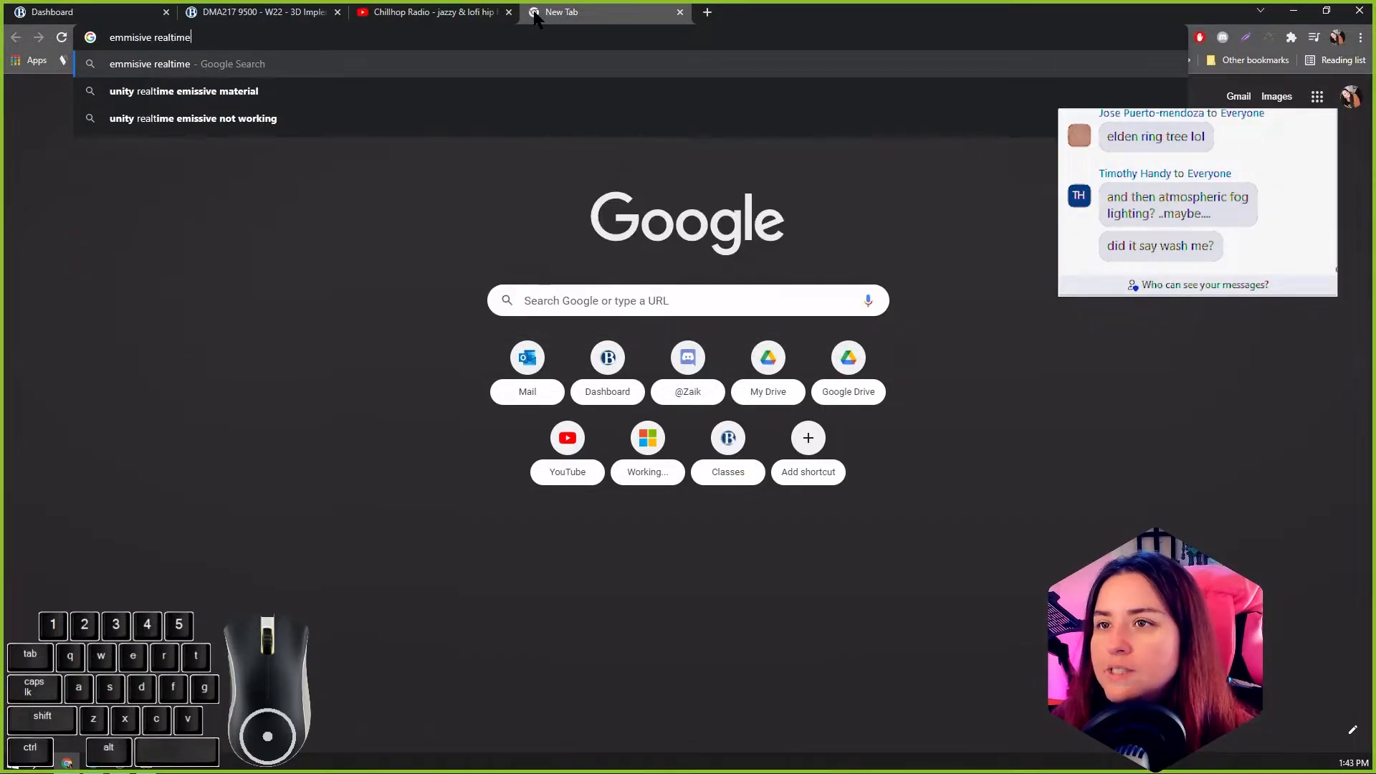
type(" unr")
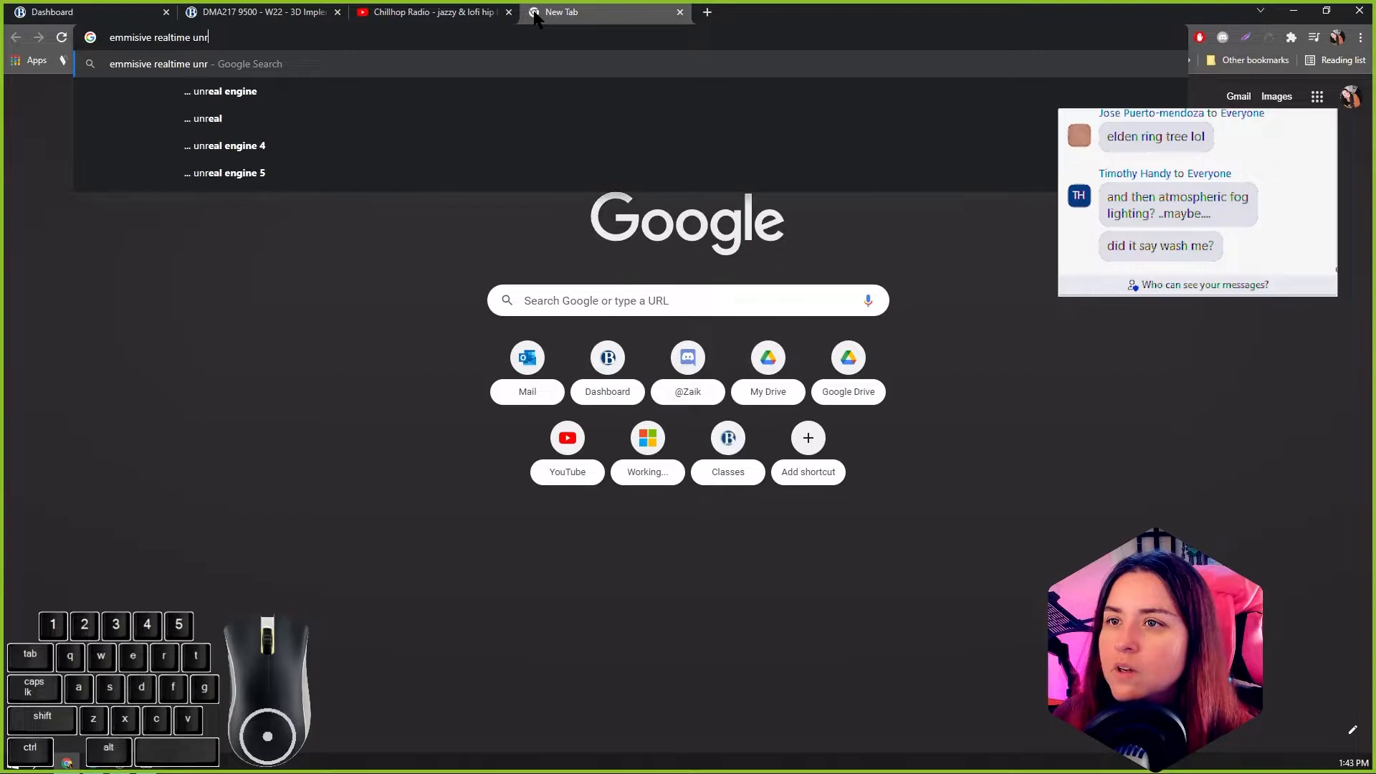
key("Down")
key("Down")
key("Down")
key("Down")
key("Return")
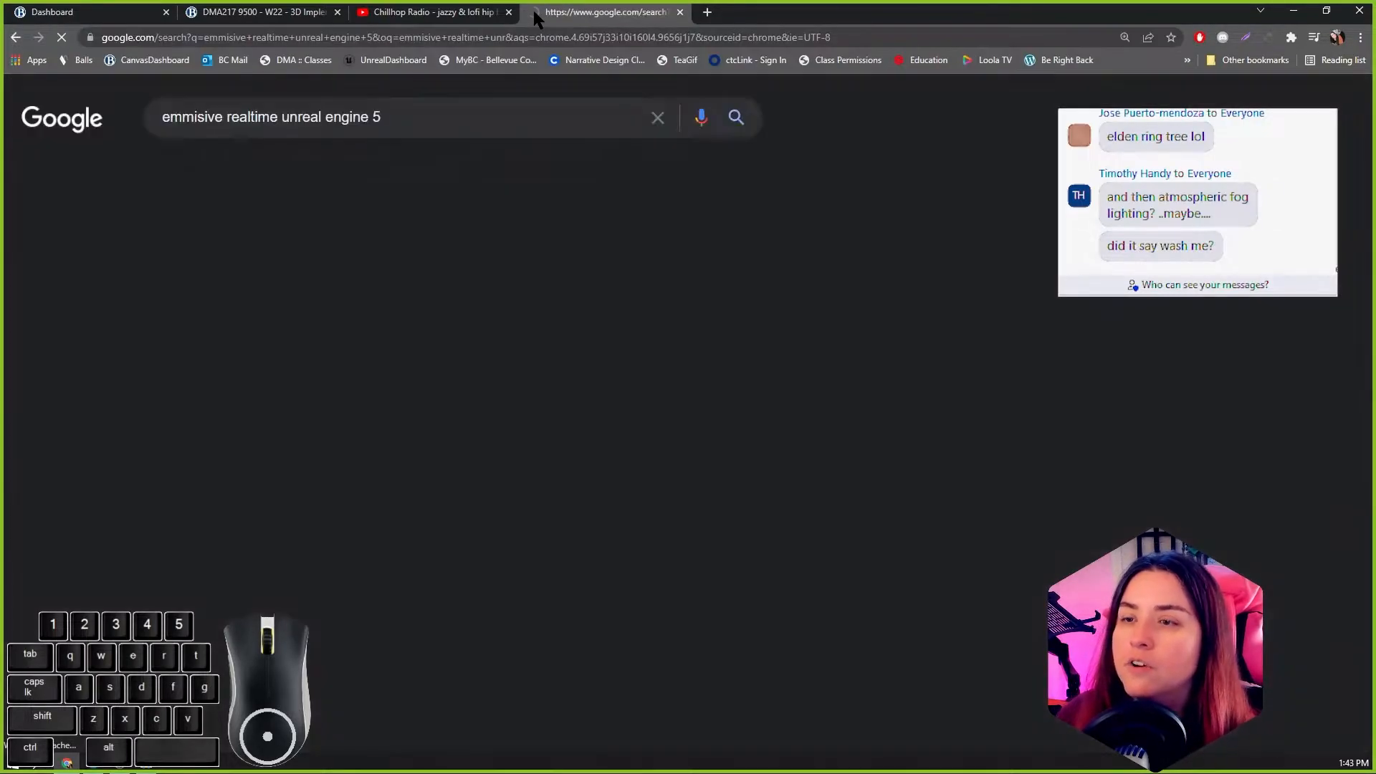
Step: Open the "Lumen in UE5: Let there be light!" video and skim through several points for emissive lighting
scroll(331, 406, "down", 3)
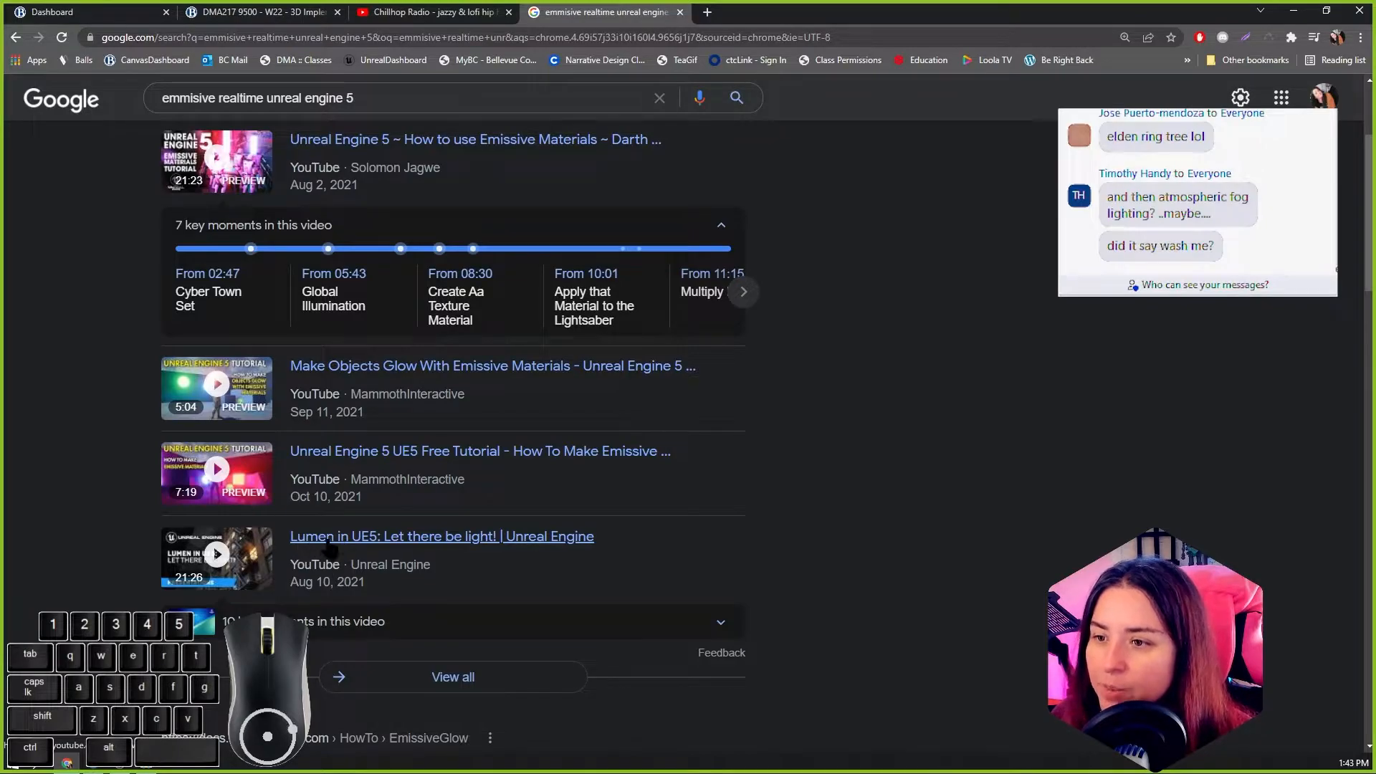
left_click(740, 15)
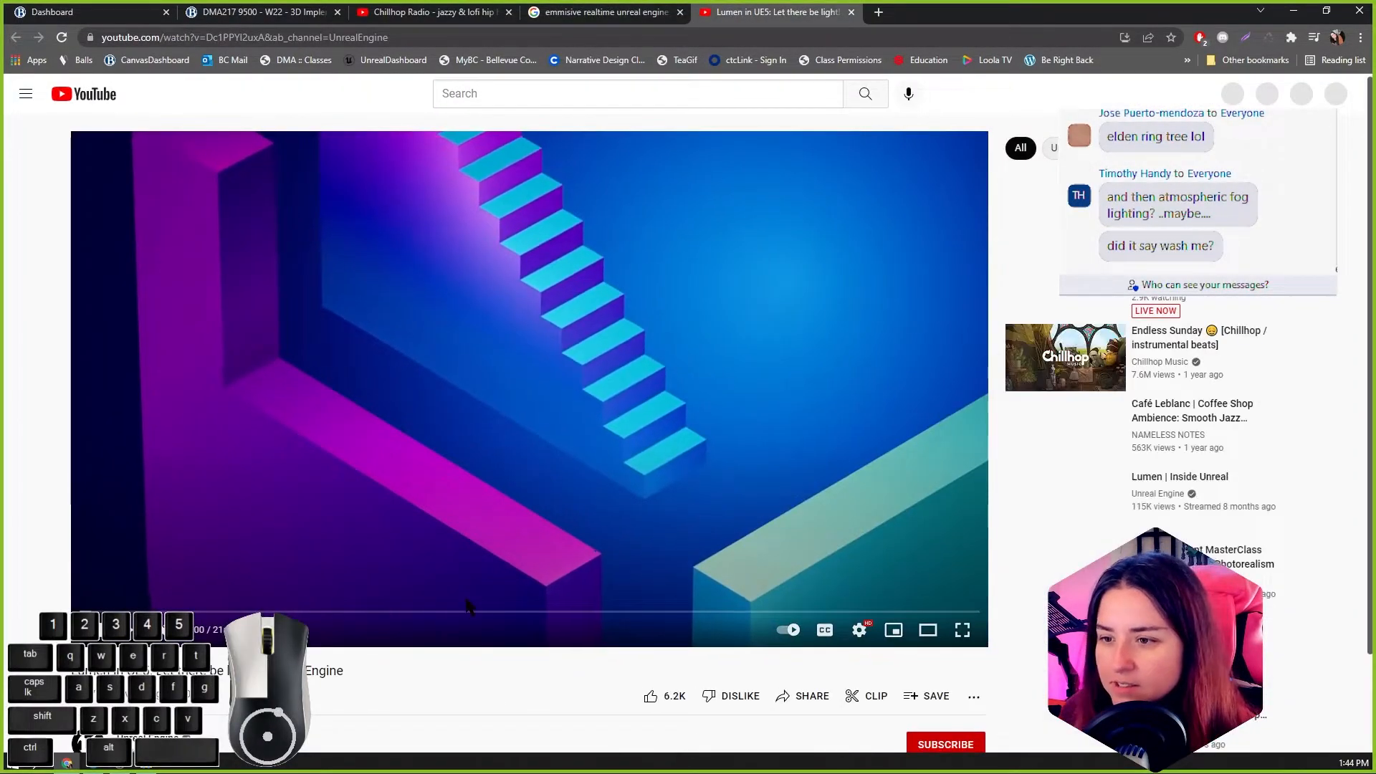
left_click(466, 600)
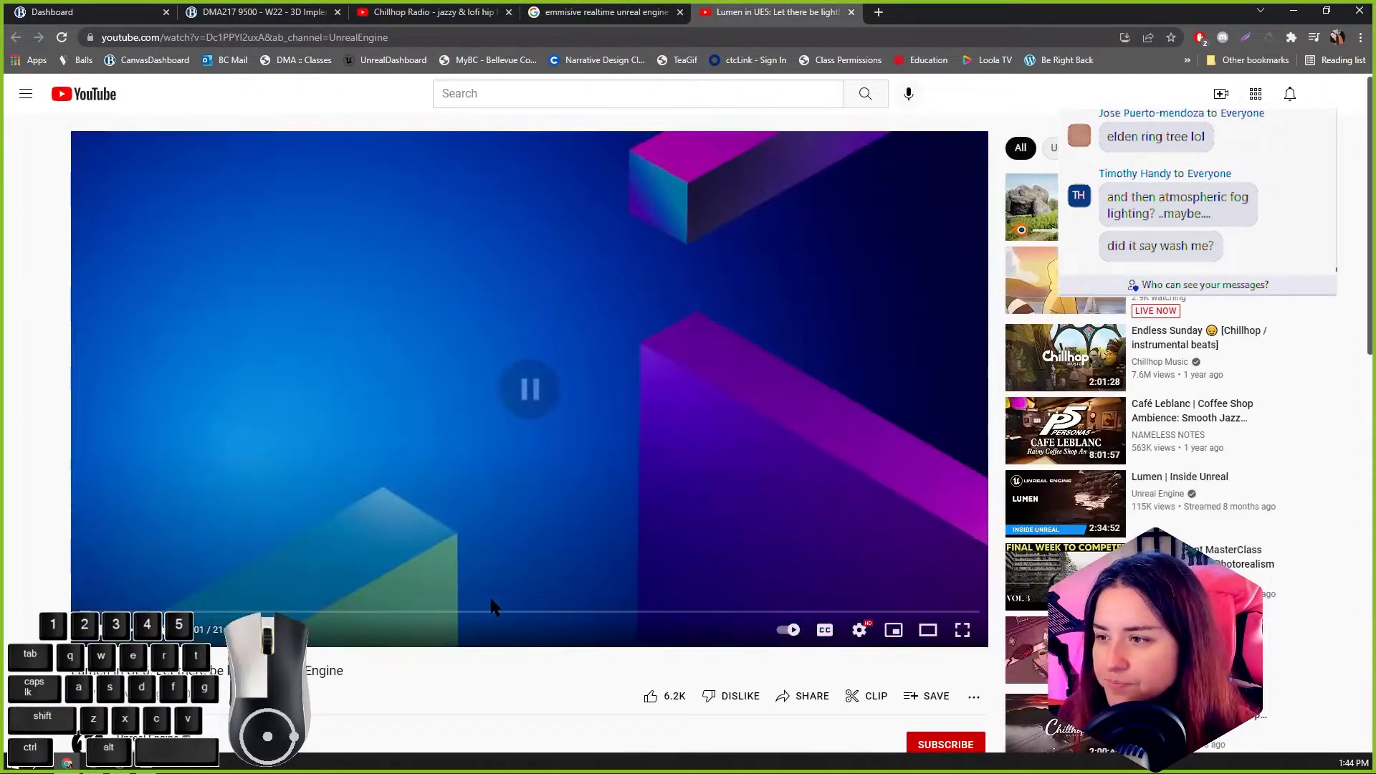
left_click(491, 599)
left_click(497, 612)
left_click(601, 611)
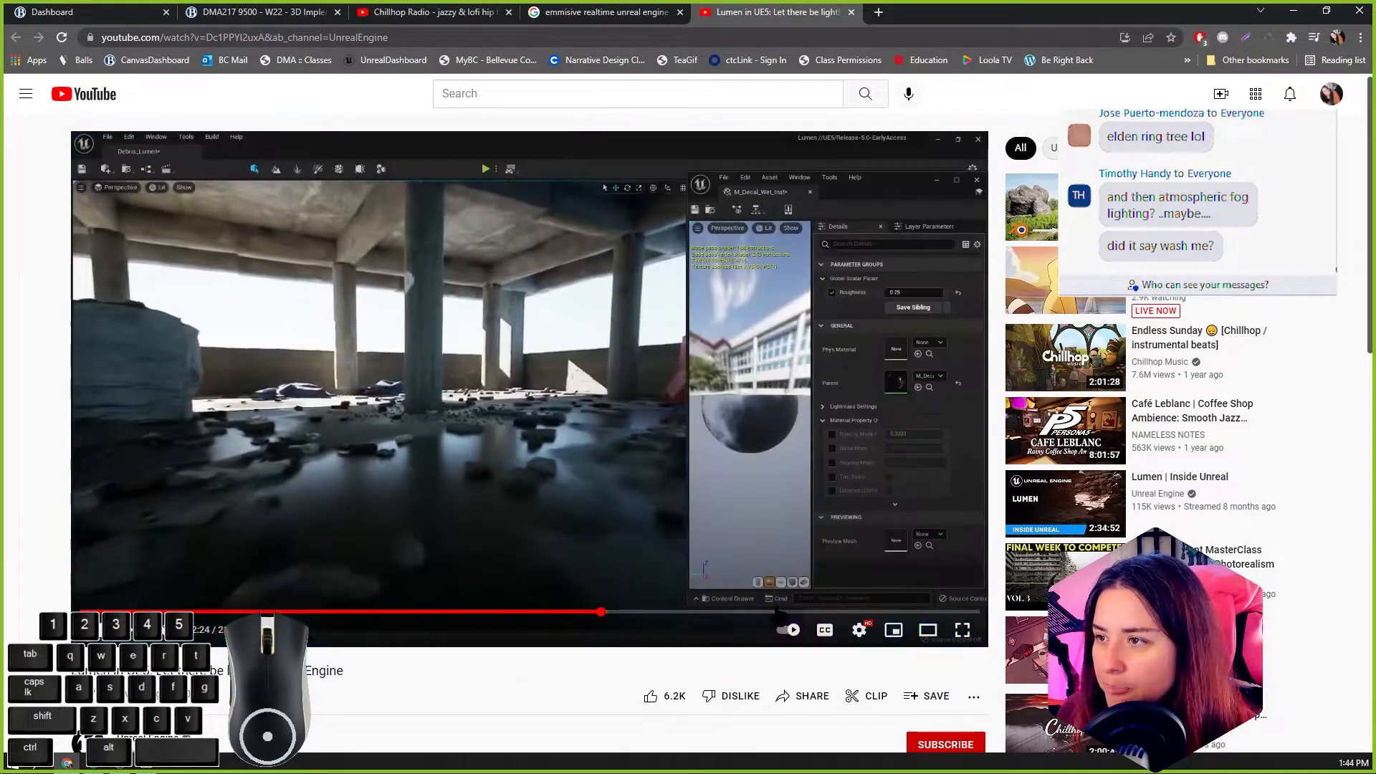
left_click(777, 611)
left_click(378, 612)
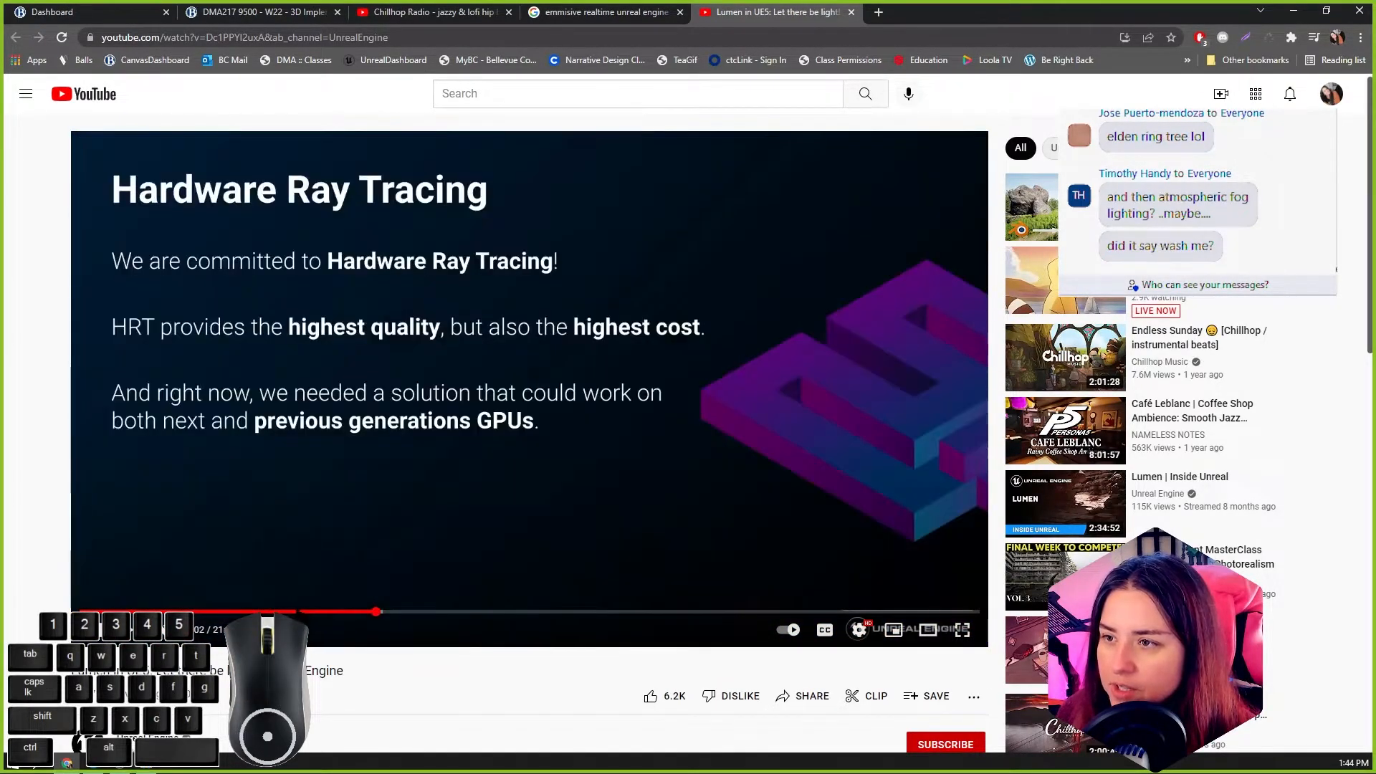
left_click(297, 612)
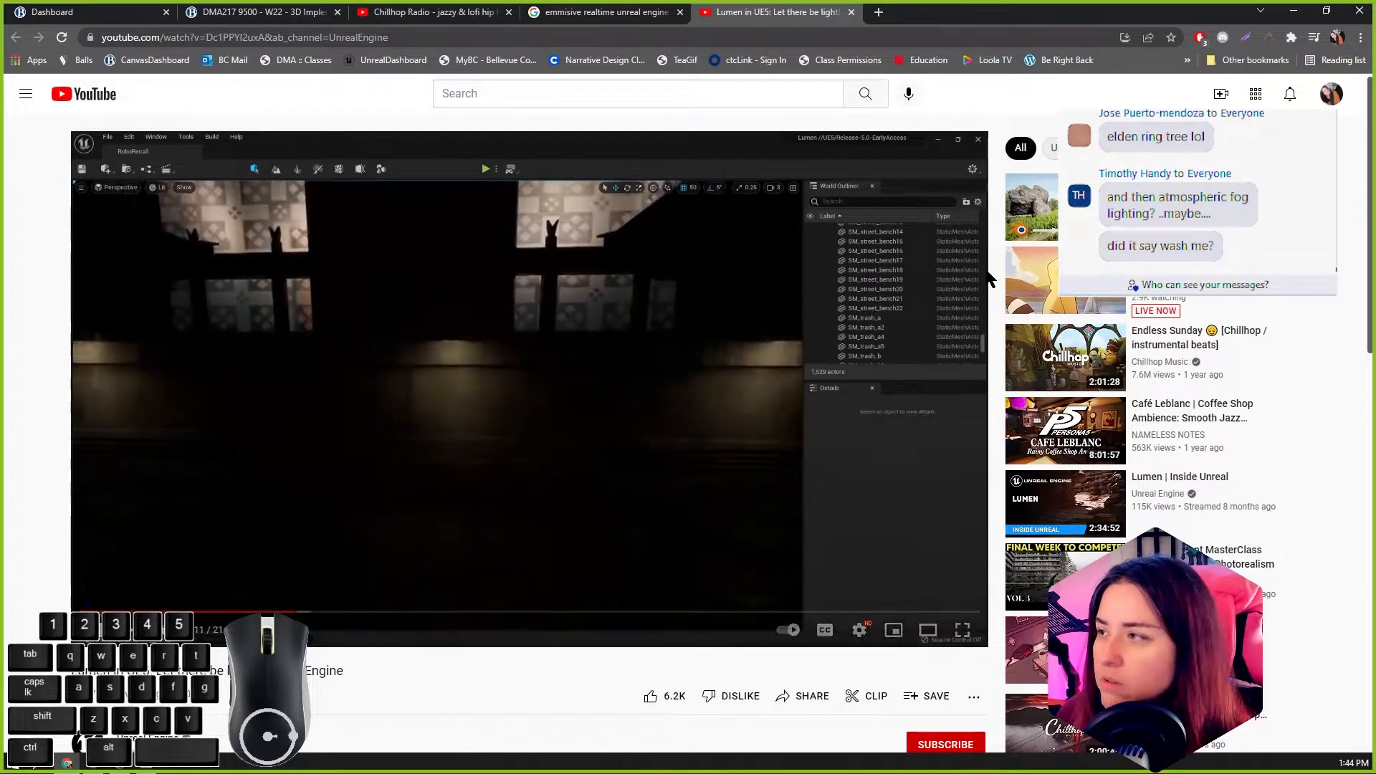
Step: Search YouTube for "lumen unreal 5 realtime emmisive"
left_click(555, 99)
type("lumen unreal")
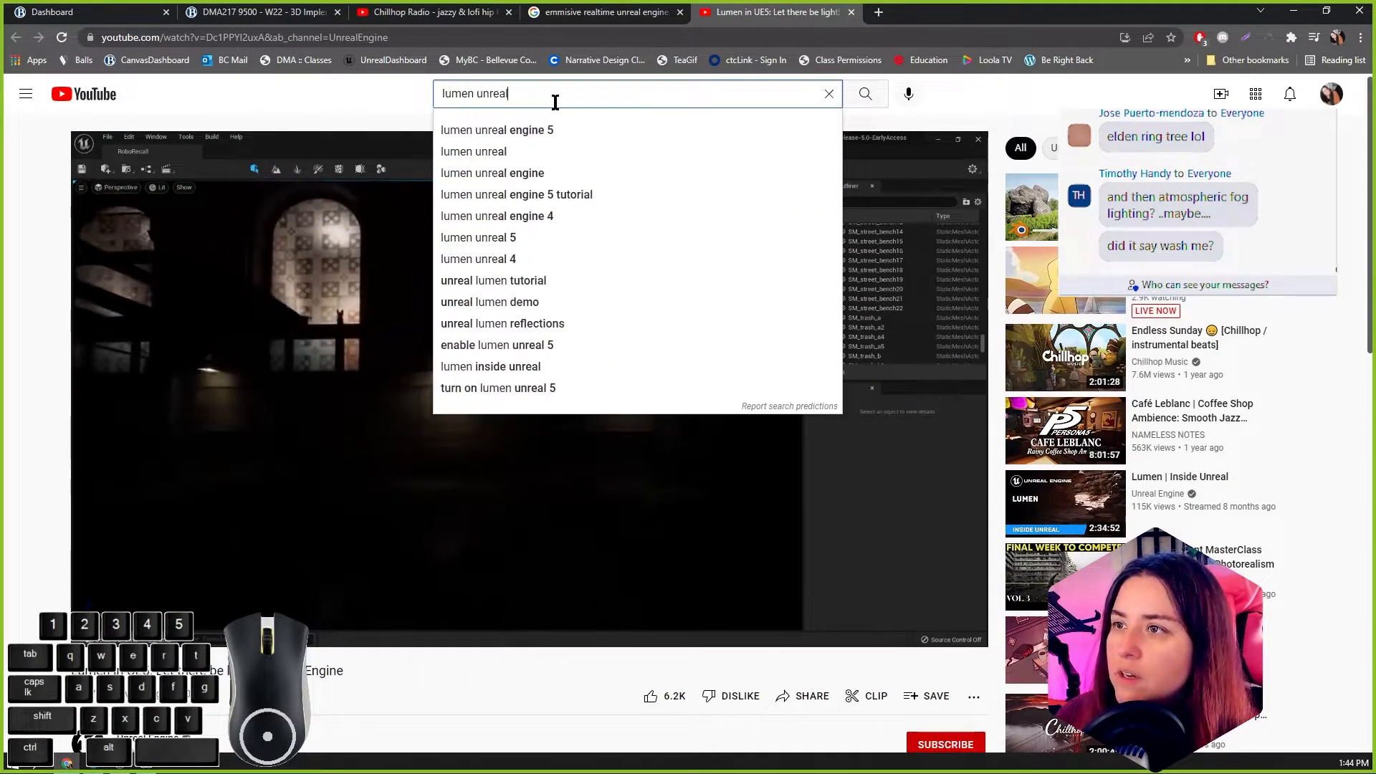
type(" 5 real")
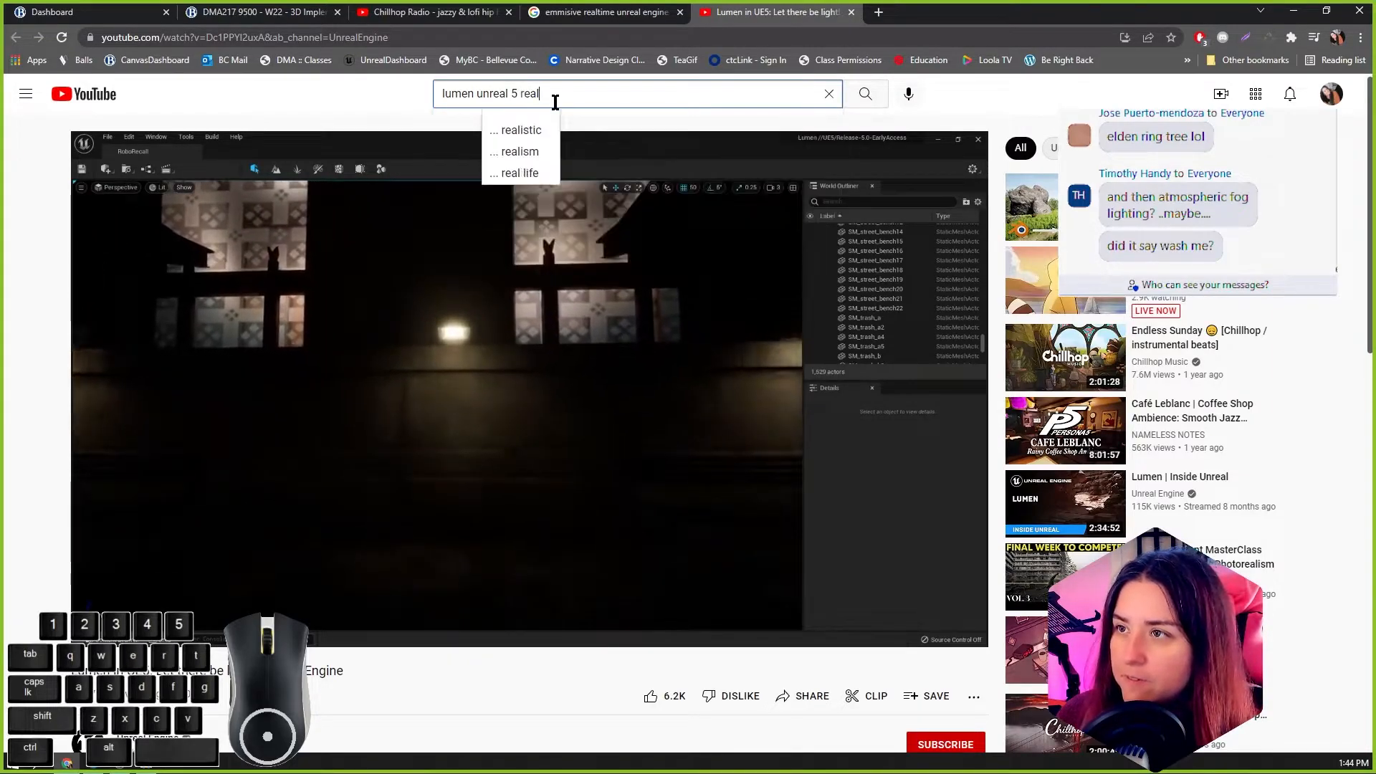
type("time em")
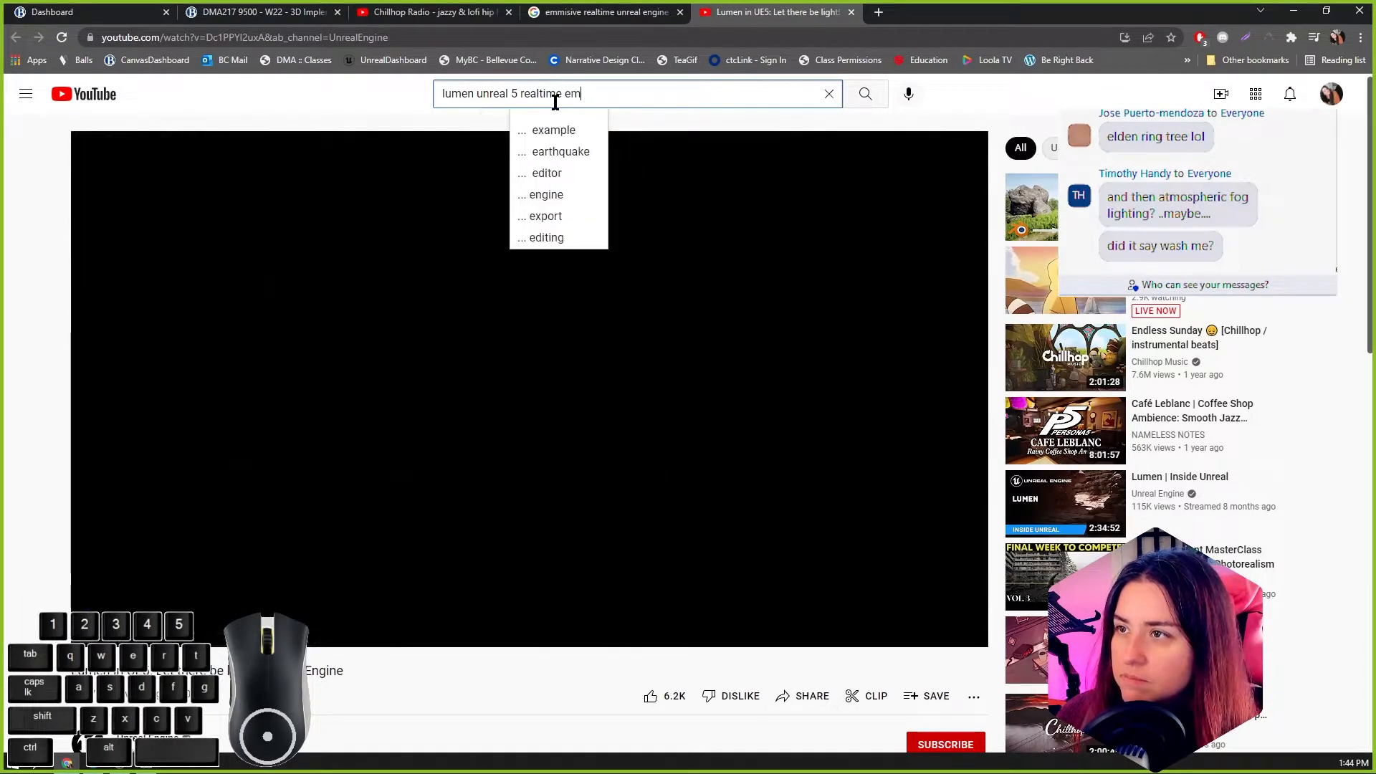
type("misive")
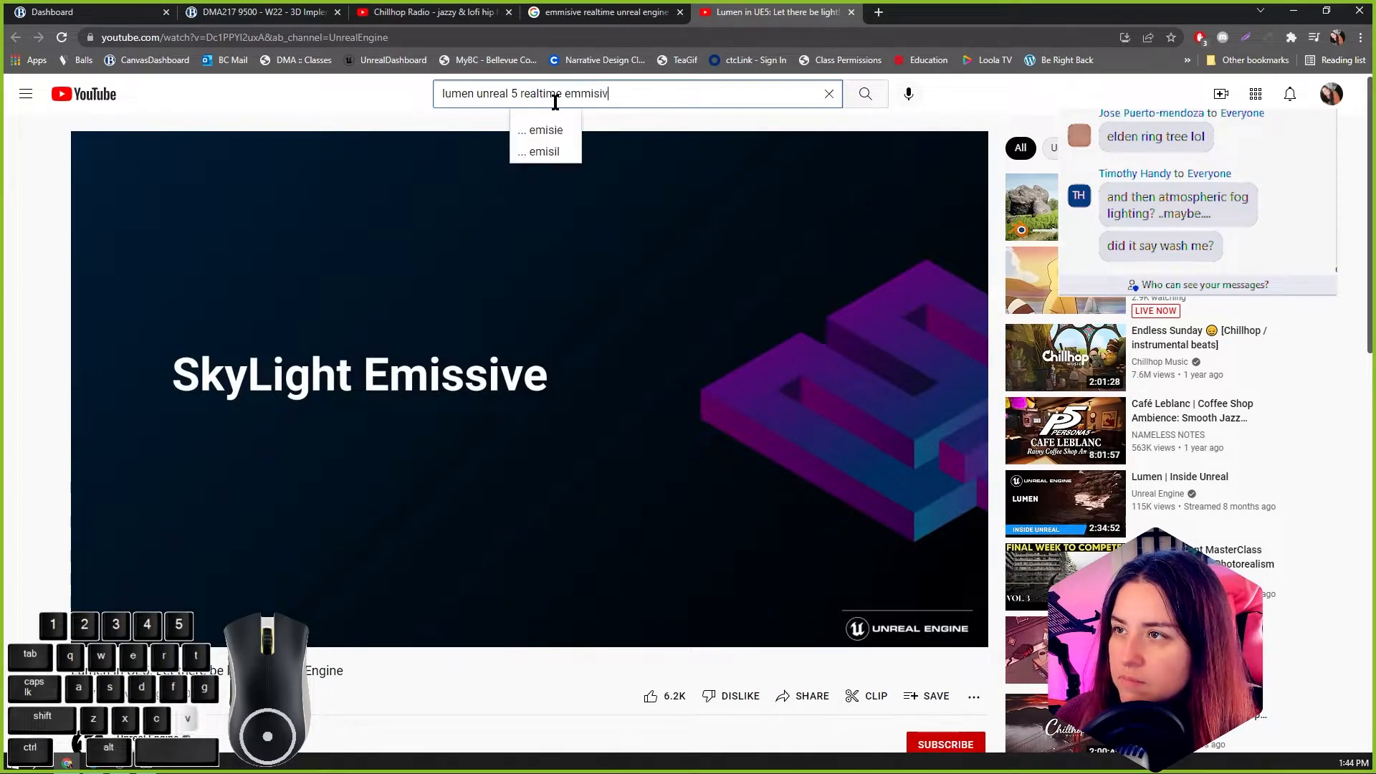
key("Return")
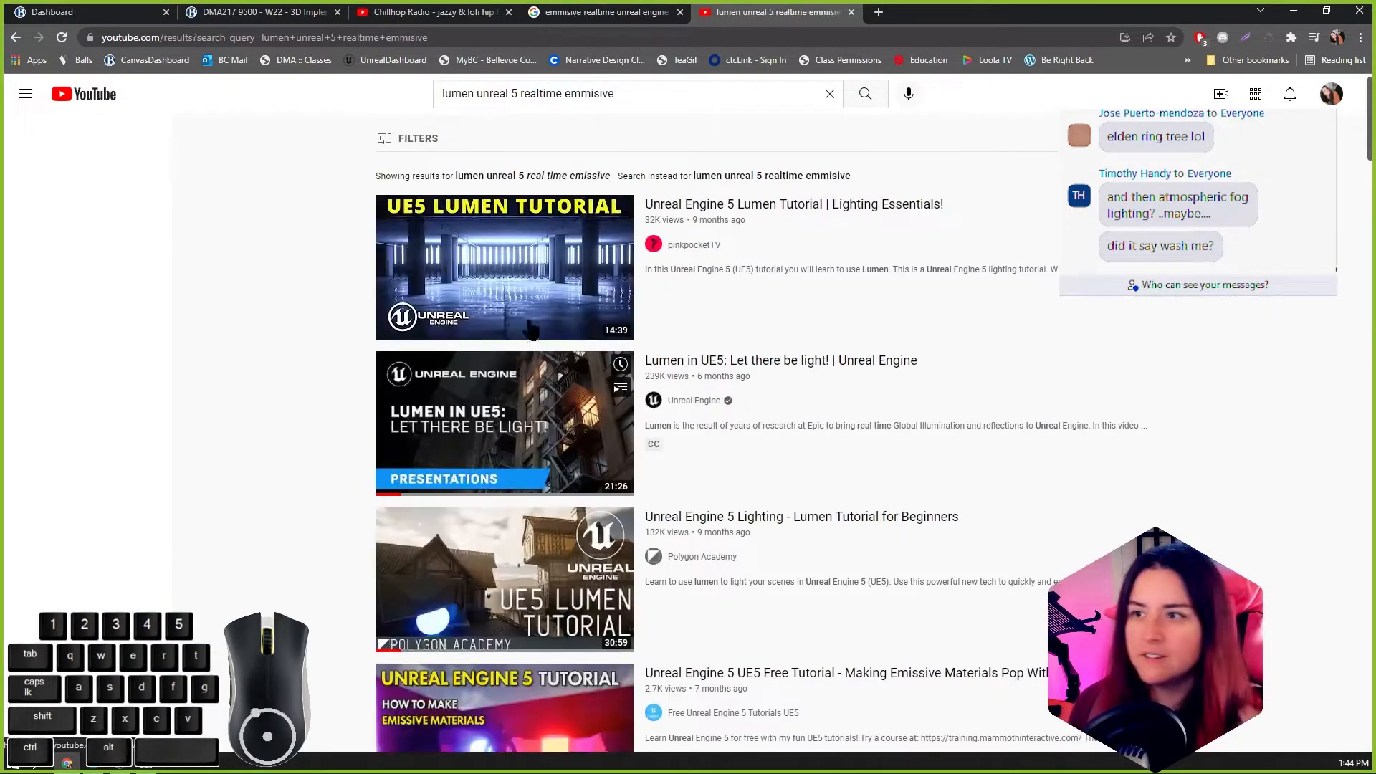
Step: Open the Unreal Engine 5 tutorial on making emissive materials pop with post processing and skim to its material graph
scroll(562, 419, "down", 5)
scroll(561, 414, "down", 3)
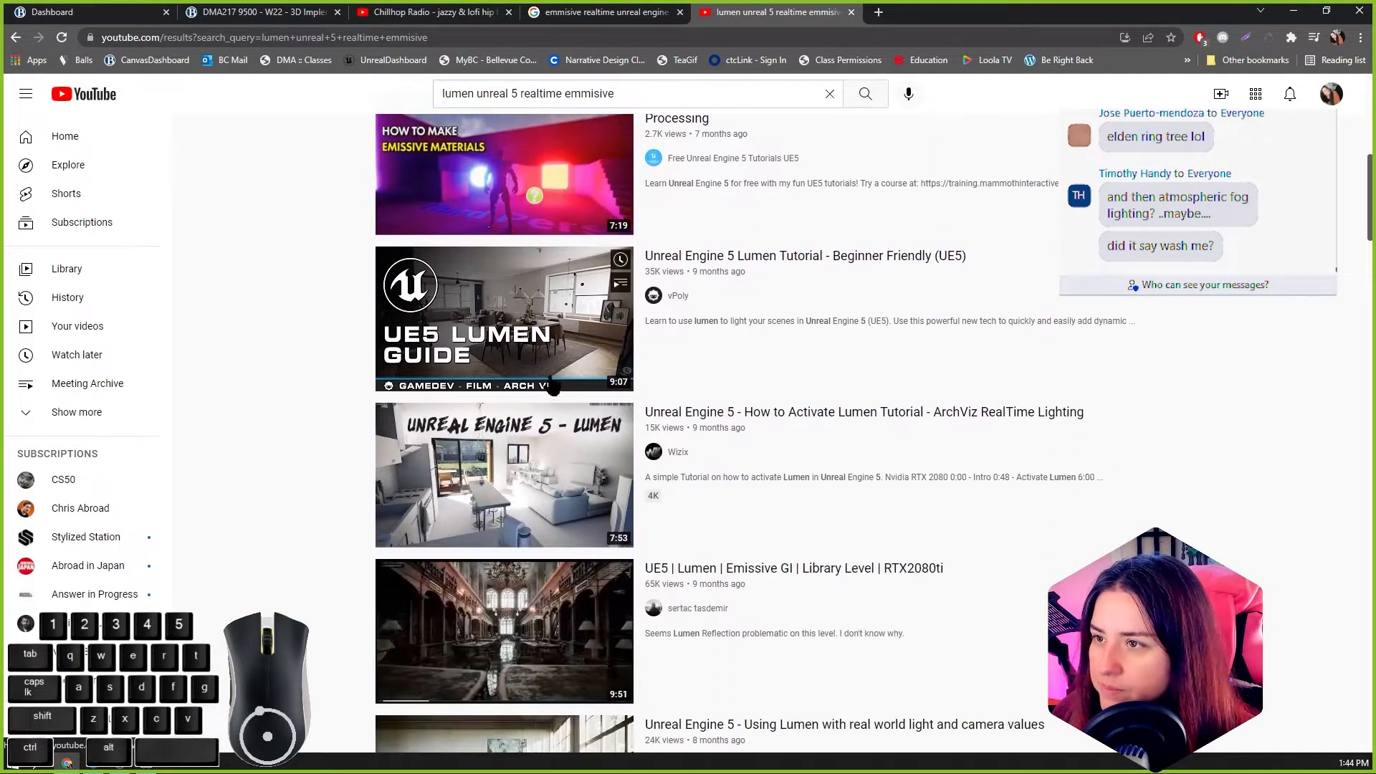
middle_click(562, 197)
left_click(913, 19)
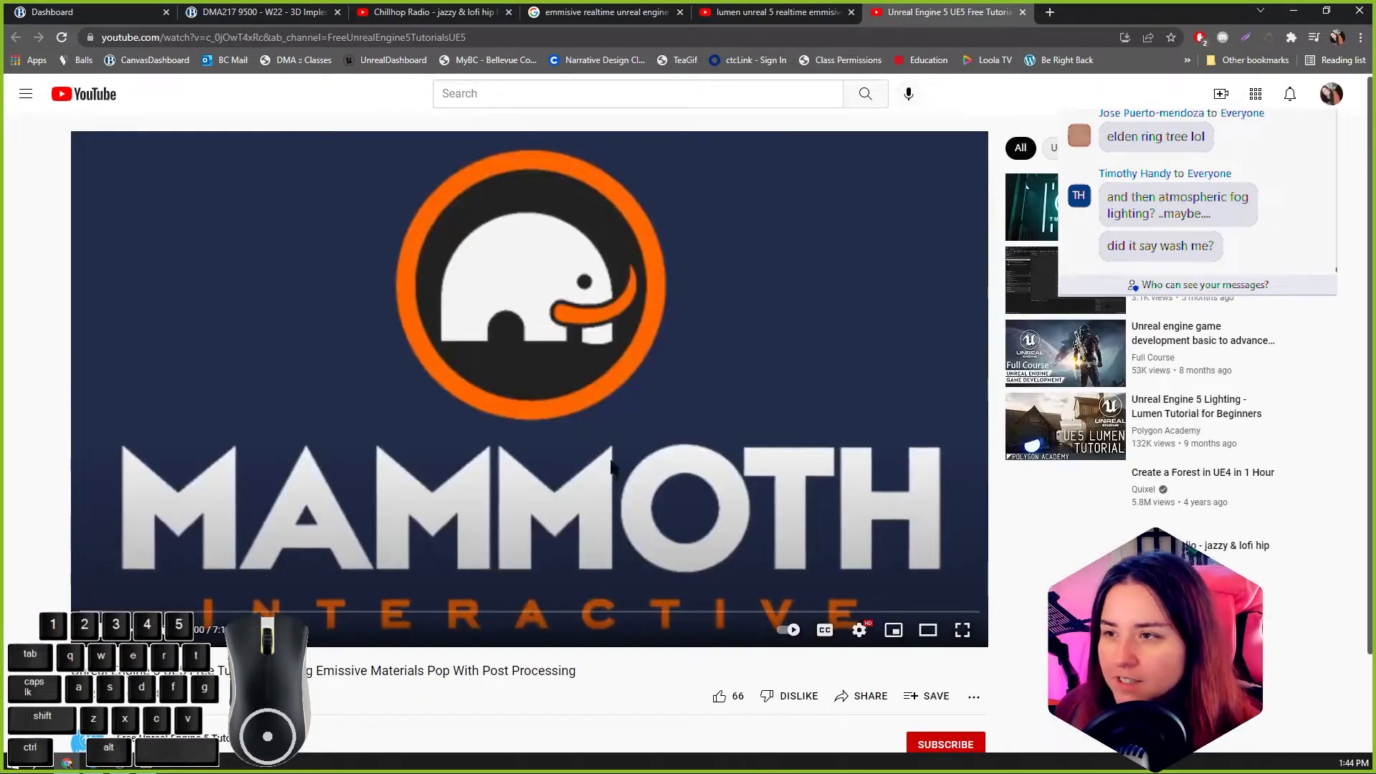
left_click(307, 612)
left_click(517, 612)
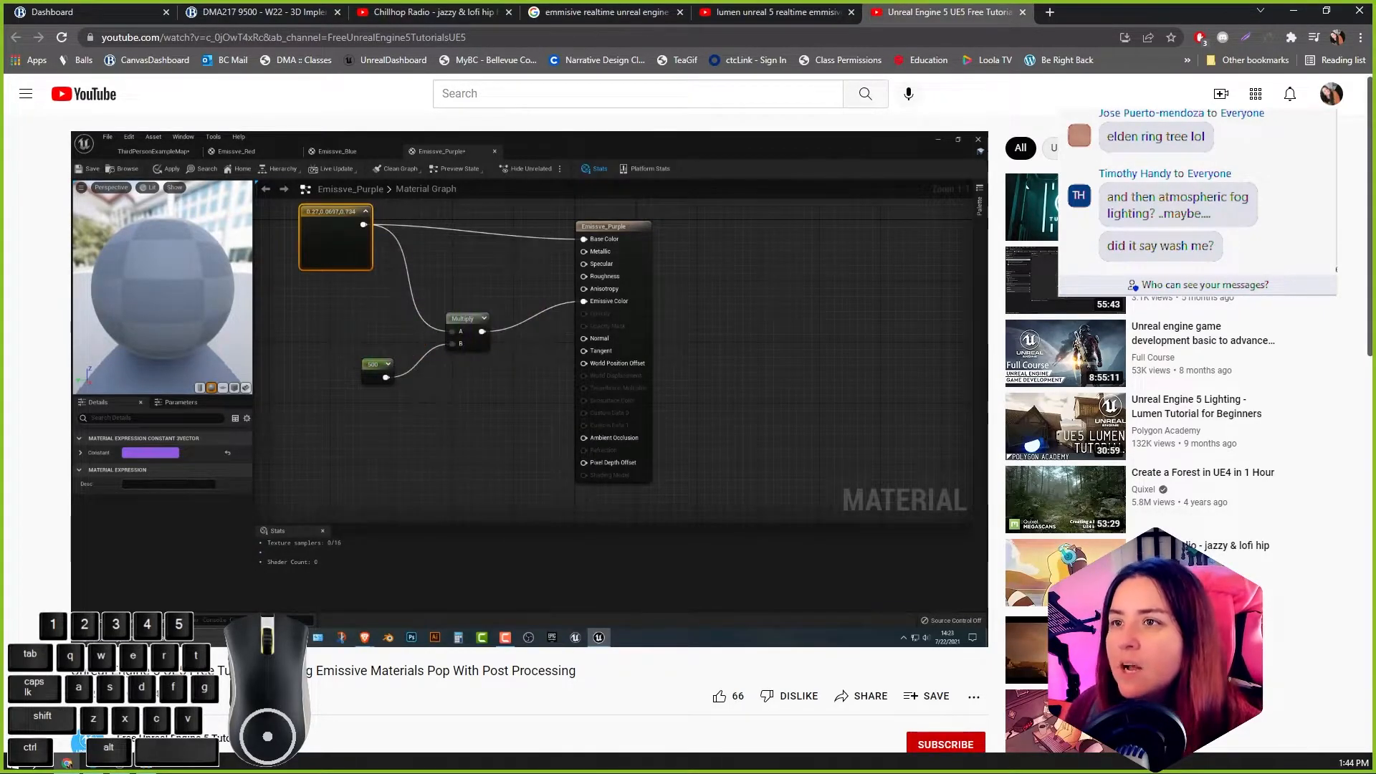
left_click(628, 388)
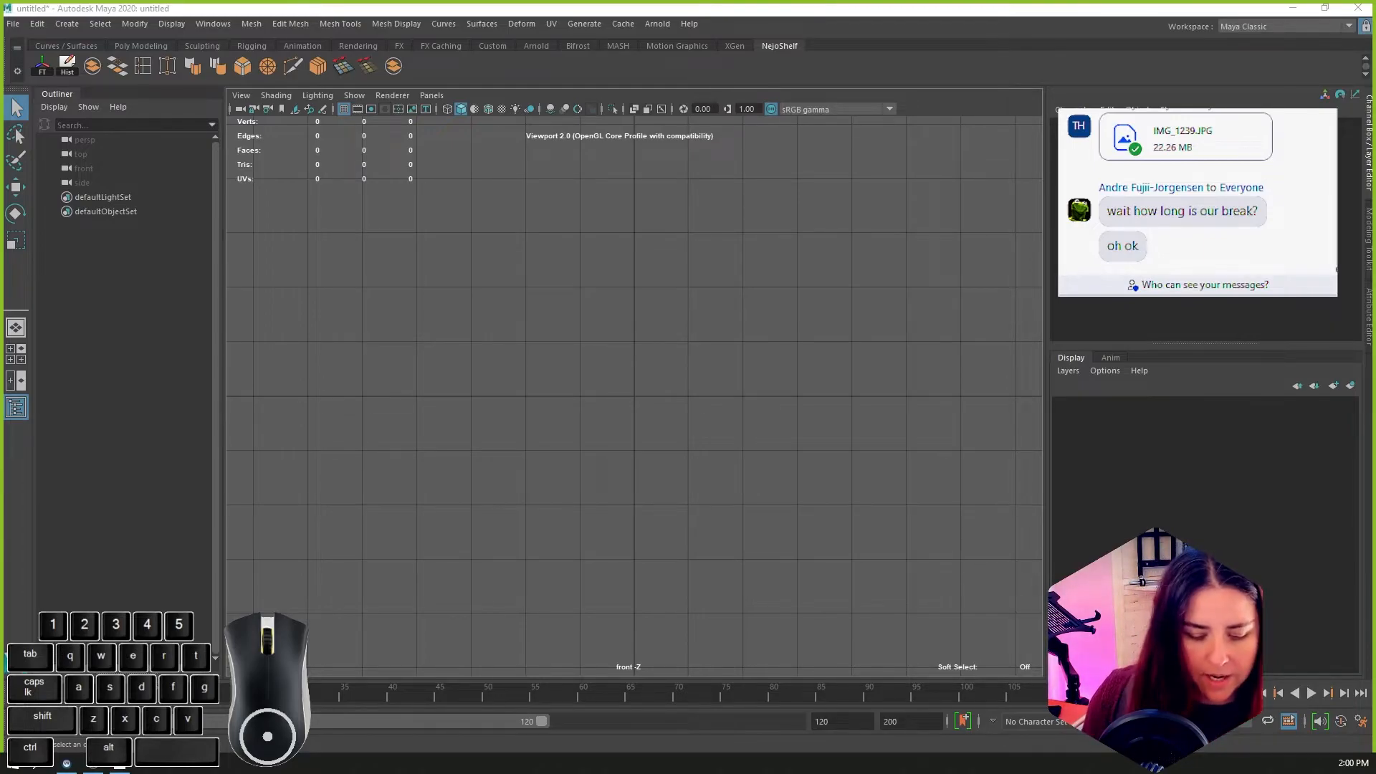
Step: Open the recent Bill.mb scene in Maya without saving the untitled scene
left_click(13, 23)
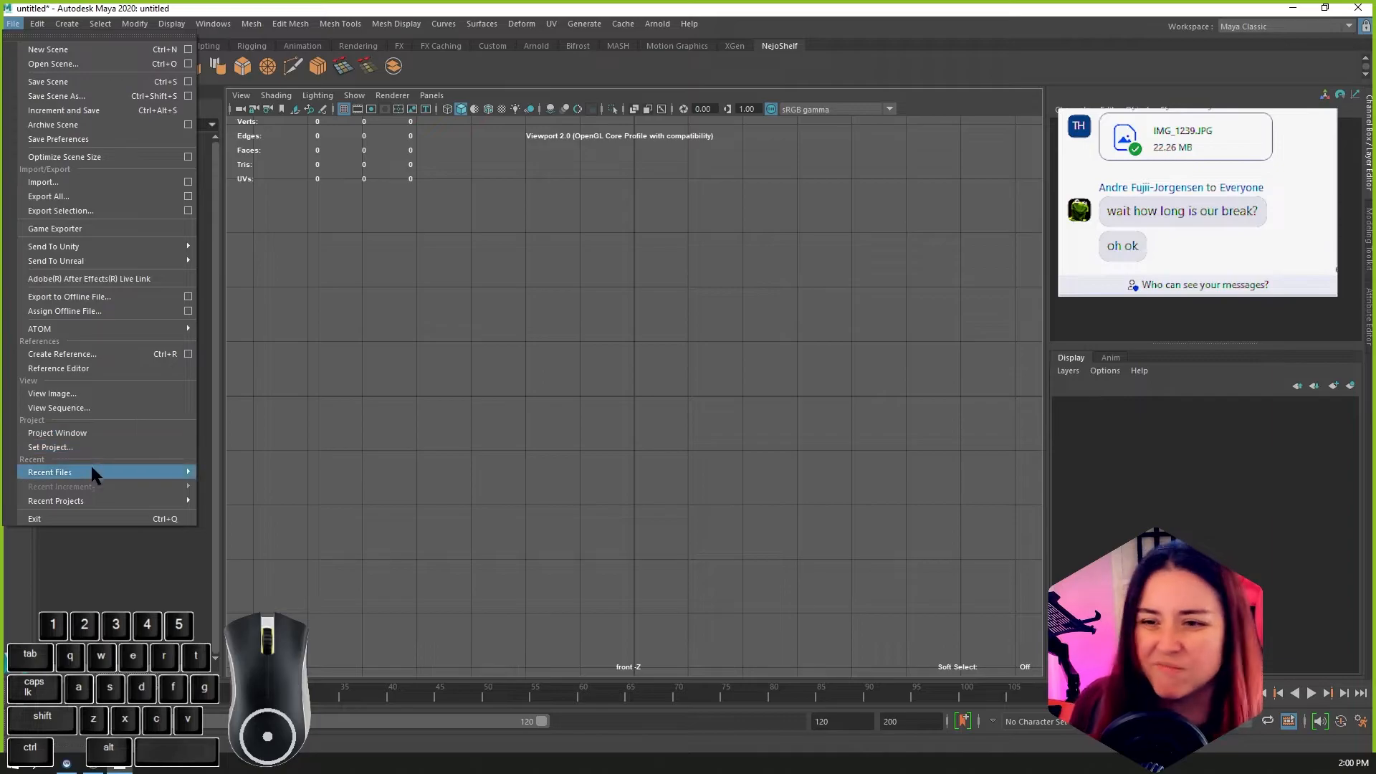
mouse_move(89, 472)
left_click(373, 495)
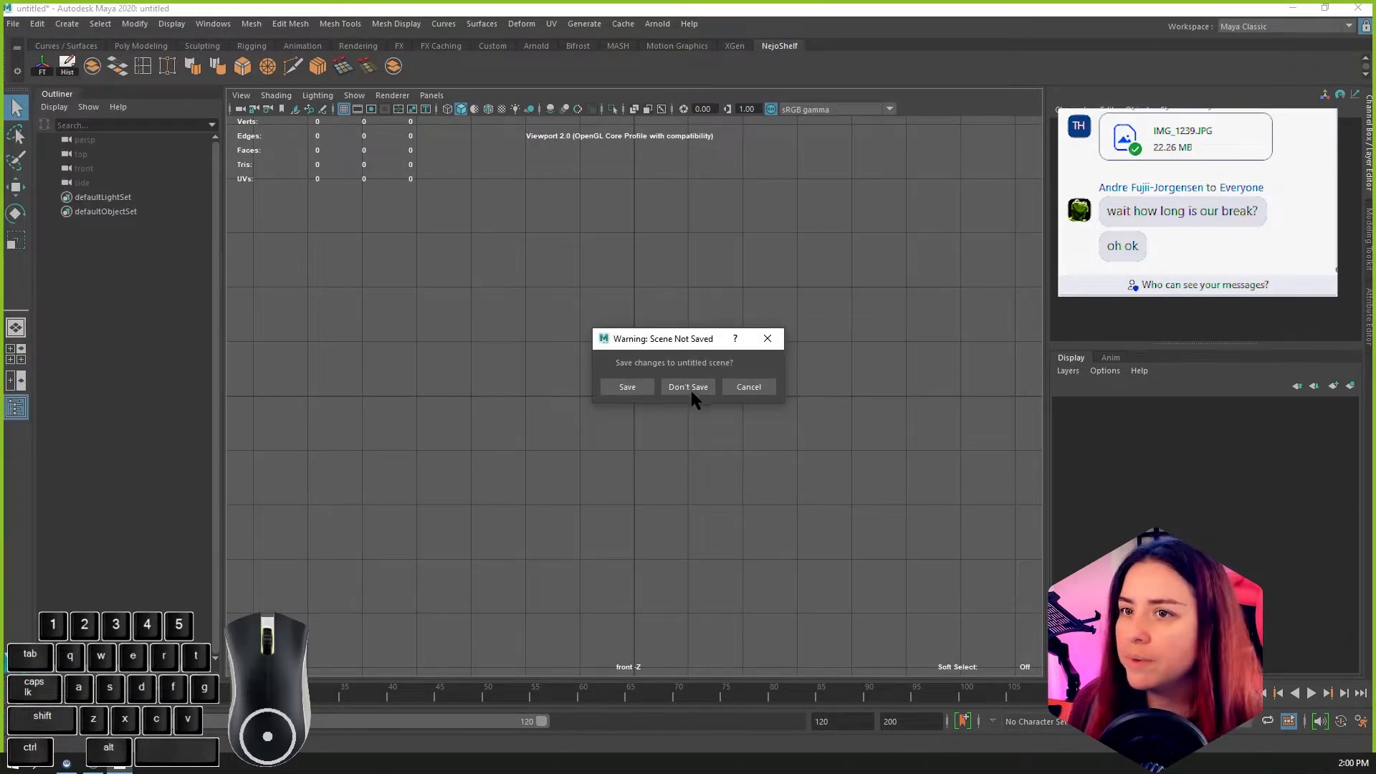
left_click(688, 387)
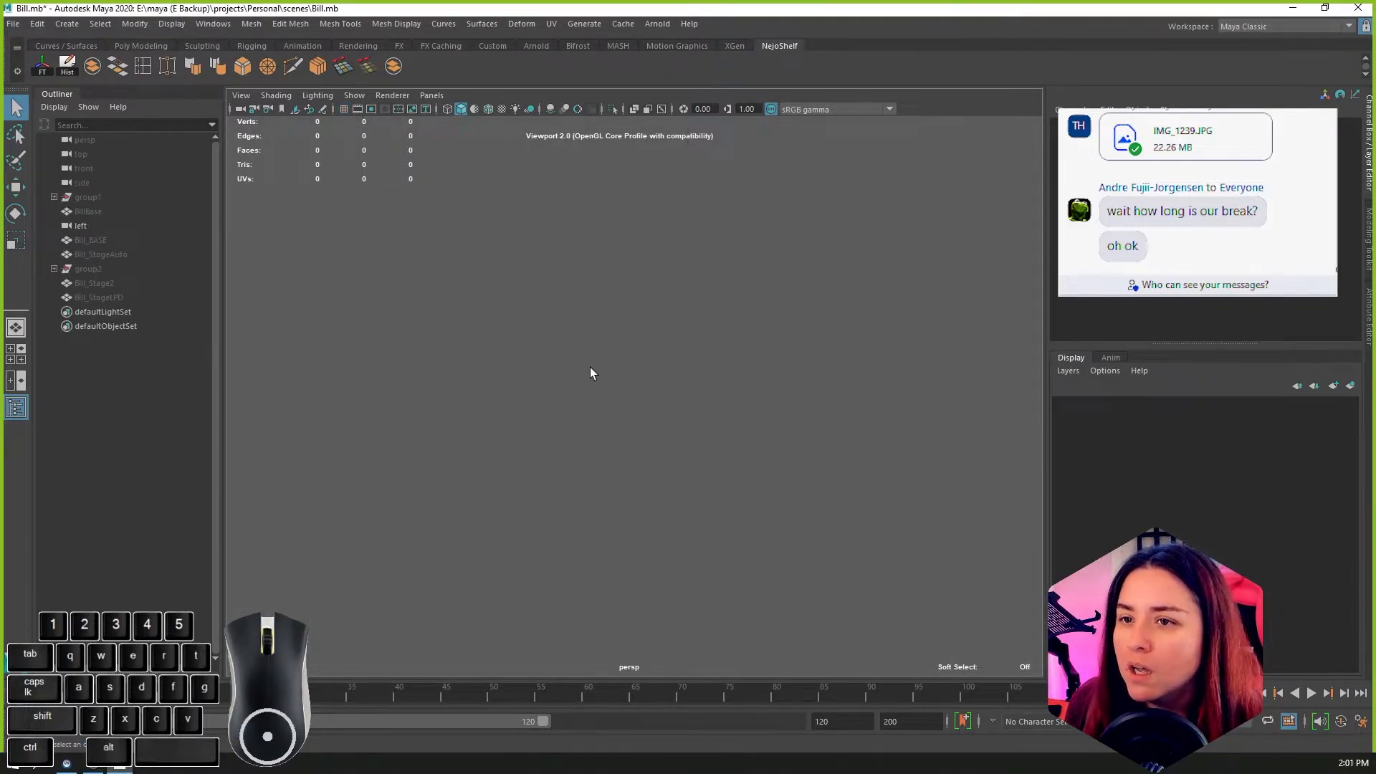
Step: Unhide the Bill_StageLPD mesh and examine the pyramid character's eye, hat and arm up close
key("space")
left_click_drag(589, 374, 589, 359)
scroll(589, 359, "down", 1)
left_click(92, 284)
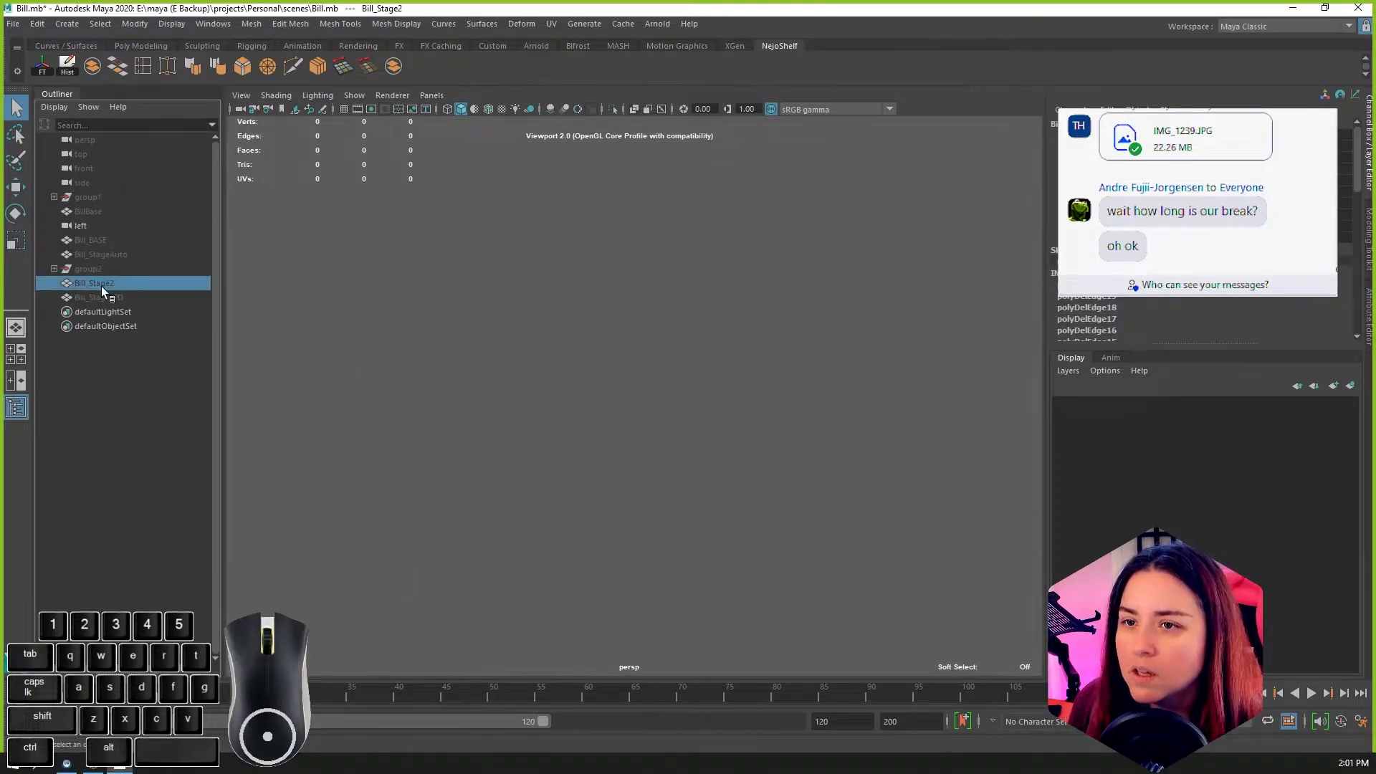
left_click(124, 300)
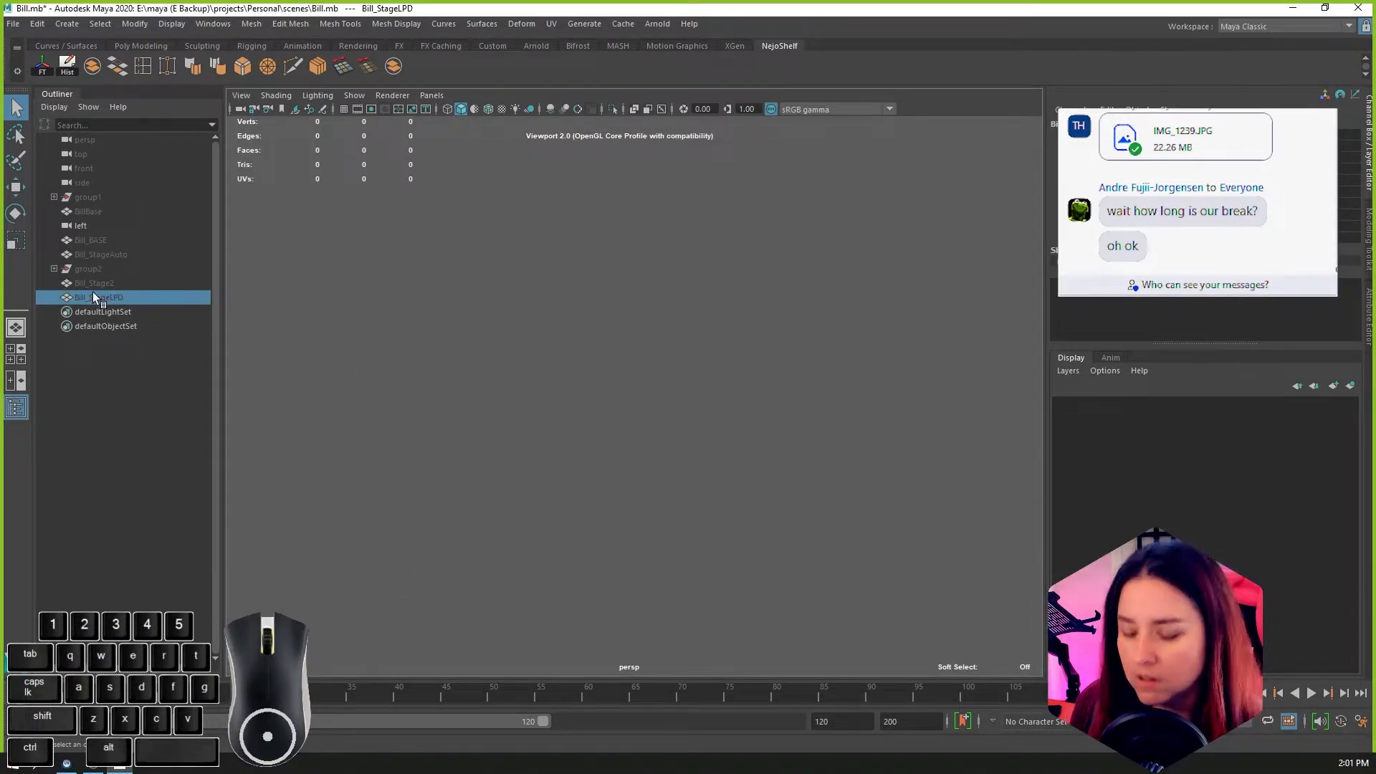
key("shift+h")
left_click(517, 445)
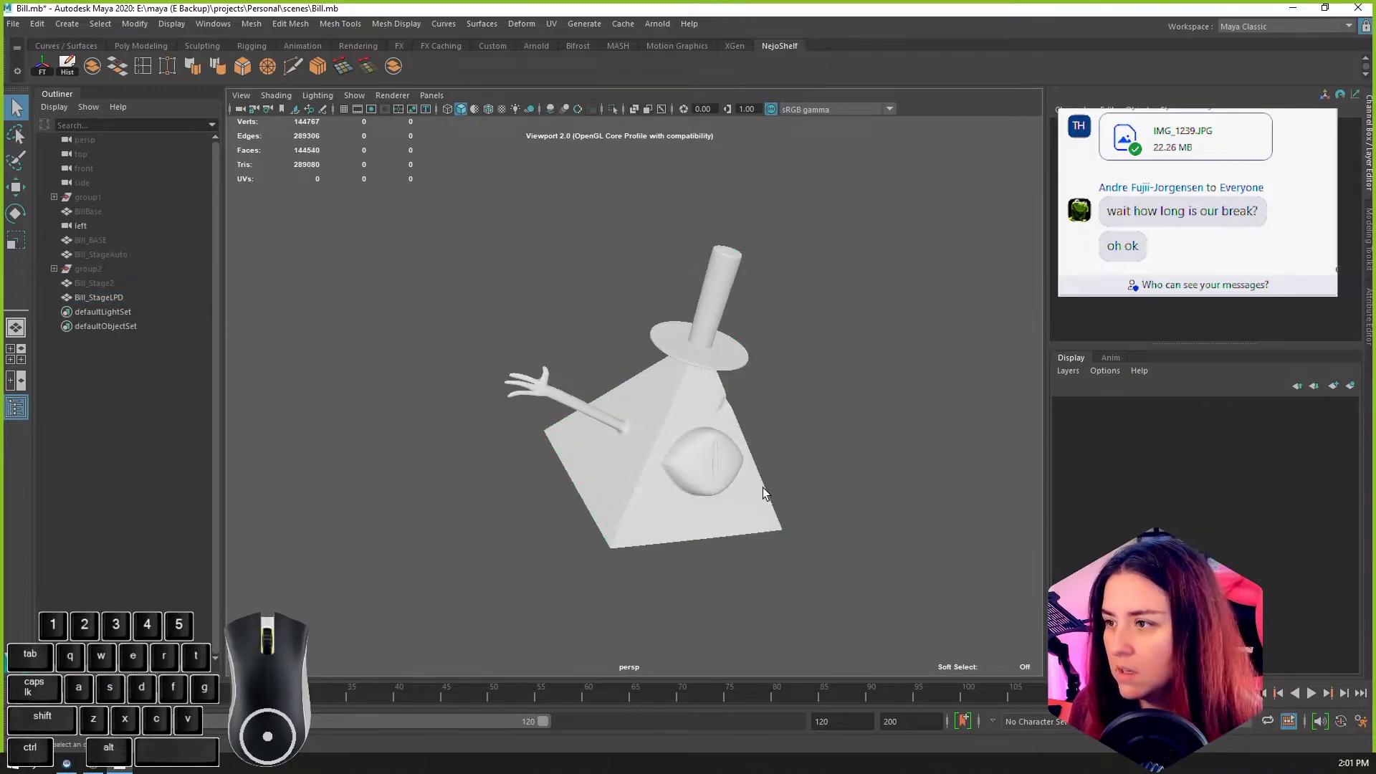
left_click_drag(764, 492, 647, 486, "alt")
scroll(648, 485, "up", 4, "alt")
middle_click_drag(648, 485, 660, 436, "alt")
left_click_drag(660, 436, 788, 520, "alt")
Step: Show the Bill_Stage2 mesh to view its wireframe, and hide it again
left_click(81, 282)
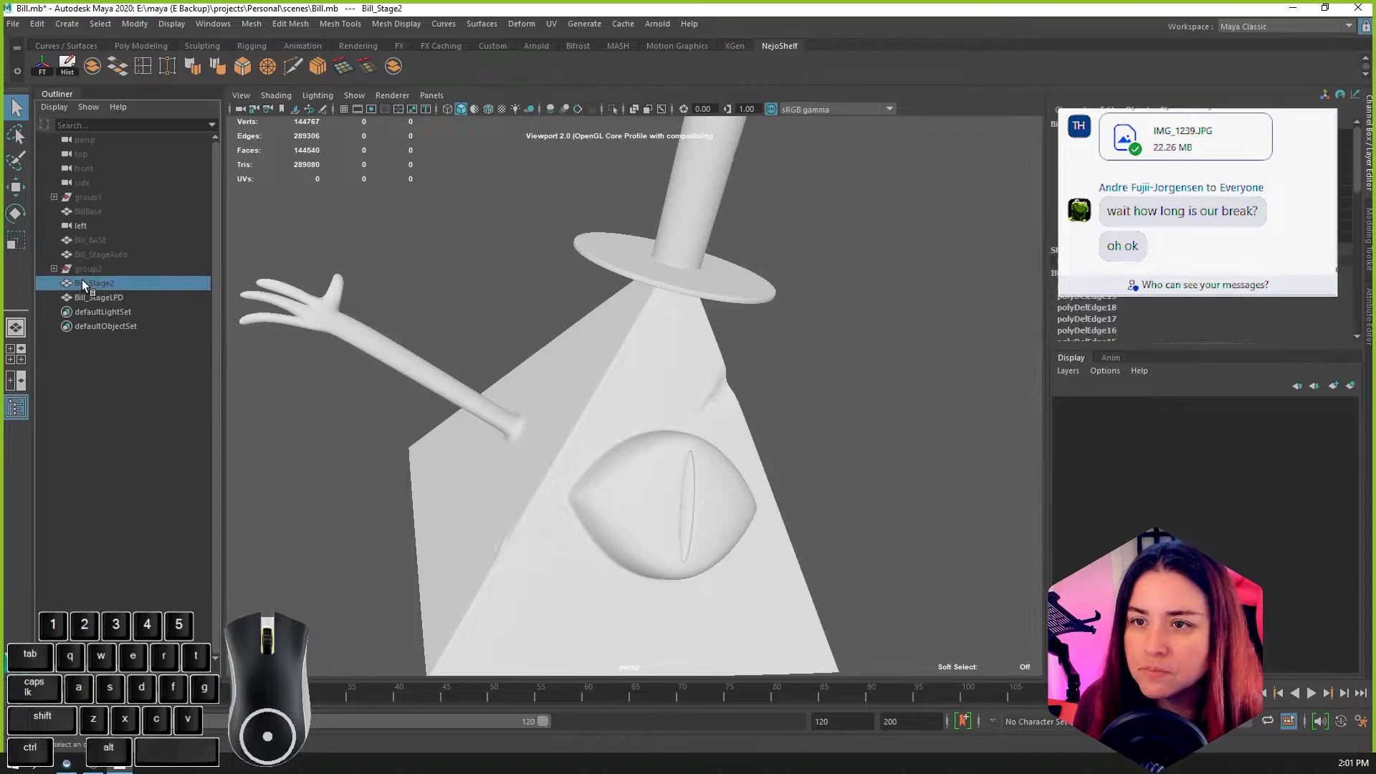
key("shift+h")
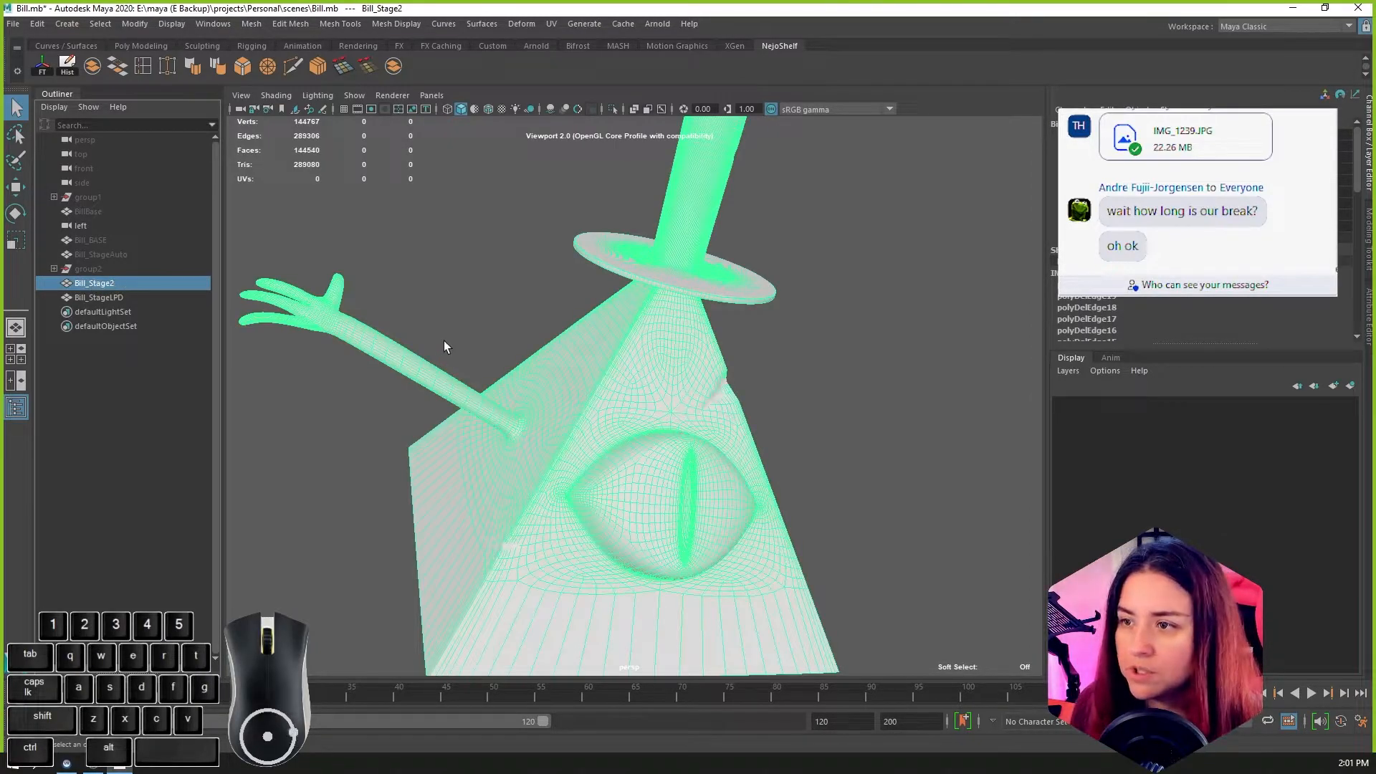
key("ctrl+h")
Step: Hide the Bill_StageLPD mesh and unhide group2 to view the ground and rock blocks
left_click(81, 299)
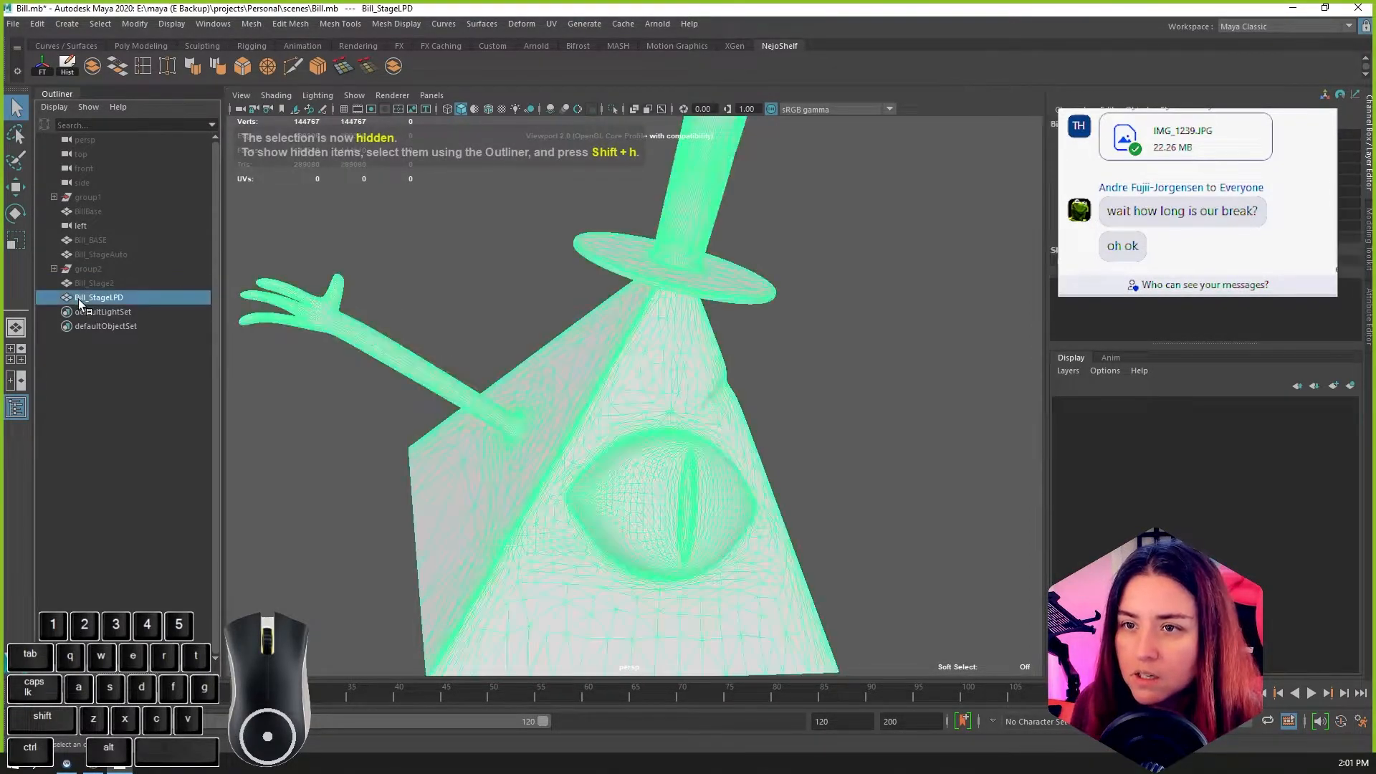
key("ctrl+h")
left_click(87, 268)
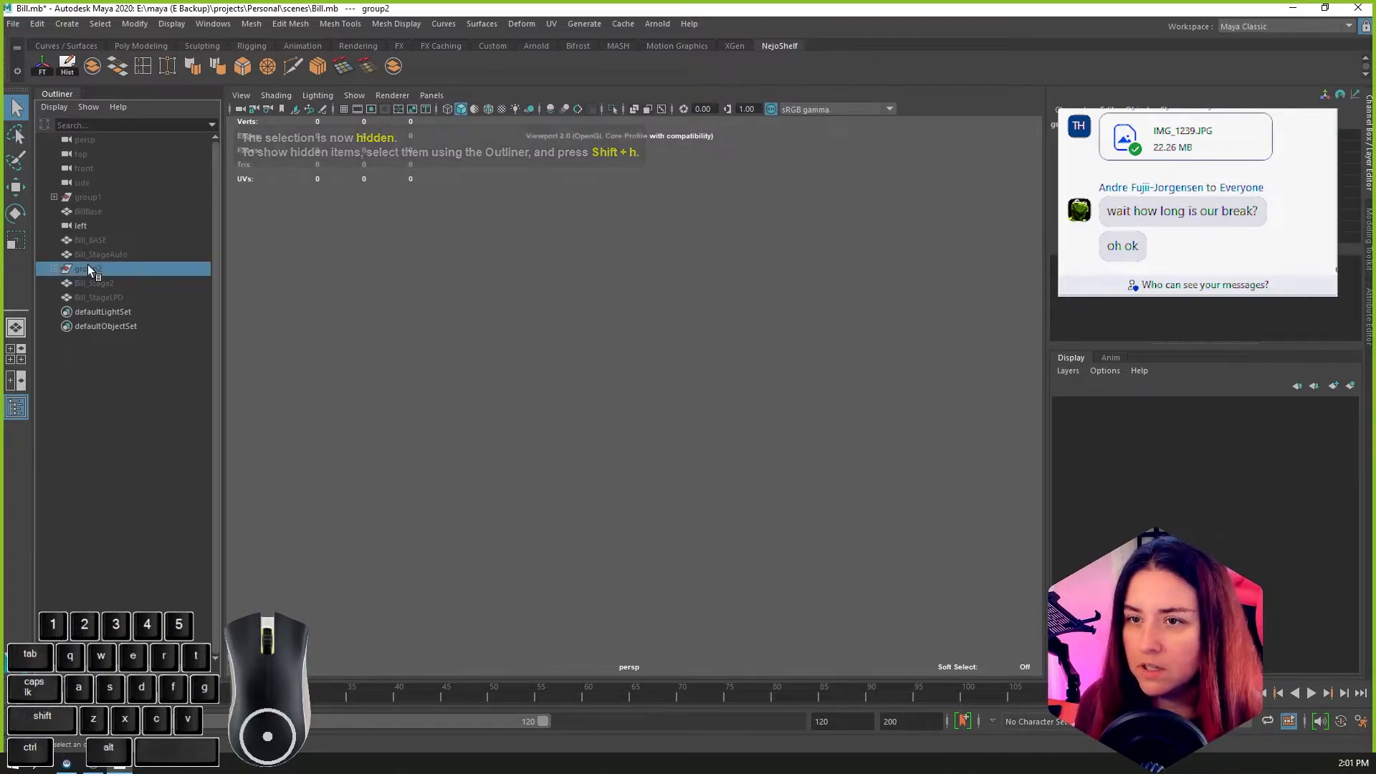
key("shift+h")
scroll(803, 403, "down", 10)
left_click_drag(731, 435, 663, 423, "alt")
left_click(83, 287)
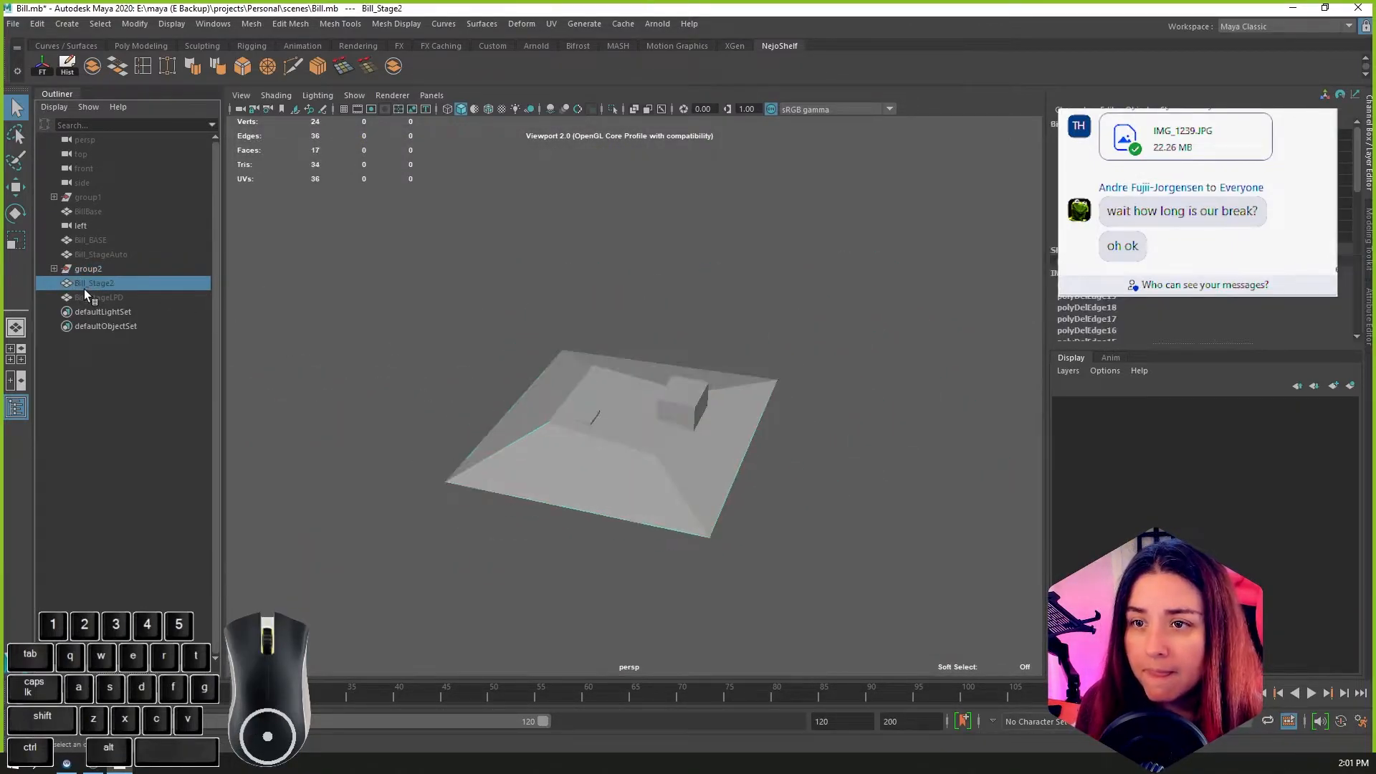
key("shift+h")
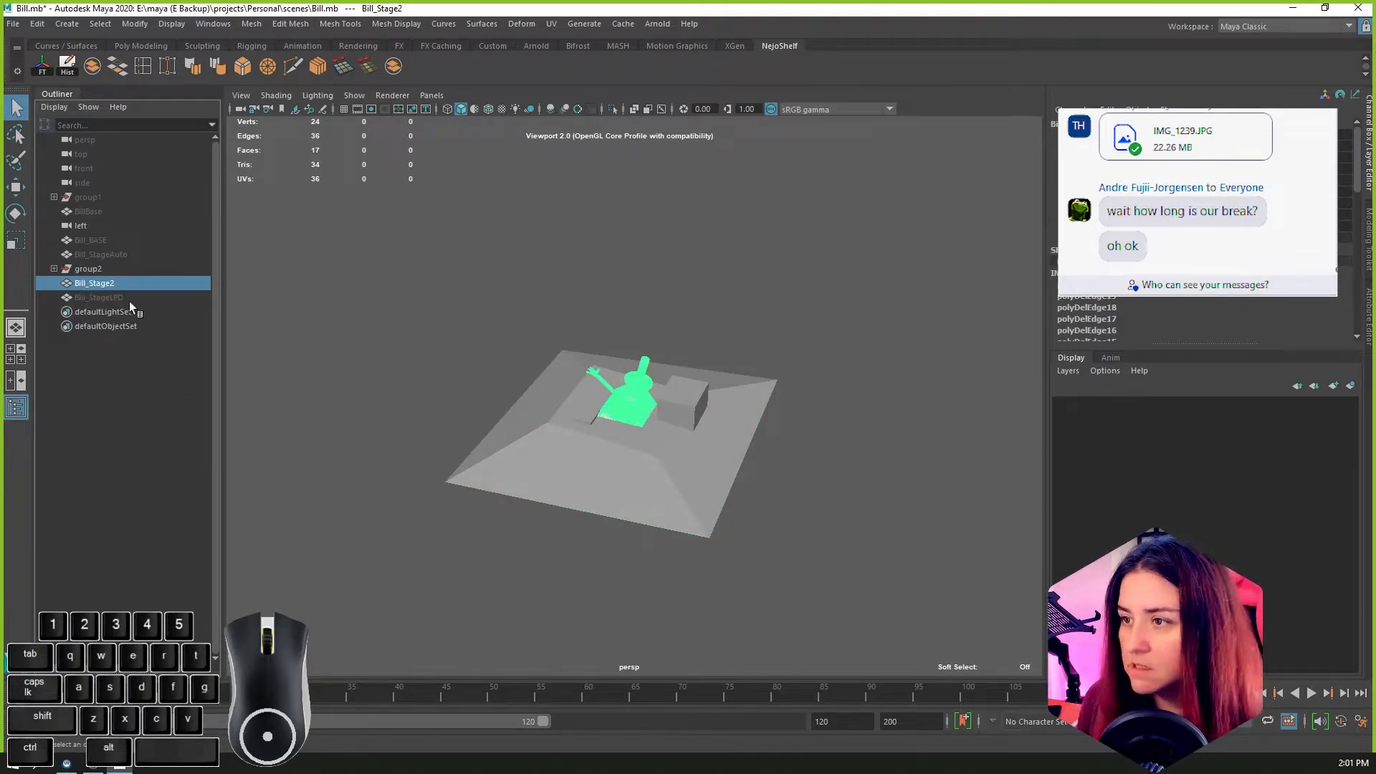
scroll(691, 444, "up", 10)
key("ctrl+h")
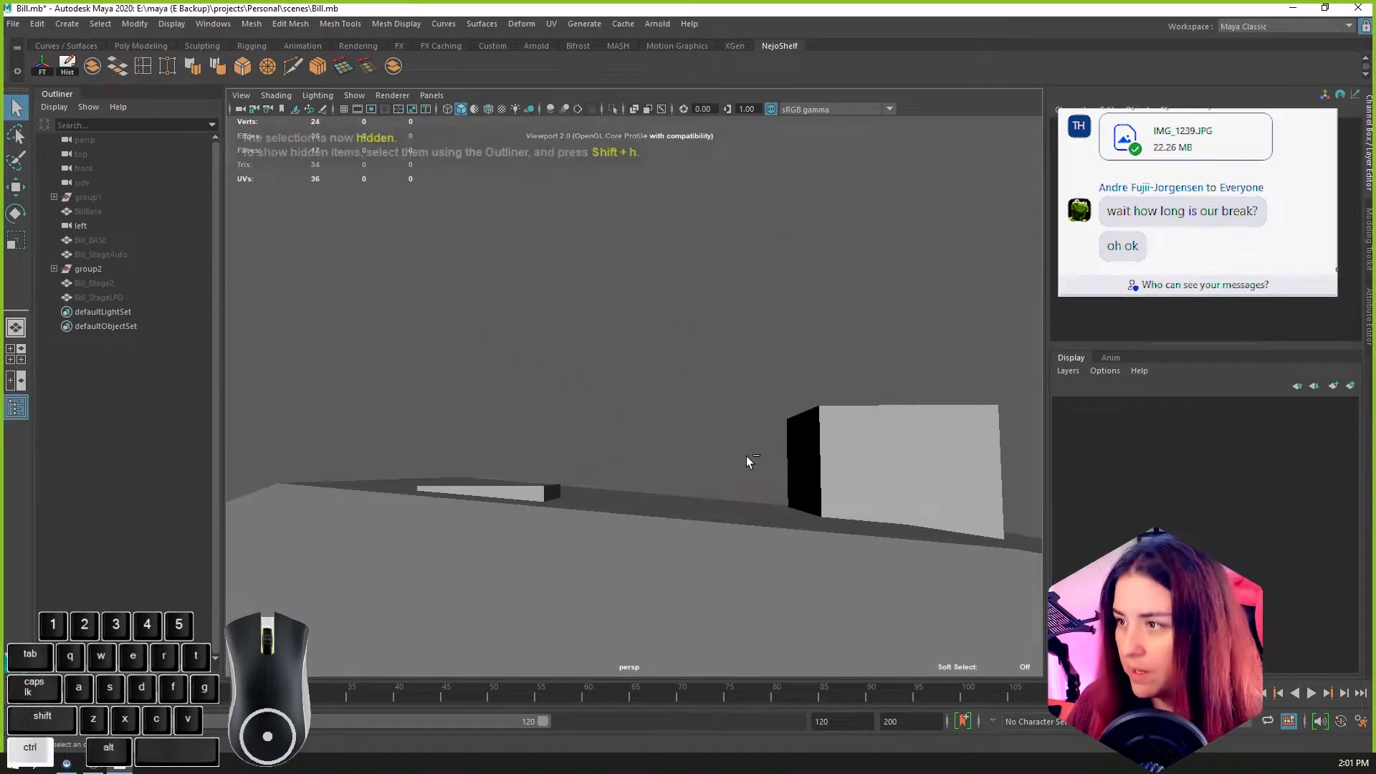
Step: Unhide the Bill_StageLPD mesh to view the pyramid character together with the ground and rocks
left_click(113, 299)
key("shift+h")
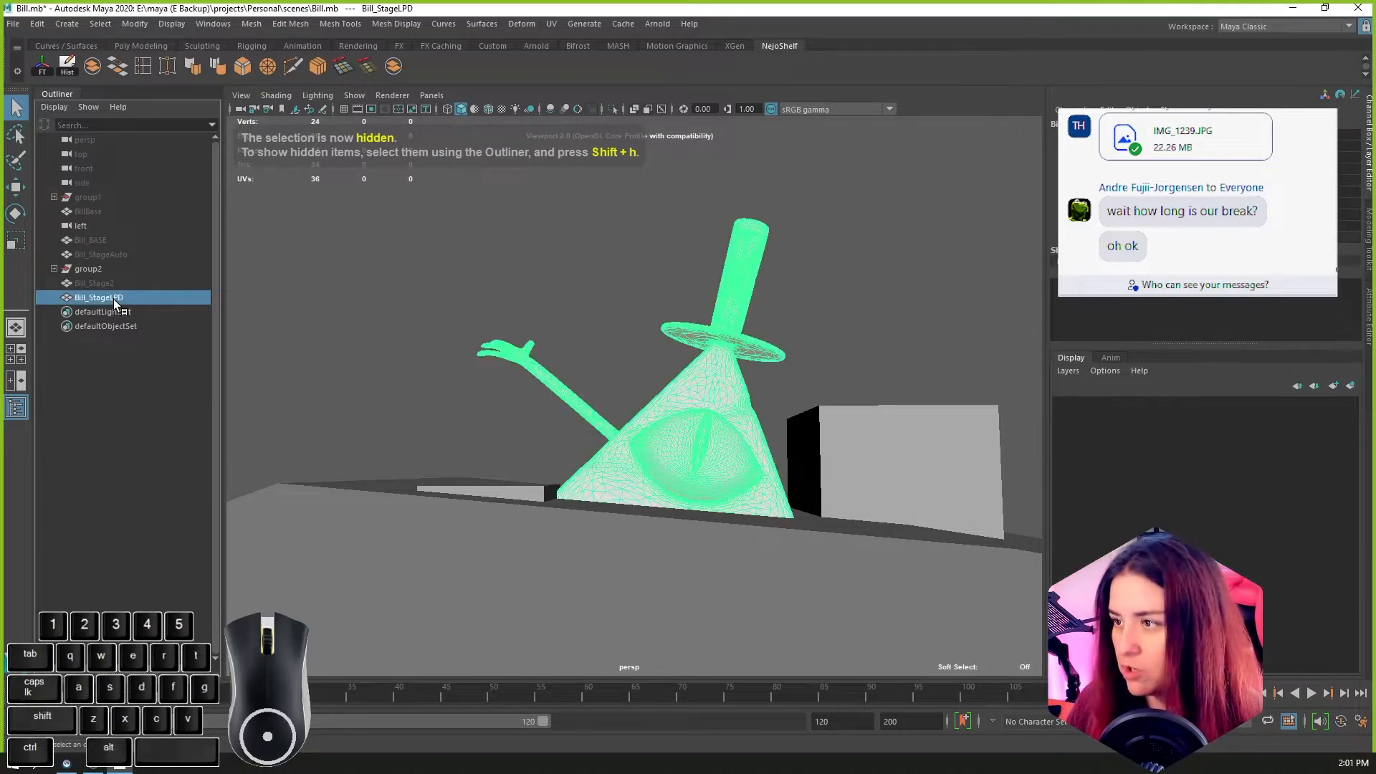
left_click_drag(645, 477, 786, 500, "alt")
Step: Turn on smooth mesh preview for the ground and both rocks, and expand group2 with Rock1 selected
left_click(857, 477)
left_click(520, 566)
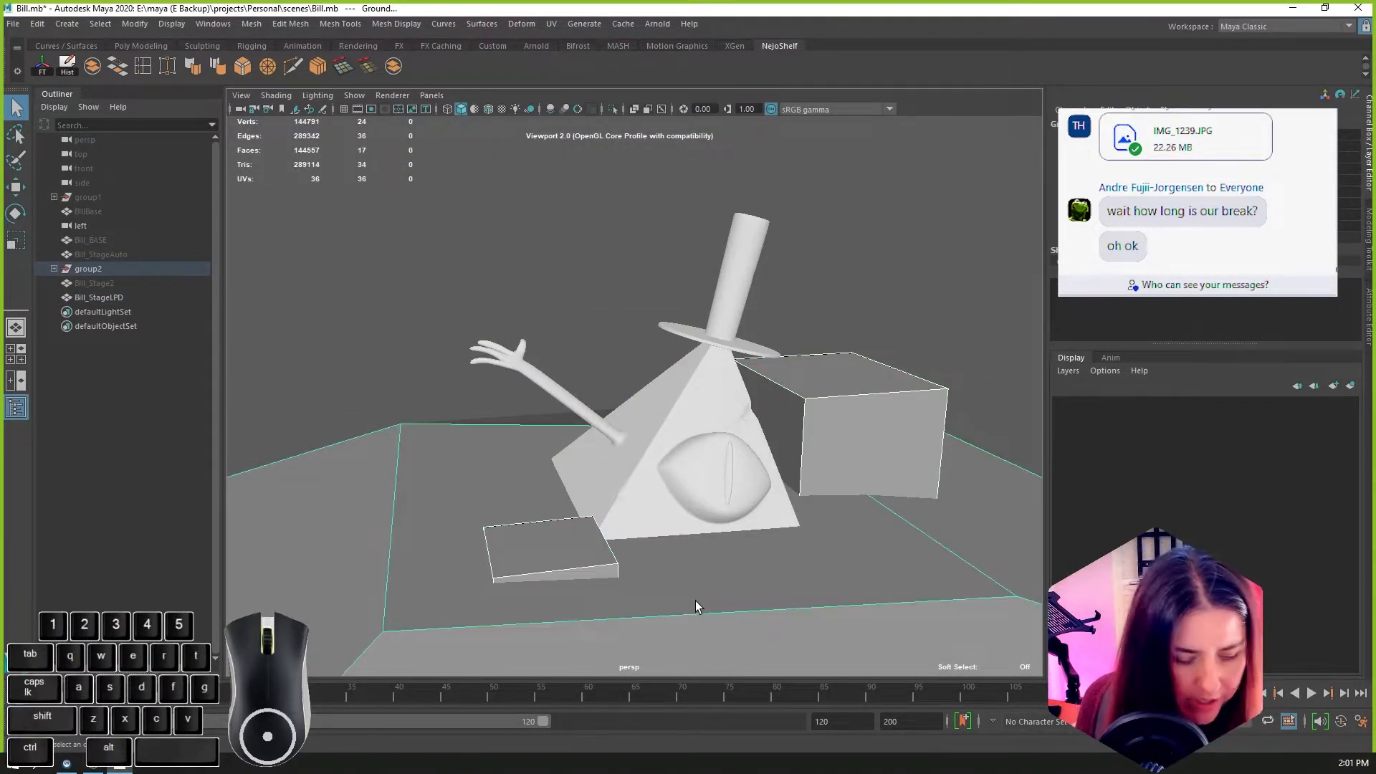
key("3")
left_click_drag(715, 600, 742, 561, "alt")
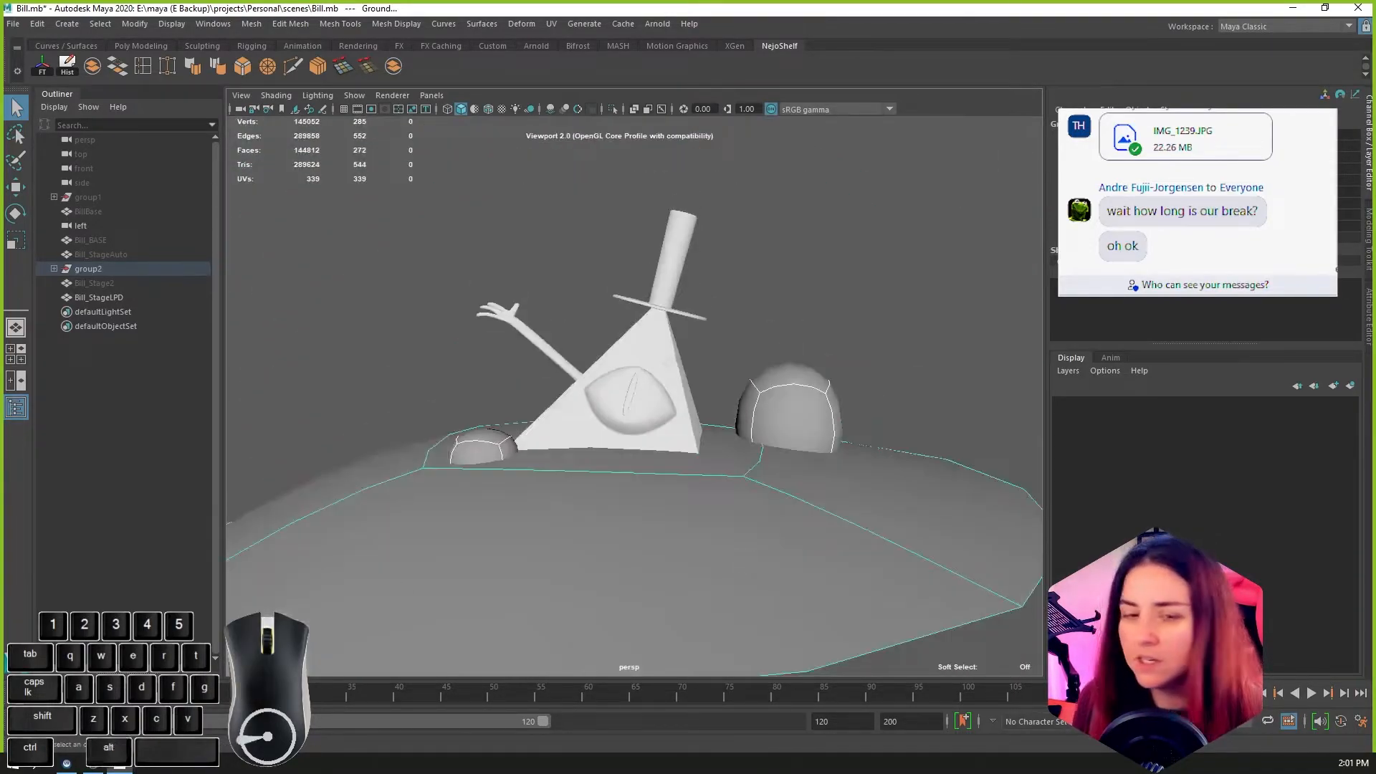
left_click(793, 429)
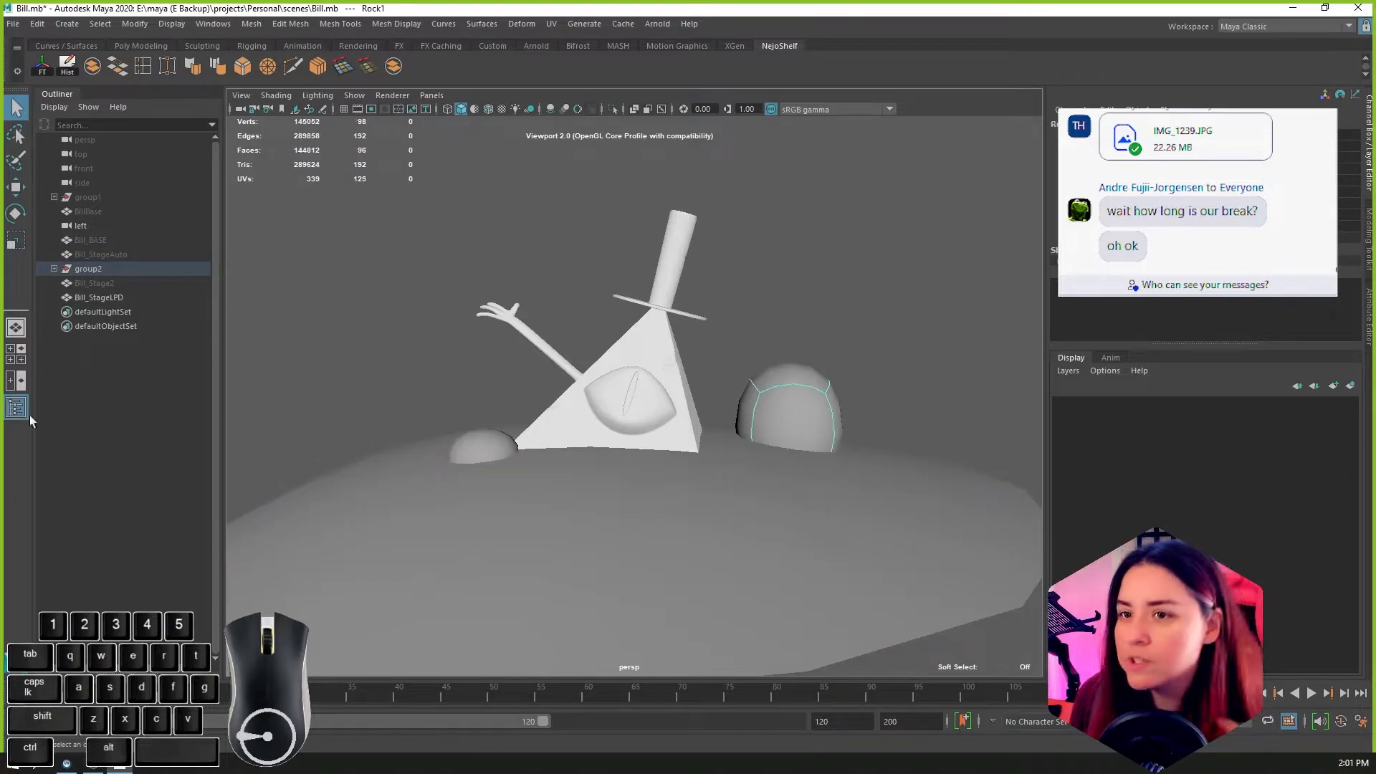
left_click(54, 269)
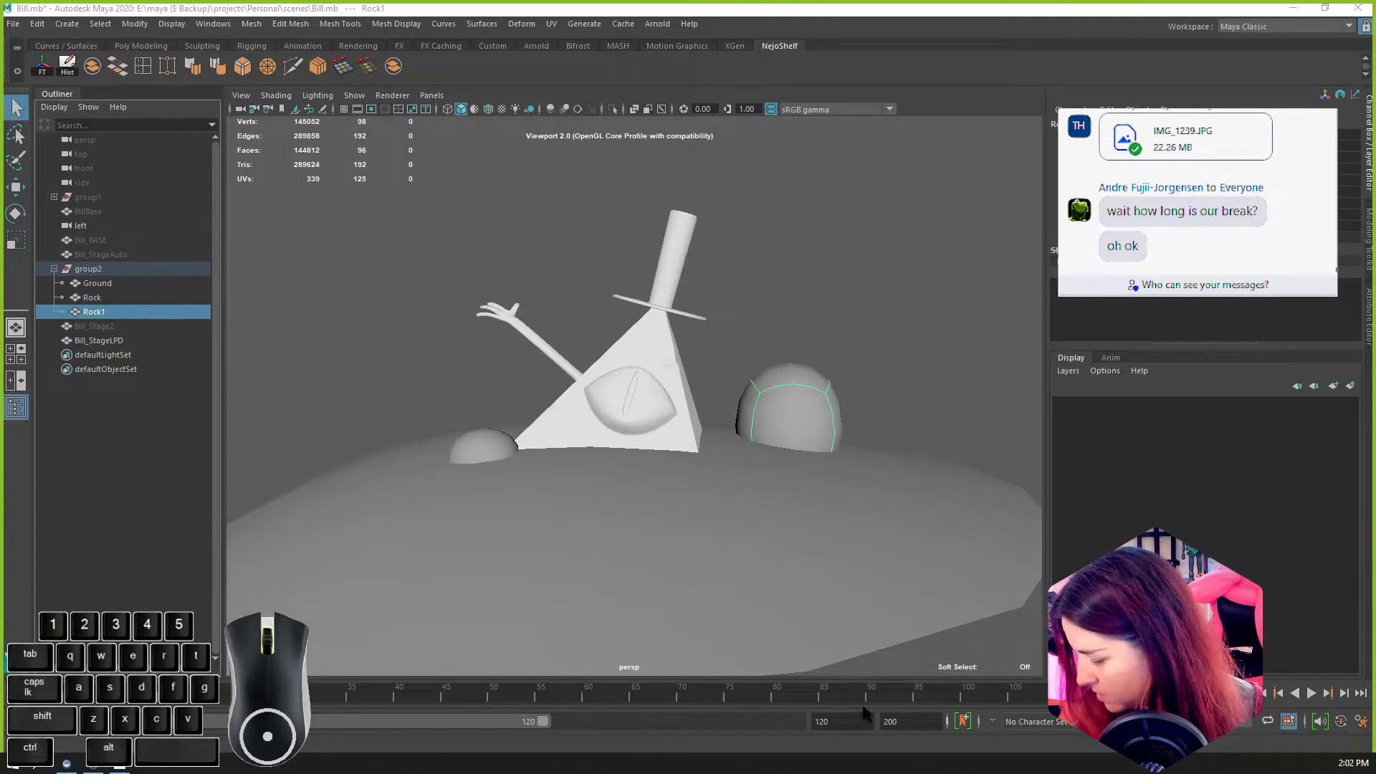
Step: Switch to the Unreal Editor and close it without saving the changed content, and close the Epic Games Launcher
left_click(93, 765)
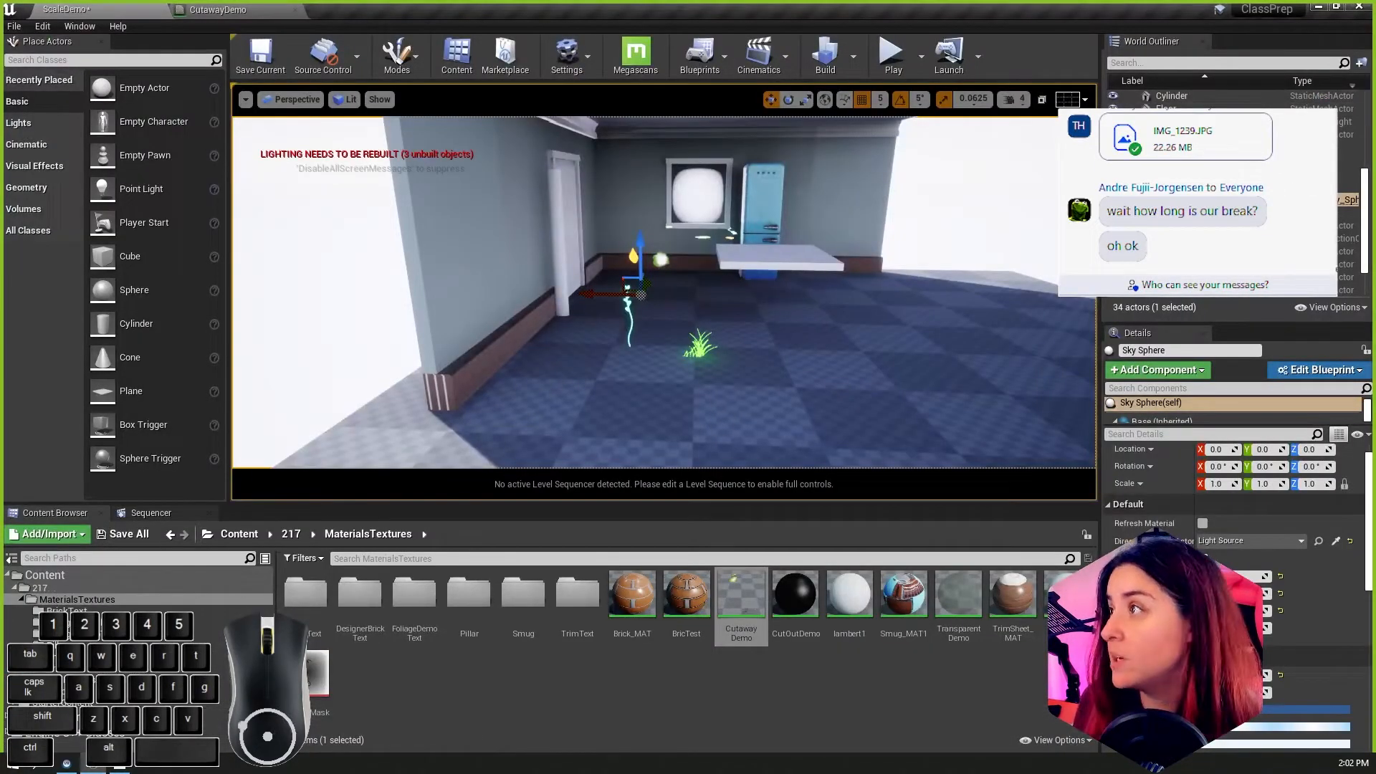
left_click(1360, 6)
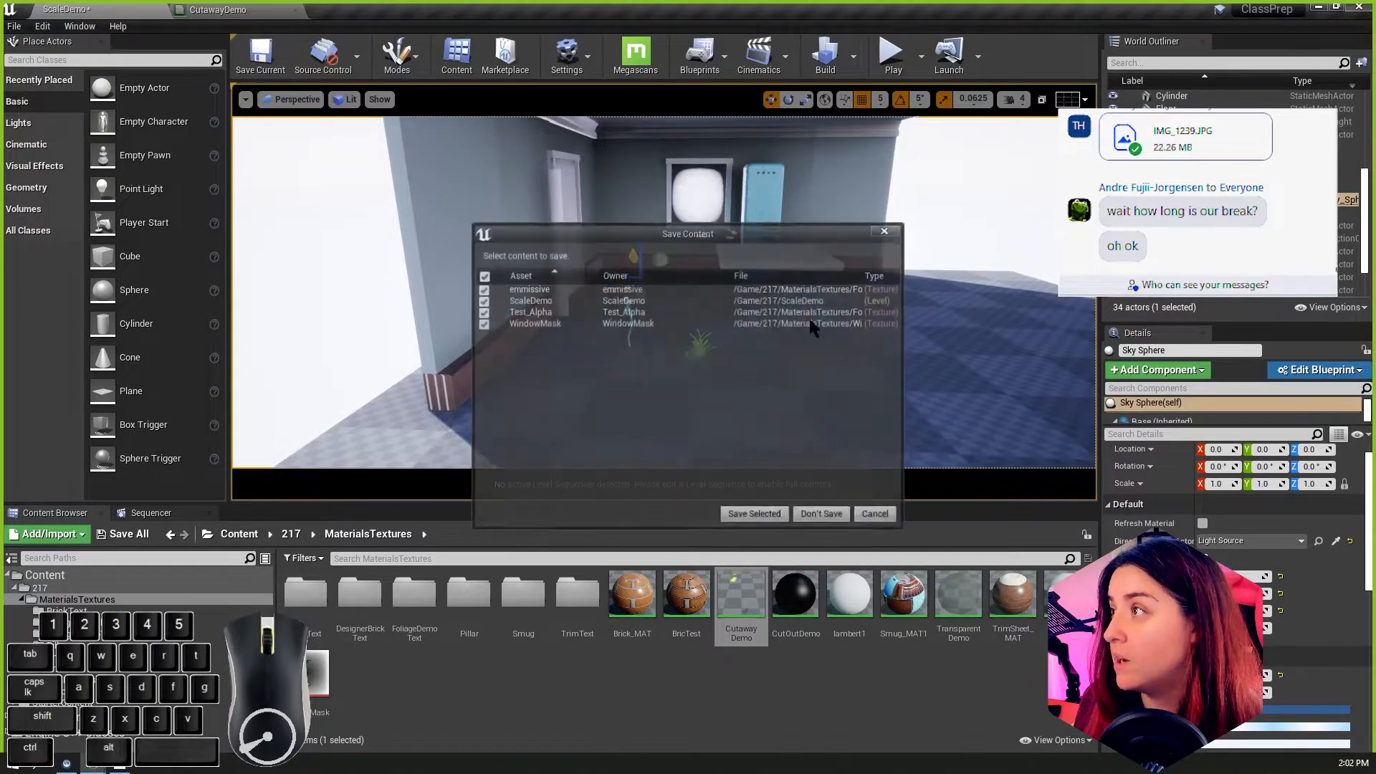
left_click(813, 515)
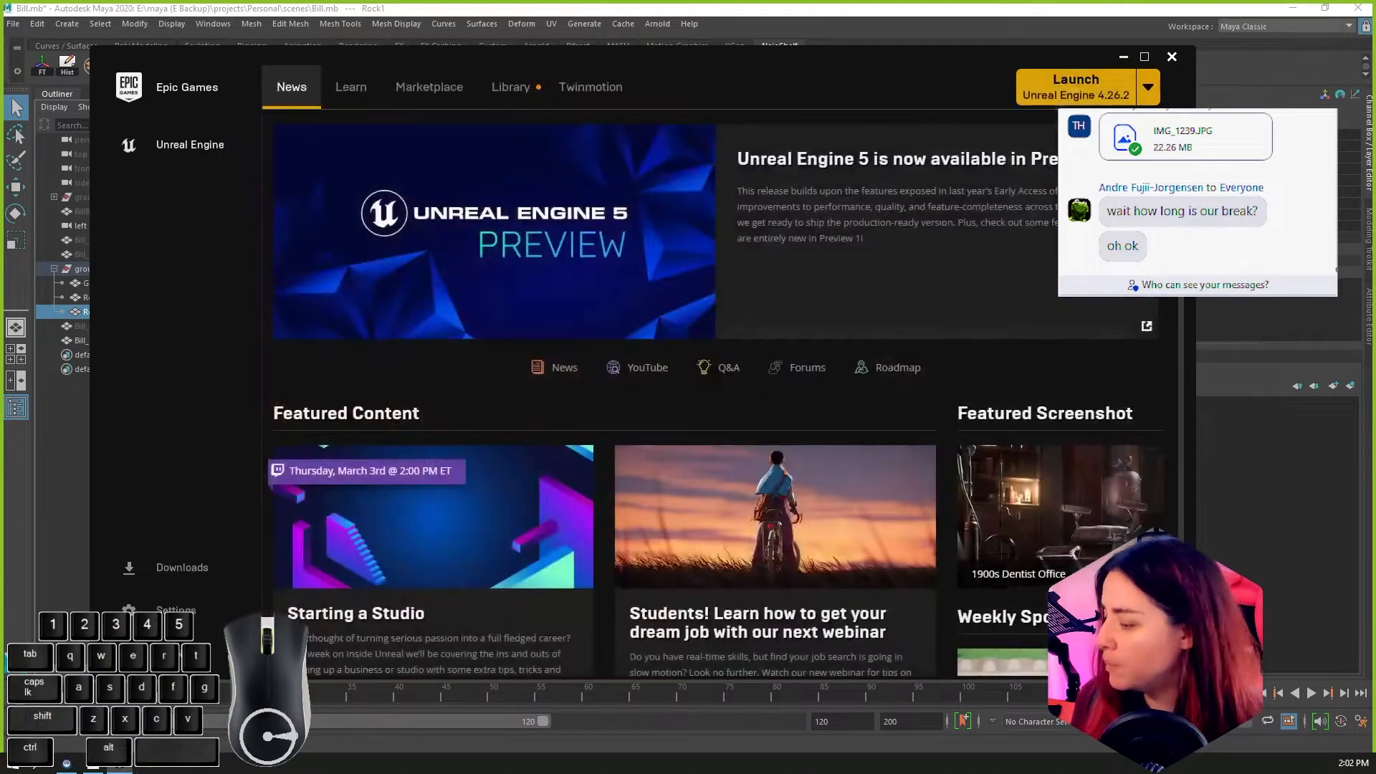
left_click(1172, 57)
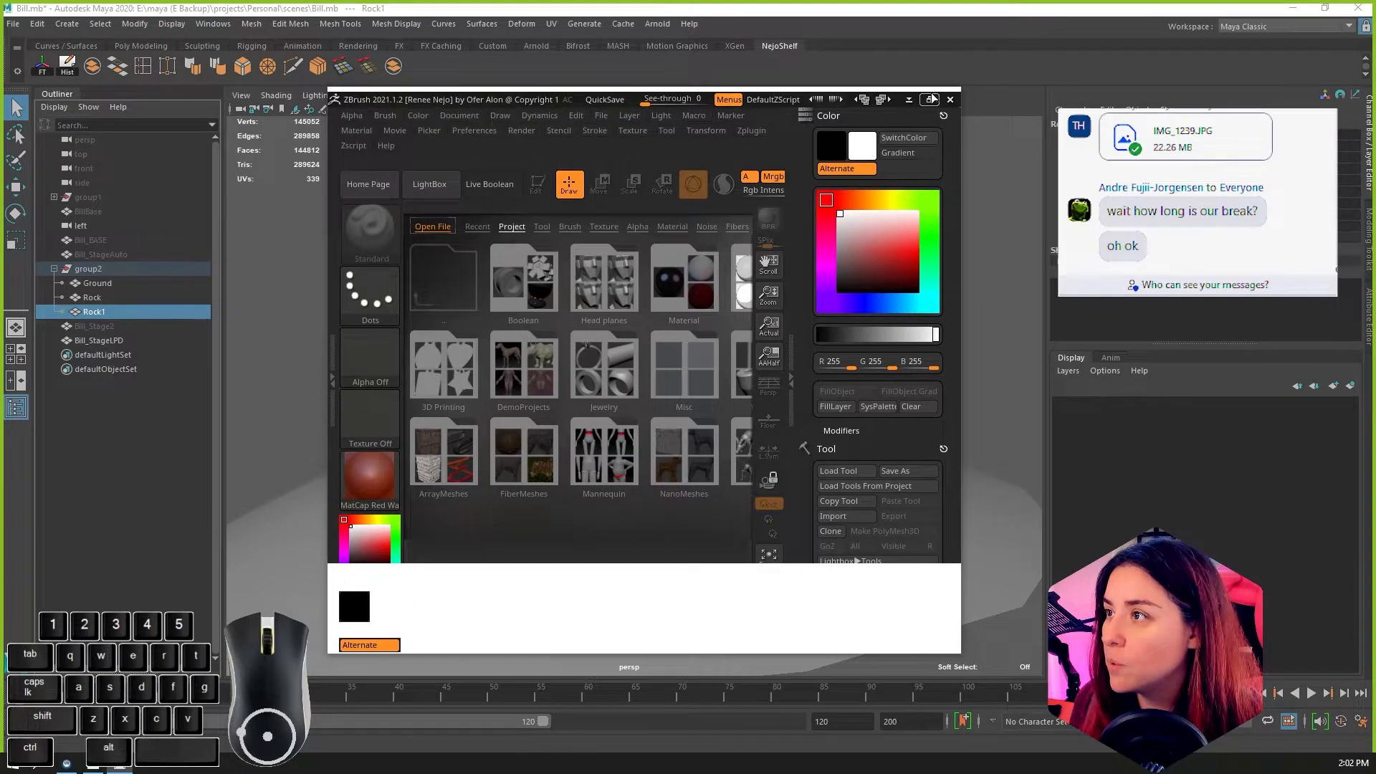
Step: Maximize ZBrush, open the recent BillZbrushProject and view the sculpted pyramid character, ground and rocks
left_click(932, 99)
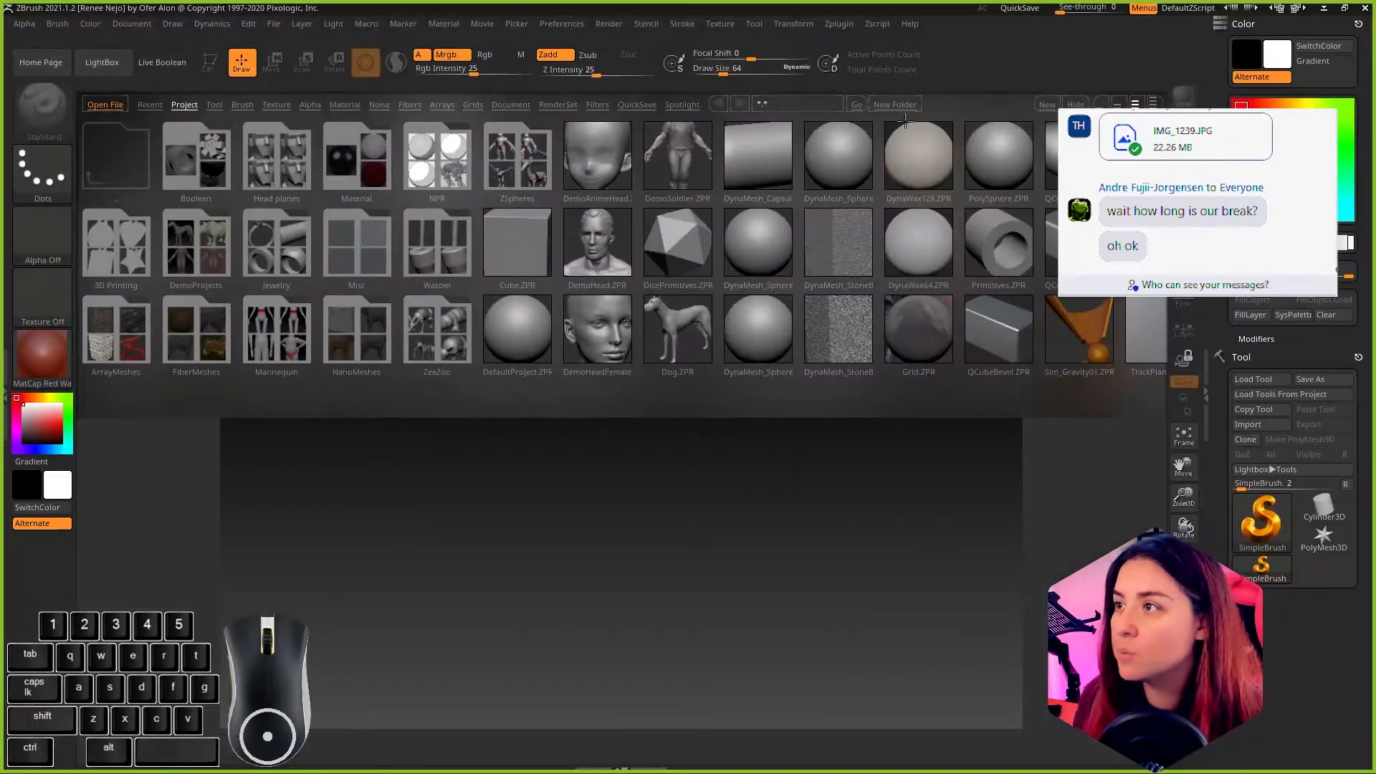
left_click(146, 105)
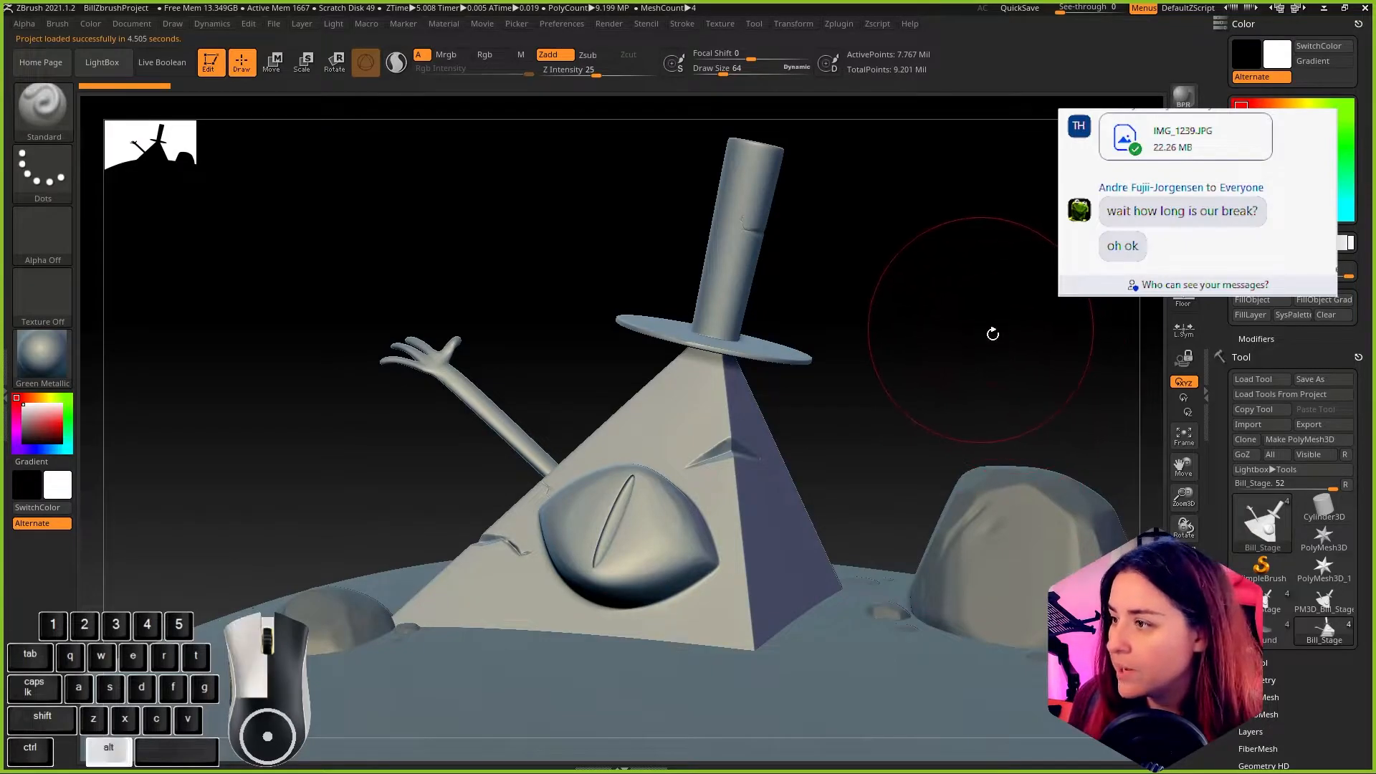
left_click_drag(993, 334, 905, 492, "alt")
left_click_drag(1073, 517, 1003, 298)
left_click_drag(908, 209, 924, 179)
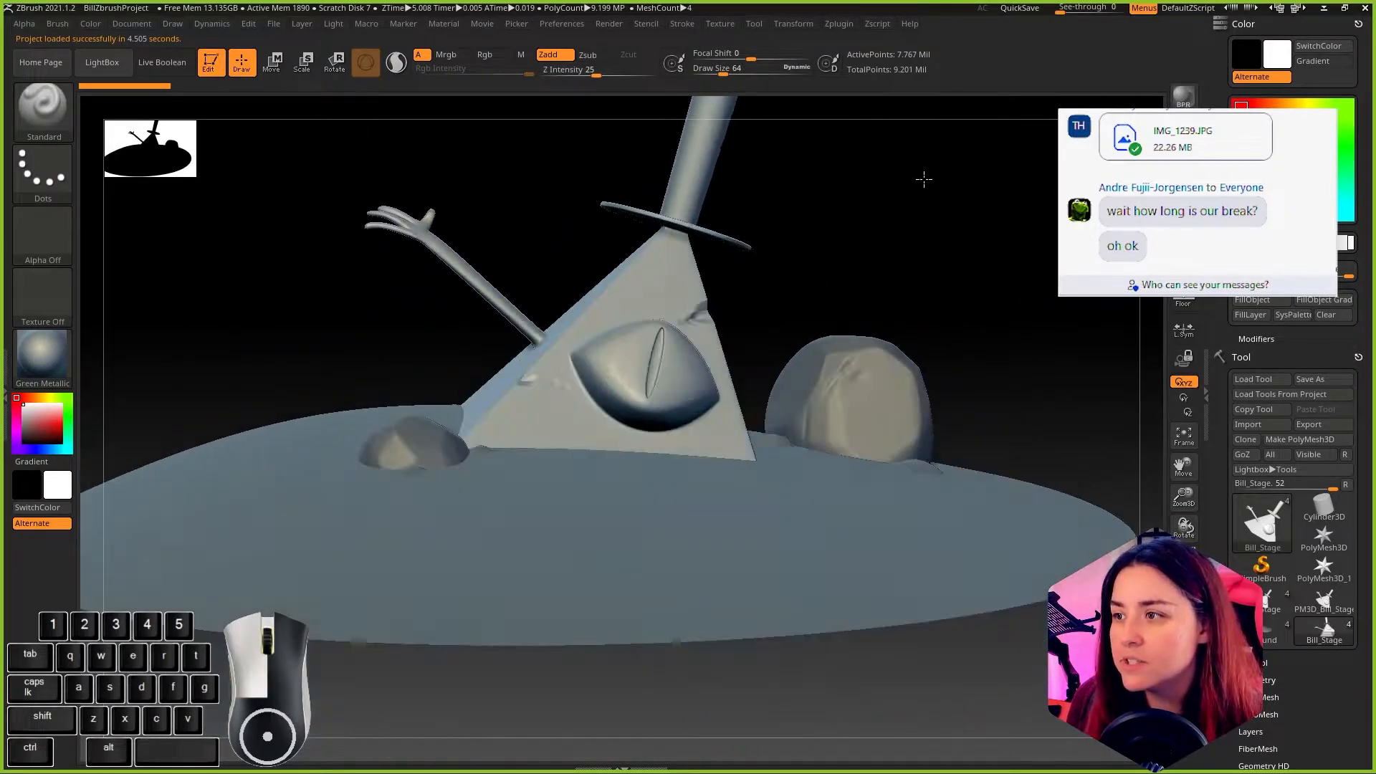
left_click_drag(1001, 231, 1008, 353)
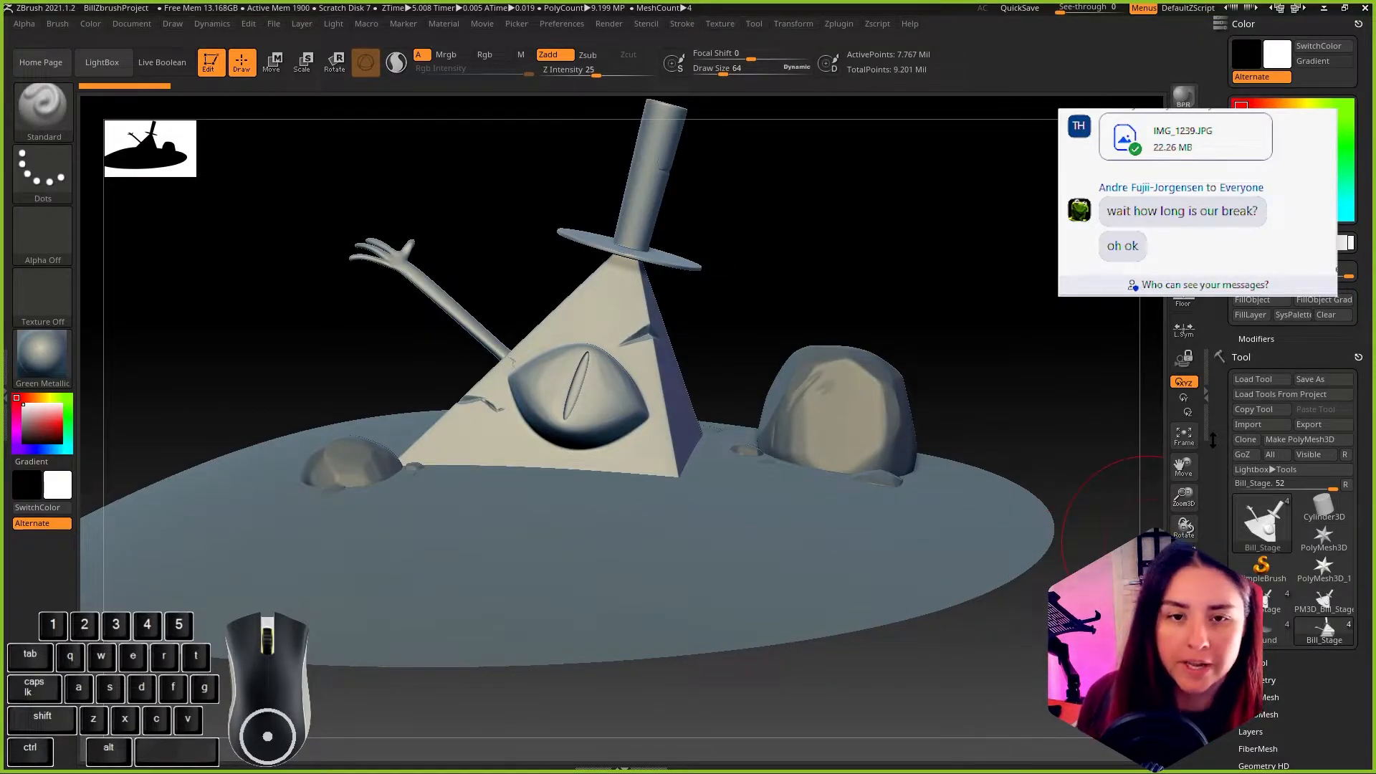
Step: Select the Ground subtool in the Bill_Stage tool
left_click(1249, 357)
left_click(1249, 357)
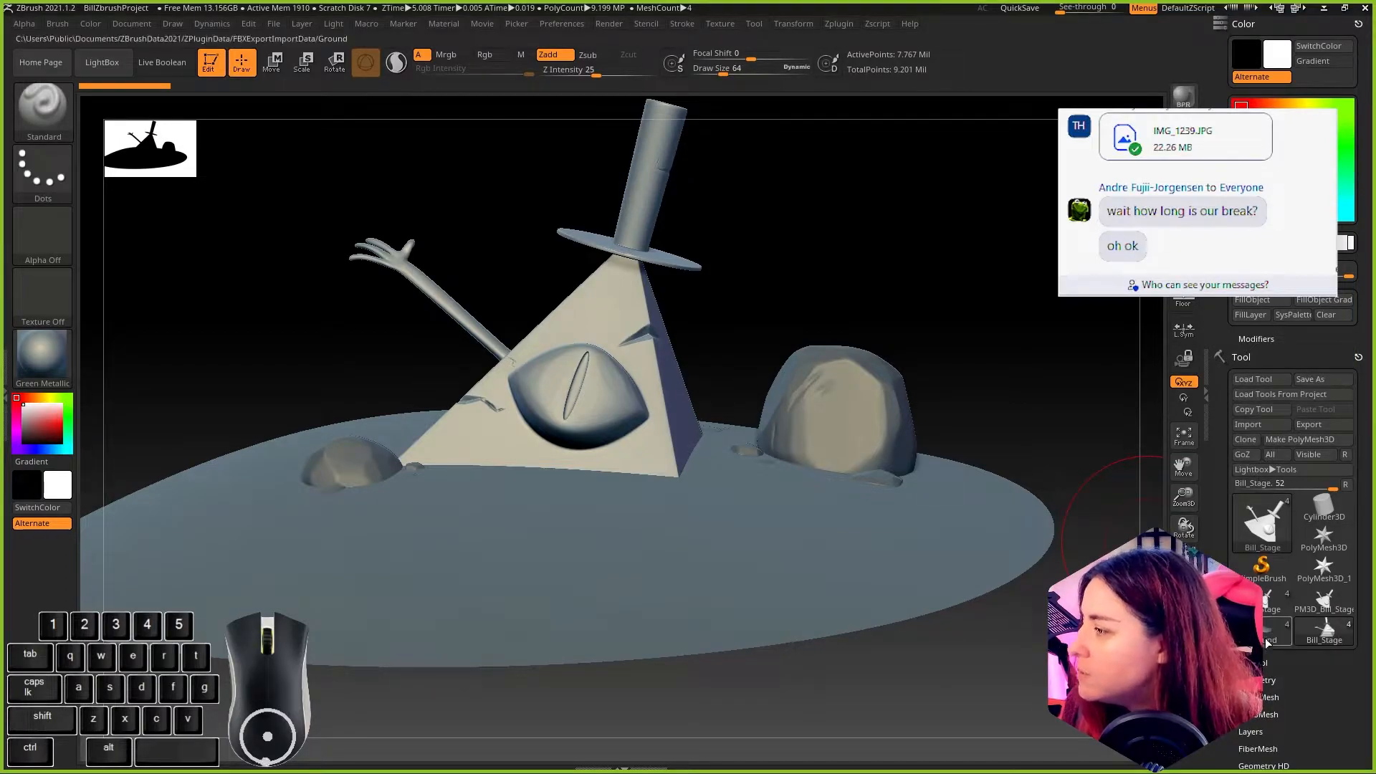
left_click(1267, 681)
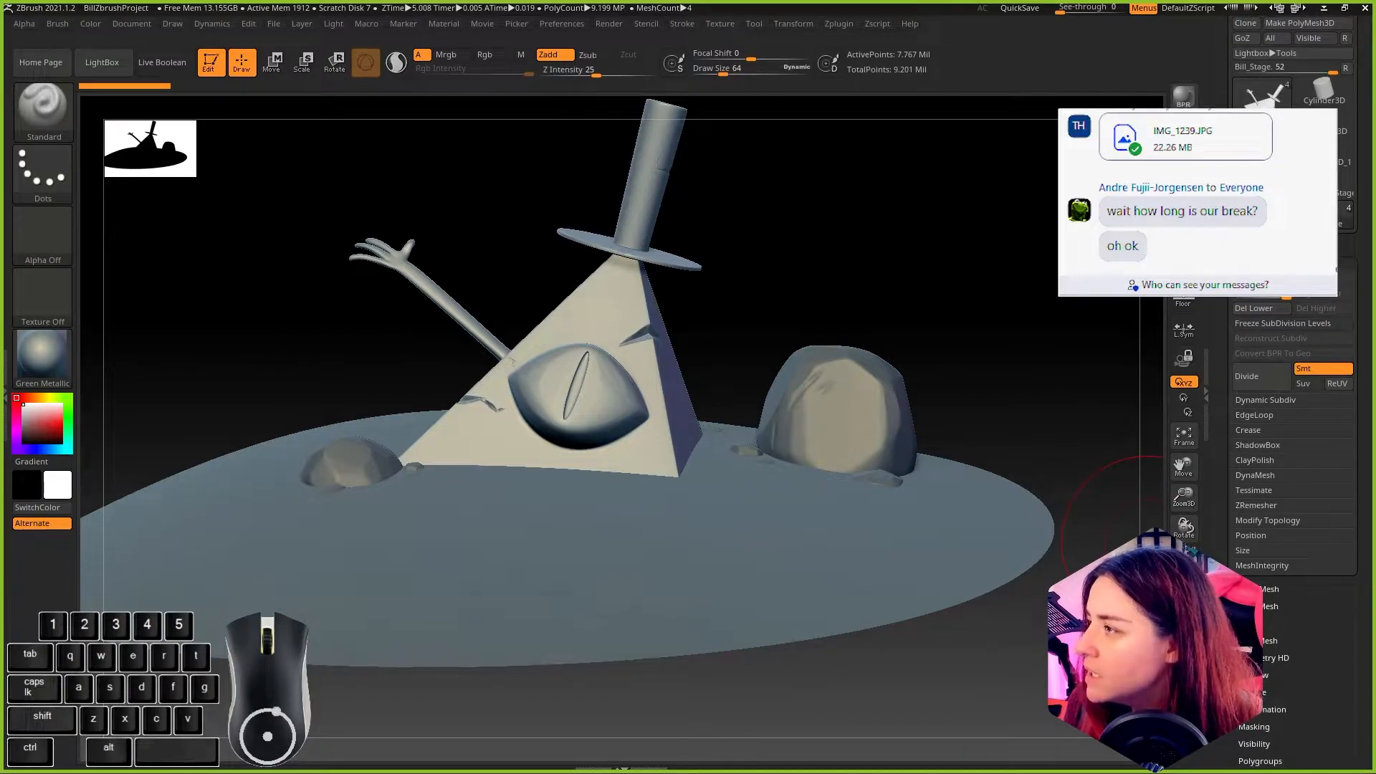
scroll(1290, 330, "up", 3)
left_click(1258, 320)
left_click_drag(994, 281, 977, 310)
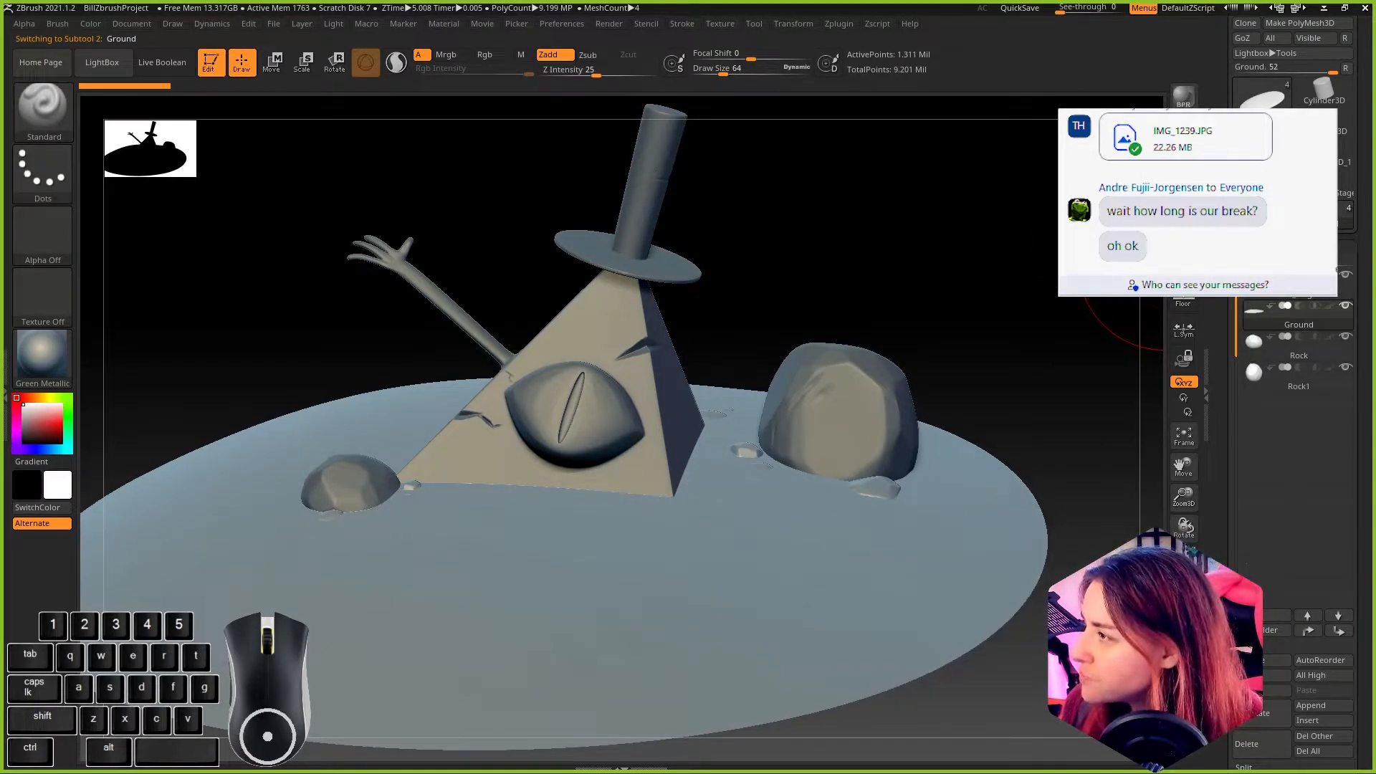
Step: Lower the Ground subtool's subdivision level to 4 and check its silhouette
left_click(1255, 248)
left_click(1255, 264)
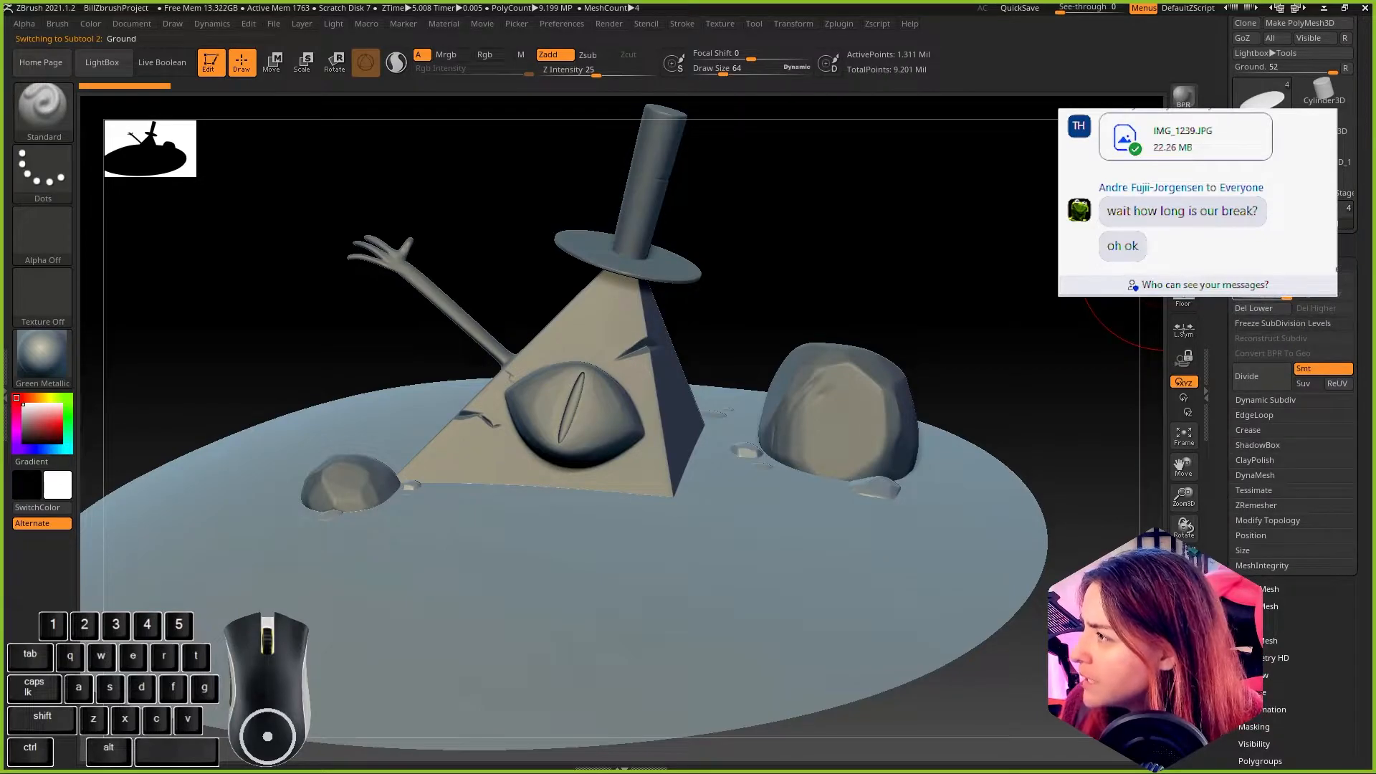
left_click(1259, 293)
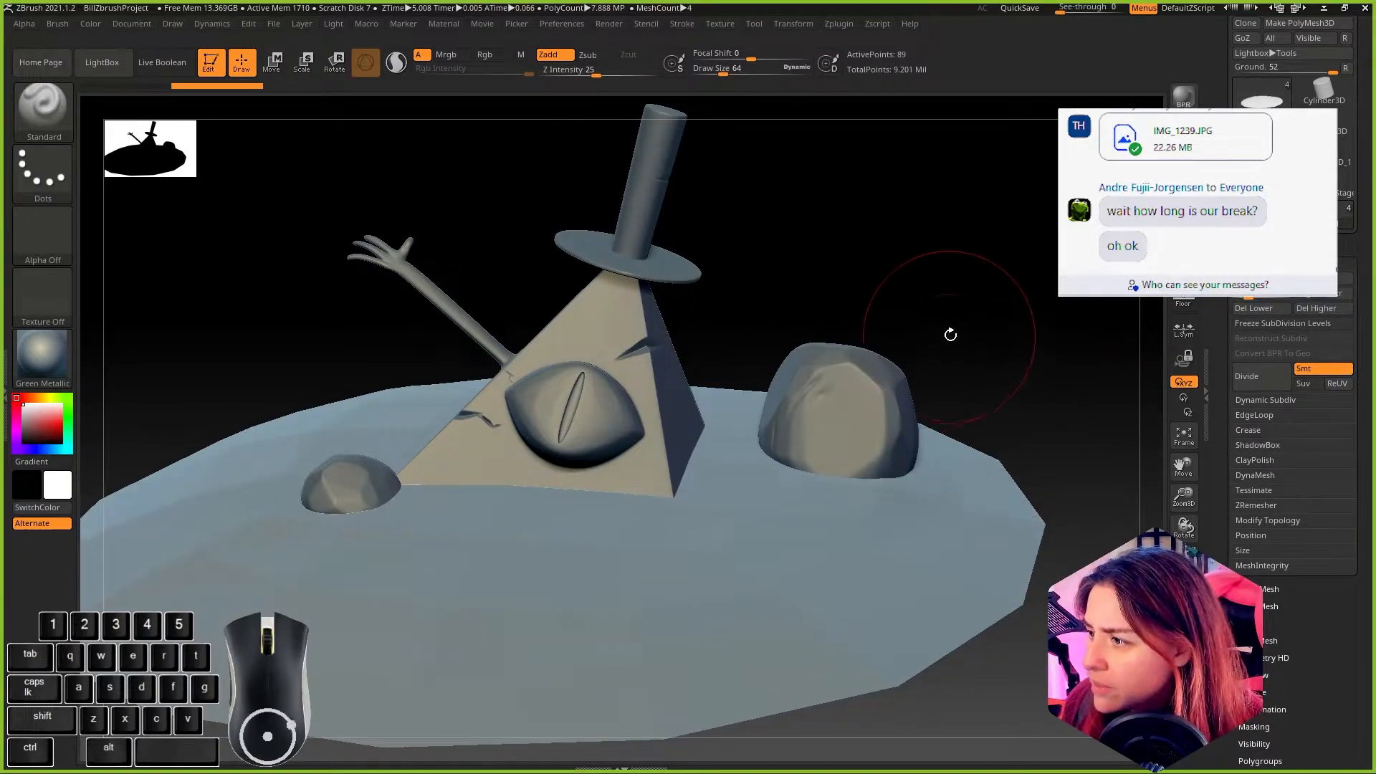
left_click_drag(949, 334, 1025, 335)
left_click(1255, 294)
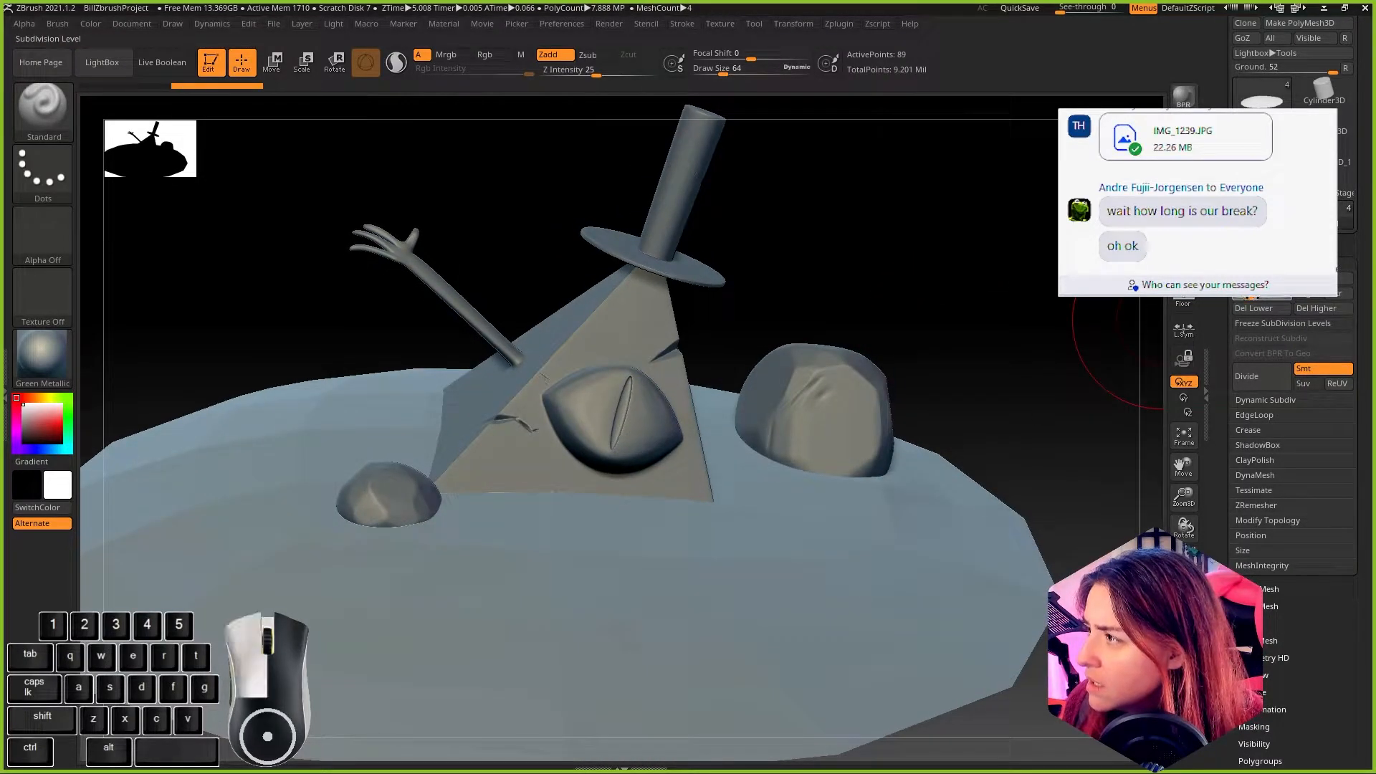
left_click(1256, 294)
left_click_drag(875, 307, 890, 271)
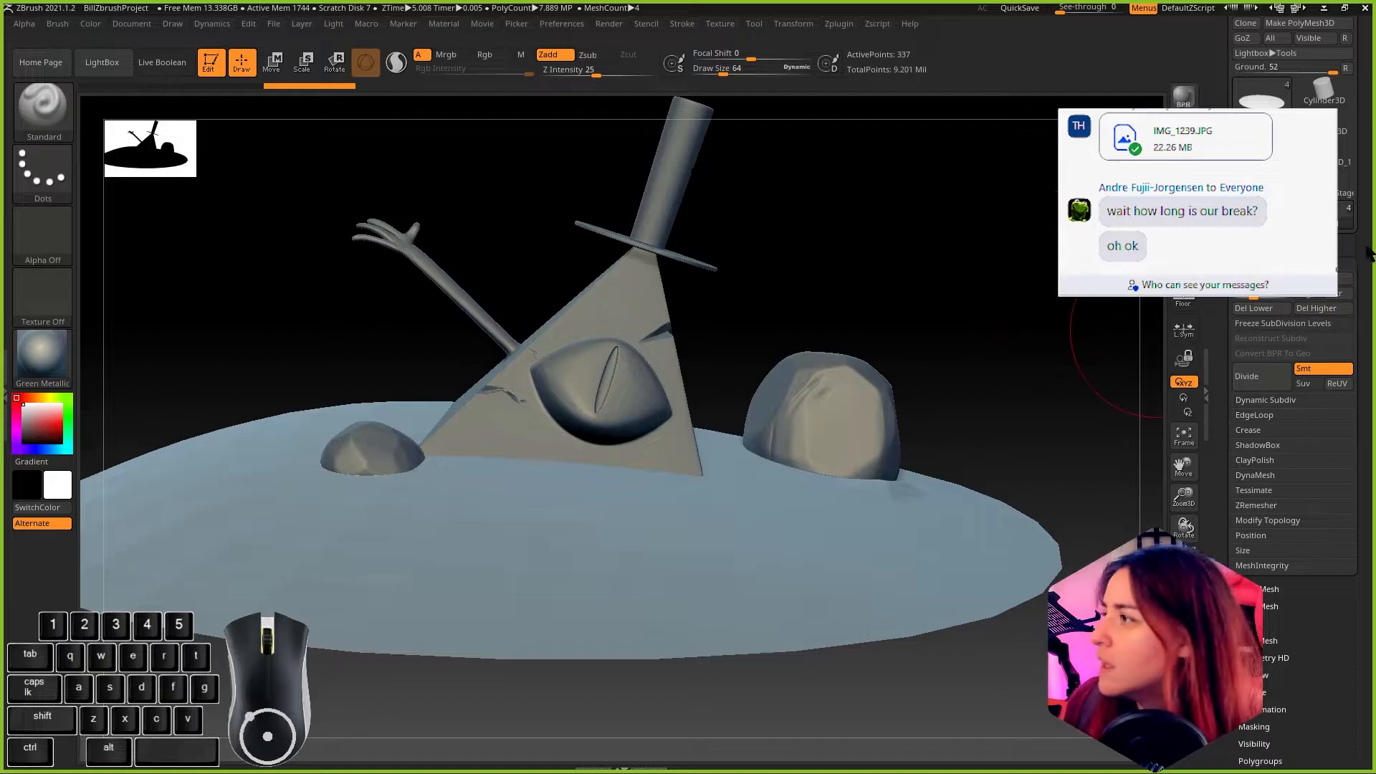
Step: Export the Ground subtool as Ground.fbx into the Bill folder, keeping the default FBX export options
scroll(1350, 287, "up", 2)
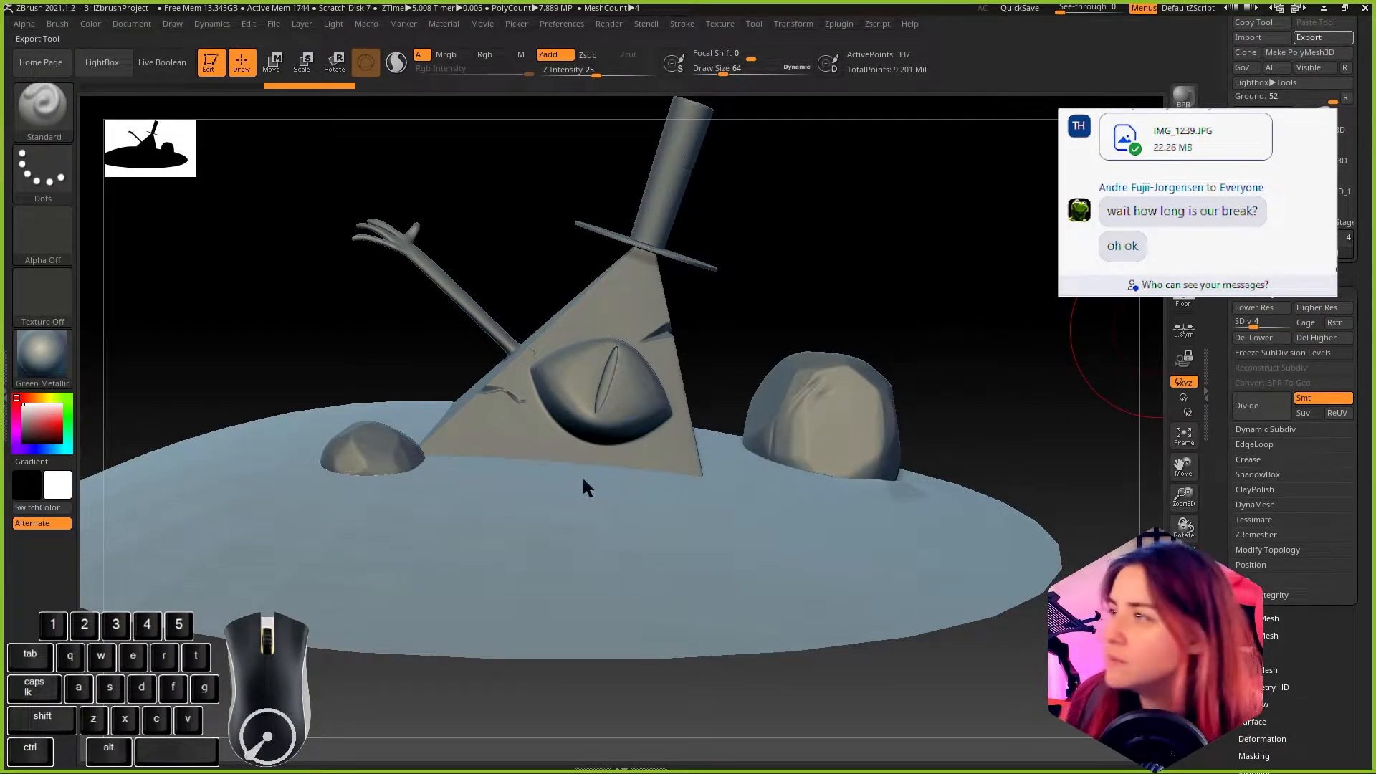
left_click(458, 464)
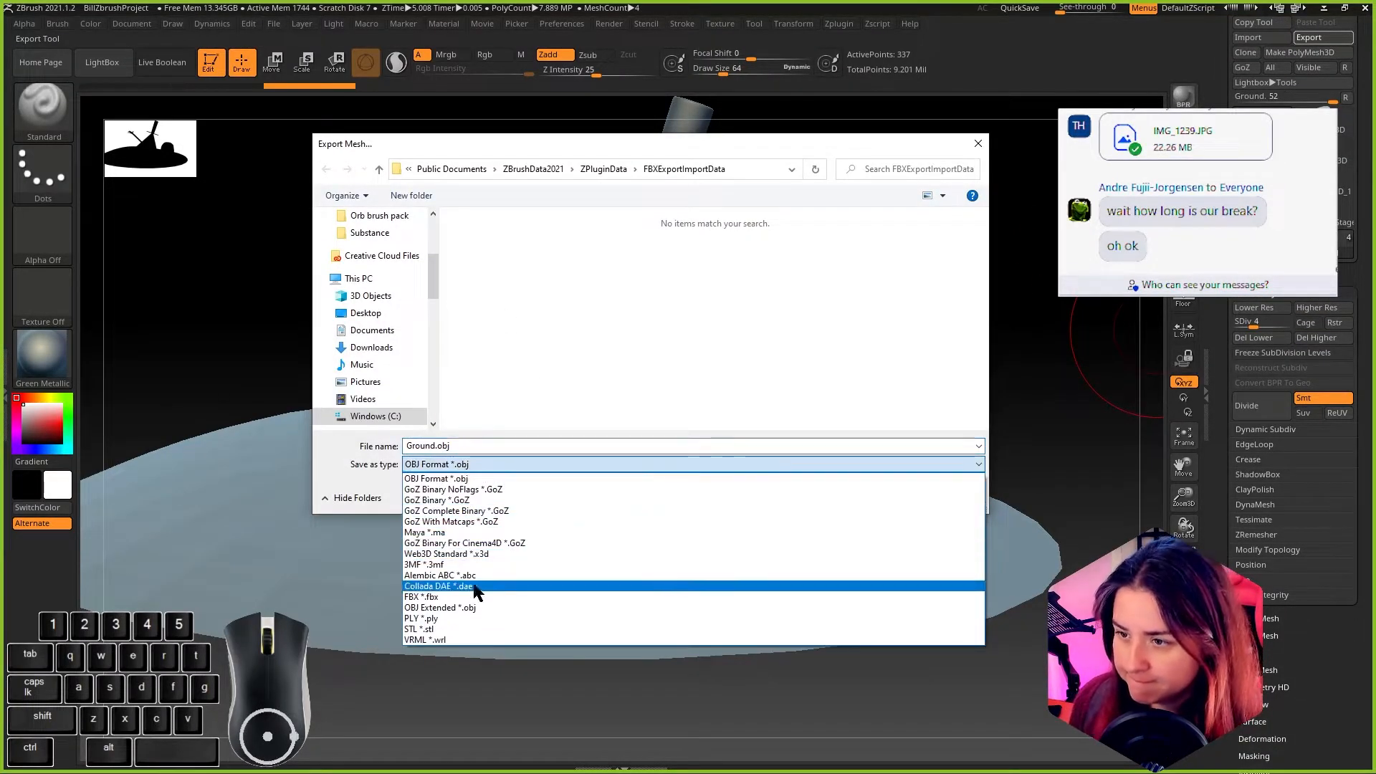
left_click(458, 597)
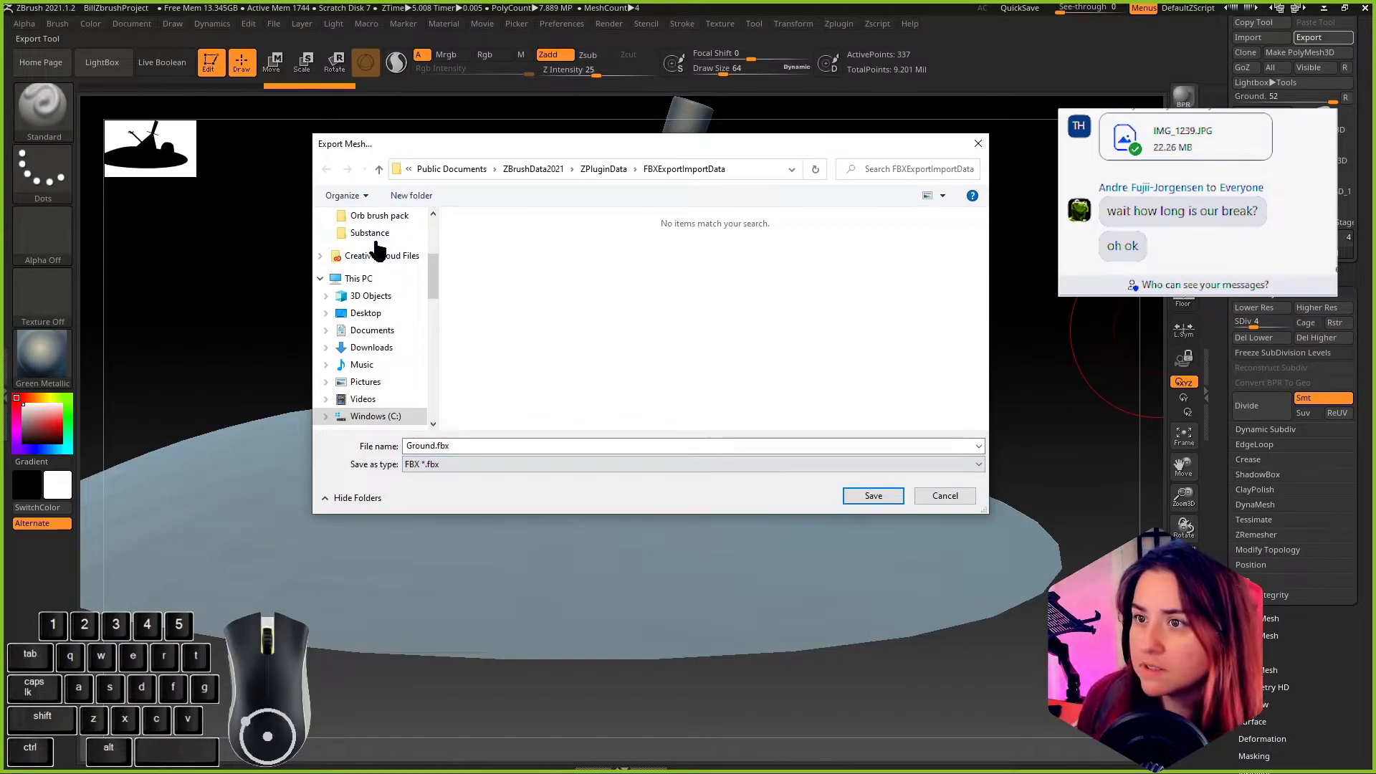
scroll(380, 258, "up", 3)
left_click(372, 320)
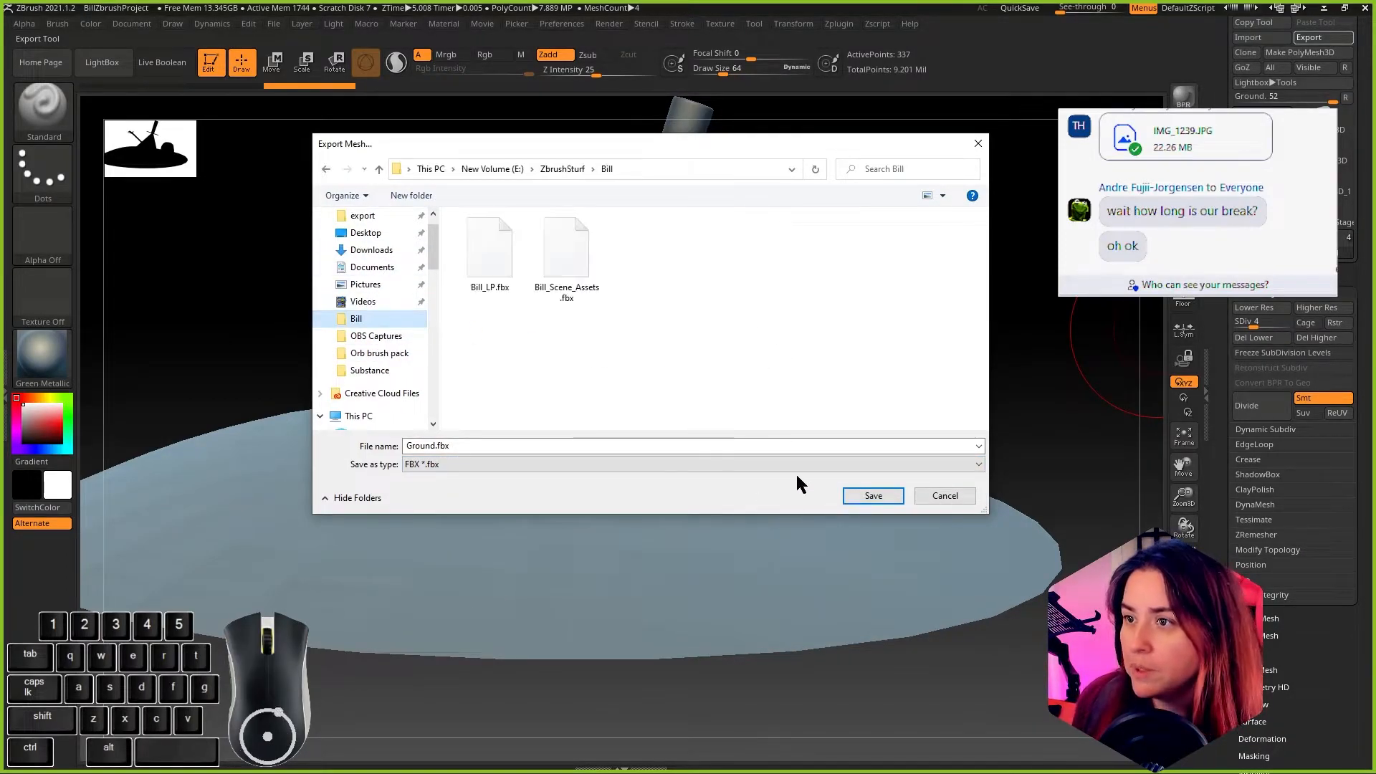
left_click(868, 496)
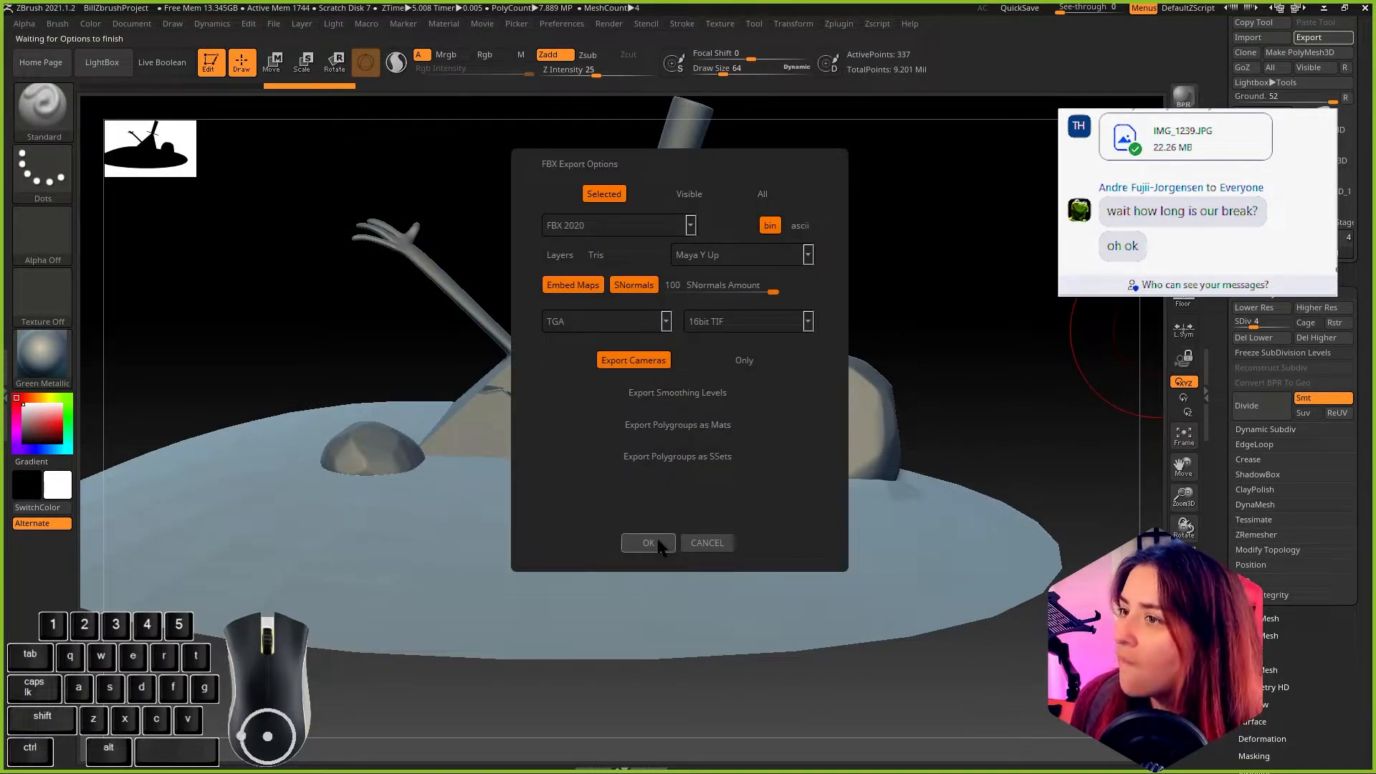
left_click(649, 543)
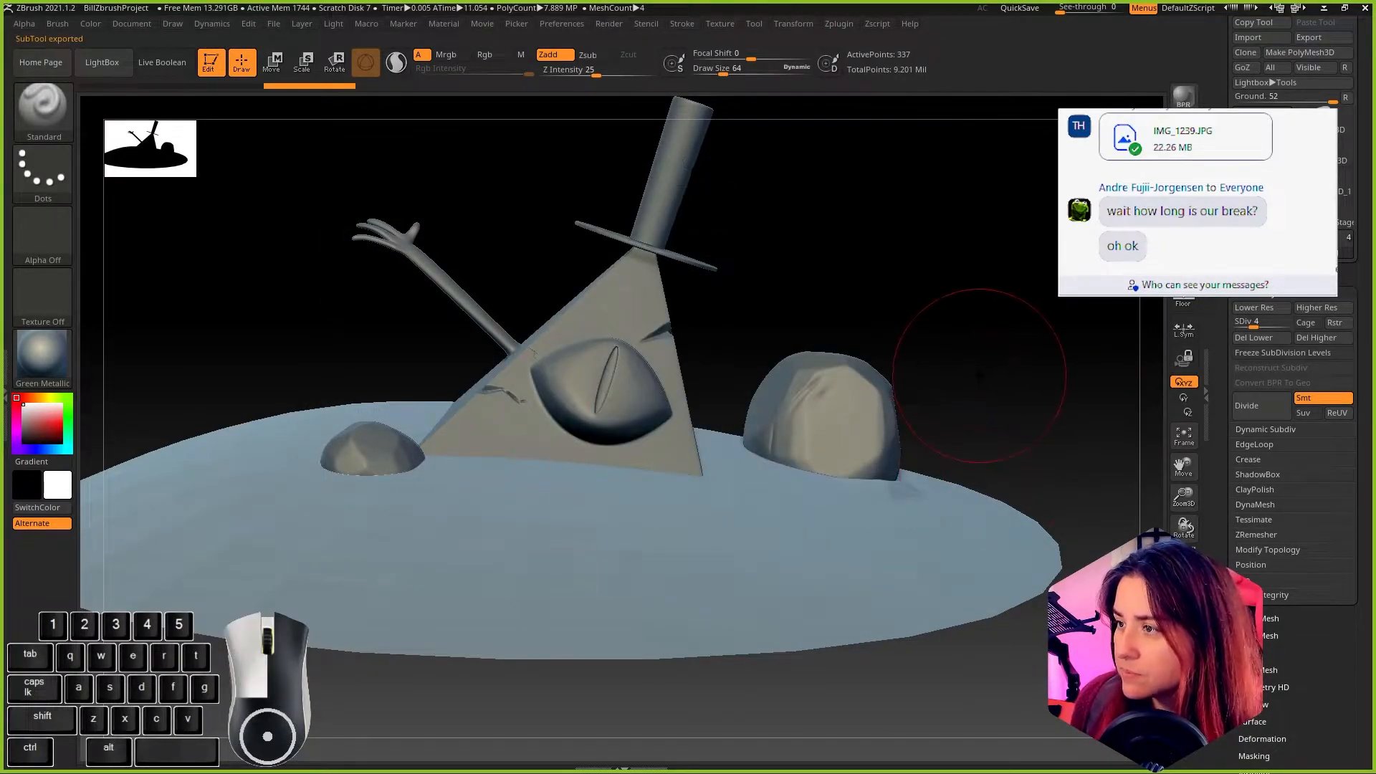
Step: Select the Rock subtool and lower its subdivision level to 3
left_click(1253, 278)
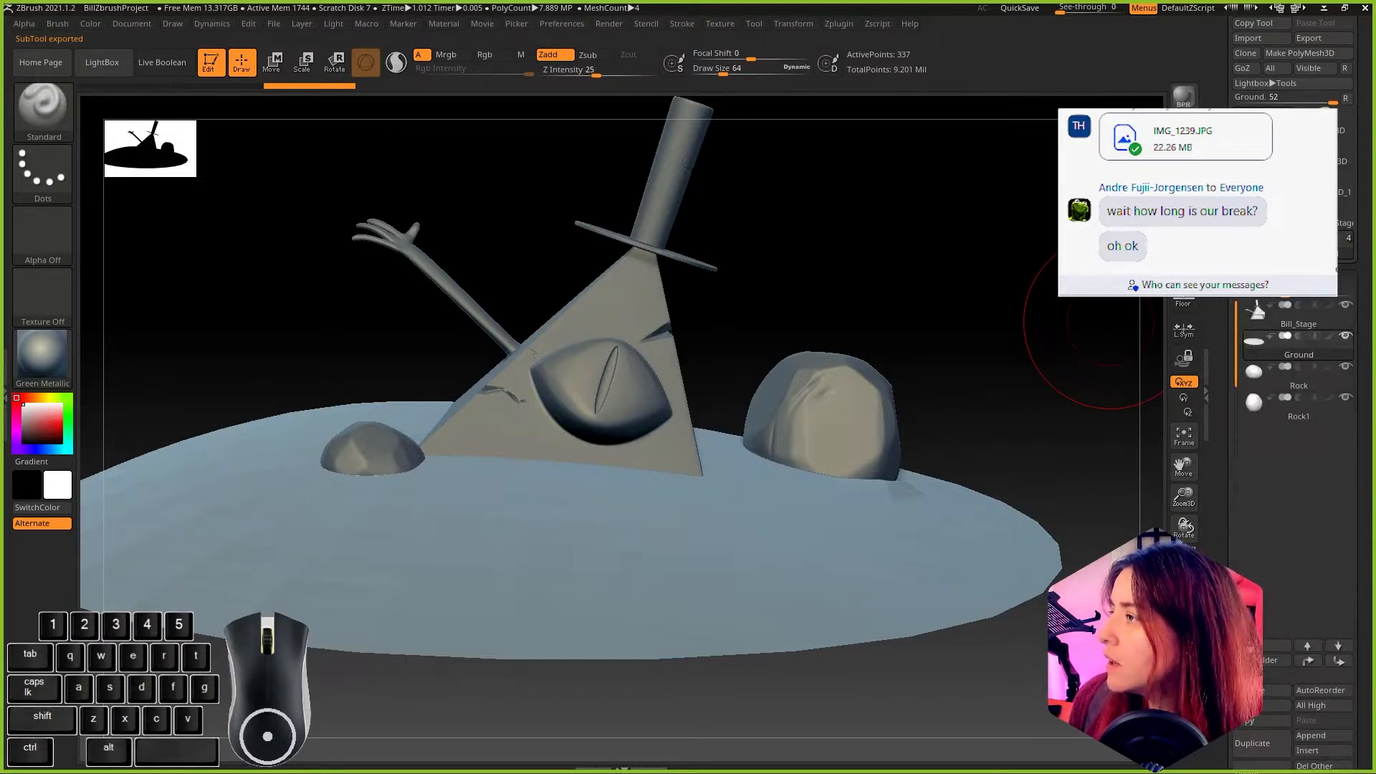
left_click(1259, 369)
left_click(1260, 301)
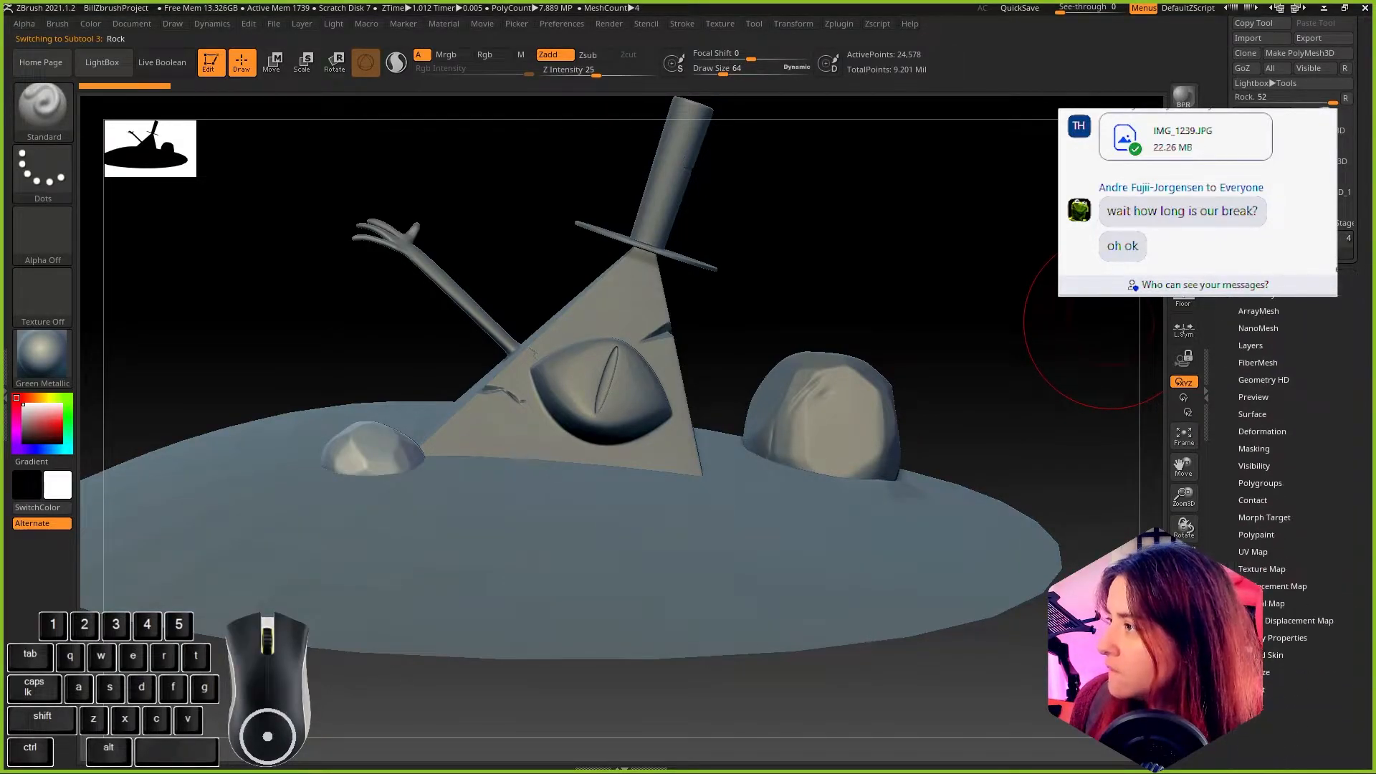
left_click(1267, 325)
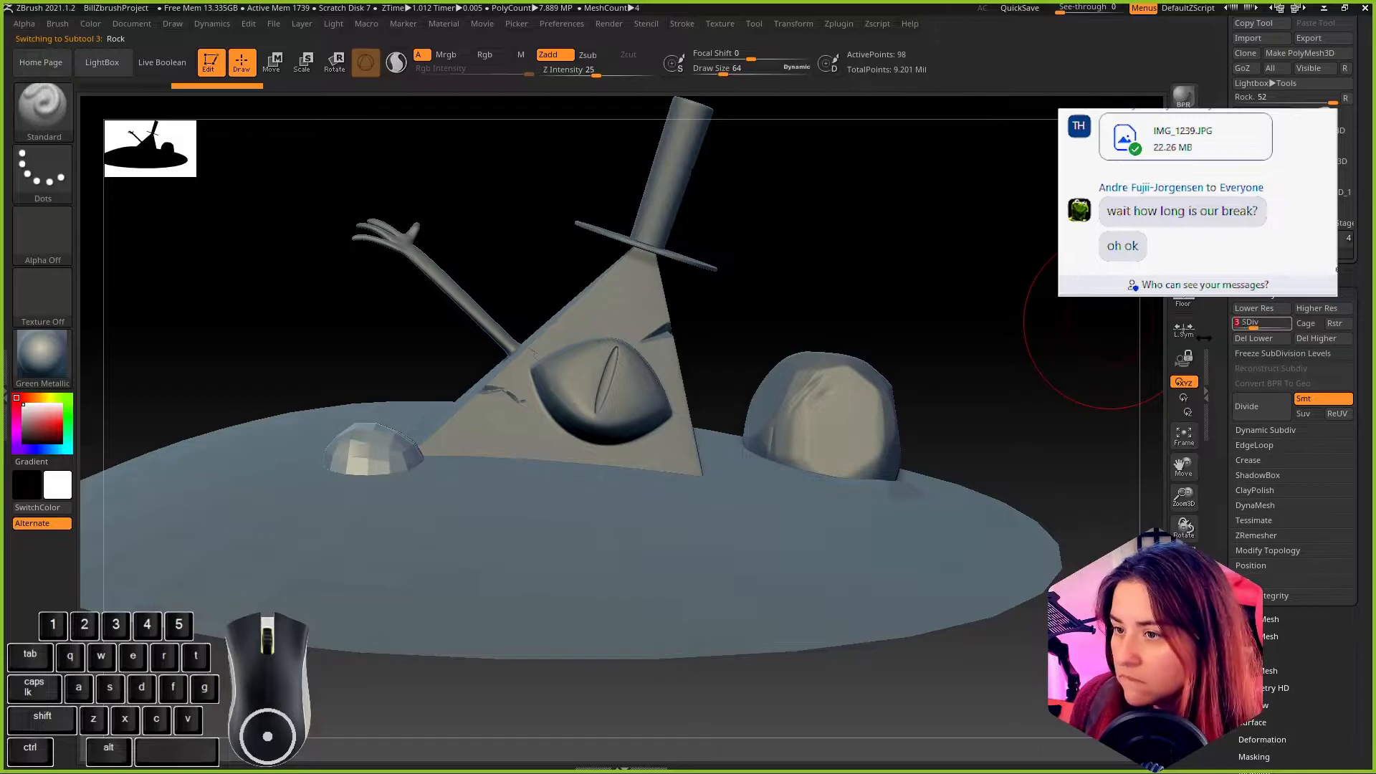
left_click_drag(971, 320, 247, 264)
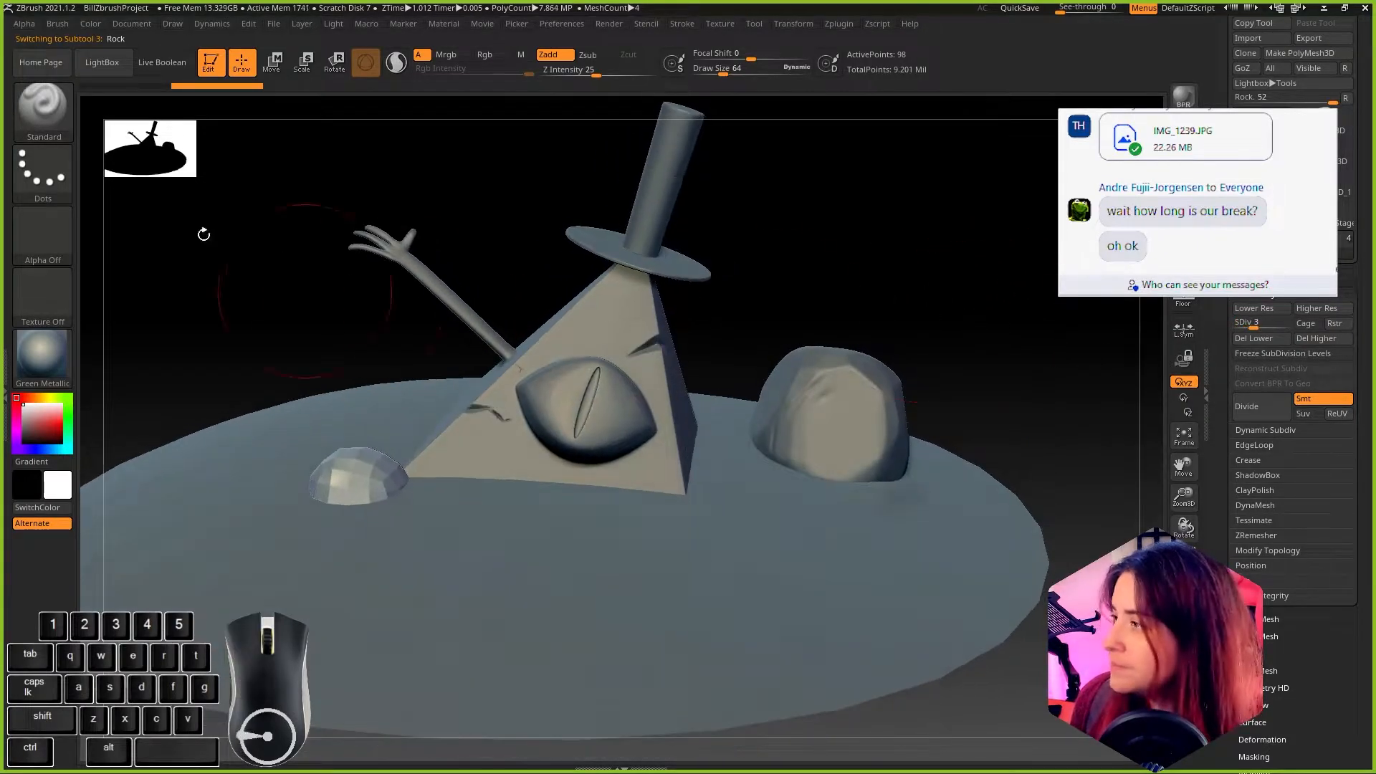
Step: Export the Rock subtool as Rock.fbx into the Bill folder, keeping the default FBX export options
scroll(1341, 164, "up", 4)
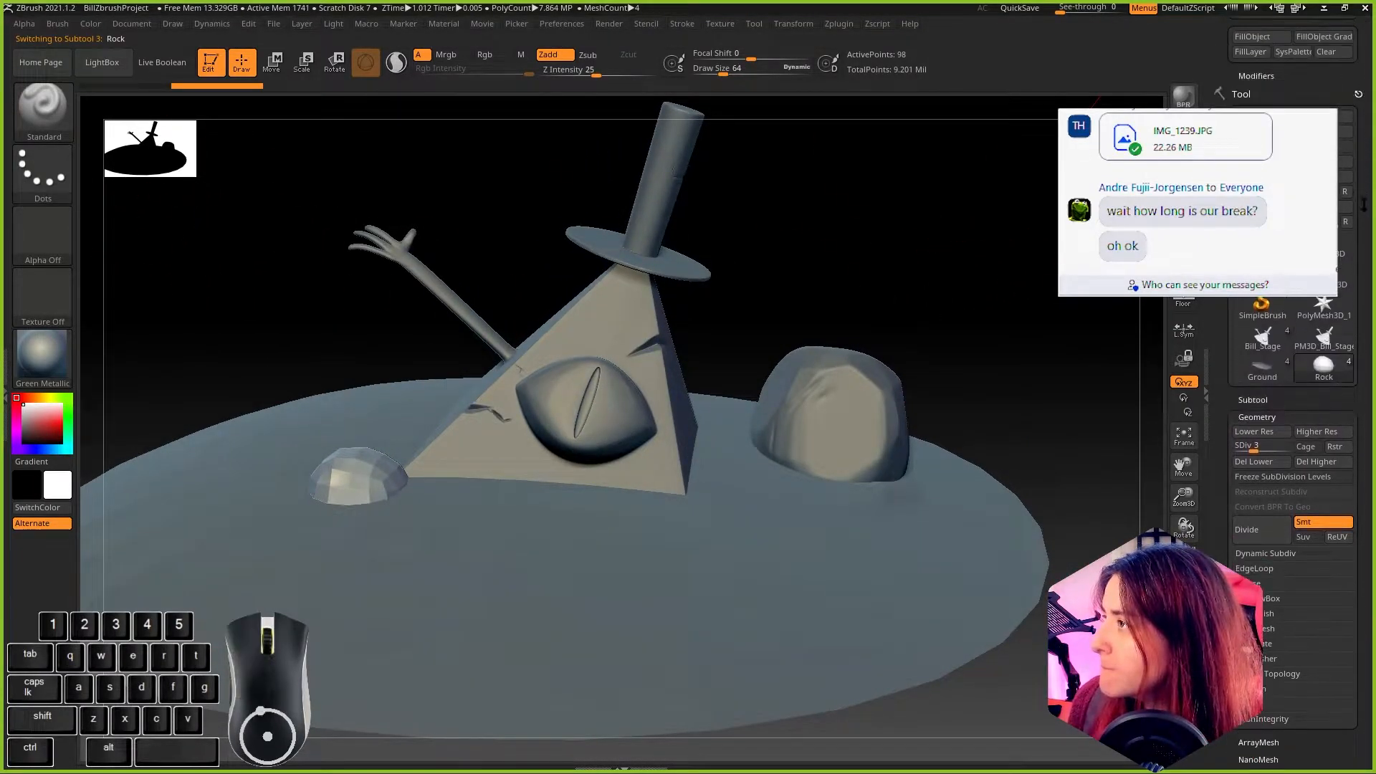
left_click(1342, 163)
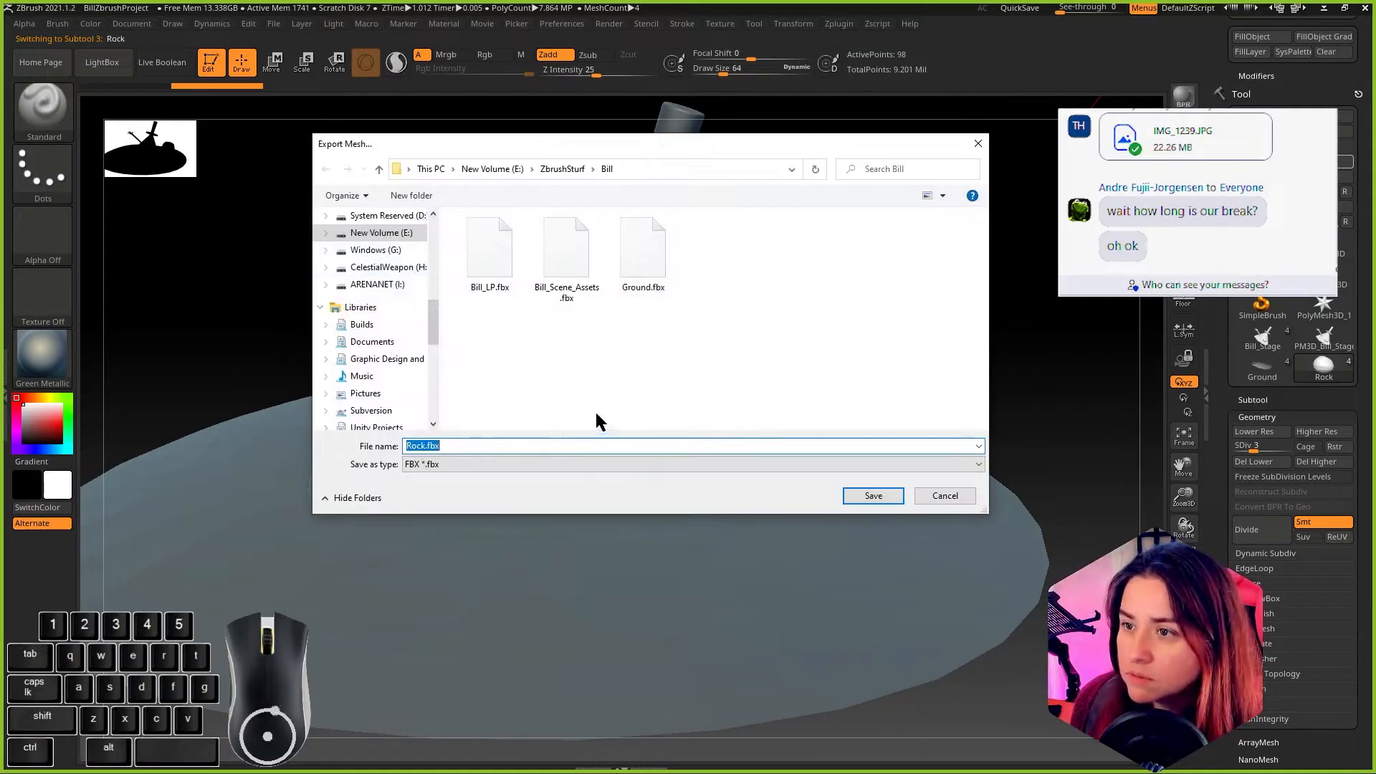
left_click(865, 490)
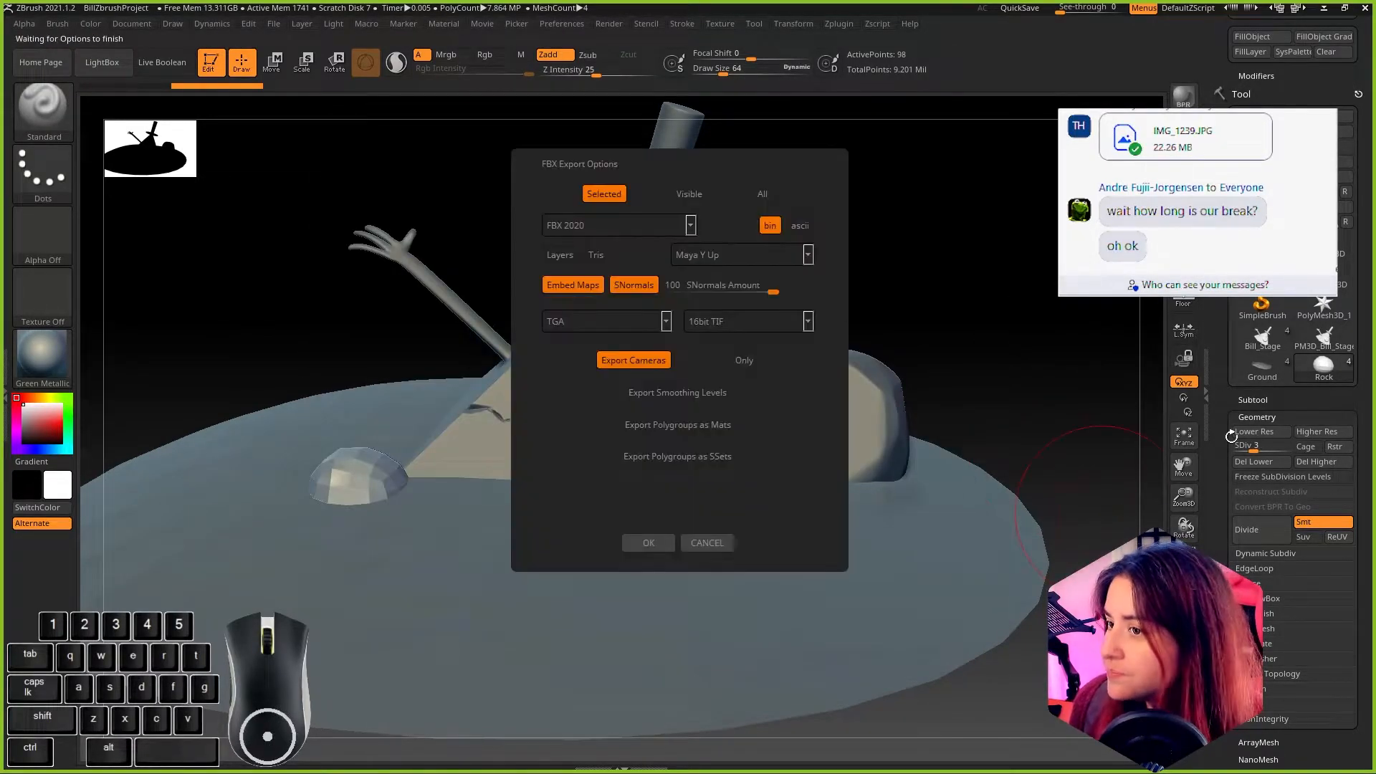
left_click(648, 544)
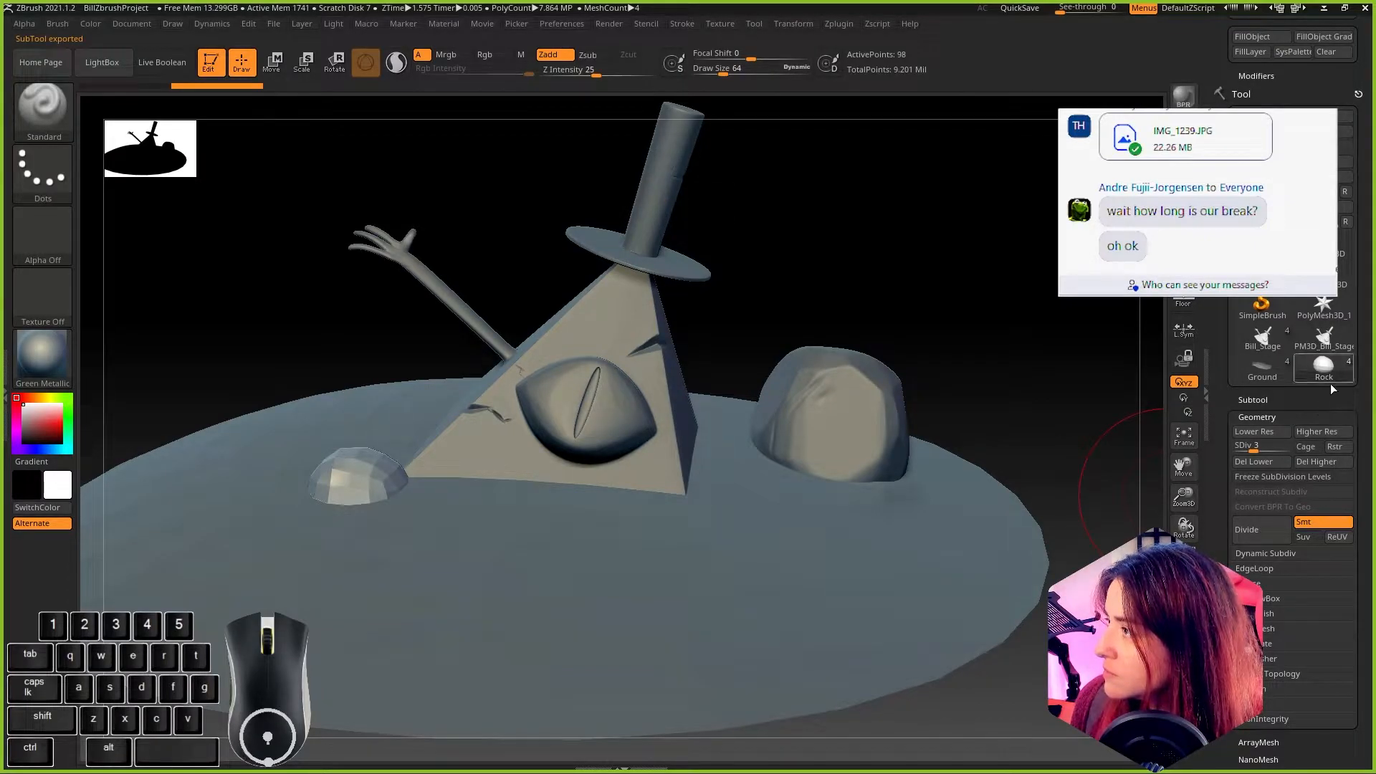
Step: Lower the Rock1 subtool's subdivision level to 4 and check its silhouette from another angle
left_click(1261, 402)
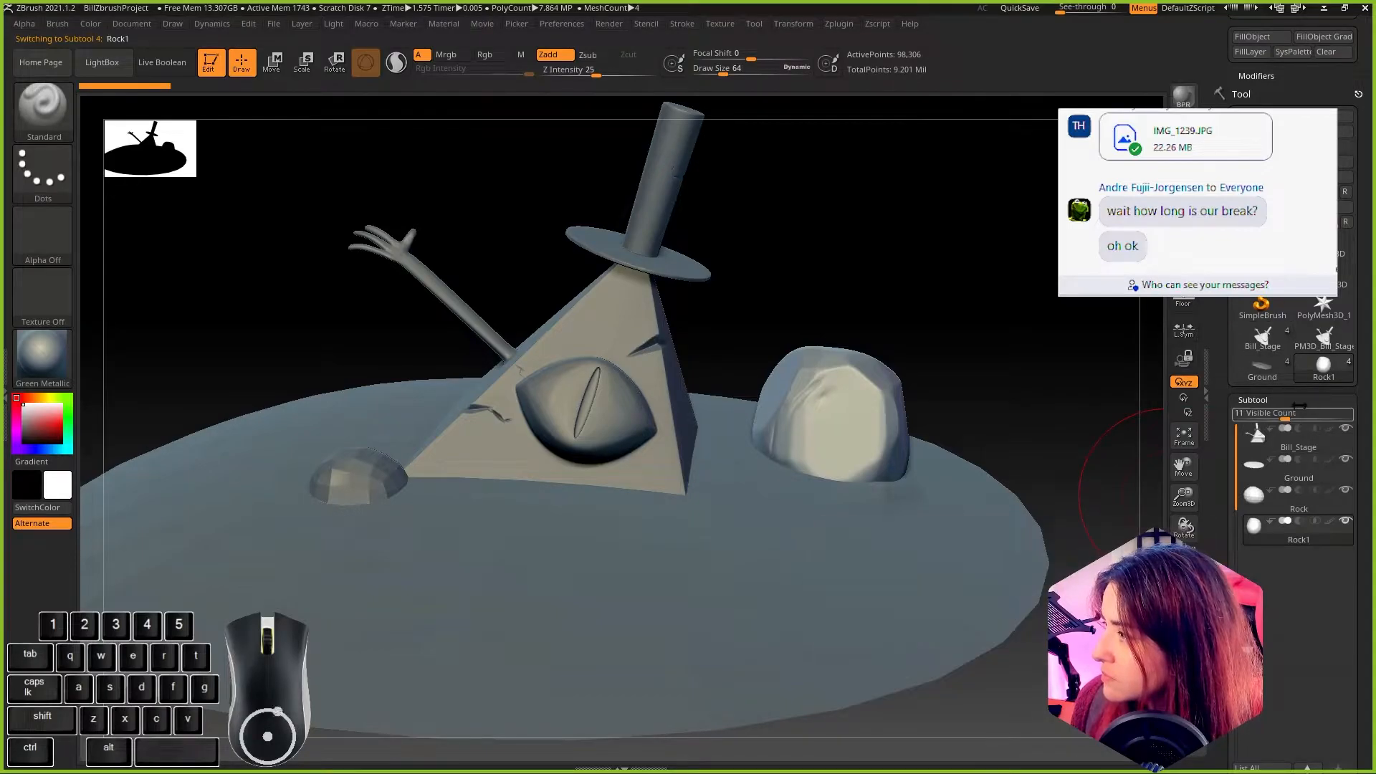
left_click(1255, 402)
left_click(1257, 418)
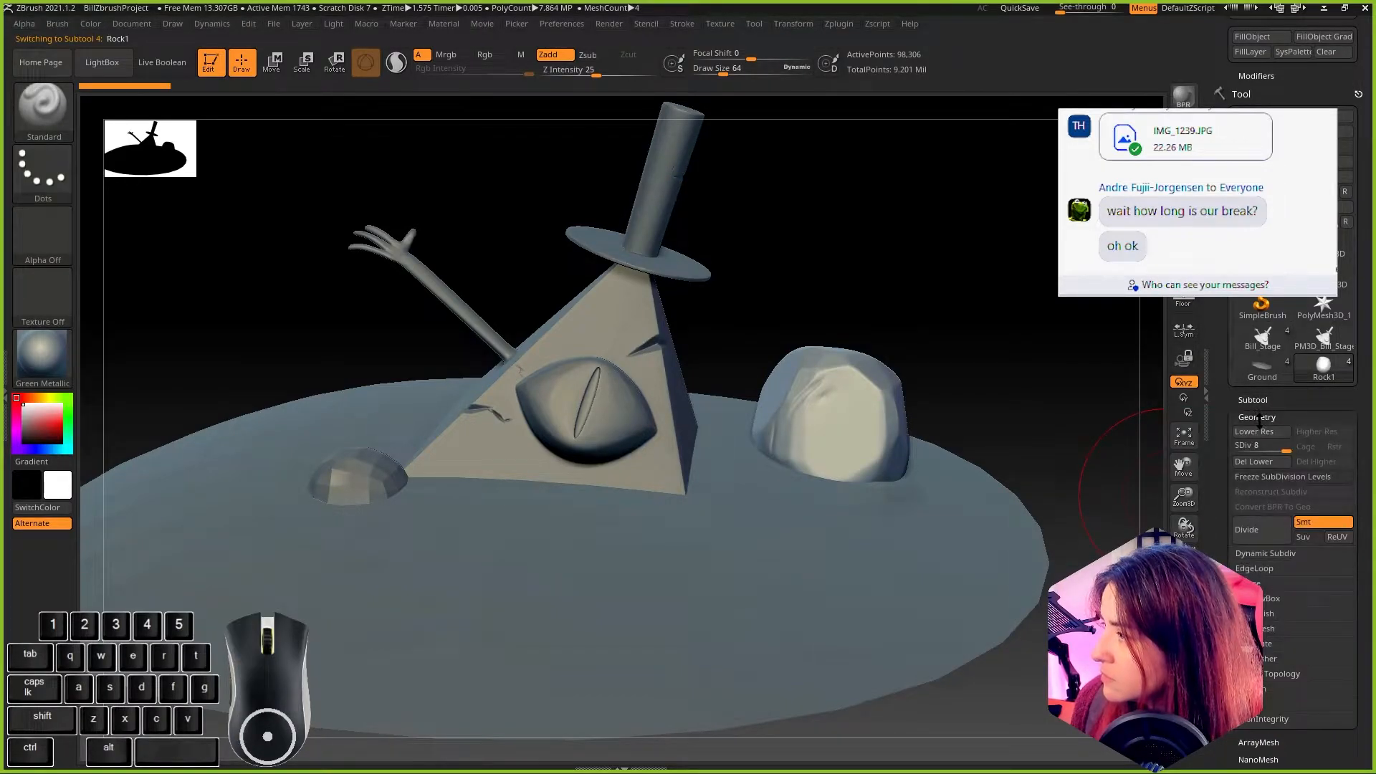
left_click(1259, 445)
left_click_drag(1248, 446, 1245, 445)
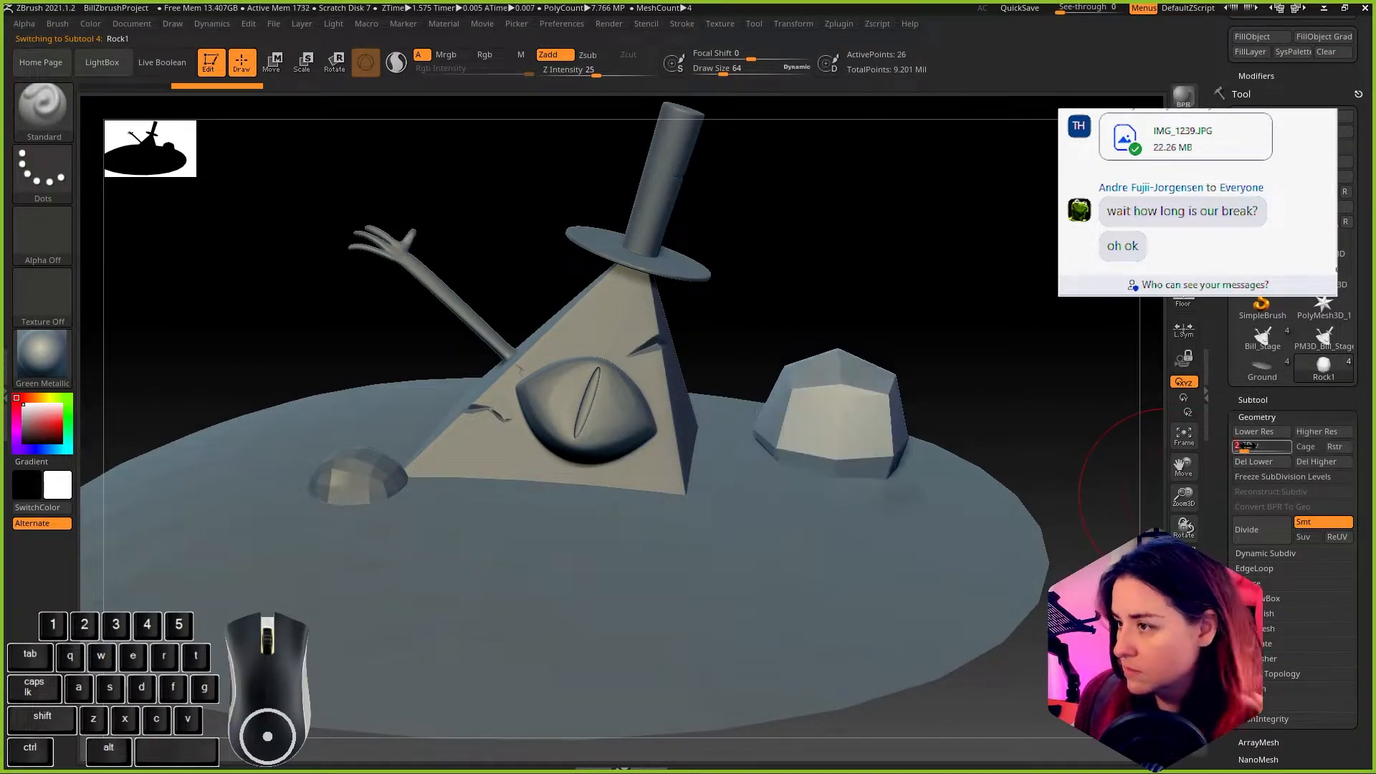
left_click(1250, 446)
left_click_drag(1026, 387, 1075, 393)
left_click(1254, 445)
left_click_drag(1044, 328, 1110, 308)
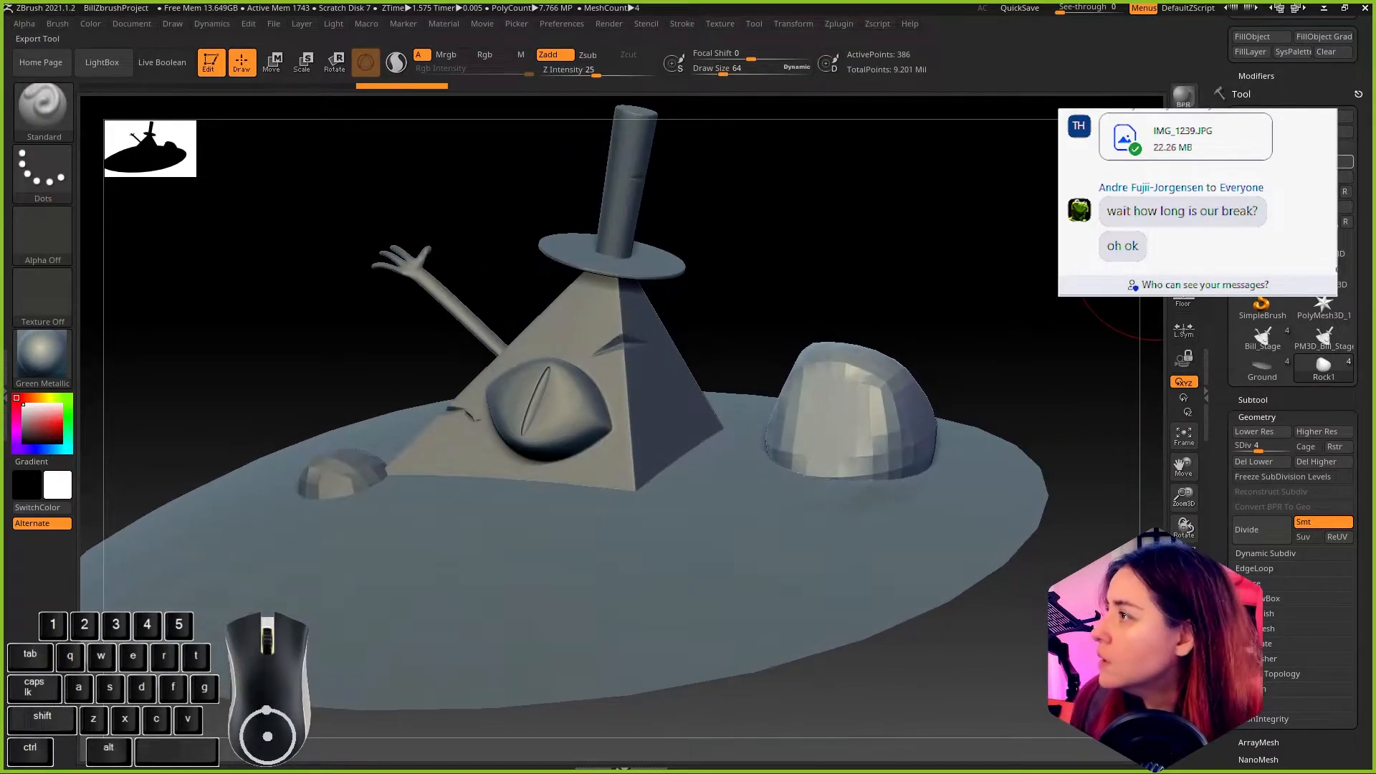
Step: Export the Rock1 subtool as Rock1.fbx into the Bill folder with the default FBX export options
left_click(1324, 162)
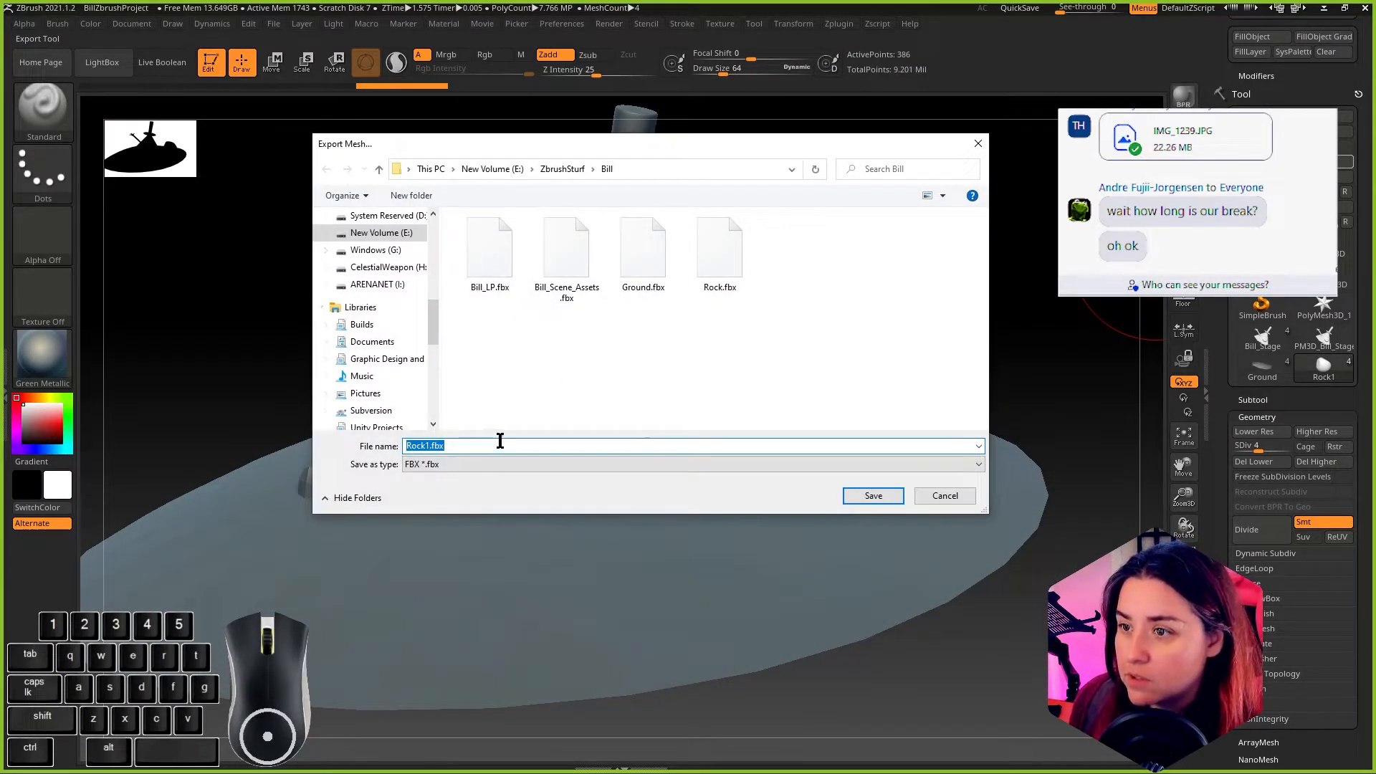
left_click(872, 496)
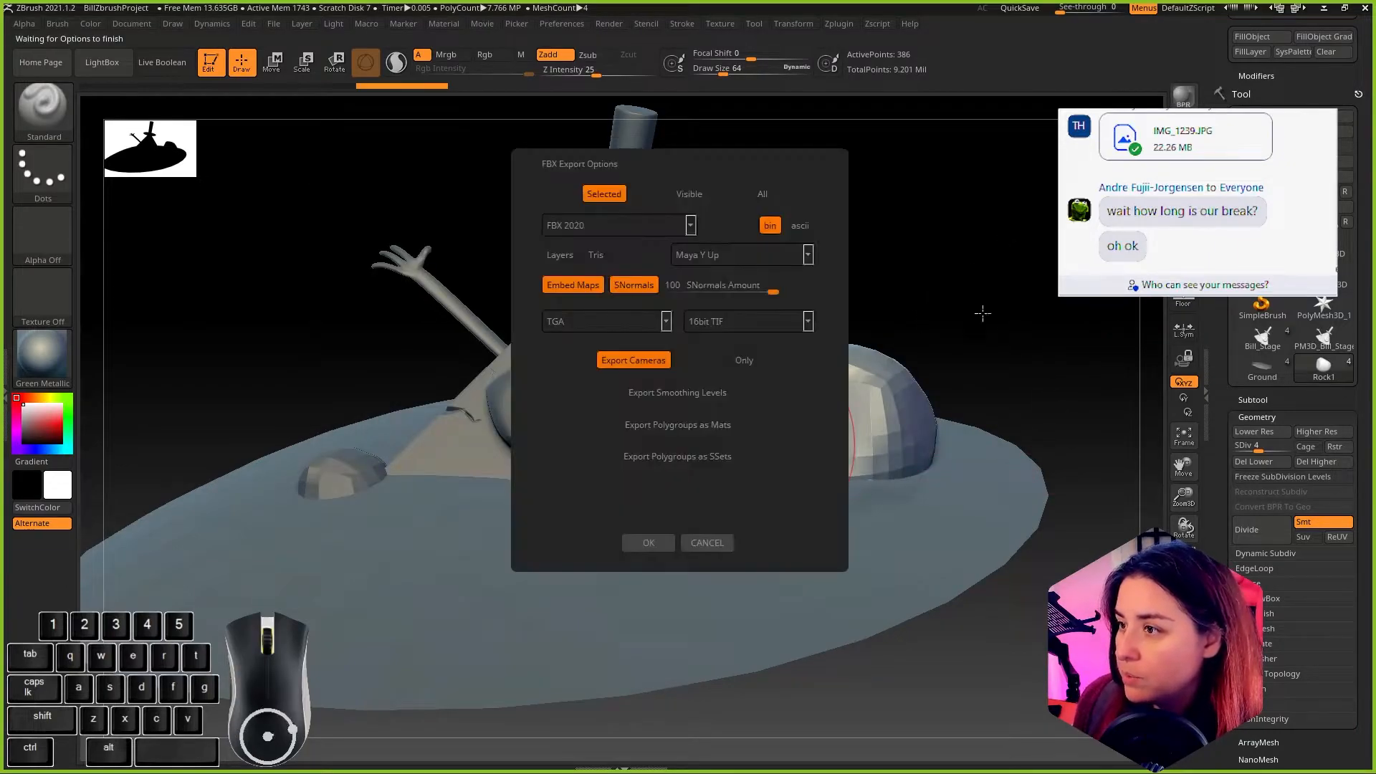
left_click(661, 549)
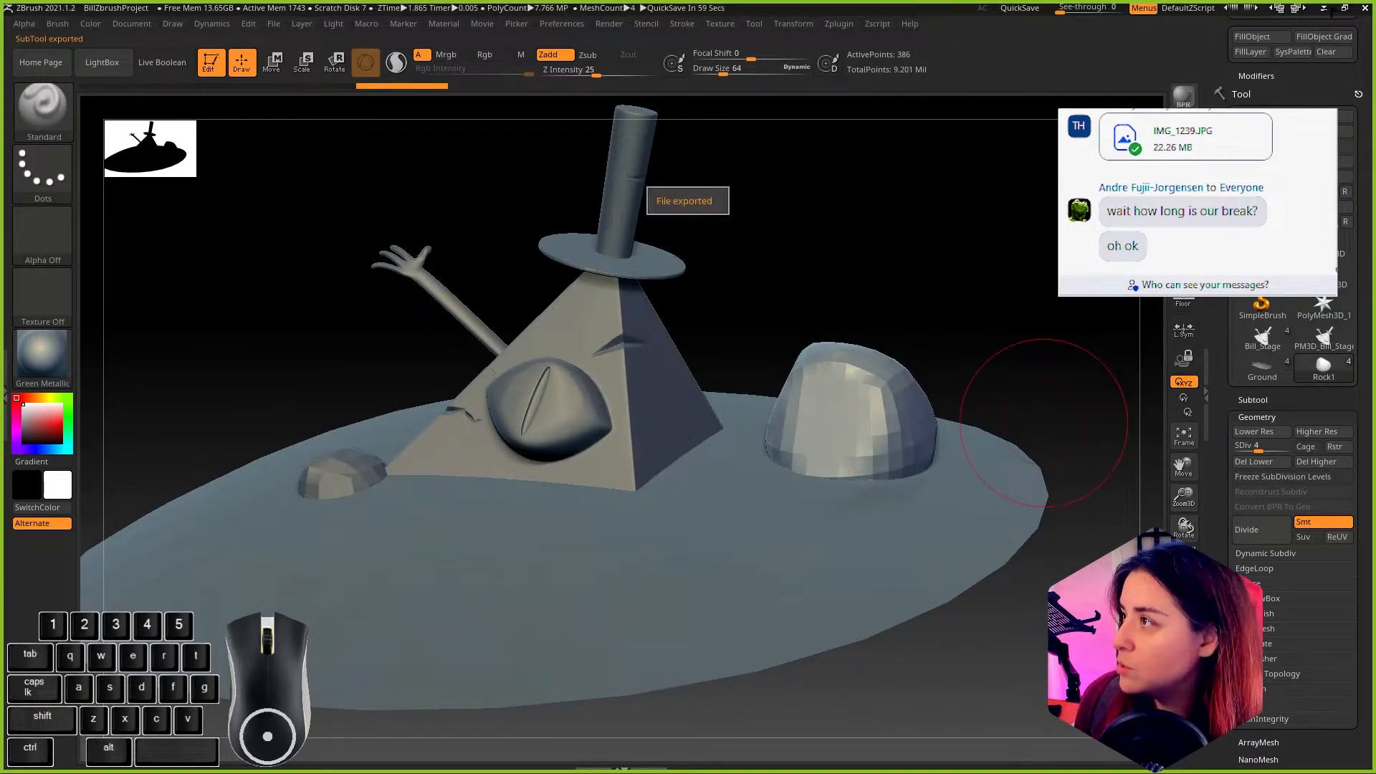
Step: Switch to Maya and inspect the low-poly Ground mesh beneath the Bill model
left_click_drag(829, 307, 842, 260)
left_click(1324, 9)
left_click_drag(861, 351, 758, 364, "alt")
left_click(952, 541)
left_click_drag(952, 542, 867, 523, "alt")
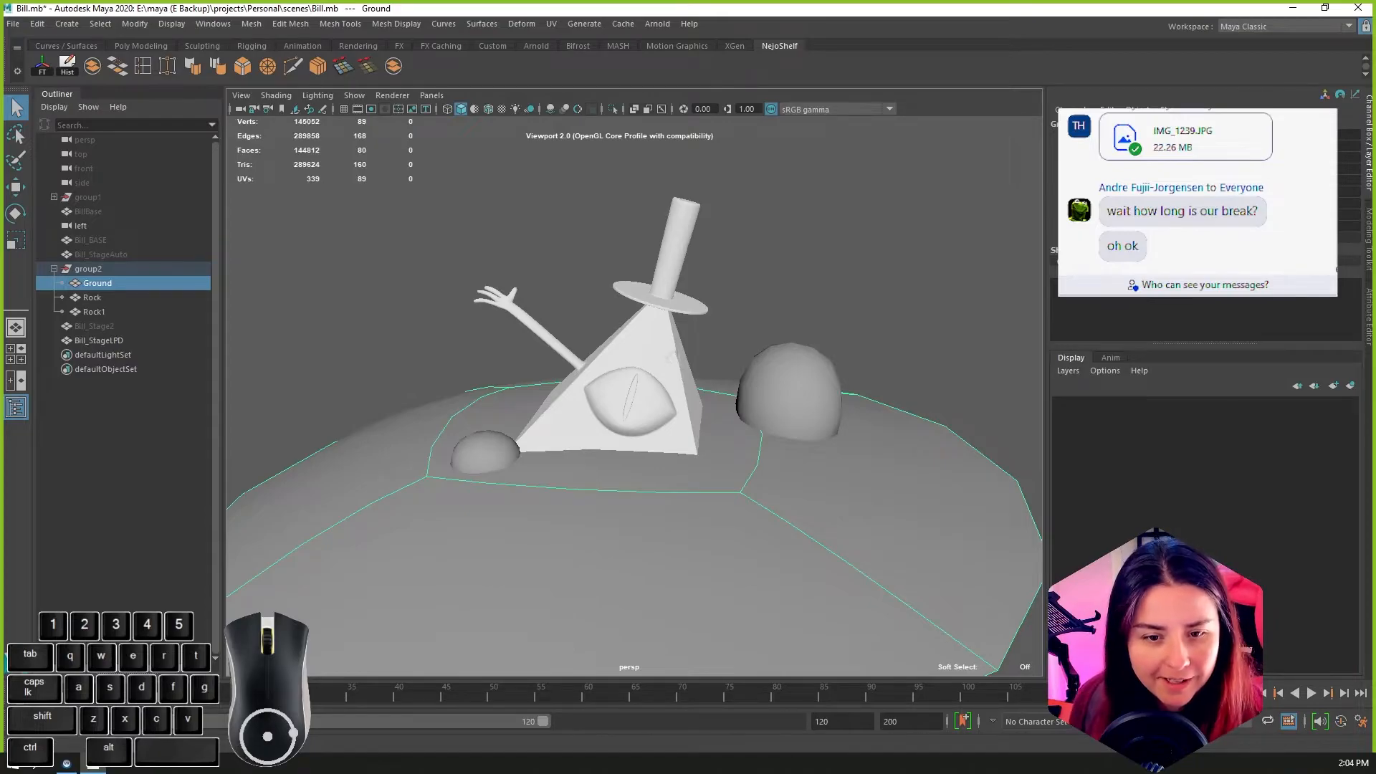
Step: Return to ZBrush and raise the Rock1 subtool back to its highest subdivision level, 8
left_click(94, 764)
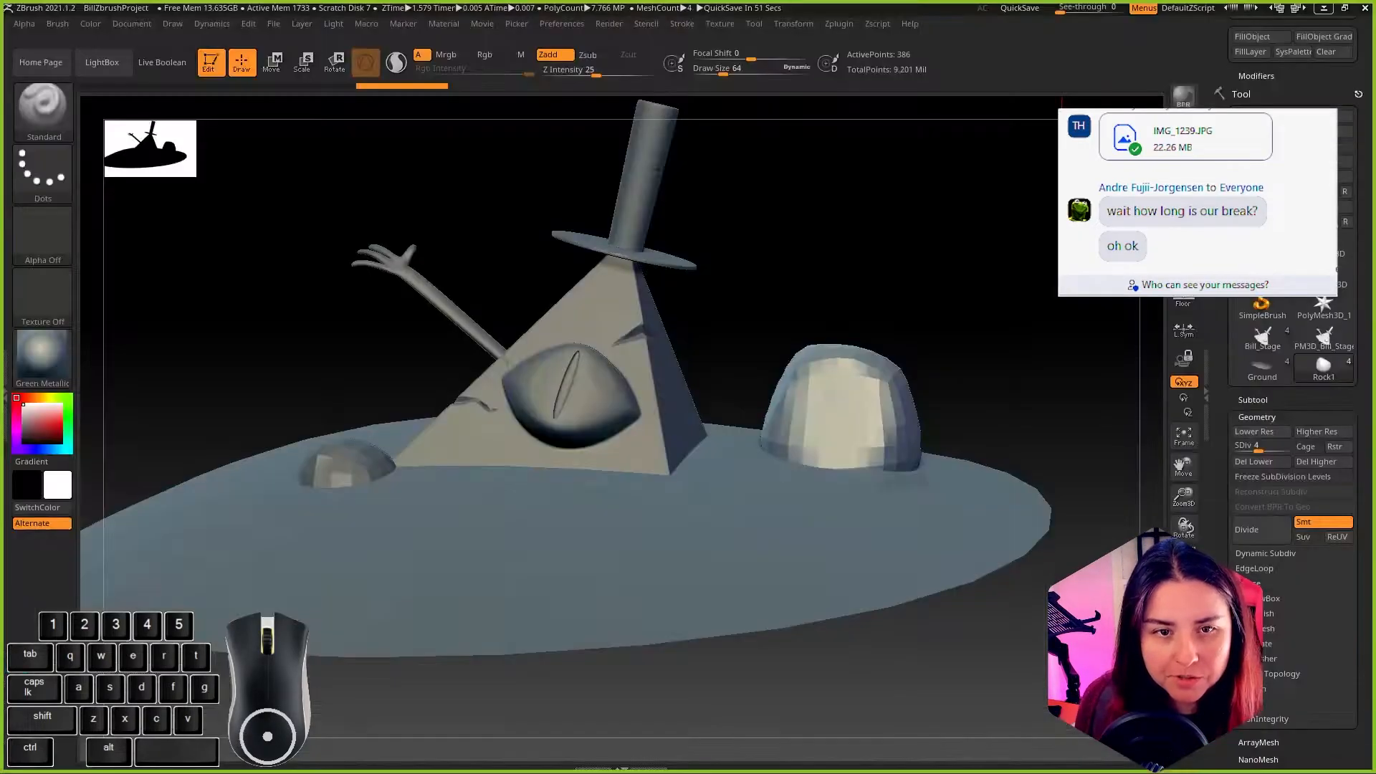
mouse_move(1013, 365)
left_mouse_down()
mouse_move(1023, 351)
mouse_move(1030, 372)
left_mouse_up()
left_click_drag(1258, 450, 1295, 449)
left_click(1253, 413)
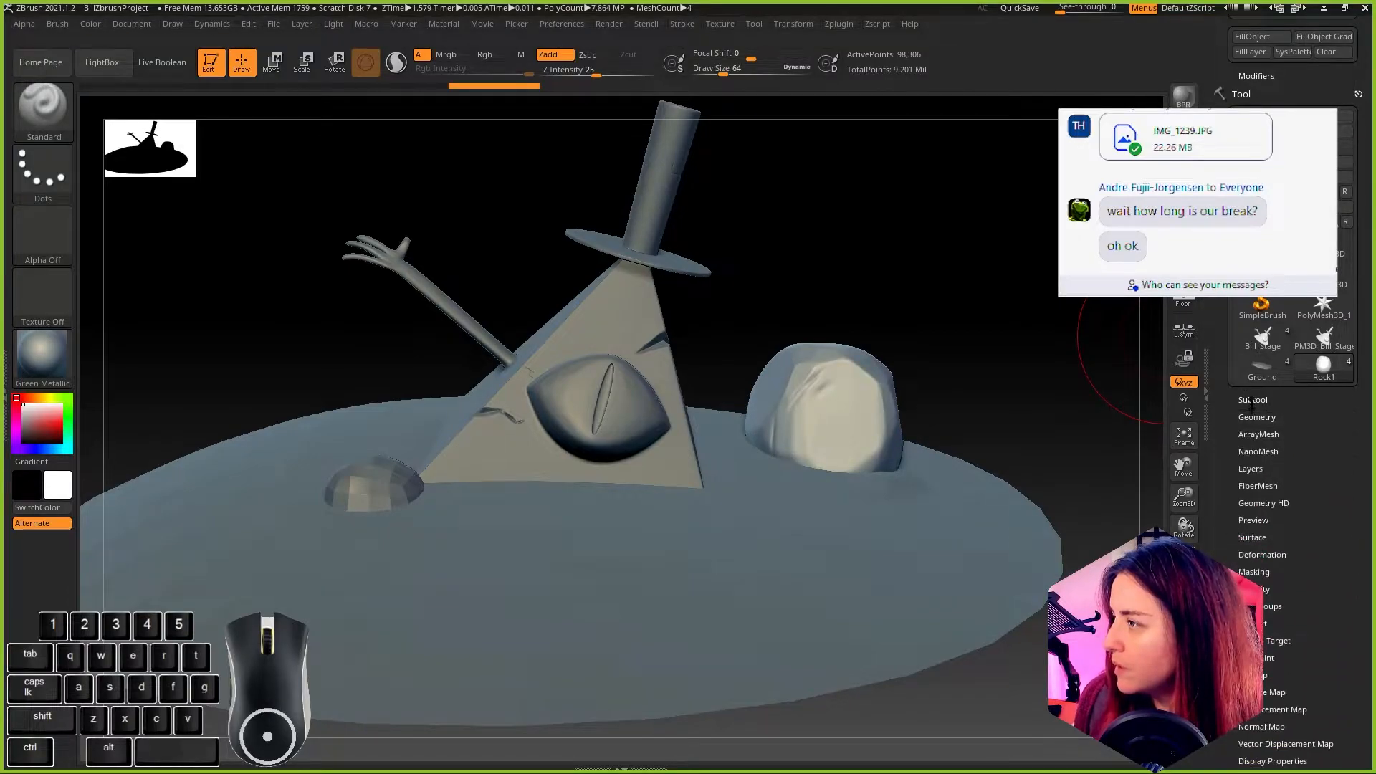
Step: Select the Rock subtool and set the subtool list's visible count to 24
left_click(1251, 399)
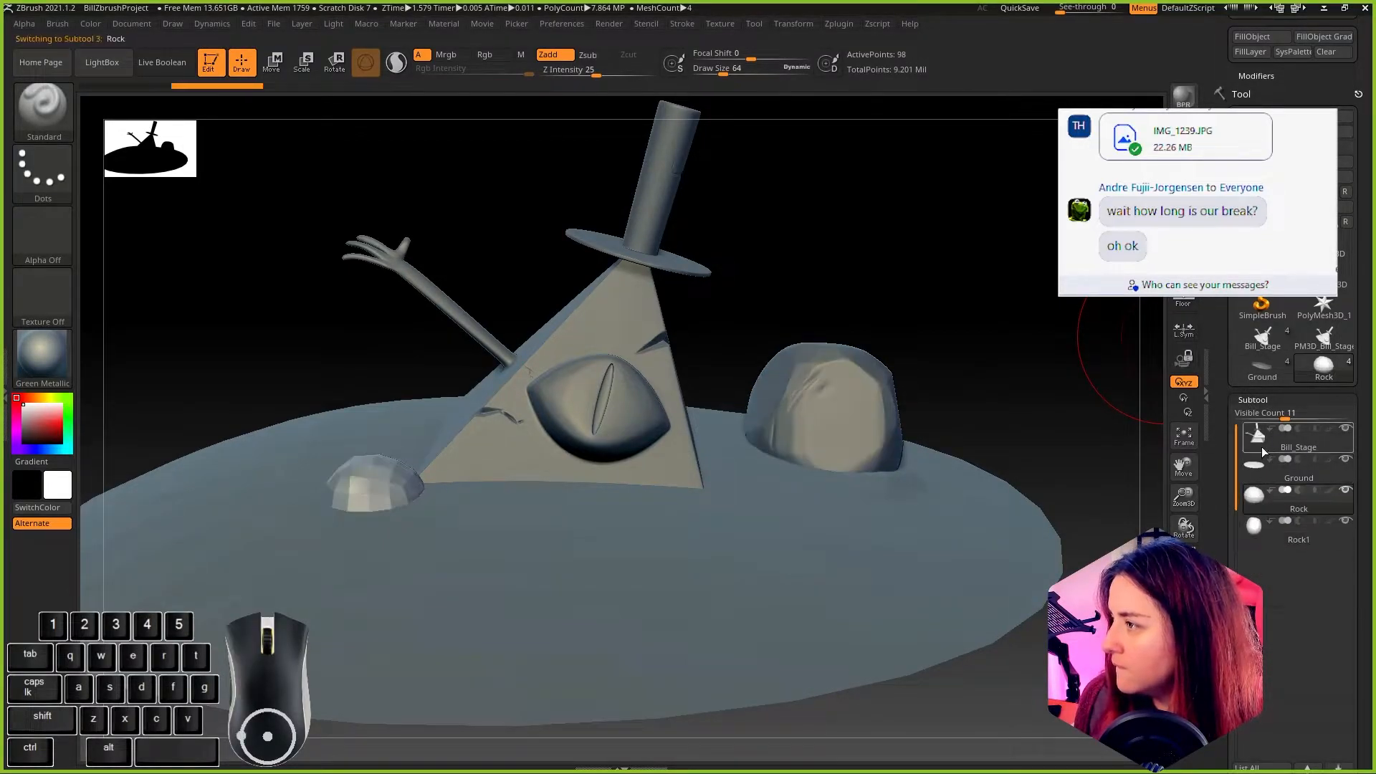
left_click(1291, 415)
left_click_drag(959, 296, 917, 291)
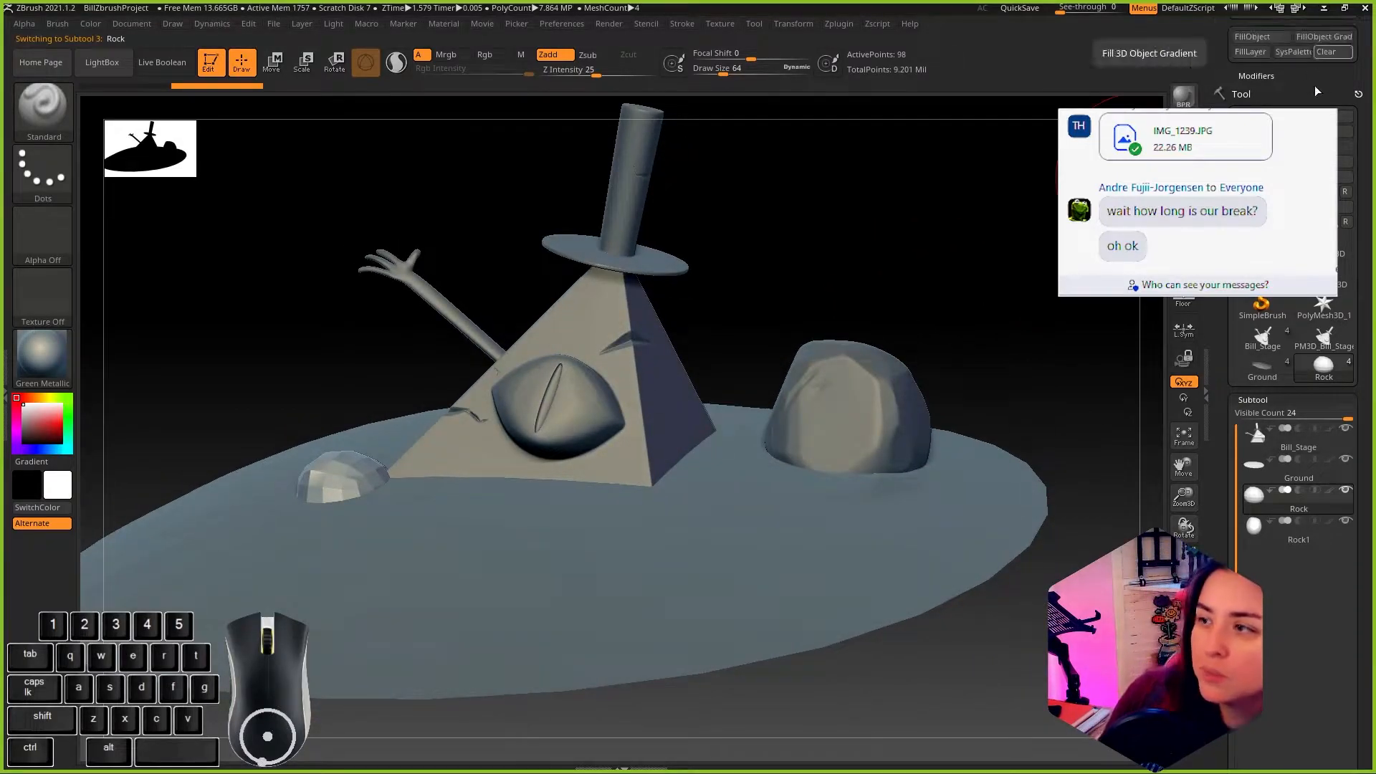
left_click(1269, 493)
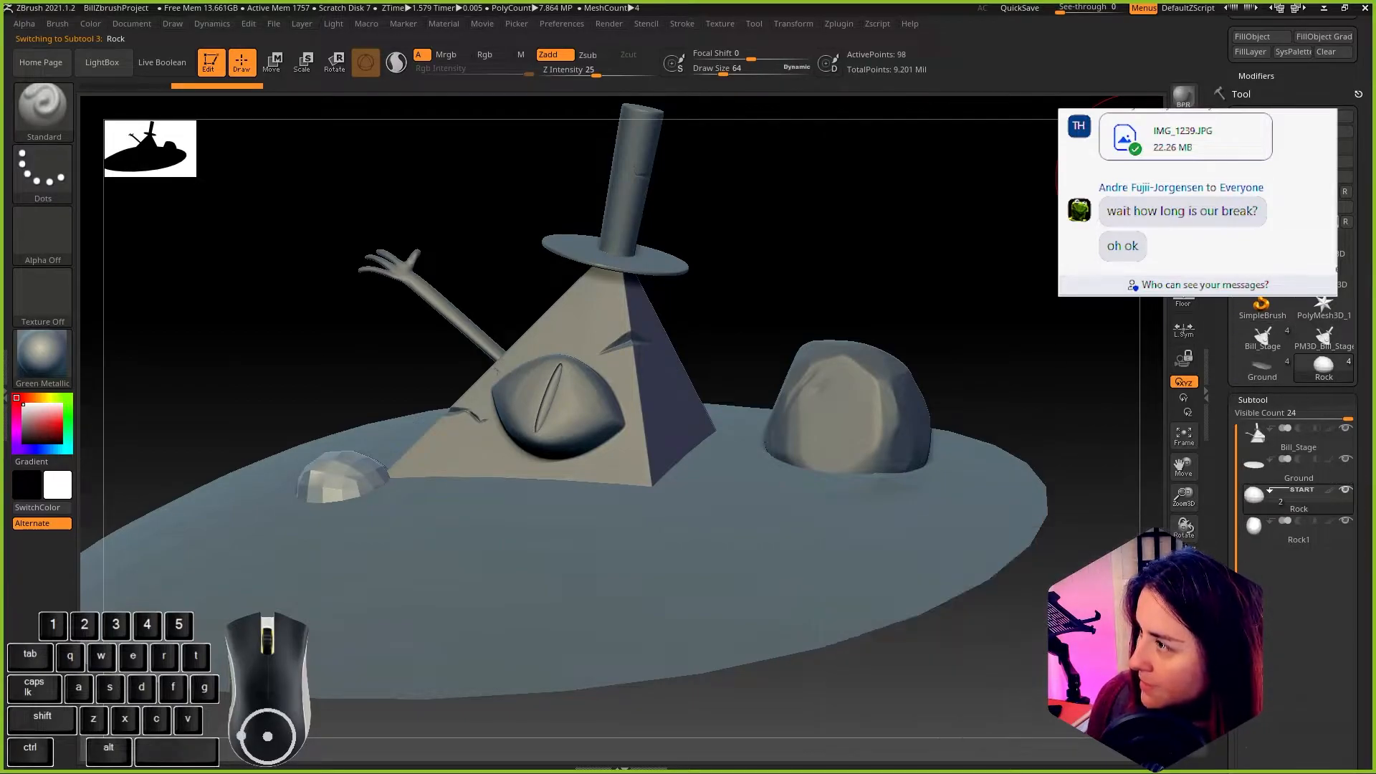
Step: Raise the Rock subtool back to its highest subdivision level
left_click(1263, 400)
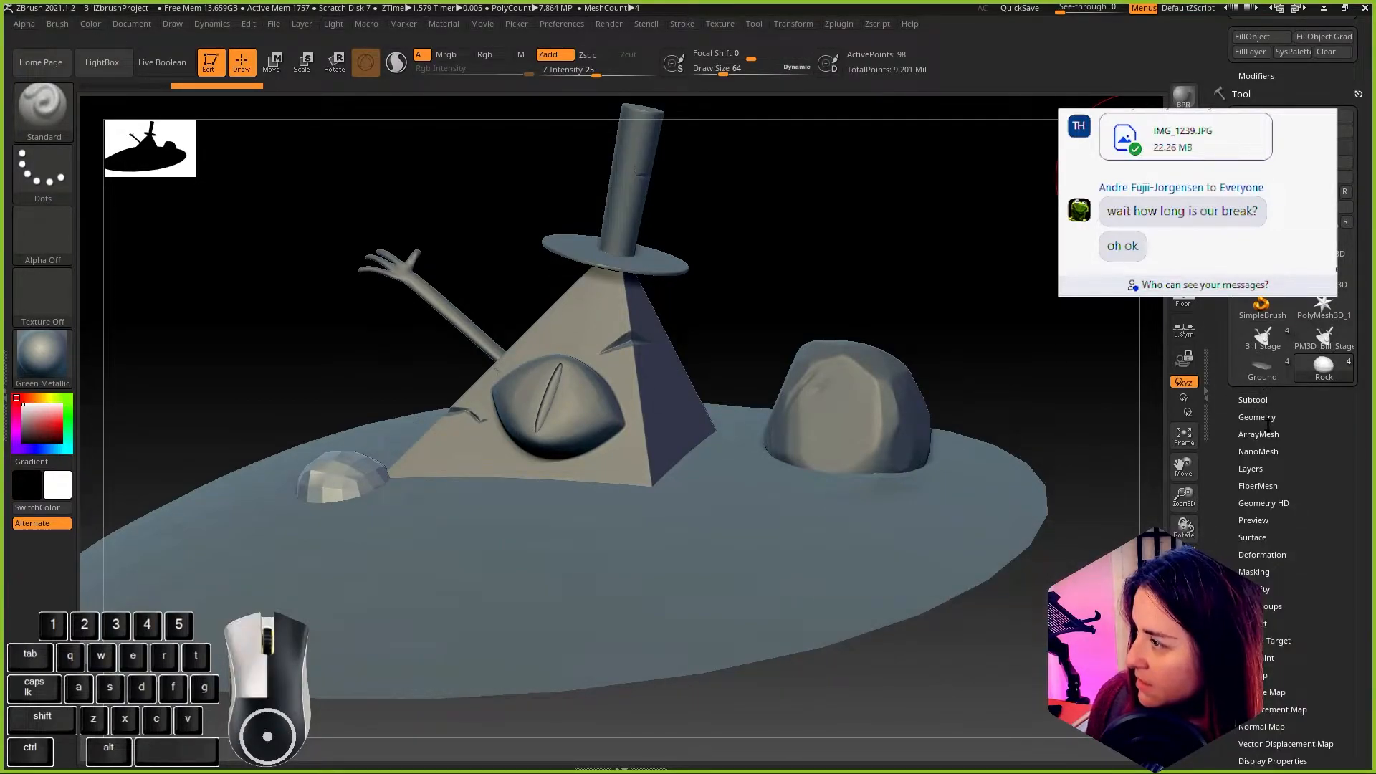
left_click(1259, 418)
left_click_drag(1259, 446, 1301, 447)
mouse_move(870, 275)
left_mouse_down()
mouse_move(905, 304)
mouse_move(868, 253)
left_mouse_up()
Step: Select the Ground subtool, raise its subdivision level to 10 and view the restored detail around the rocks
left_click(1253, 400)
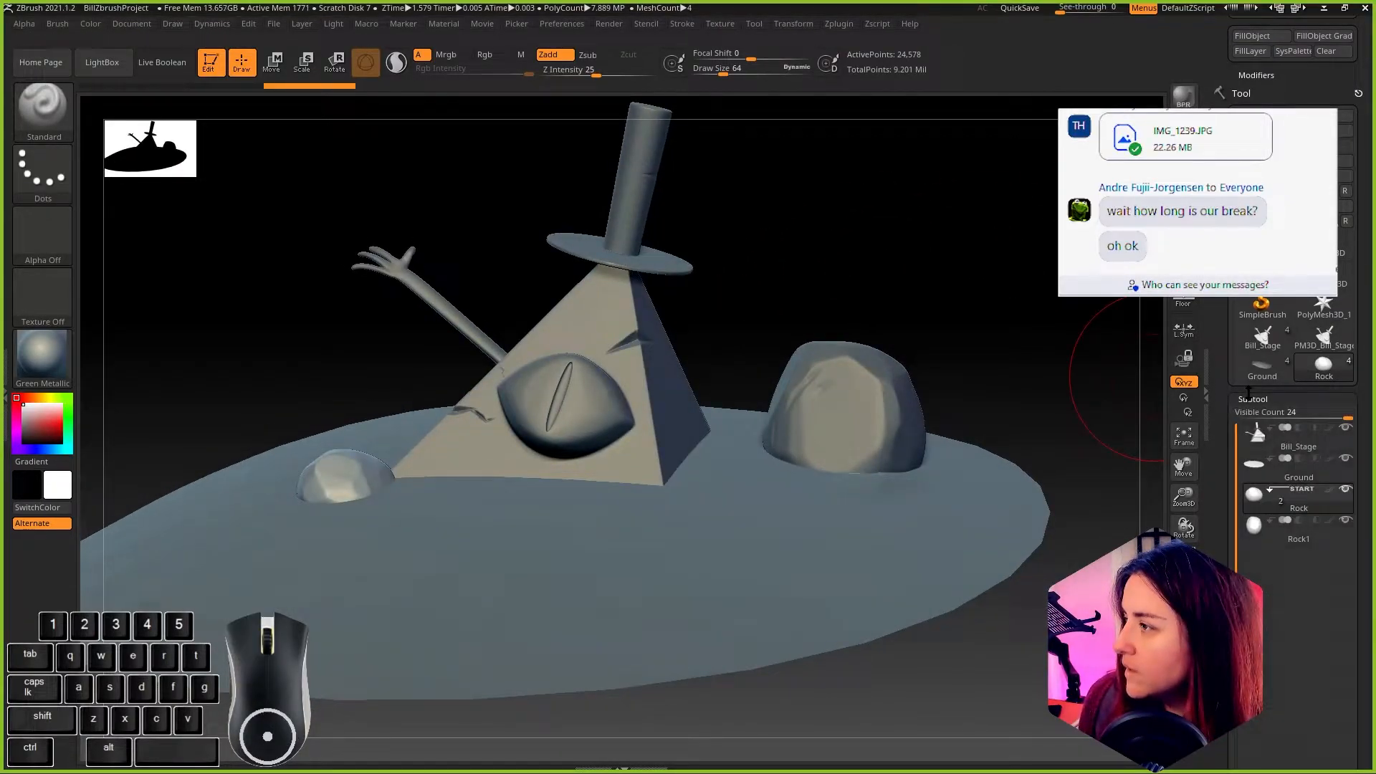
left_click(1254, 466)
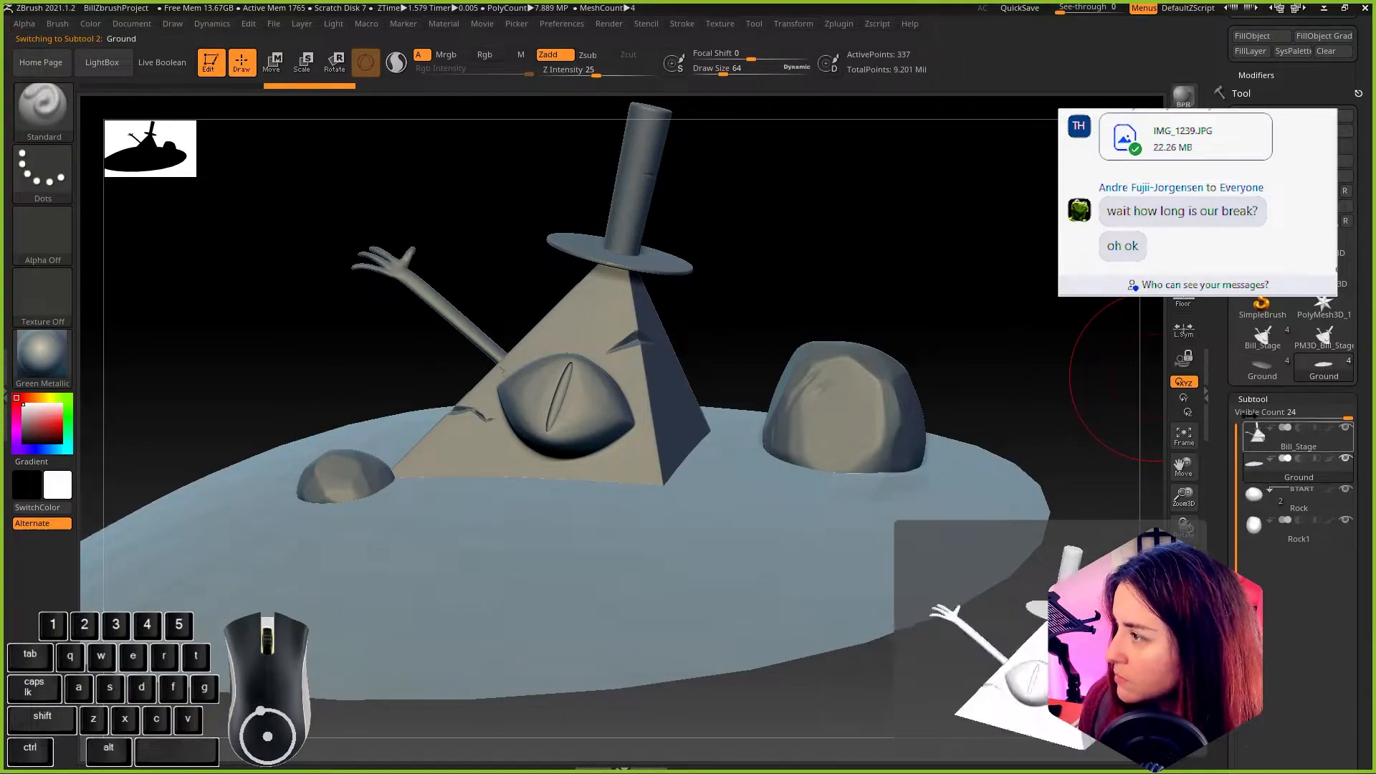
left_click(1256, 396)
left_click(1258, 416)
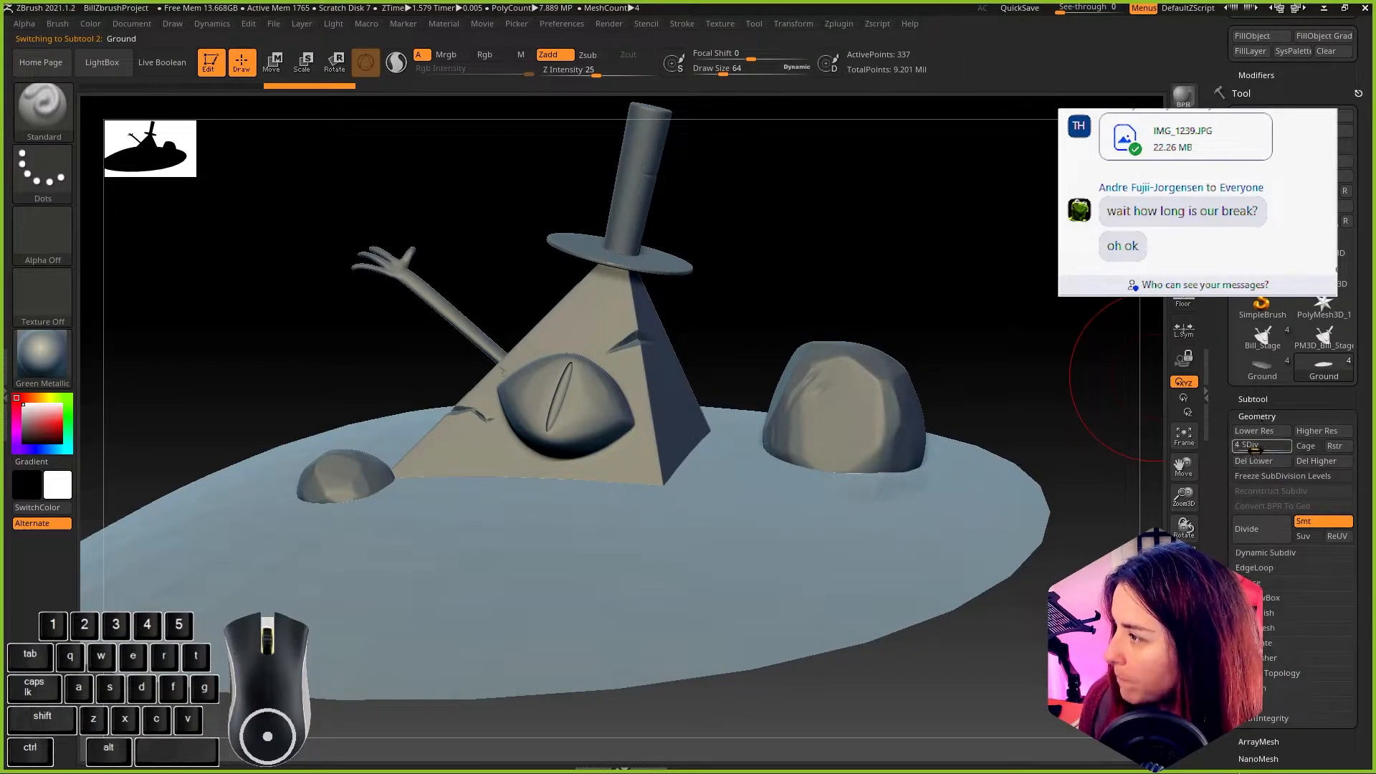
left_click_drag(1305, 445, 1309, 445)
left_click_drag(897, 341, 1045, 284)
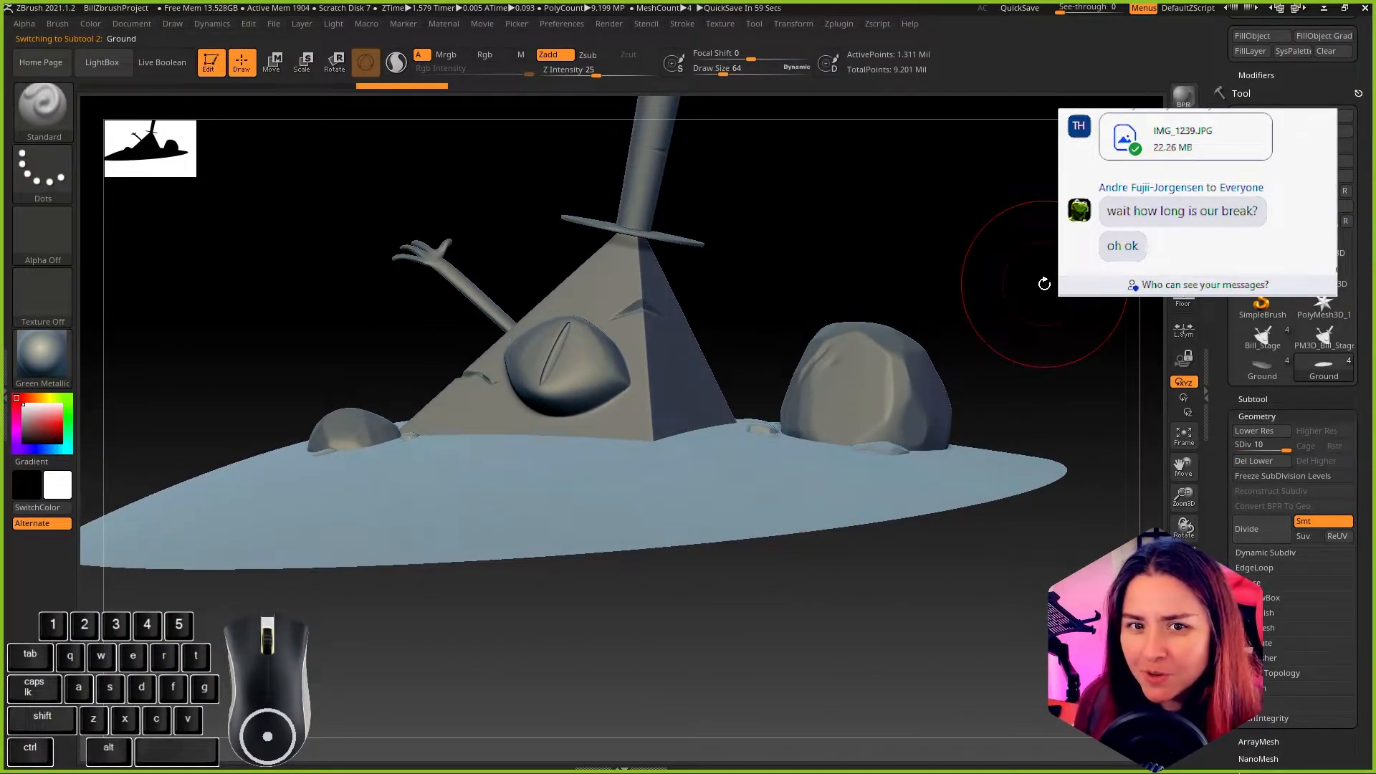
left_click_drag(1030, 294, 990, 375)
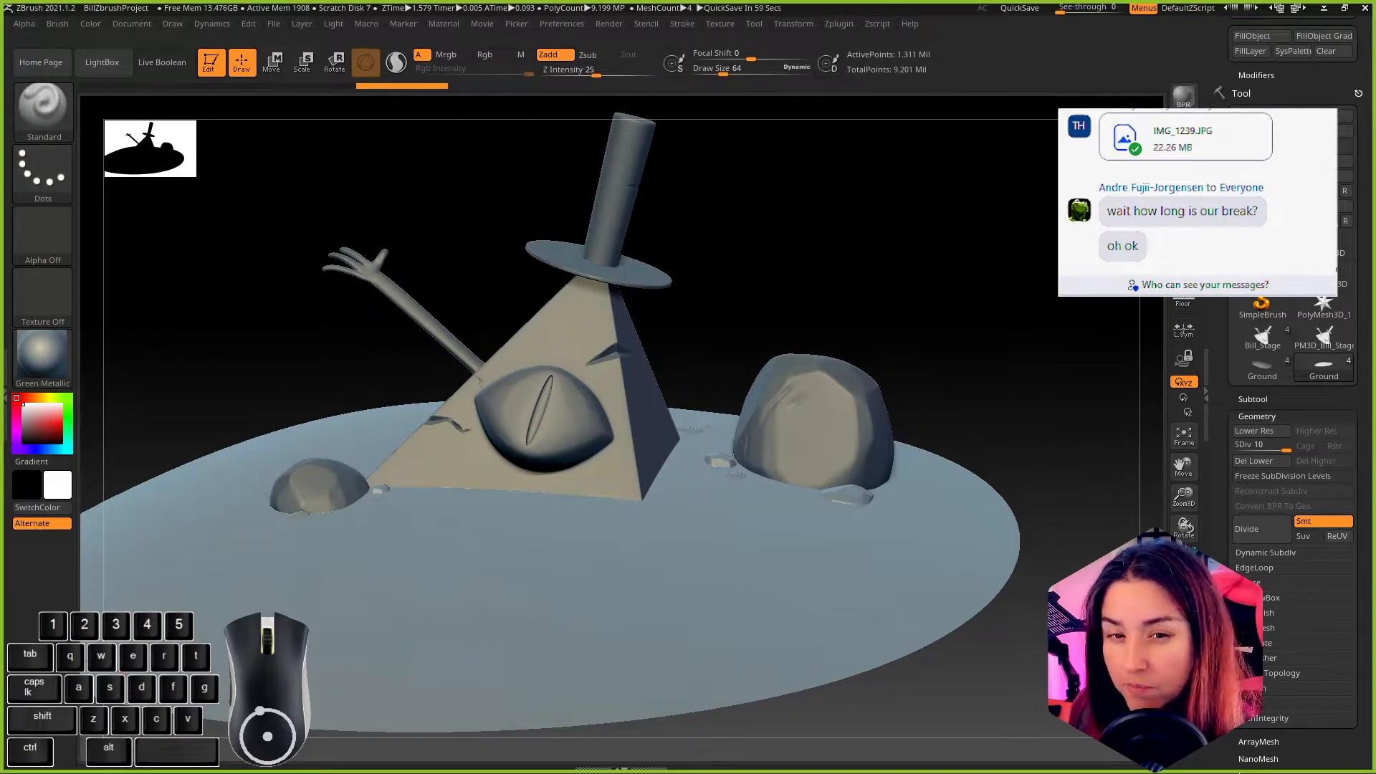
Step: Switch to Chrome, search Google for "orb cracks brush" and open the Orb Brush Pack page on ArtStation
left_click_drag(846, 773, 847, 0)
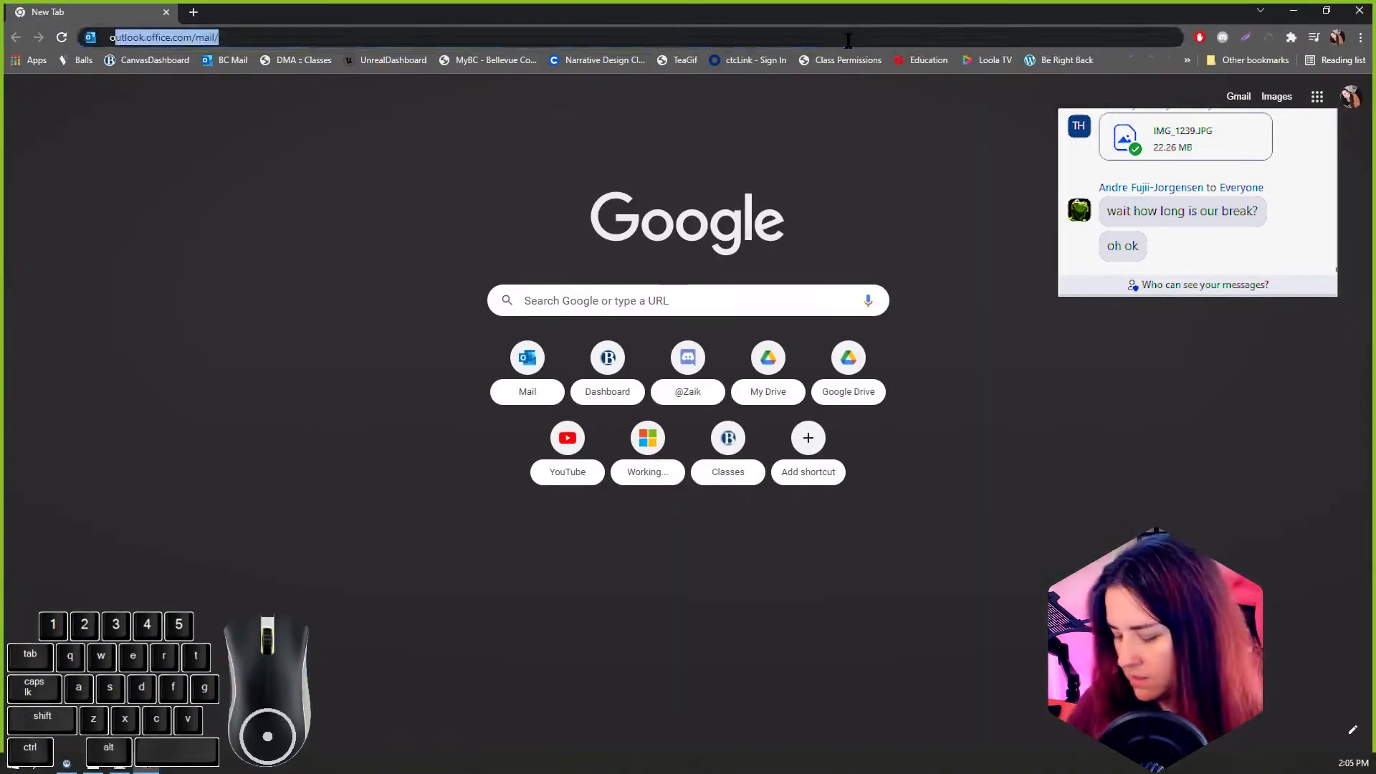
type("orb")
key("Down")
key("Down")
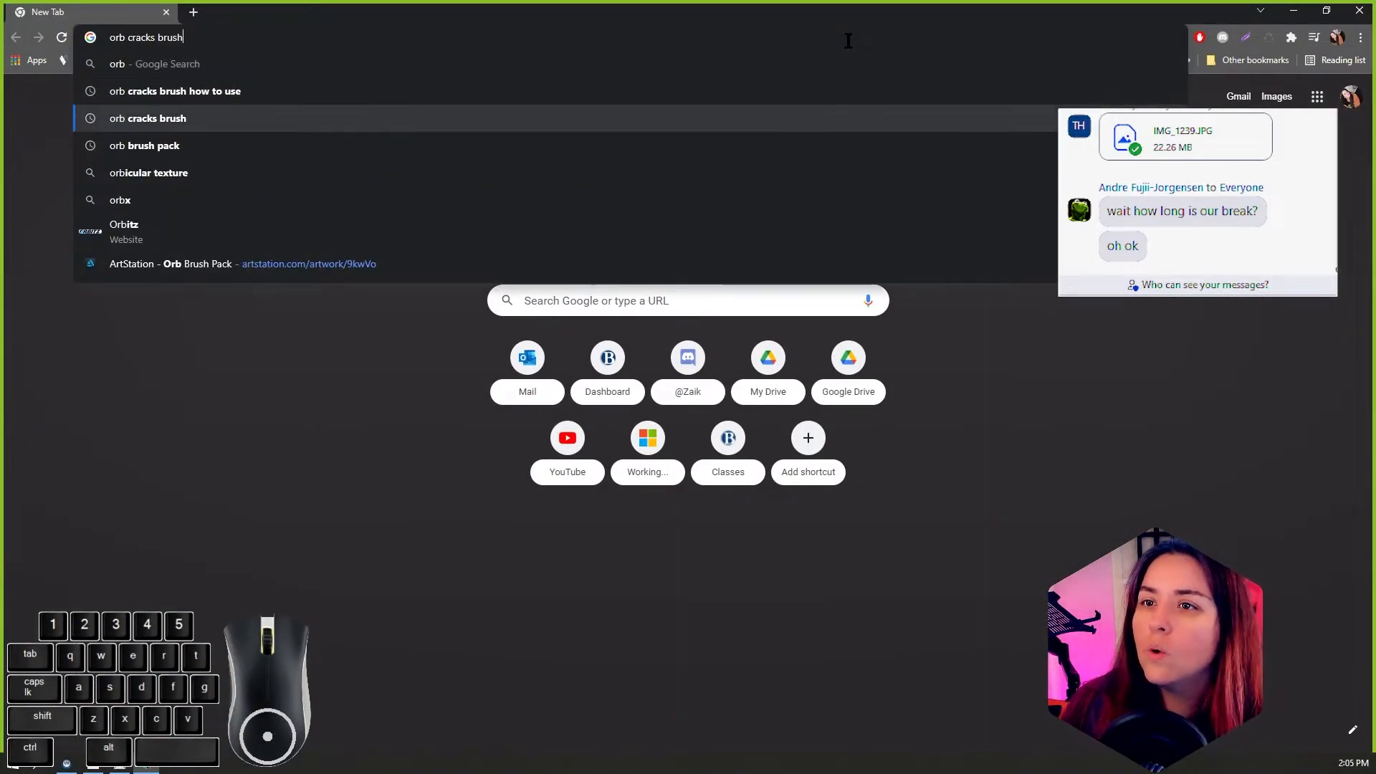
key("Return")
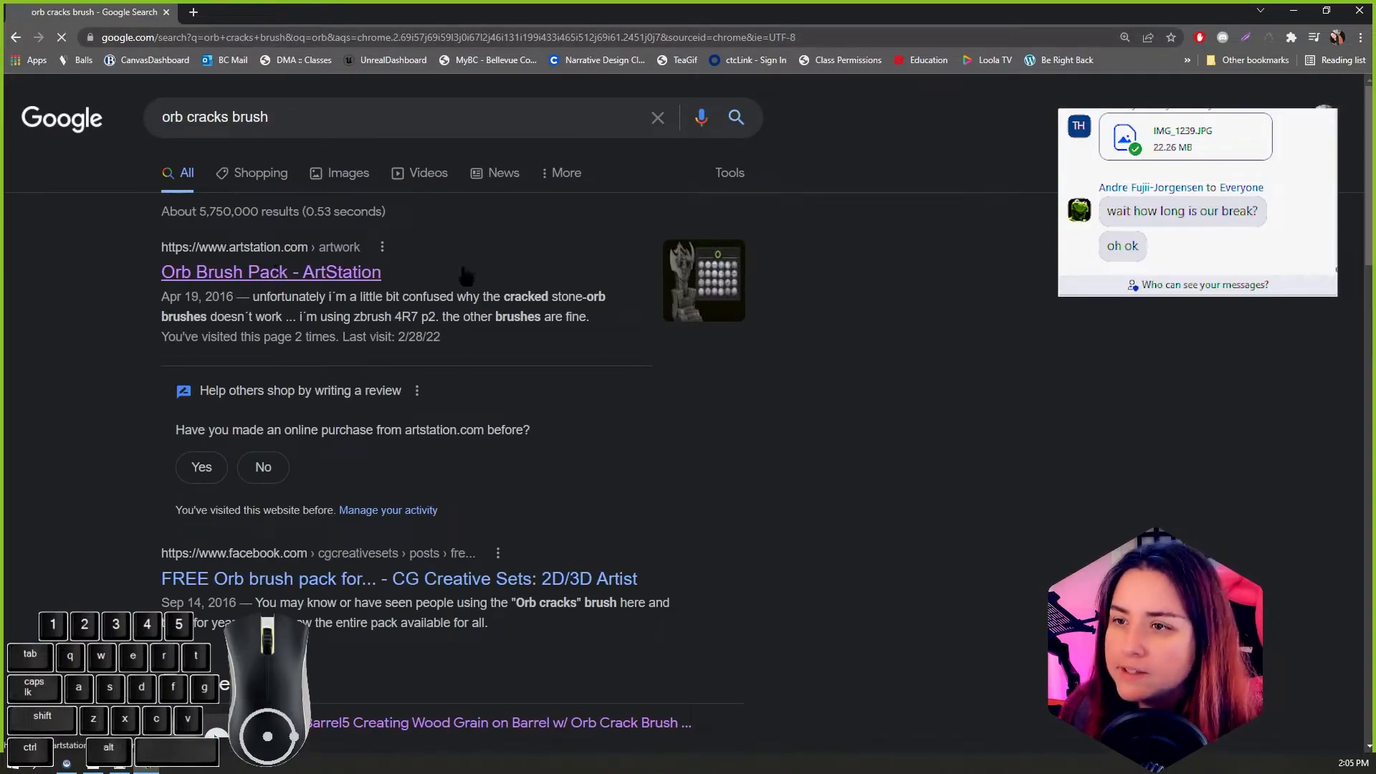
left_click(280, 271)
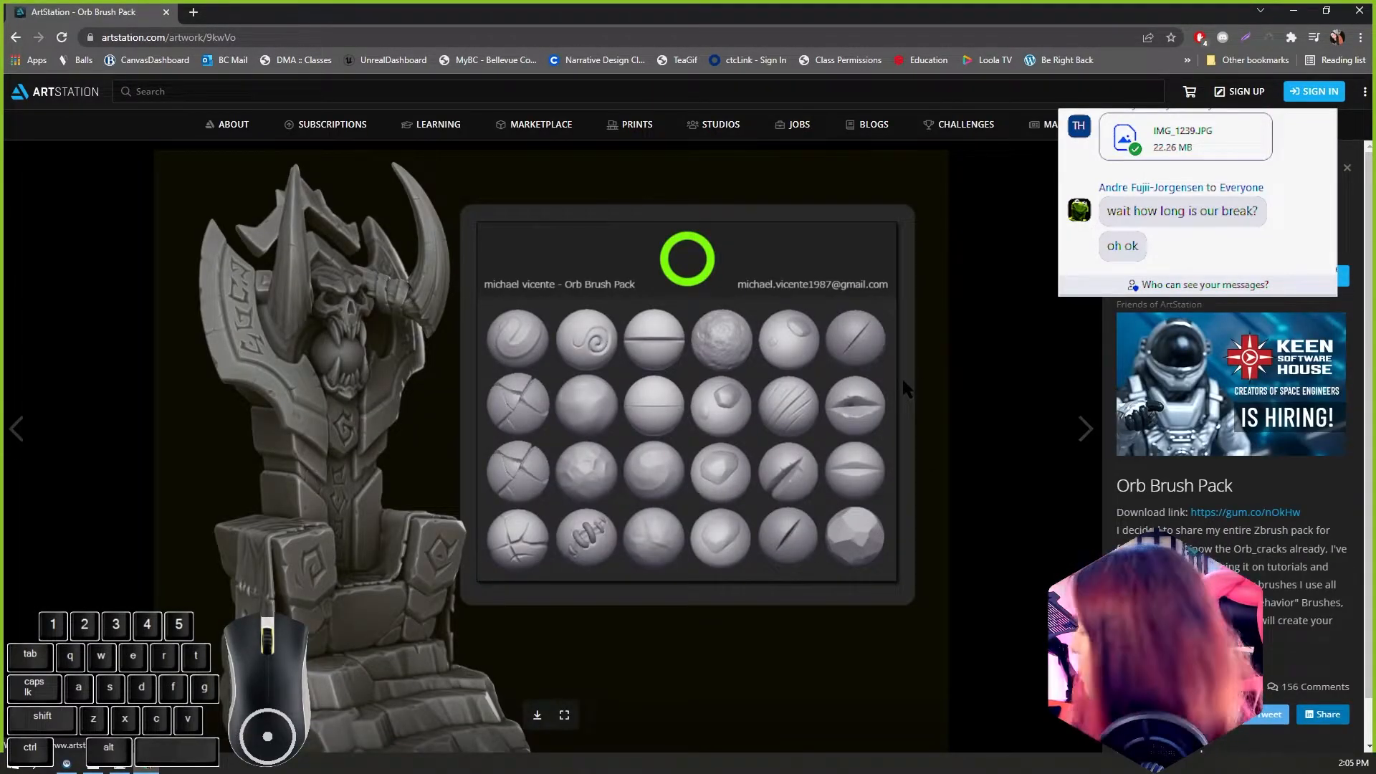
Step: Look over the Orb Brush Pack page and its artist's portfolio, then return to the brush pack
scroll(902, 379, "down", 1)
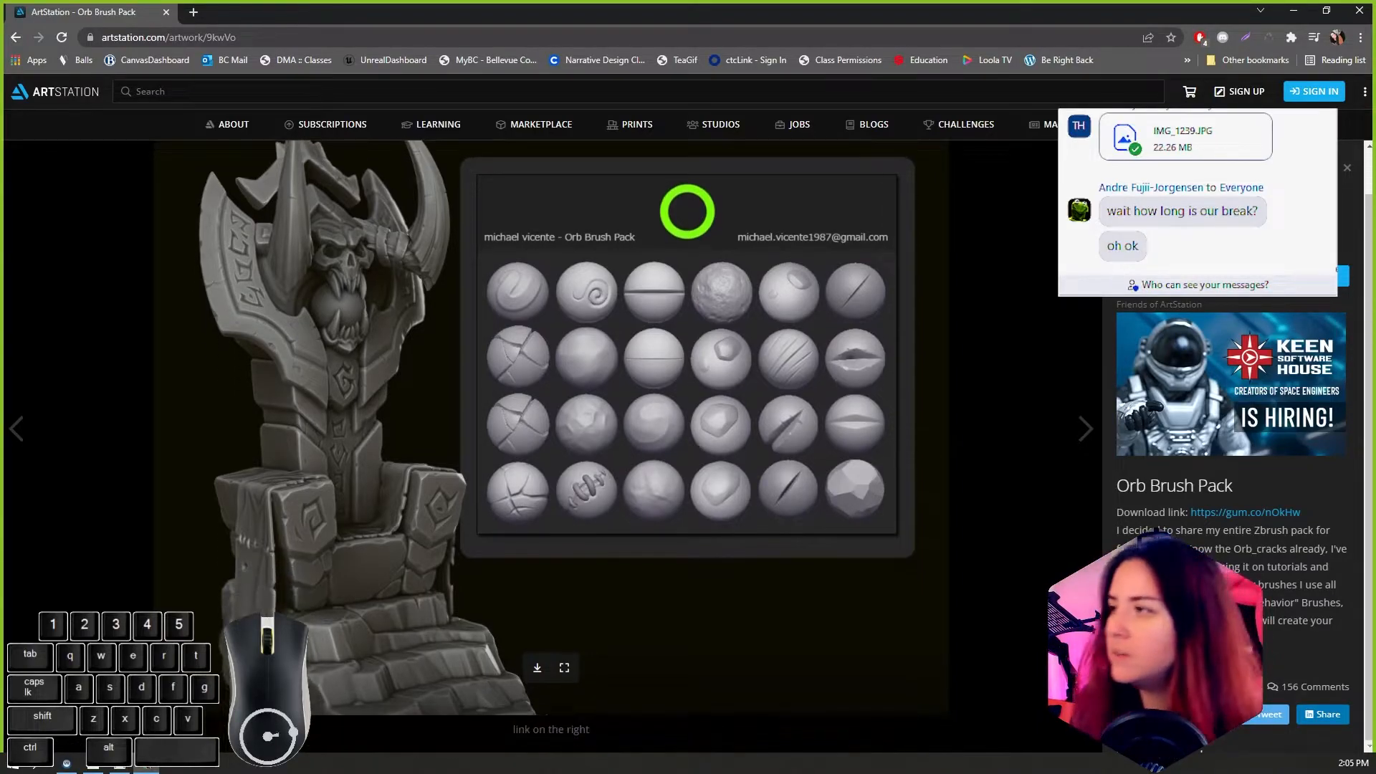
left_click(1347, 169)
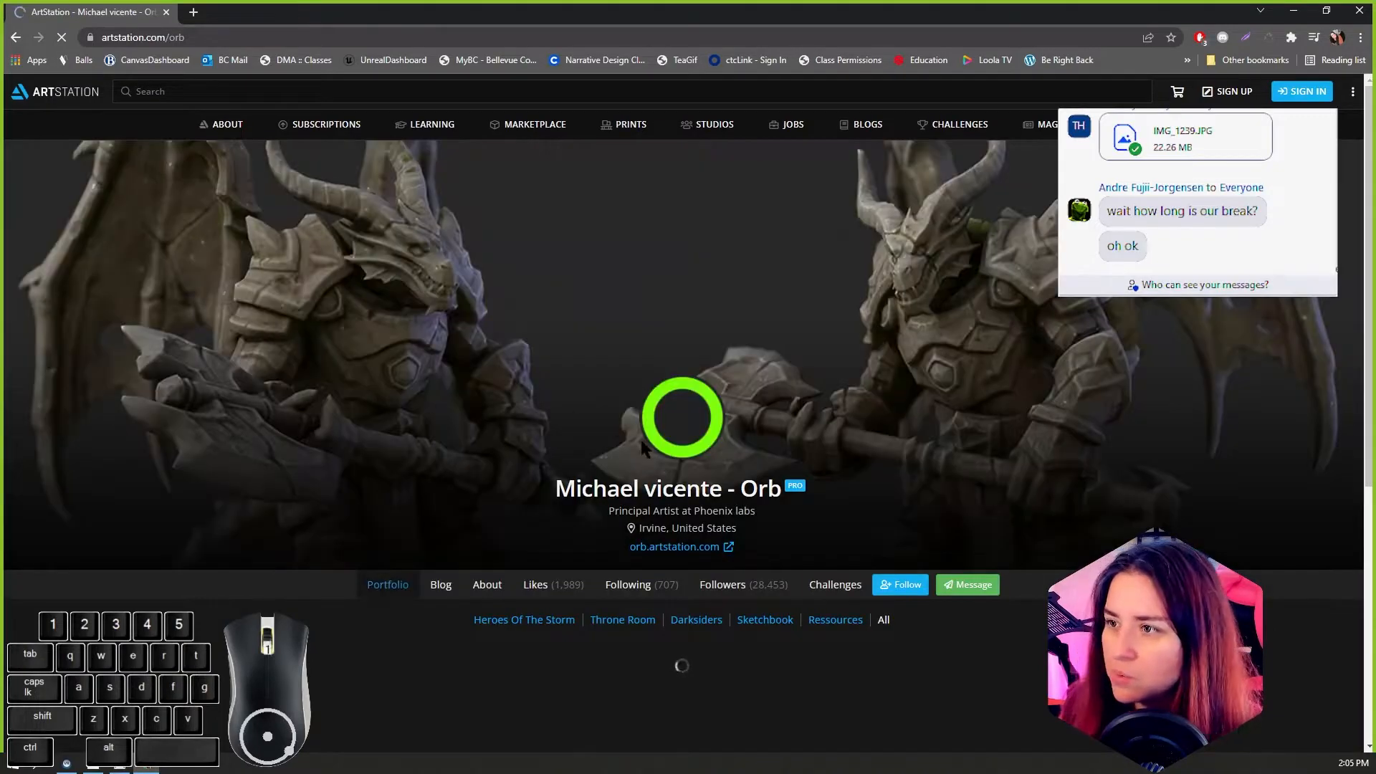
scroll(640, 436, "down", 3)
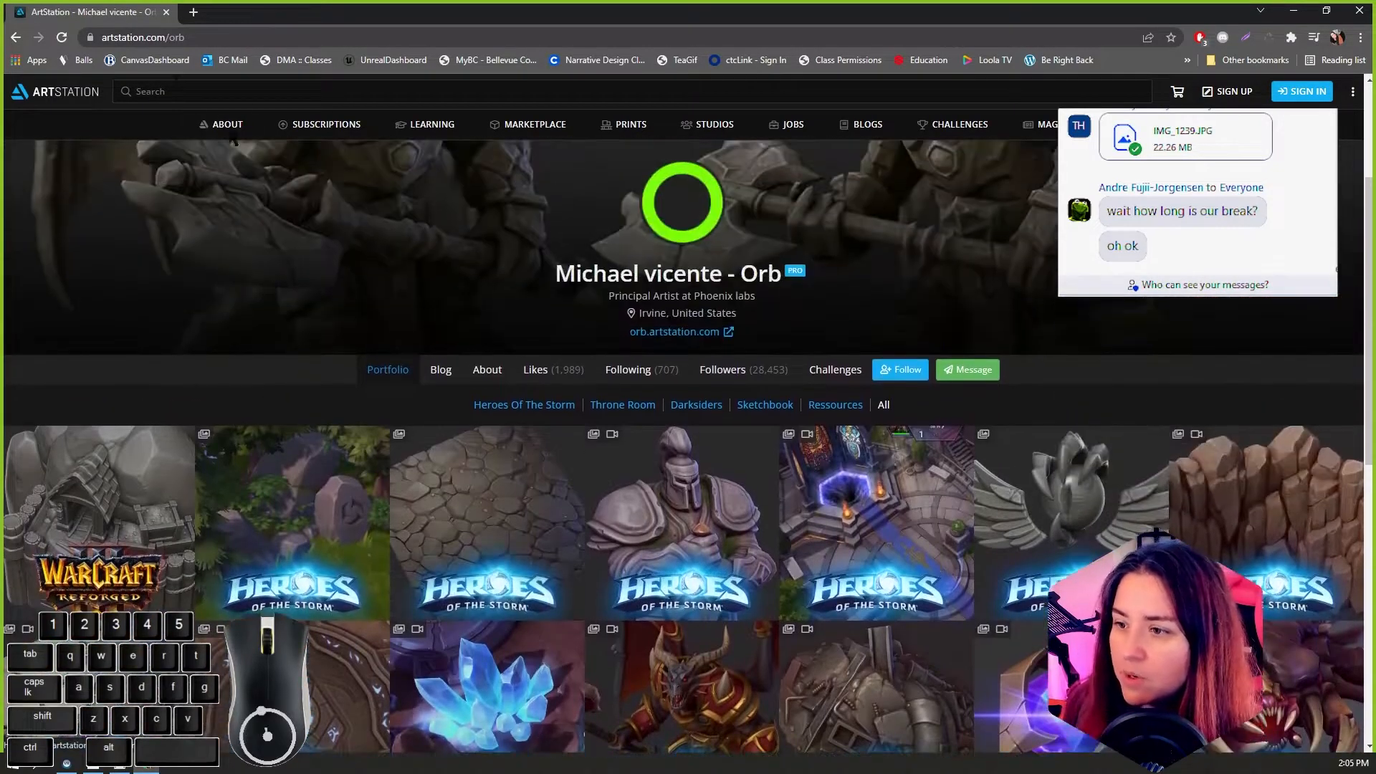
left_click(17, 38)
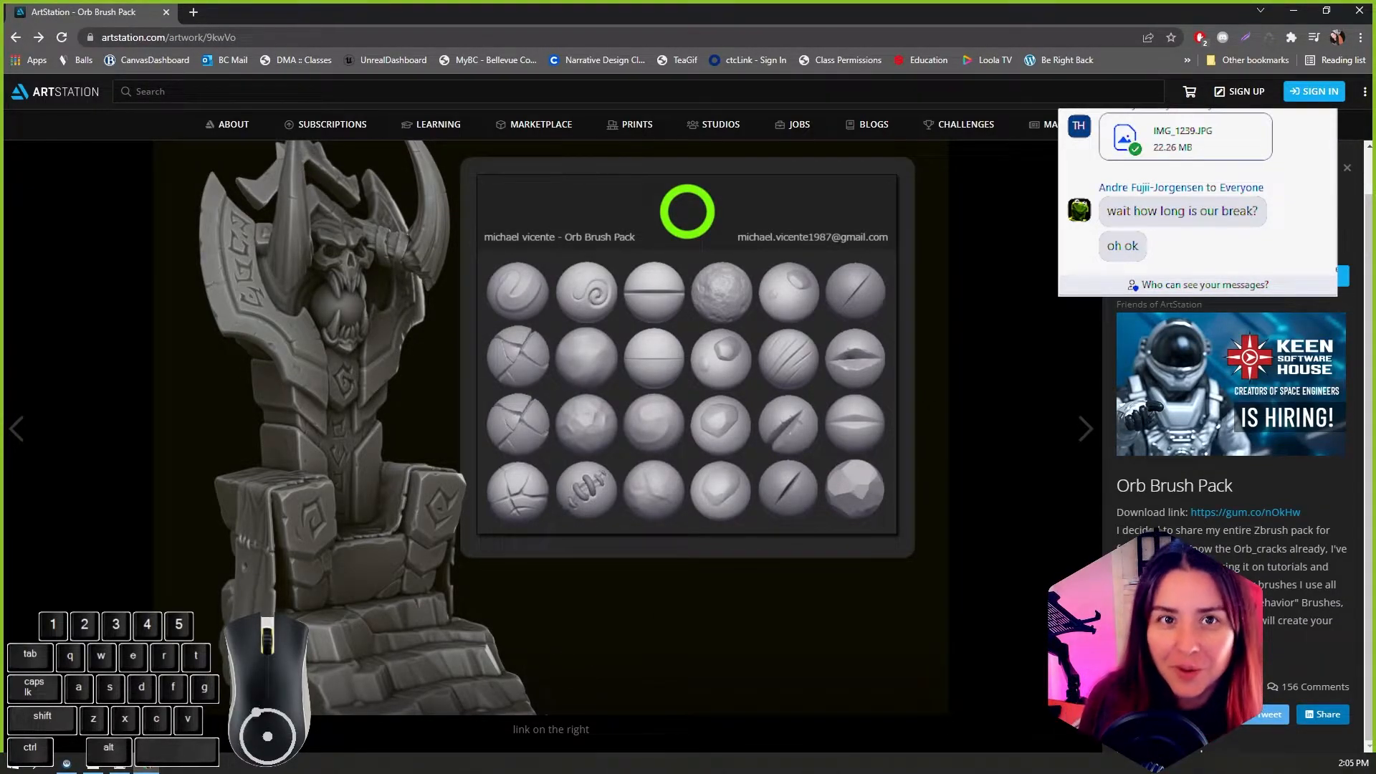
Step: Bring the DMA217 course page into the browser window holding the Orb Brush Pack page and locate the Final Submission module
left_click_drag(0, 351, 1081, 11)
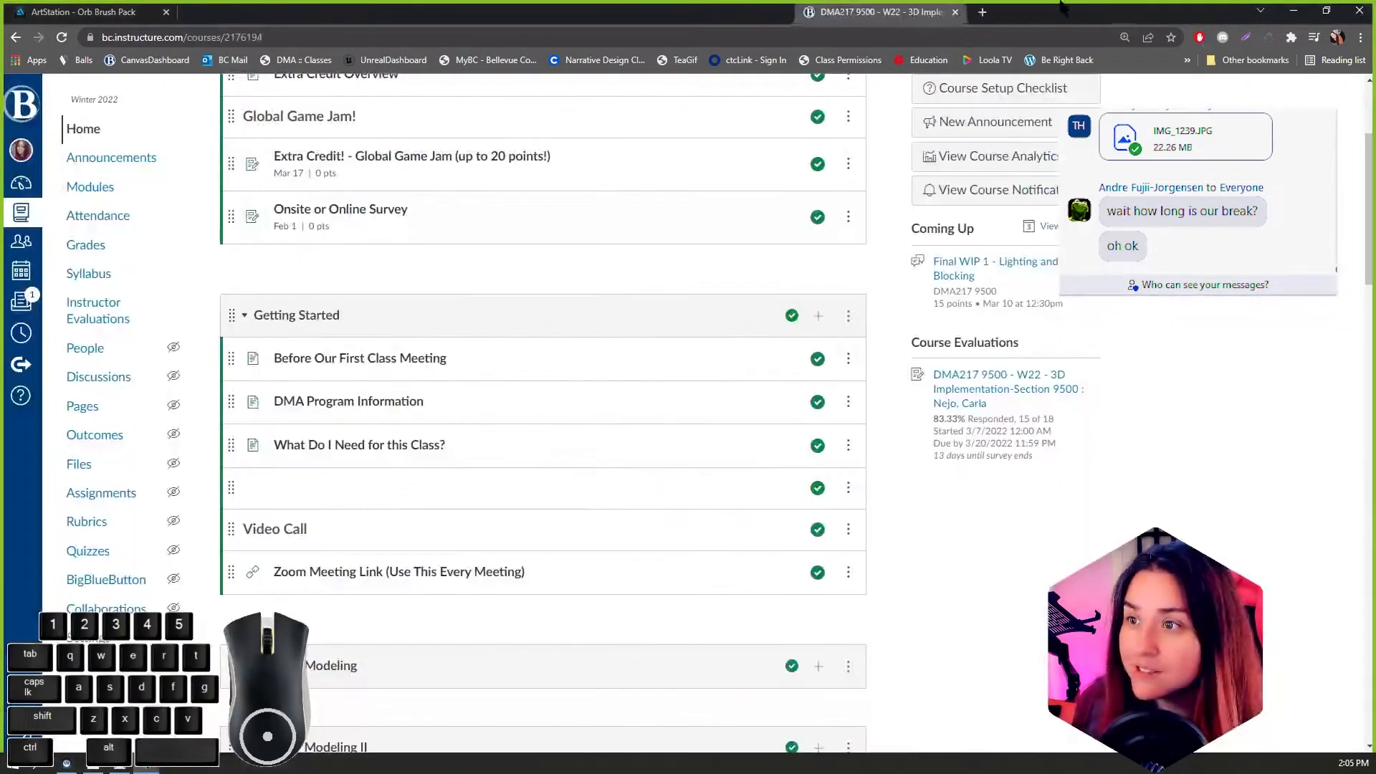
scroll(634, 473, "up", 1)
scroll(610, 401, "down", 13)
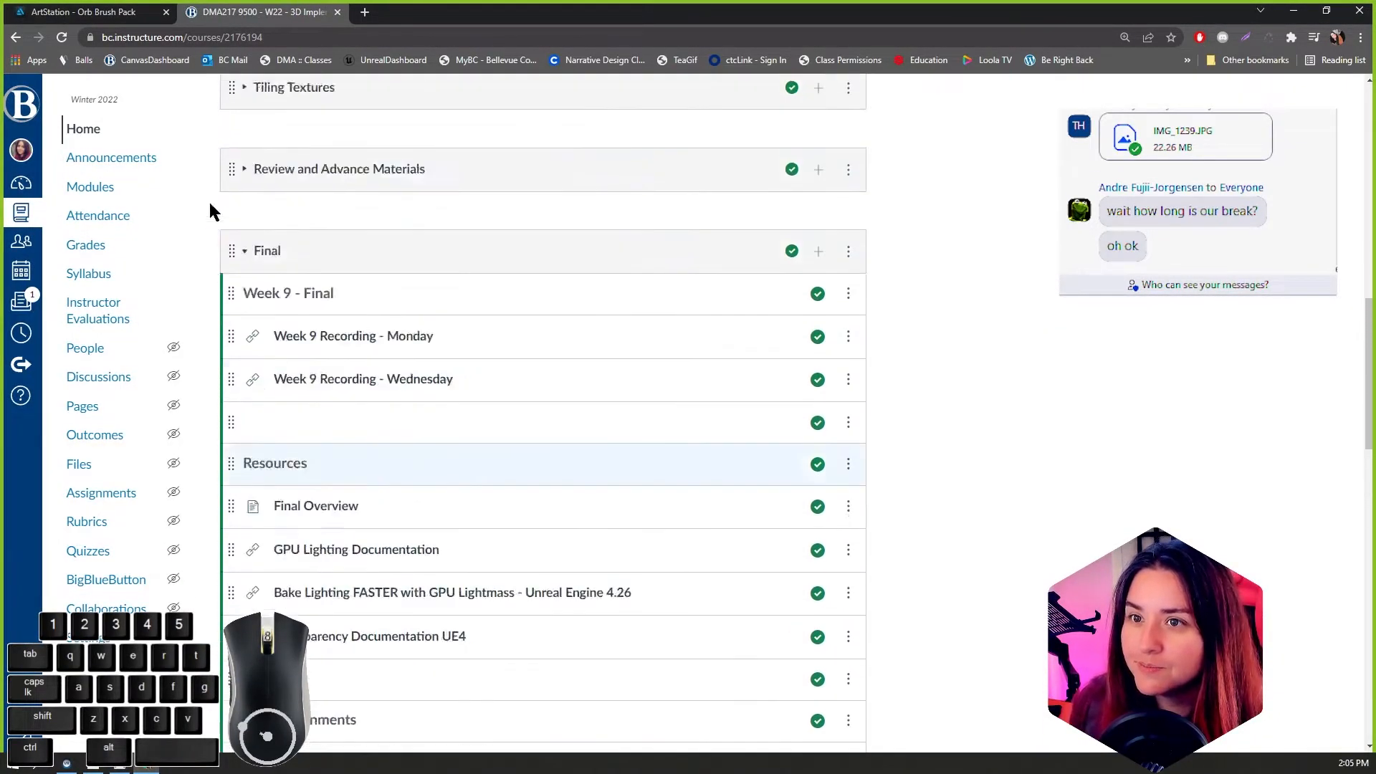
scroll(235, 207, "up", 15)
scroll(419, 319, "down", 12)
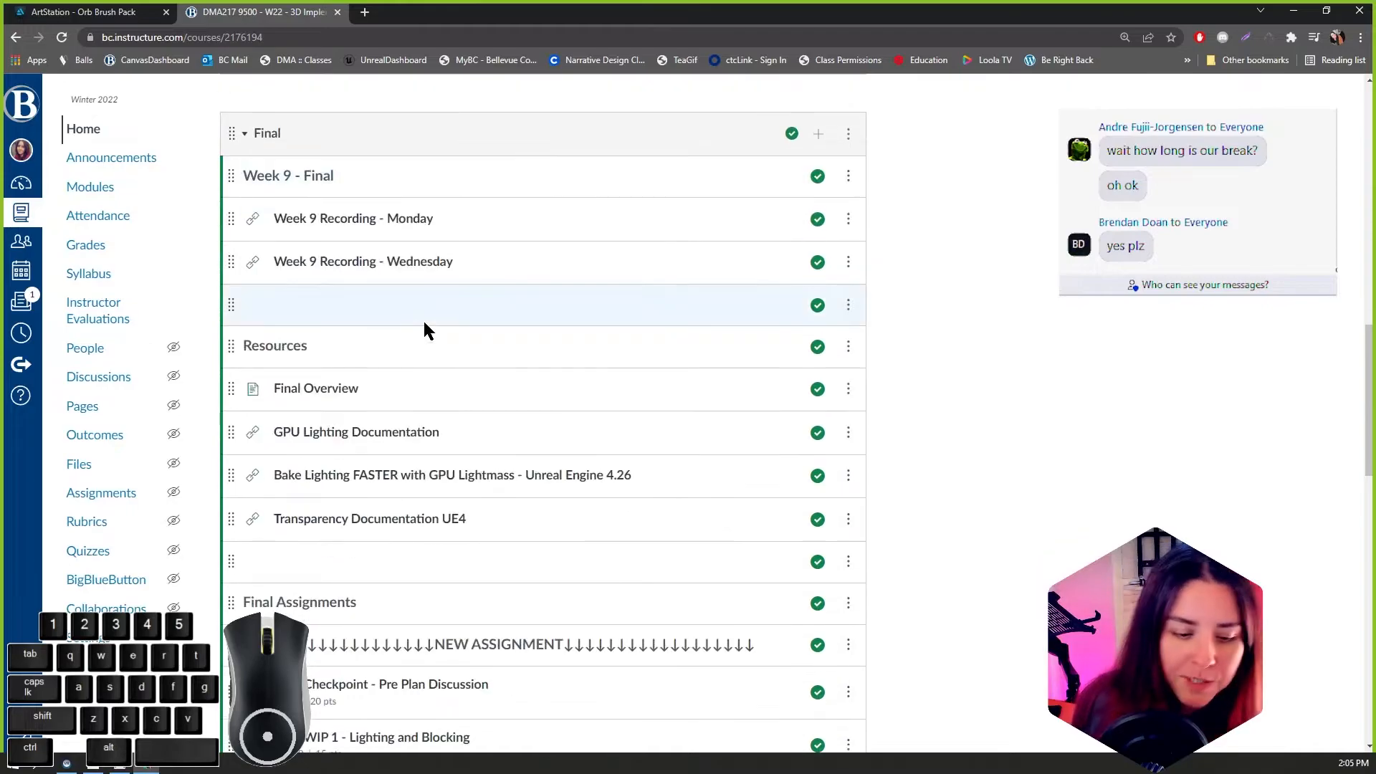
scroll(645, 401, "down", 10)
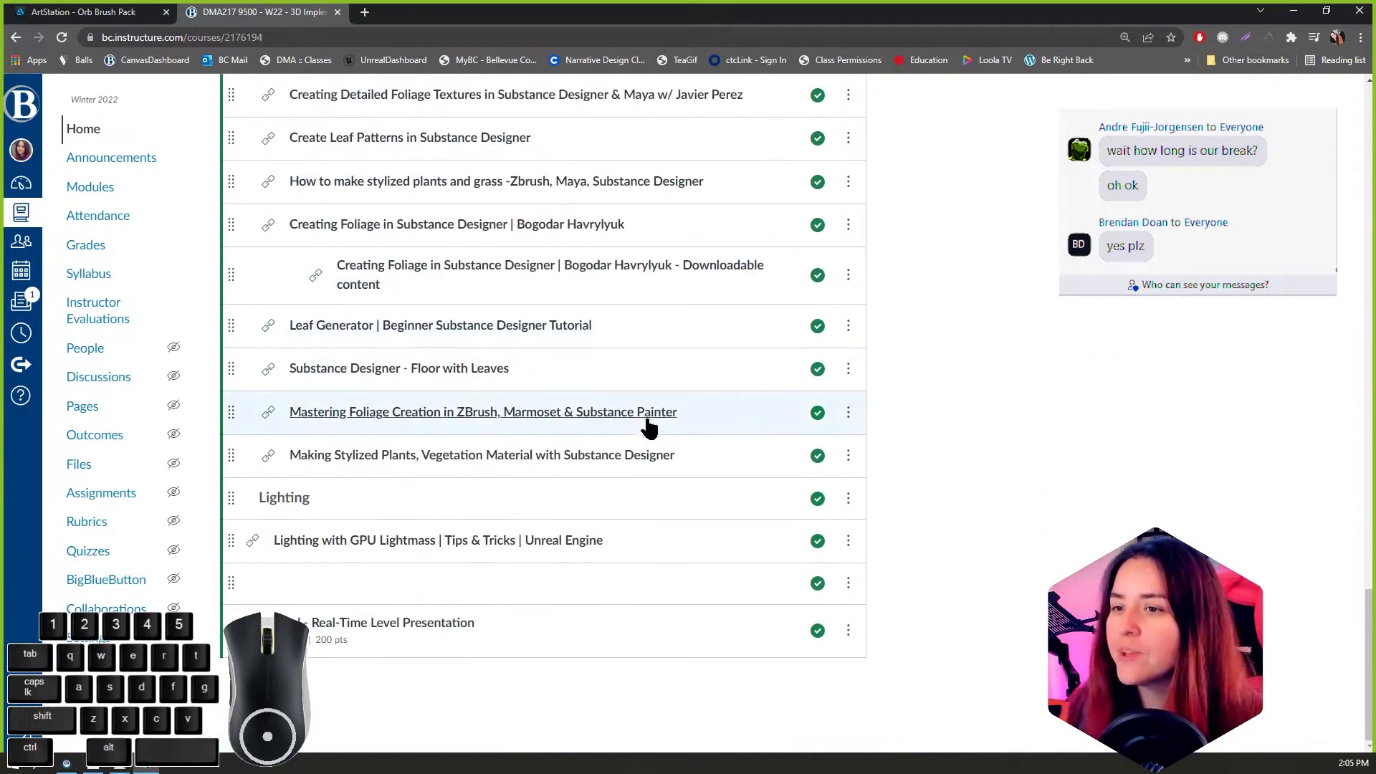
scroll(645, 445, "up", 4)
scroll(768, 365, "up", 2)
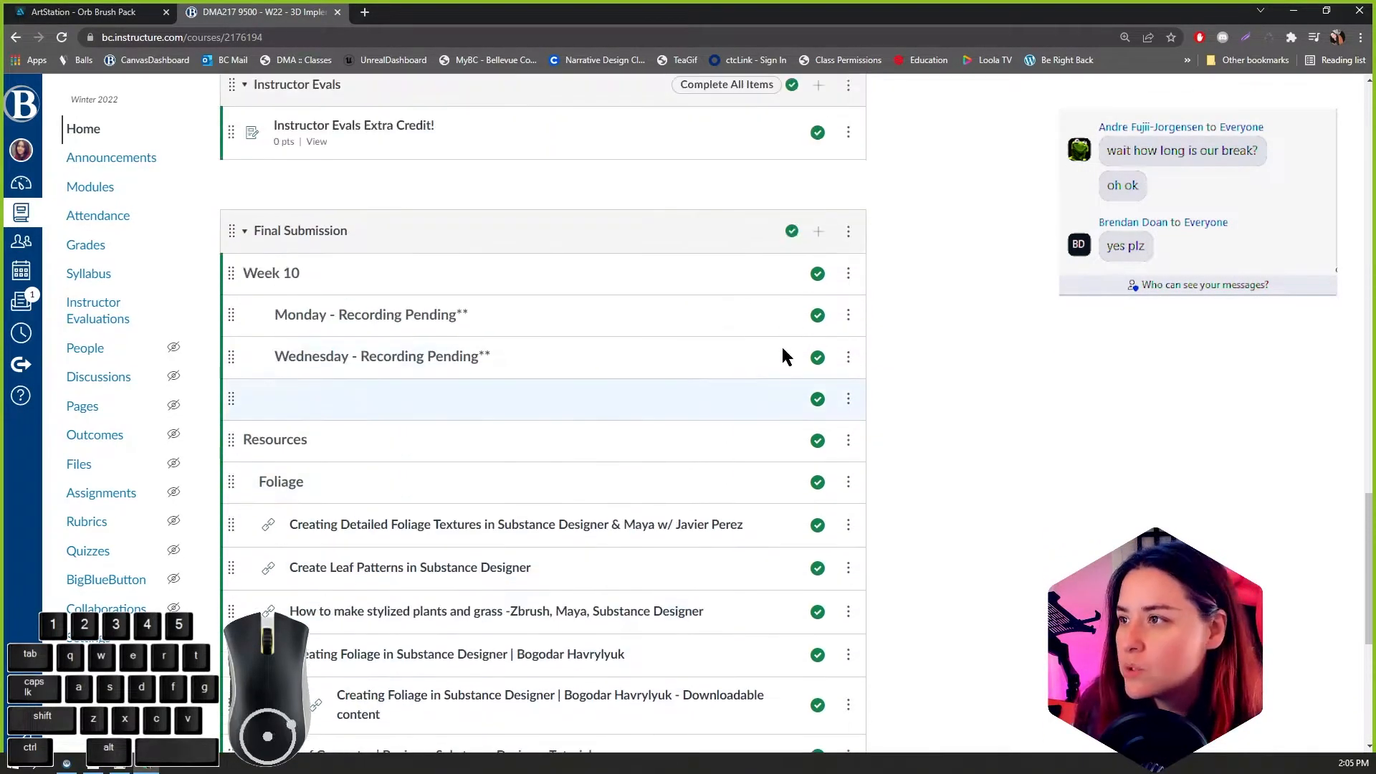
Step: Start adding a newly created file as an item in the Final Submission module and browse the computer for it
left_click(817, 231)
left_click(532, 286)
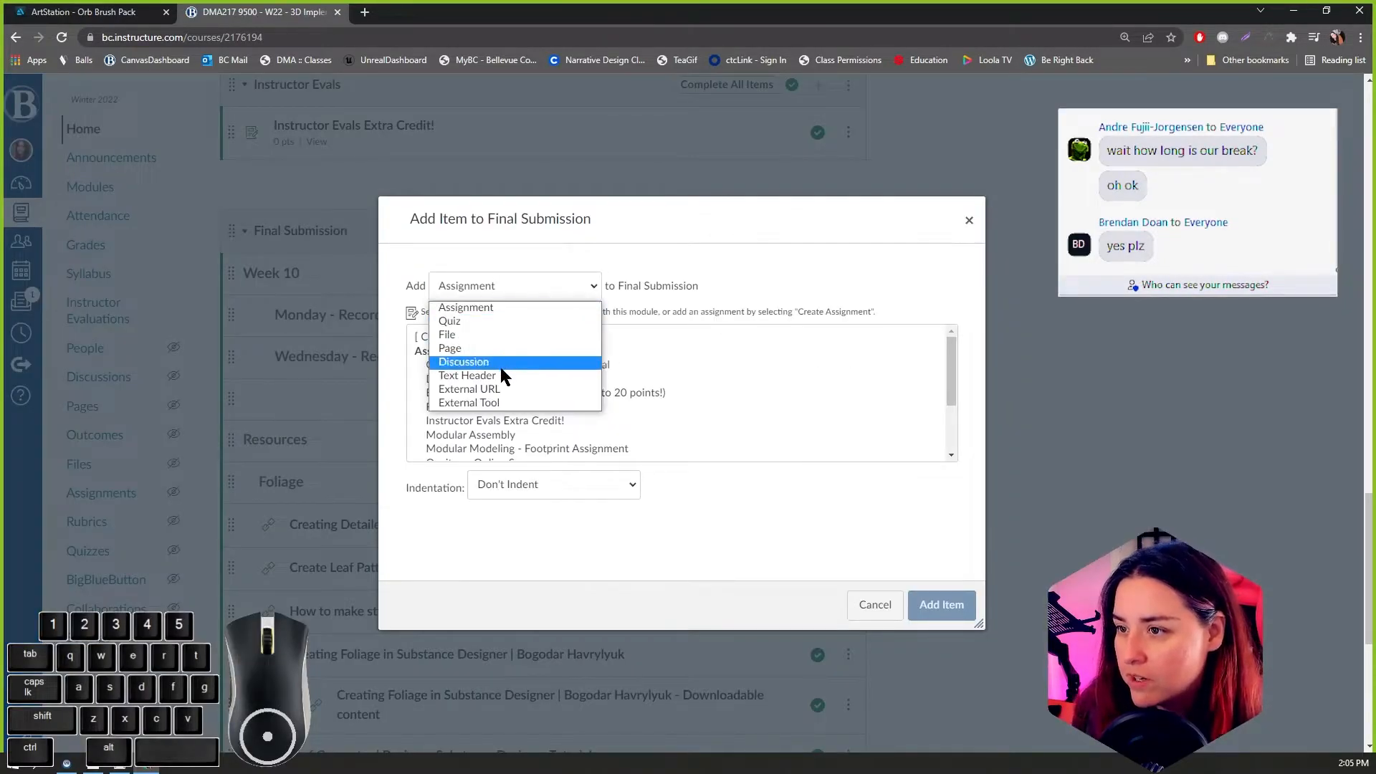
left_click(500, 335)
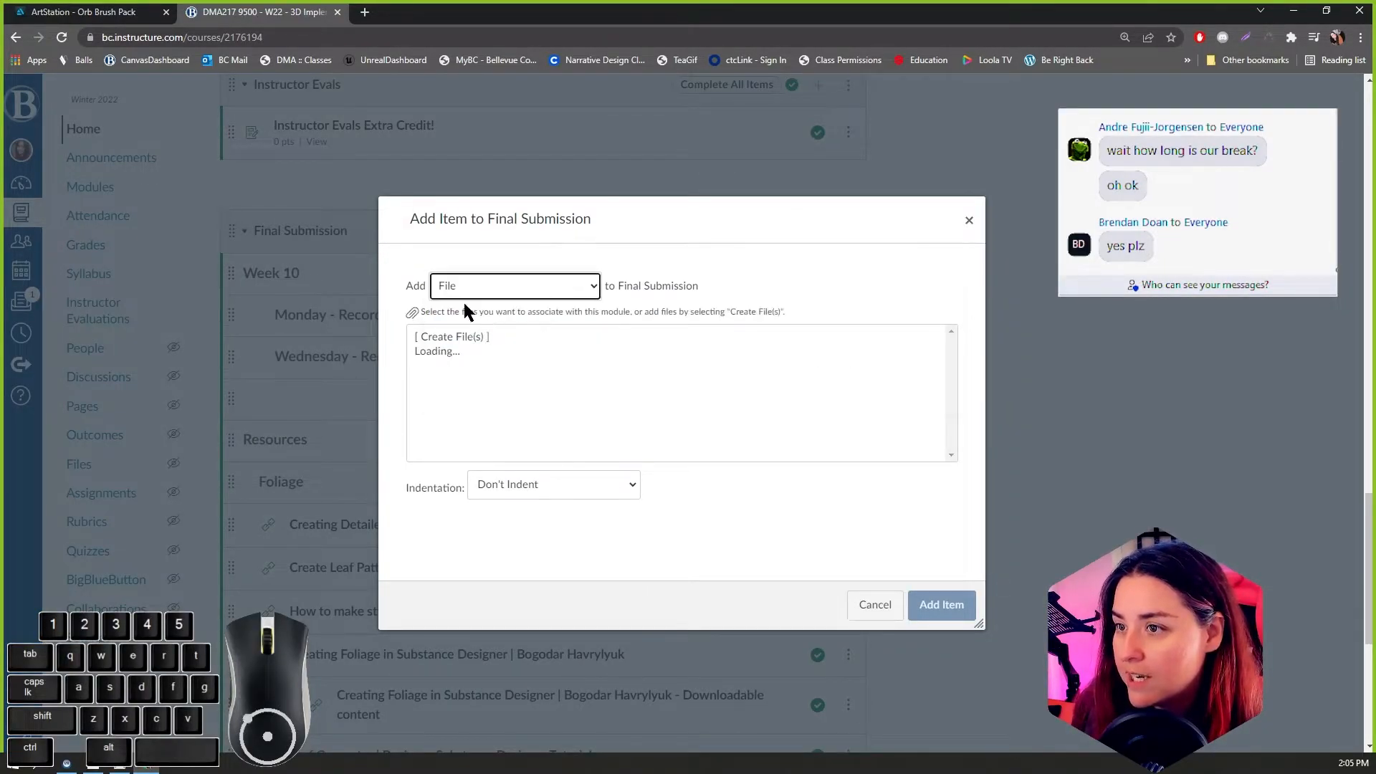
left_click(462, 339)
left_click(537, 486)
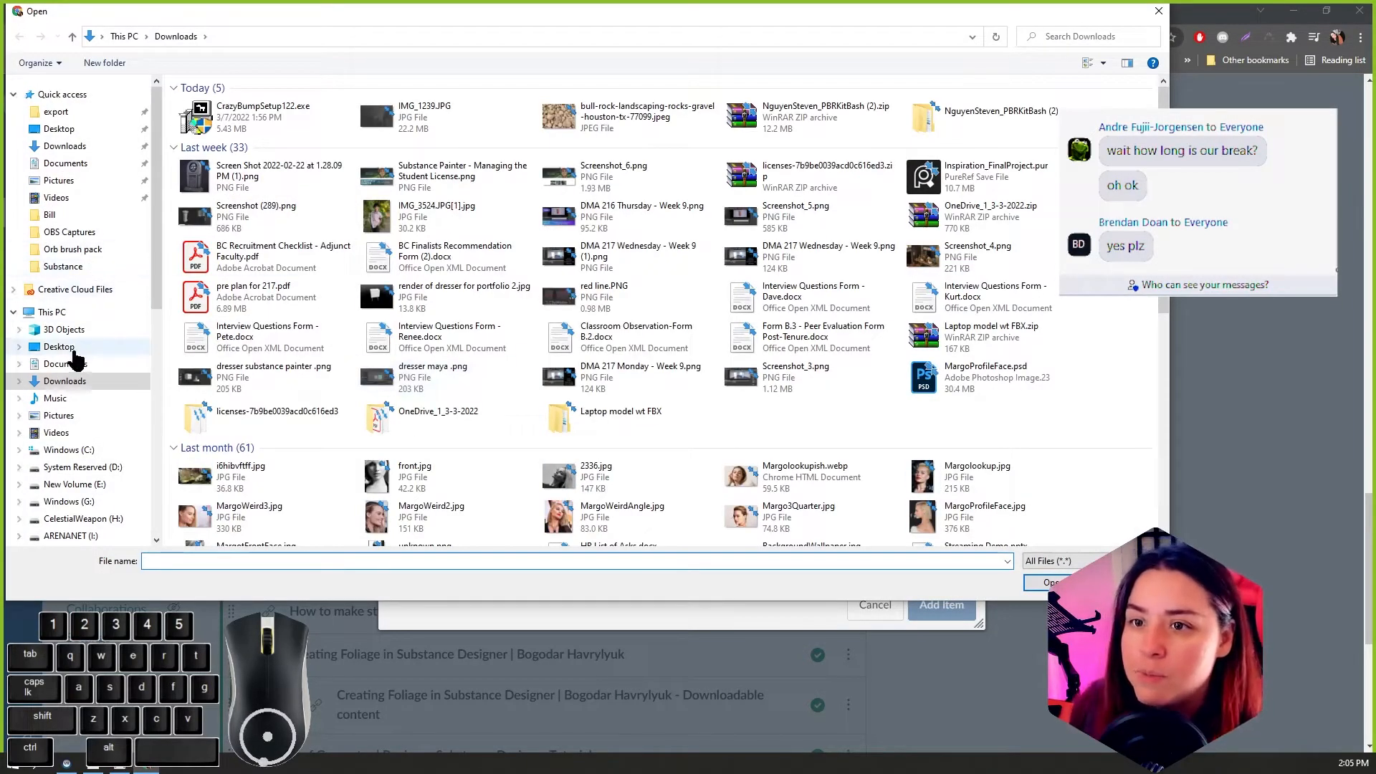
Step: Choose Orb brush pack.rar from the zbrush Brushes folder inside Art Tools on New Volume (E:)
scroll(82, 401, "down", 1)
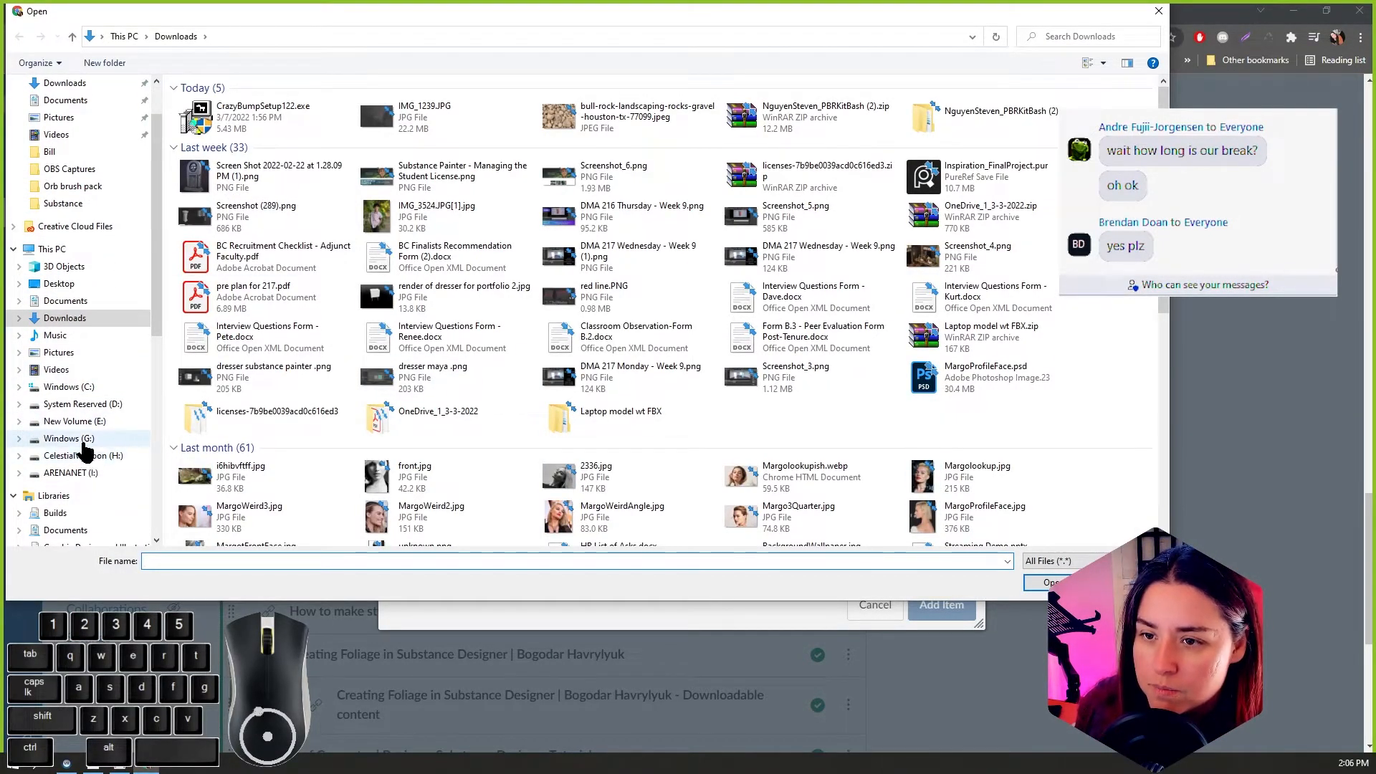
left_click(79, 422)
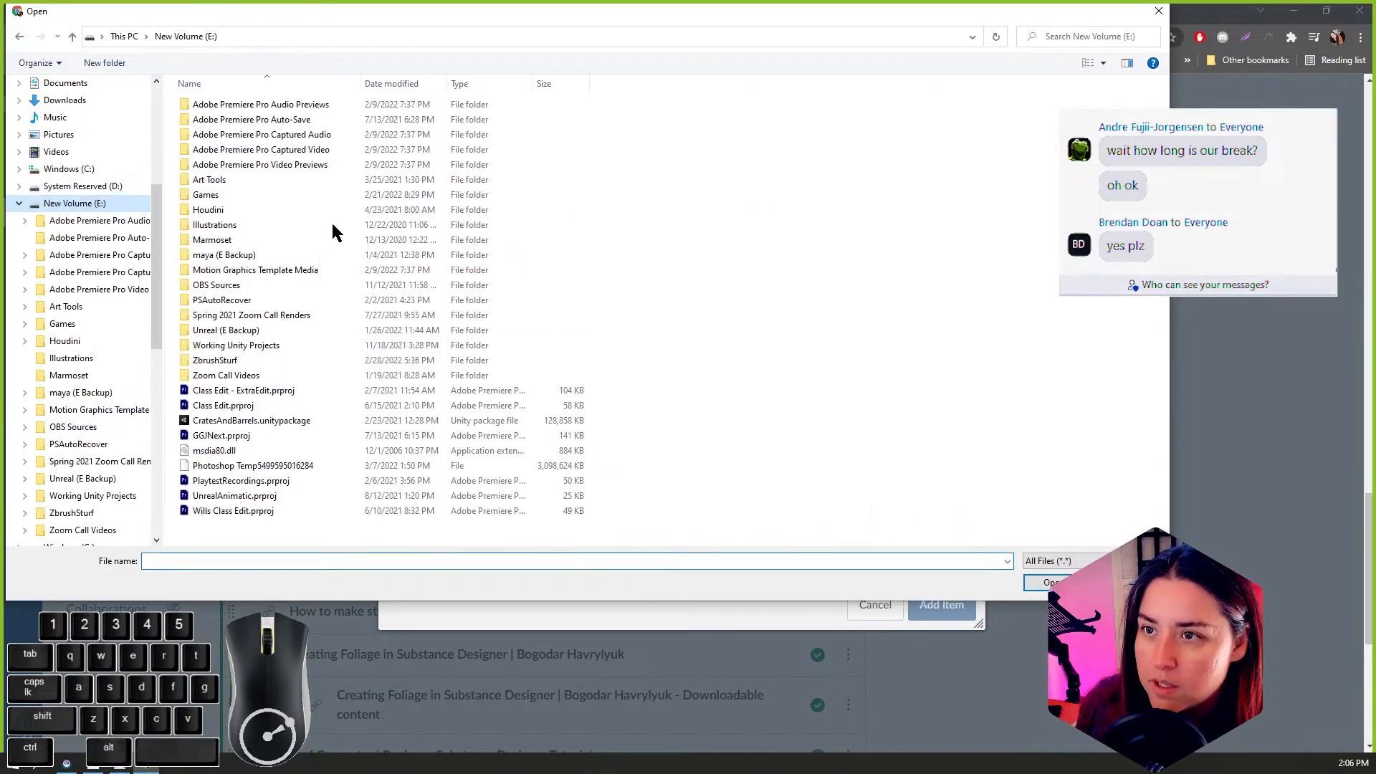
double_click(228, 362)
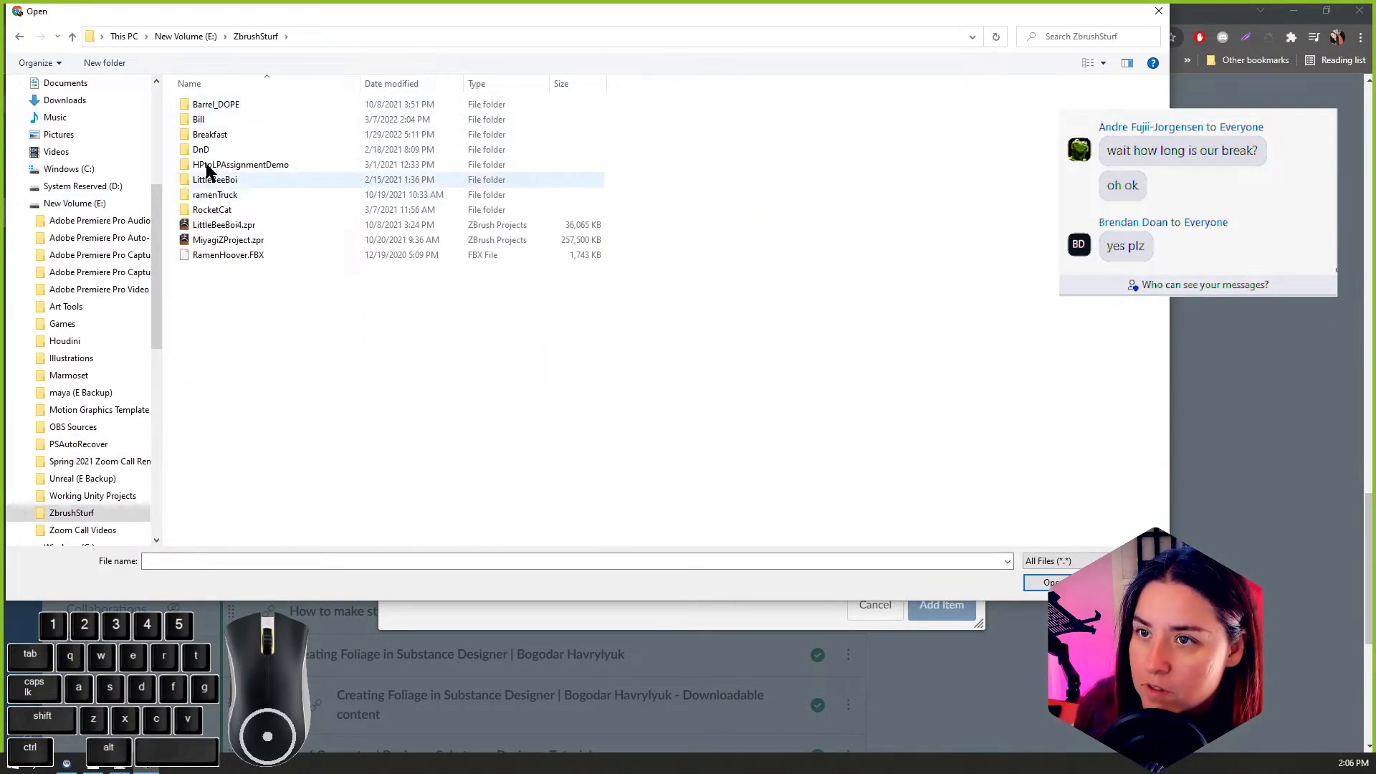
left_click(187, 36)
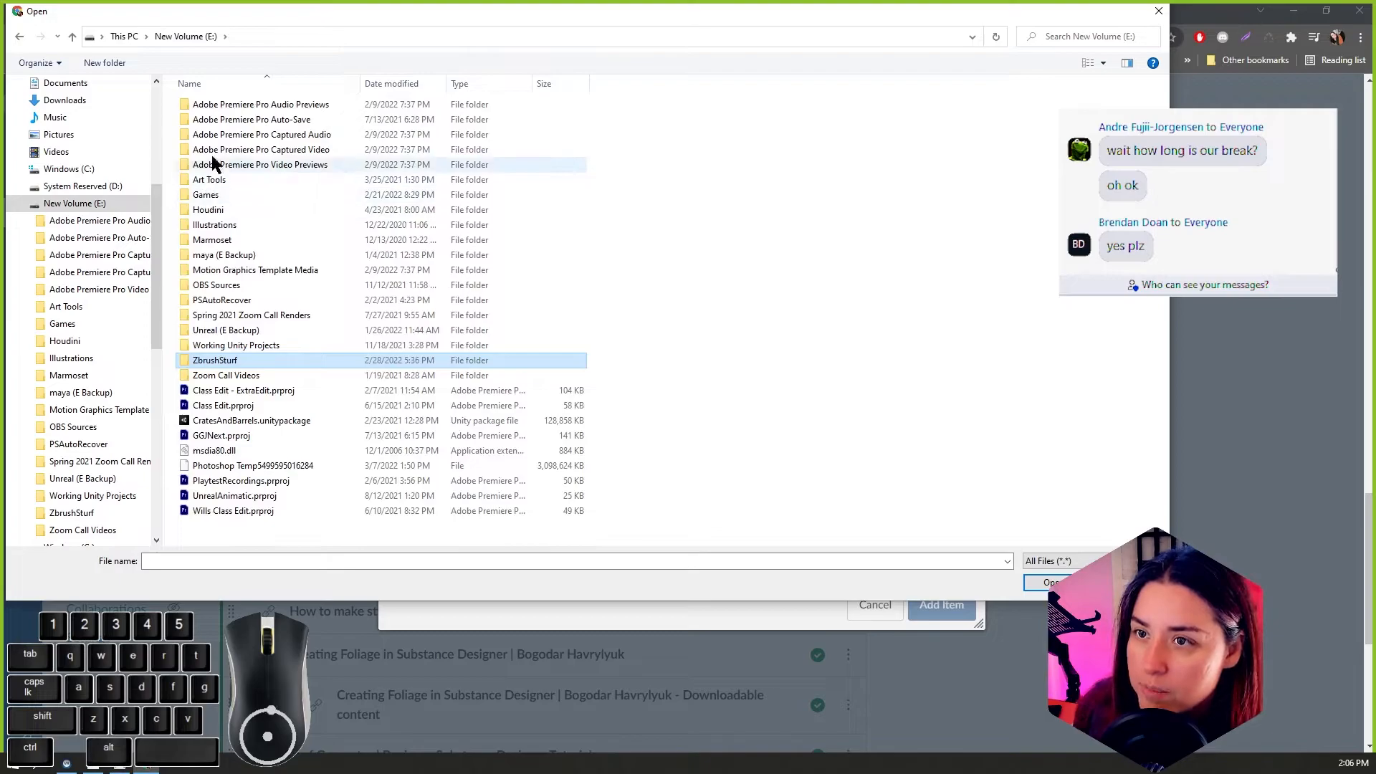
left_click(215, 185)
double_click(215, 183)
double_click(237, 135)
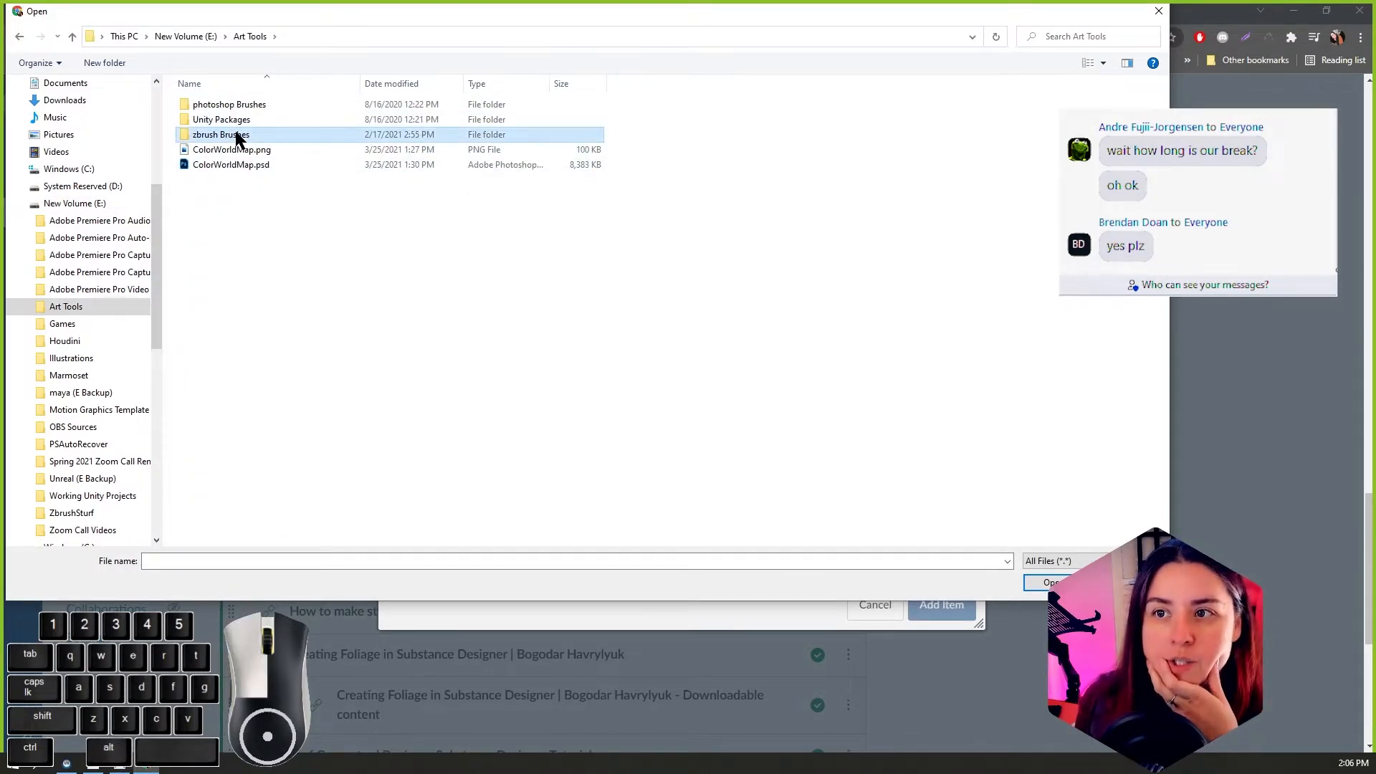
left_click(239, 149)
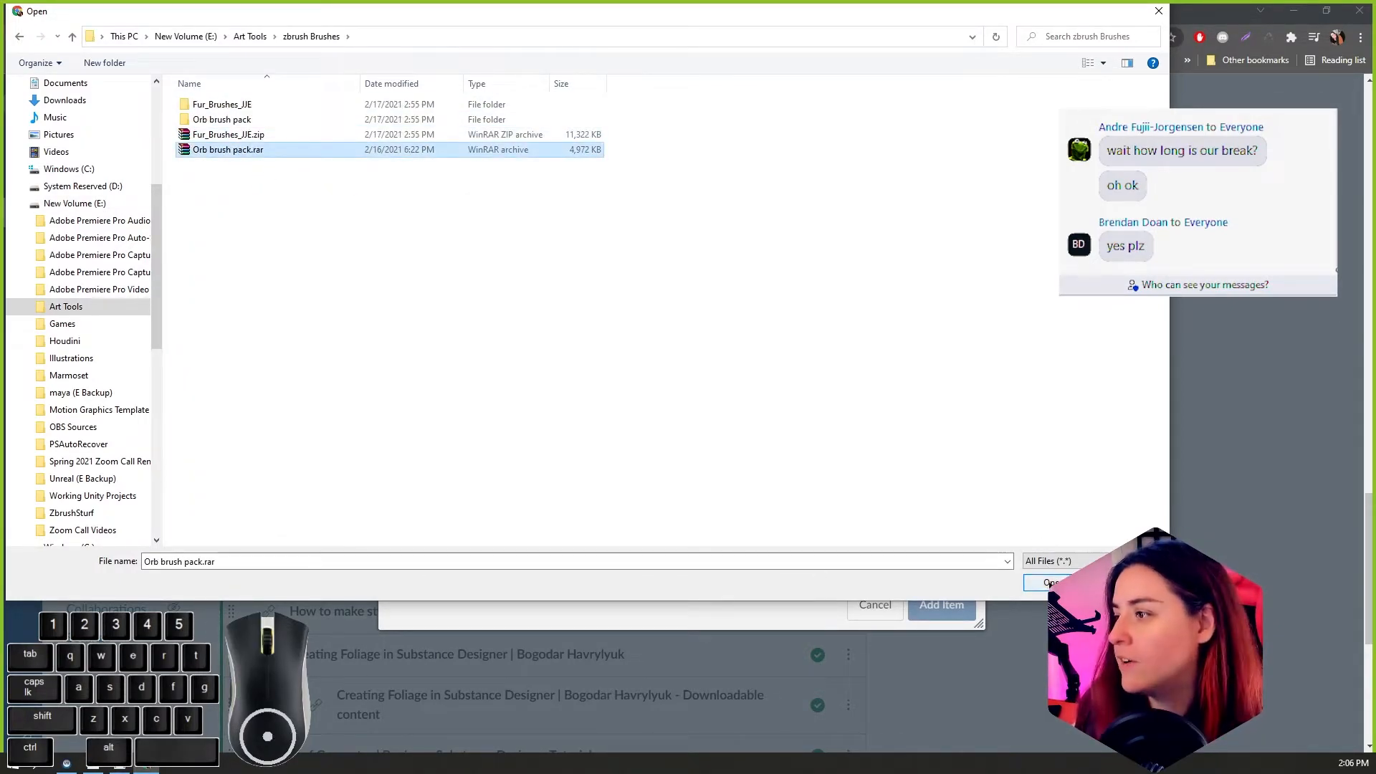
Step: Upload the chosen archive to the module and place it directly below the Lighting with GPU Lightmass link
left_click(1043, 582)
left_click(935, 617)
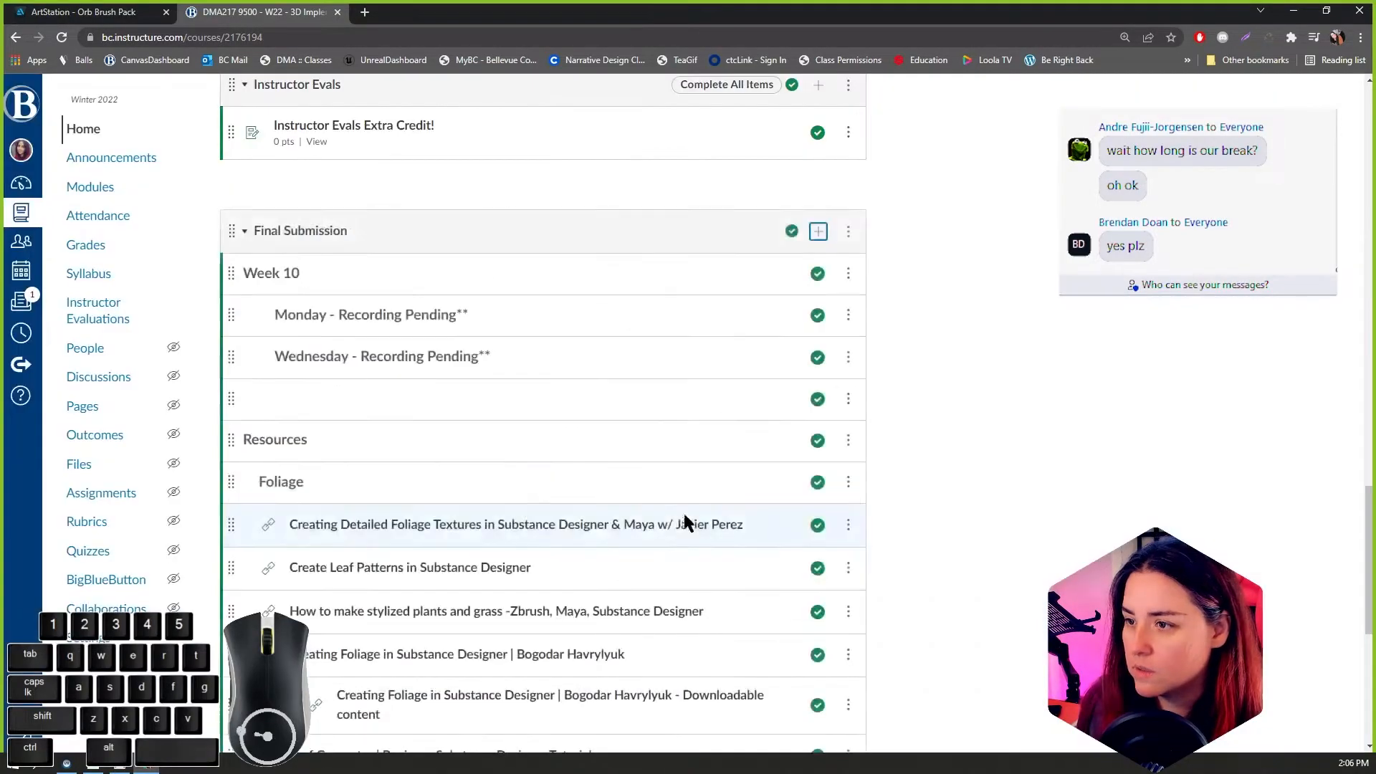
scroll(685, 521, "down", 6)
mouse_move(283, 648)
left_mouse_down()
mouse_move(286, 420)
mouse_move(288, 558)
left_mouse_up()
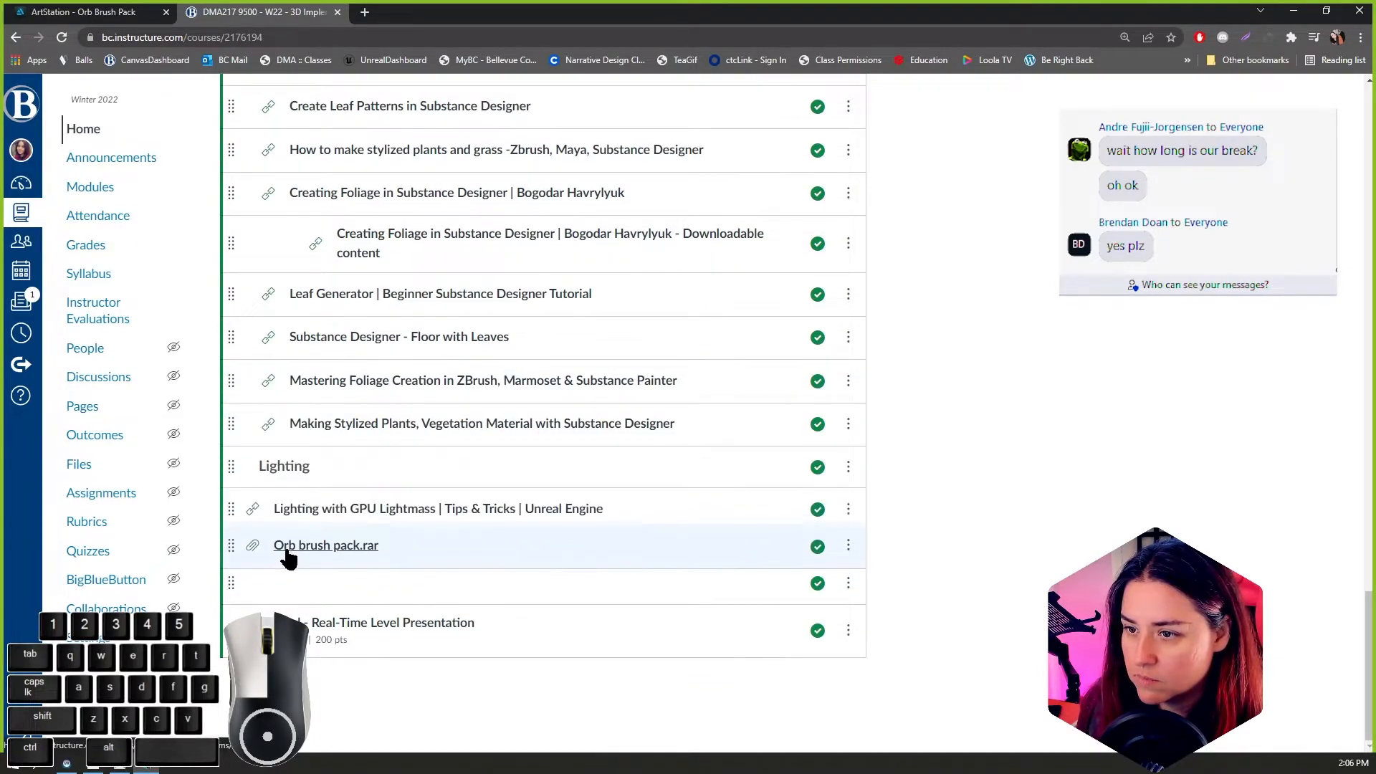
Step: Start a new text header item in the Final Submission module with the title "zbrush Brushes"
scroll(629, 461, "up", 5)
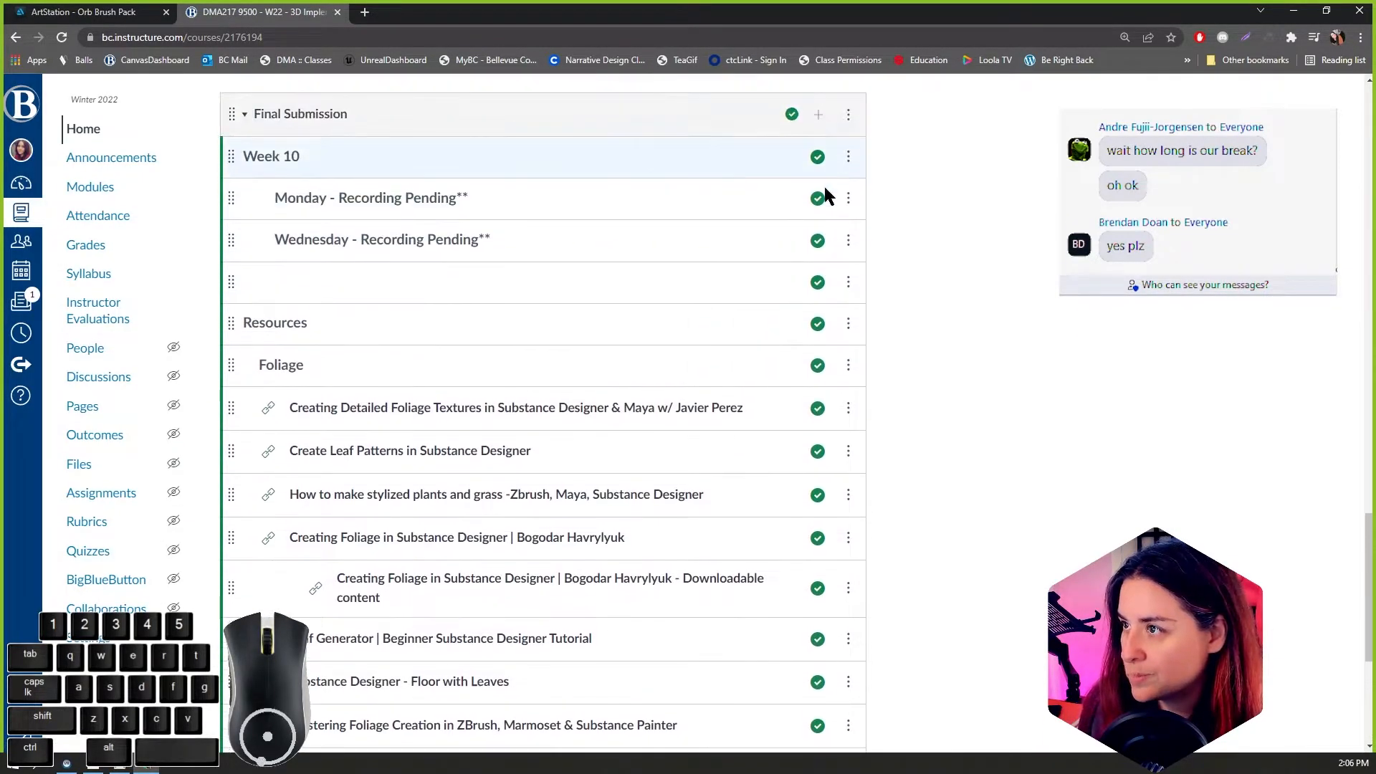
left_click(818, 115)
left_click(516, 285)
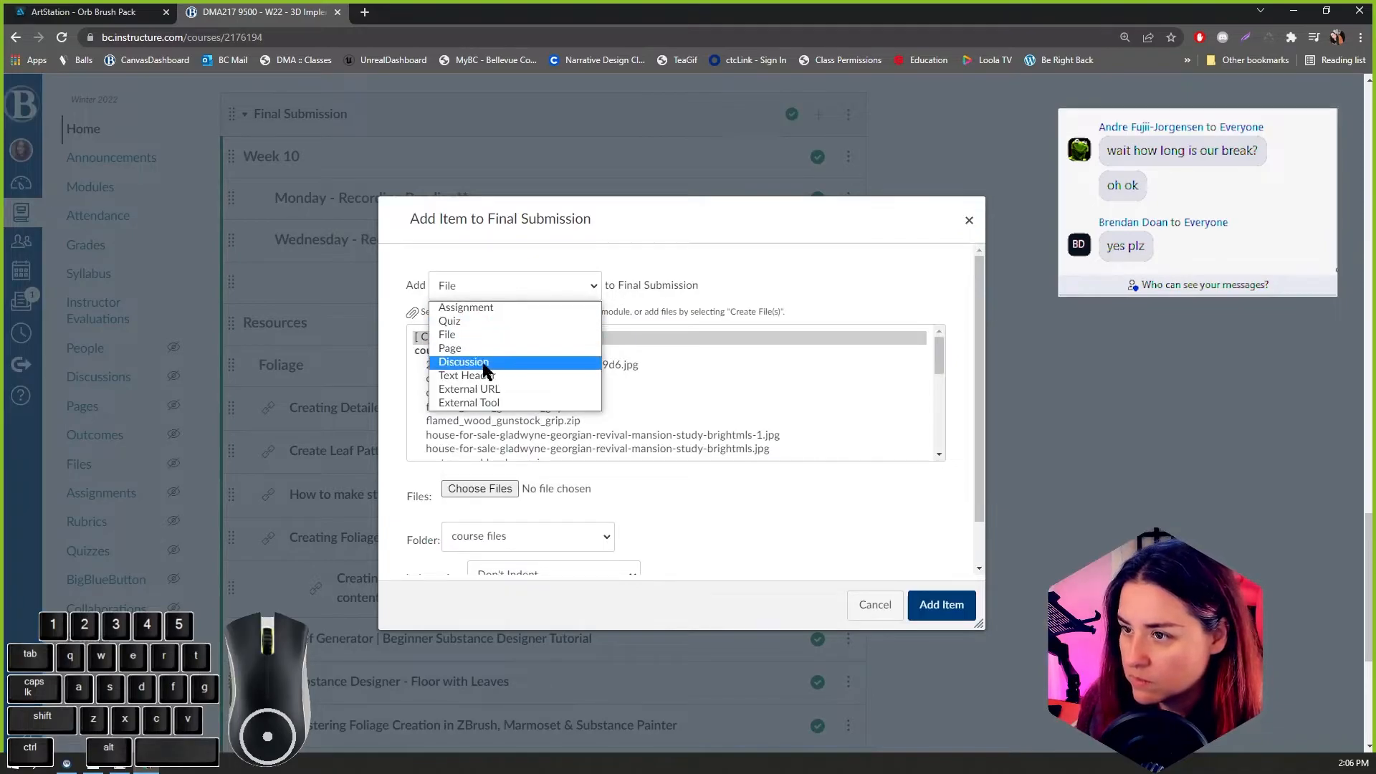
left_click(484, 376)
left_click(498, 336)
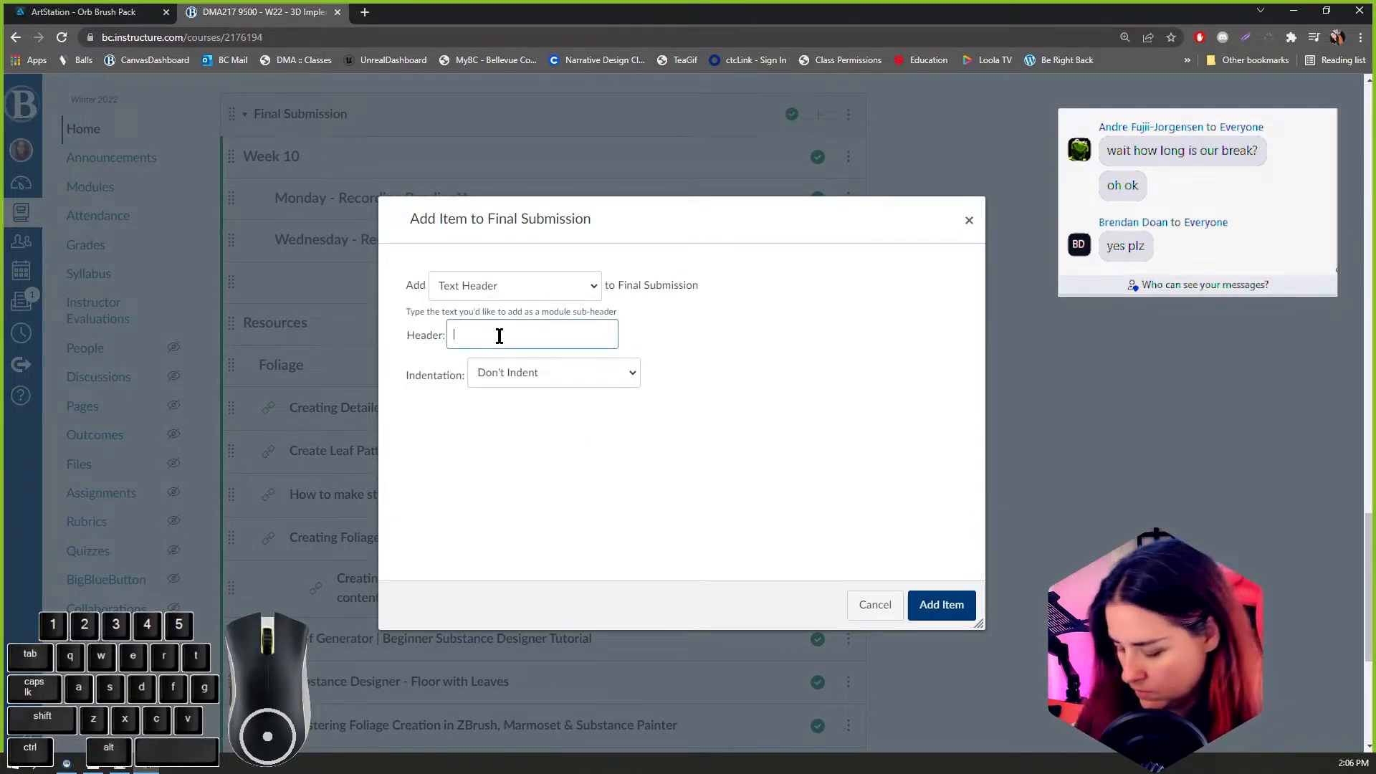
type("zbrushBrus")
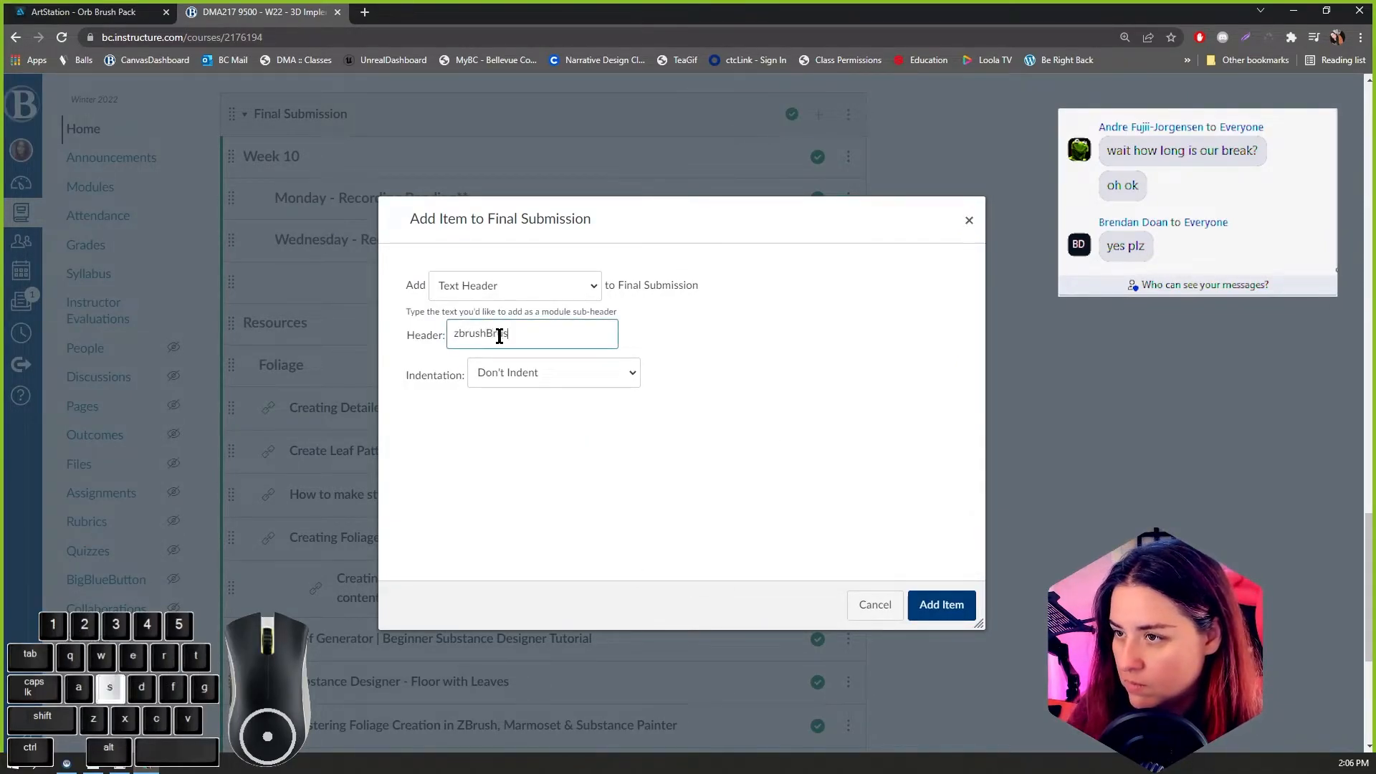
key("BackSpace")
type("B")
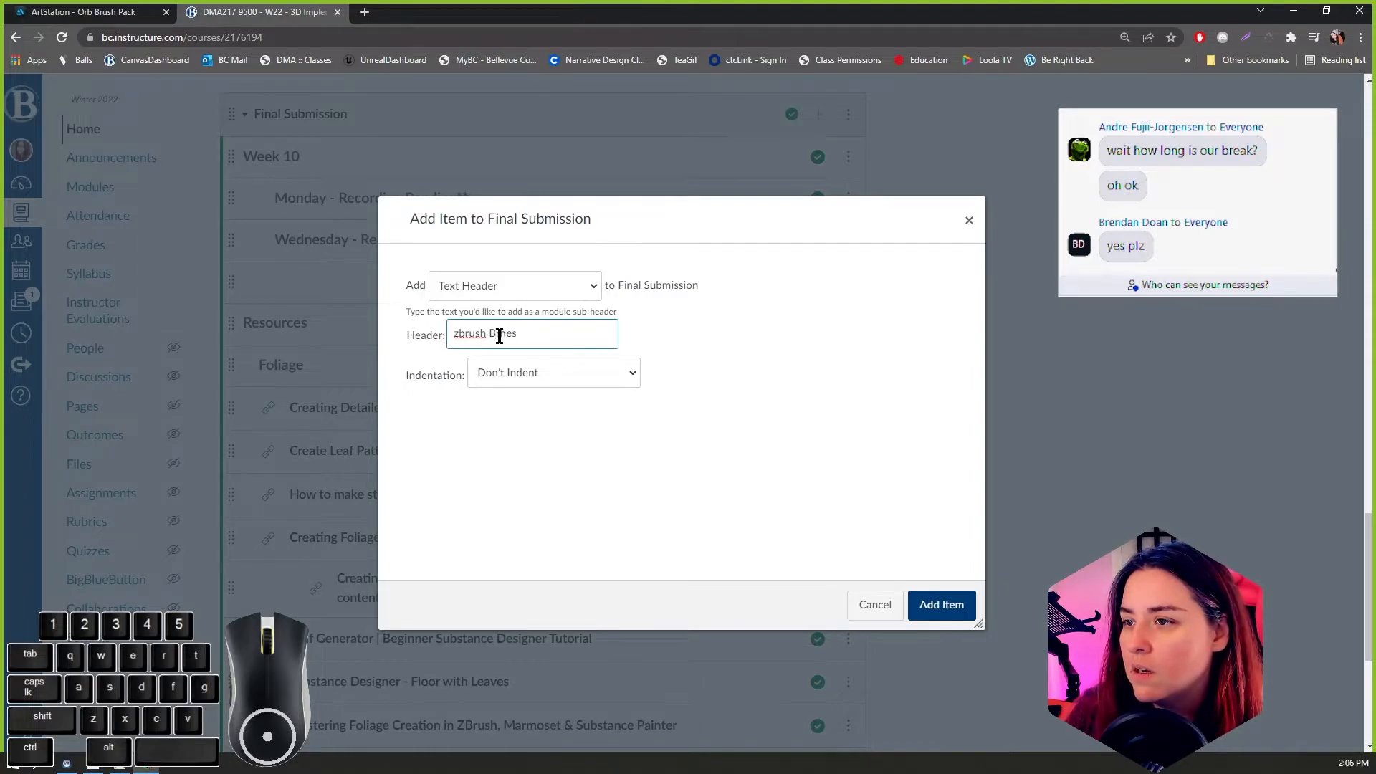
Step: Set the header's indentation to Indent 1 Level and add it to the module
left_click(586, 372)
left_click(574, 421)
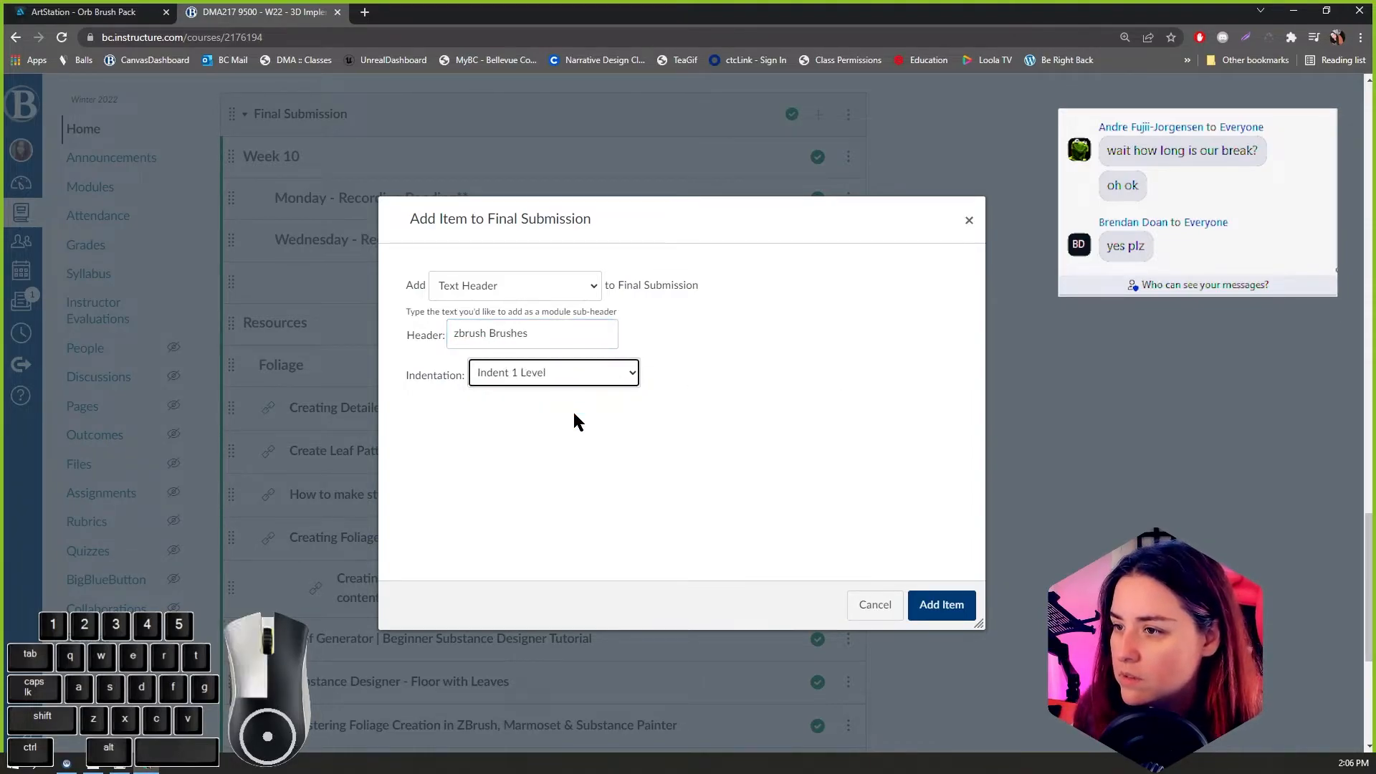
left_click(942, 604)
Step: Publish the zbrush Brushes header and move it directly above Orb brush pack.rar
mouse_move(231, 631)
left_mouse_down()
mouse_move(253, 378)
mouse_move(358, 380)
left_mouse_up()
left_click(817, 368)
left_click_drag(230, 373, 231, 505)
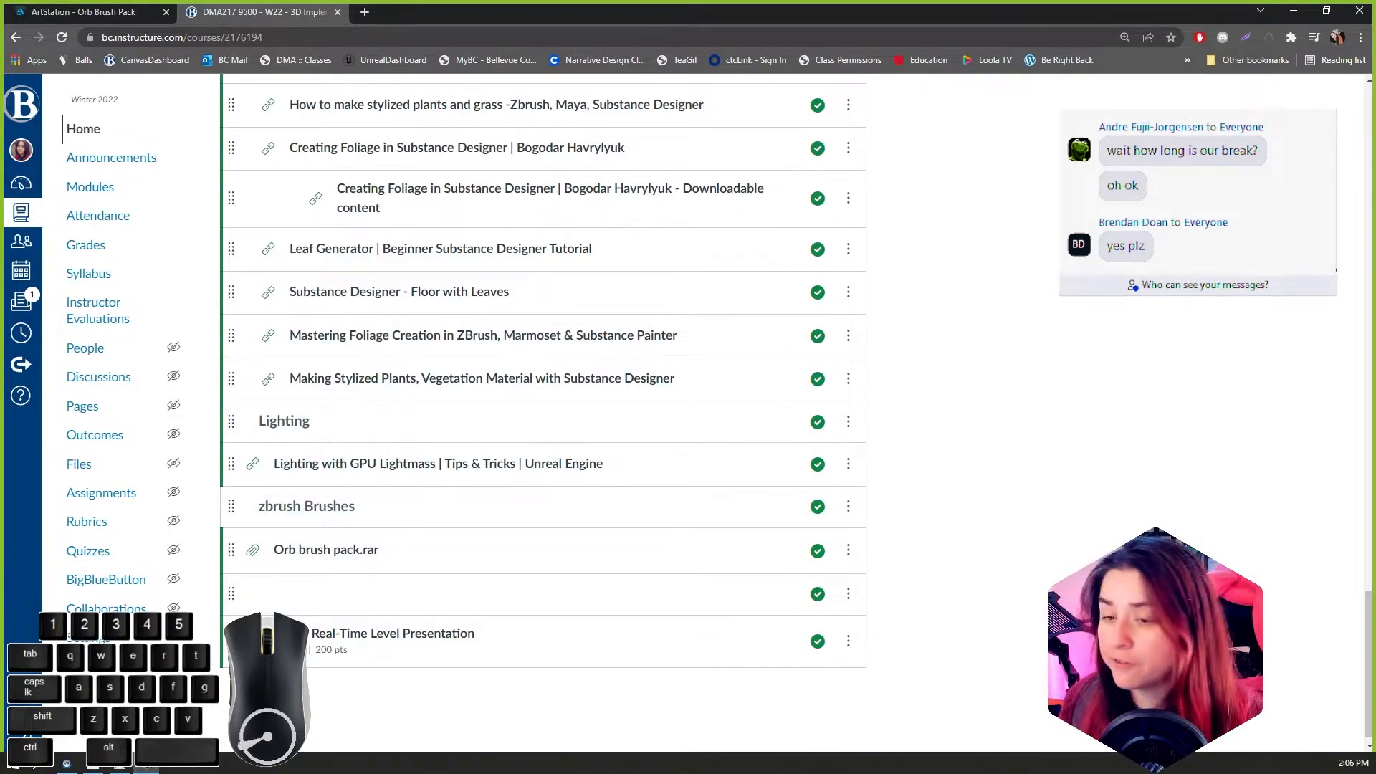
Step: Switch back to ZBrush, view the ground sculpt and select the Chisel3D brush
left_click(150, 769)
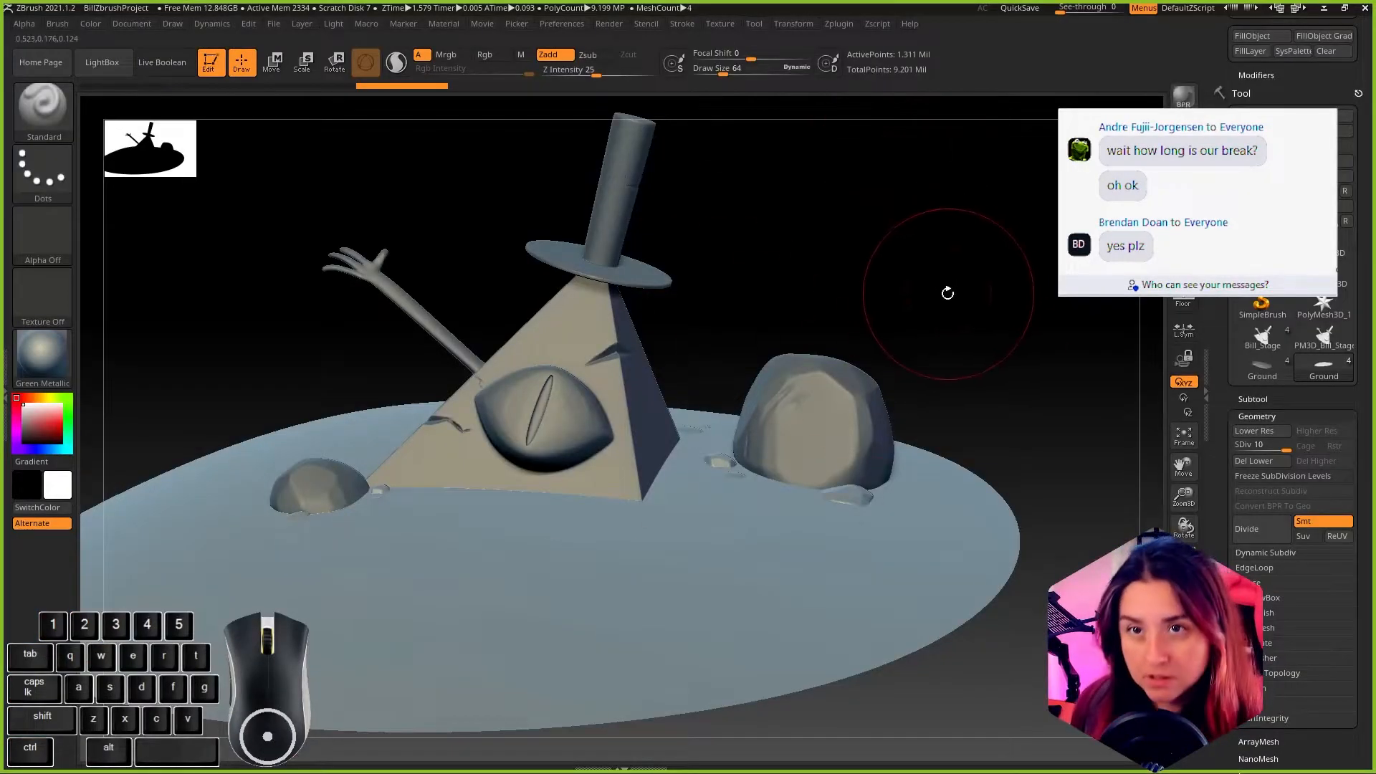
left_click_drag(949, 297, 969, 294, "alt")
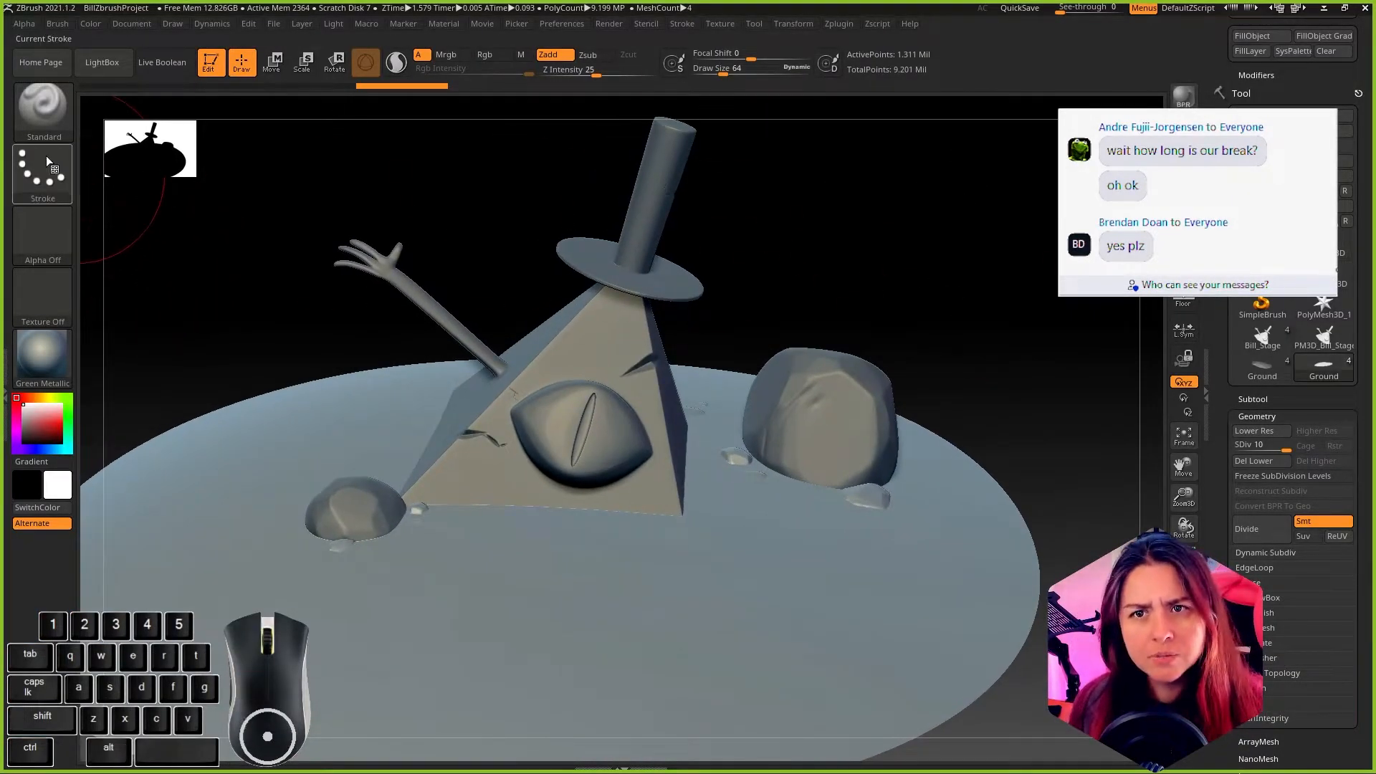
left_click(46, 116)
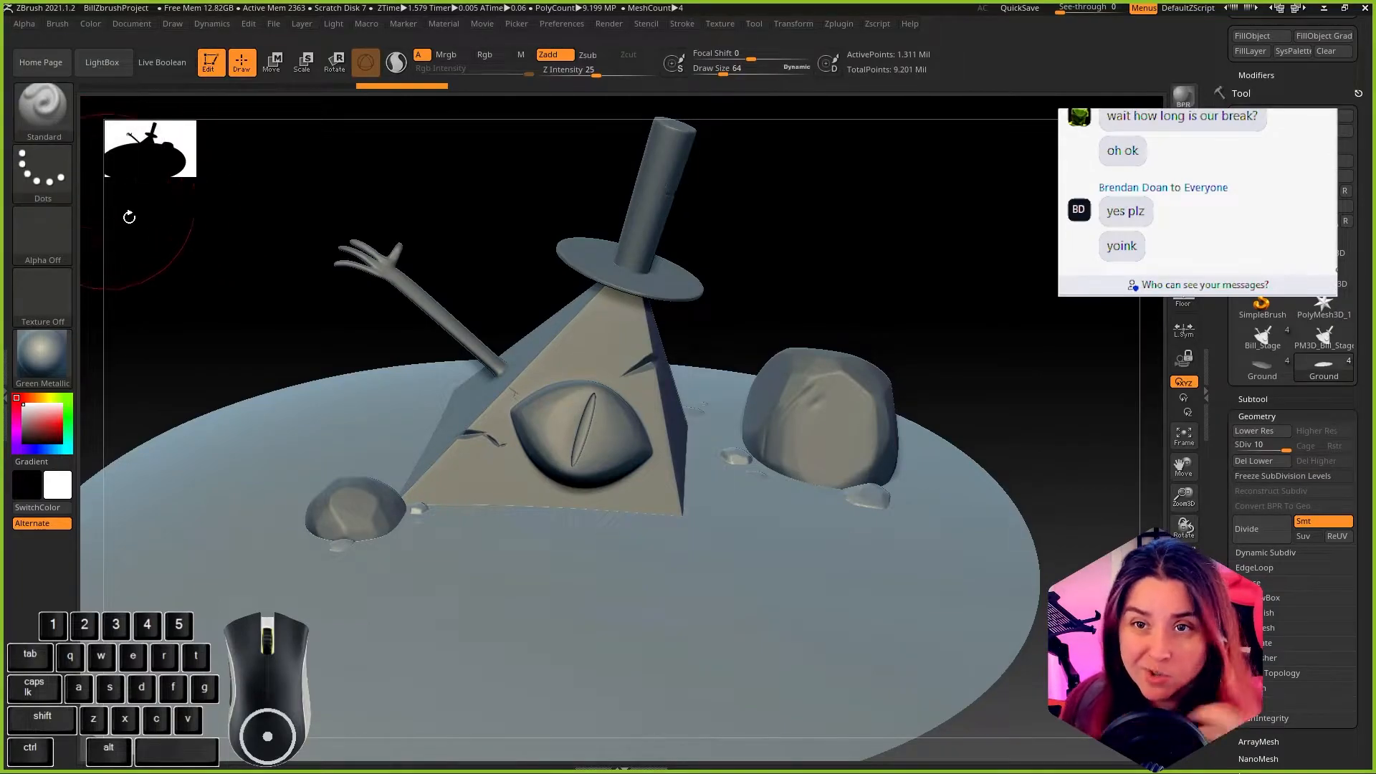
left_click(51, 130)
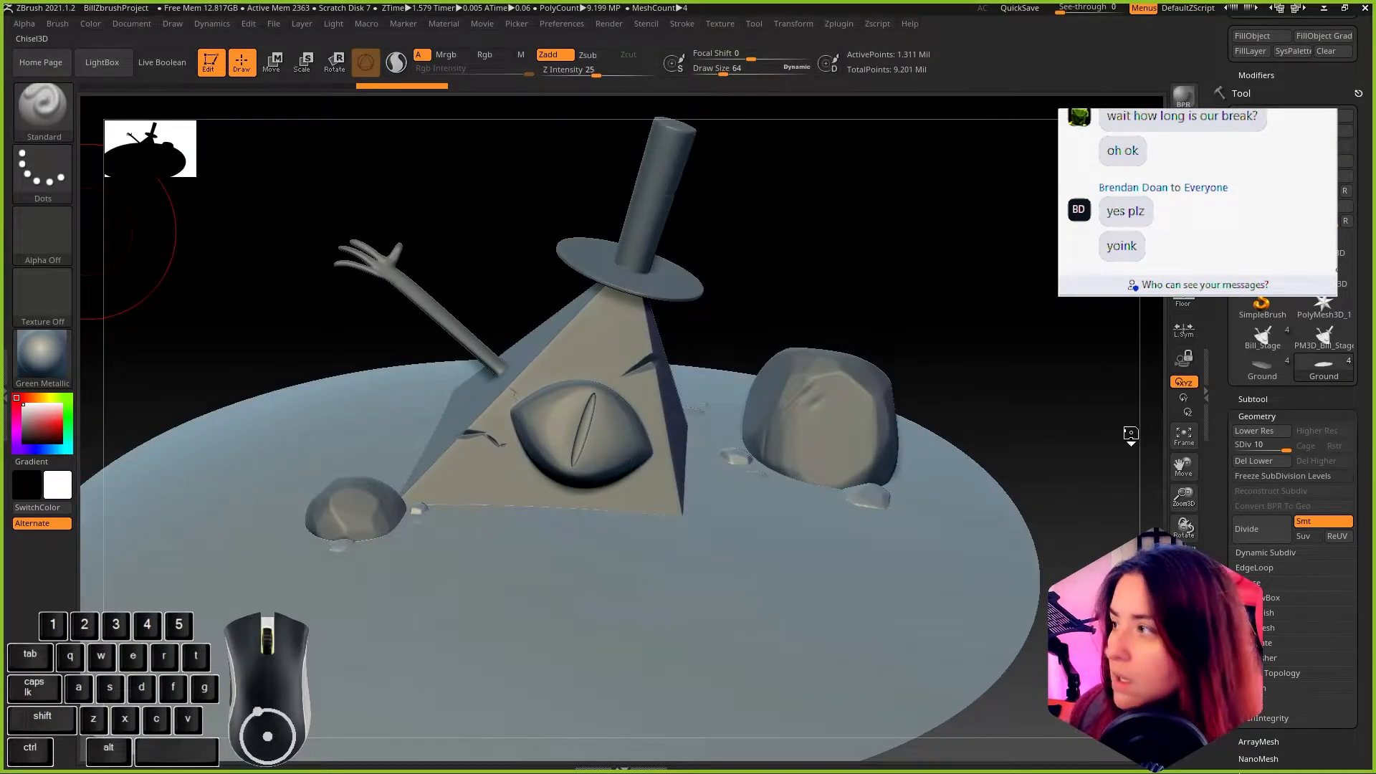
Step: Try stamping the Nose01 shape onto the ground in front of the pyramid, and undo the stamp
mouse_move(705, 648)
left_mouse_down()
mouse_move(848, 746)
mouse_move(901, 760)
left_mouse_up()
left_click_drag(1084, 532, 1032, 500)
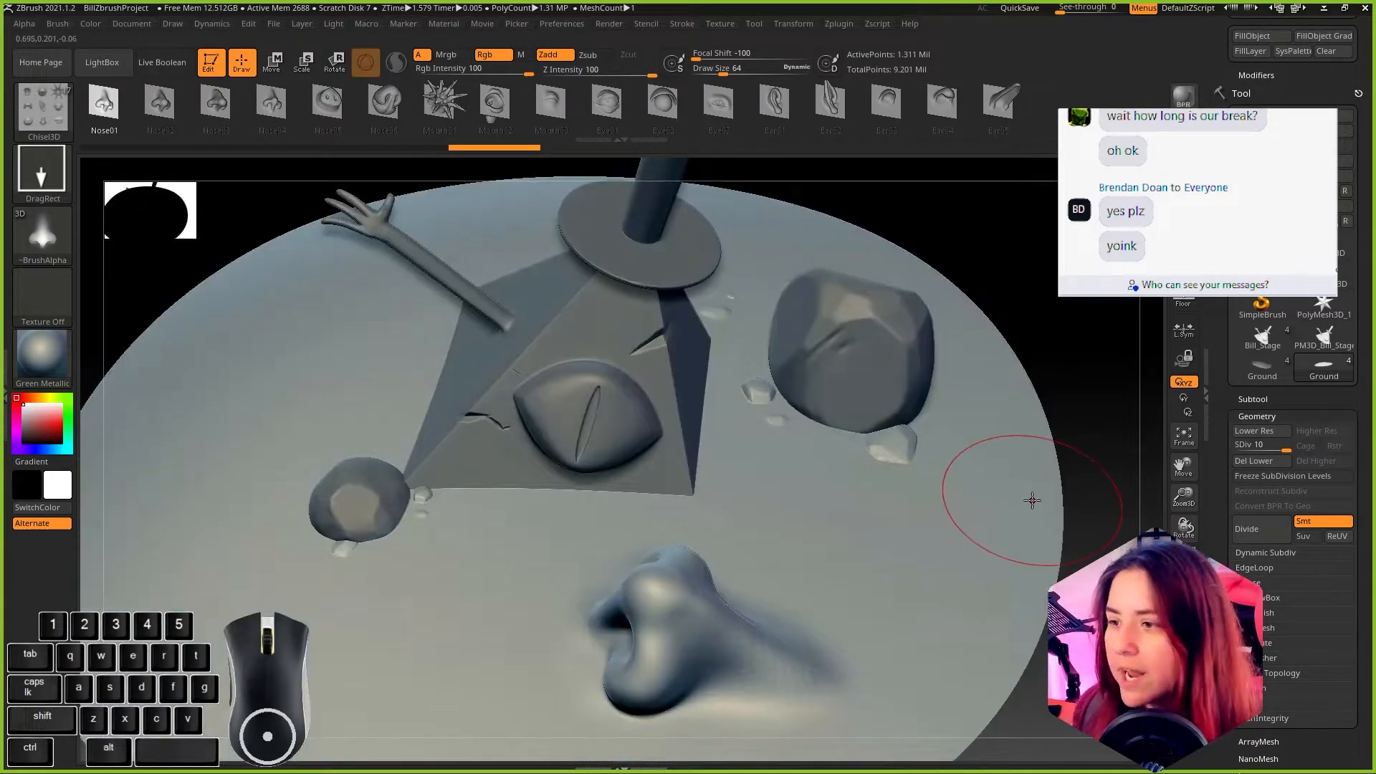
key("ctrl+z")
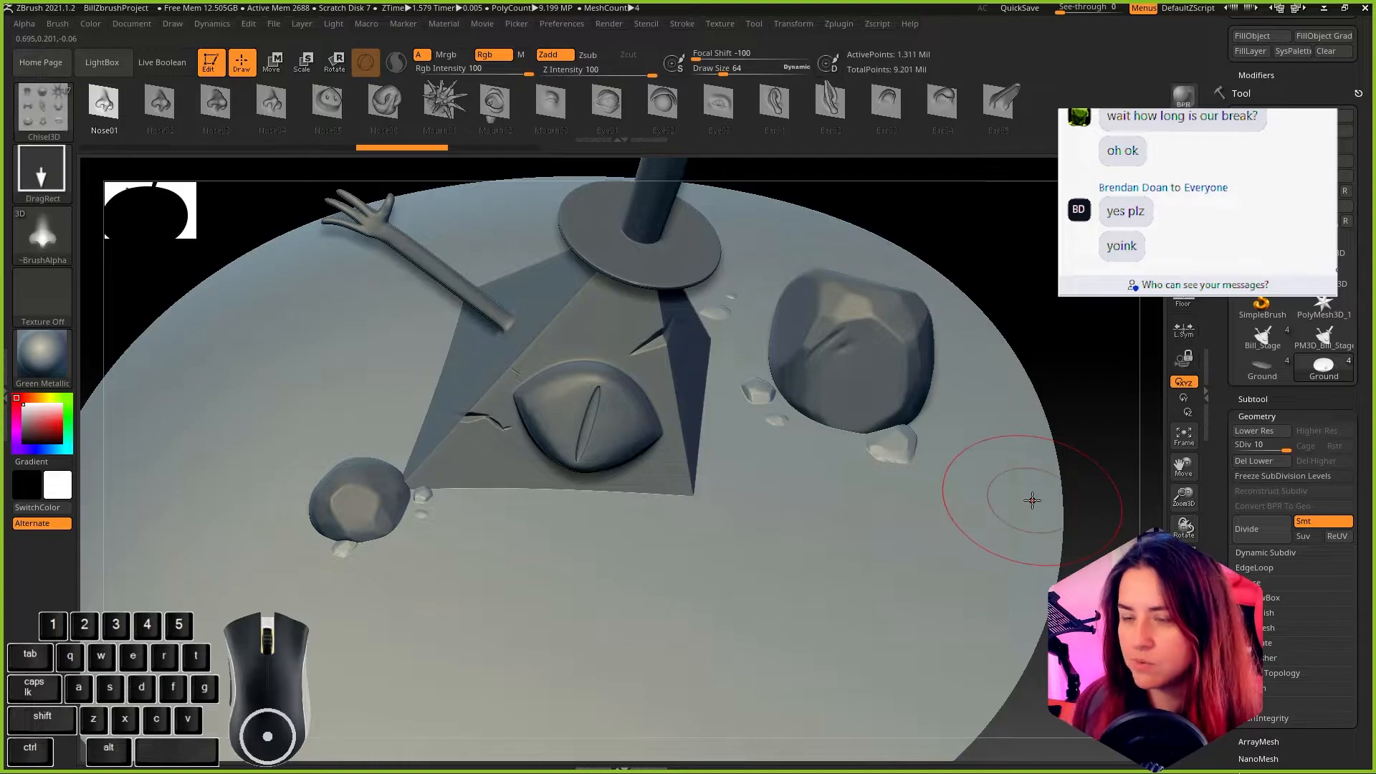
left_click_drag(1116, 674, 1115, 645)
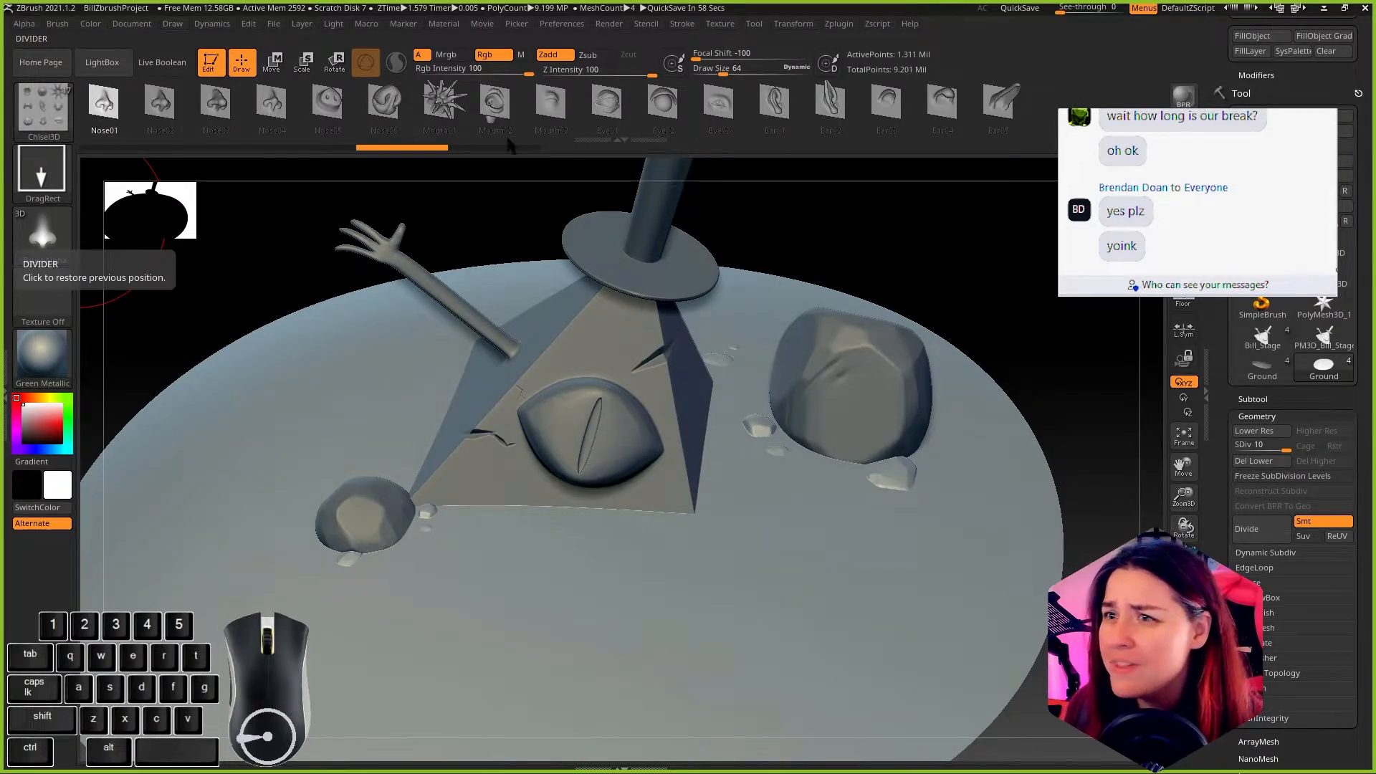
left_click(42, 101)
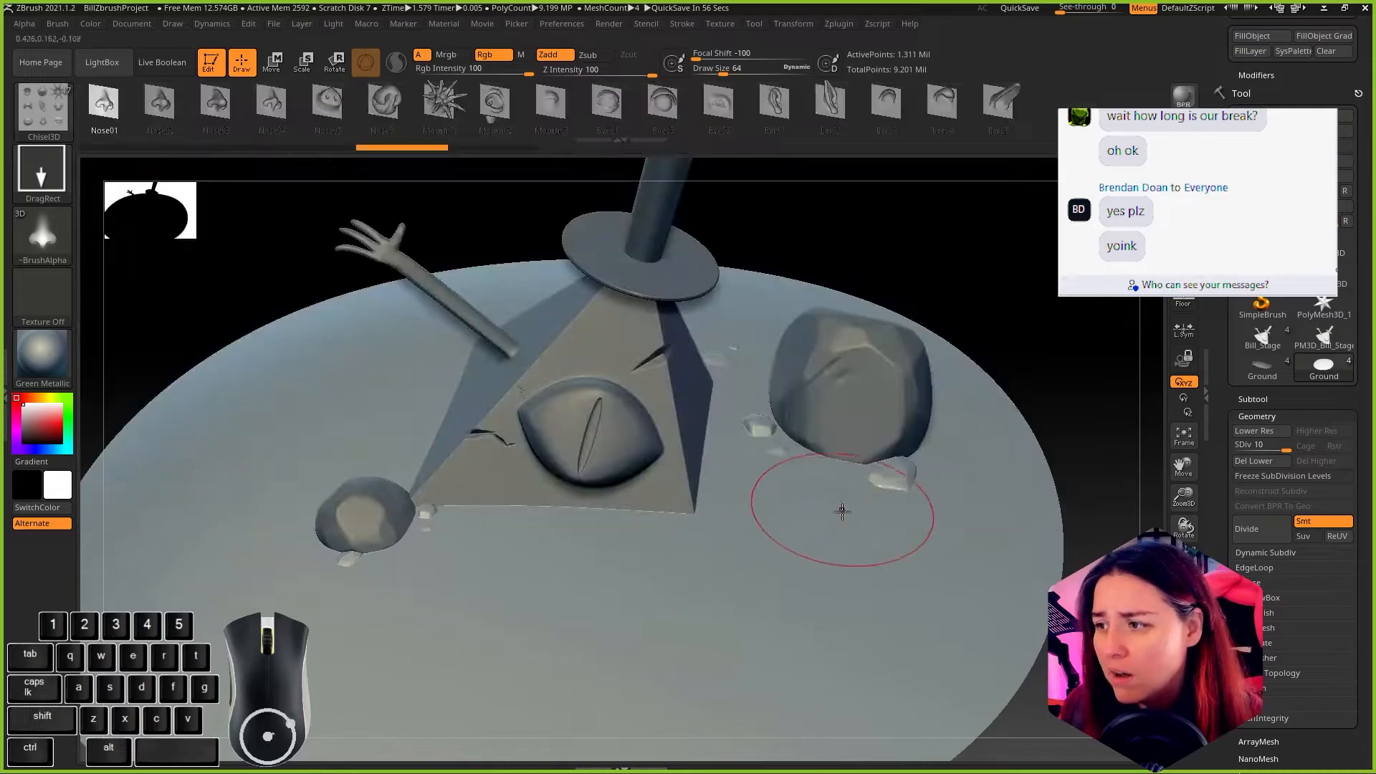
left_click(41, 104)
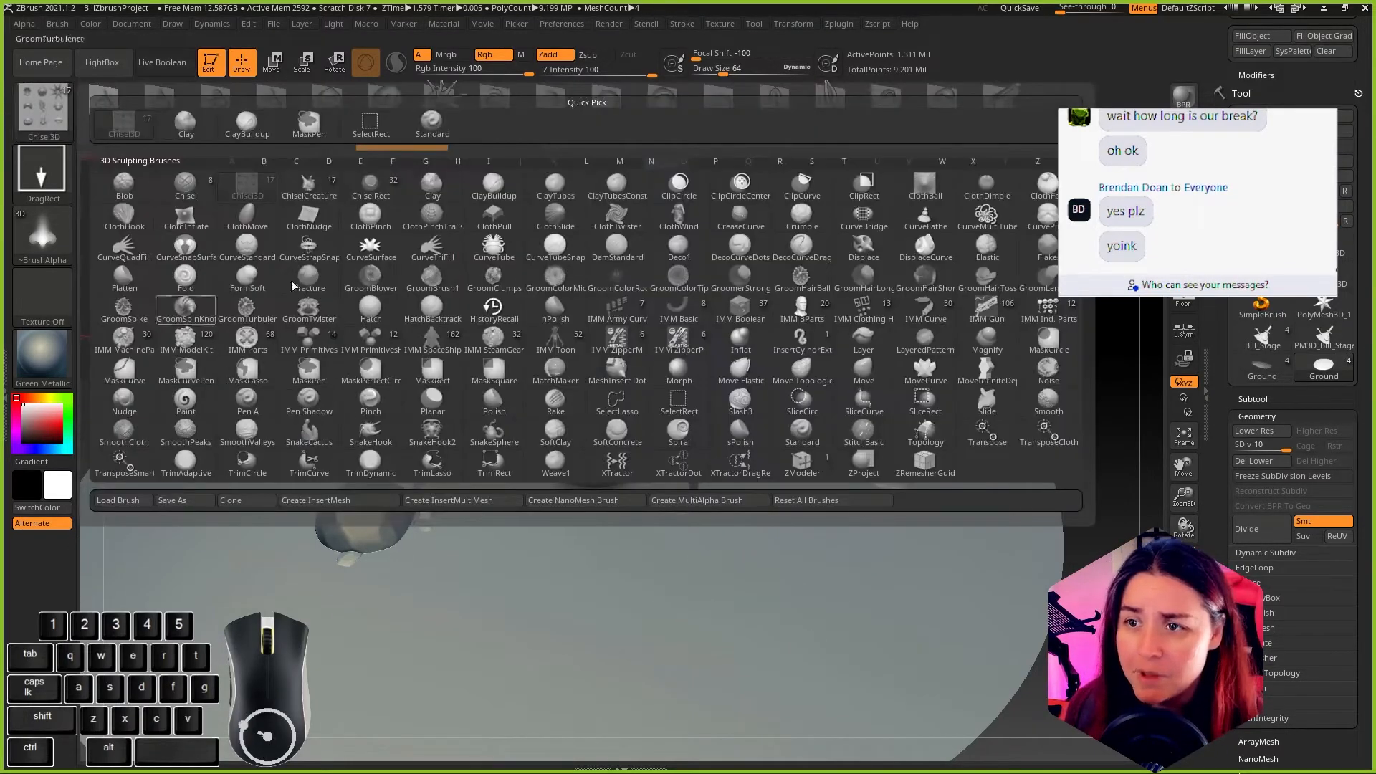
left_click(187, 335)
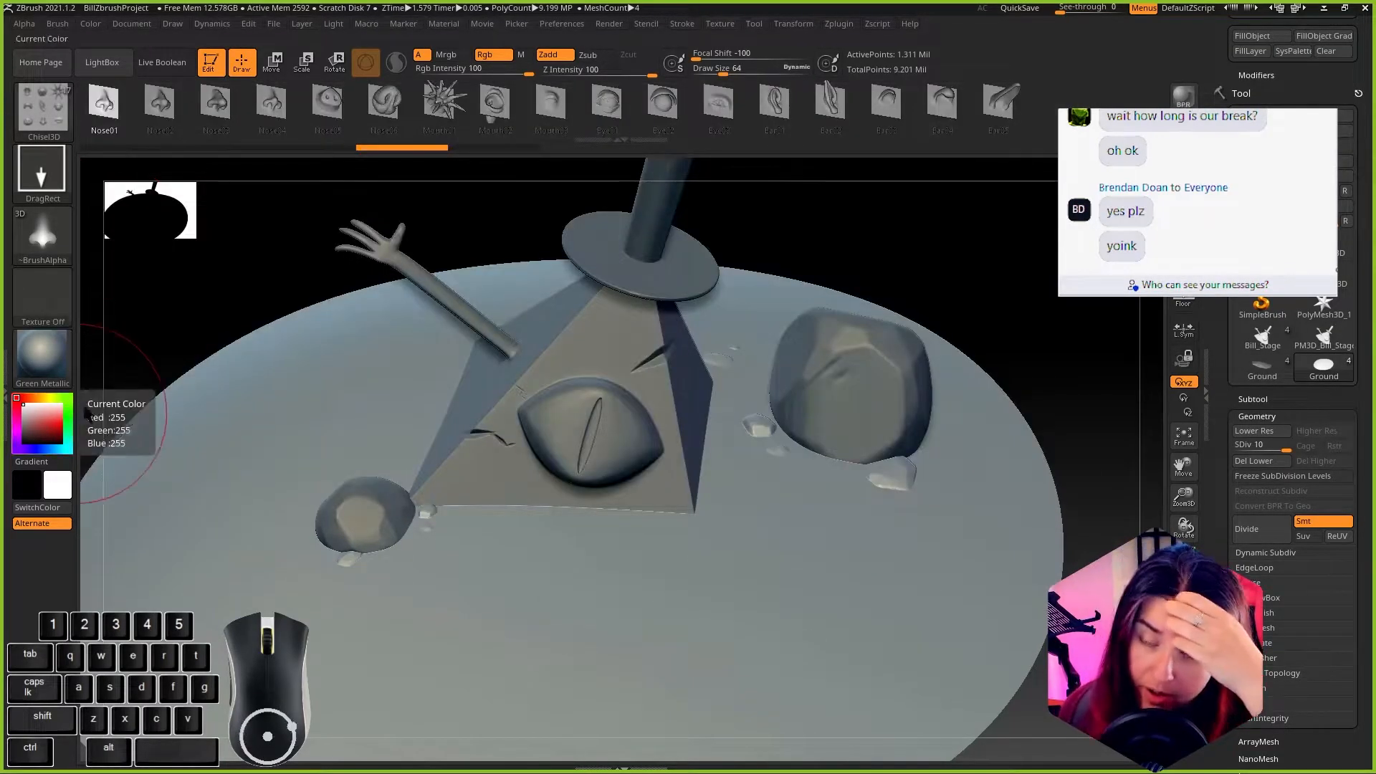
Step: Switch to File Explorer, open the Orb brush pack folder and place its window beside the ZBrush sculpt
mouse_move(0, 122)
left_mouse_down()
mouse_move(519, 23)
mouse_move(509, 18)
left_mouse_up()
left_click(312, 339)
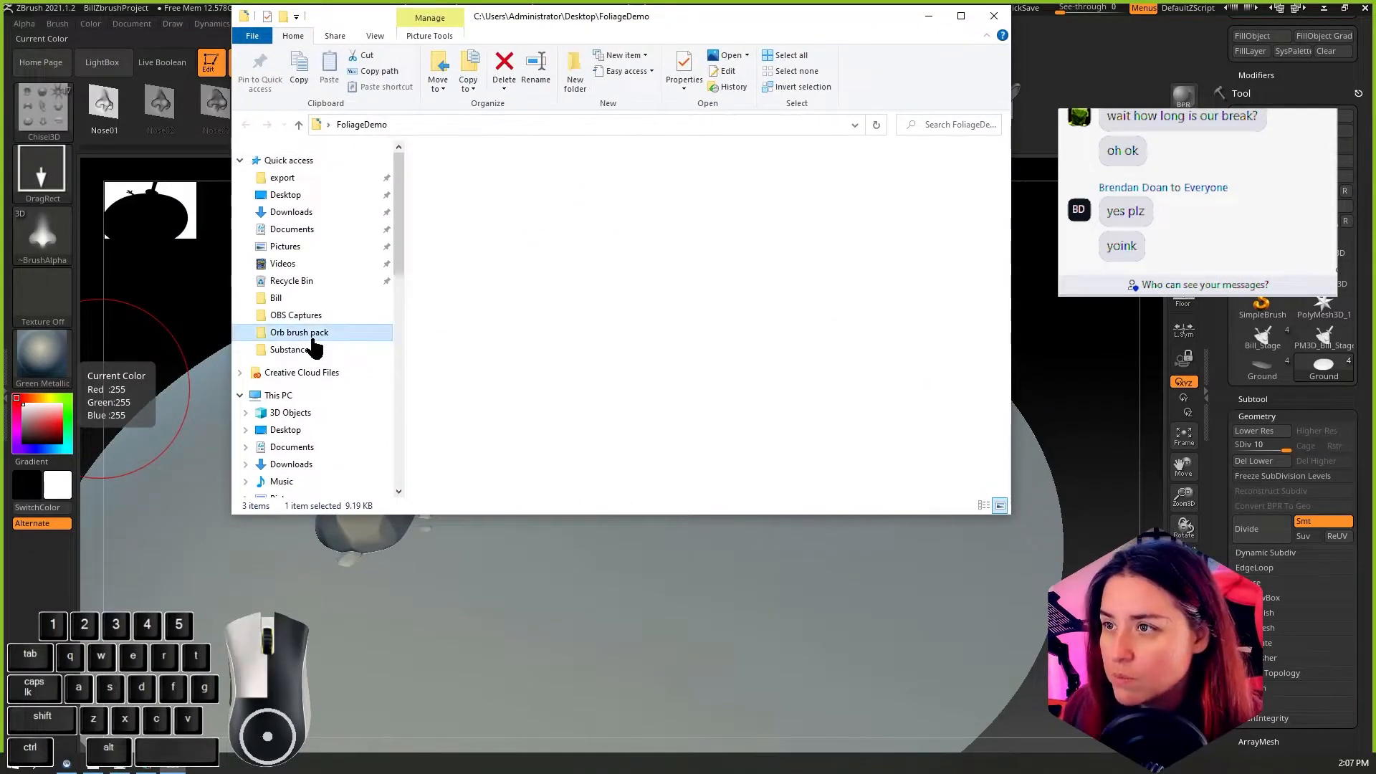
left_click_drag(814, 32, 1348, 60)
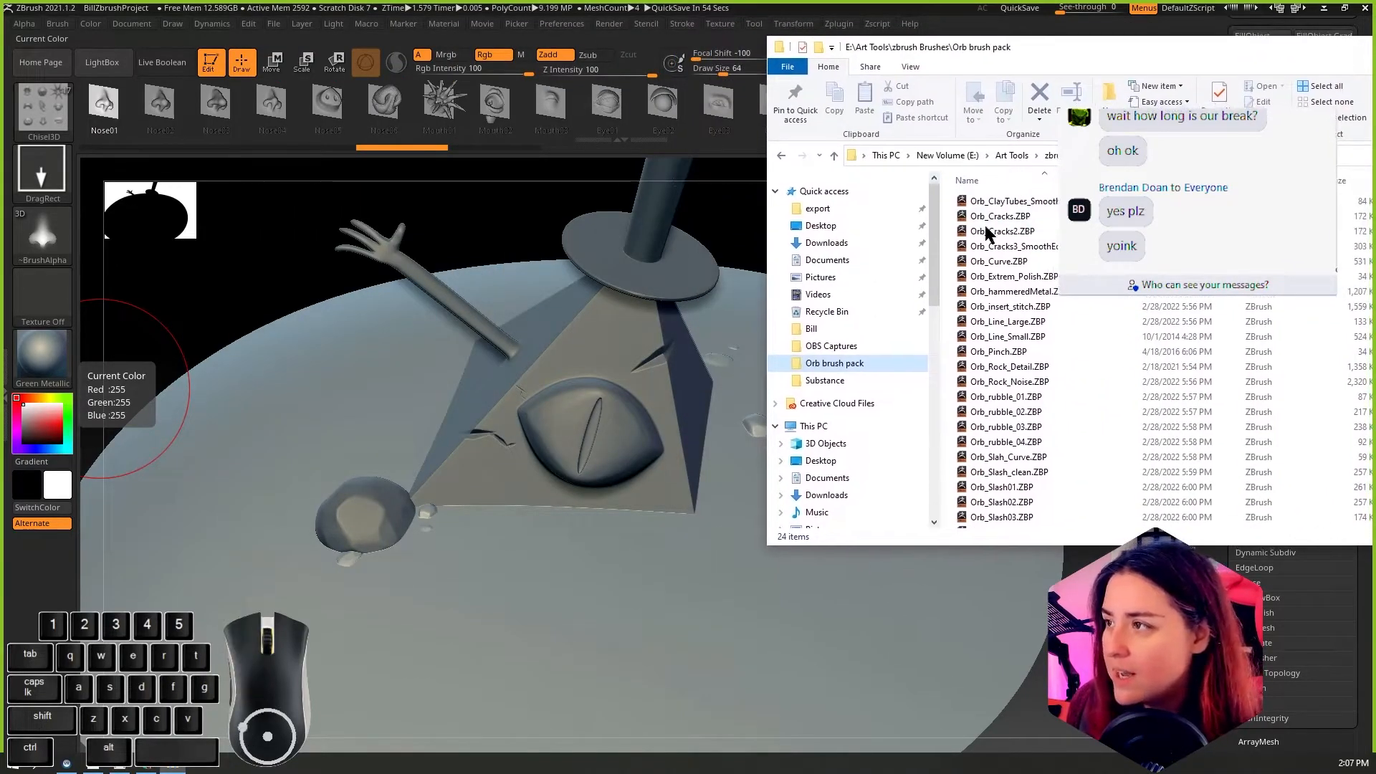
Step: Load the Orb_Rock_Noise brush into ZBrush, try it on the ground in front of the pyramid, and undo the strokes
double_click(1026, 383)
mouse_move(430, 631)
left_mouse_down()
mouse_move(491, 615)
mouse_move(530, 624)
left_mouse_up()
left_click_drag(1032, 668, 860, 476)
key("ctrl")
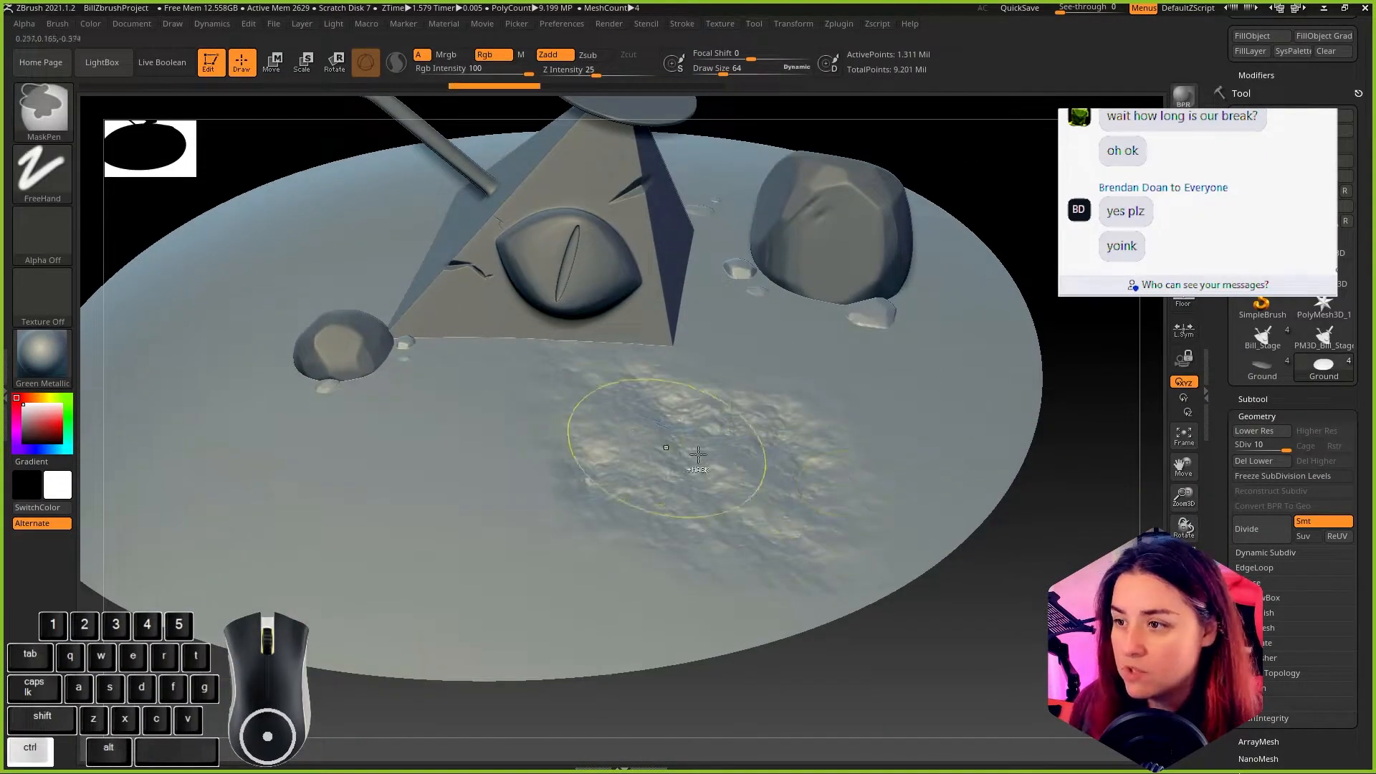
key("ctrl+z")
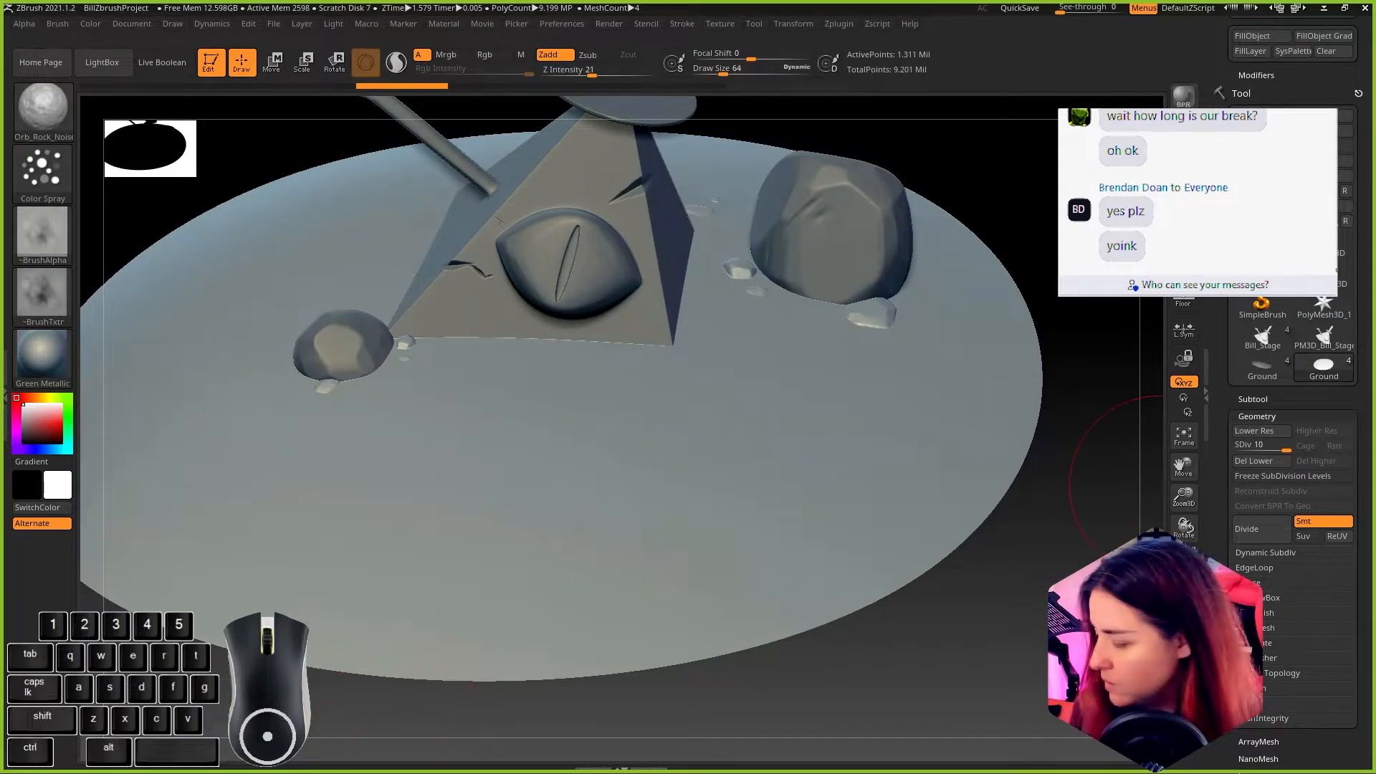
Step: Load the Orb_rubble_01 brush from the Orb brush pack folder, try stamping rubble onto the ground, and undo the stamps
key("alt+Tab")
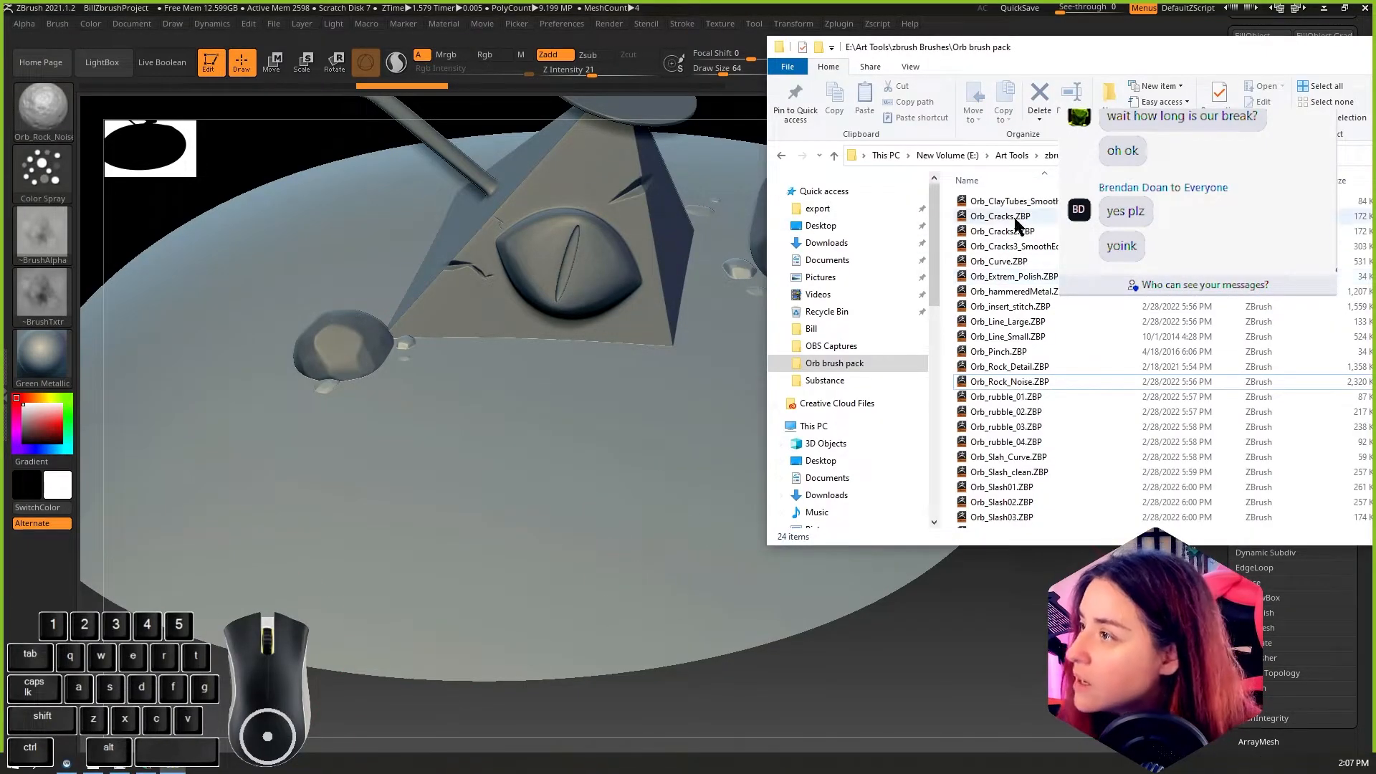
left_click(1006, 400)
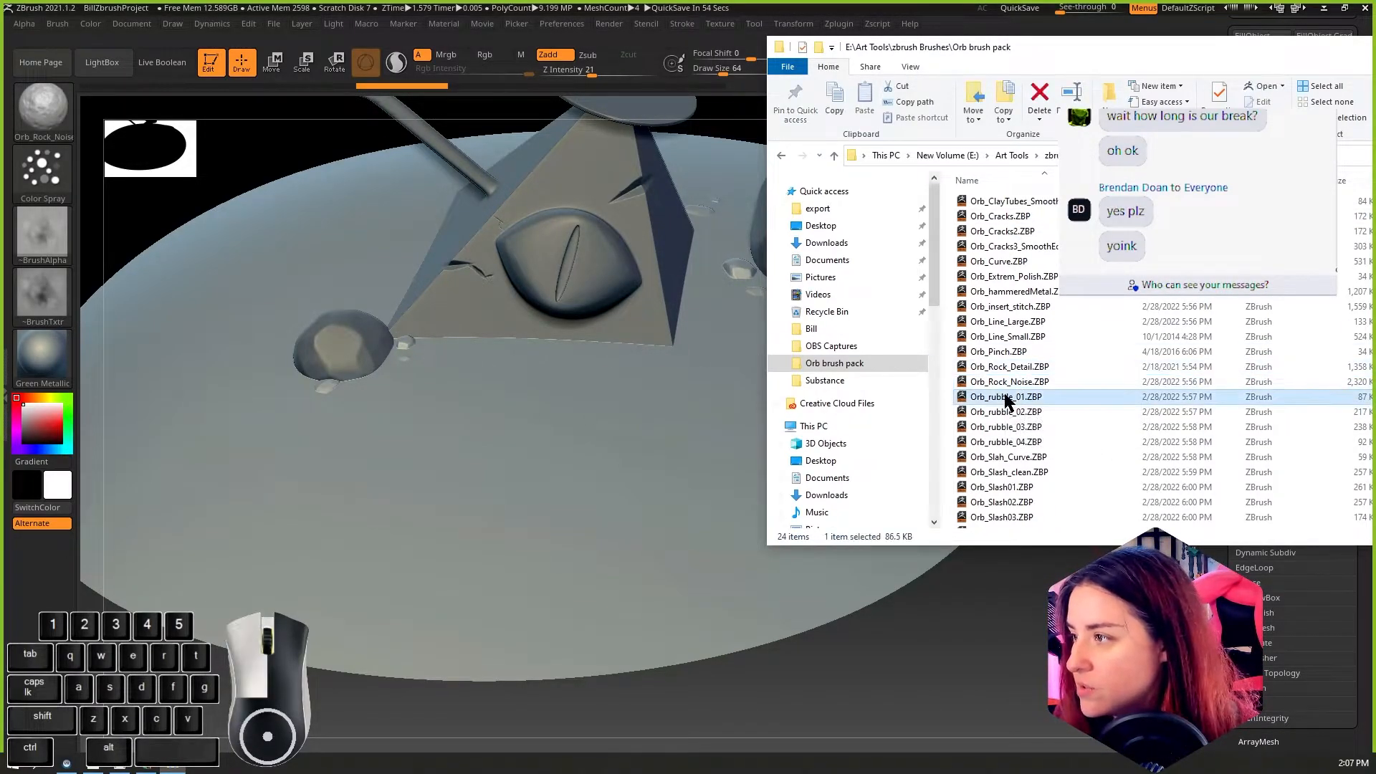
double_click(1005, 395)
left_click_drag(506, 440, 637, 509)
mouse_move(882, 423)
left_mouse_down()
mouse_move(729, 584)
mouse_move(745, 609)
left_mouse_up()
mouse_move(979, 634)
left_mouse_down("alt")
mouse_move(1047, 598)
mouse_move(985, 598)
left_mouse_up("alt")
key("ctrl+z")
key("ctrl+z")
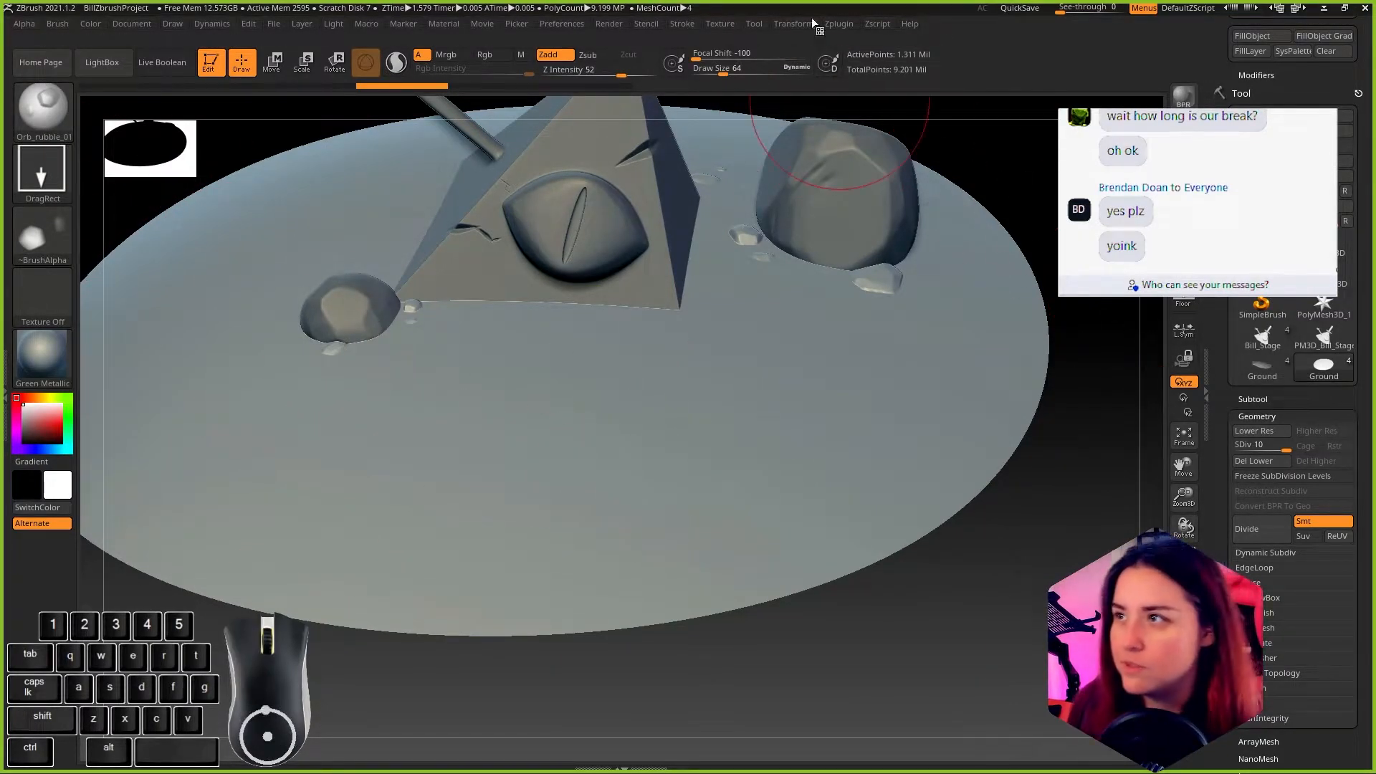
Step: Clear the ZBrush, browser and Maya windows out of the way to reach the Epic Games Launcher
left_click(1346, 8)
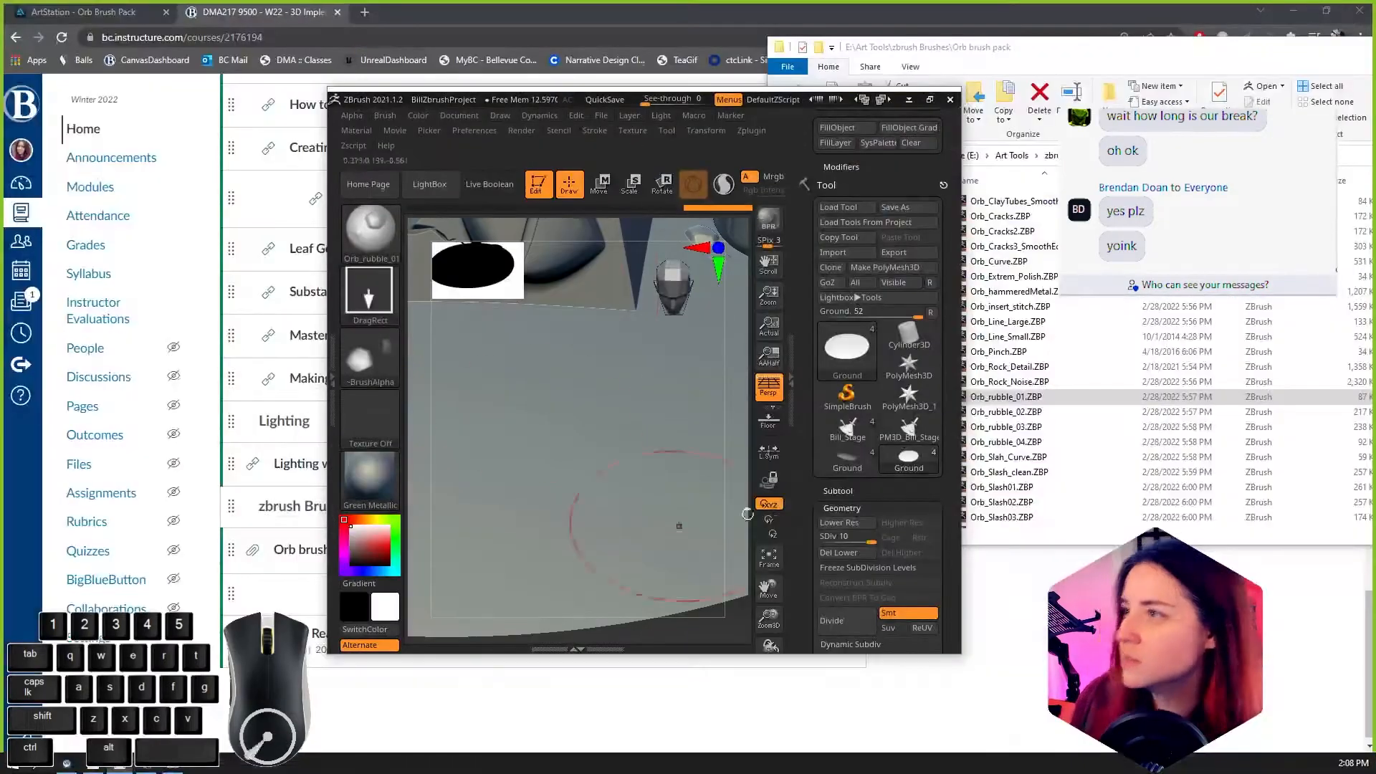
left_click_drag(551, 96, 0, 208)
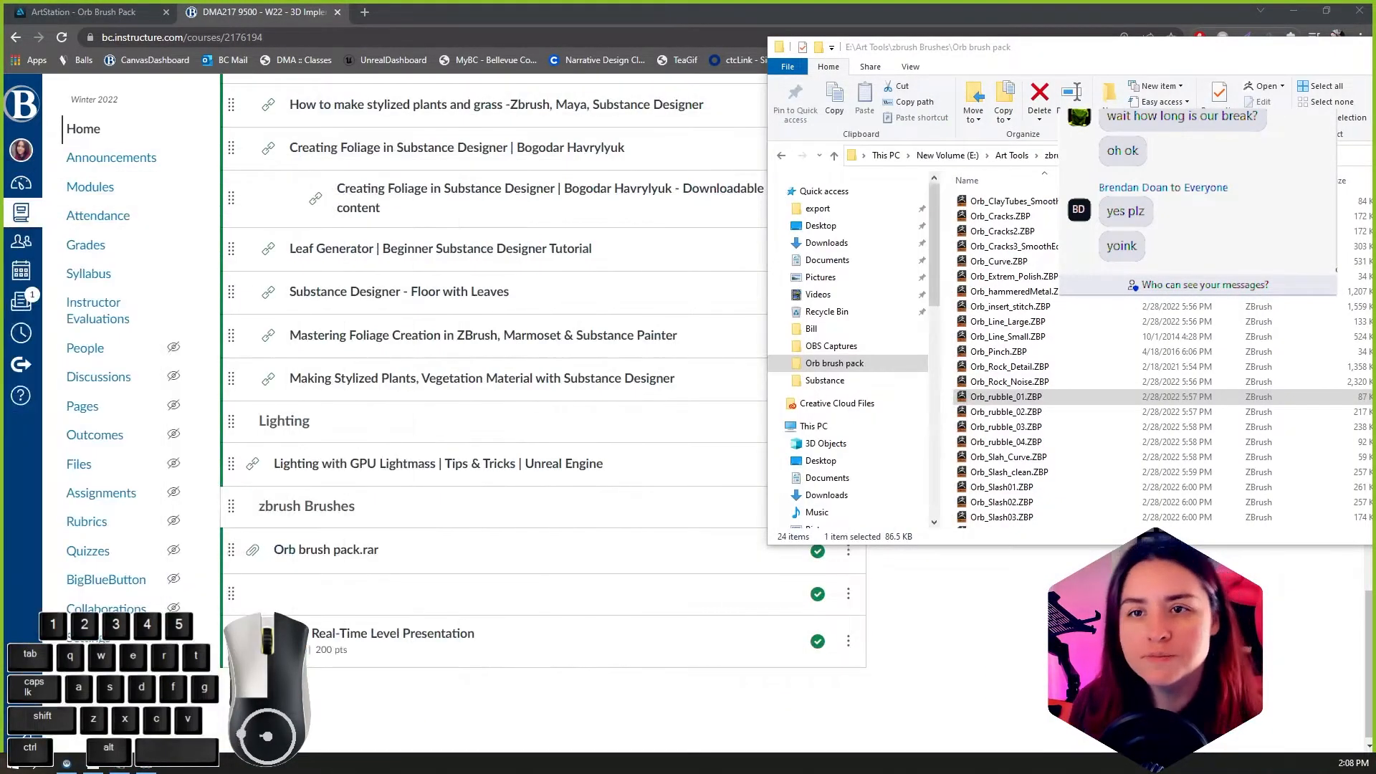
left_click(1296, 12)
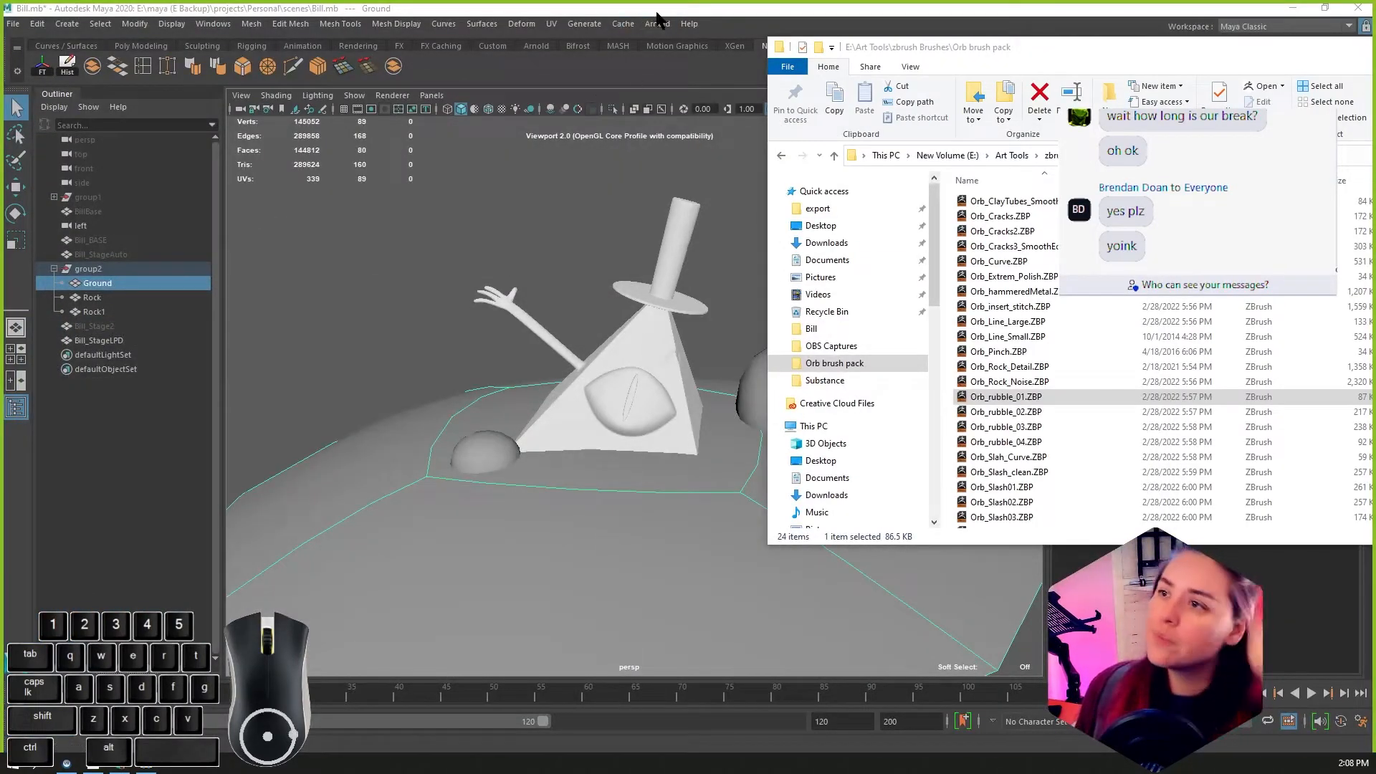
double_click(656, 12)
left_click(1021, 12)
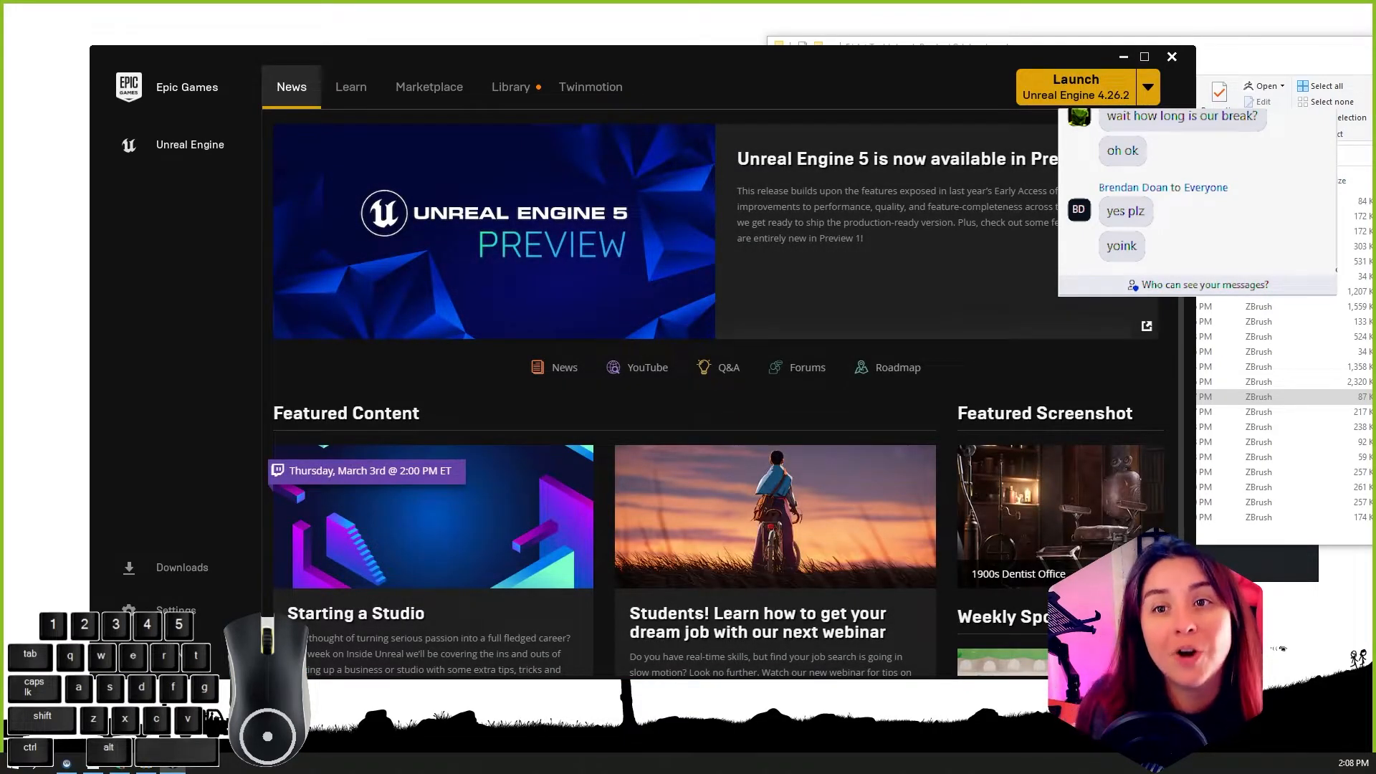
Step: Launch Unreal Engine 4.26.2 and open the ScaleDemo level from the 217 content folder
left_click(1062, 93)
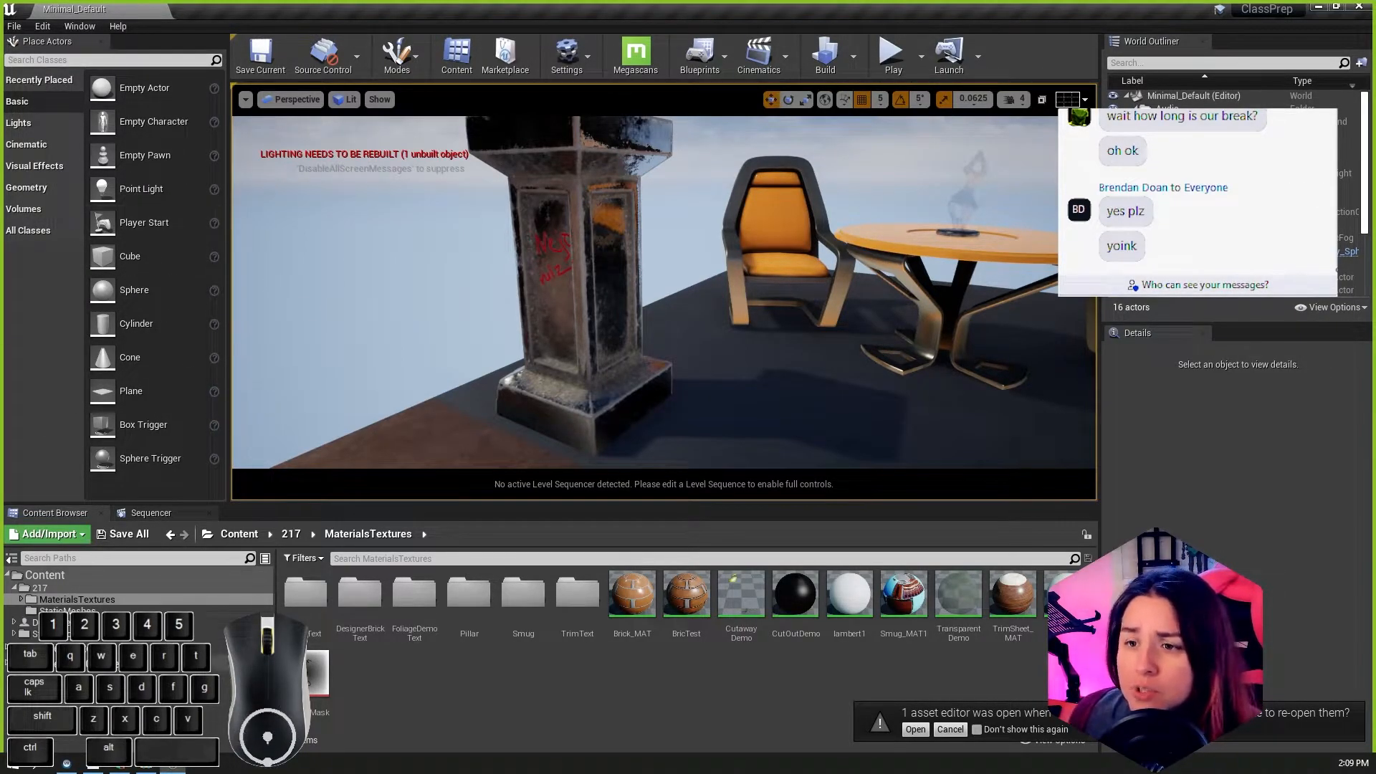
left_click(39, 587)
double_click(627, 595)
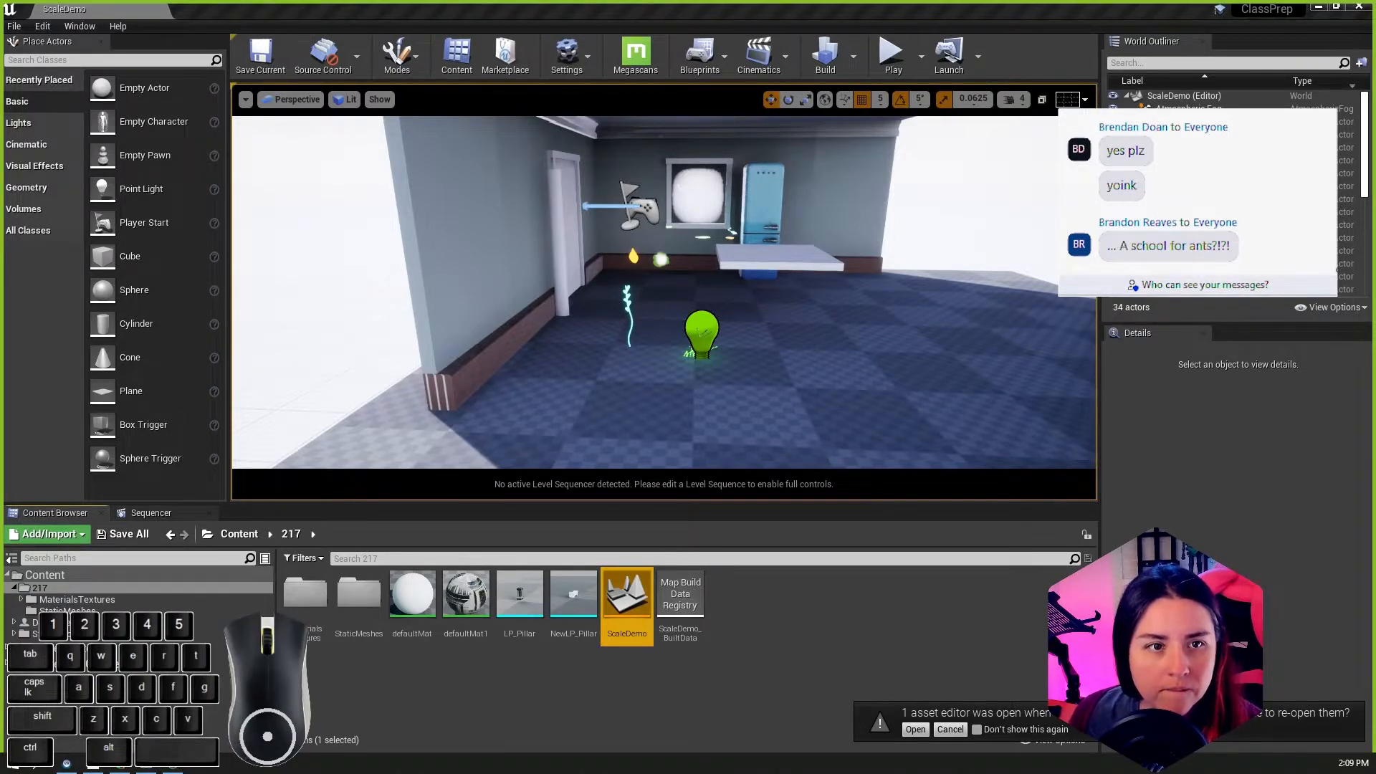
left_click_drag(0, 287, 399, 82)
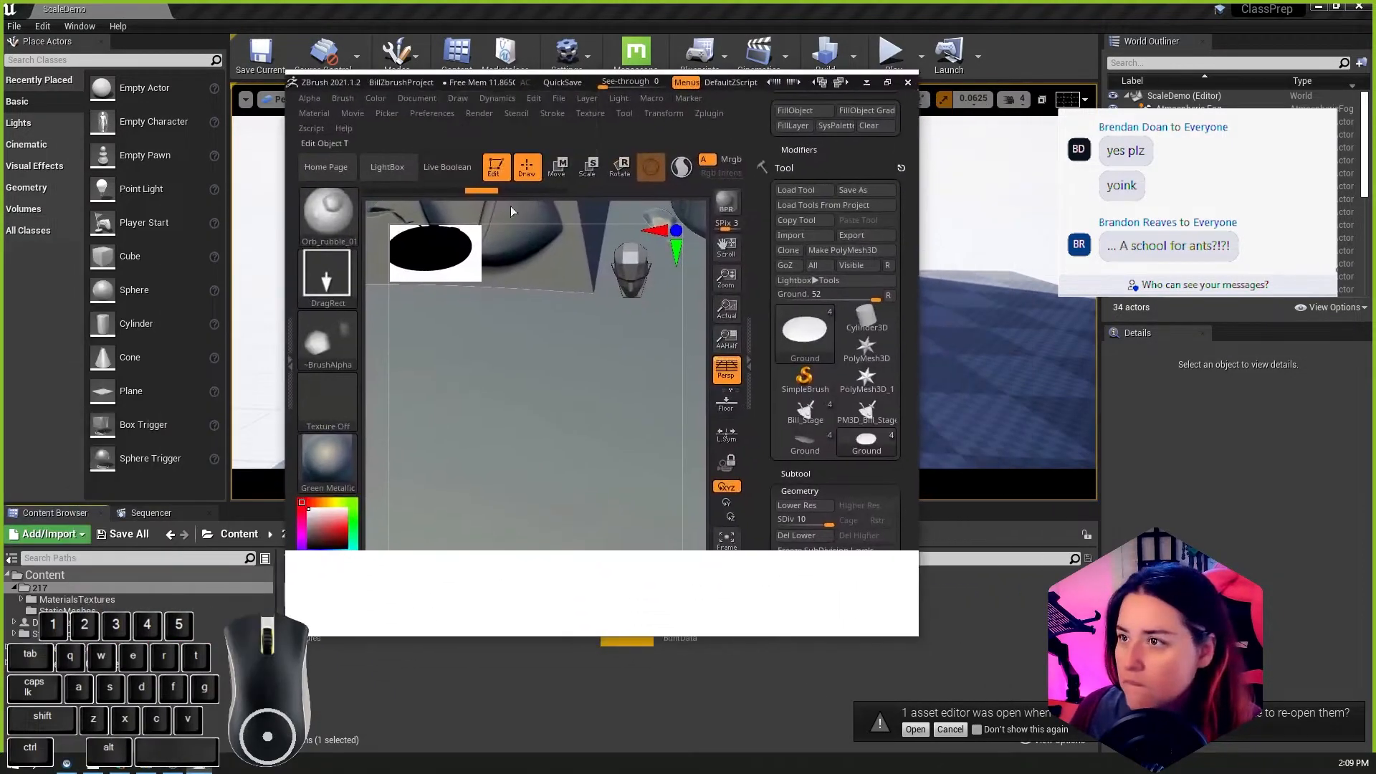
left_click(852, 235)
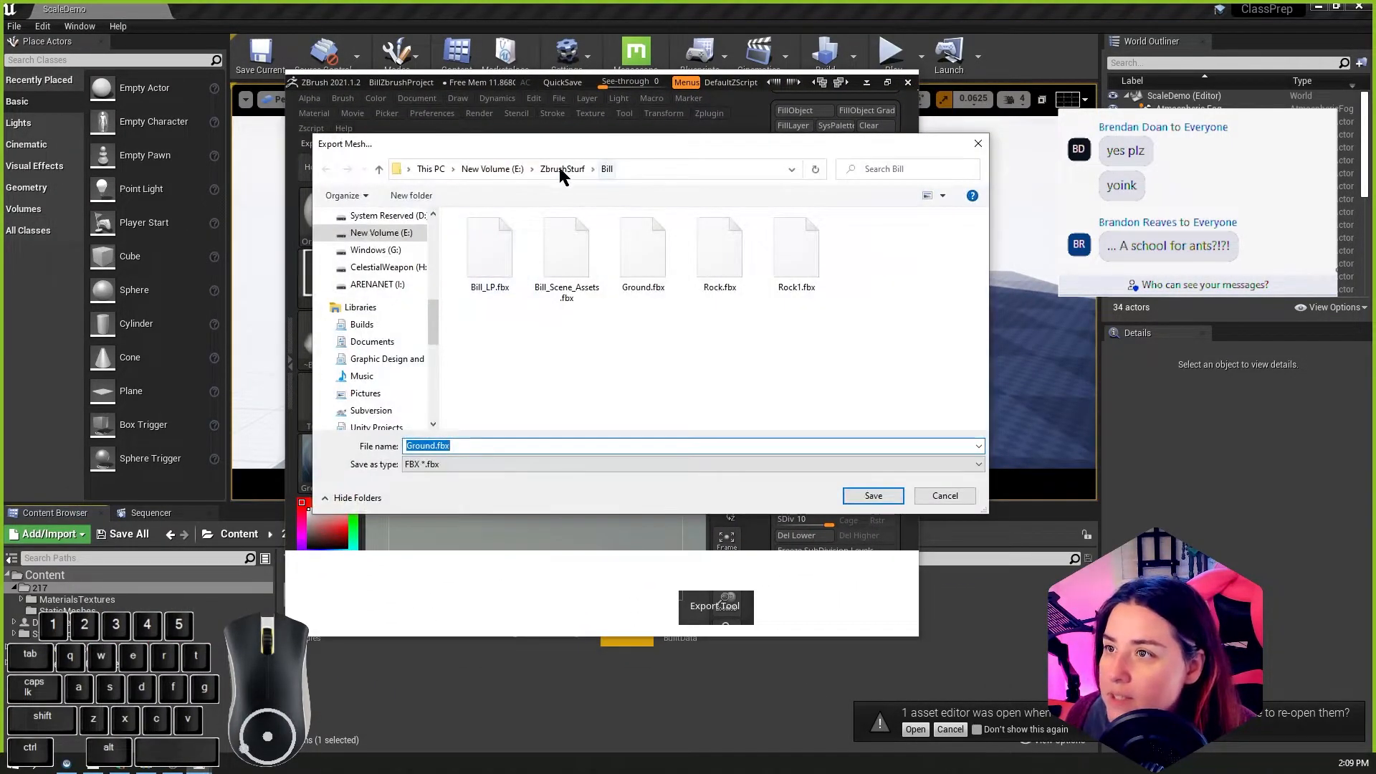
left_click(978, 143)
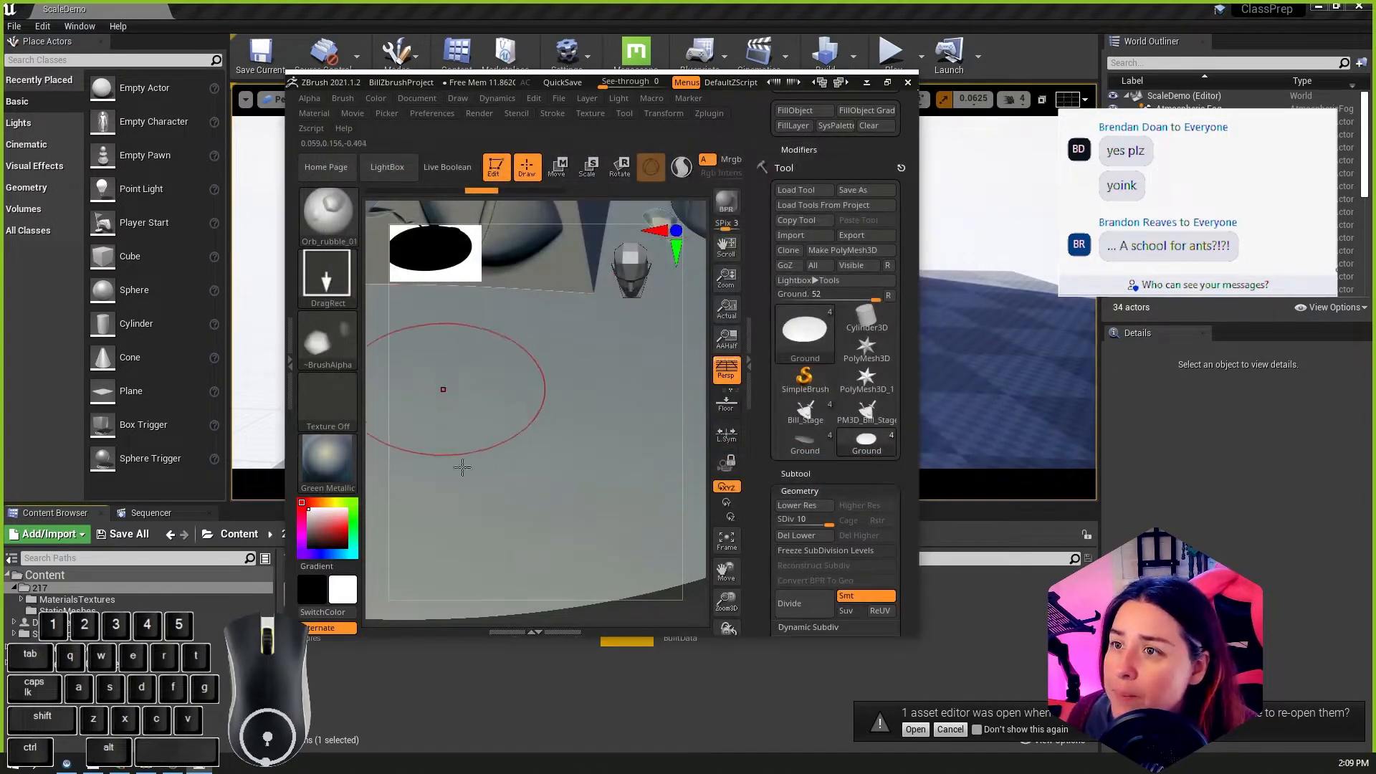
left_click(867, 82)
Step: Import Ground.fbx from the Bill folder into the 217 content folder, keeping the existing FBX import options
right_click(815, 607)
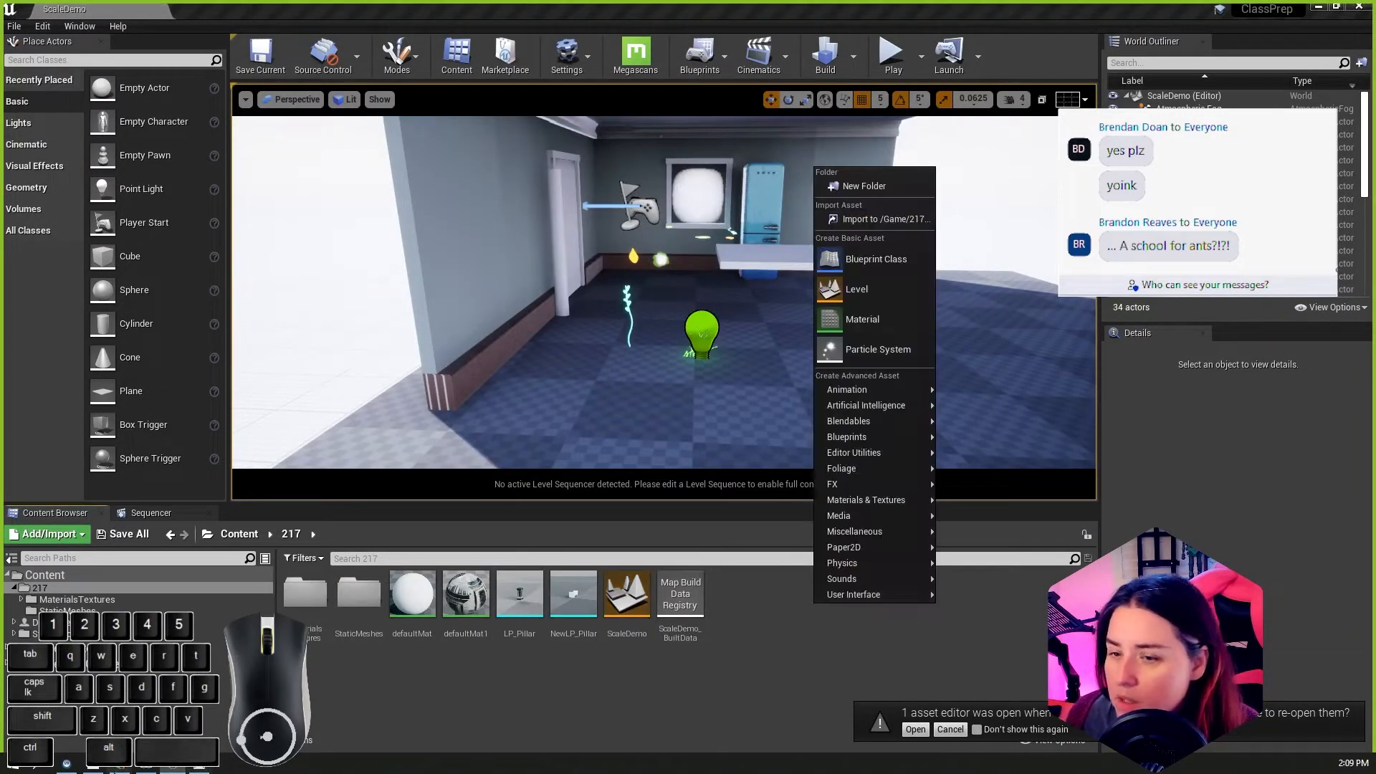
left_click(147, 765)
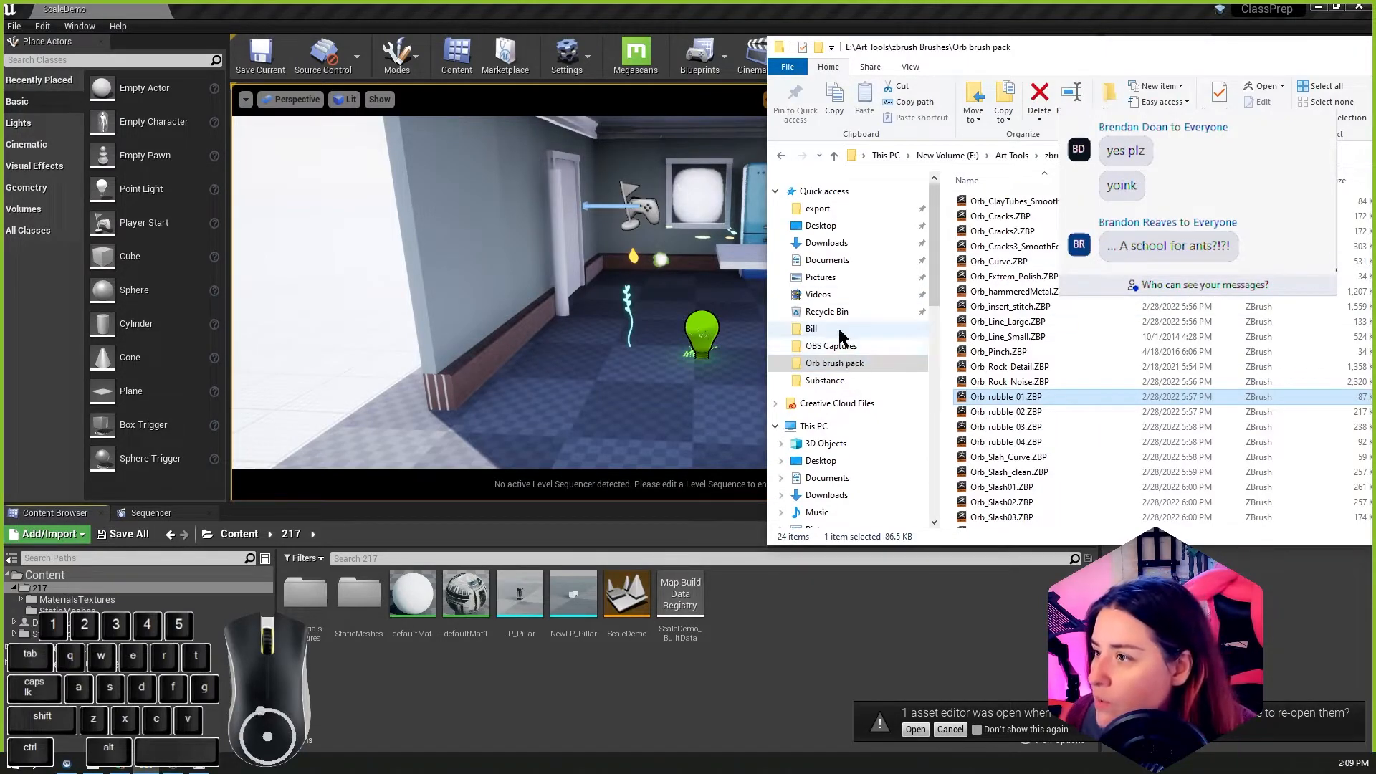
left_click(864, 328)
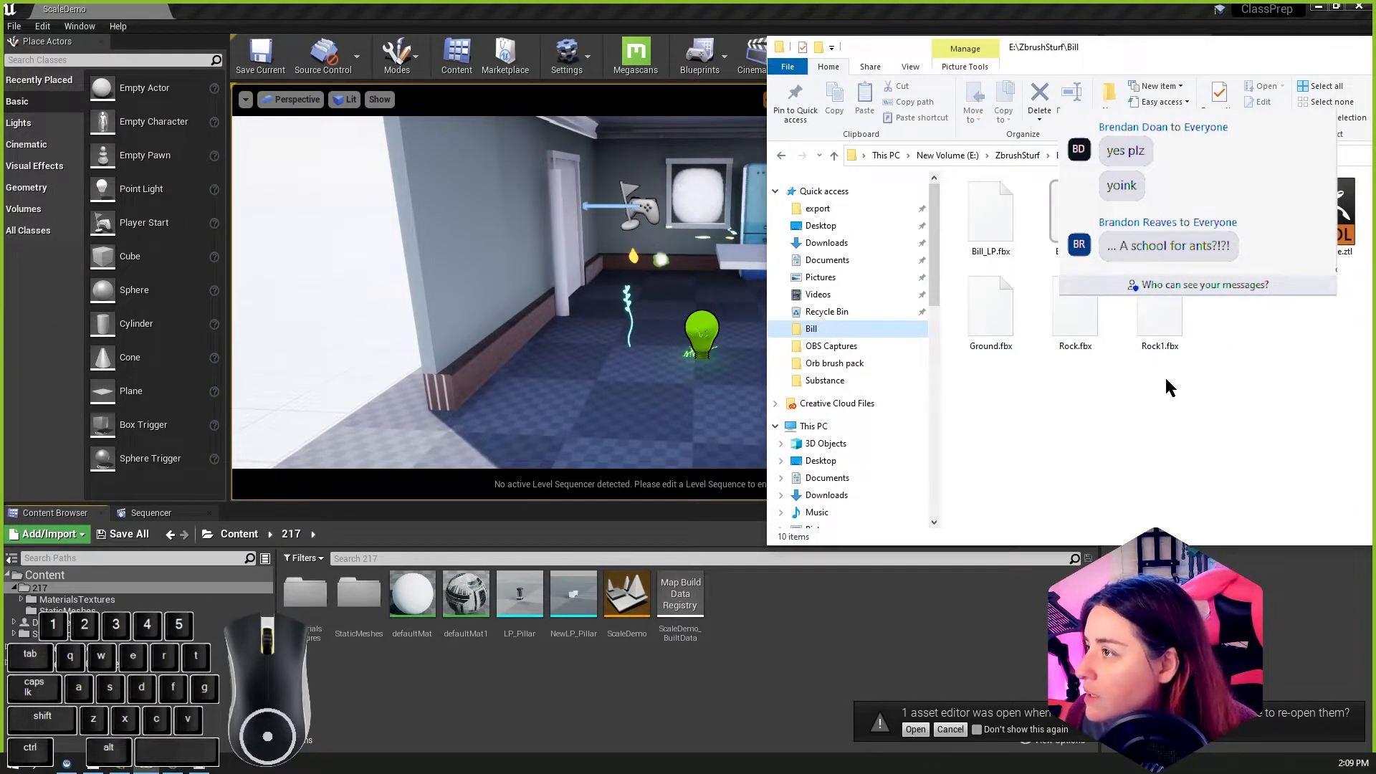
left_click(997, 315)
left_click_drag(994, 304, 780, 609)
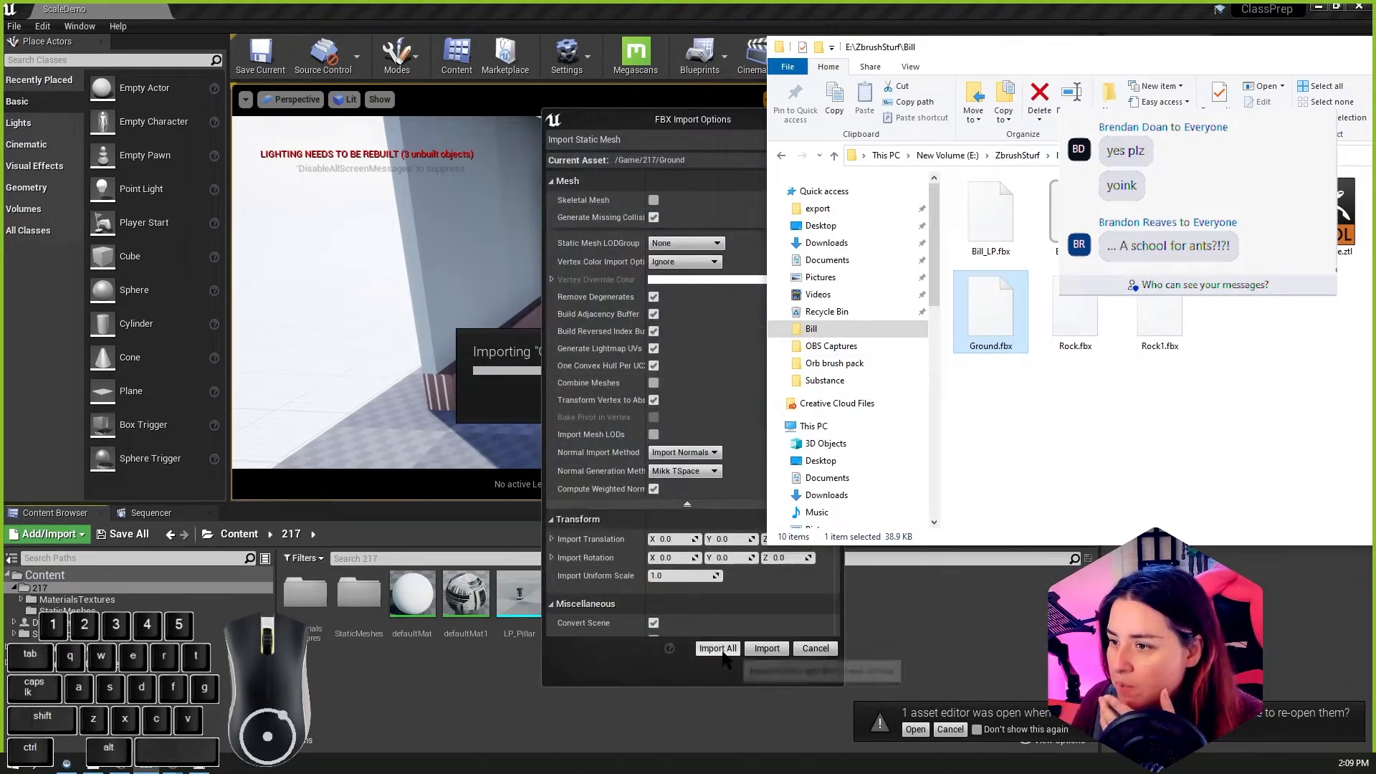
left_click(718, 649)
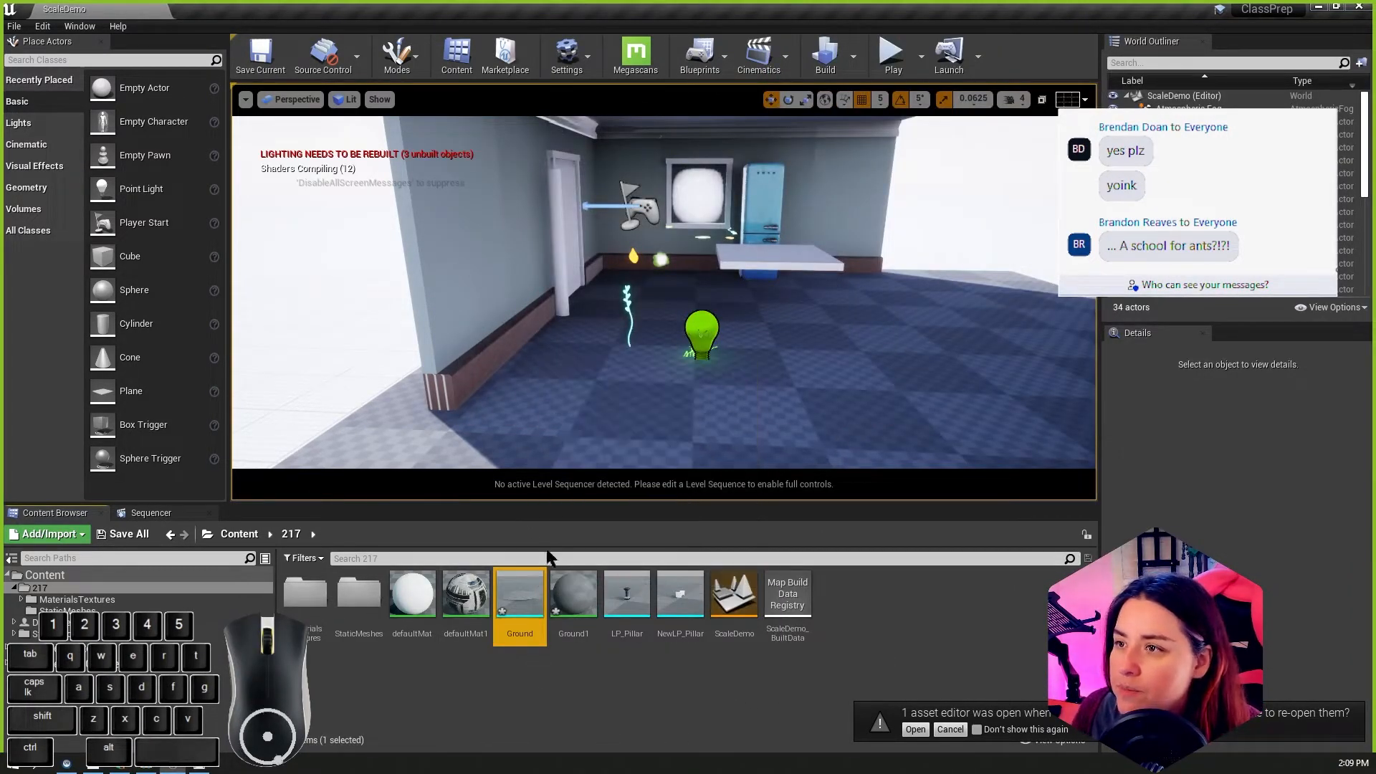
Step: Frame the Bill pyramid outside the house and place the Ground mesh in the level at its base
scroll(470, 393, "down", 6)
left_click_drag(471, 394, 759, 391, "alt")
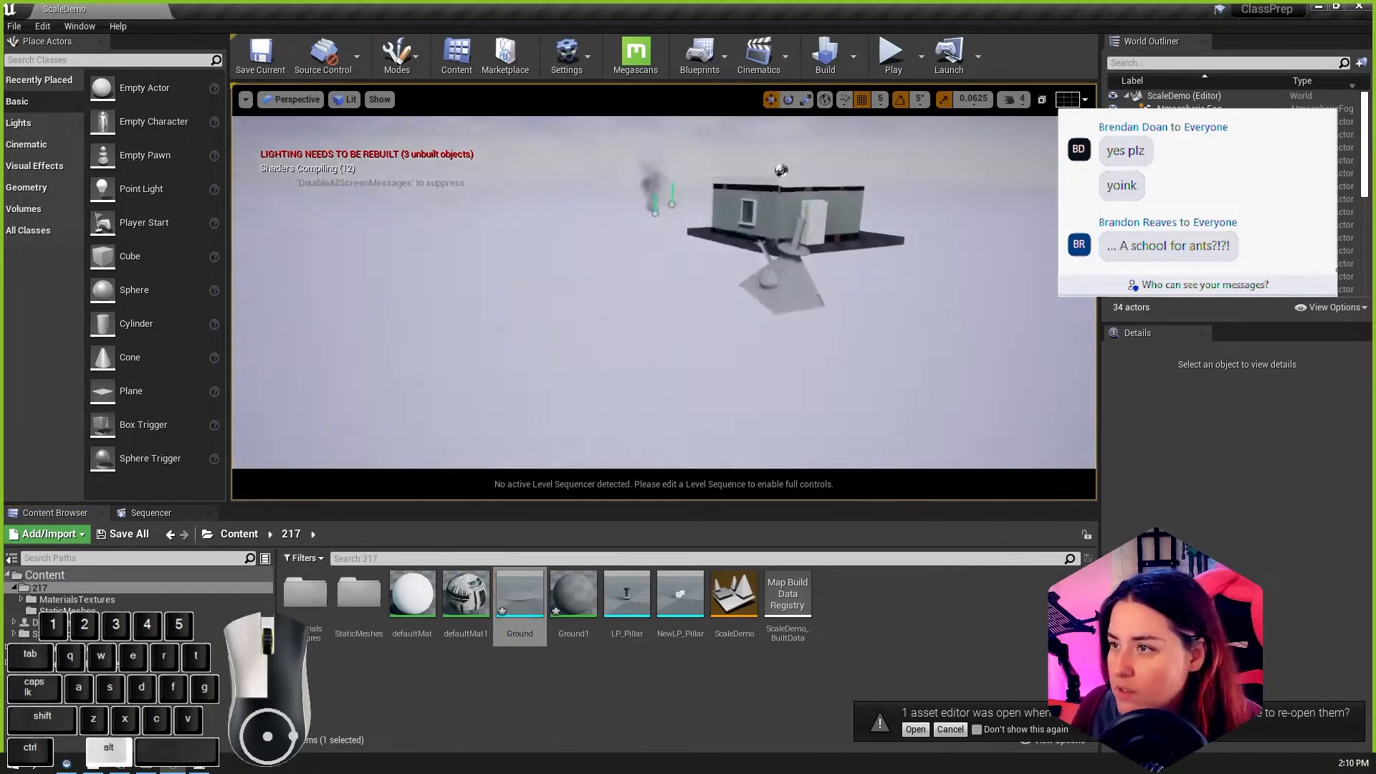
left_click(765, 316)
key("f")
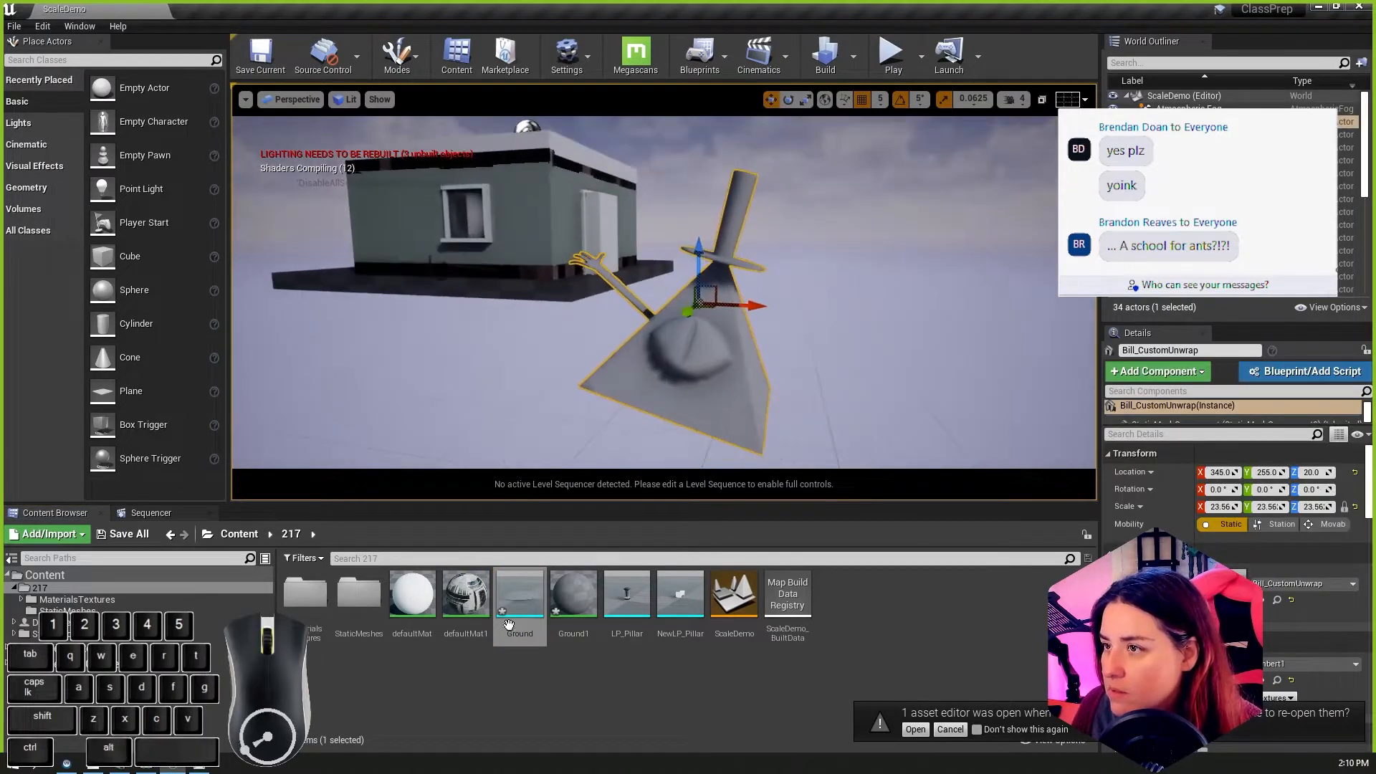
left_click_drag(522, 606, 670, 422)
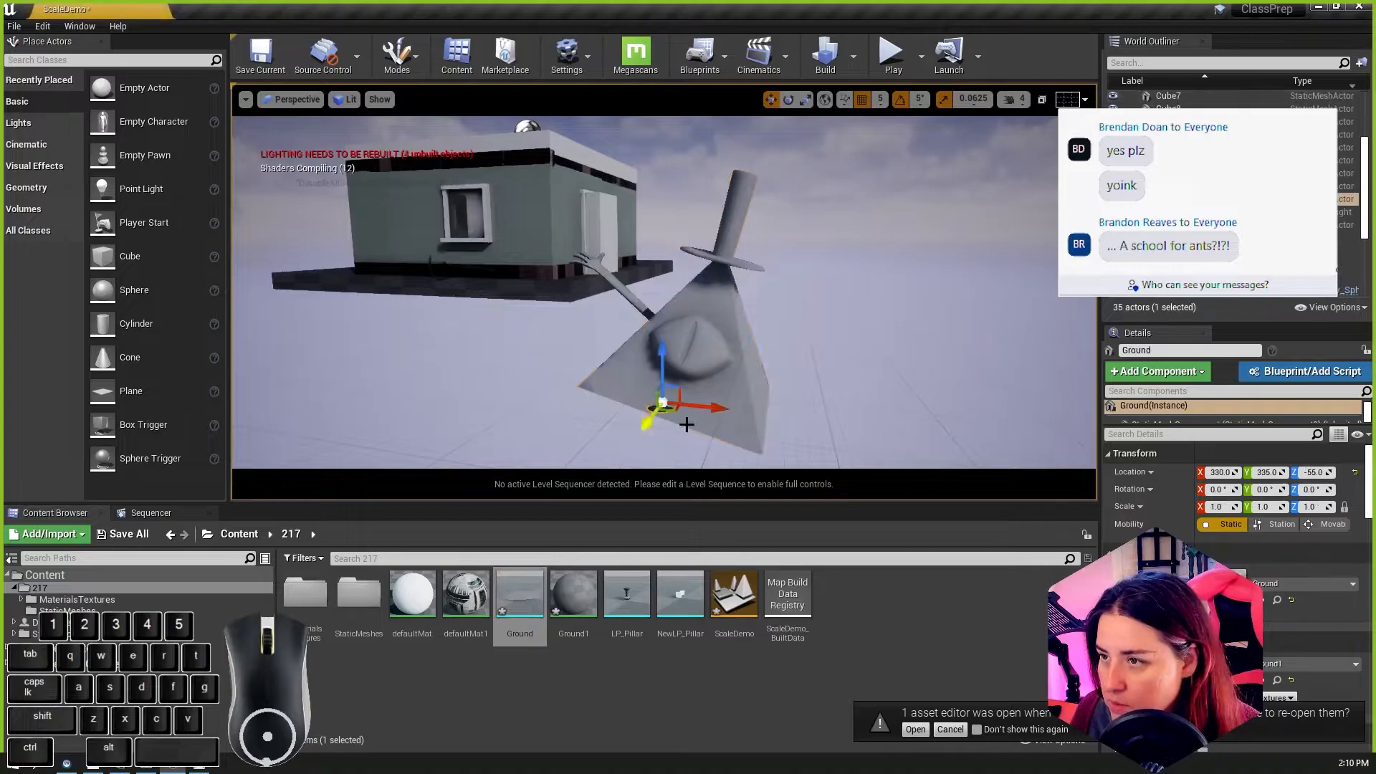
Step: Set the Bill_CustomUnwrap pyramid's scale to 24 on all axes
left_click(739, 396)
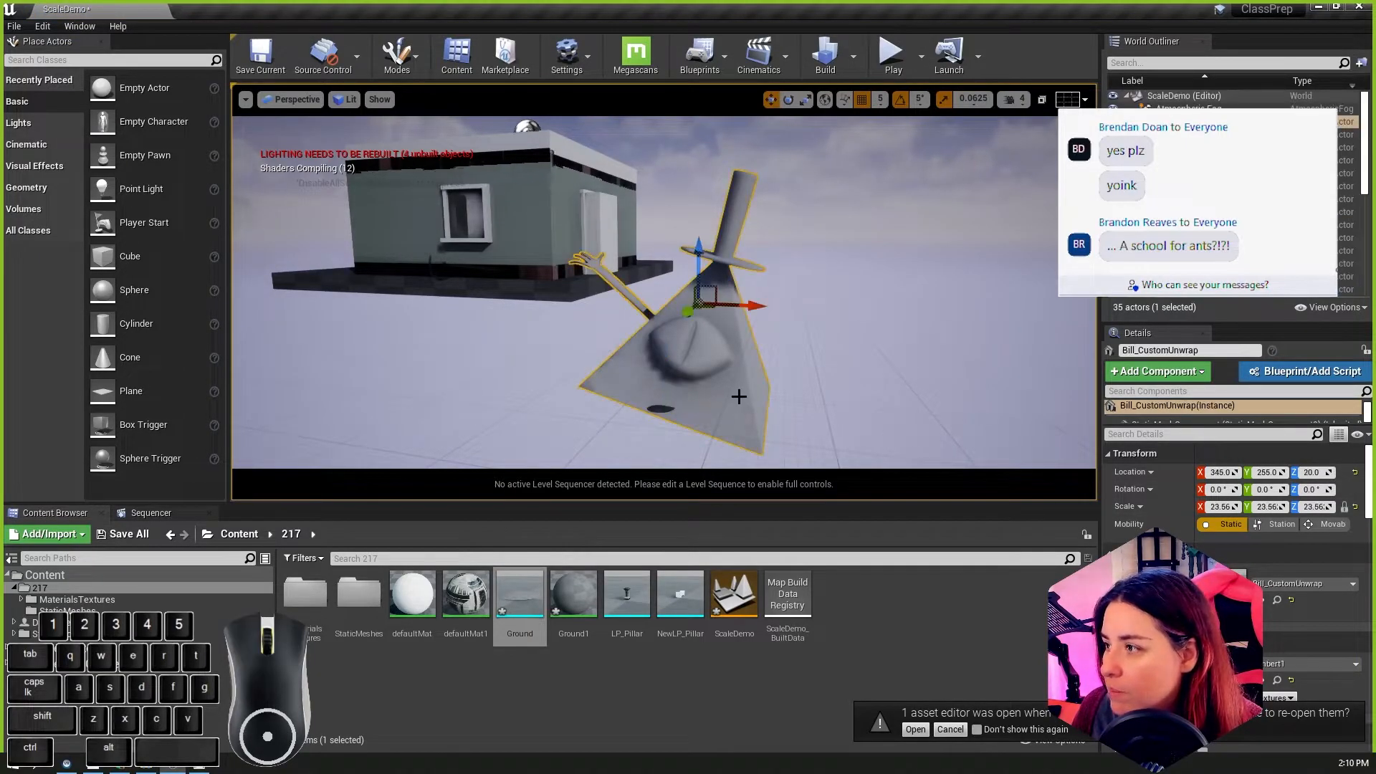
left_click(1219, 507)
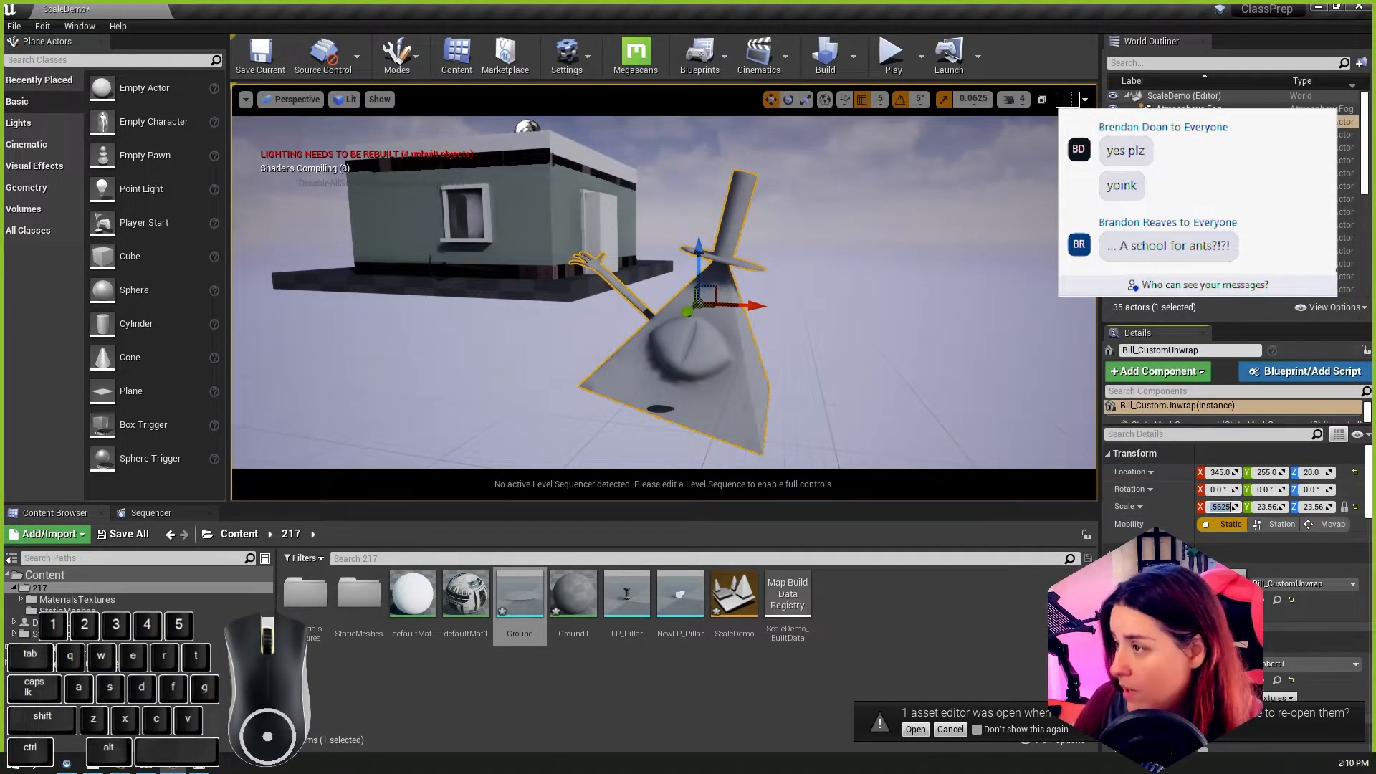
type("24")
key("Return")
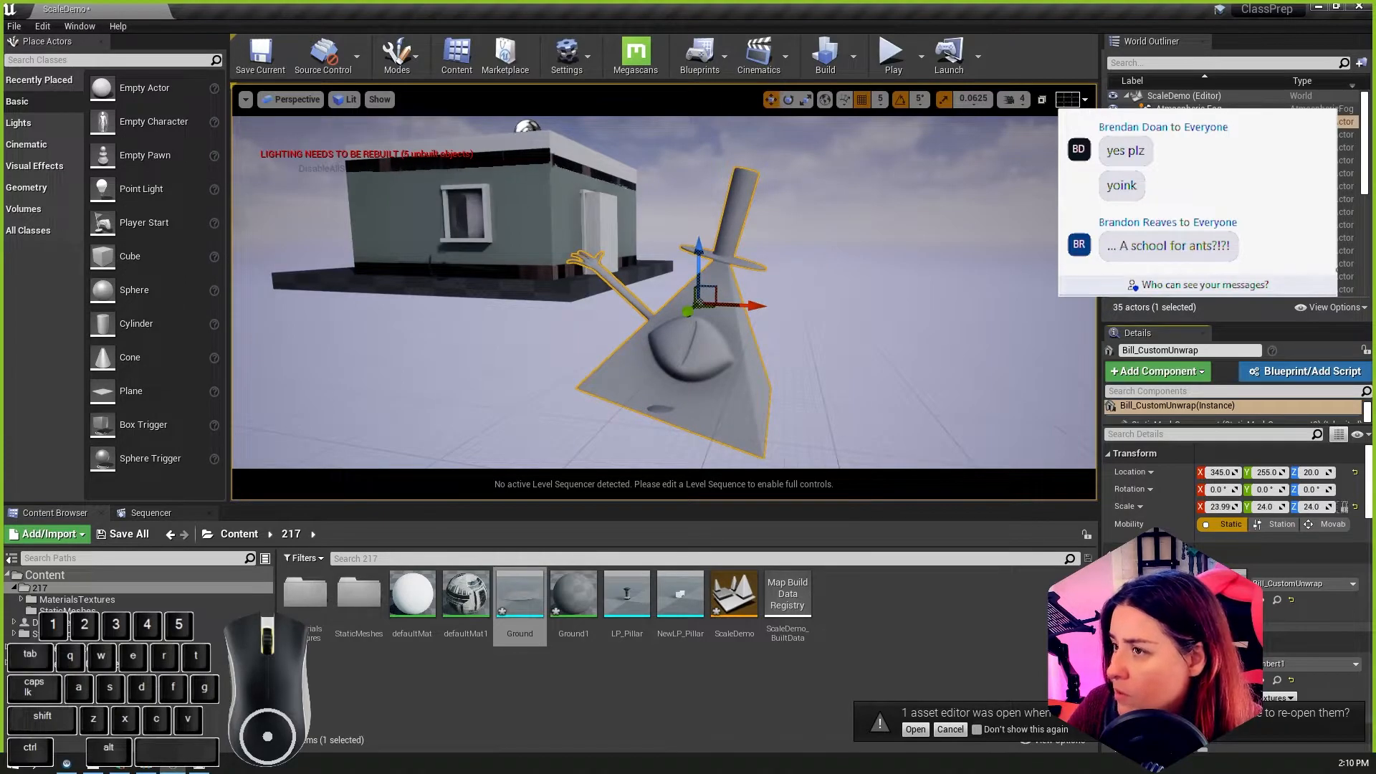
left_click(530, 609)
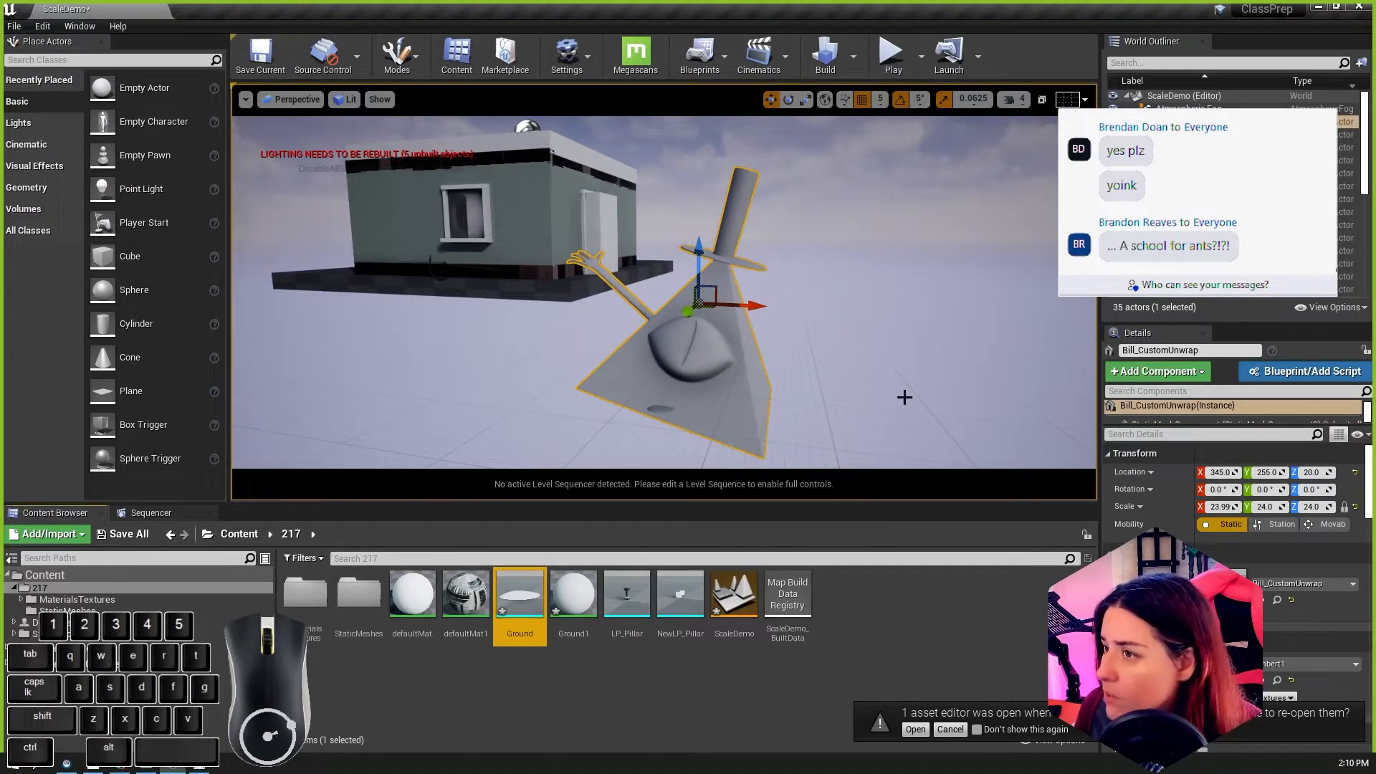
left_click(1211, 122)
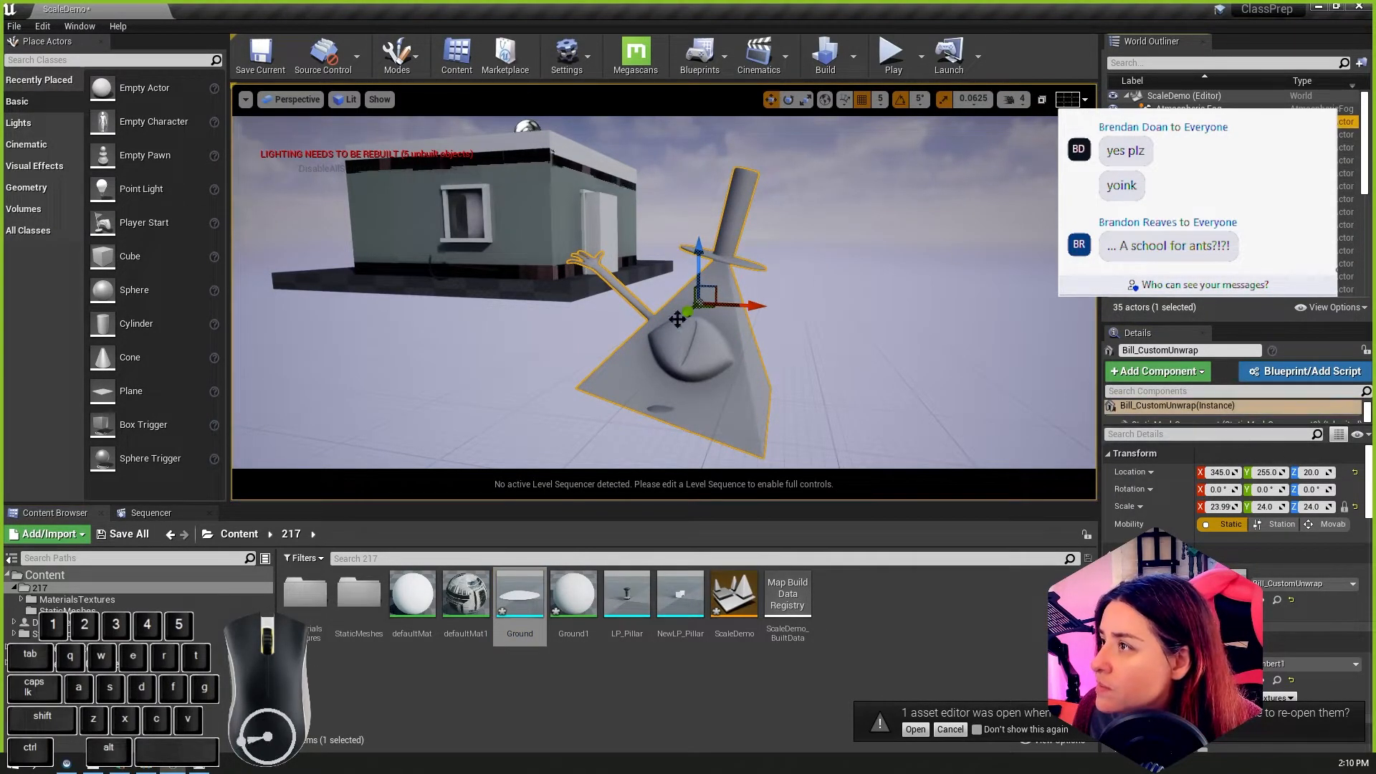
Step: Set the placed Ground mesh's scale to 24 on all axes
left_click(658, 420)
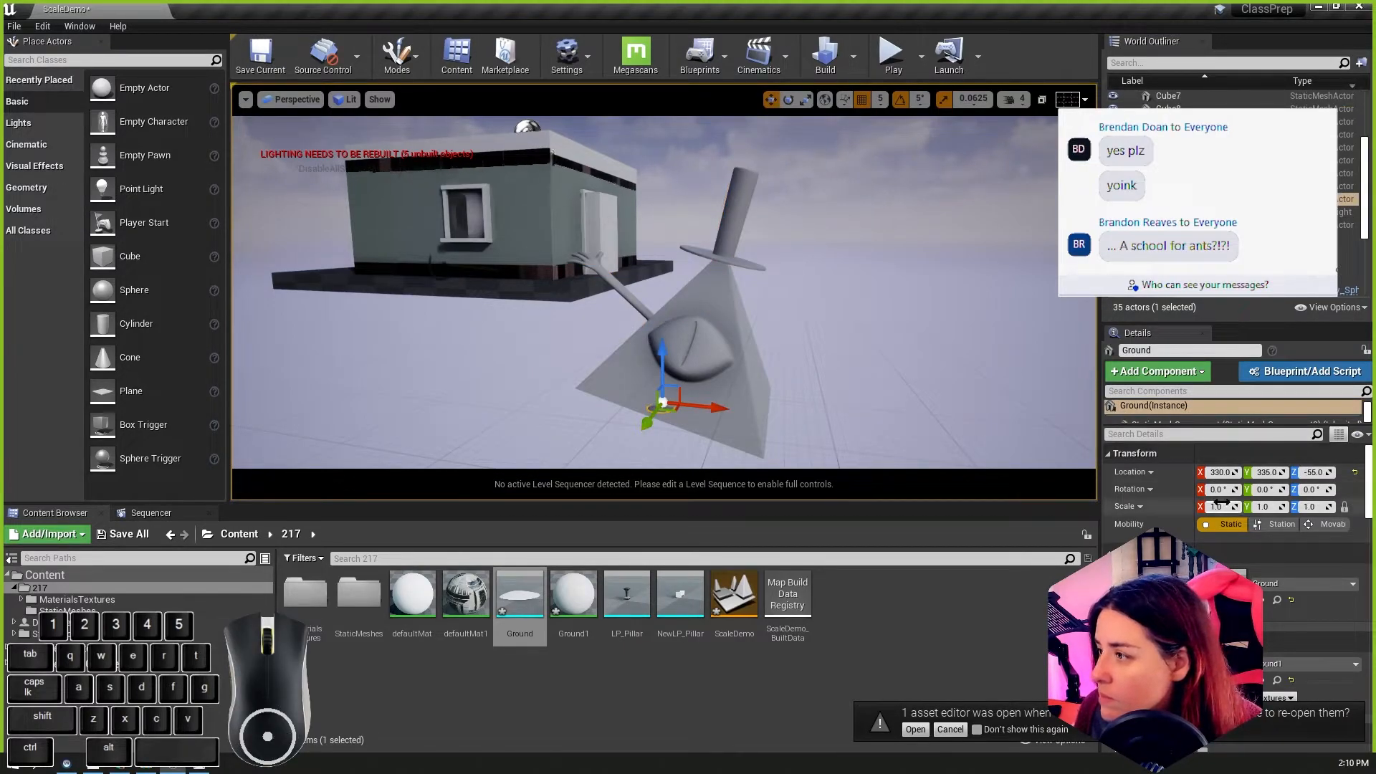
key("Tab")
type("24")
key("Tab")
type("24")
key("Tab")
Step: Move the Ground mesh beneath the Bill pyramid, to about X 330, Y 260, Z 30
scroll(735, 410, "down", 3)
left_click_drag(734, 411, 670, 378, "alt")
left_click_drag(708, 337, 571, 302)
left_click_drag(571, 302, 667, 432, "alt")
right_click_drag(666, 433, 807, 356, "alt")
left_click_drag(807, 356, 824, 394, "alt")
right_click_drag(824, 394, 645, 354, "alt")
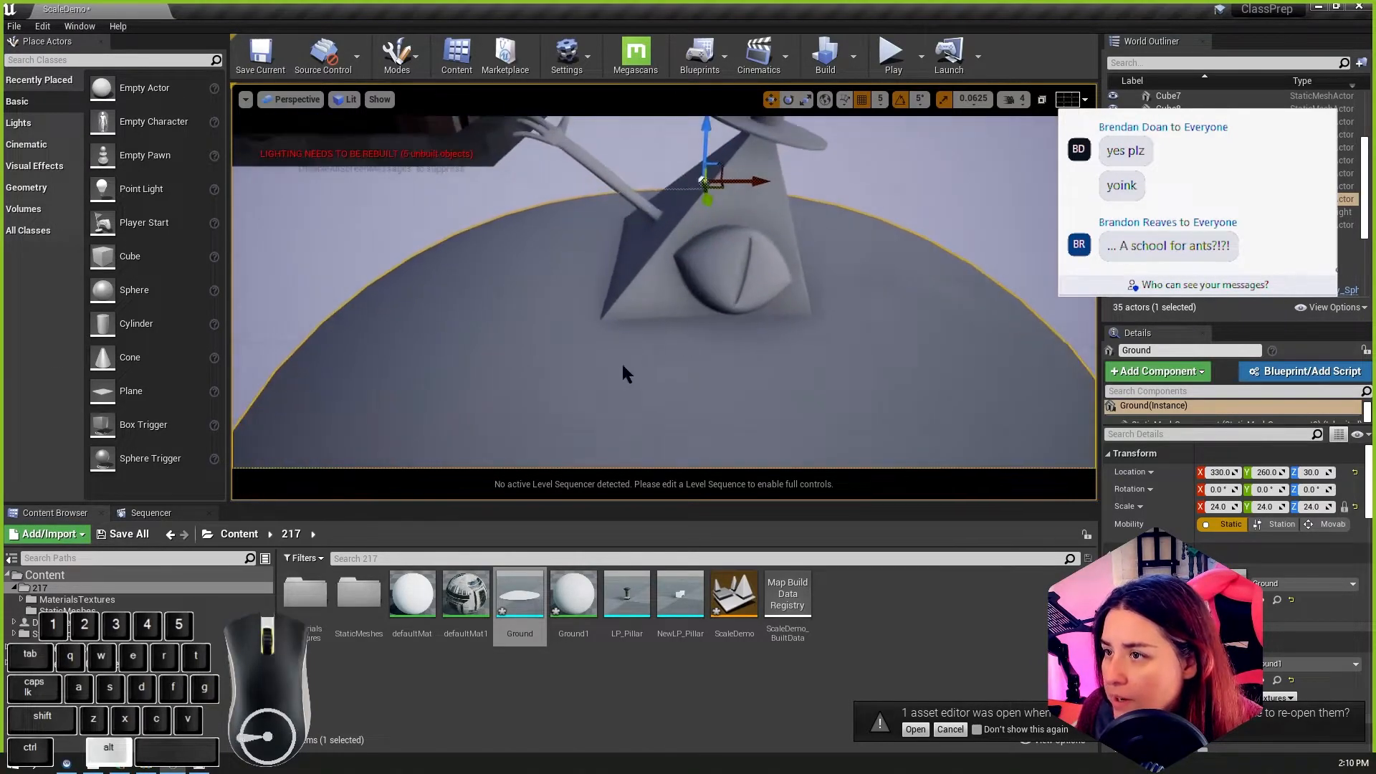
middle_click_drag(645, 354, 746, 459, "alt")
left_click_drag(746, 459, 731, 410, "alt")
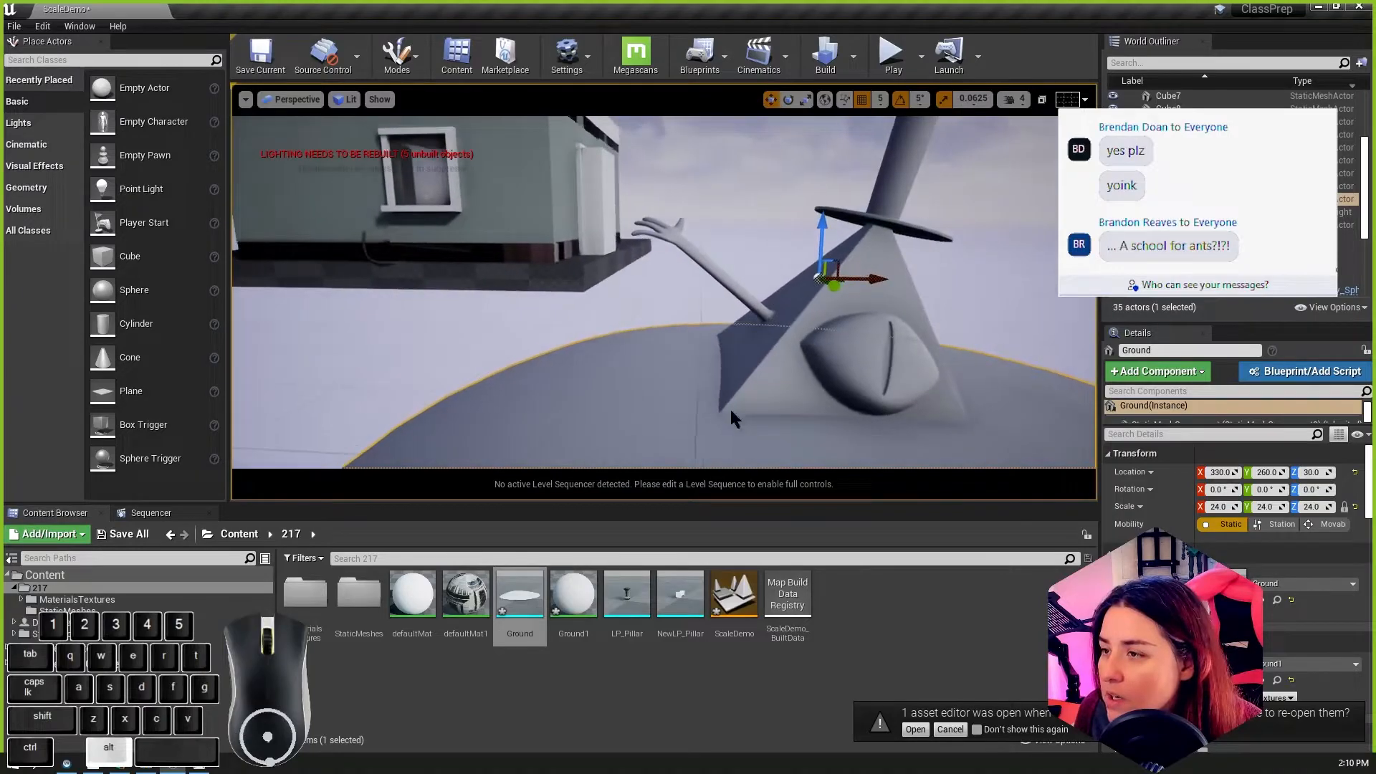
middle_click_drag(731, 410, 663, 405, "alt")
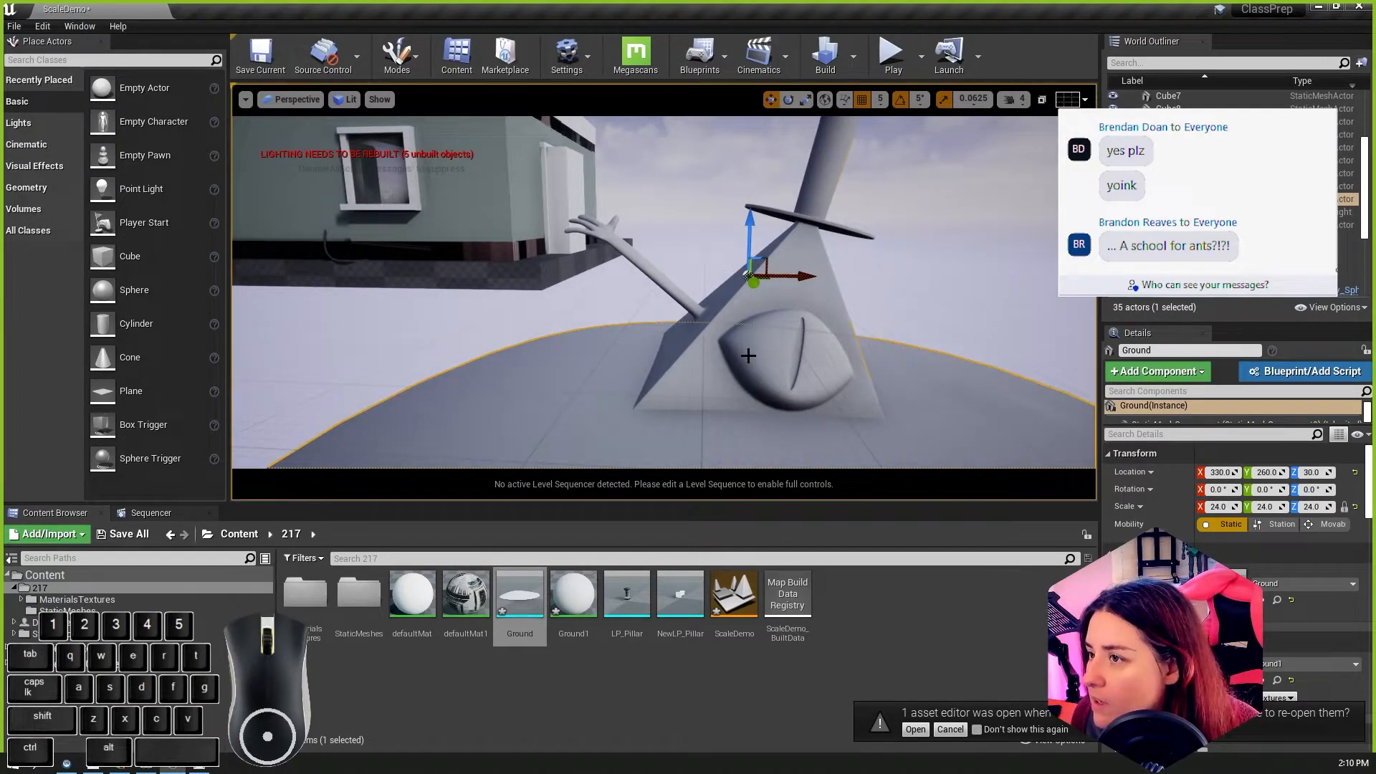
Step: Set the Ground mesh's location to X 345 and Y 255, matching the Bill_CustomUnwrap pyramid
left_click(747, 357)
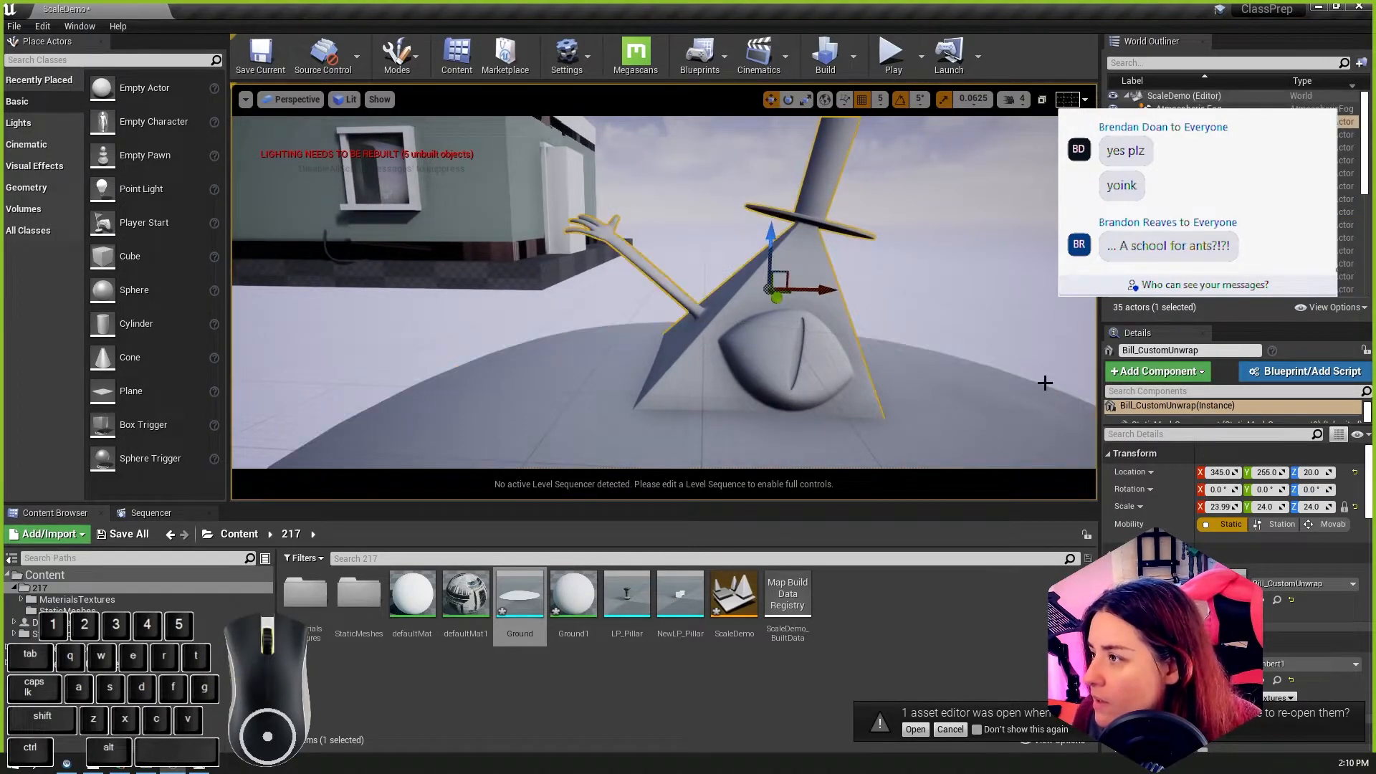
left_click(821, 451)
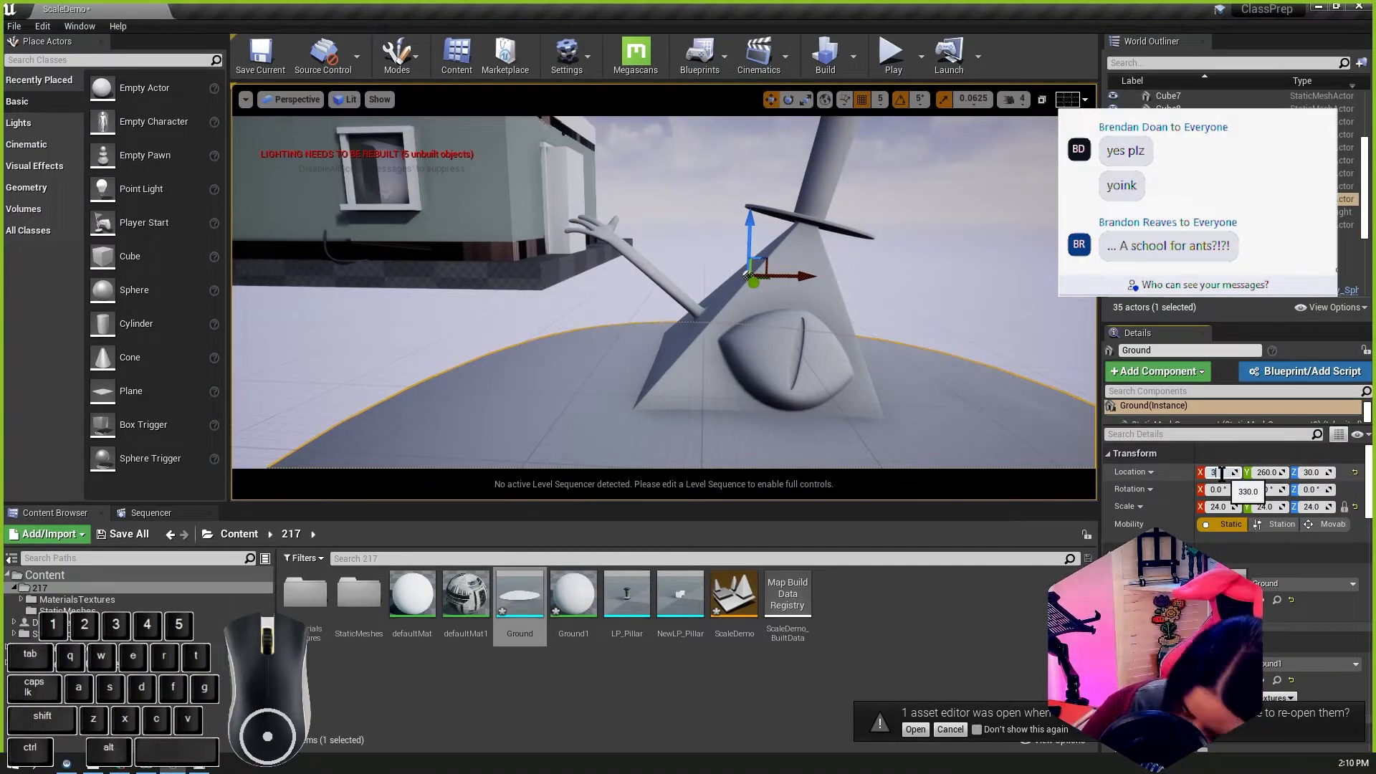
left_click(805, 369)
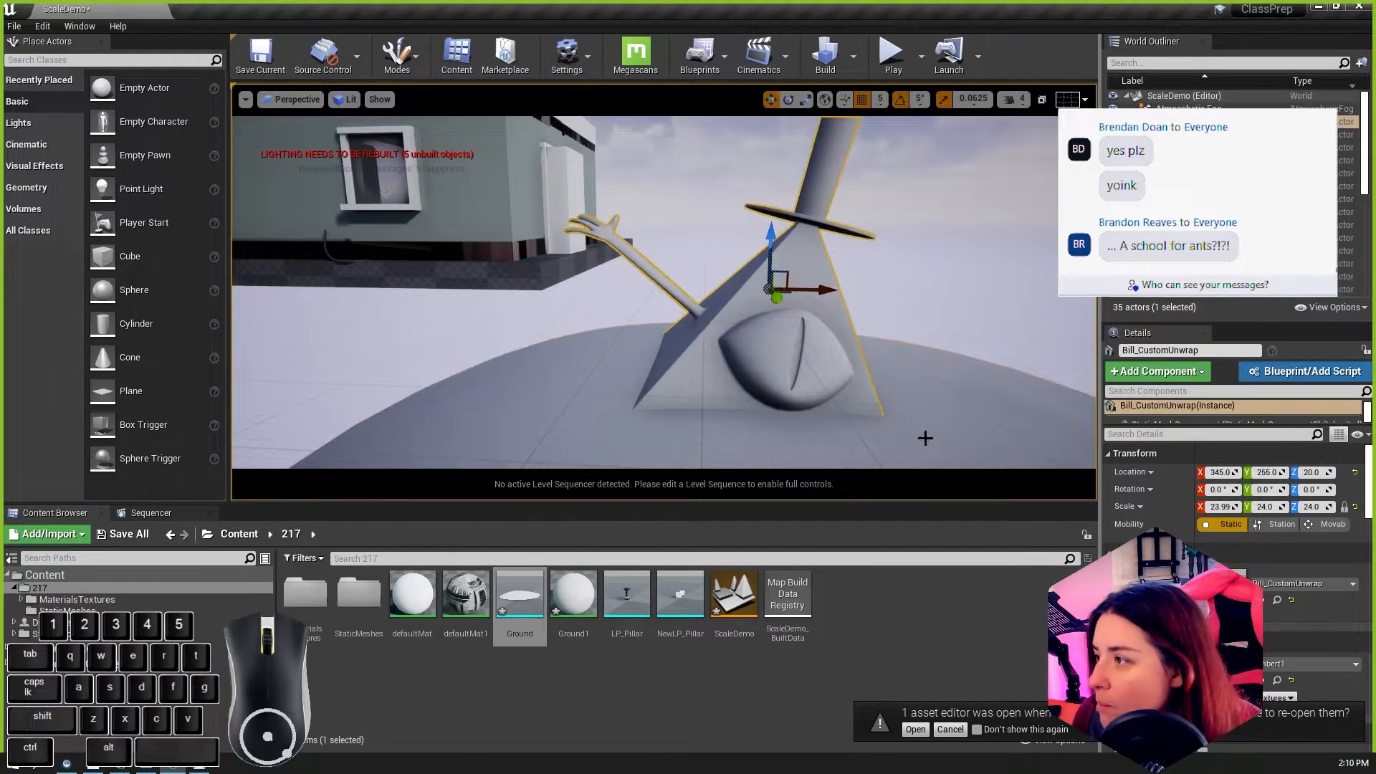
left_click(853, 445)
left_click(1275, 472)
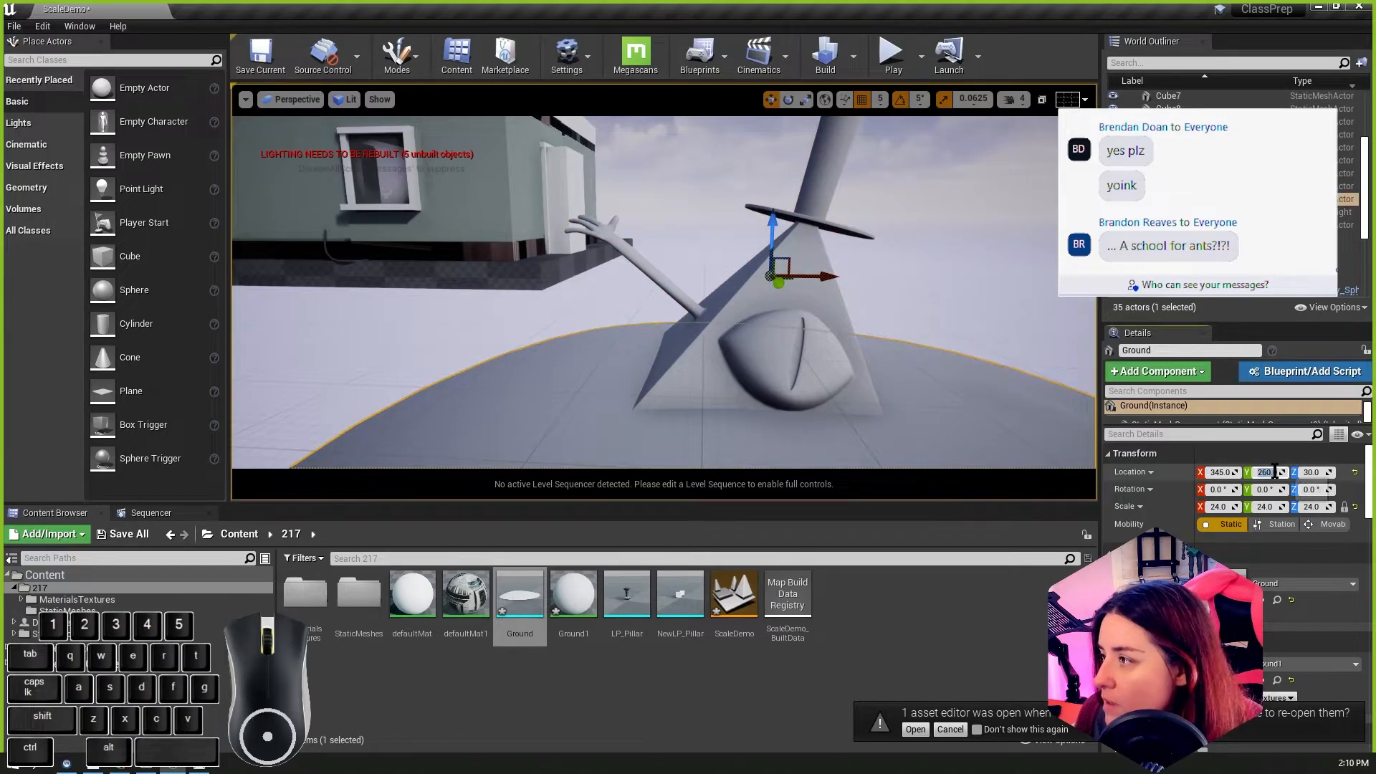
type("255")
key("Return")
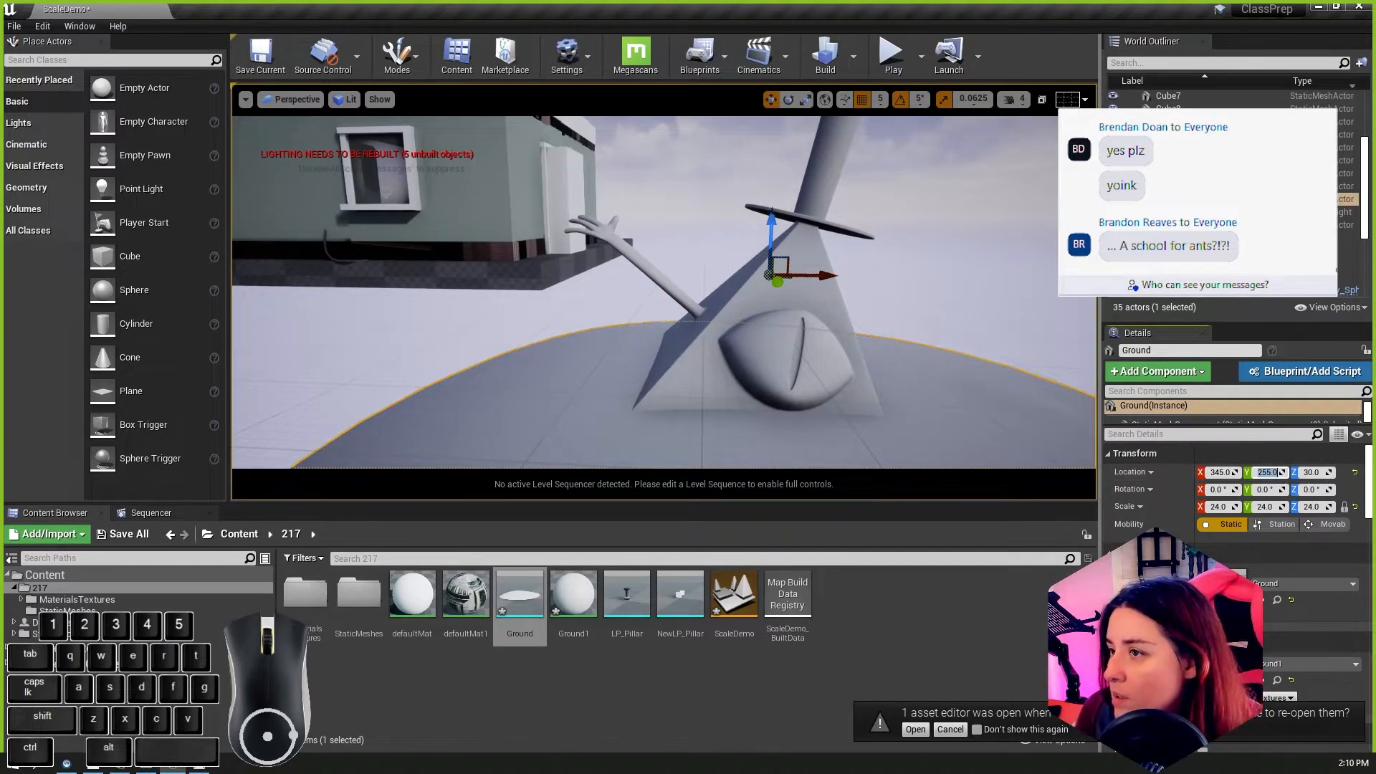
Step: Set the Ground mesh's Z location to 20 so it lines up with the Bill pyramid's height
left_click(781, 329)
left_click(943, 376)
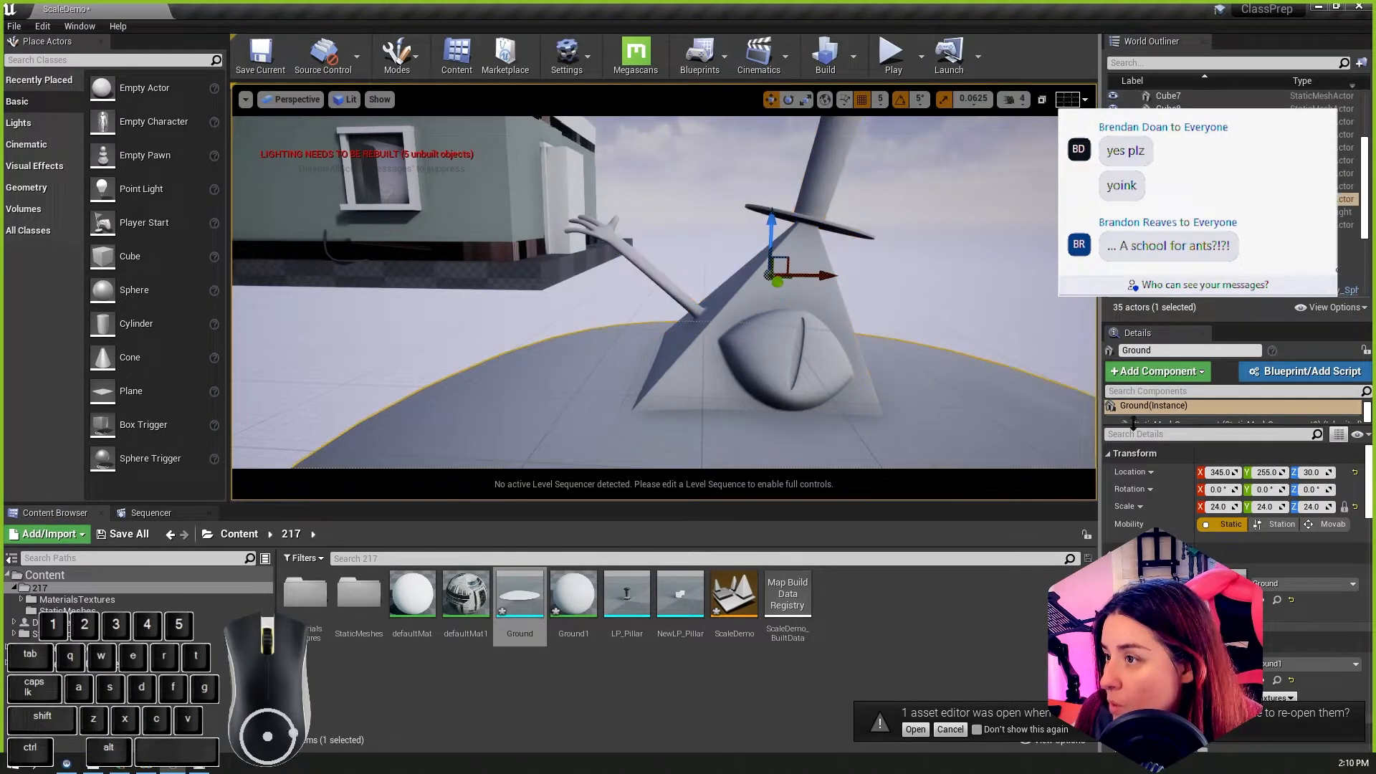
left_click(1308, 471)
type("20")
key("Return")
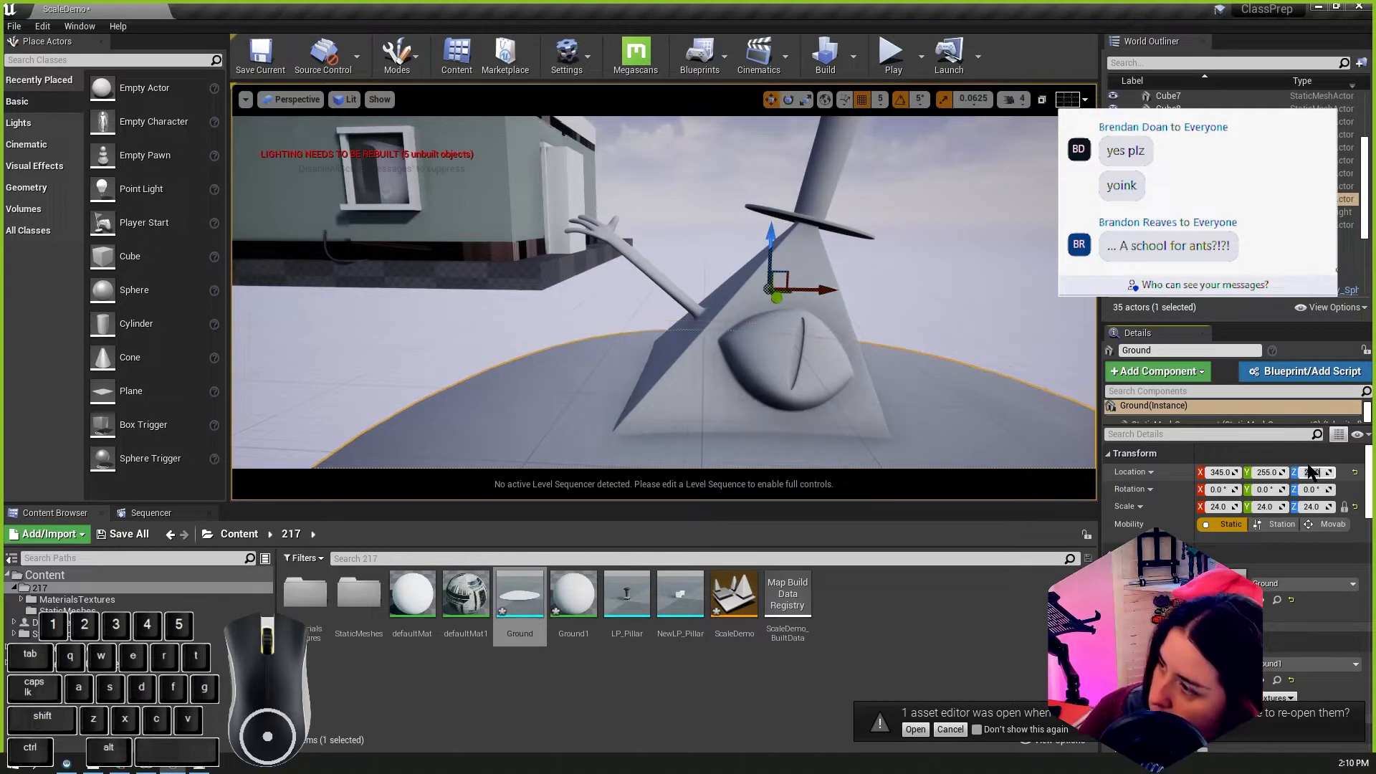
left_click_drag(811, 380, 732, 388, "alt")
Step: Switch to the Bill.mb scene in Maya and rename the Ground mesh inside group2 as Ground1
left_click(1318, 7)
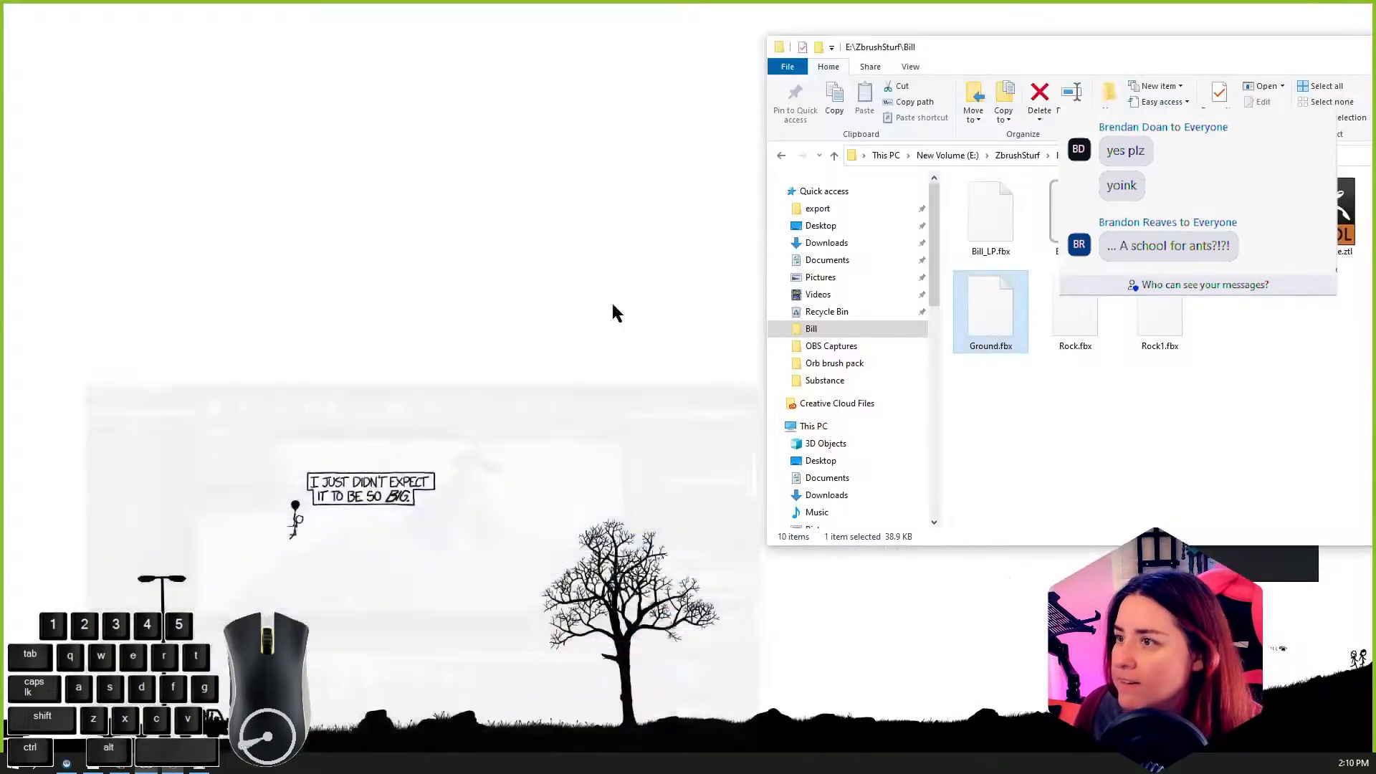
left_click(93, 764)
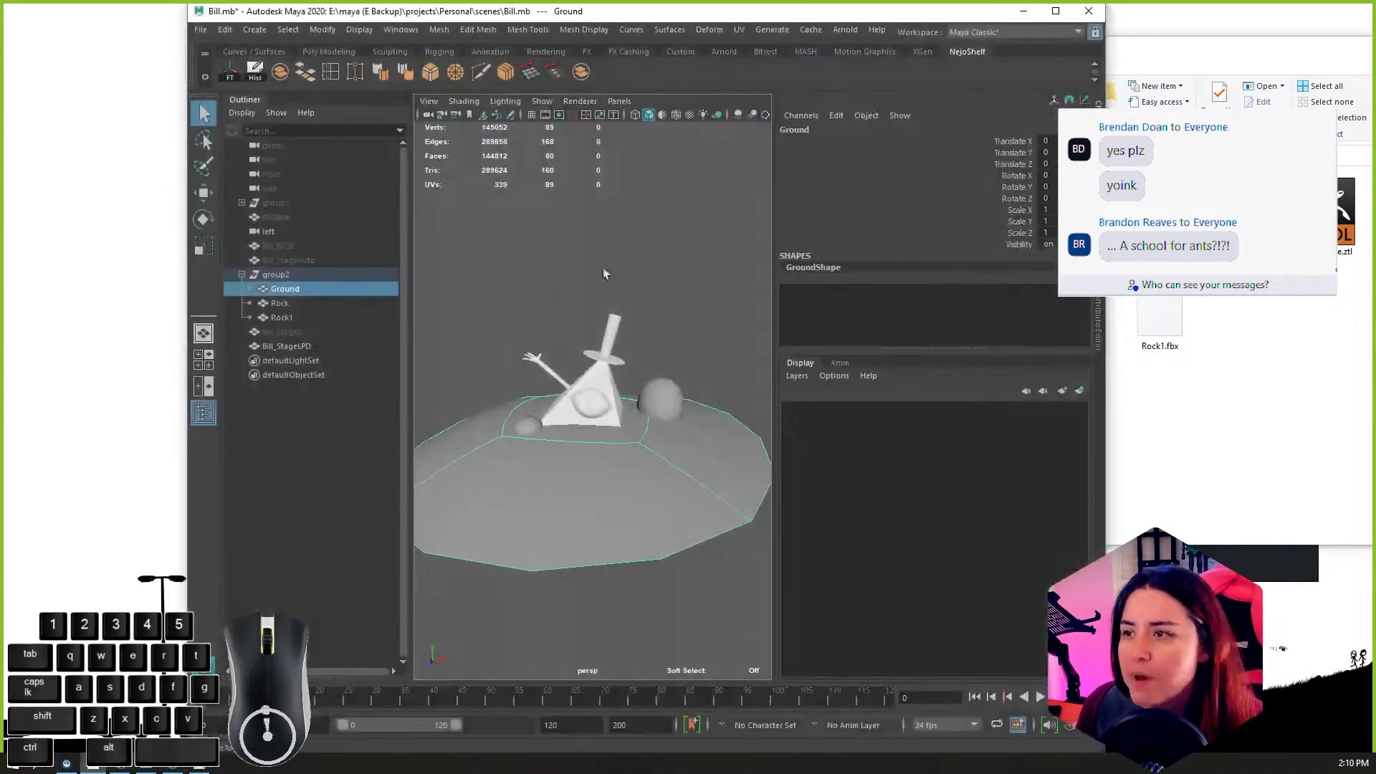
scroll(623, 463, "down", 3)
left_click(281, 291)
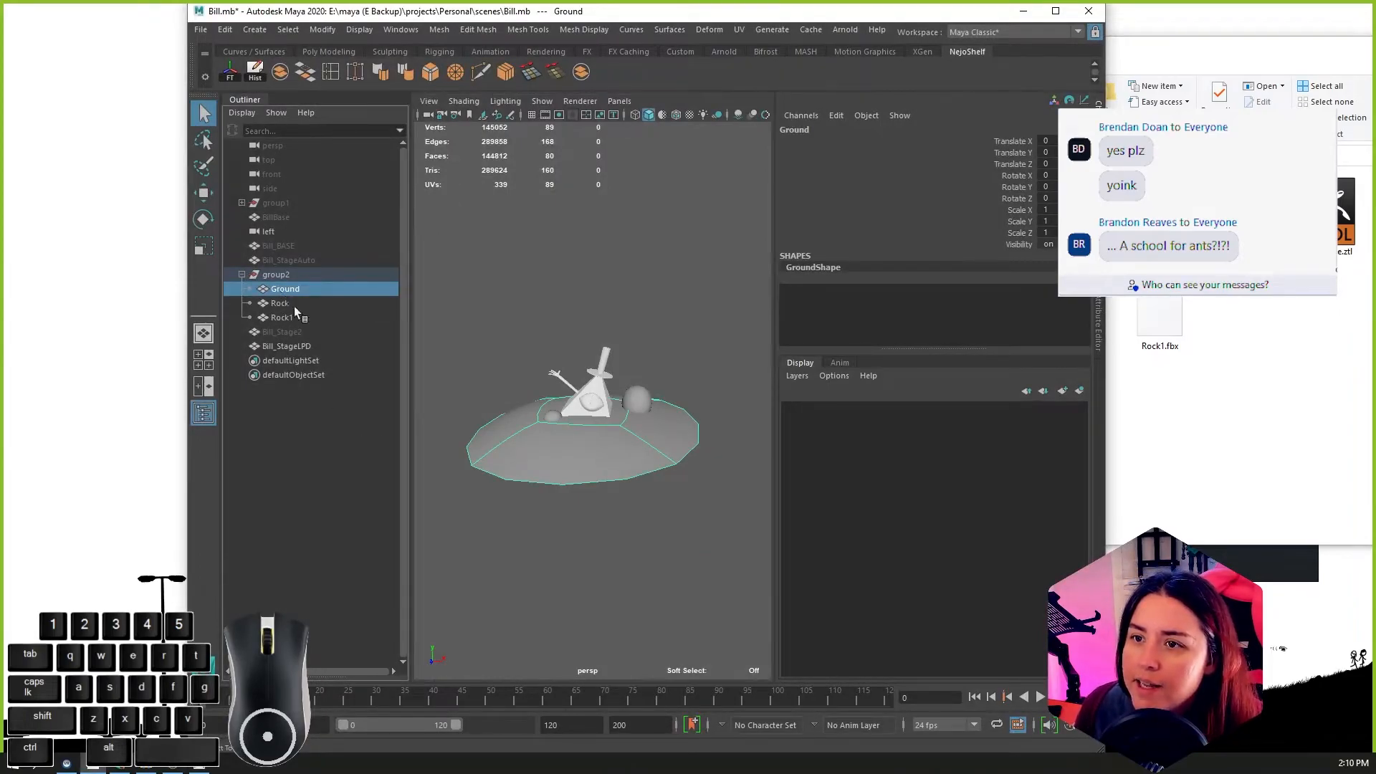
double_click(299, 290)
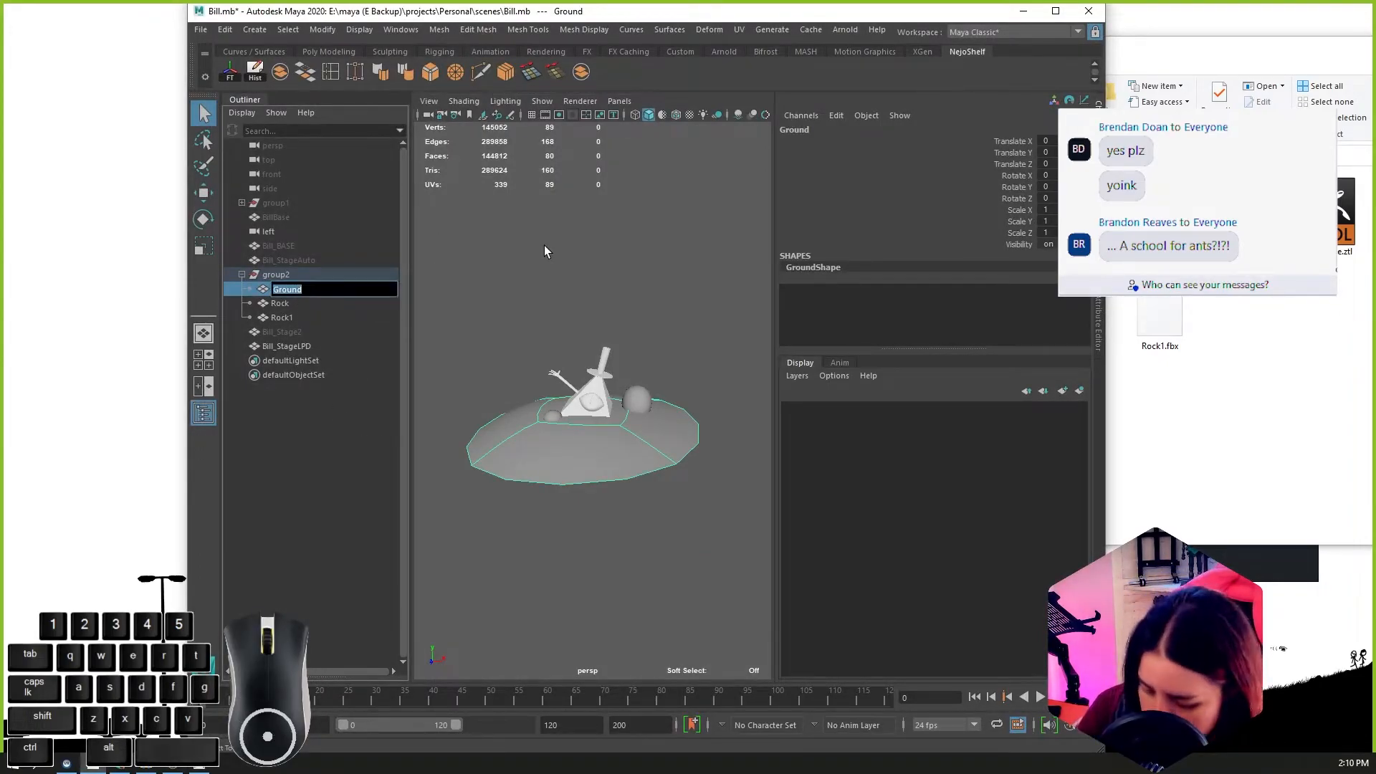
type("1")
key("Return")
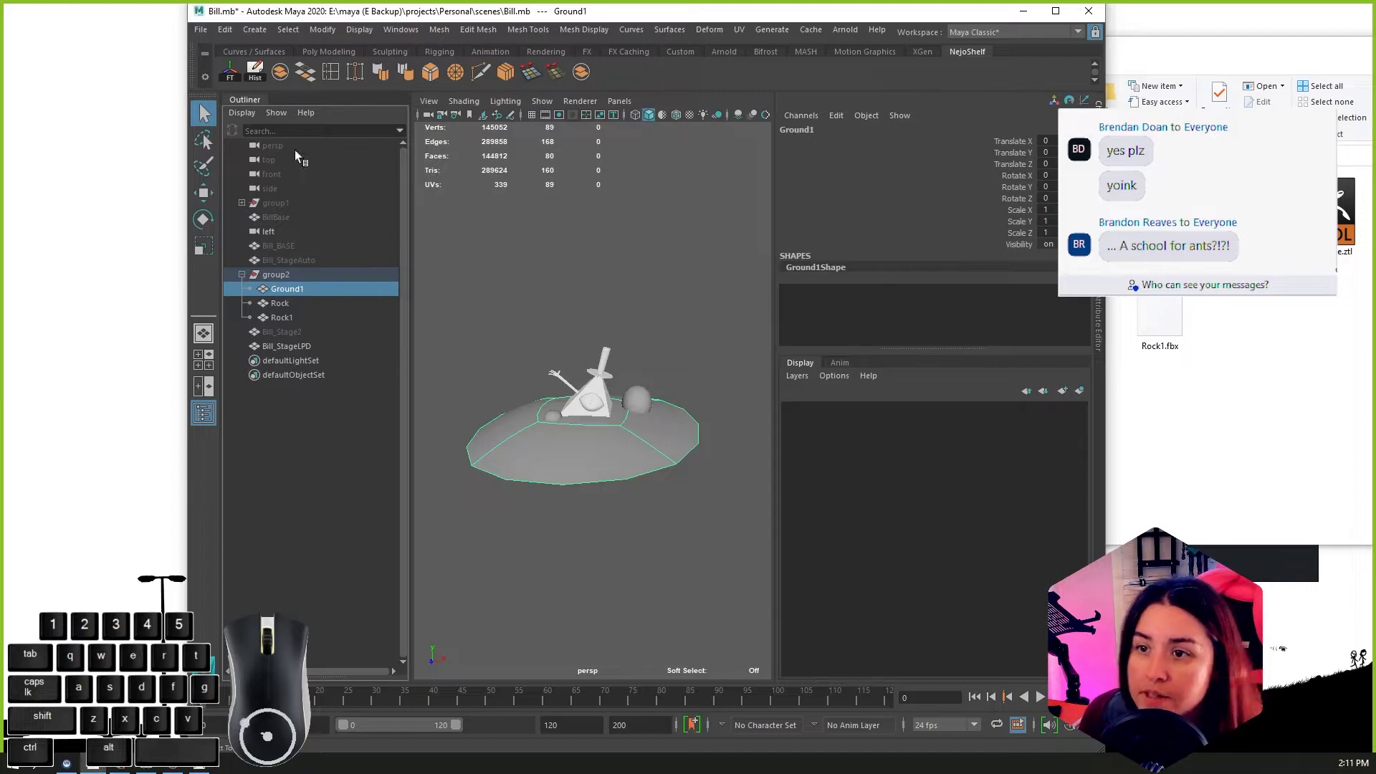
Step: Import Ground.fbx from the Bill folder into the Maya scene and hide group2
left_click(1243, 75)
left_click_drag(993, 316, 582, 530)
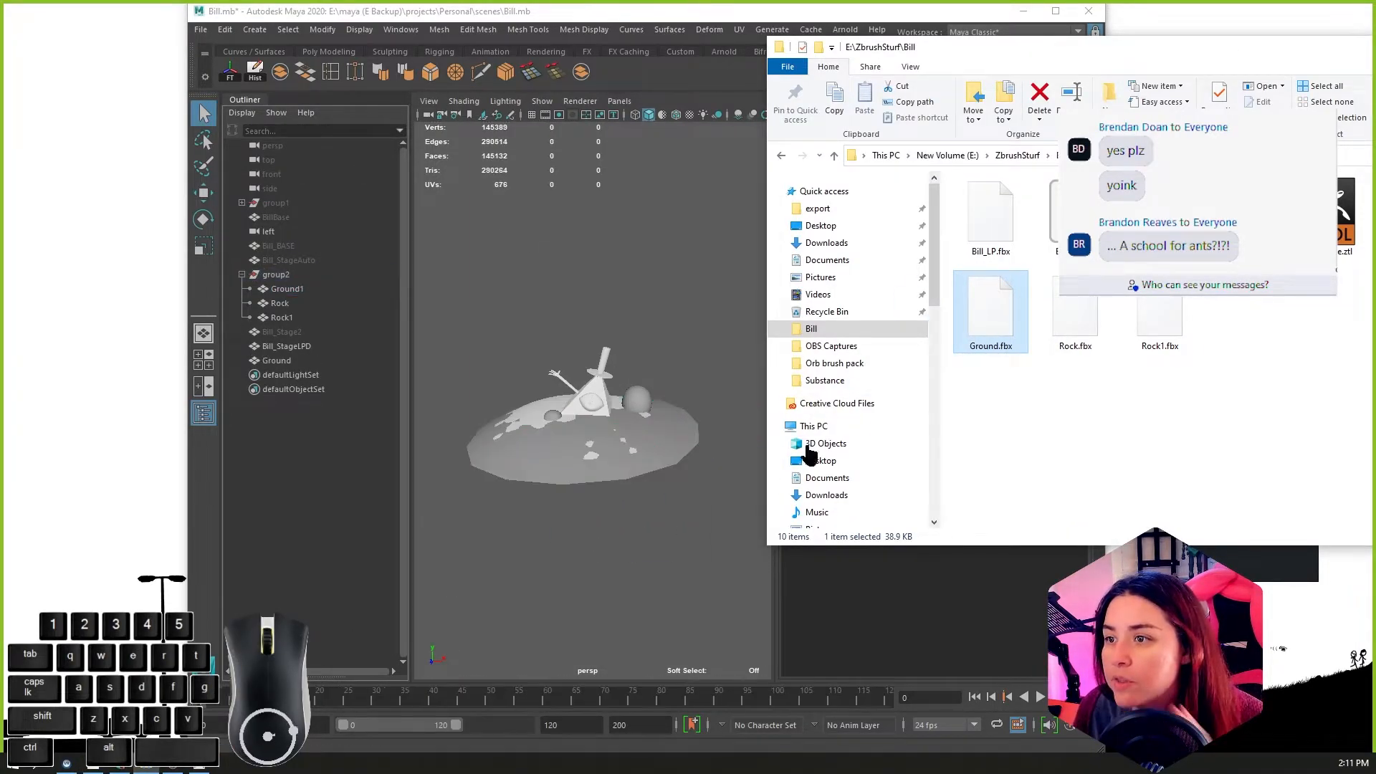
left_click(277, 275)
key("ctrl+h")
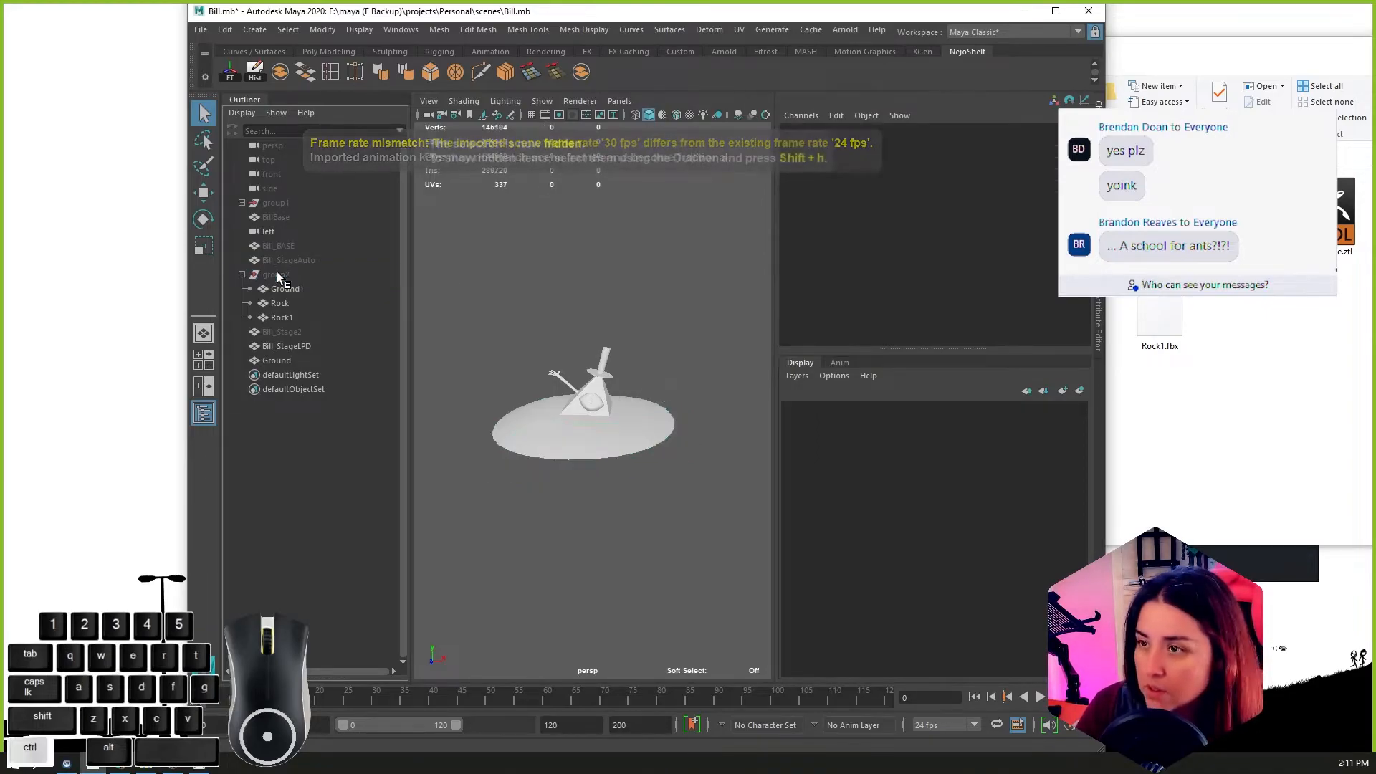
Step: Hide the Bill_StageLPD pyramid and select the imported Ground mesh to examine its wireframe from above
left_click(592, 394)
key("ctrl+h")
left_click(613, 423)
scroll(645, 438, "up", 5)
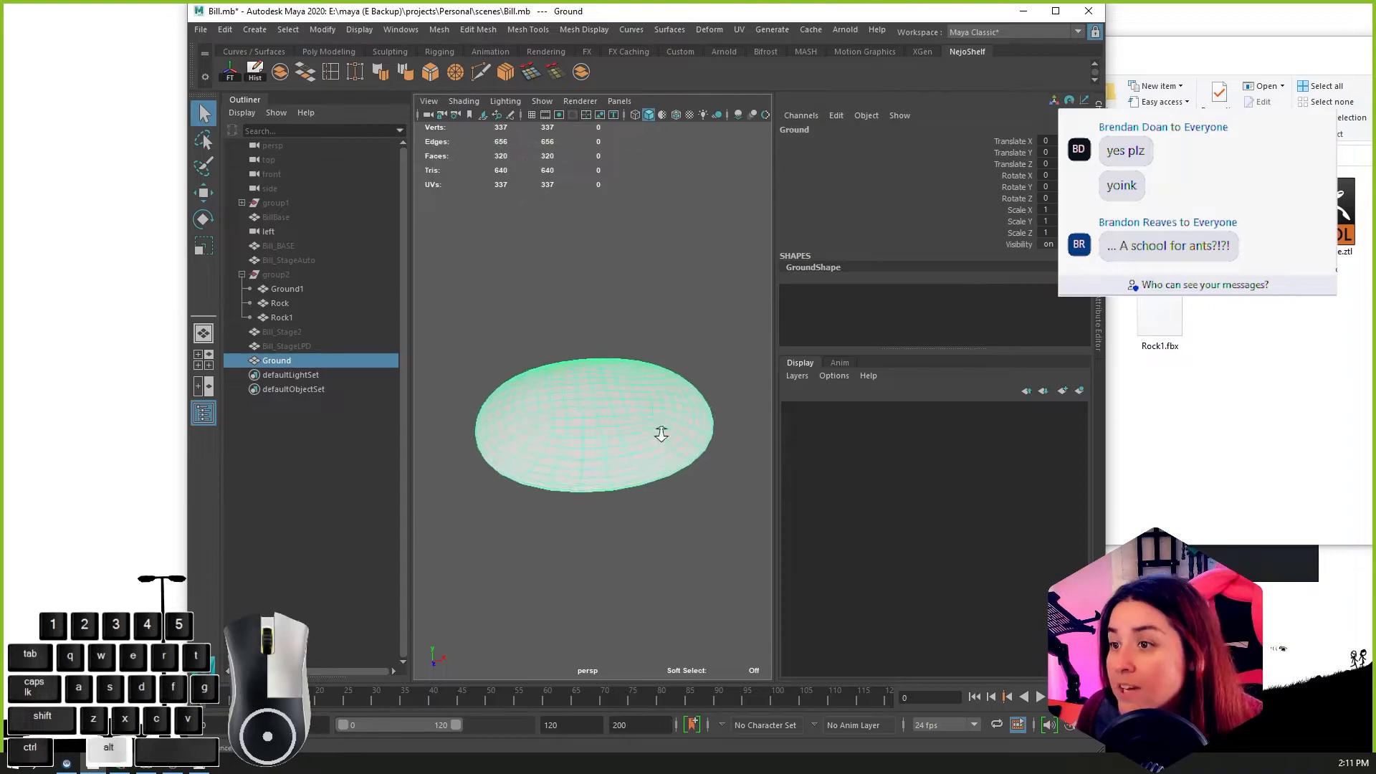
left_click_drag(430, 301, 445, 393, "alt")
Step: Show the hidden Bill_Stage2 mesh on the imported ground and hide it again
left_click(291, 332)
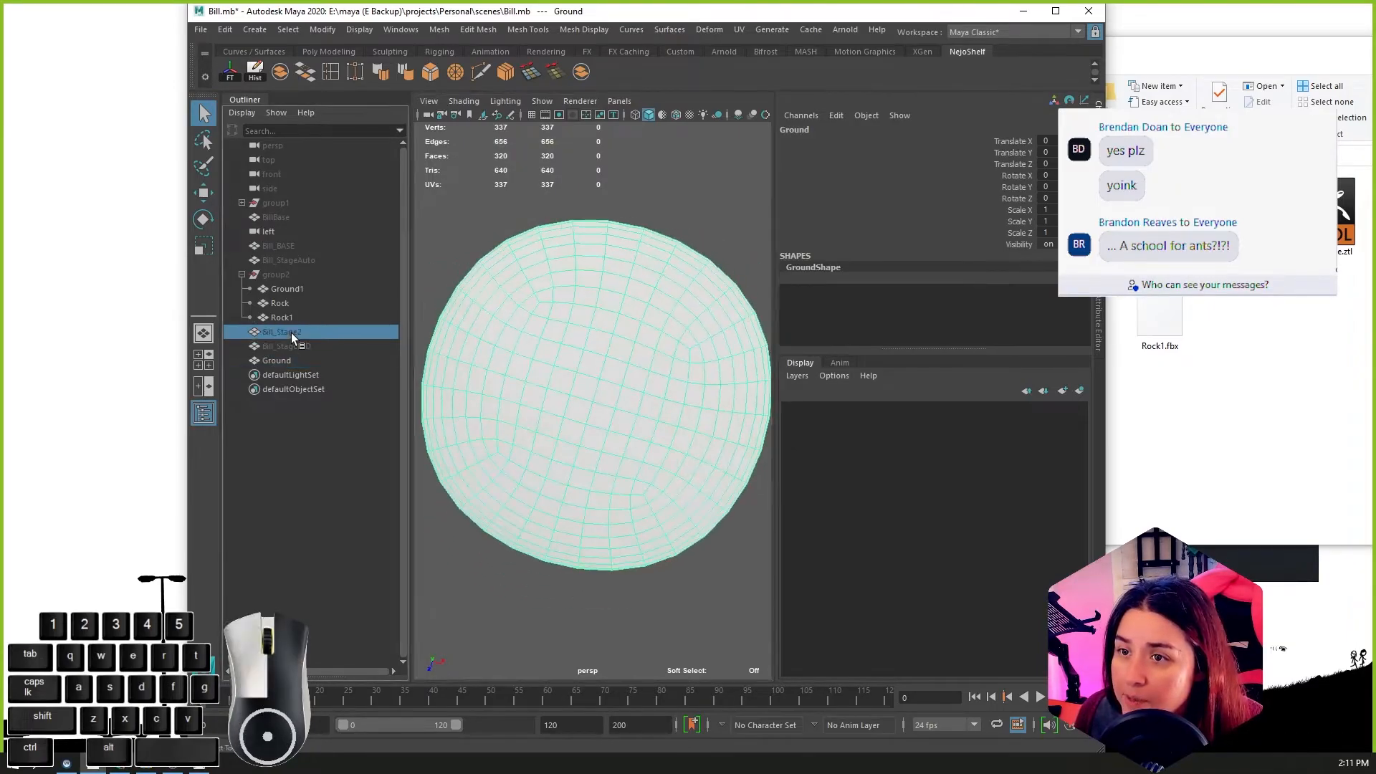
key("ctrl+h")
left_click_drag(560, 393, 584, 395, "alt")
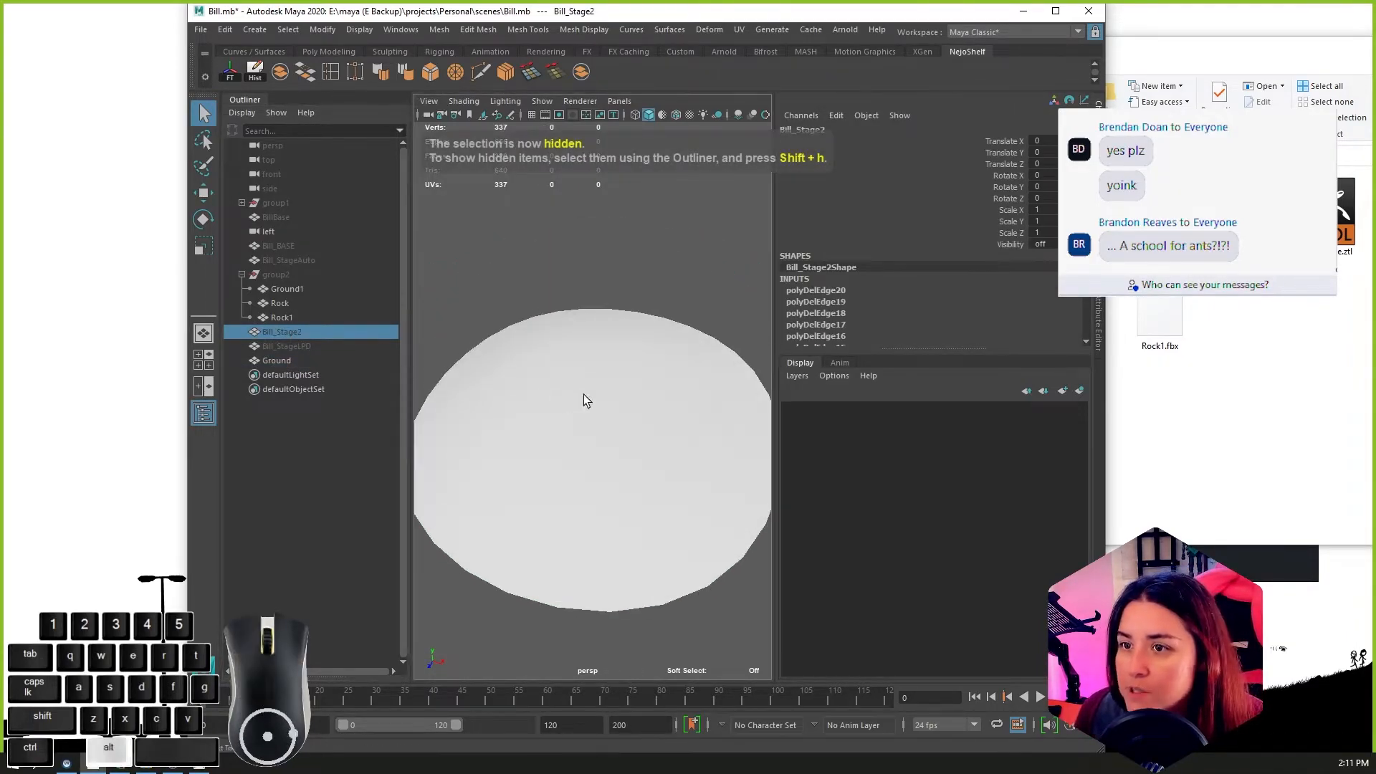
key("shift+h")
left_click_drag(523, 355, 600, 509, "alt")
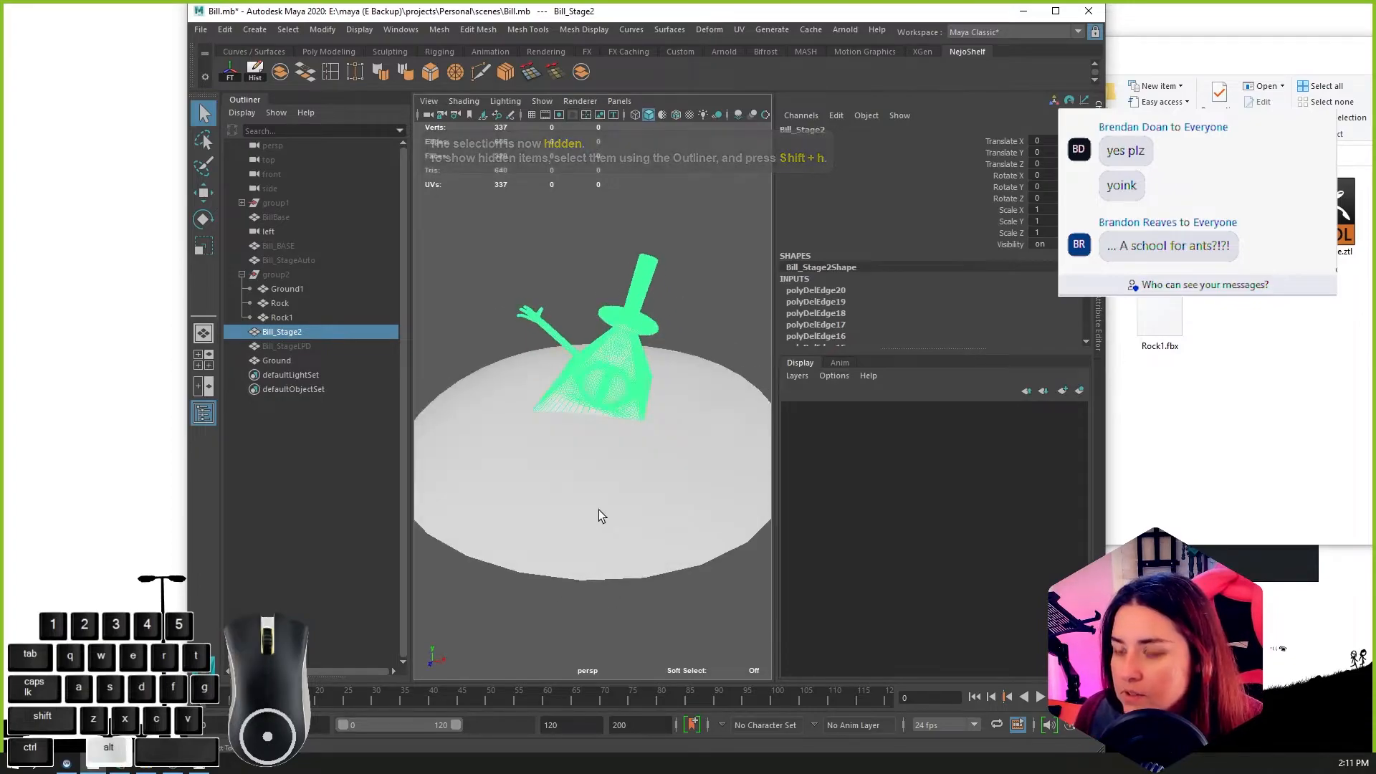
key("ctrl+h")
Step: Unhide the Bill_StageLPD pyramid, select the Ground mesh and maximize the window to inspect where the pyramid's base meets the ground
left_click(287, 347)
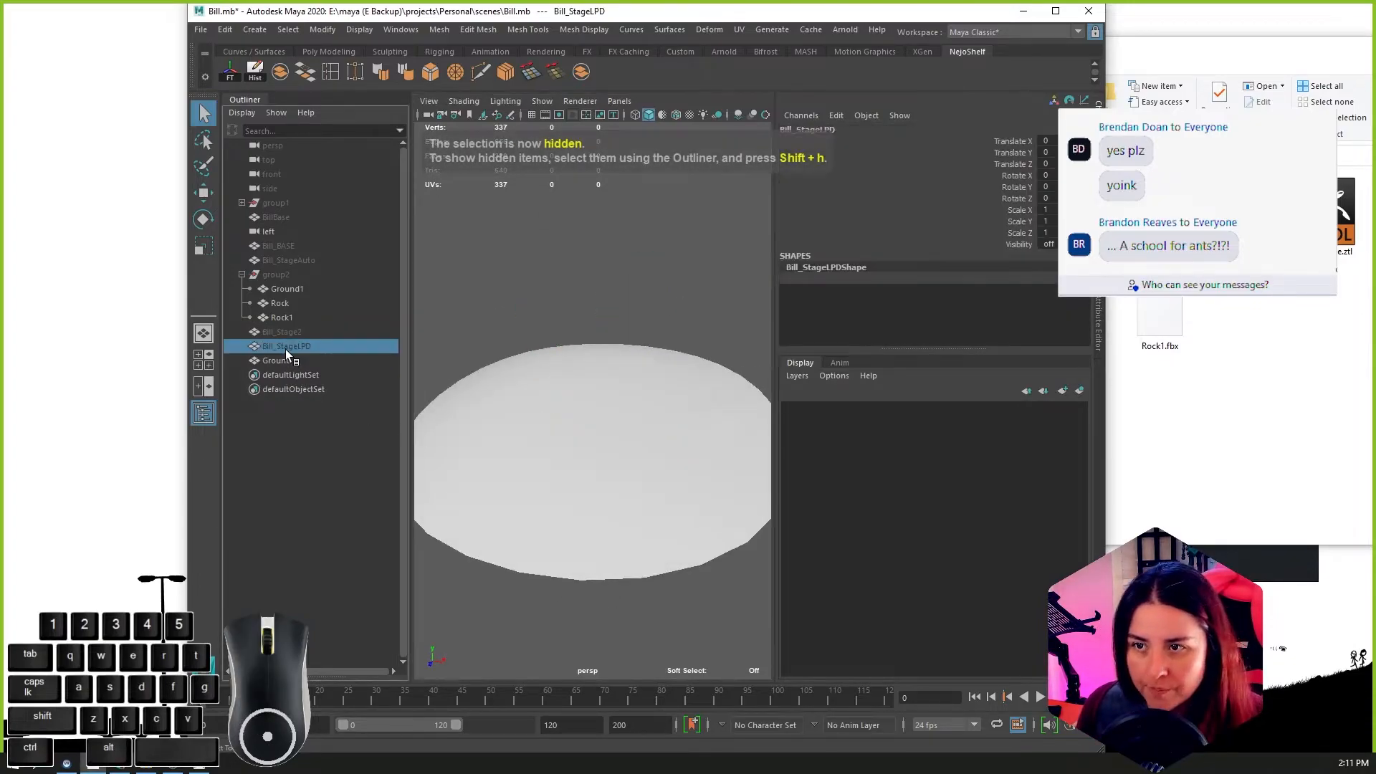
key("shift+h")
left_click(626, 445)
left_click_drag(626, 446, 680, 455, "alt")
right_click_drag(680, 455, 715, 378, "alt")
left_click(1056, 10)
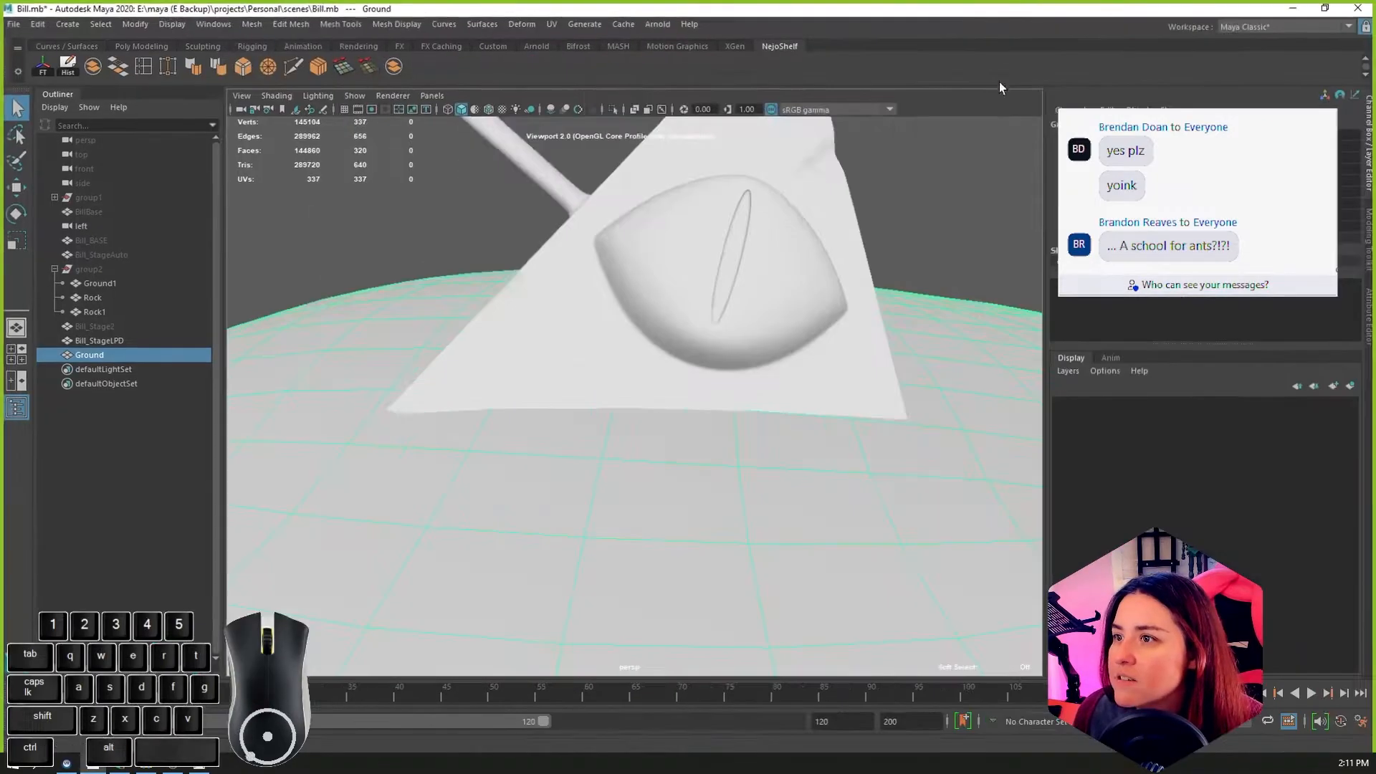
scroll(466, 386, "down", 3)
left_click_drag(462, 387, 637, 415, "alt")
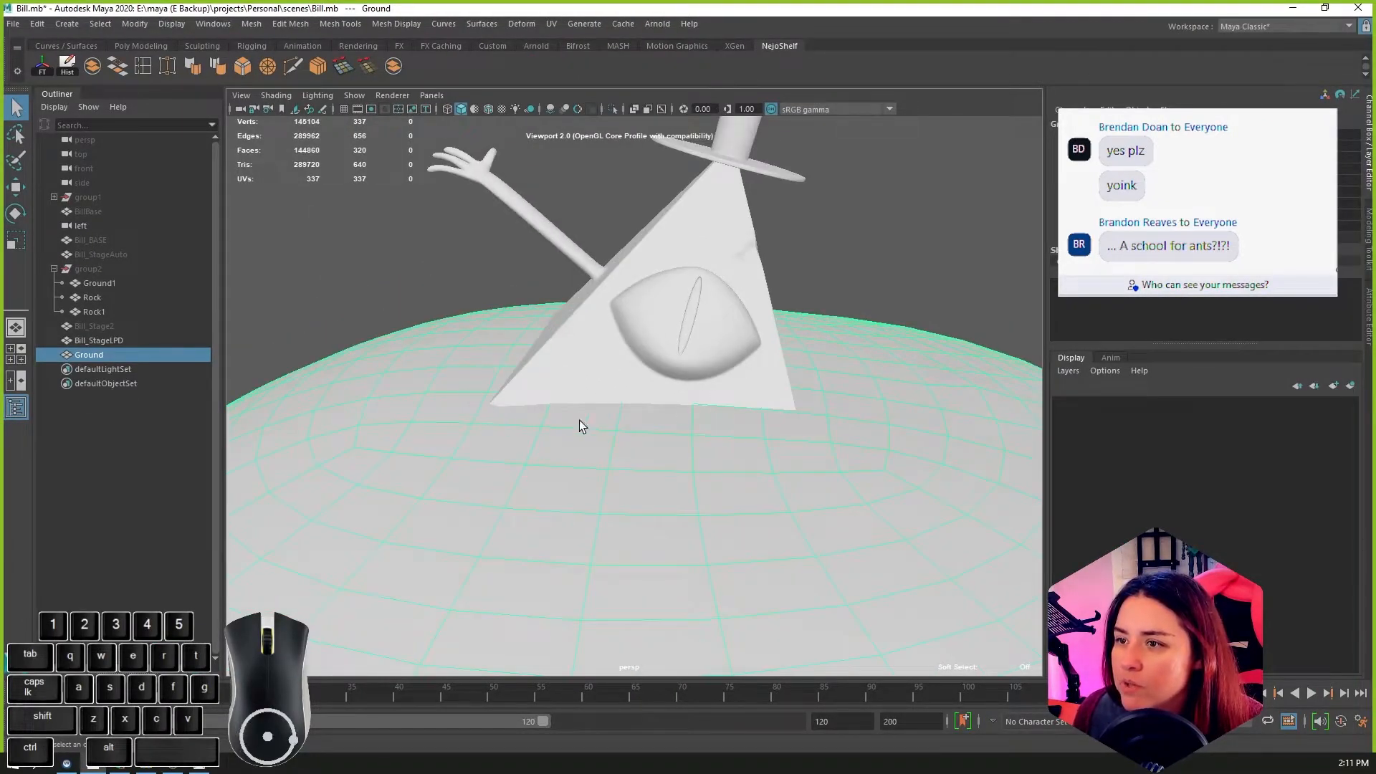
left_click_drag(781, 402, 818, 422, "alt")
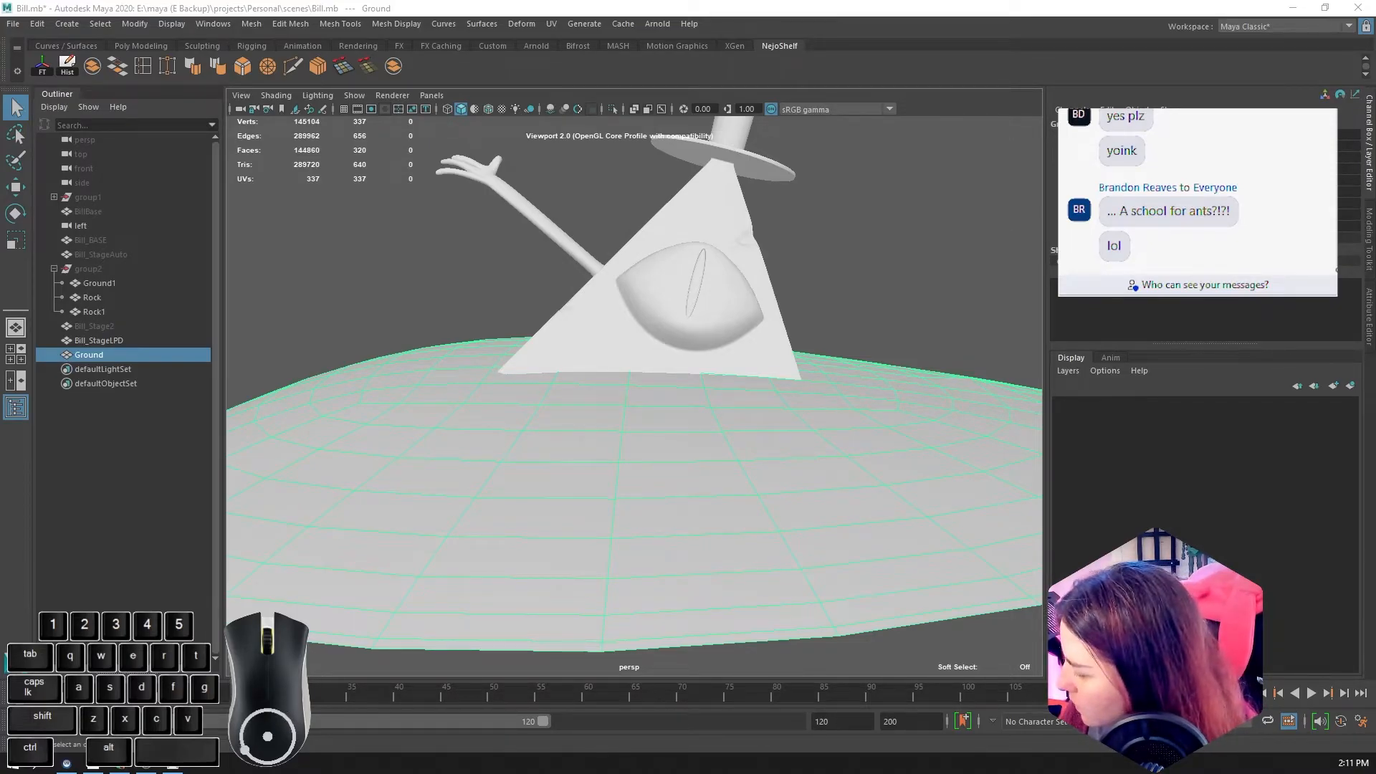
key("x")
key("g")
key("g")
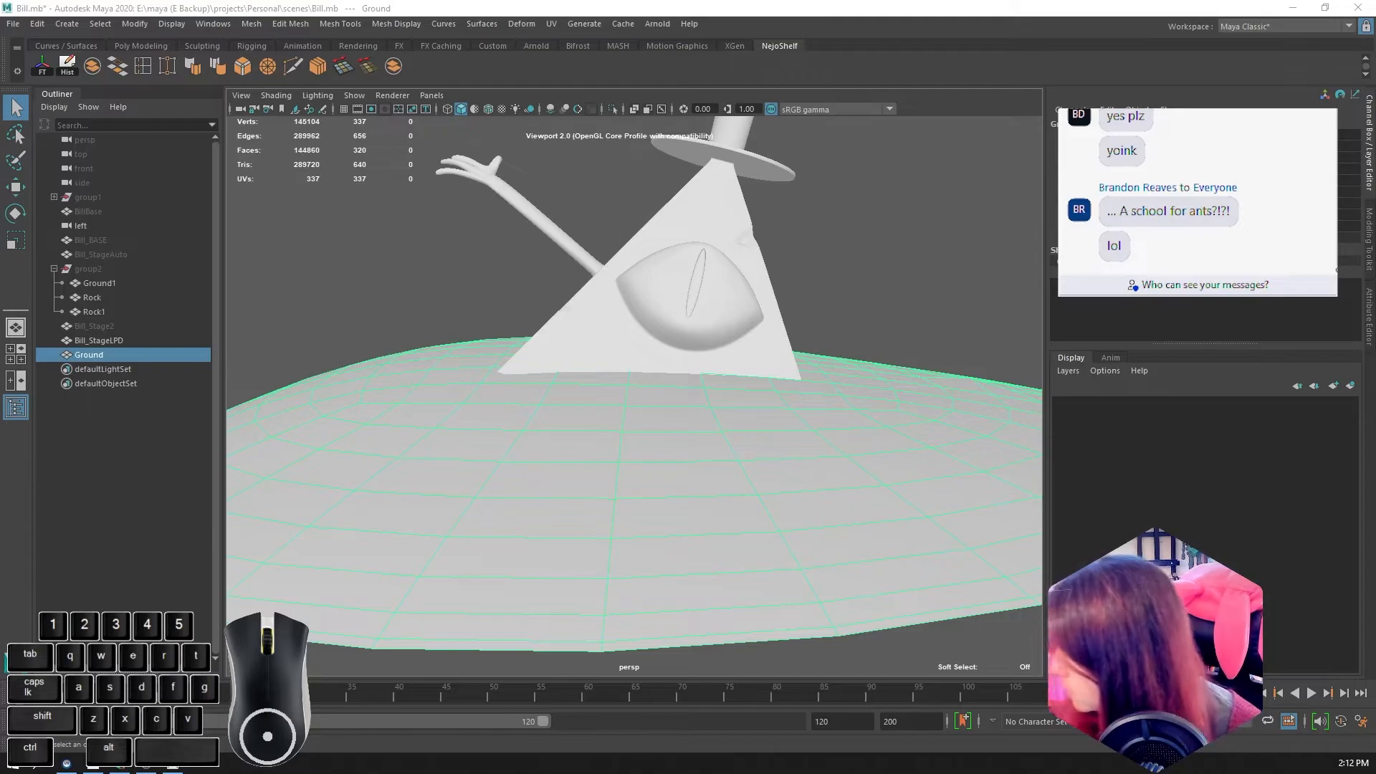
key("x")
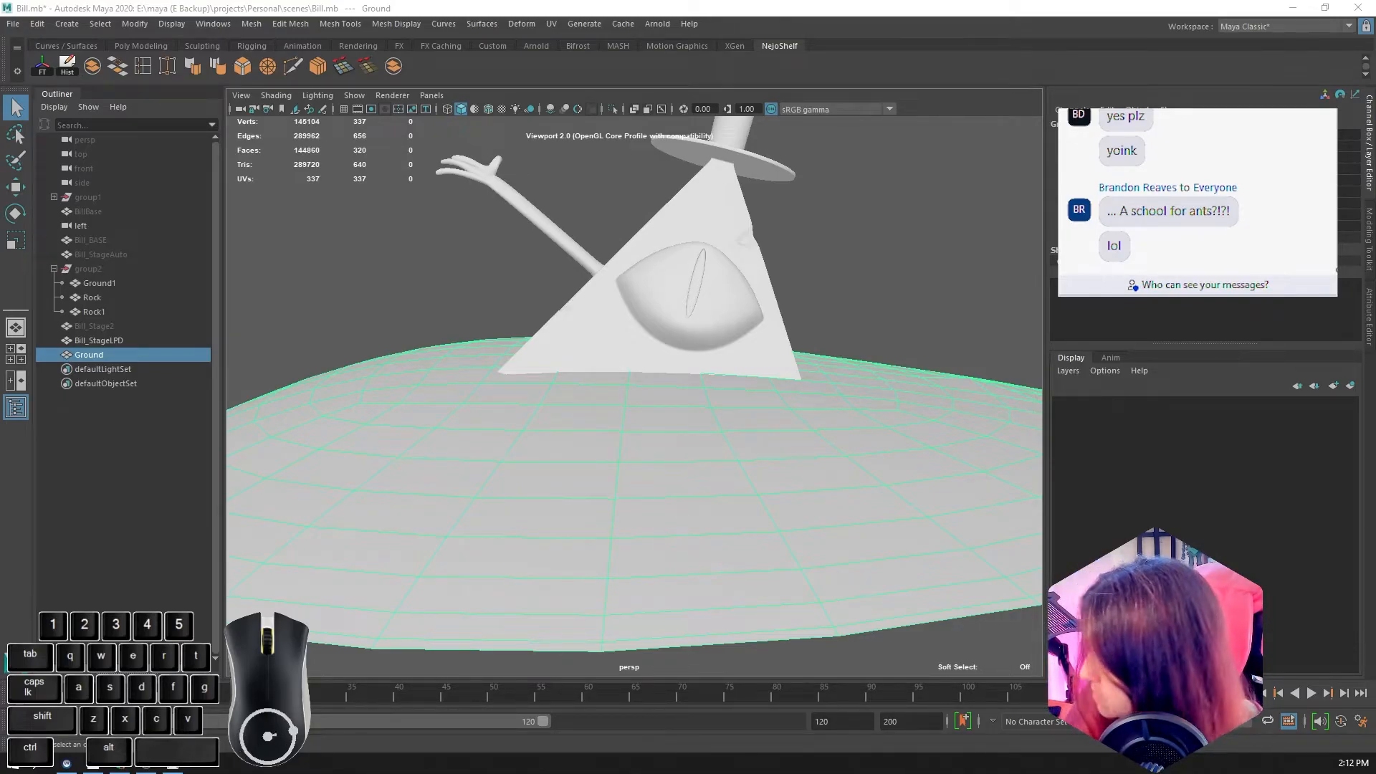
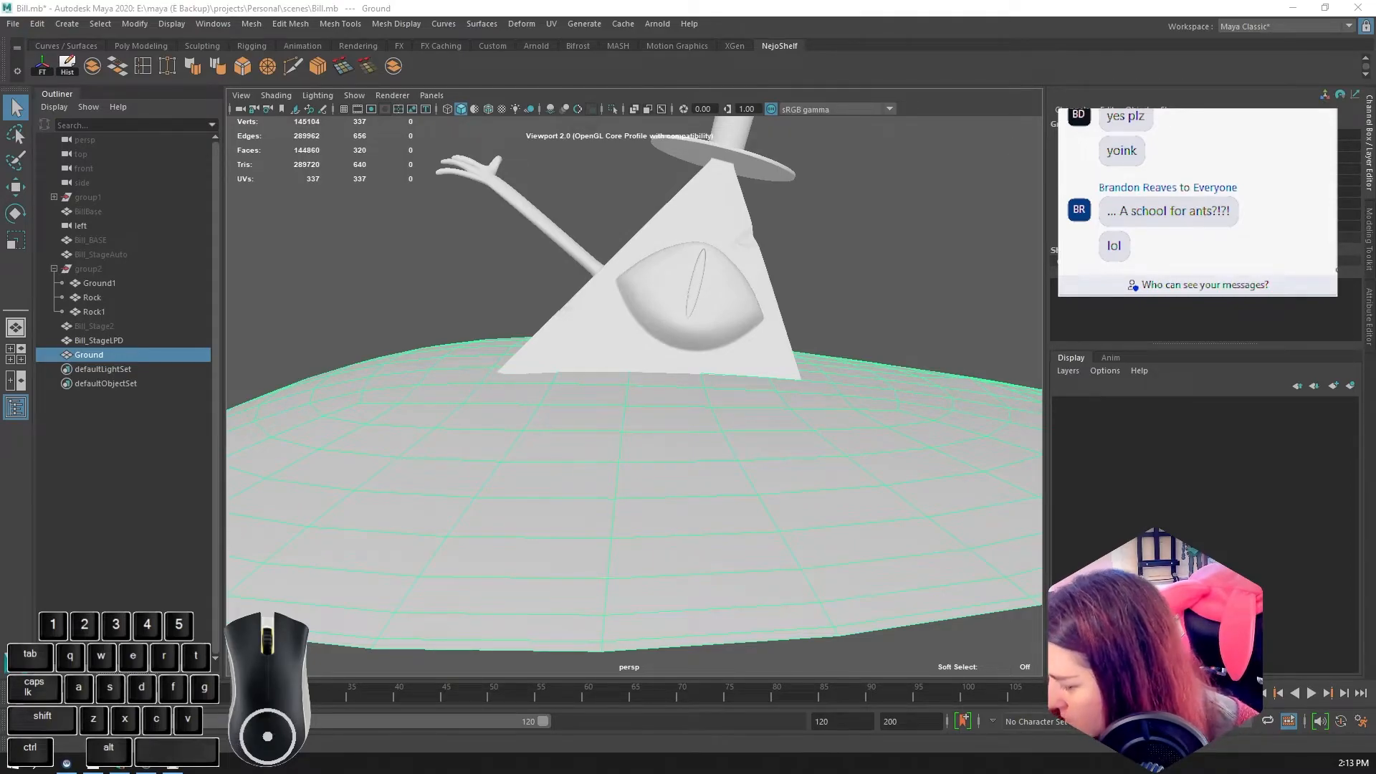
key("ctrl+z")
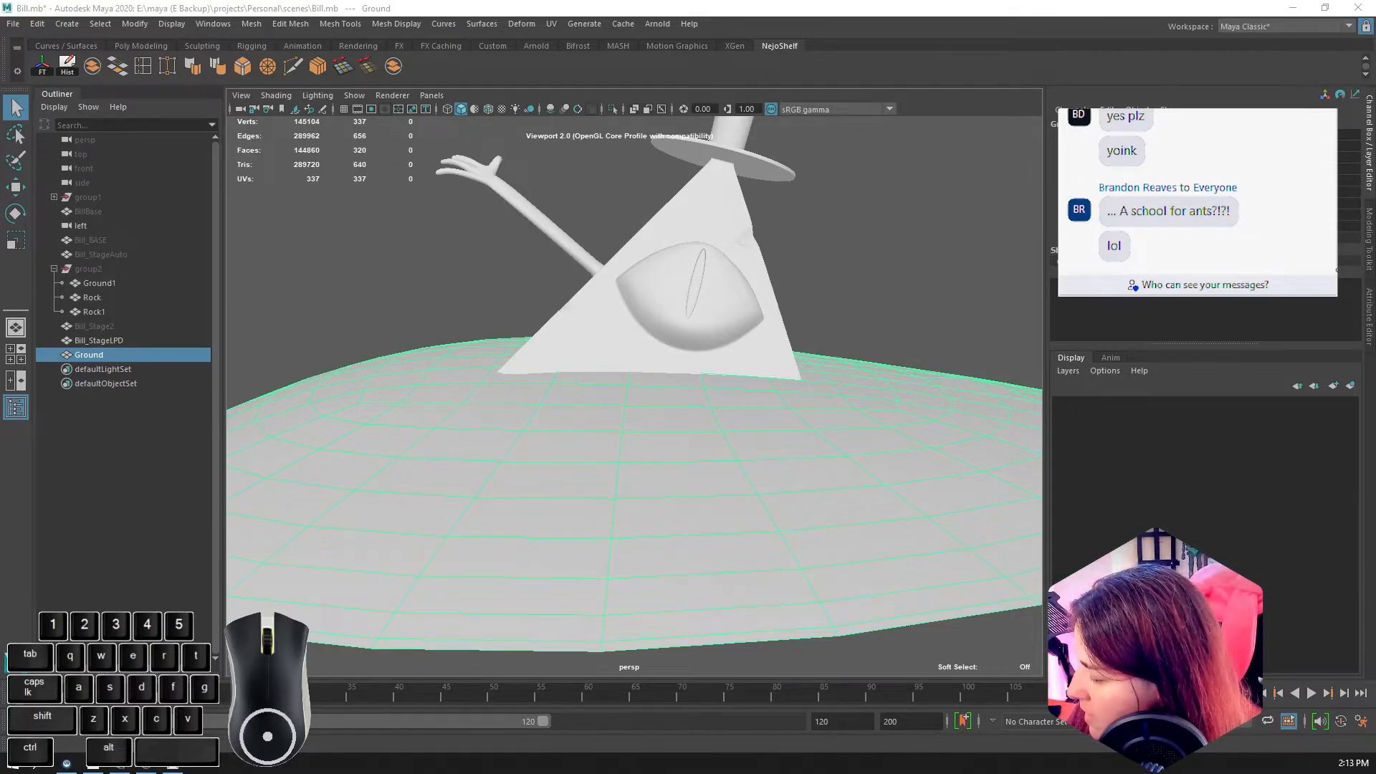
key("ctrl+z")
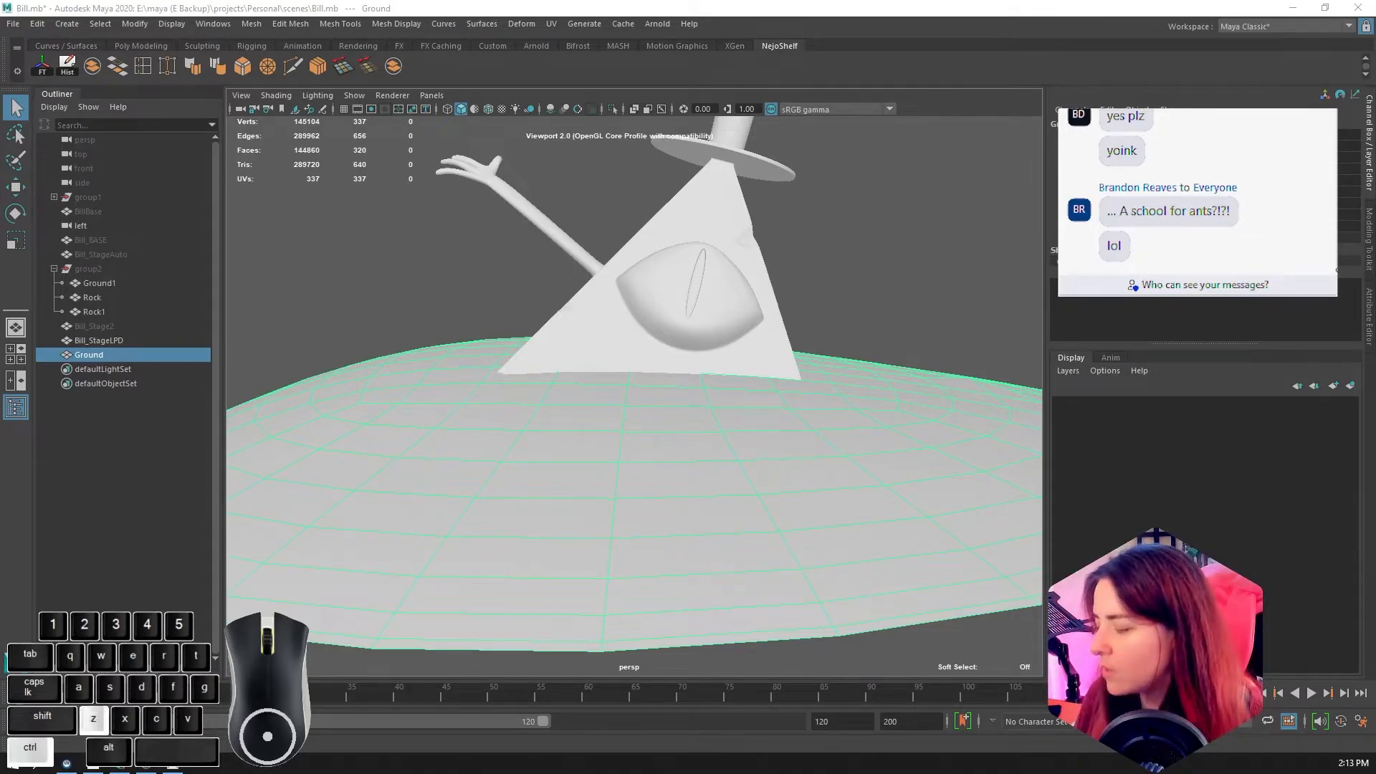
key("ctrl+z")
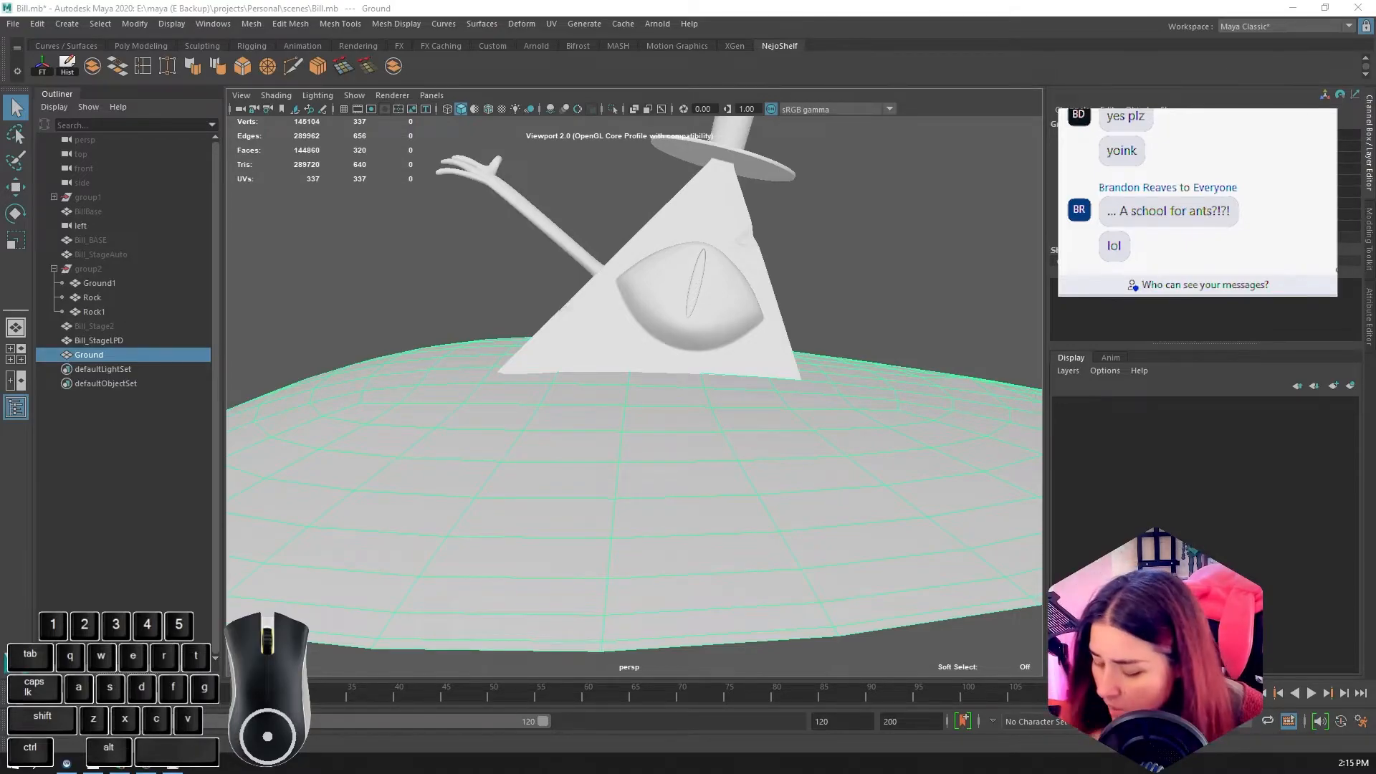
key("ctrl+a")
key("ctrl+z")
key("ctrl+v")
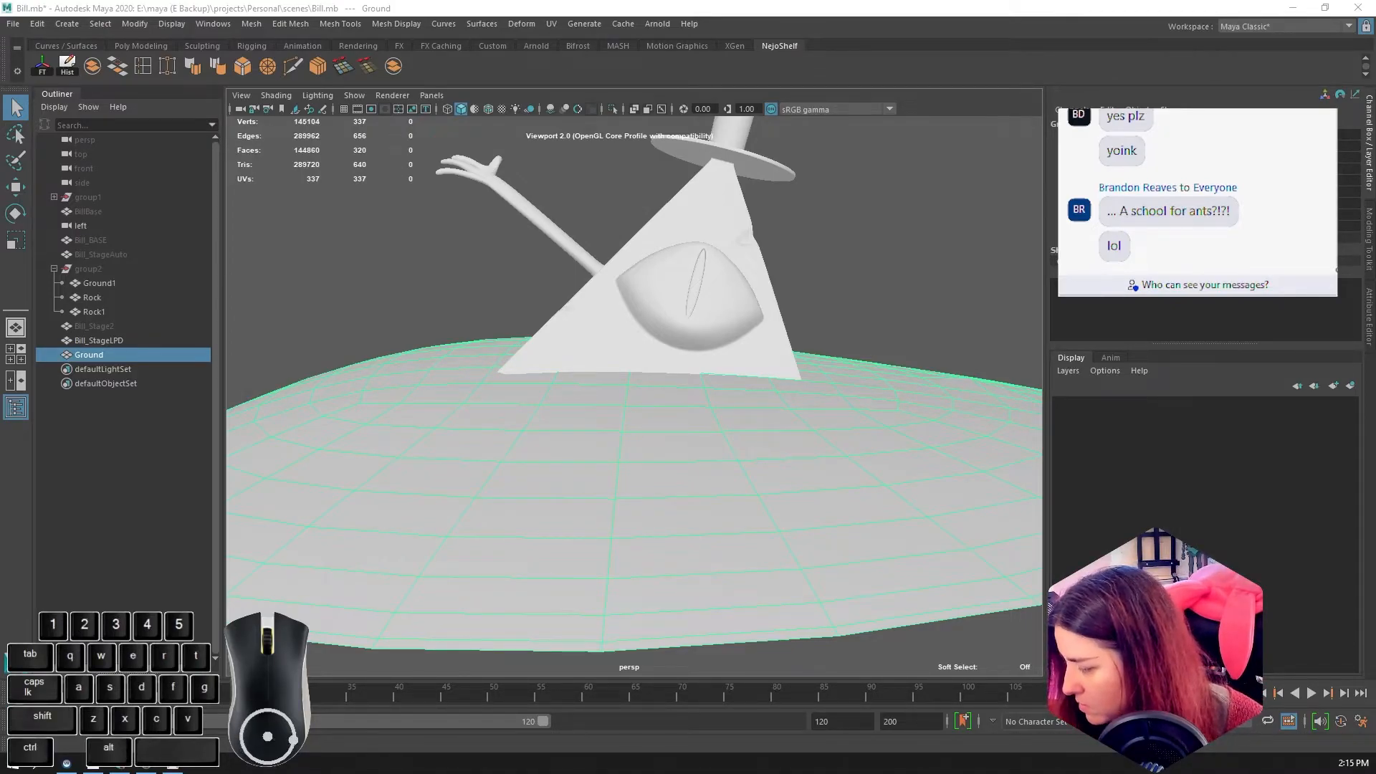
key("ctrl+z")
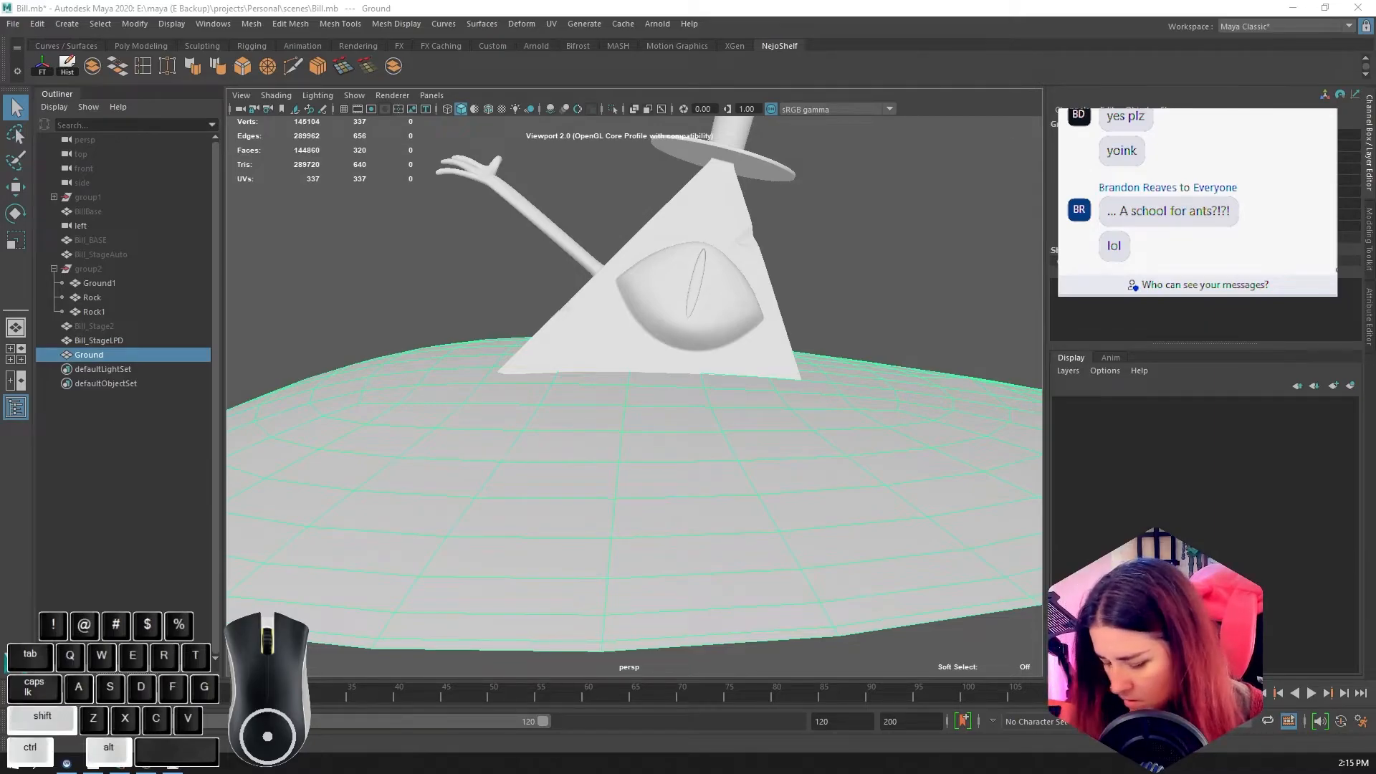
key("ctrl+alt+shift+b")
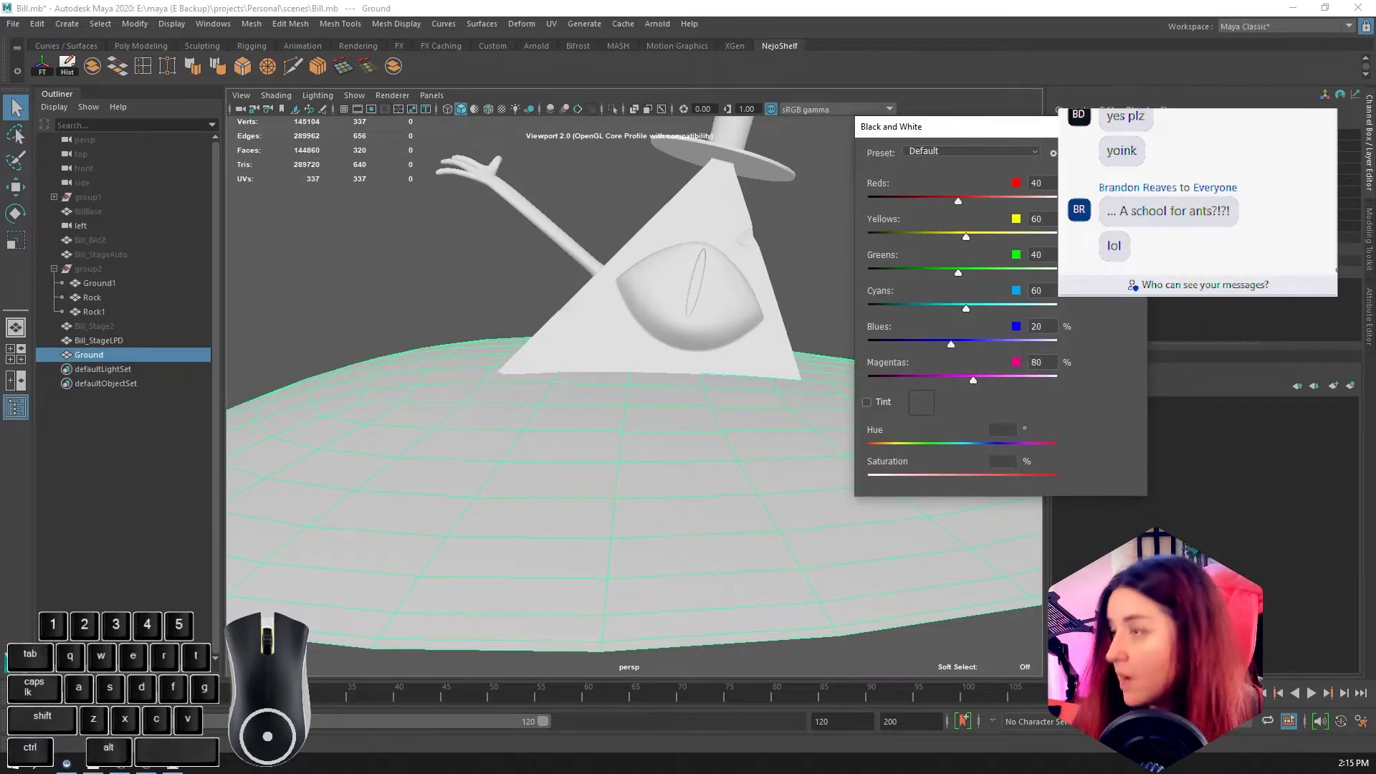
left_click_drag(969, 136, 1375, 143)
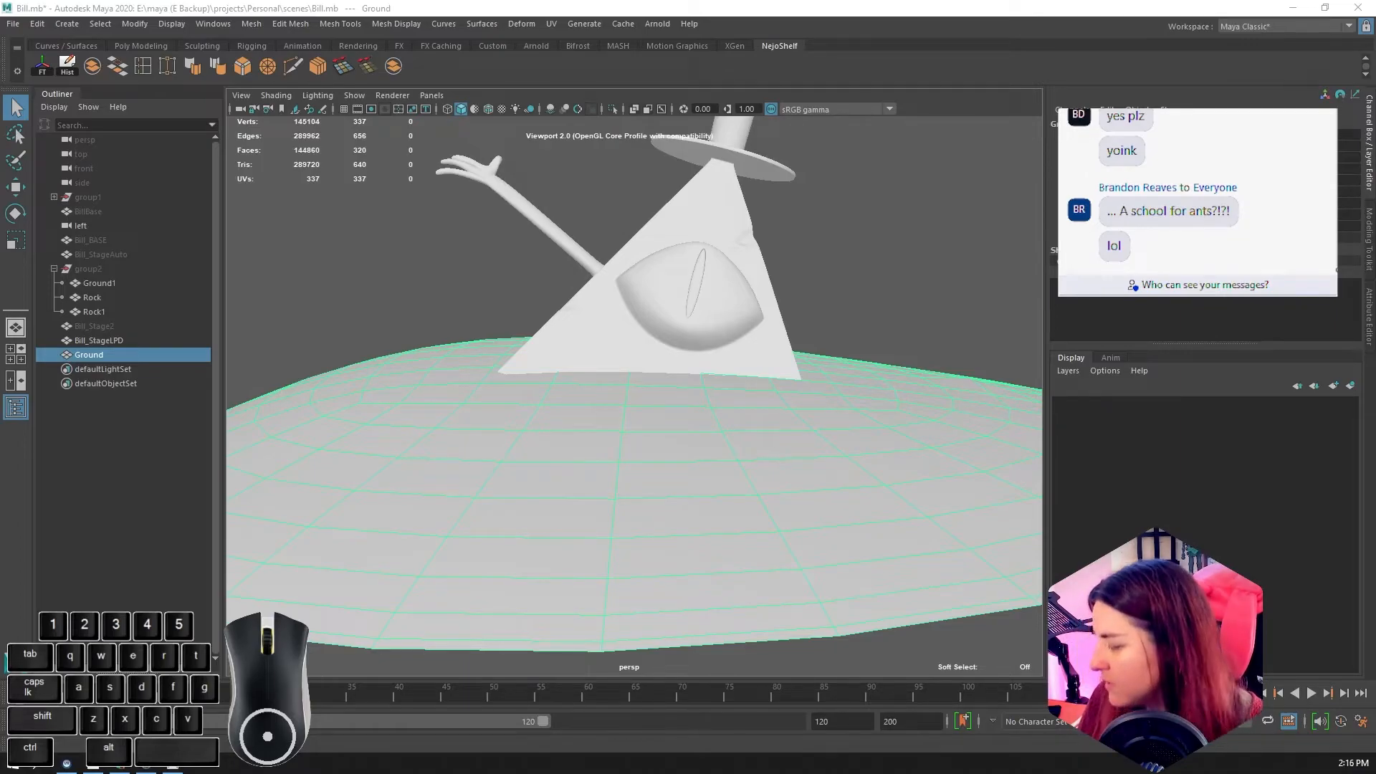
key("ctrl+z")
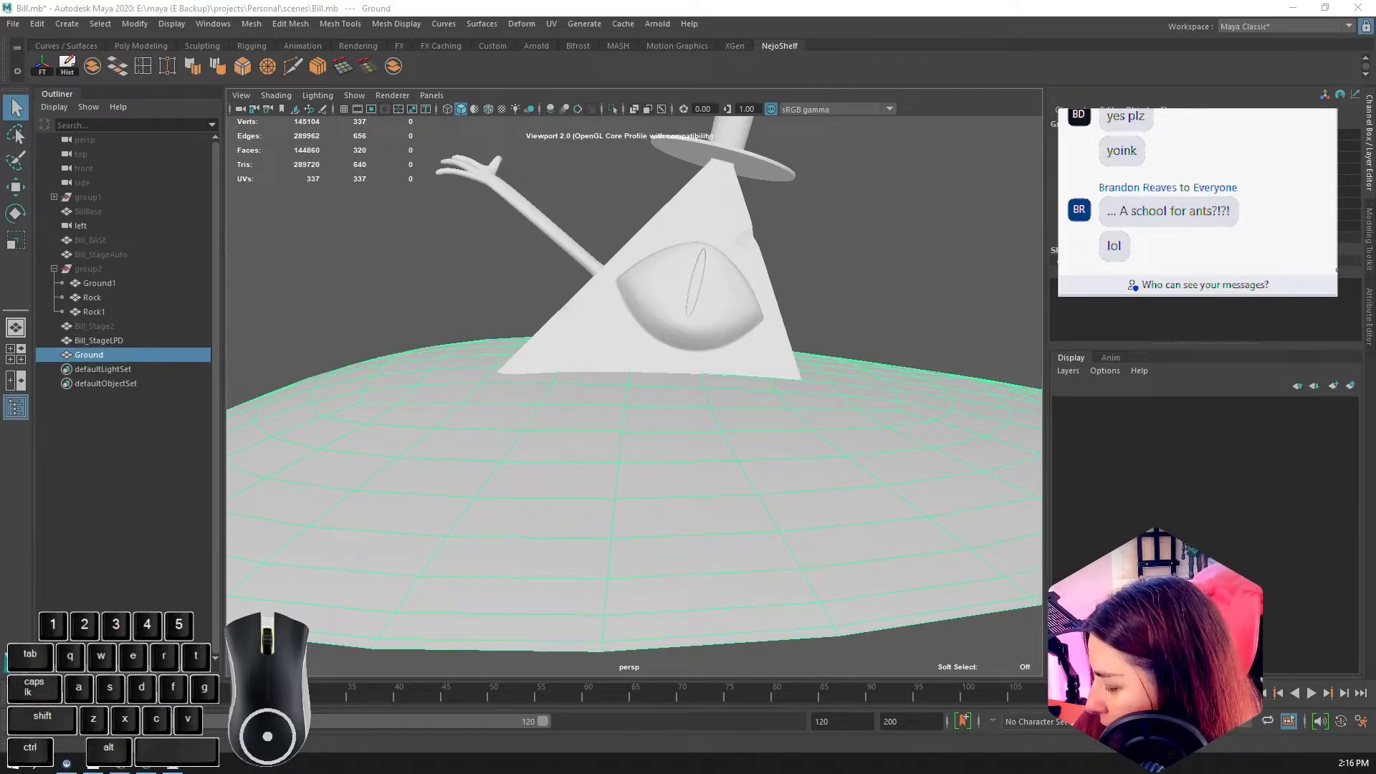
key("ctrl+z")
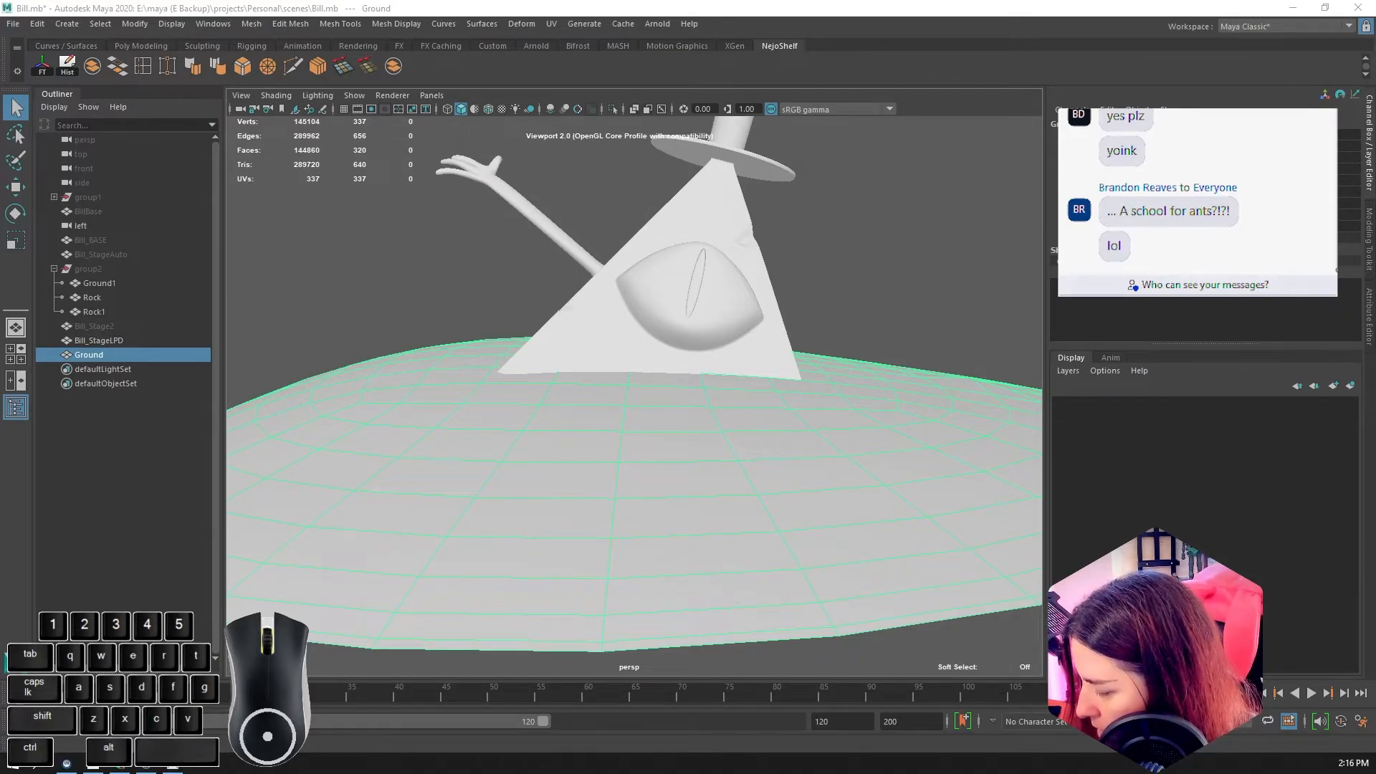
key("ctrl+z")
key("ctrl+z")
key("ctrl+z")
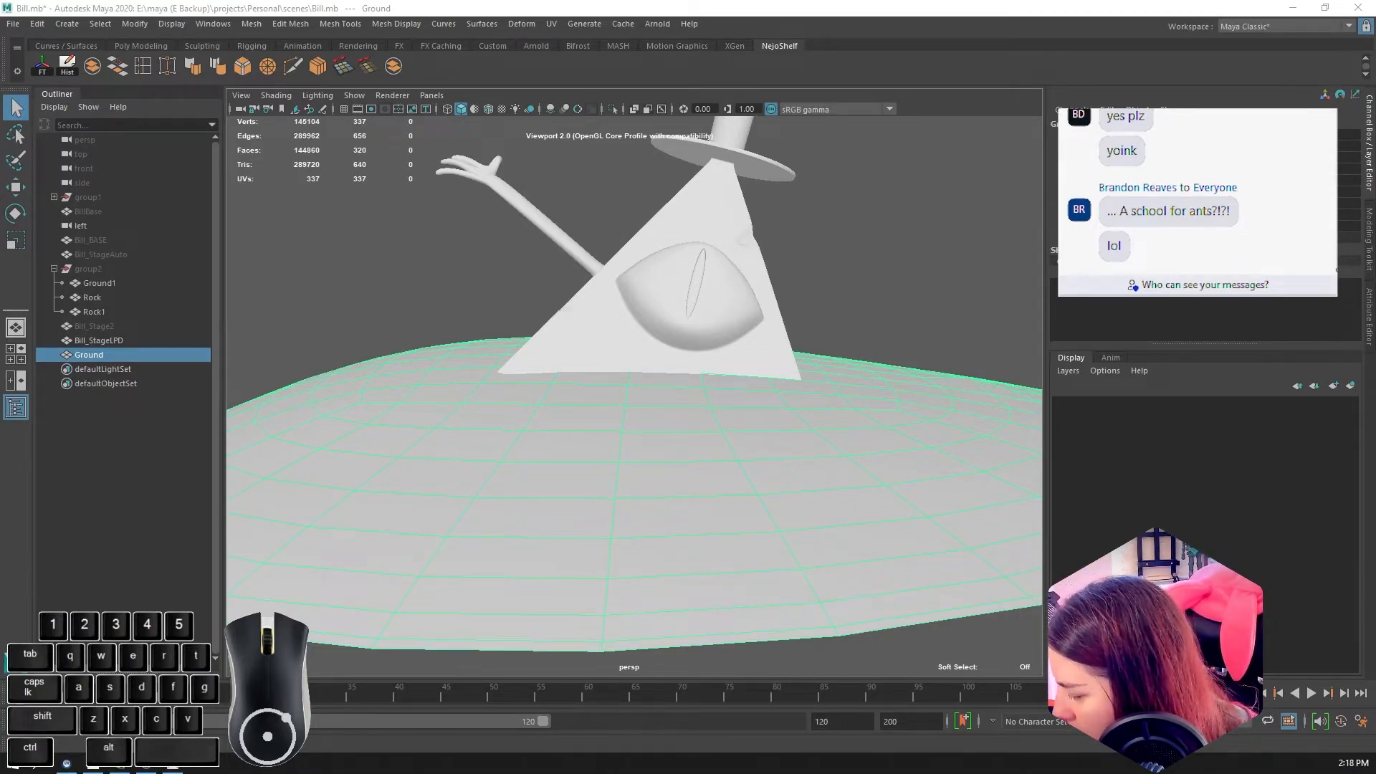
key("ctrl+z")
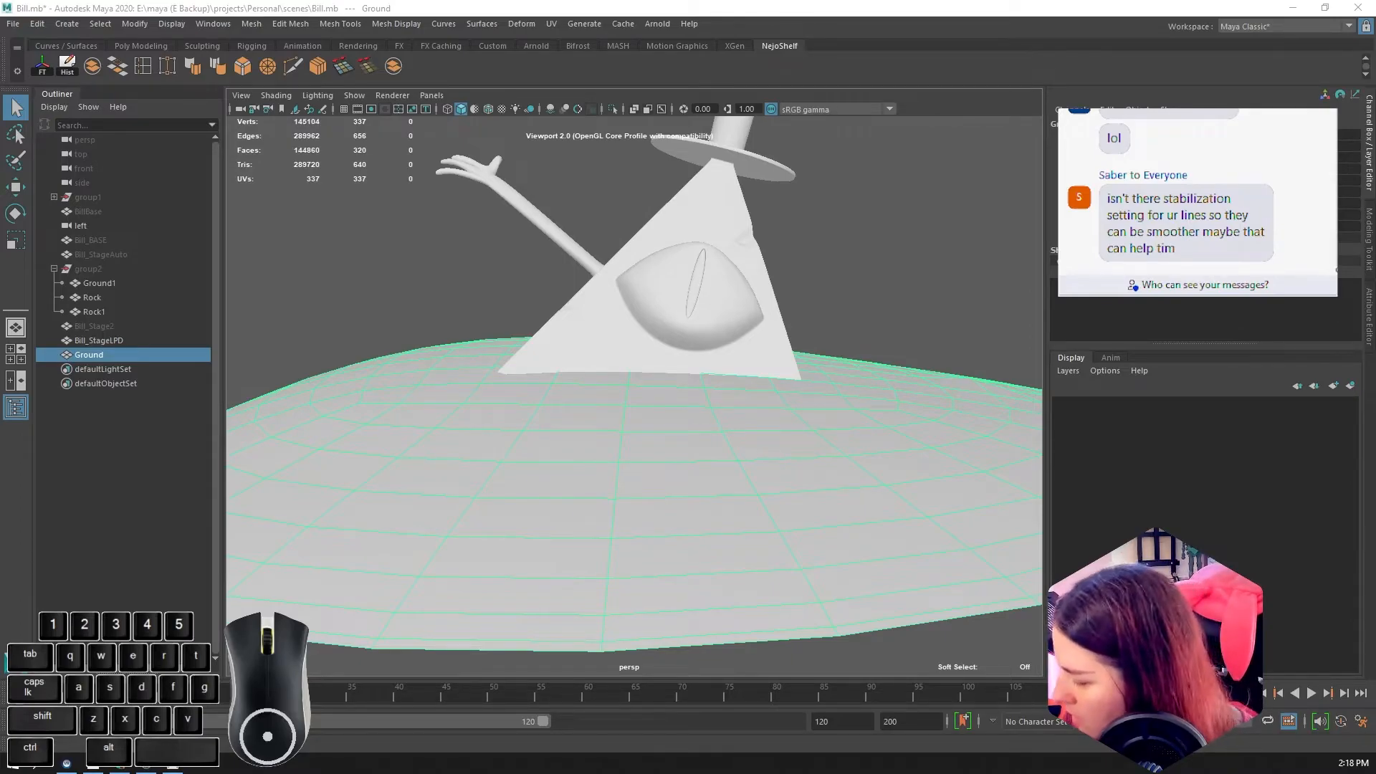
key("ctrl+z")
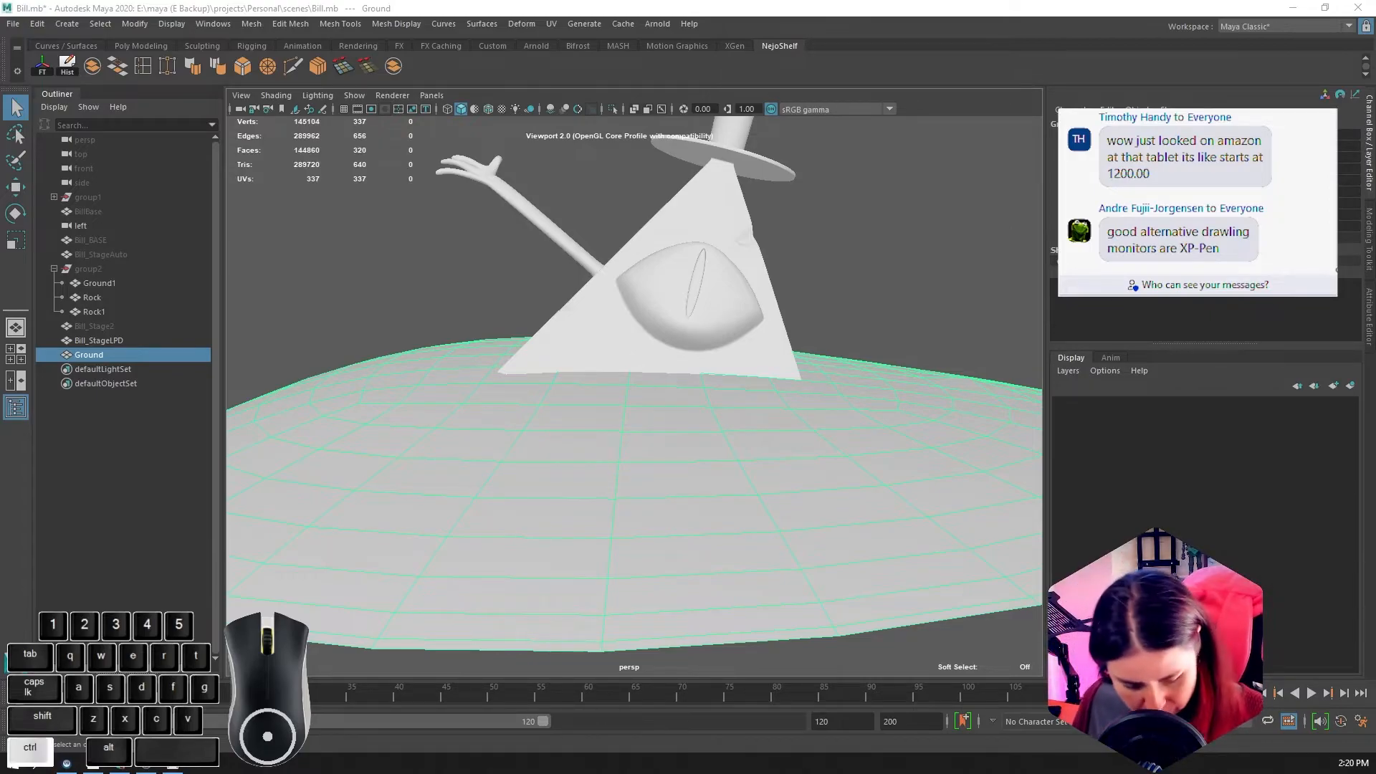
key("g")
key("g")
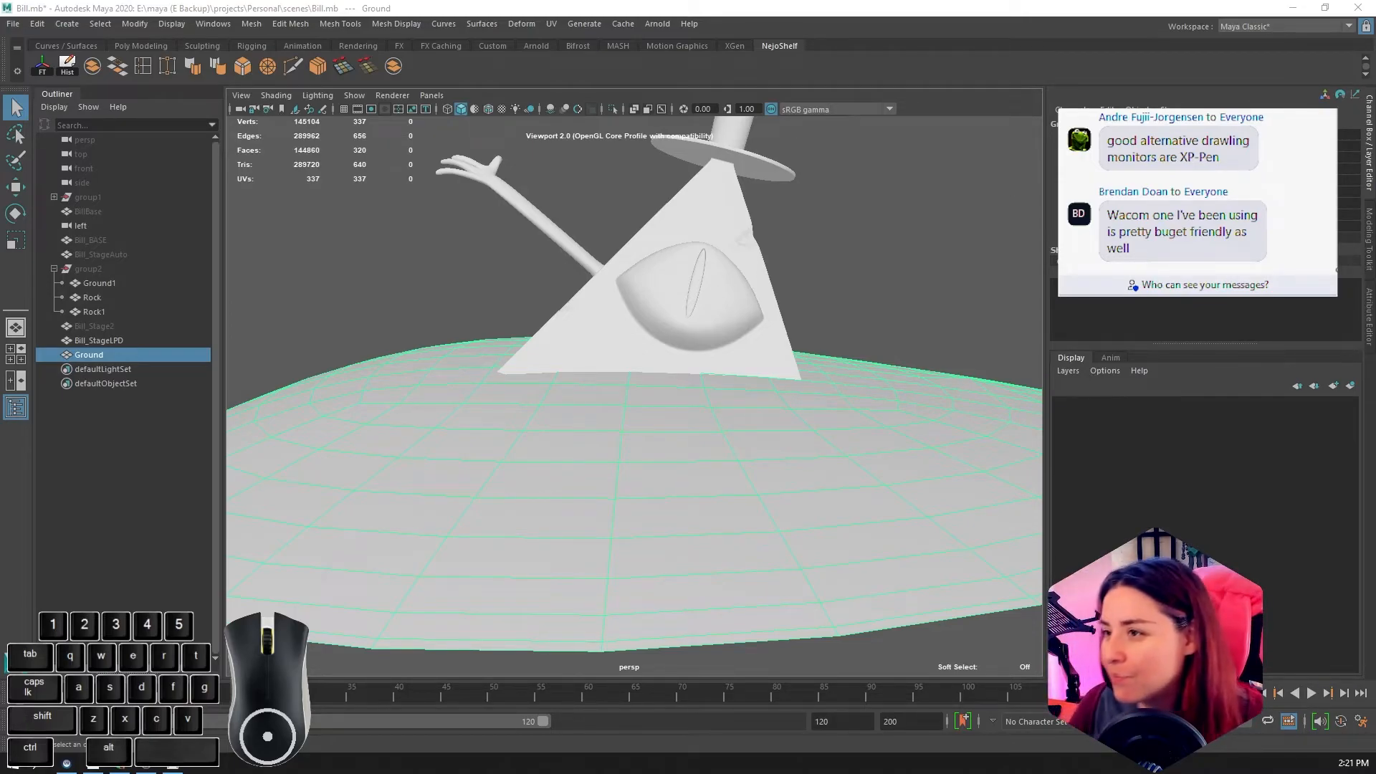
Step: Switch to Chrome, open a new tab and search Google for "bill cipher overgrown"
left_click(93, 763)
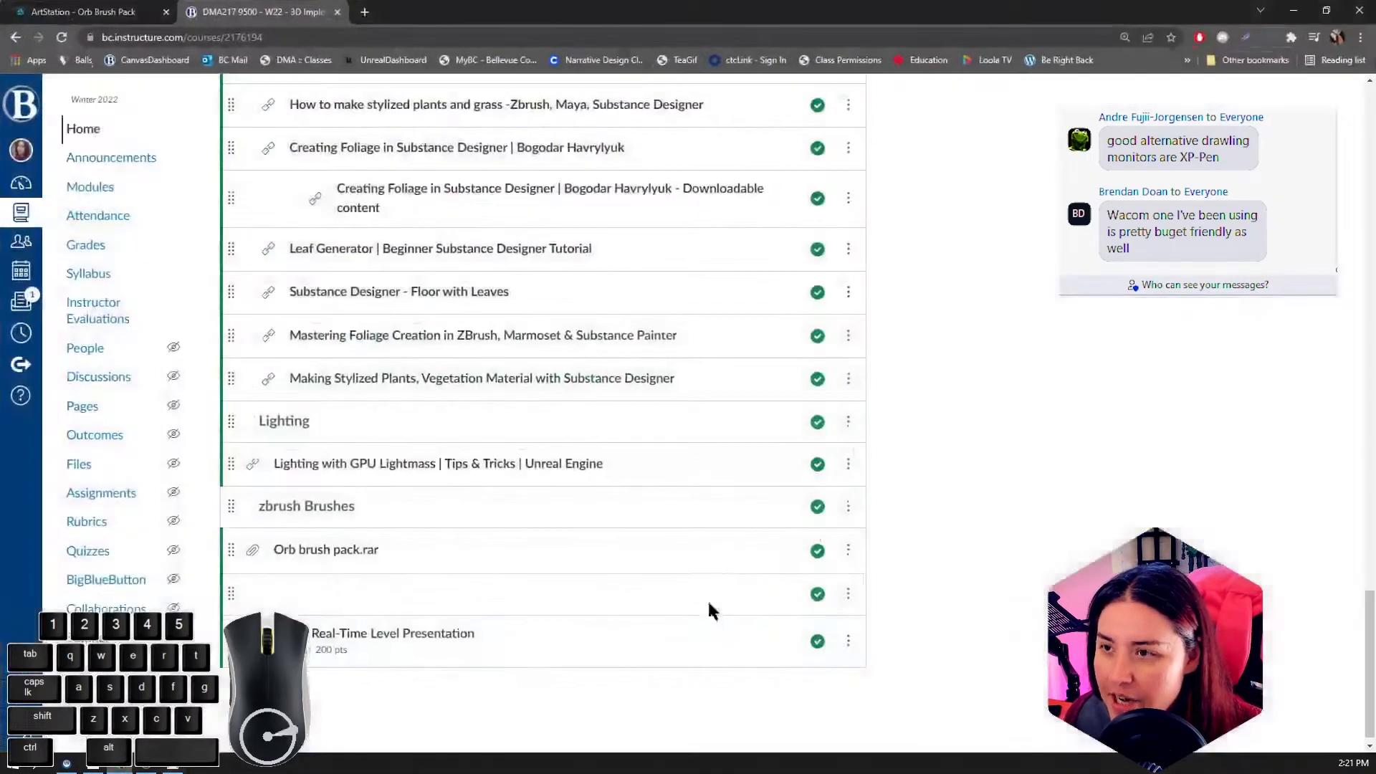
double_click(265, 7)
left_click(362, 18)
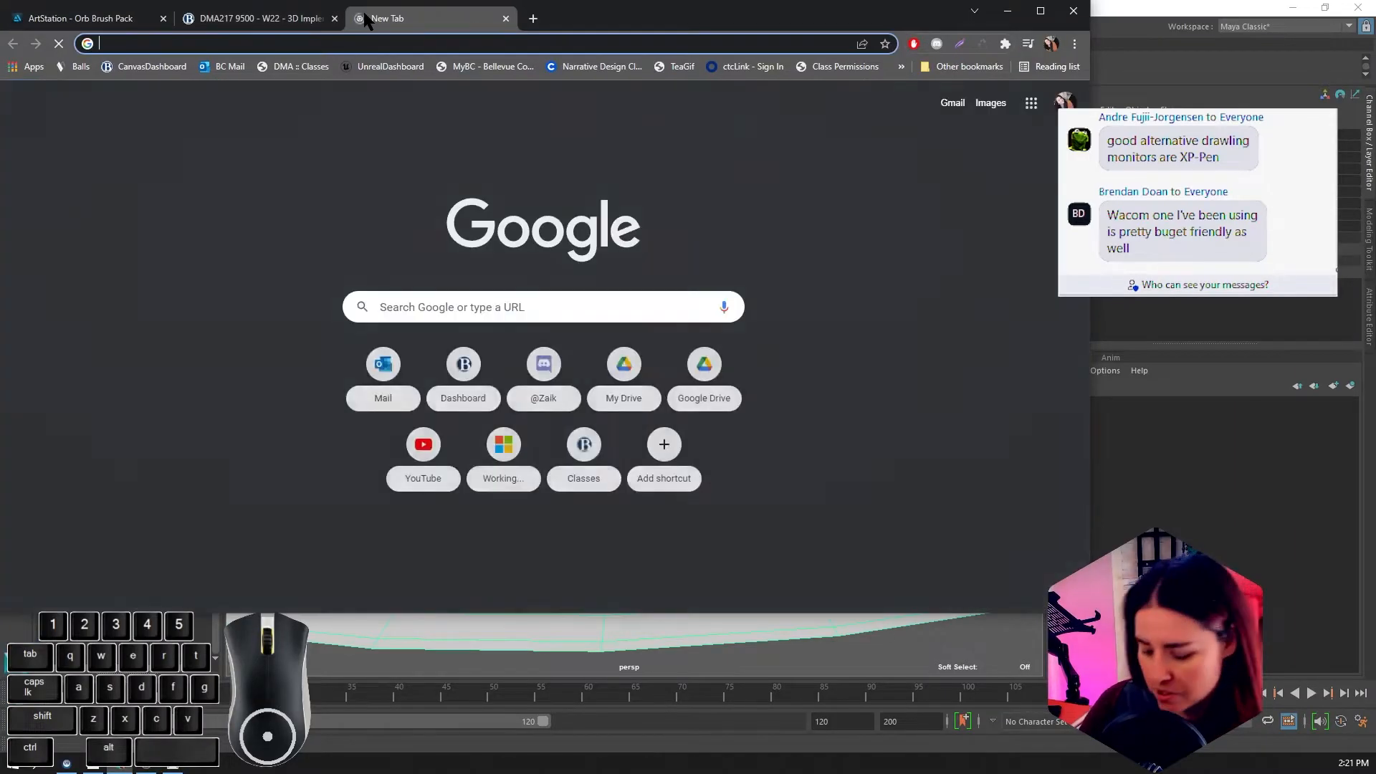
type("bill sipher")
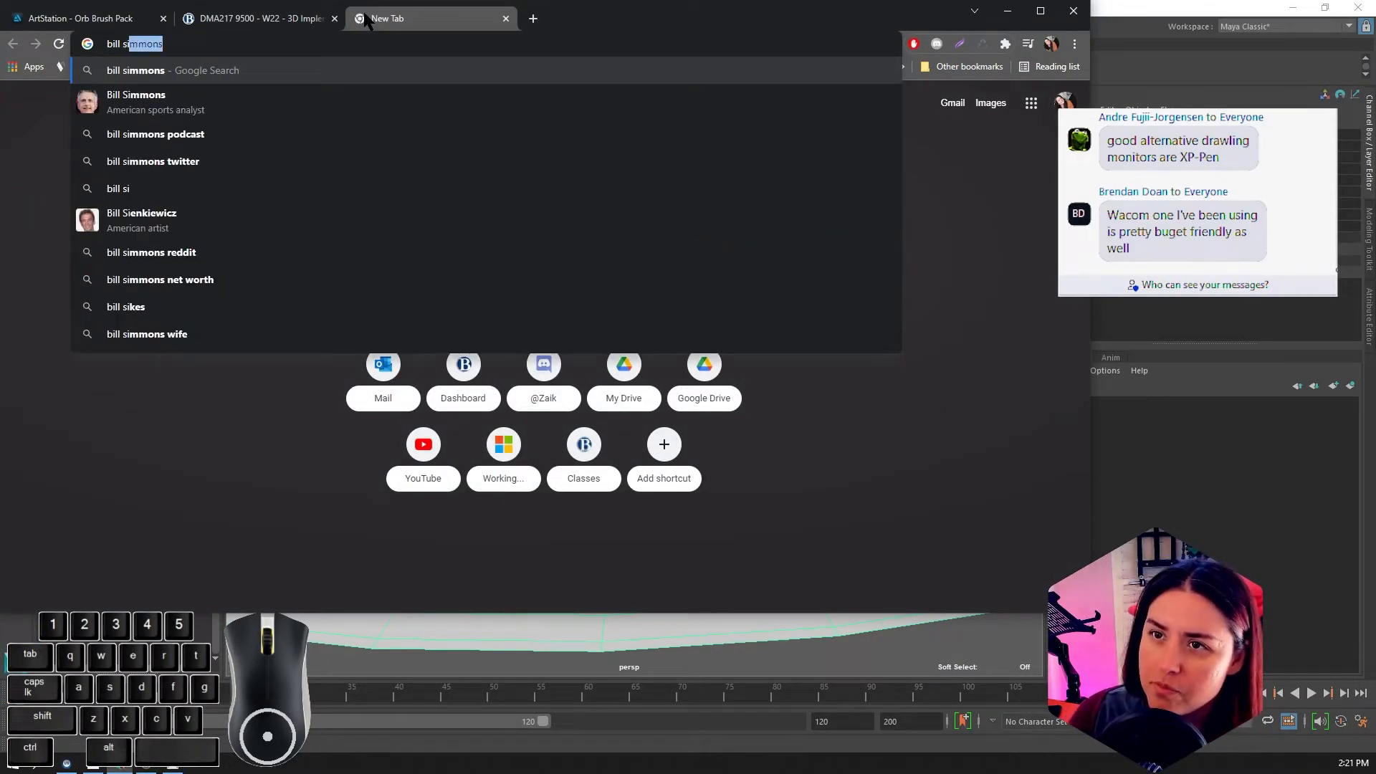
key("BackSpace")
key("BackSpace")
key("BackSpace")
key("BackSpace")
key("BackSpace")
key("BackSpace")
type("cipher ")
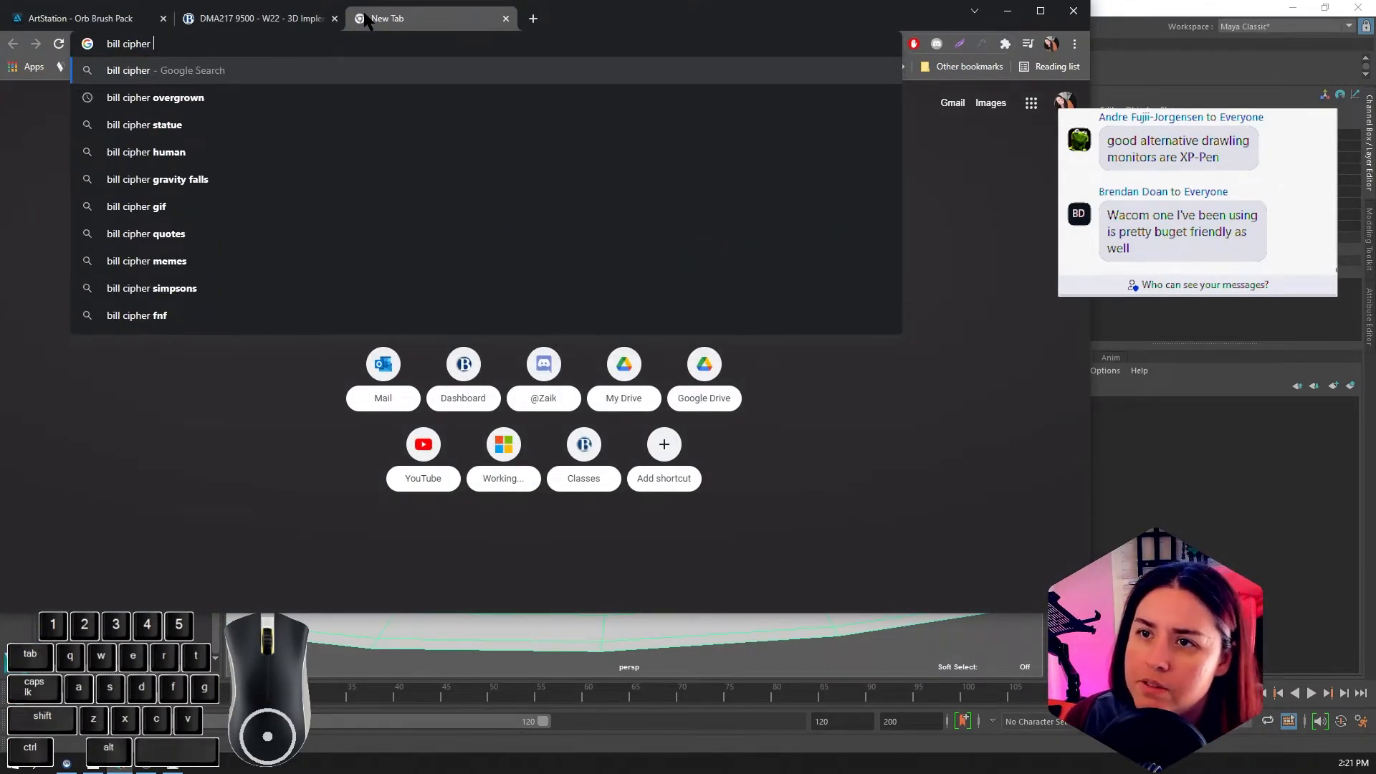
type("o")
key("Down")
key("Return")
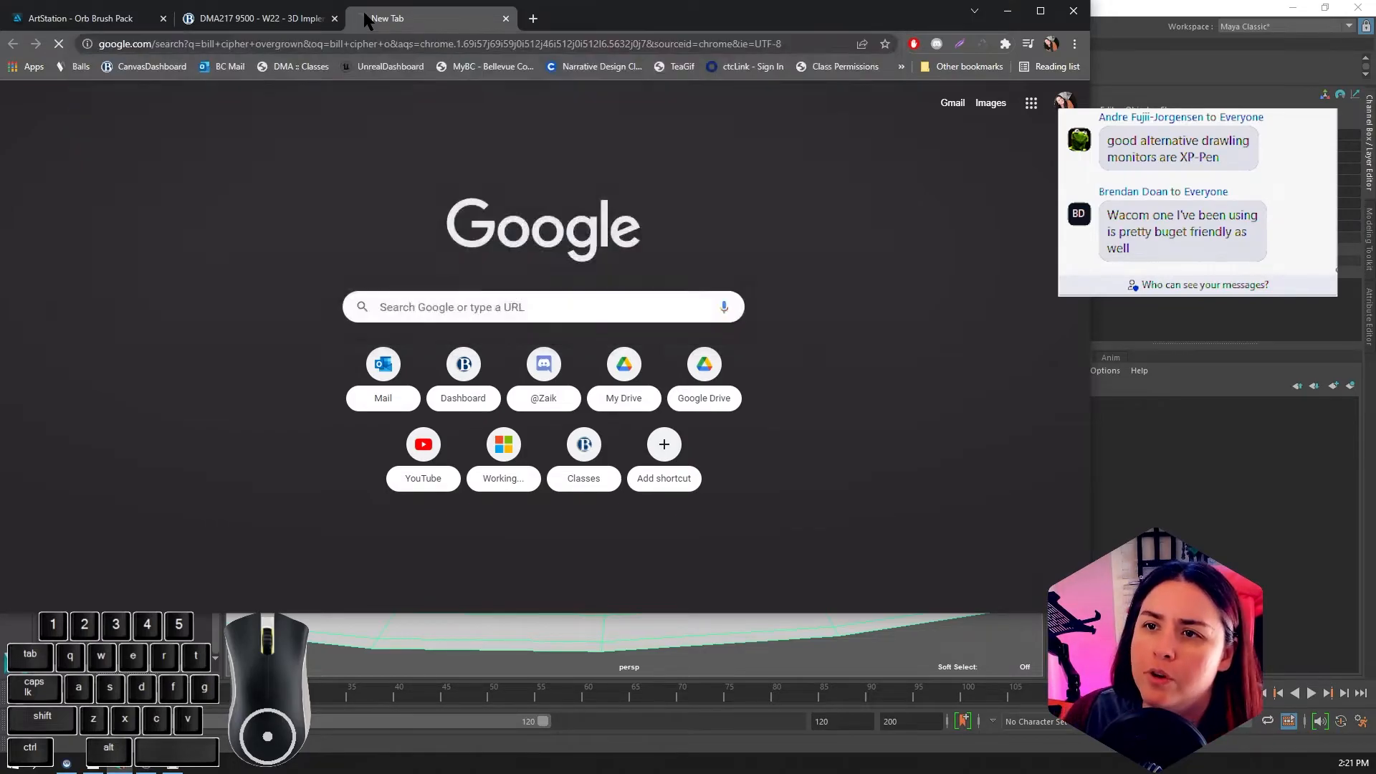
Step: Browse the image results for reference pictures of an overgrown Bill Cipher statue
left_click(159, 179)
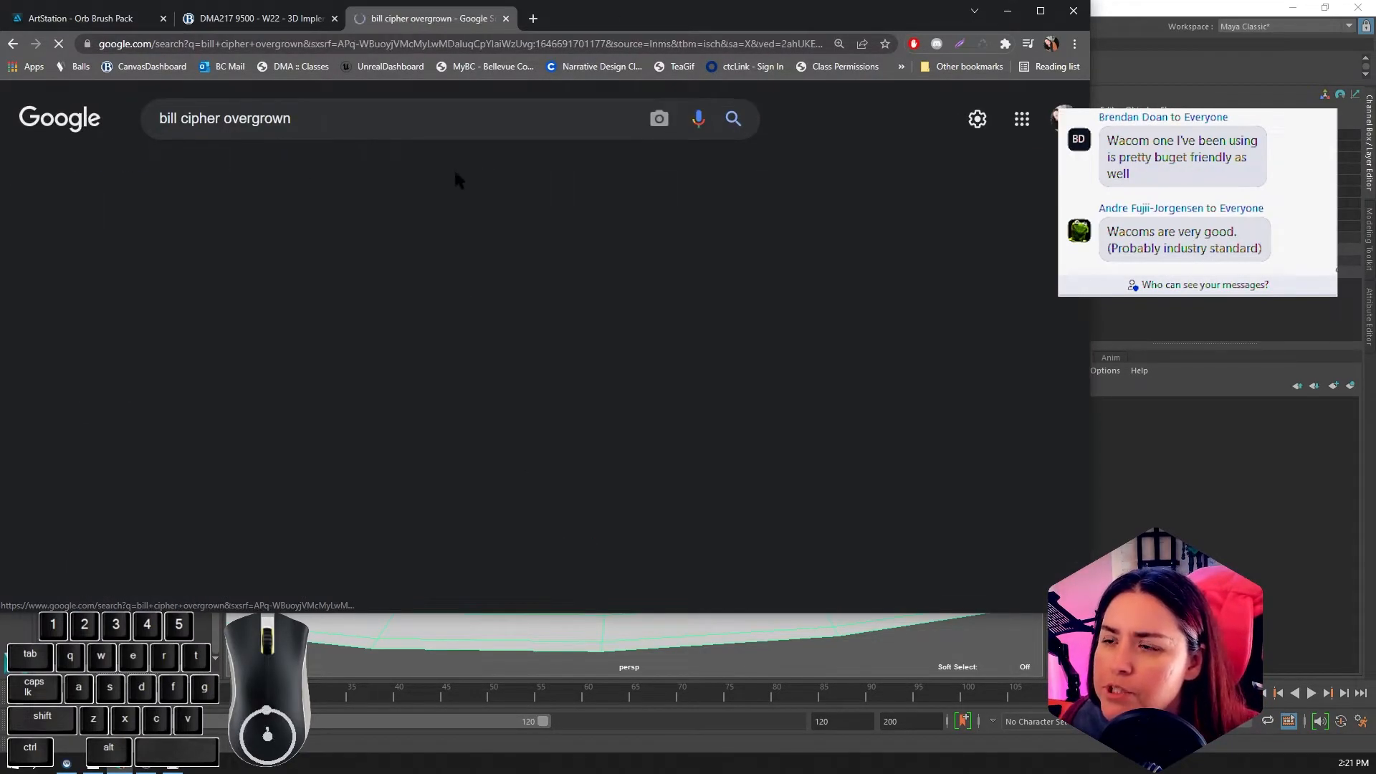
scroll(606, 321, "down", 1)
scroll(605, 320, "down", 10)
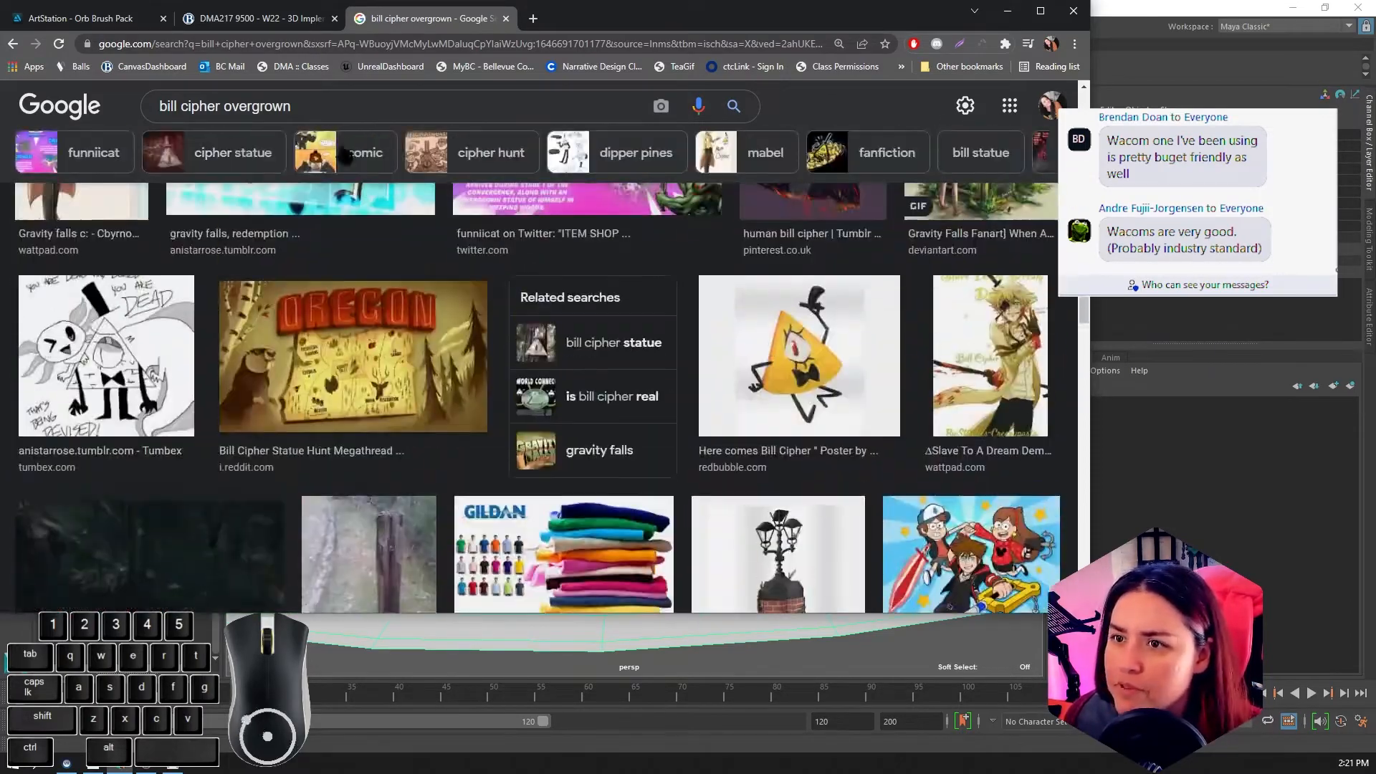
scroll(347, 156, "up", 5)
Step: Change the image search to "bill cipher statue"
double_click(262, 106)
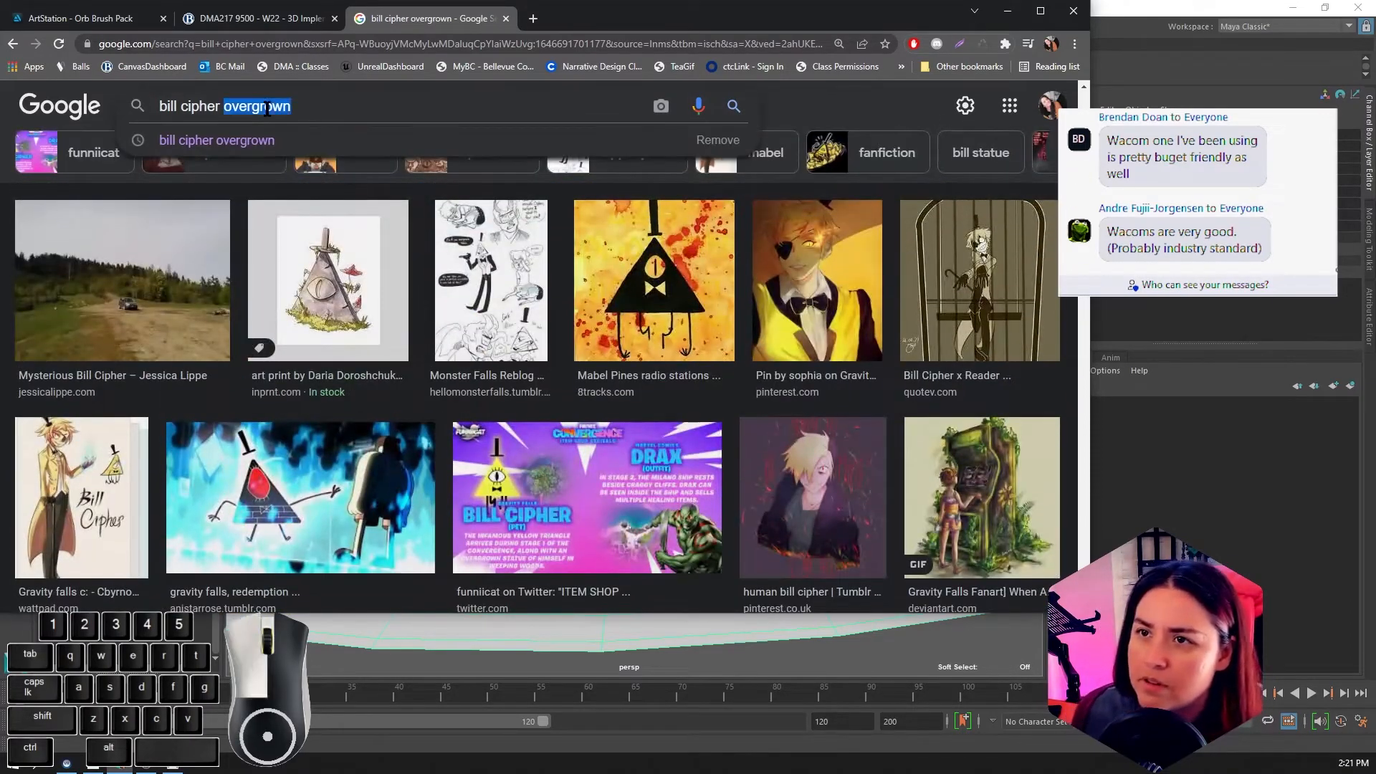
type("sc")
key("BackSpace")
type("tatut")
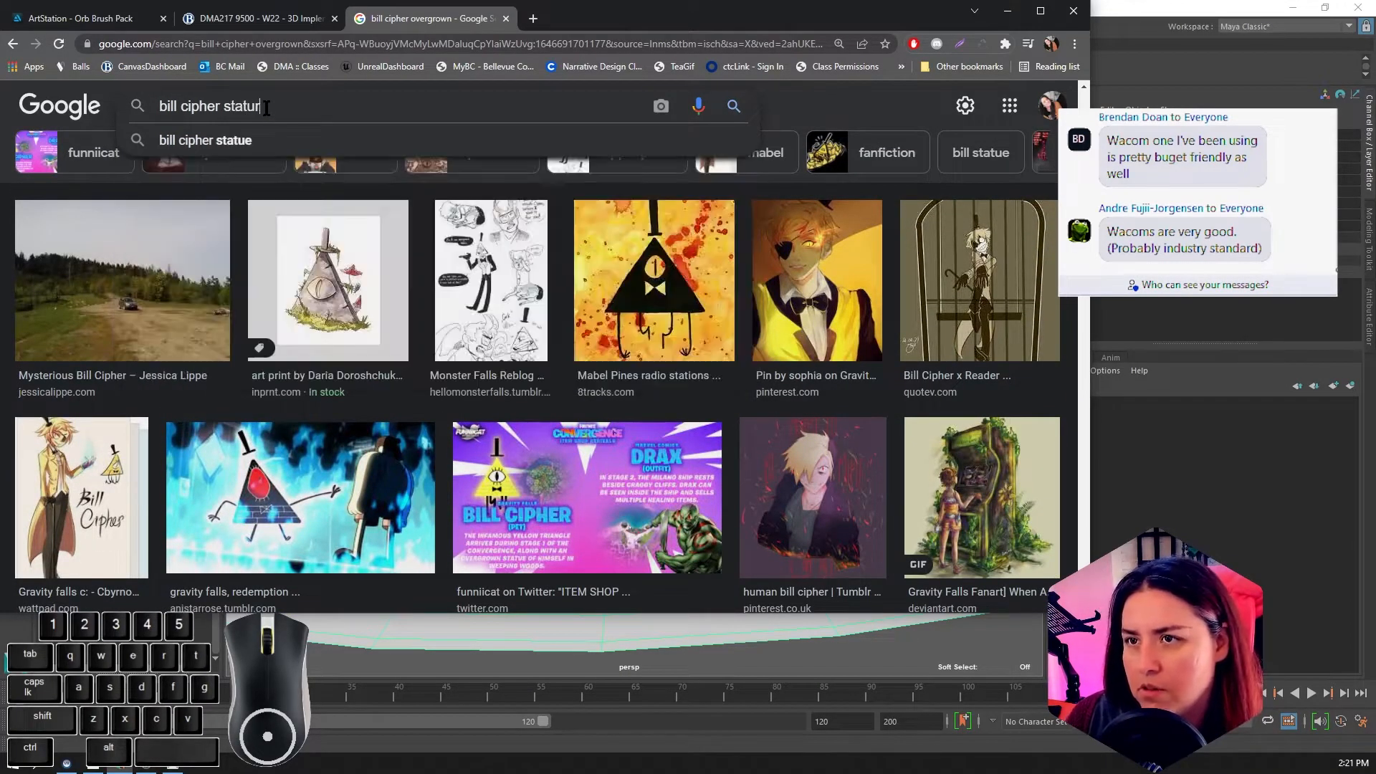
key("BackSpace")
type("e")
key("Return")
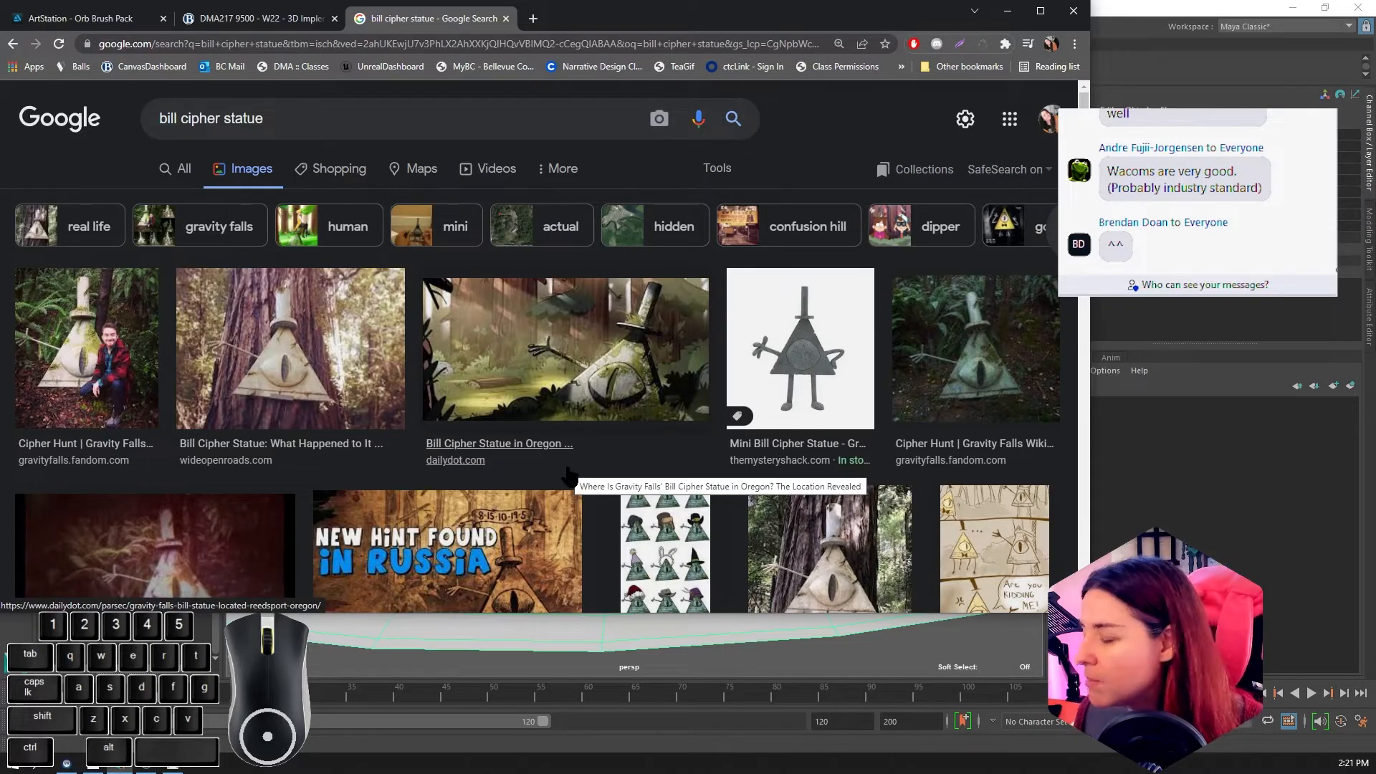
Step: Open the Daily Dot article and the full-size Bill Cipher statue illustration in new tabs, and move the browser window off the Maya screen
left_click(605, 409)
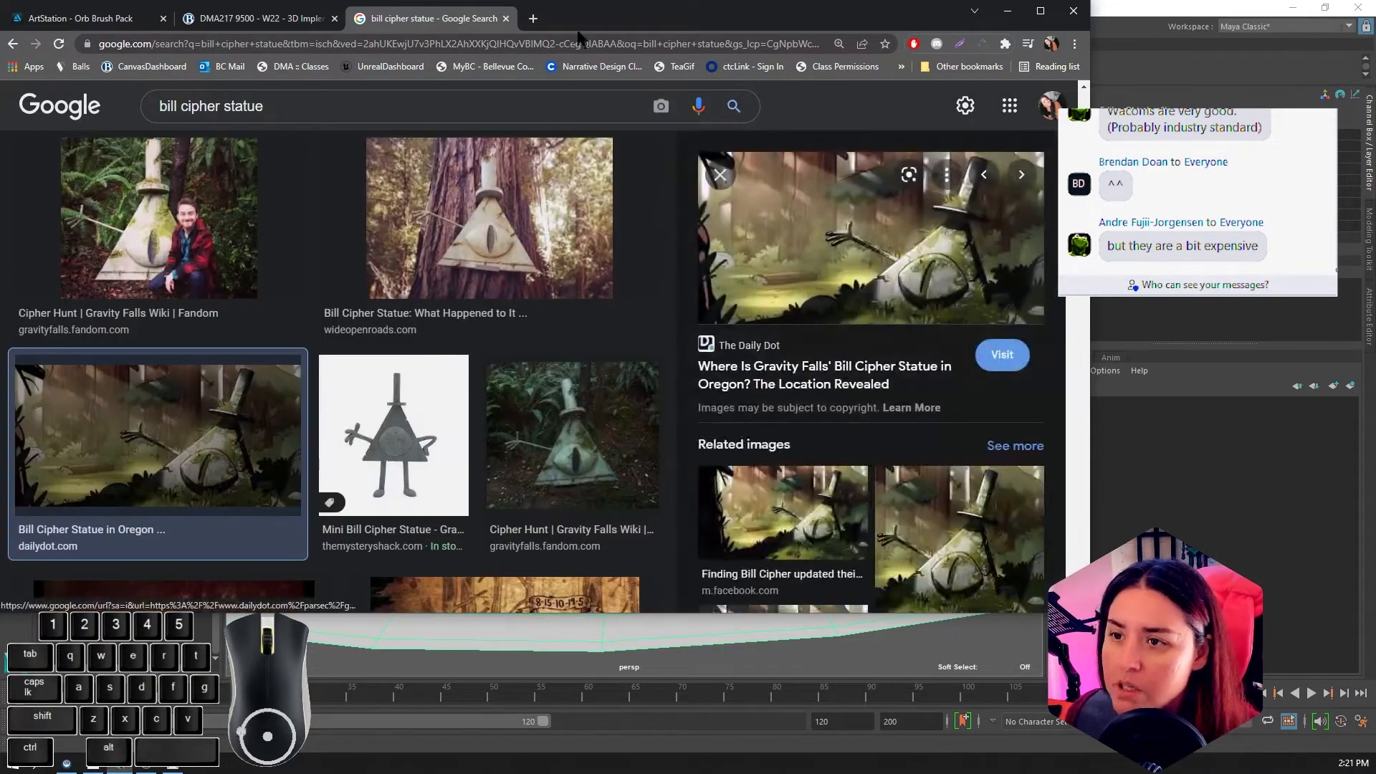
left_click(883, 385)
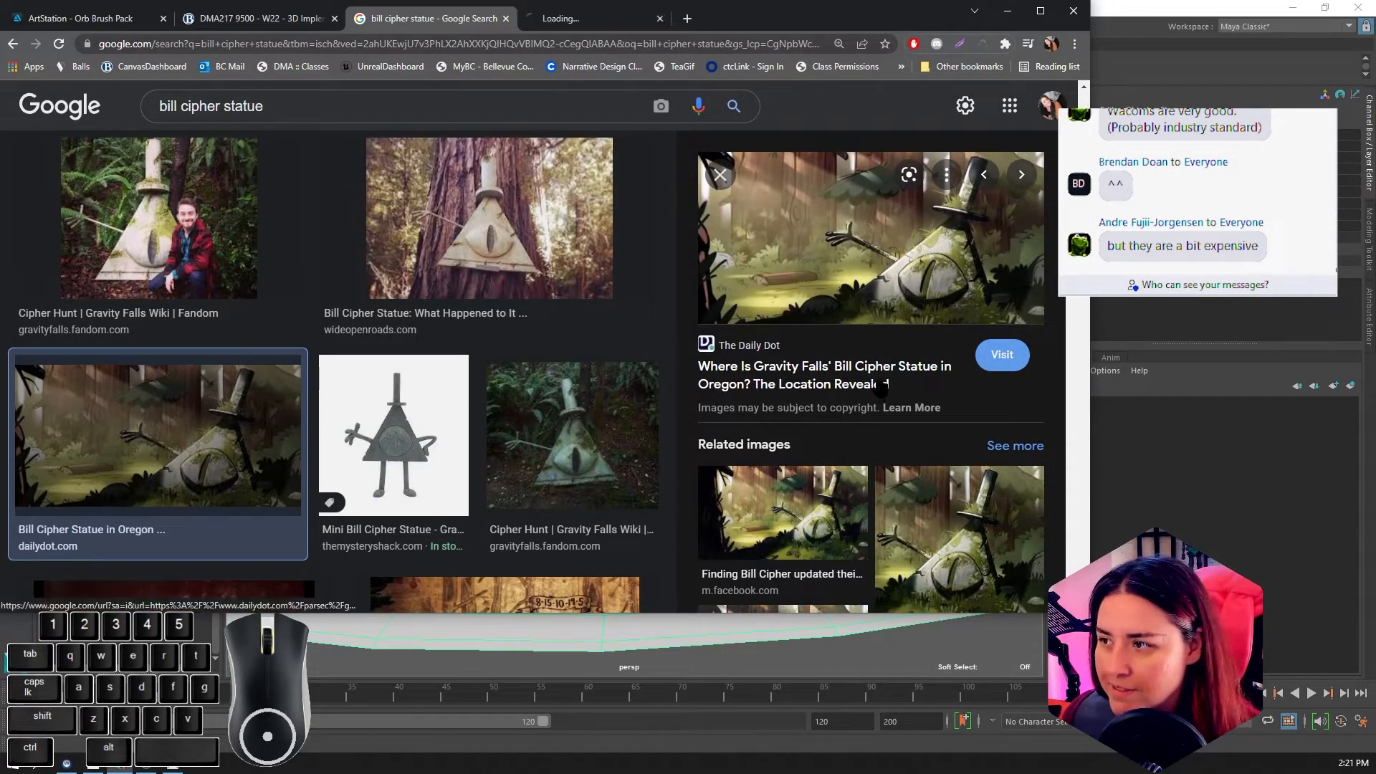
left_click(563, 21)
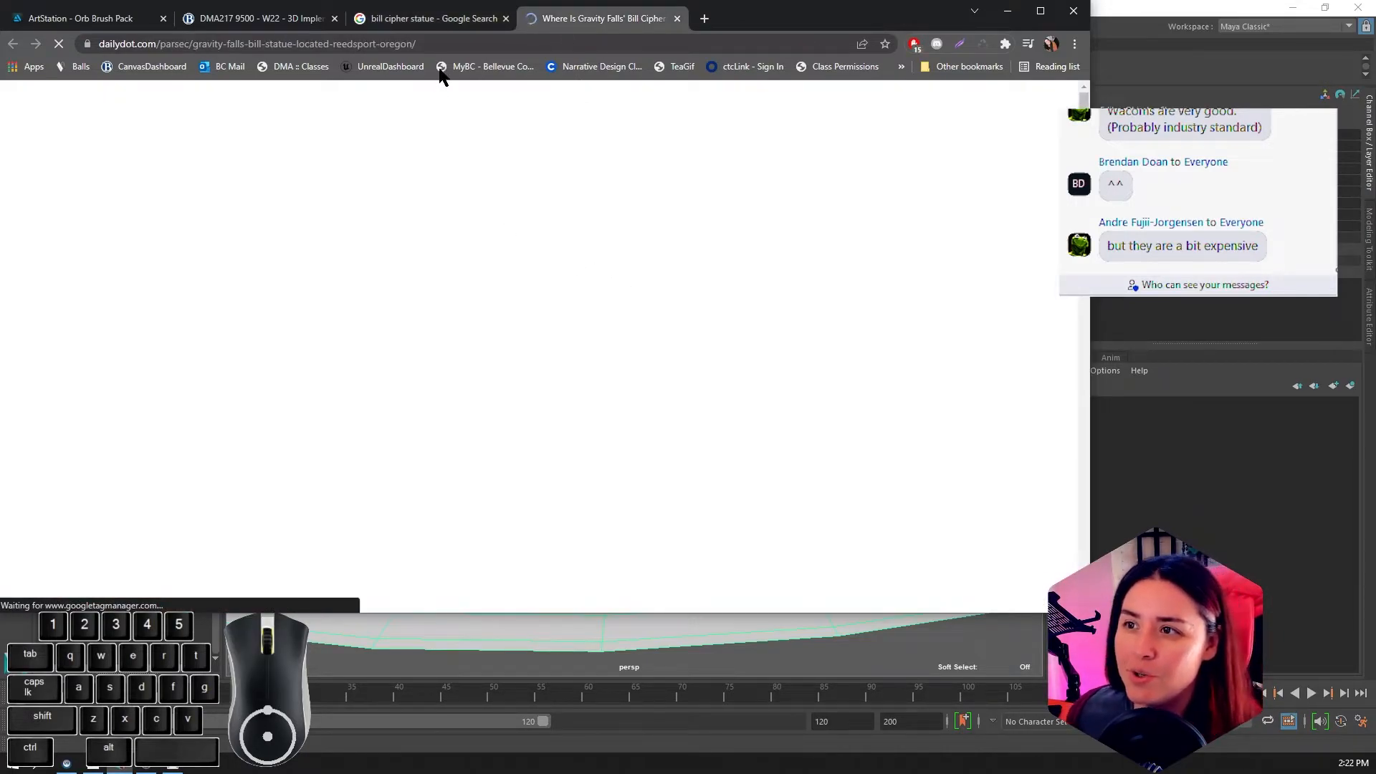
left_click(439, 20)
right_click(824, 261)
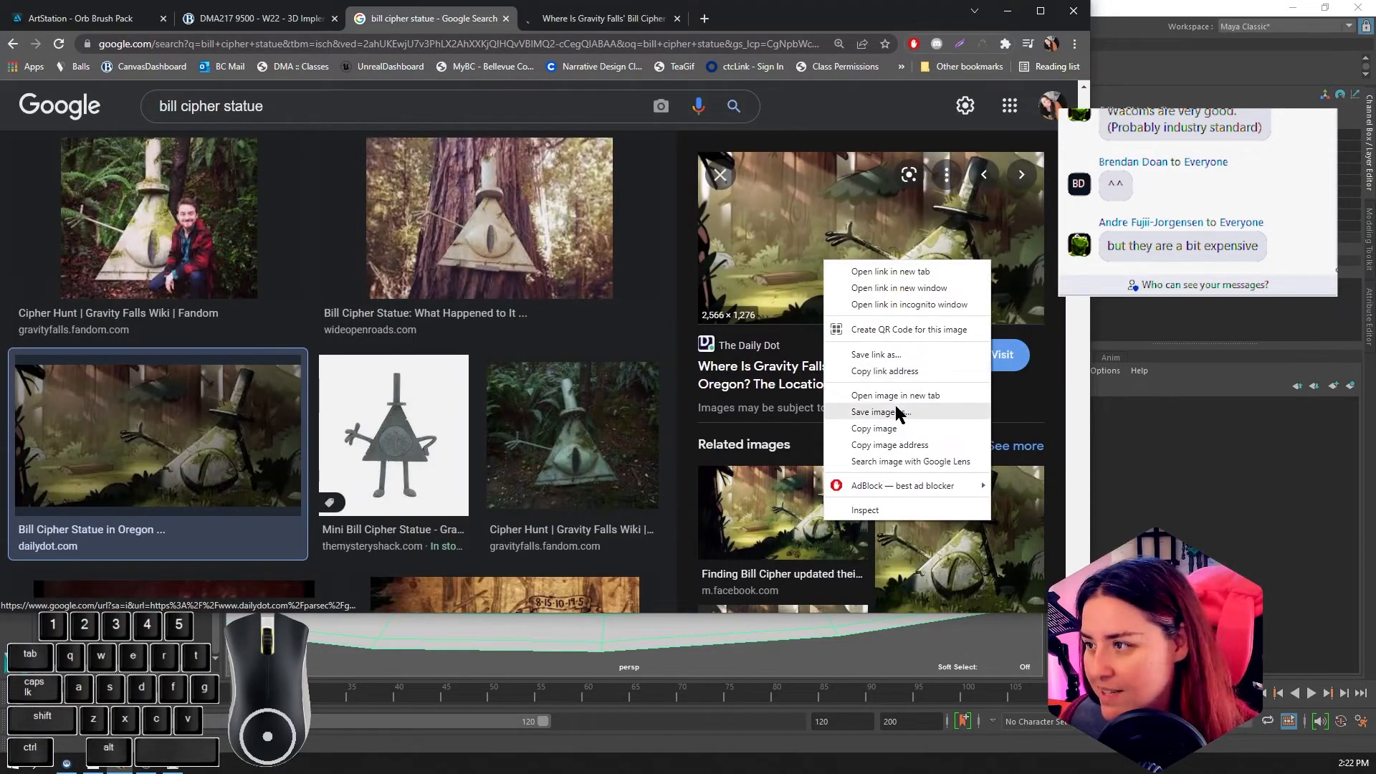
left_click(896, 395)
left_click(771, 19)
left_click_drag(923, 13, 1375, 29)
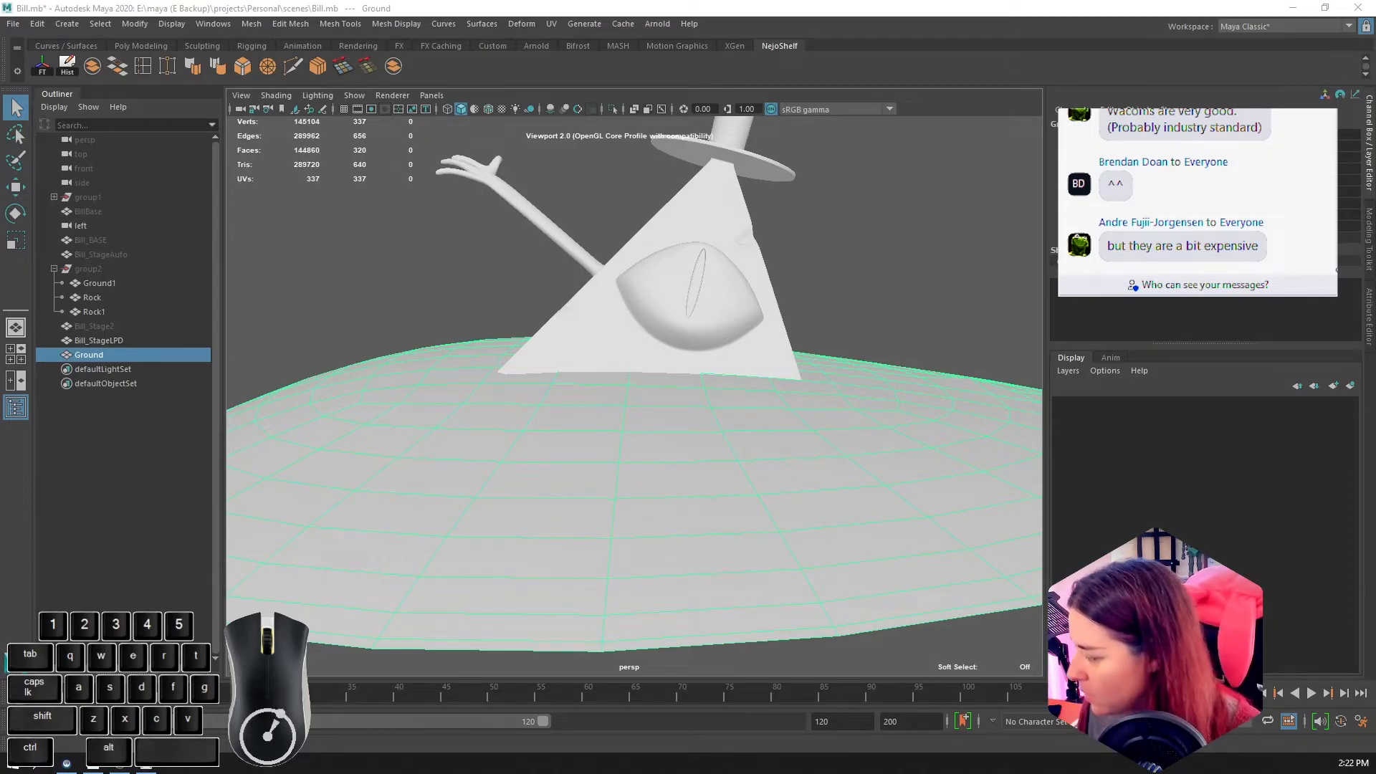
Step: Bring the browser with the statue reference back over the Maya viewport, minimize it and return to Maya
left_click_drag(1375, 309, 1106, 334)
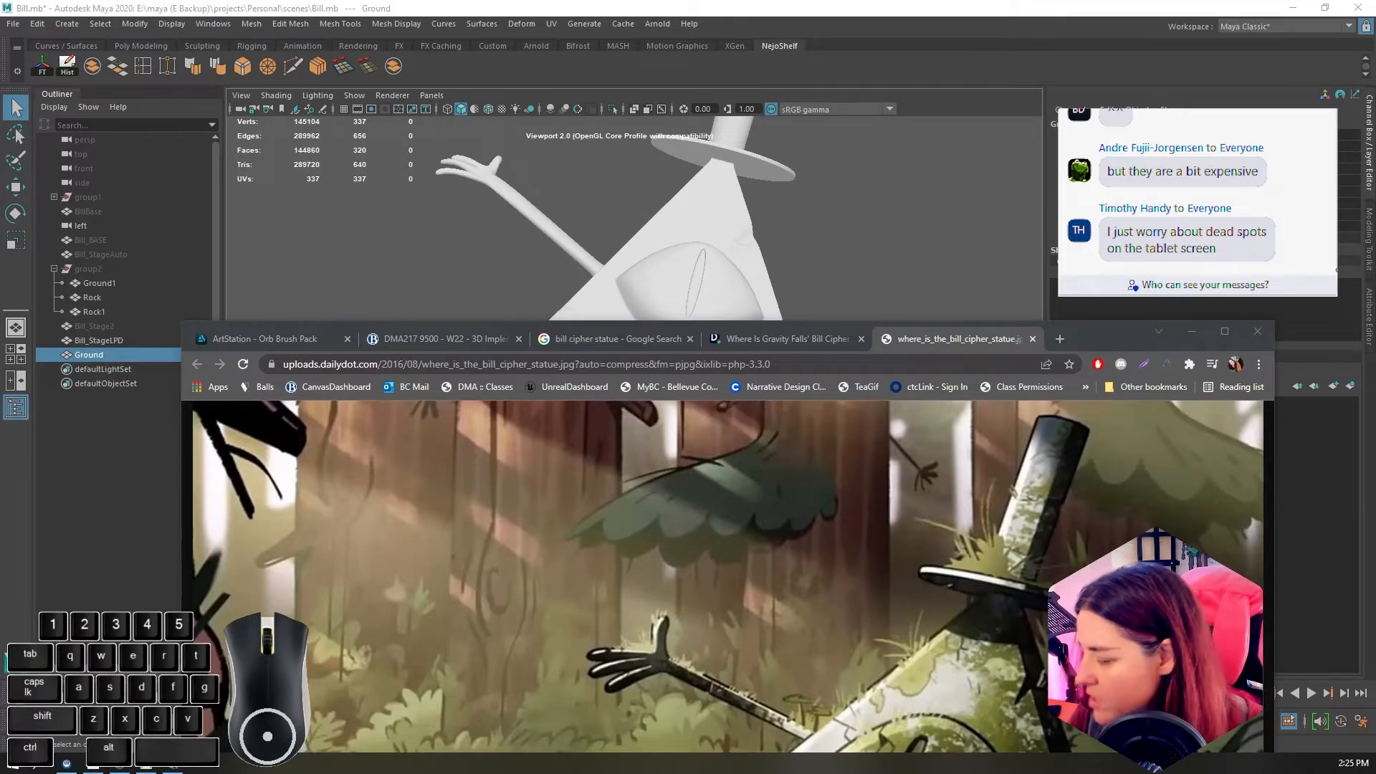
key("f")
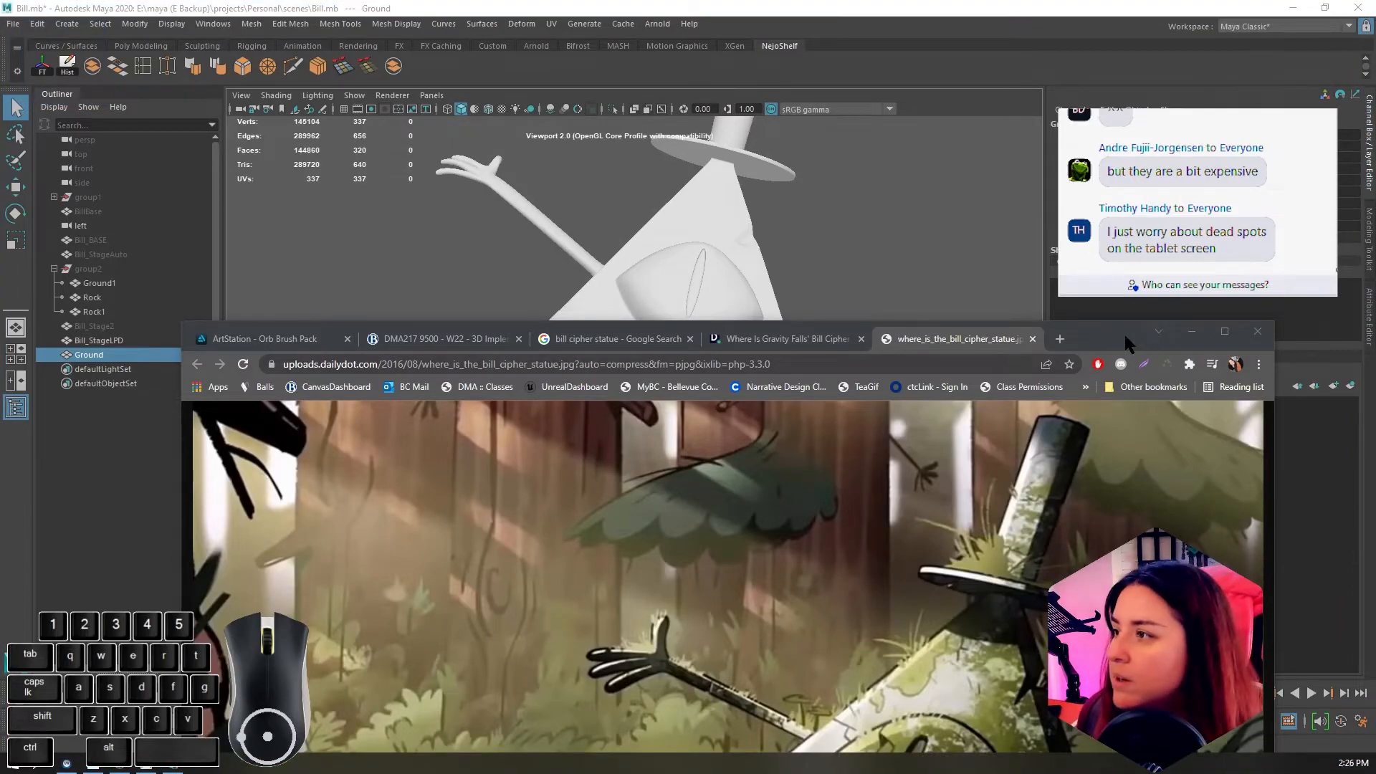
left_click(1191, 331)
Step: Create a polygon cube and move it sideways out of the pyramid so it stands clear beside it
left_click_drag(881, 292, 853, 347, "alt")
left_click_drag(961, 445, 602, 205, "alt")
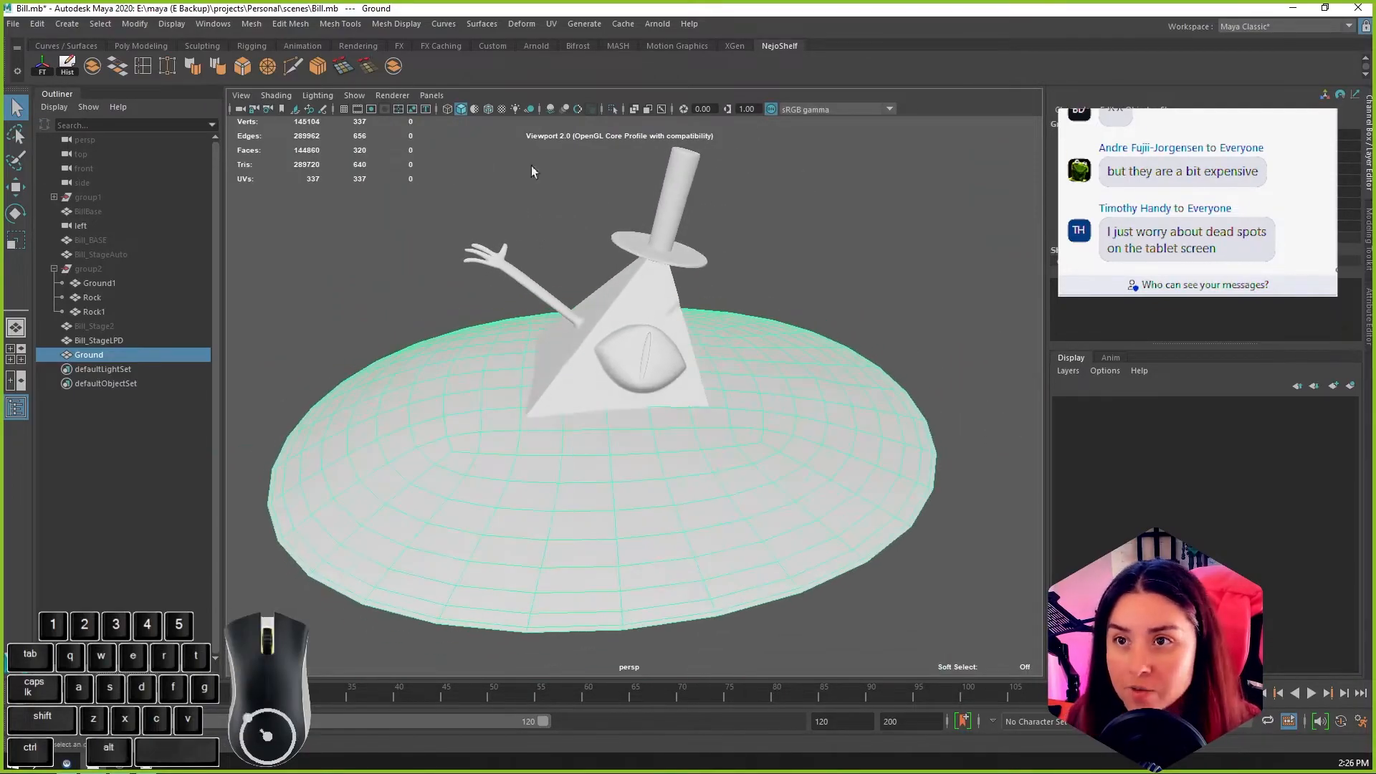
left_click(65, 46)
left_click(133, 46)
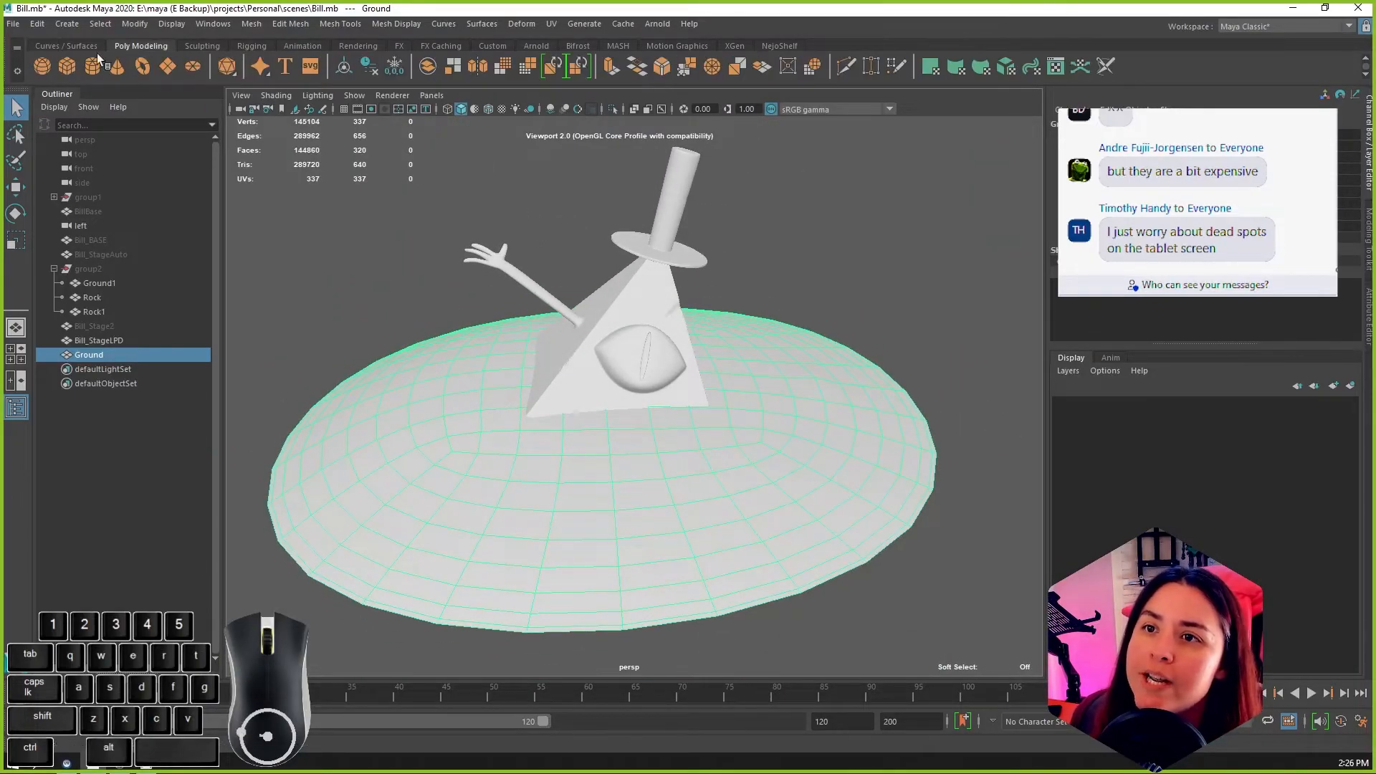
left_click(67, 66)
key("w")
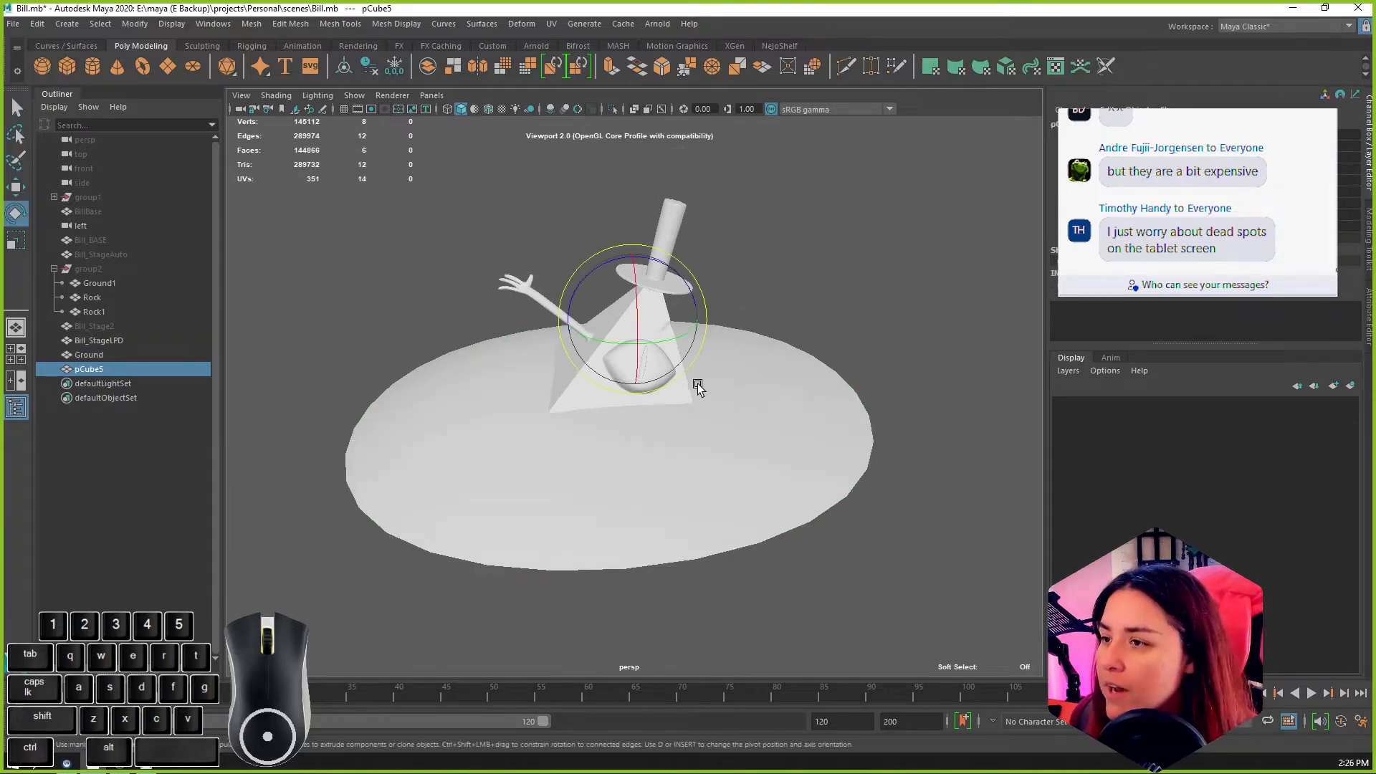
key("f")
left_click_drag(706, 394, 1068, 401)
key("f")
Step: Assign a new Blinn material to the cube beside the pyramid
middle_click_drag(921, 452, 908, 381, "alt")
left_click_drag(907, 381, 688, 344, "alt")
right_click(689, 350)
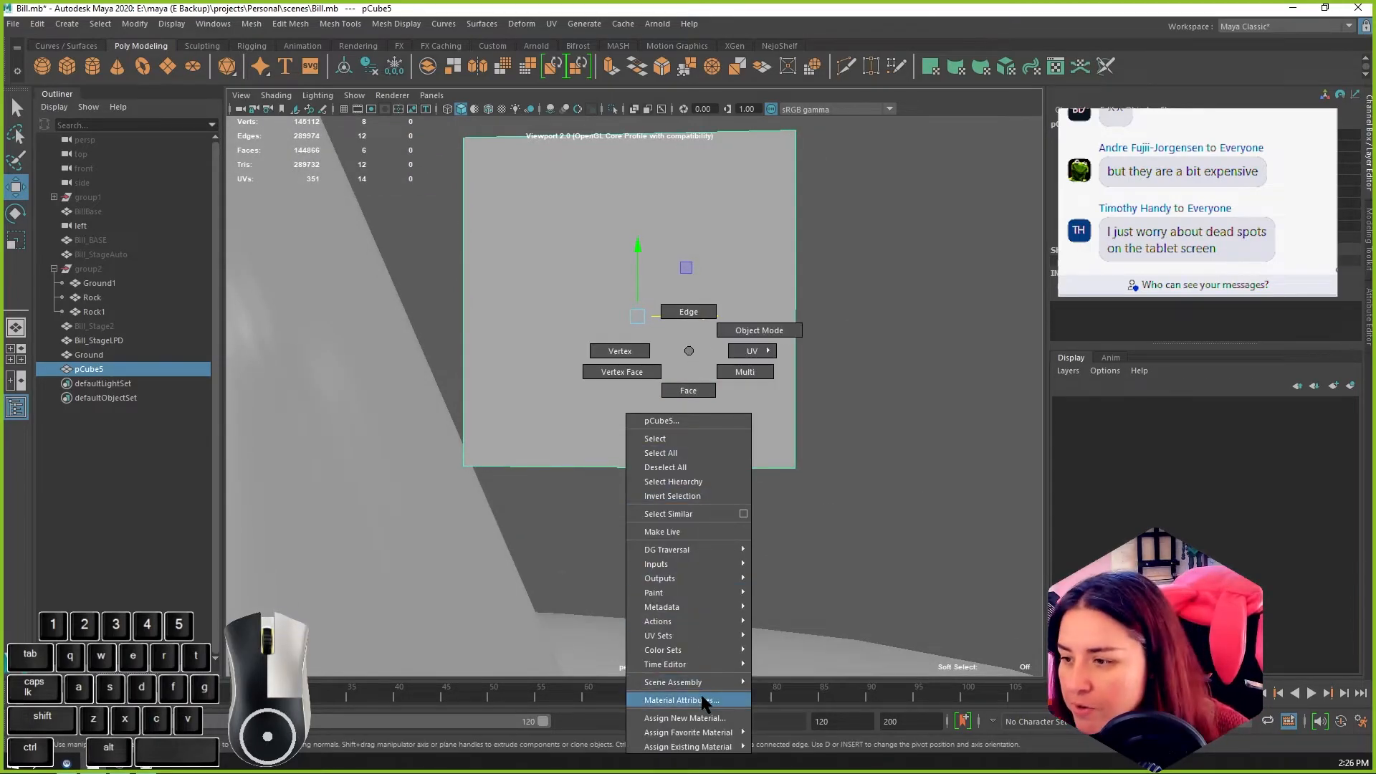
left_click(701, 697)
right_click_drag(609, 323, 582, 694)
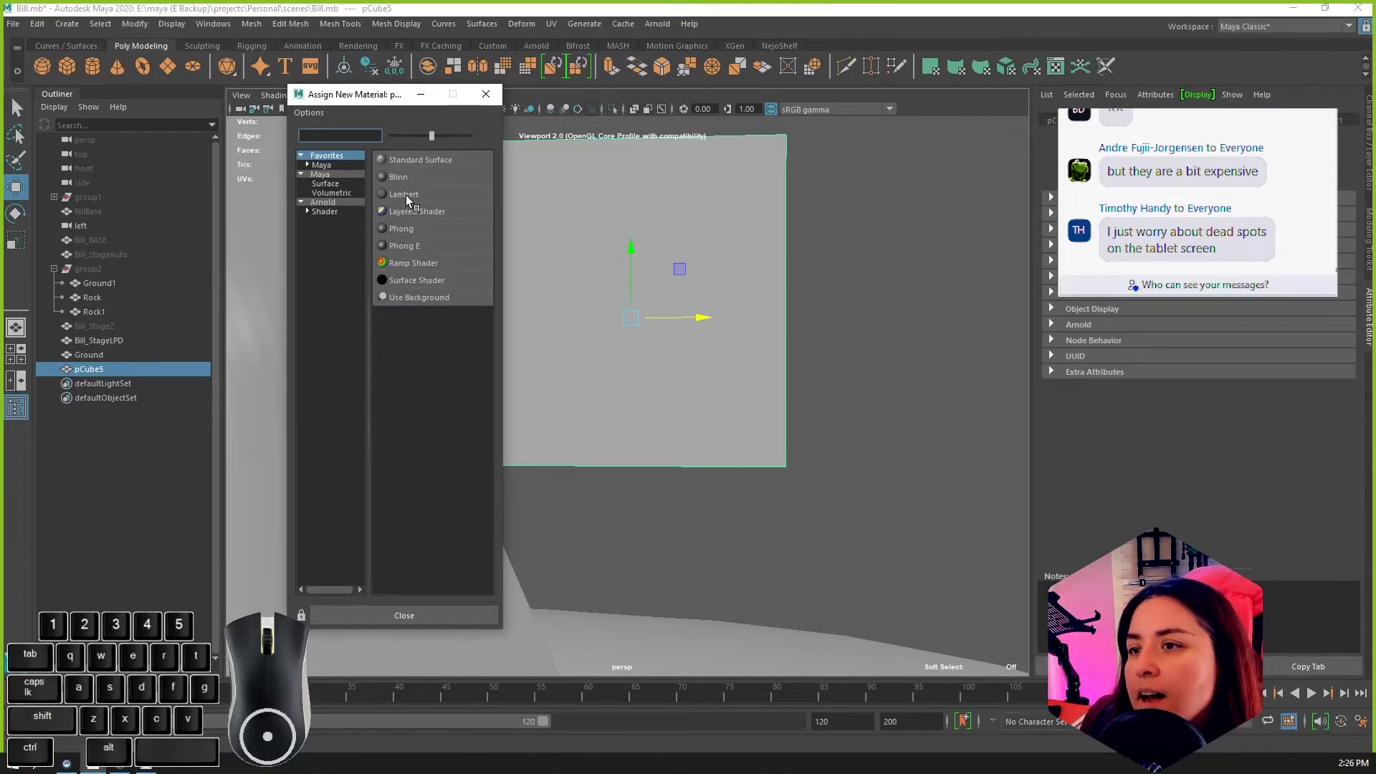
left_click(407, 182)
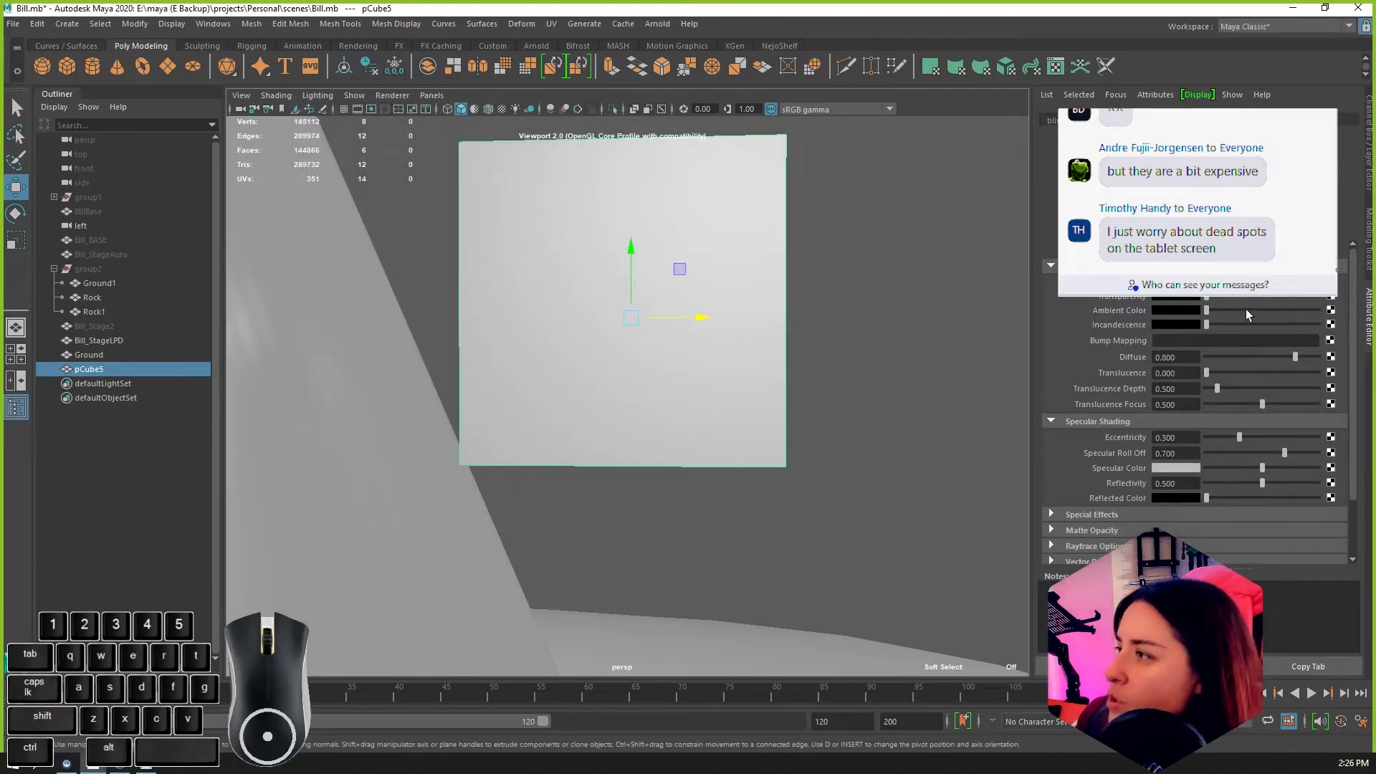
Step: Map the Blinn's Color to a File texture using foliageColor.png from the FoliageDemo folder on the Desktop
left_click(1333, 292)
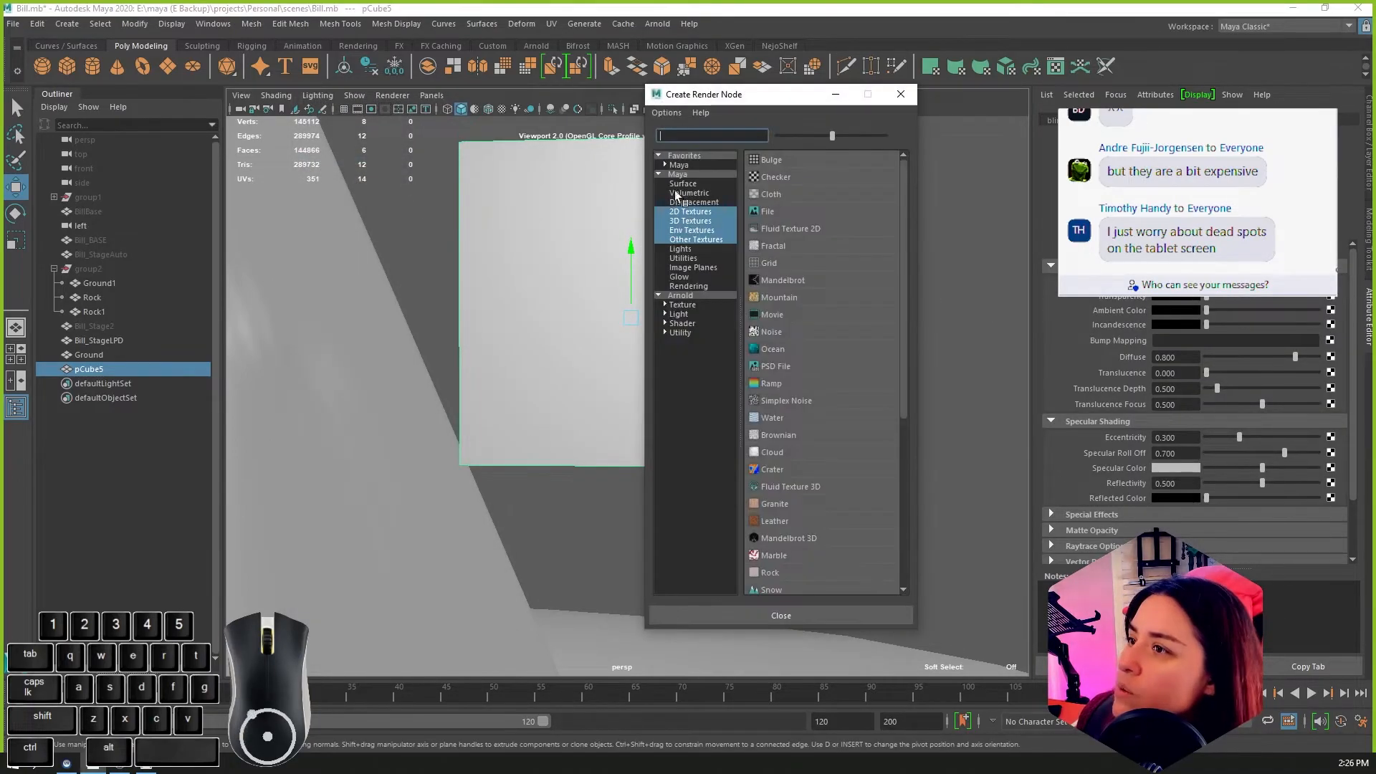
left_click(767, 213)
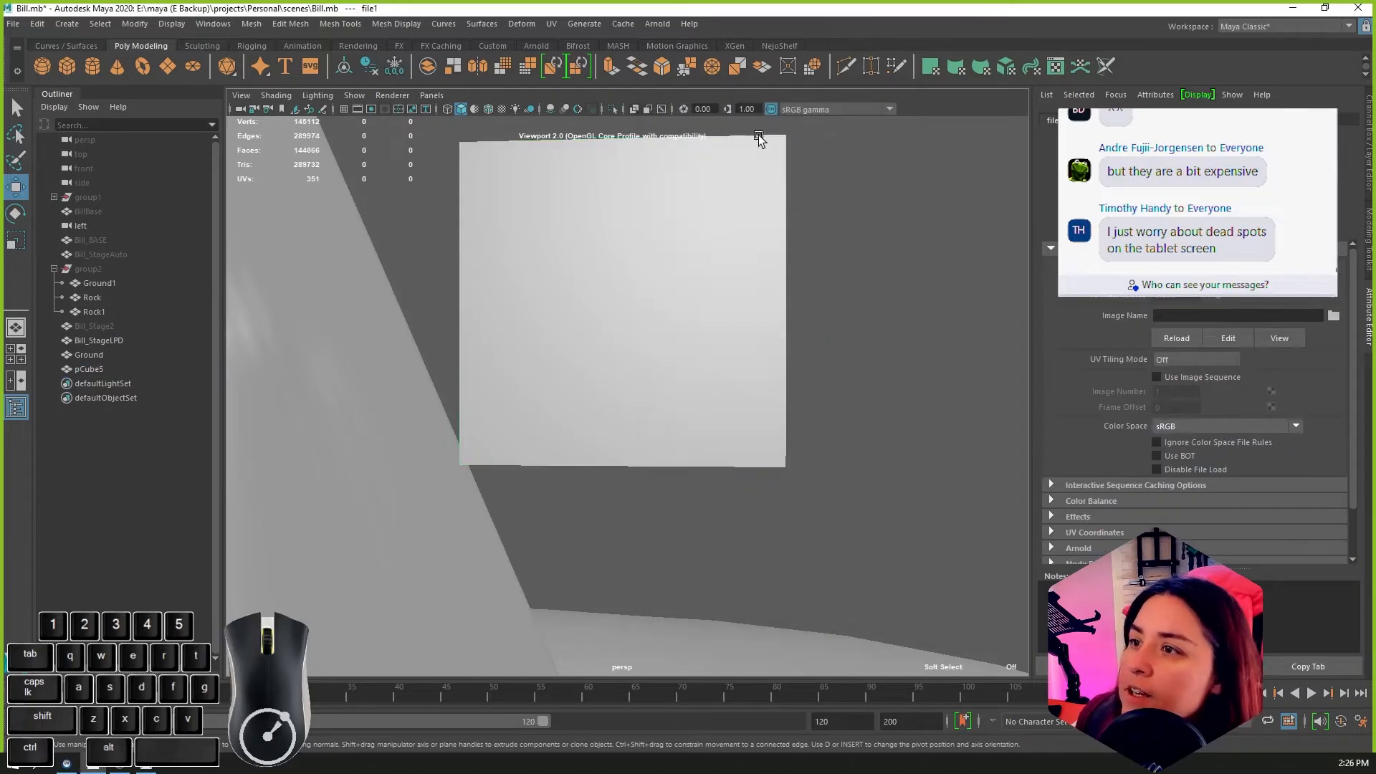
left_click(1333, 315)
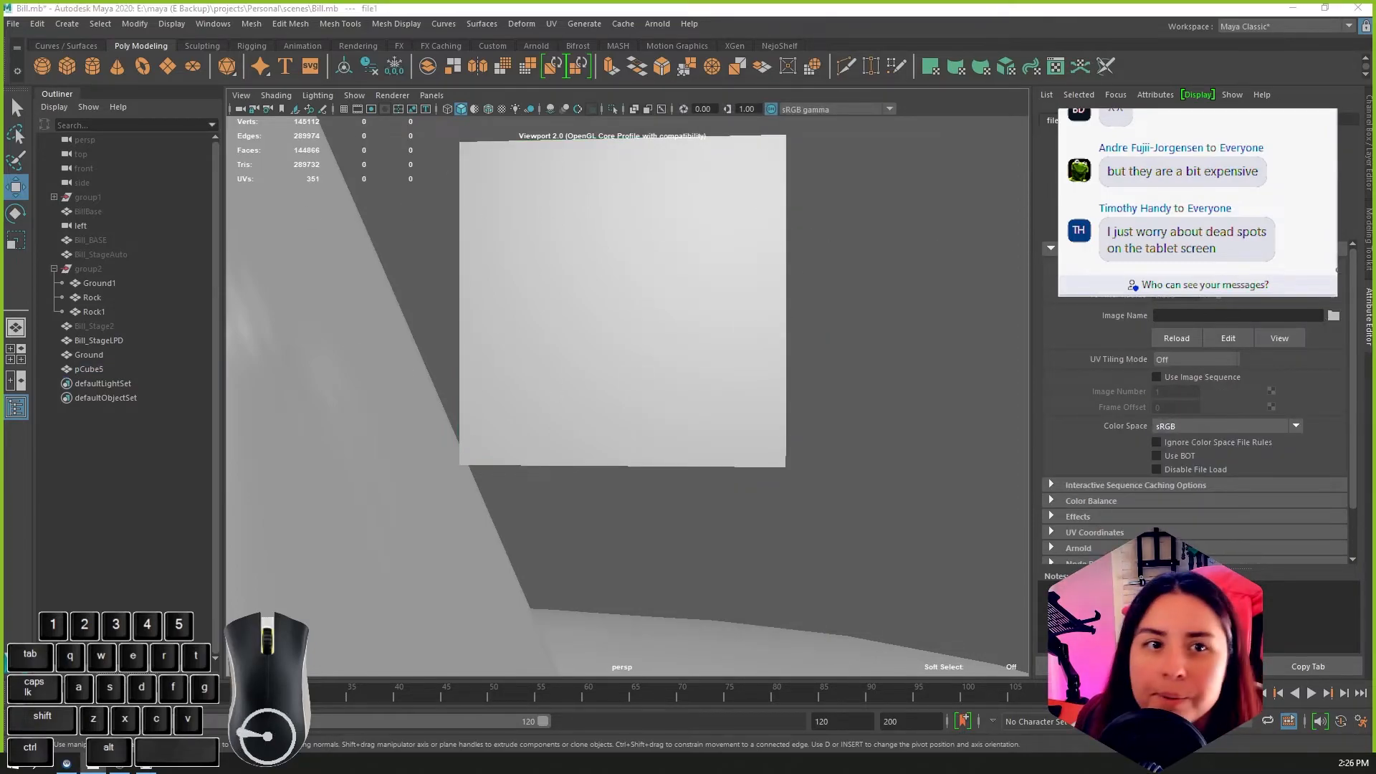
left_click_drag(3, 164, 944, 93)
left_click(677, 155)
double_click(790, 275)
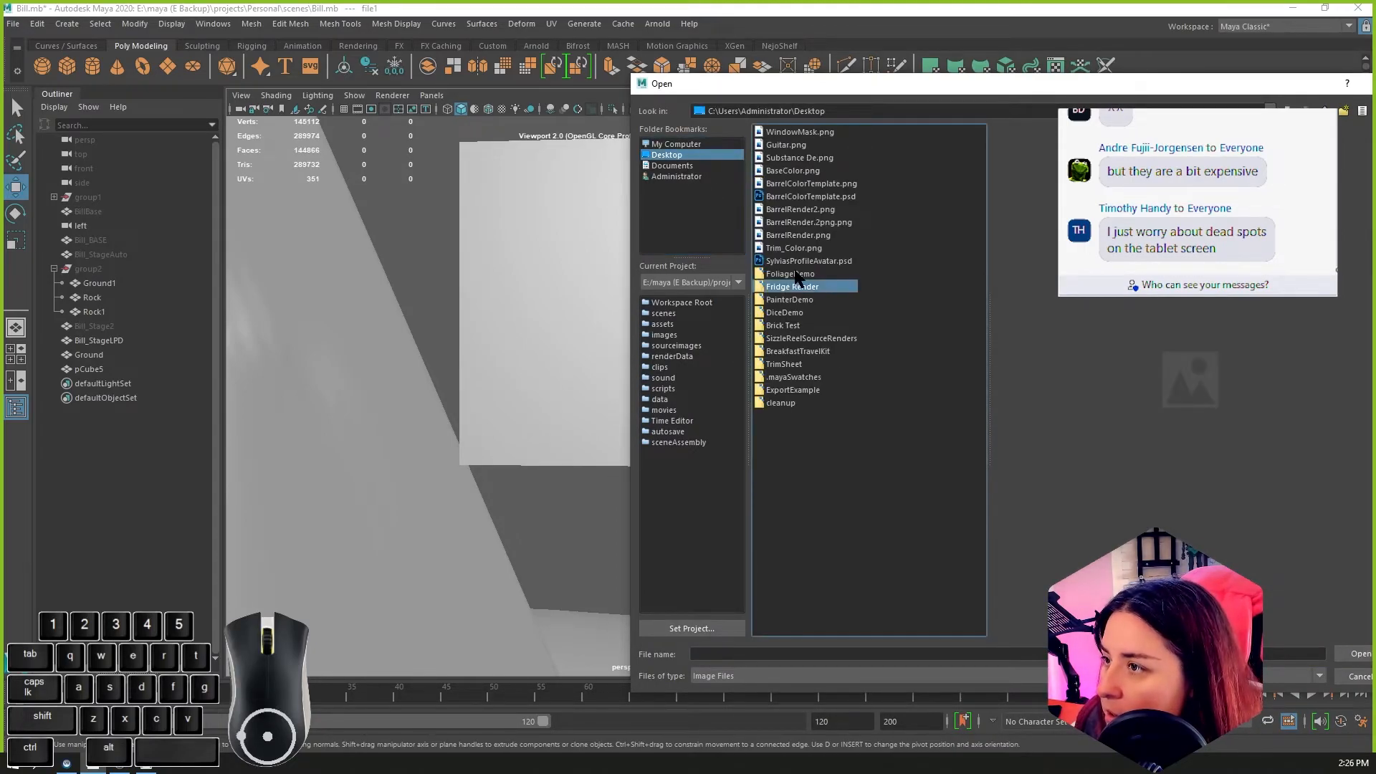
left_click(797, 145)
left_click_drag(978, 84, 529, 54)
left_click(909, 624)
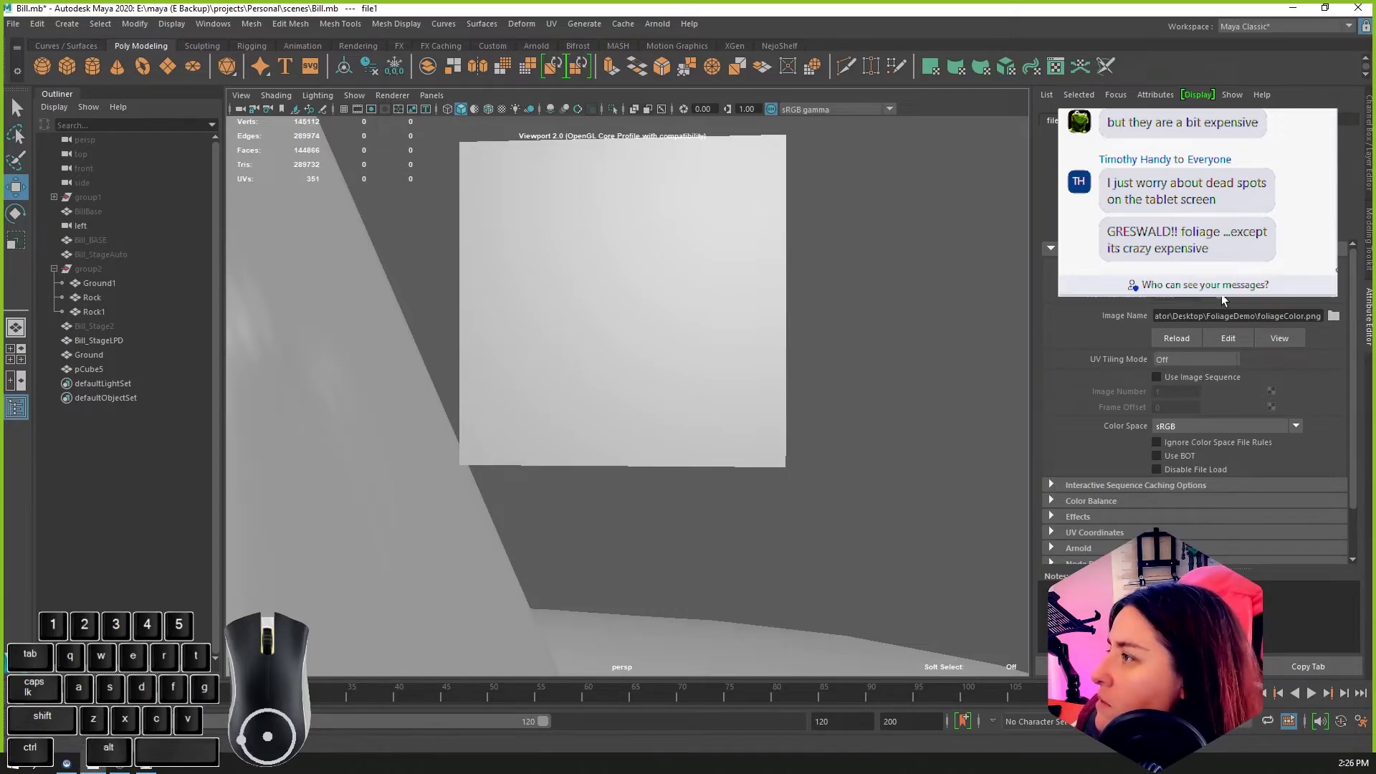
Step: Turn on textured display in the perspective viewport so the cube shows its color map
left_click(478, 113)
left_click(505, 111)
left_click(478, 112)
scroll(365, 265, "down", 5)
scroll(445, 258, "up", 3)
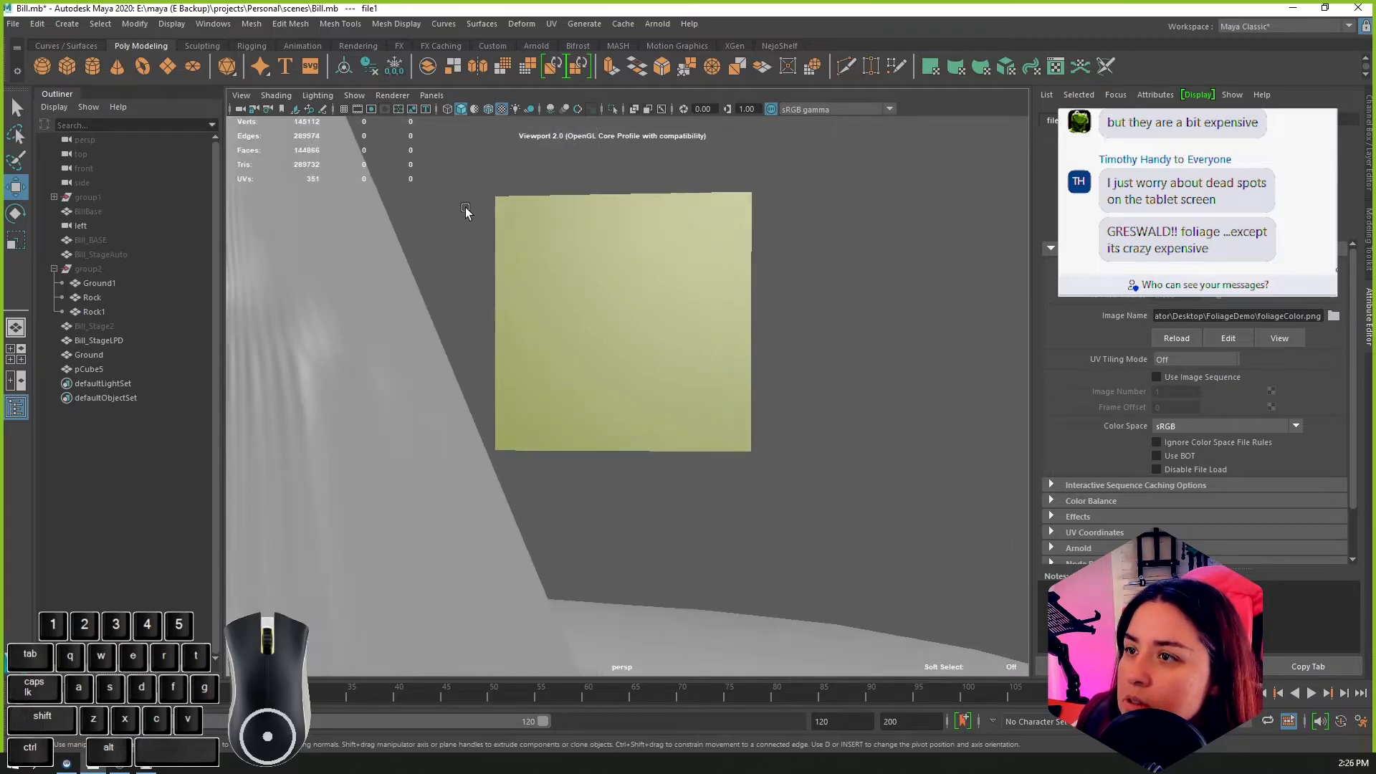
left_click(502, 112)
left_click(501, 111)
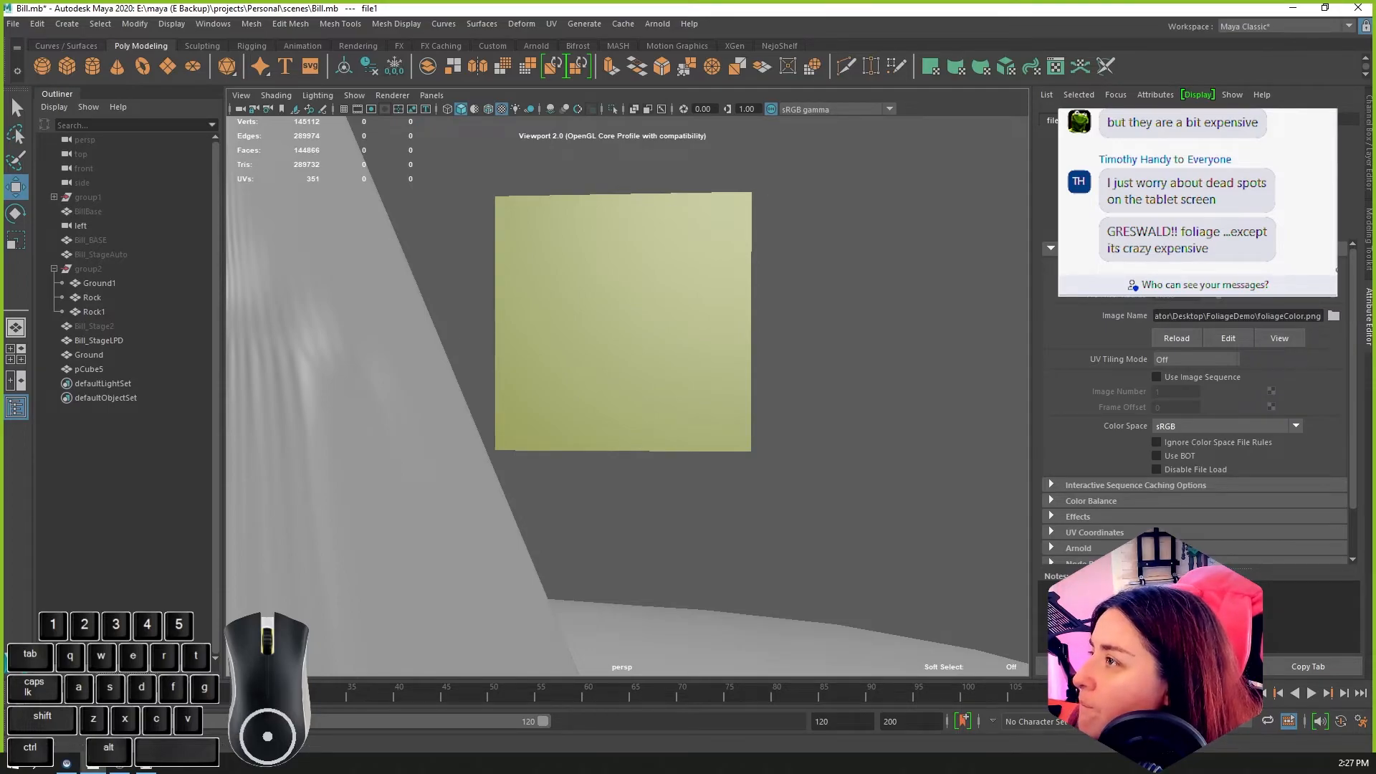
Step: Map the Blinn's Transparency to a second File texture using FoliageAlpha.png from the FoliageDemo folder
right_click_drag(723, 335, 722, 683)
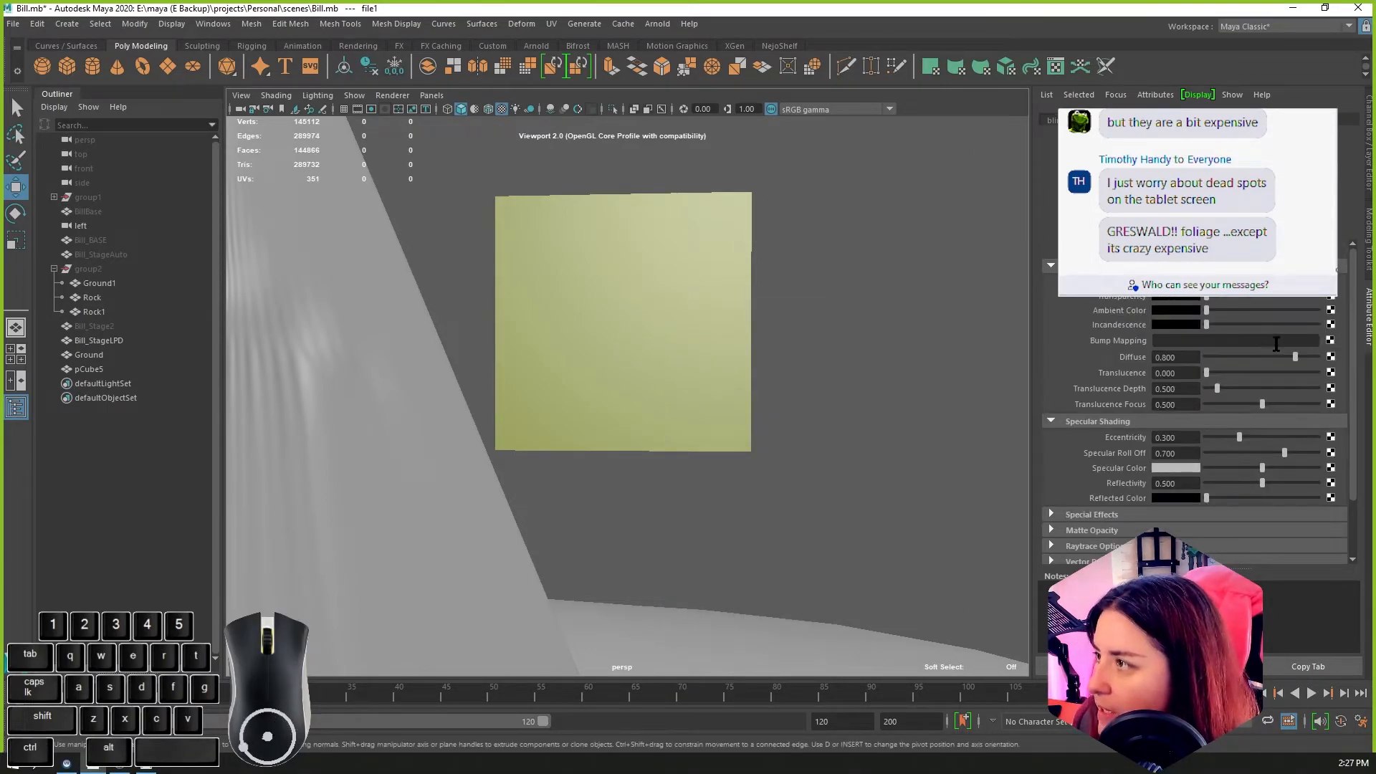
left_click(1331, 302)
left_click(780, 213)
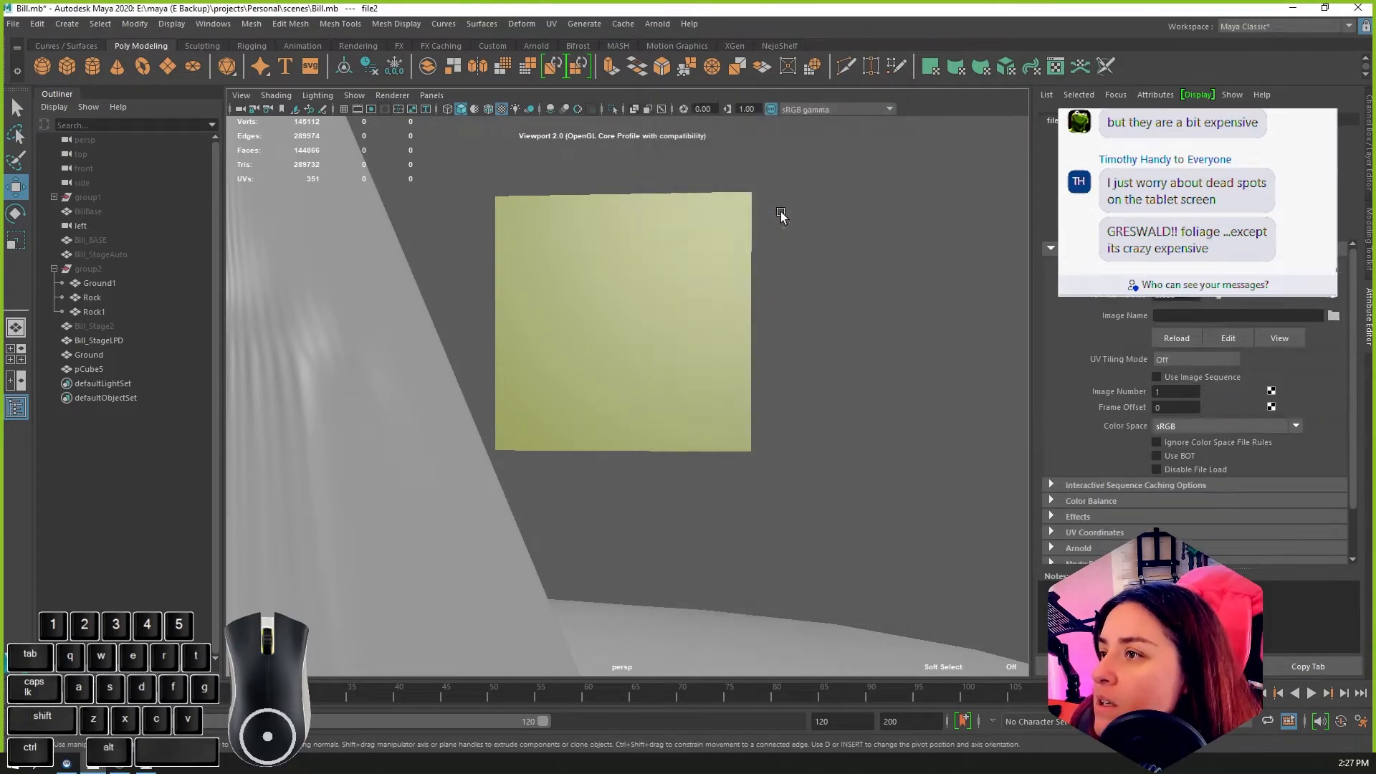
left_click(1333, 316)
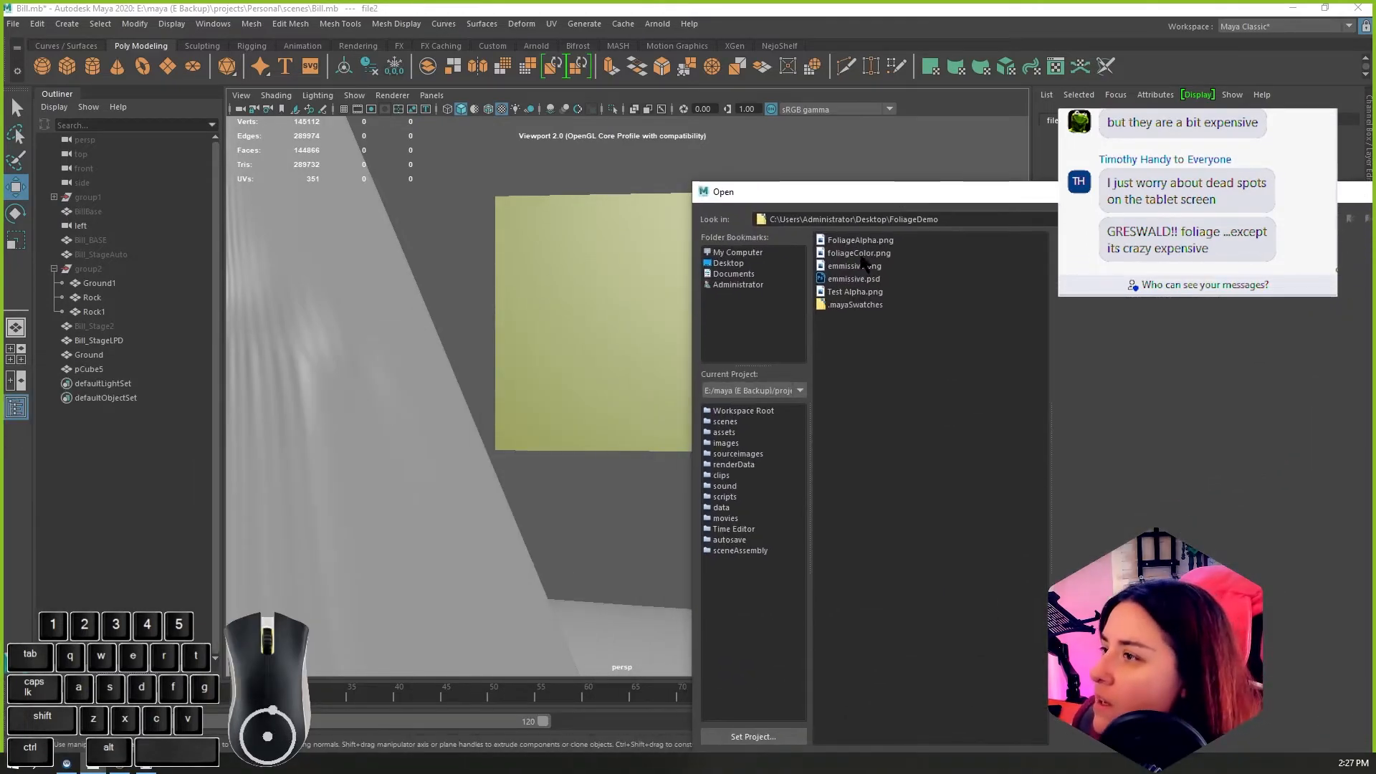
left_click(860, 240)
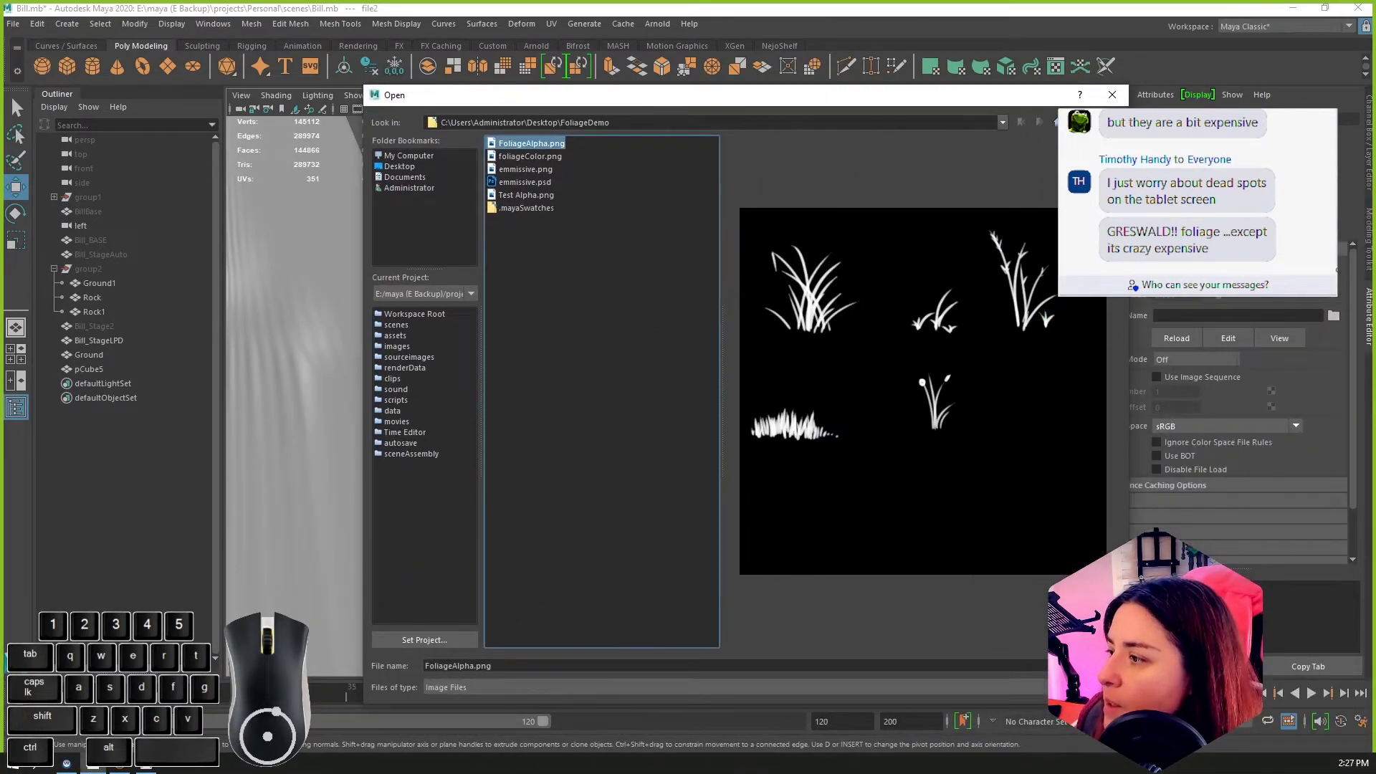
left_click(1088, 666)
Step: Rotate the cube about a quarter turn around its X axis so a grass image stands upright
left_click_drag(877, 417, 728, 378, "alt")
left_click(686, 344)
key("e")
left_click_drag(642, 295, 631, 365)
key("ctrl+z")
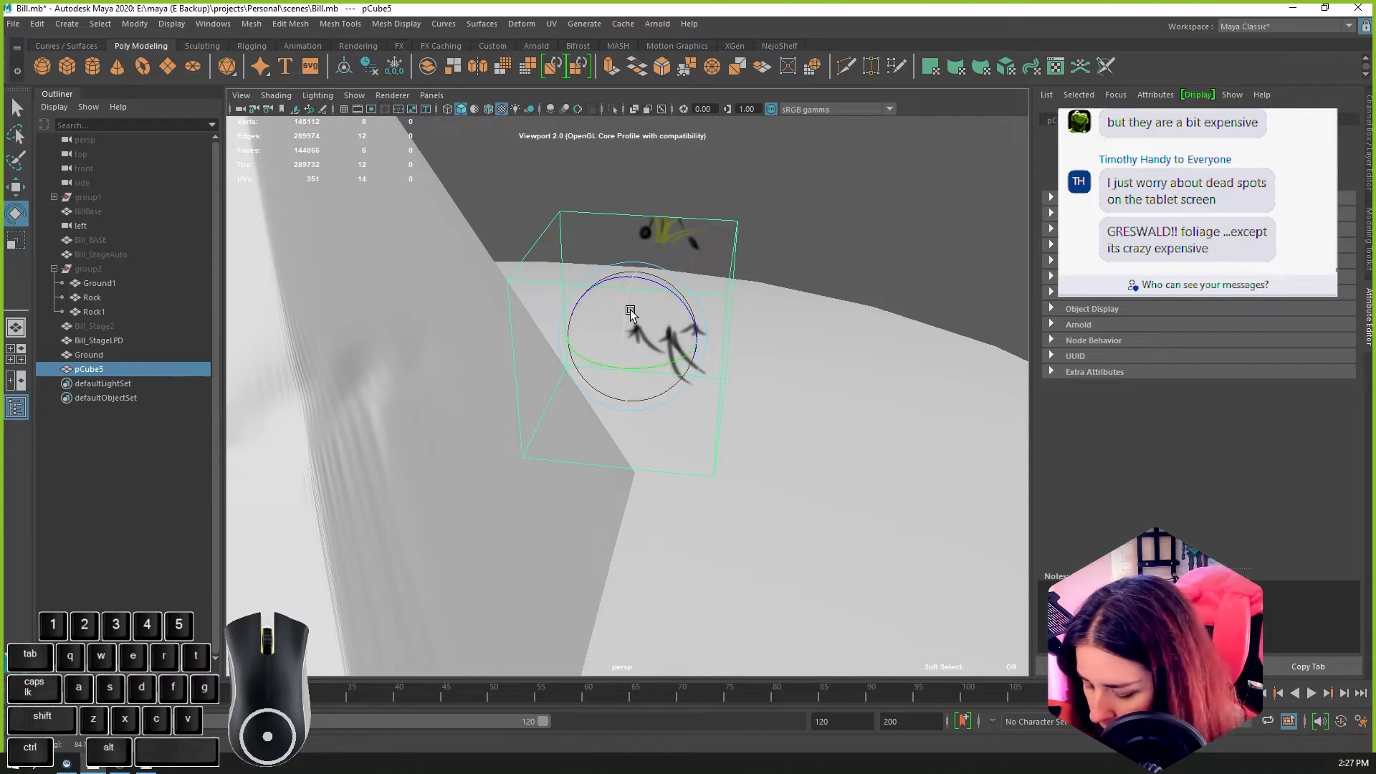
key("k")
key("k")
left_click_drag(622, 308, 687, 389)
left_click_drag(812, 372, 722, 427, "alt")
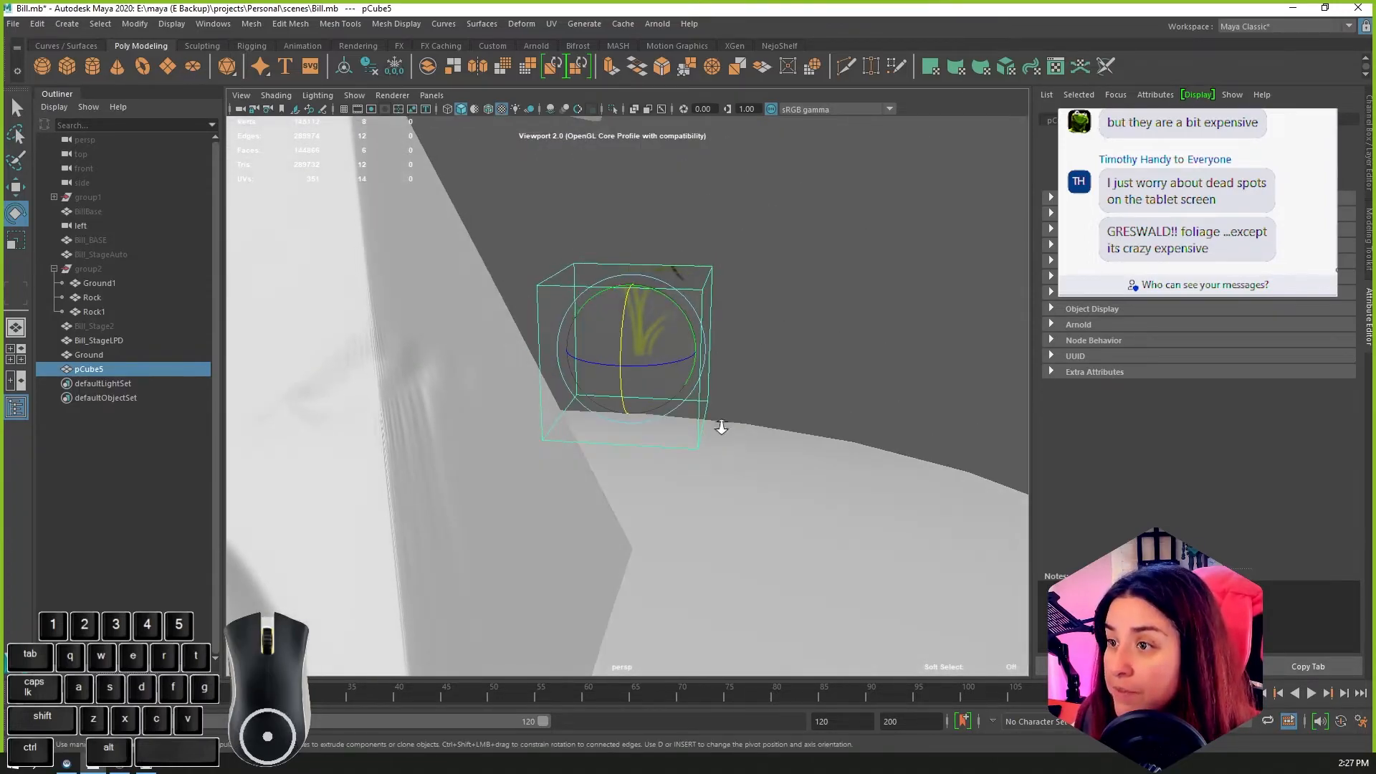
Step: Move the cube sideways along X, farther away from the pyramid
scroll(722, 428, "down", 2)
key("w")
left_click_drag(667, 362, 878, 376)
scroll(867, 405, "down", 2)
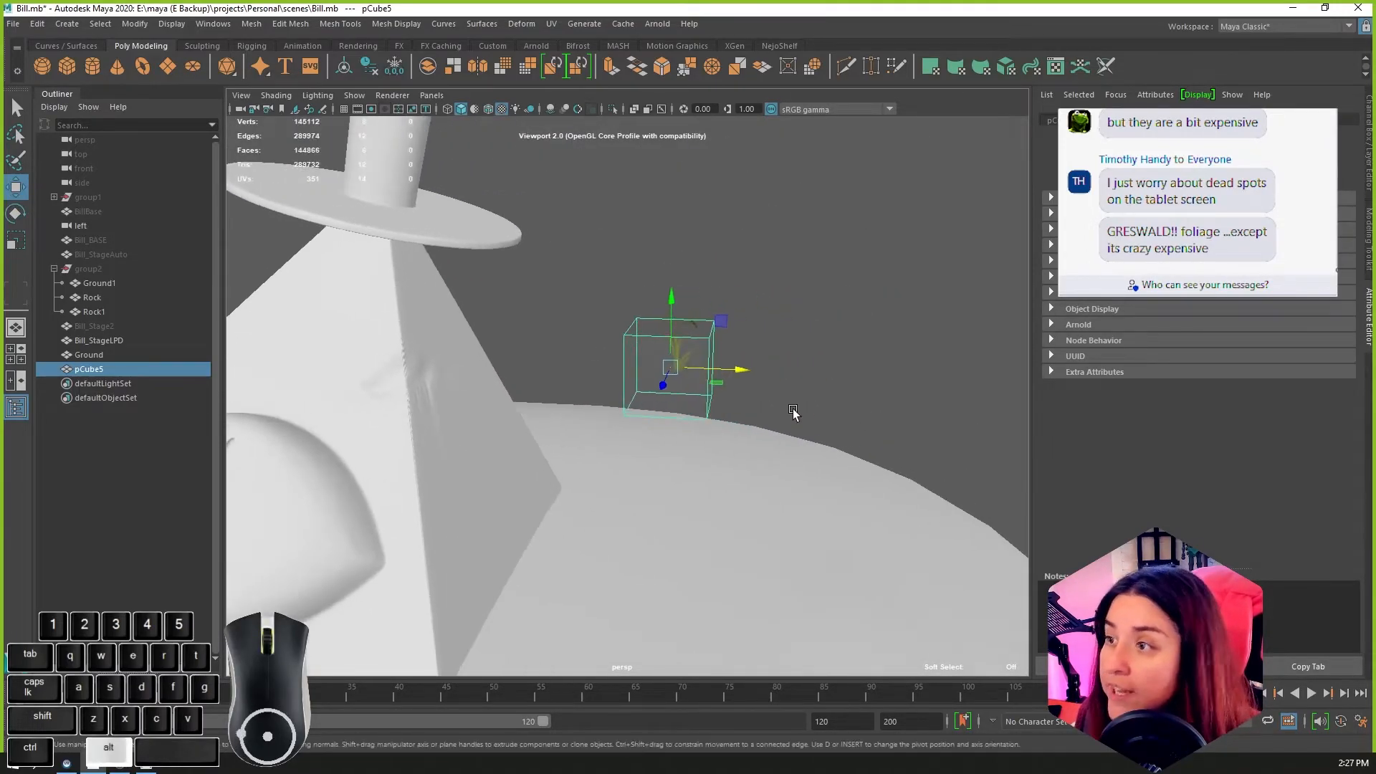
Step: Set up a two-pane side-by-side layout with the UV Editor in place of the front view
key("space")
left_click(18, 380)
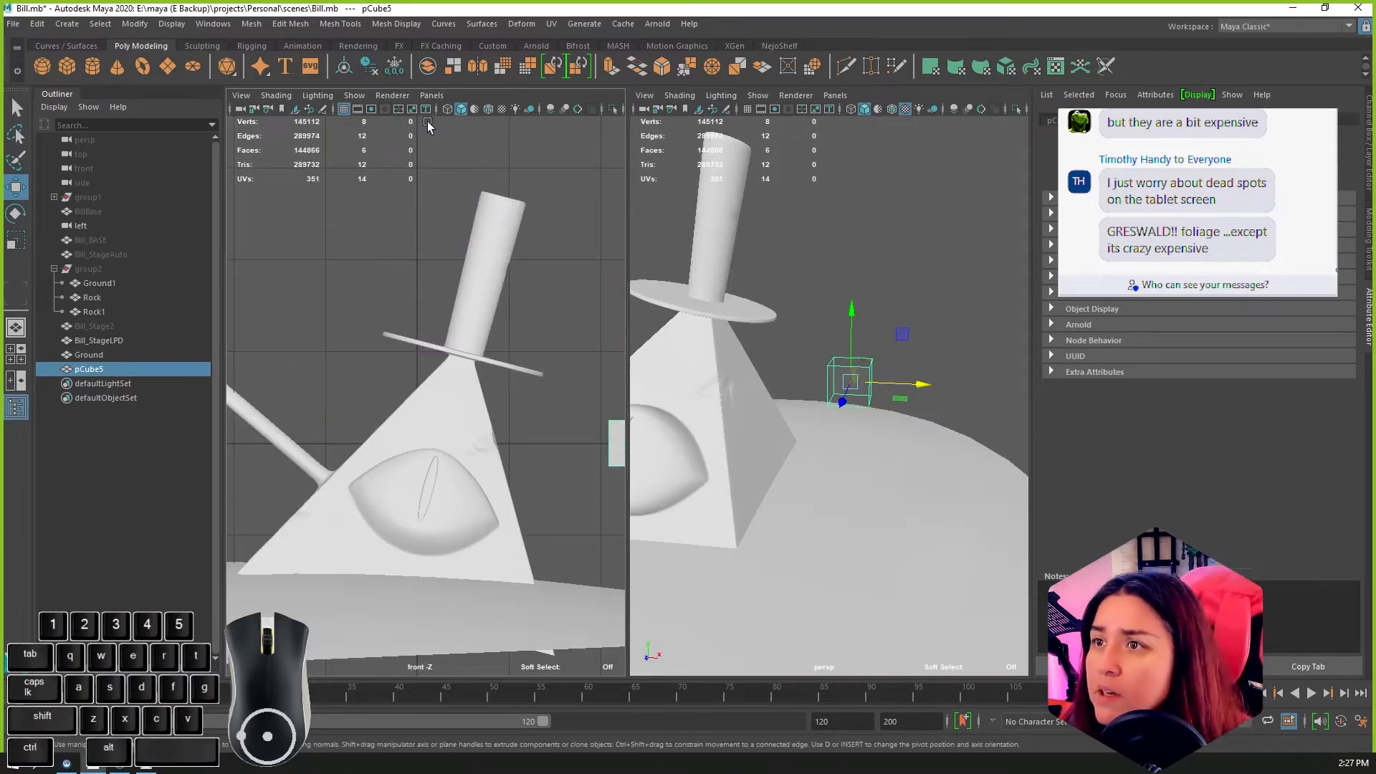
left_click(431, 95)
mouse_move(451, 171)
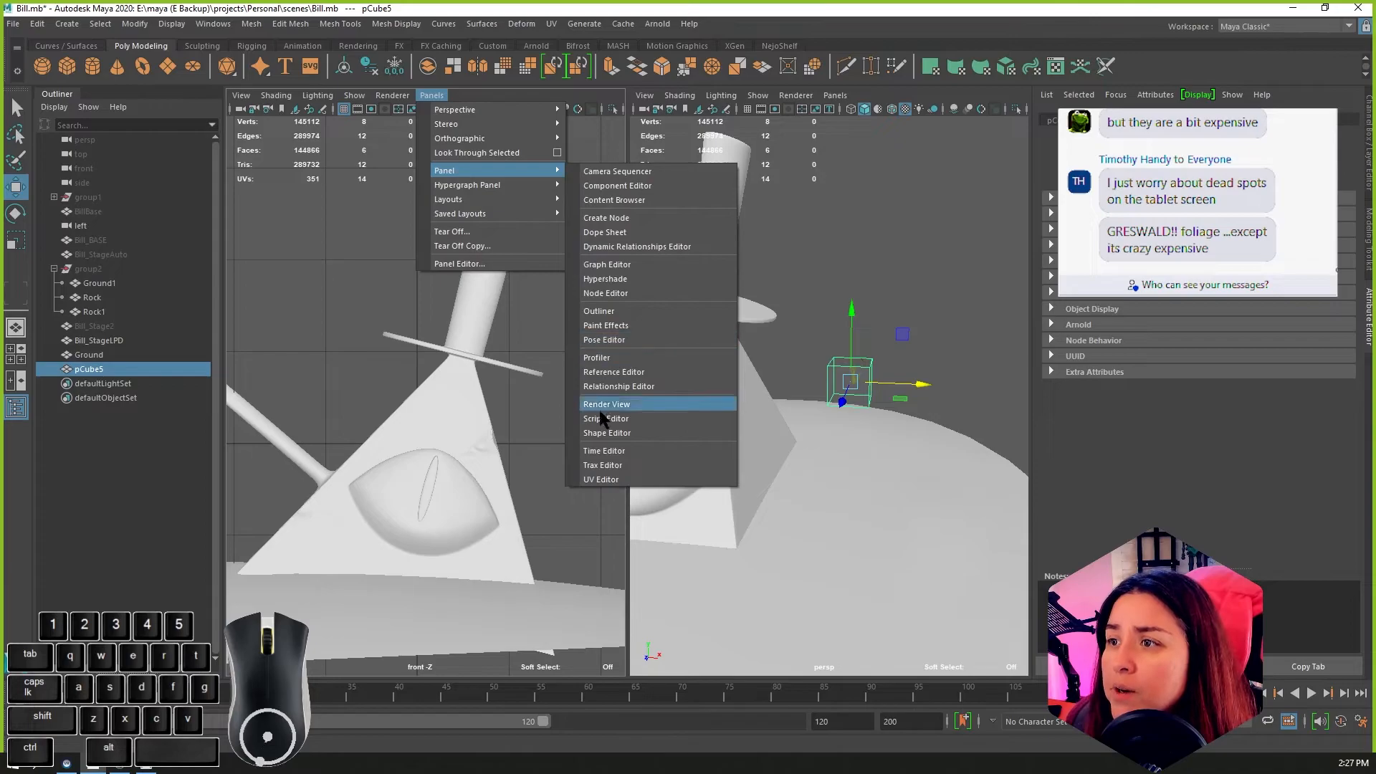
left_click(599, 477)
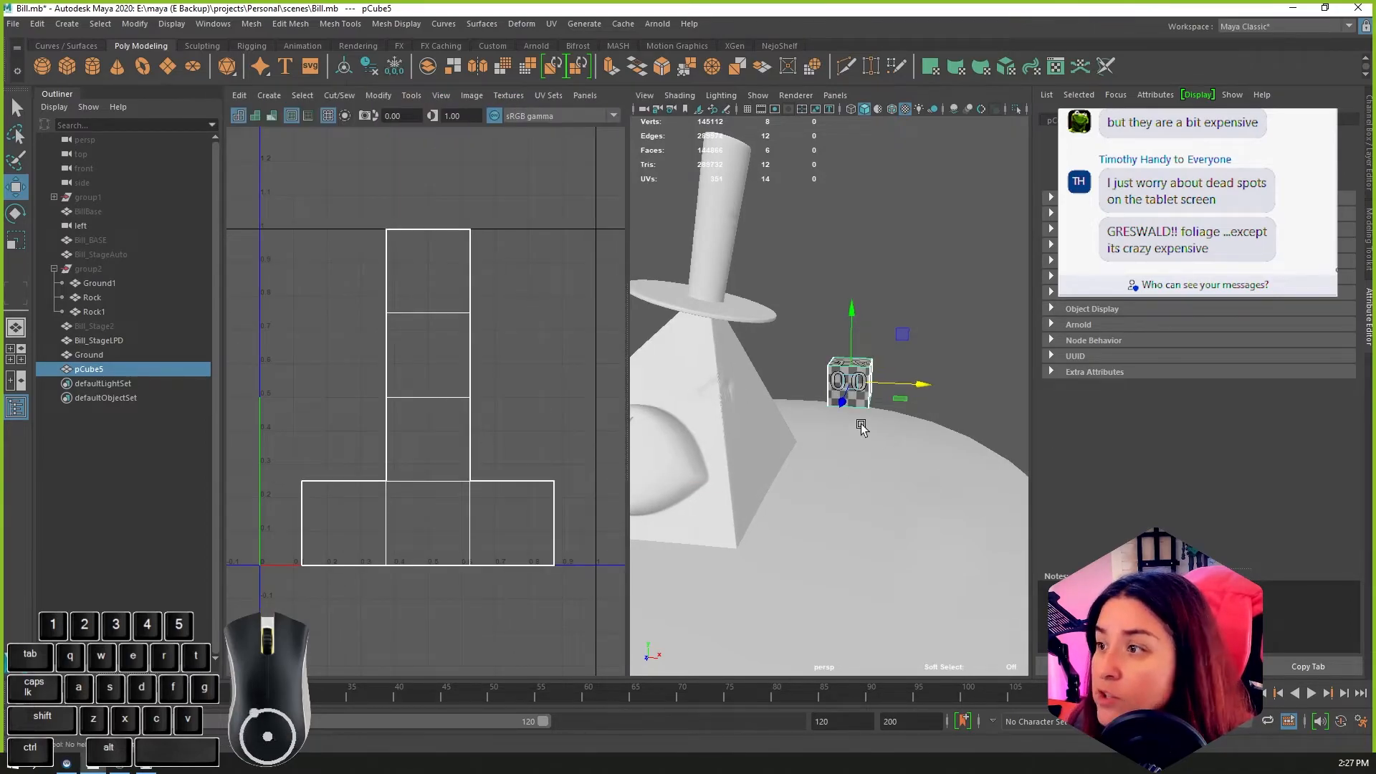
Step: Choose FoliageAlpha.png as the cube's texture in the UV Editor and widen the editor pane
scroll(865, 428, "up", 6)
left_click_drag(944, 410, 742, 423, "alt")
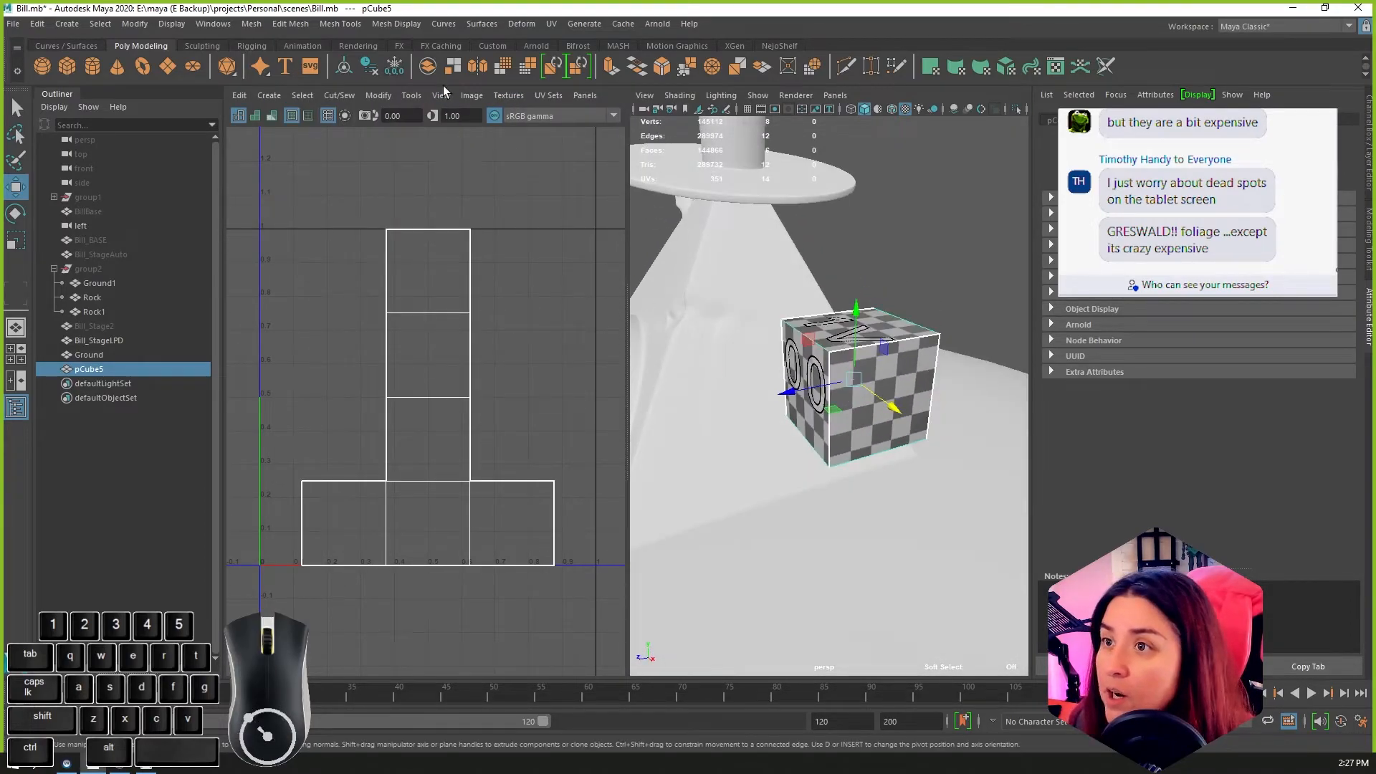
left_click(505, 96)
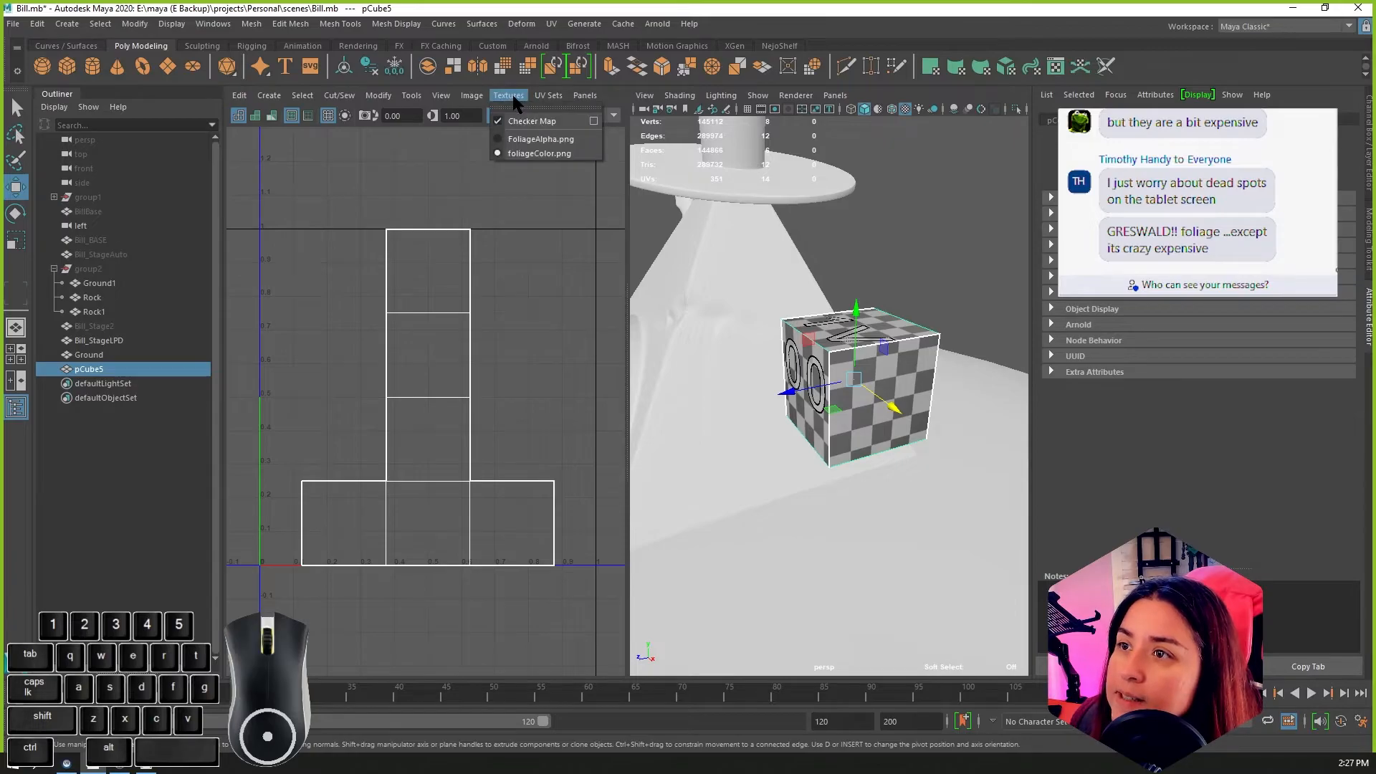
left_click(525, 139)
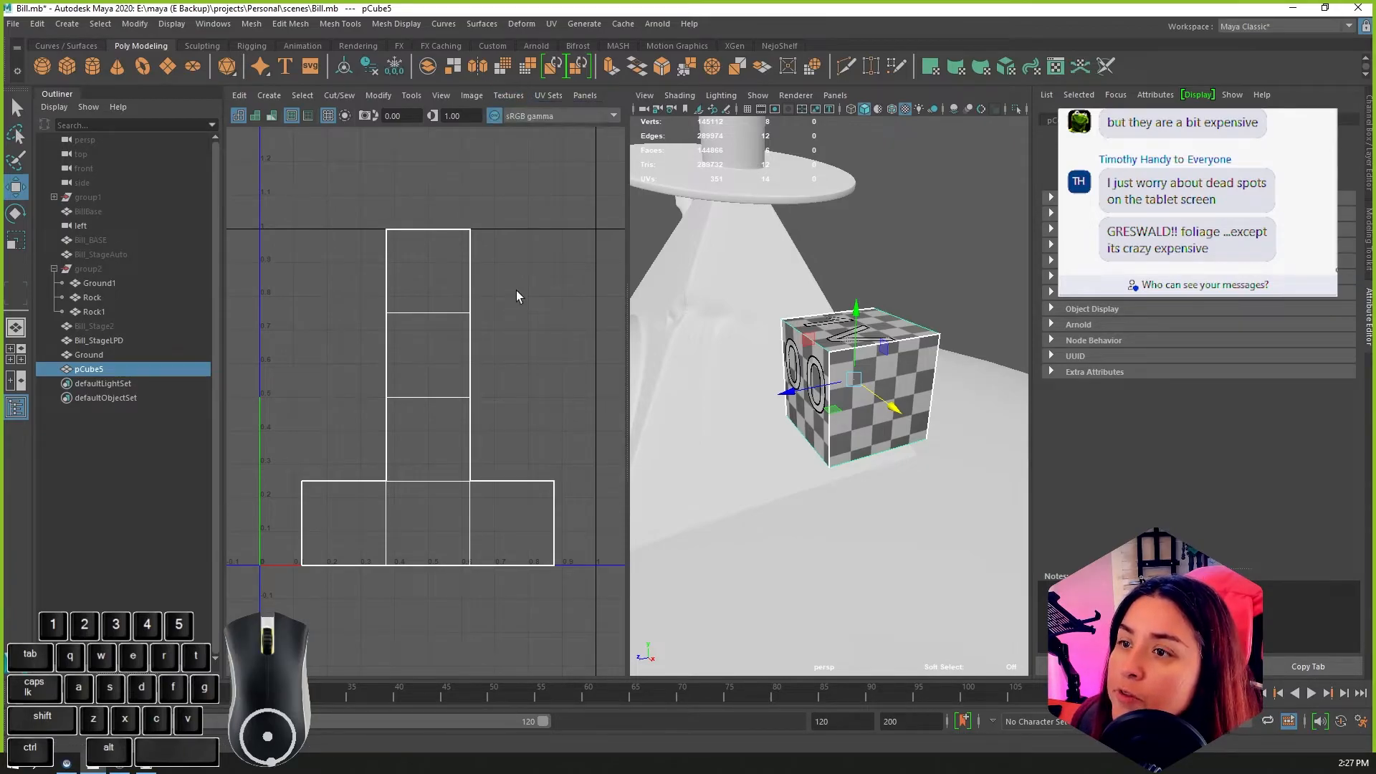
left_click(509, 96)
left_click(518, 141)
left_click(509, 96)
left_click(544, 102)
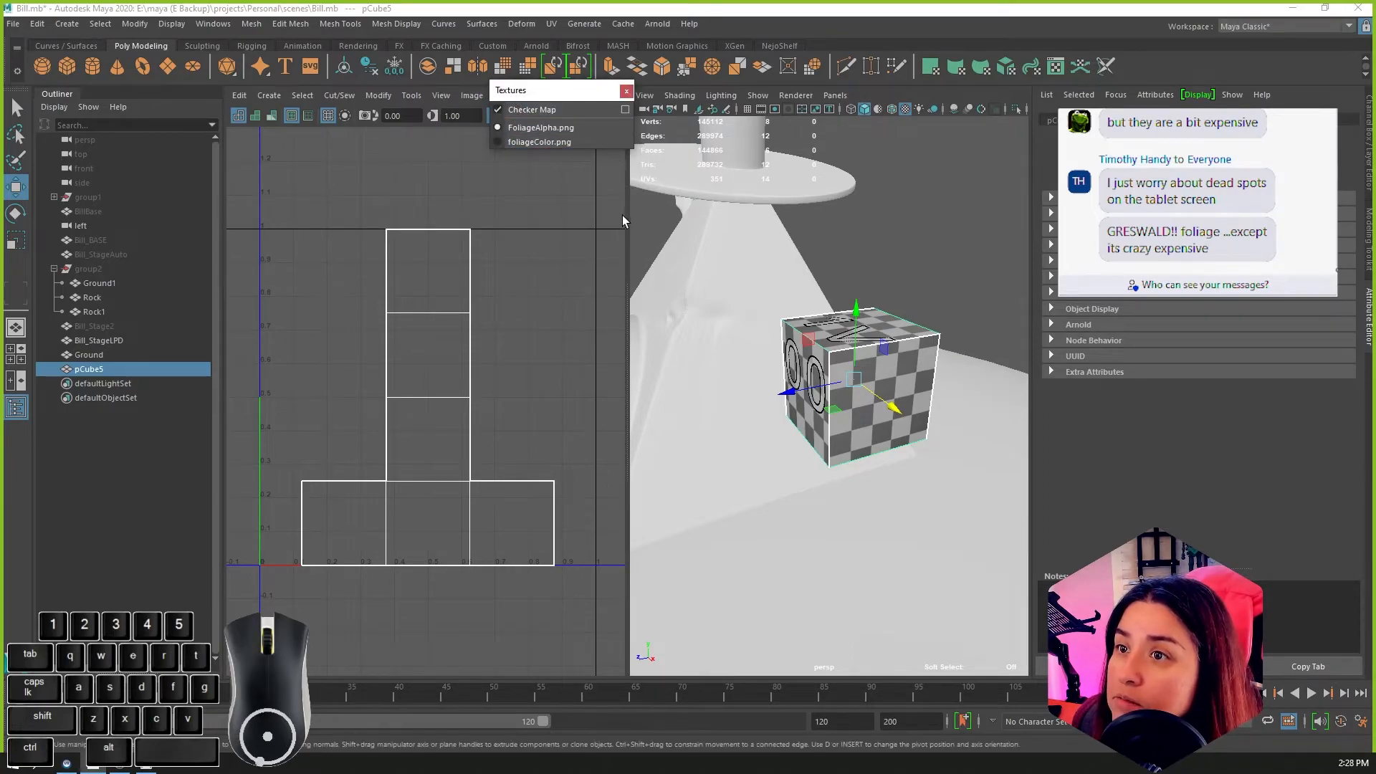
left_click_drag(627, 221, 740, 224)
left_click(627, 91)
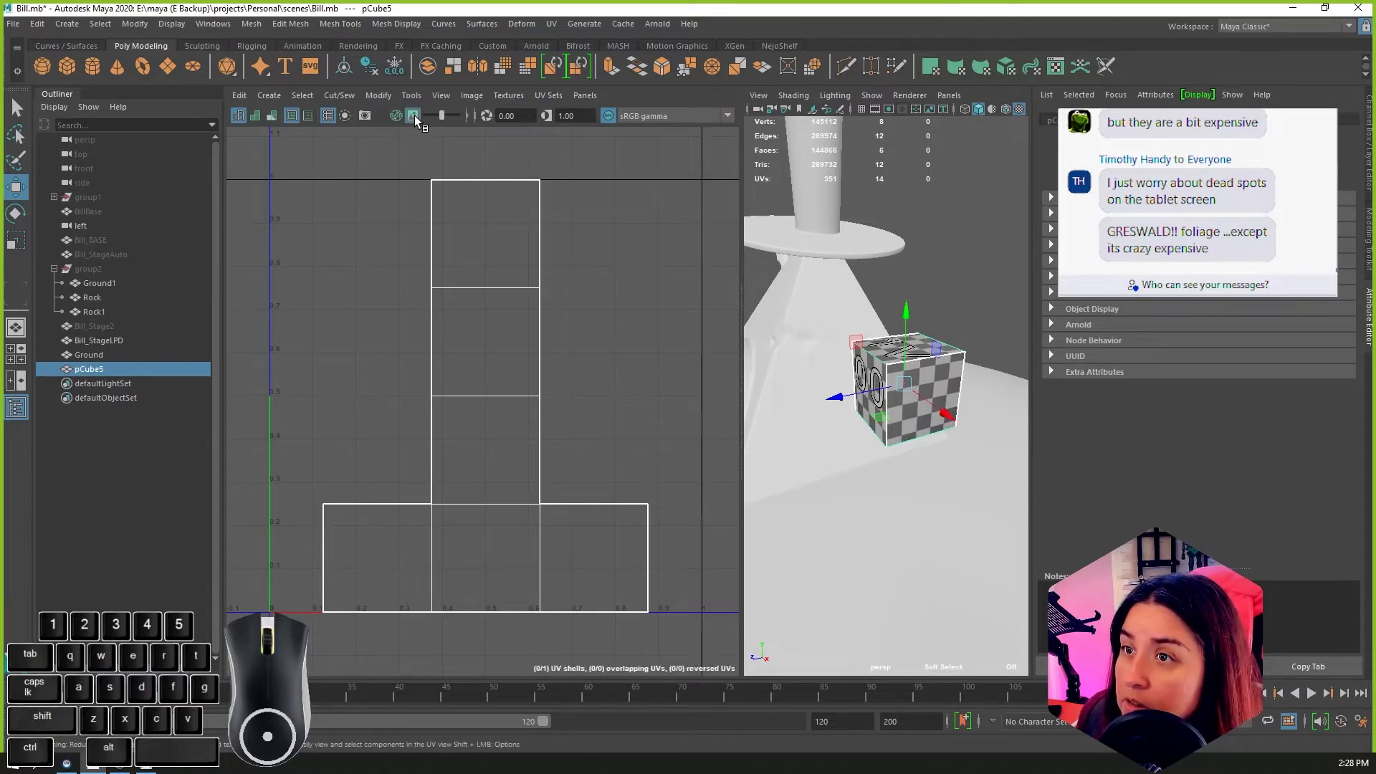
Step: Widen the UV Editor further and expand its toolbar sections to look for the texture display controls
left_click(396, 116)
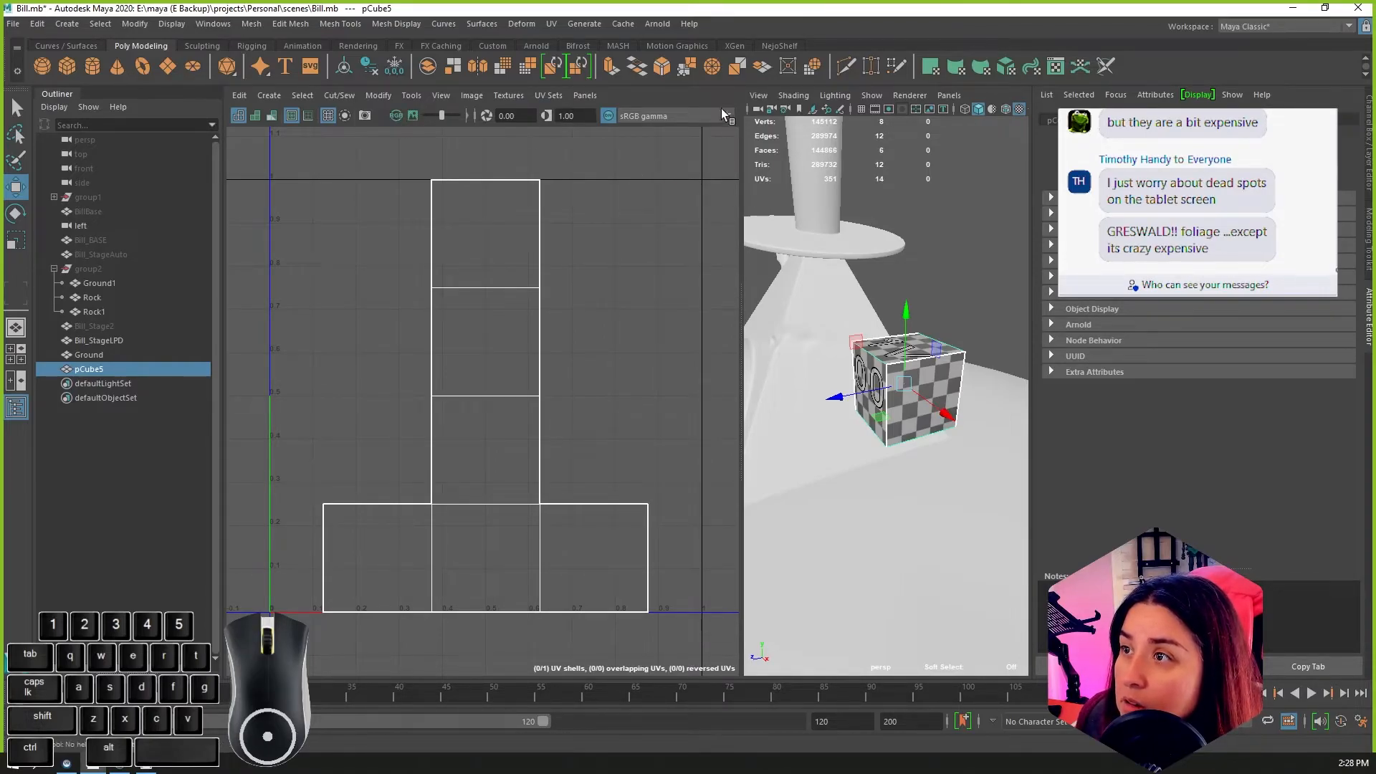
left_click(473, 116)
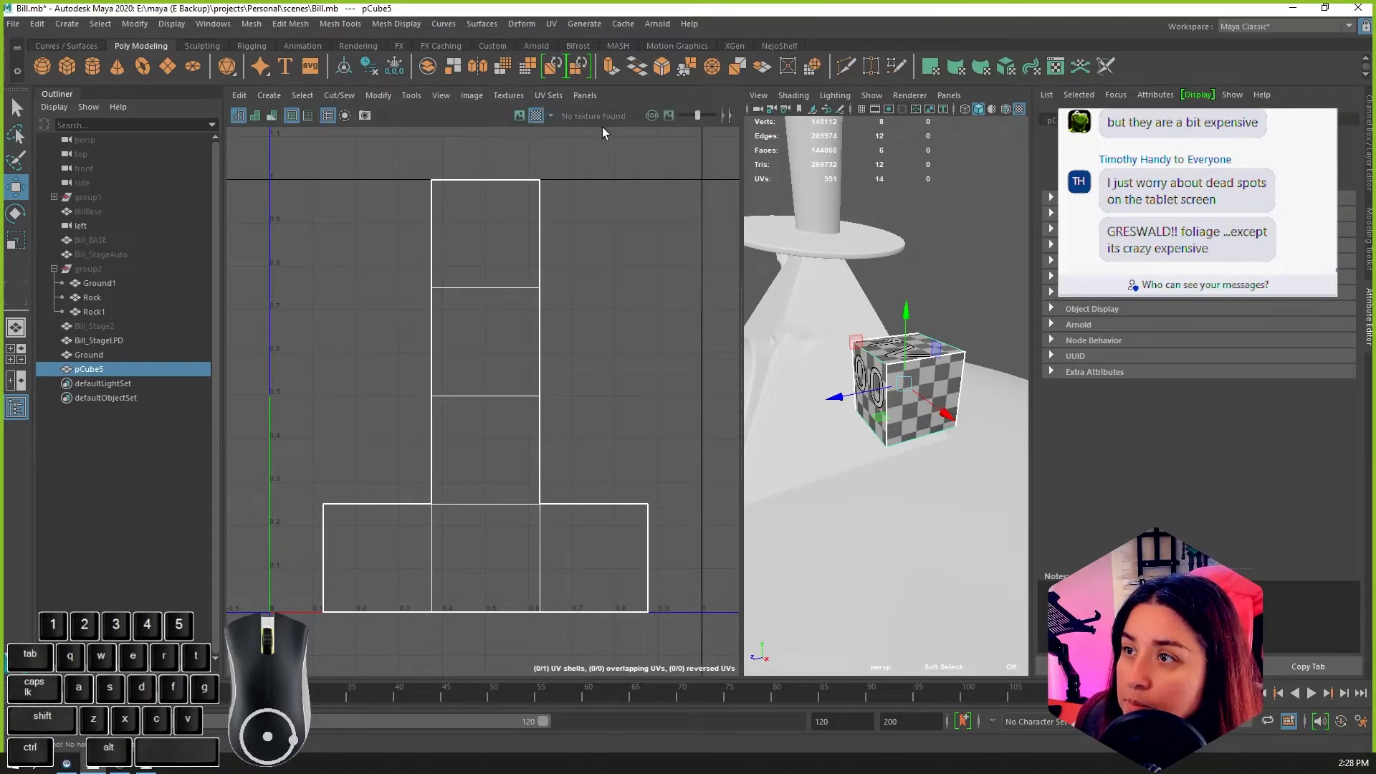
left_click(728, 116)
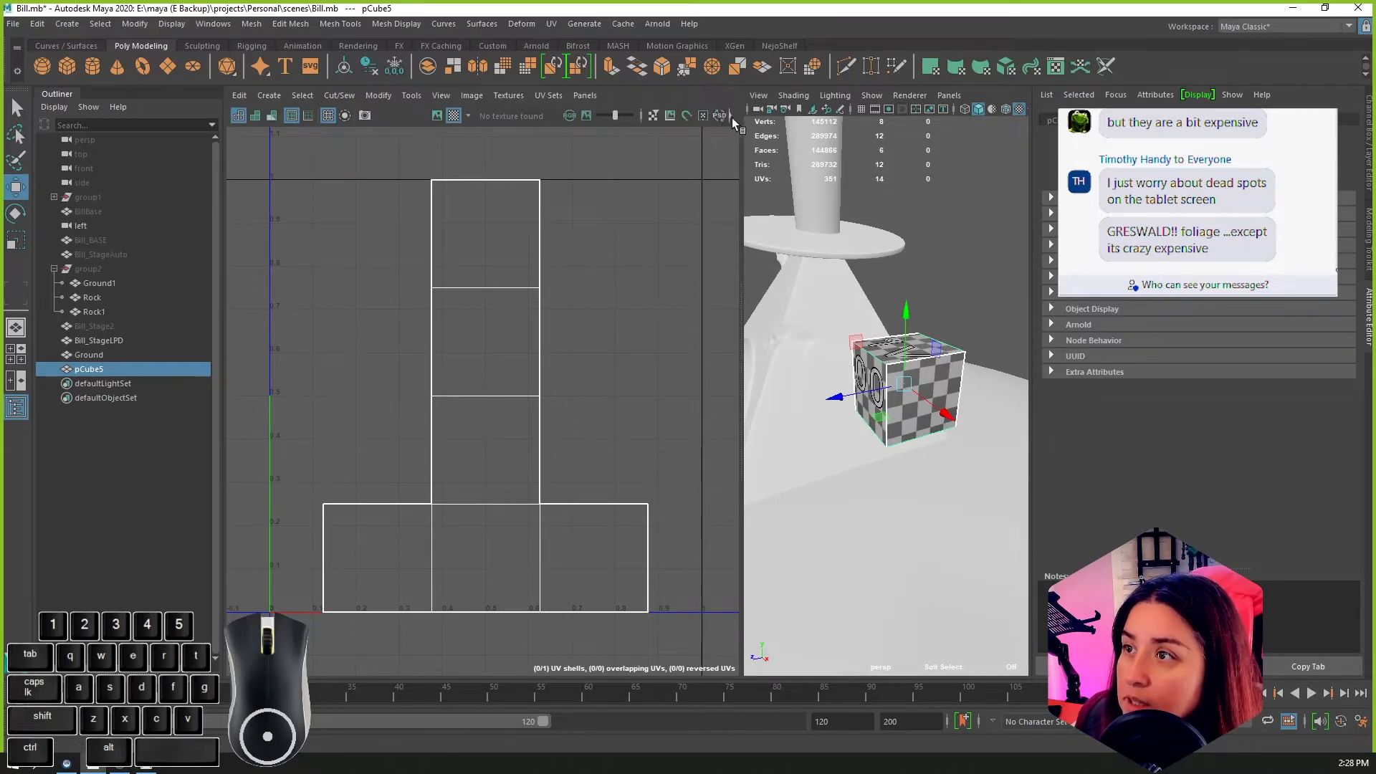
left_click(731, 117)
left_click_drag(741, 193, 879, 208)
scroll(725, 220, "down", 5)
middle_click_drag(774, 255, 696, 259, "alt")
scroll(617, 217, "up", 1)
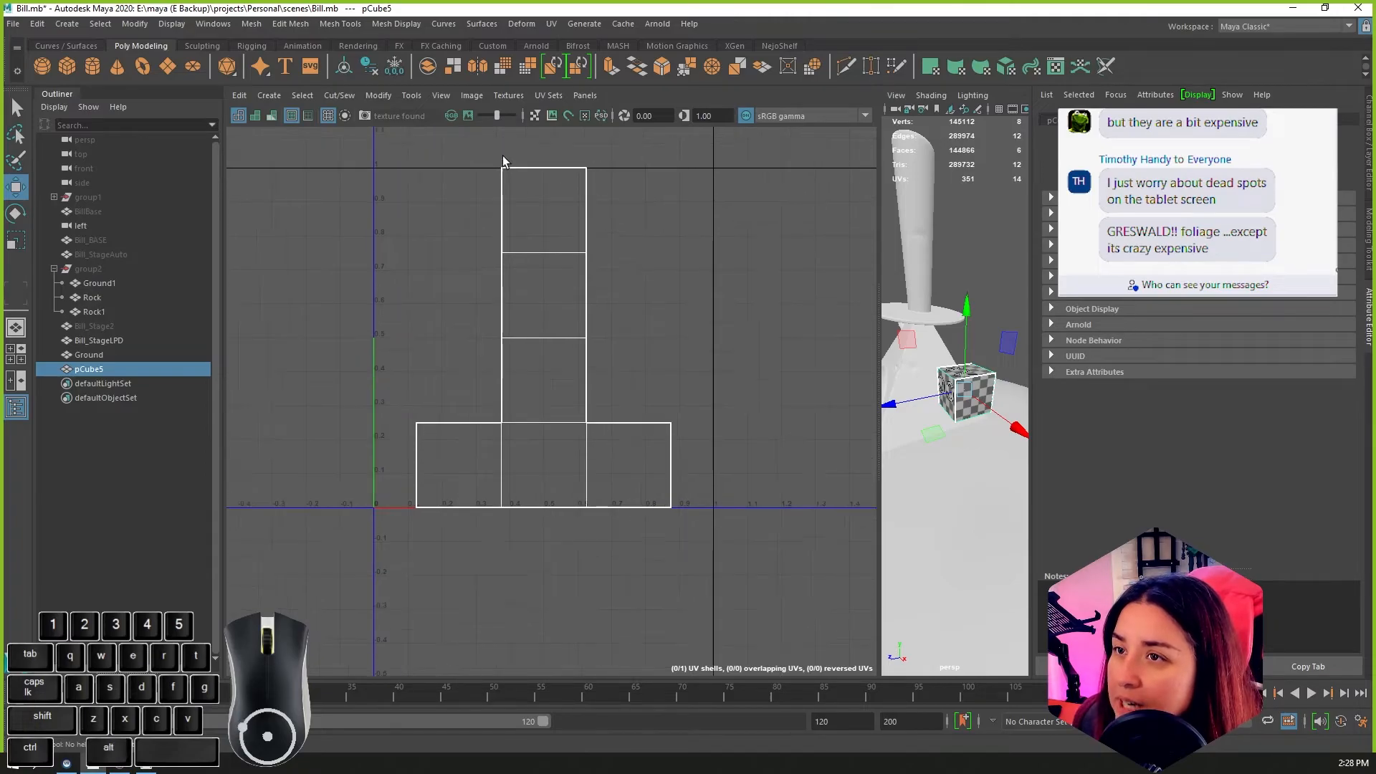
Step: Close the UV snapshot options without taking a snapshot and turn off the checker map on the cube
left_click(365, 114)
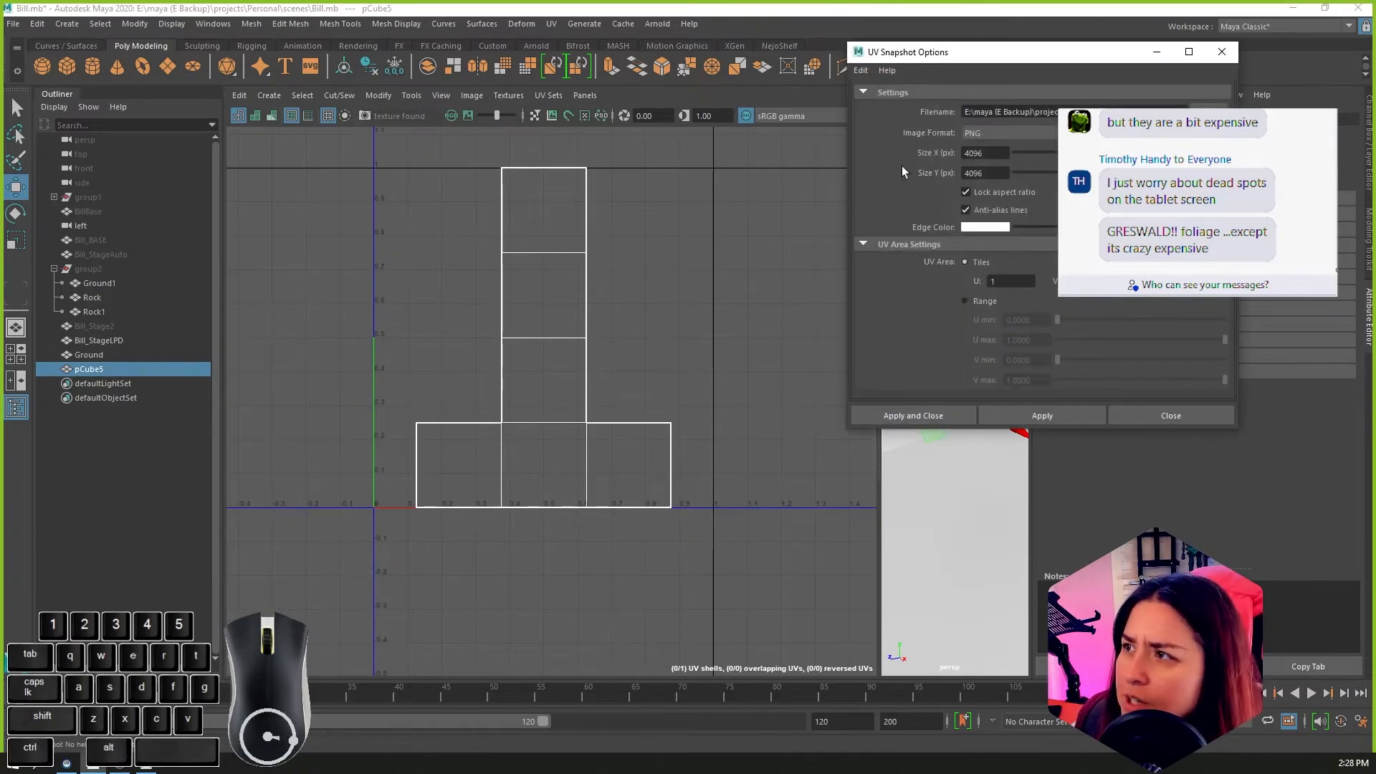
left_click(1223, 53)
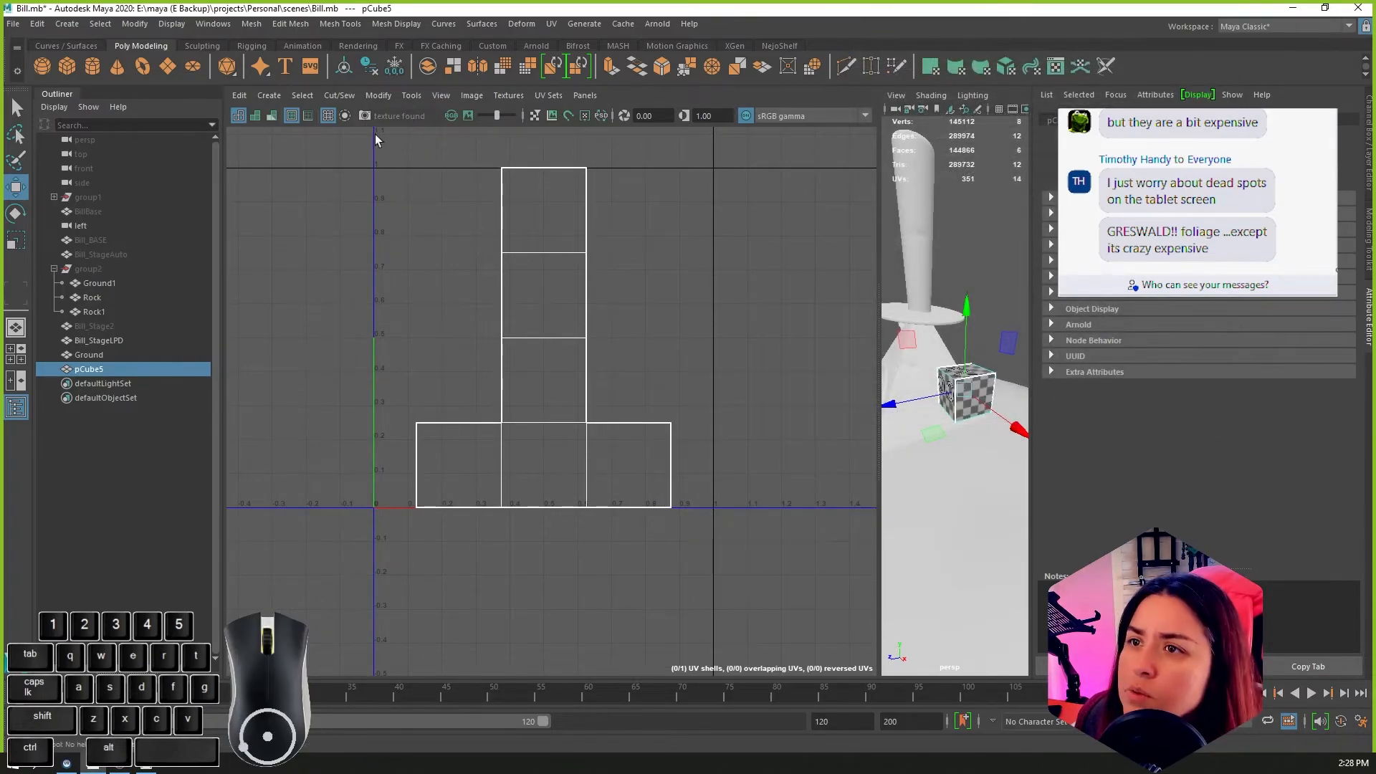
left_click(510, 98)
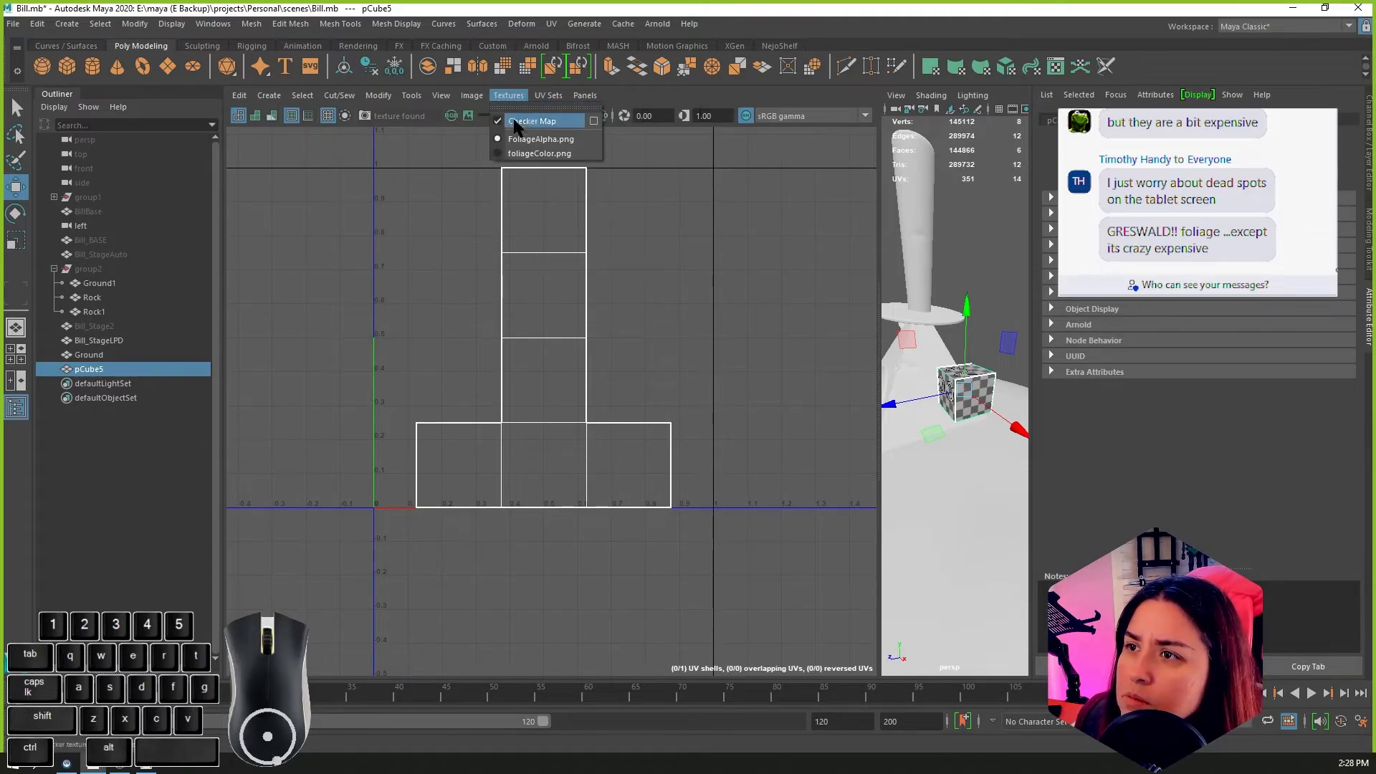
left_click(577, 121)
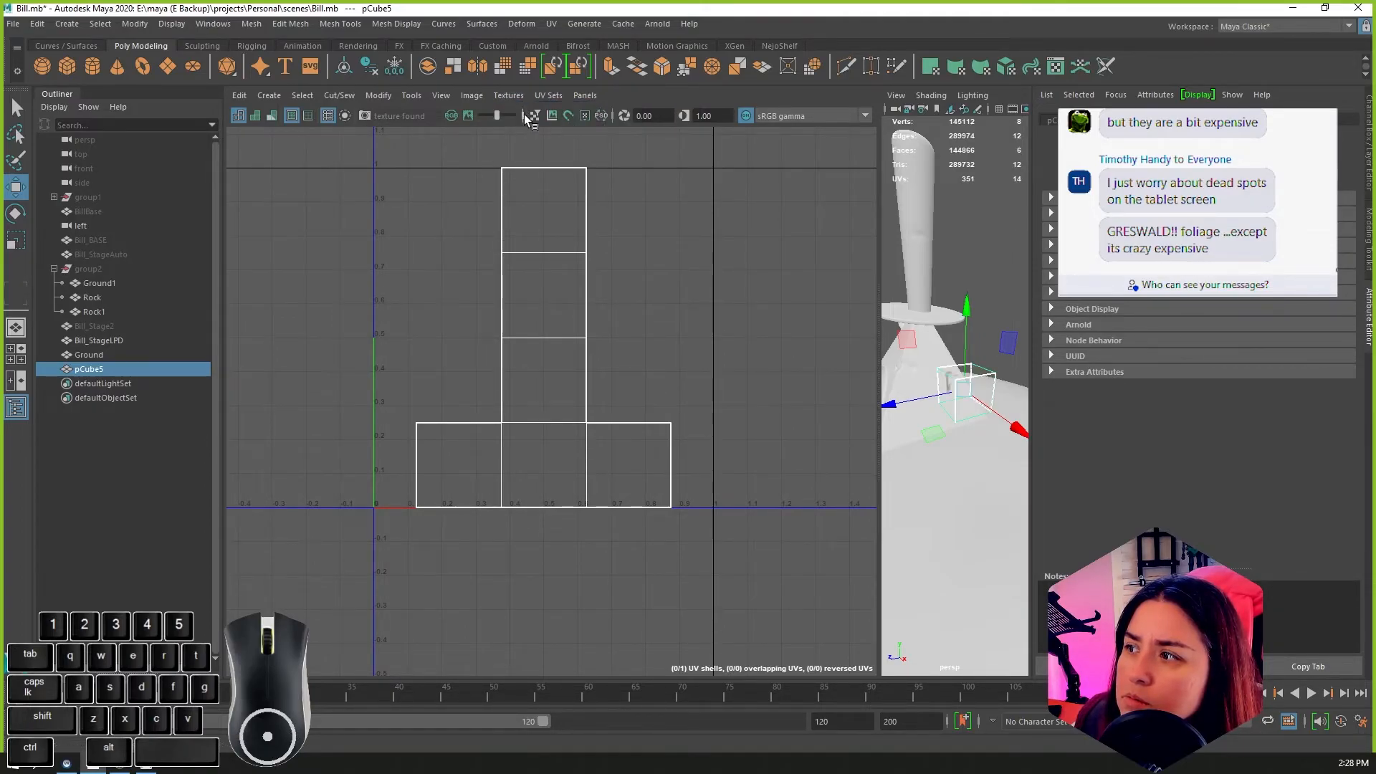
Step: Frame the cube, enlarge the perspective pane beside the UV Editor and select the cube's textured front face
key("f")
middle_click_drag(995, 479, 962, 462, "alt")
middle_click_drag(735, 408, 752, 386, "alt")
left_click_drag(881, 398, 587, 398)
right_click_drag(365, 403, 369, 440)
left_click_drag(747, 363, 660, 337, "alt")
left_click(597, 359)
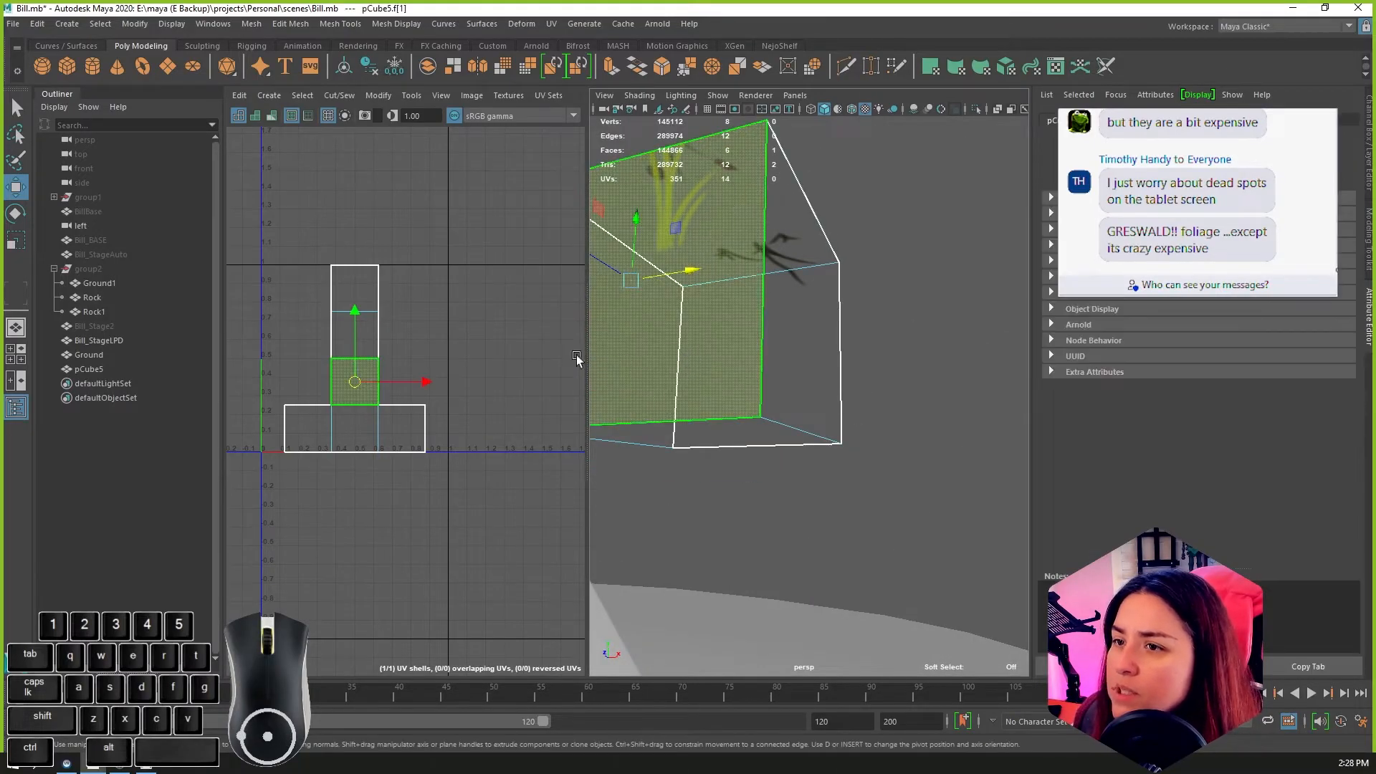
Step: Delete every face of the cube except the single front-facing textured one
left_click(296, 426)
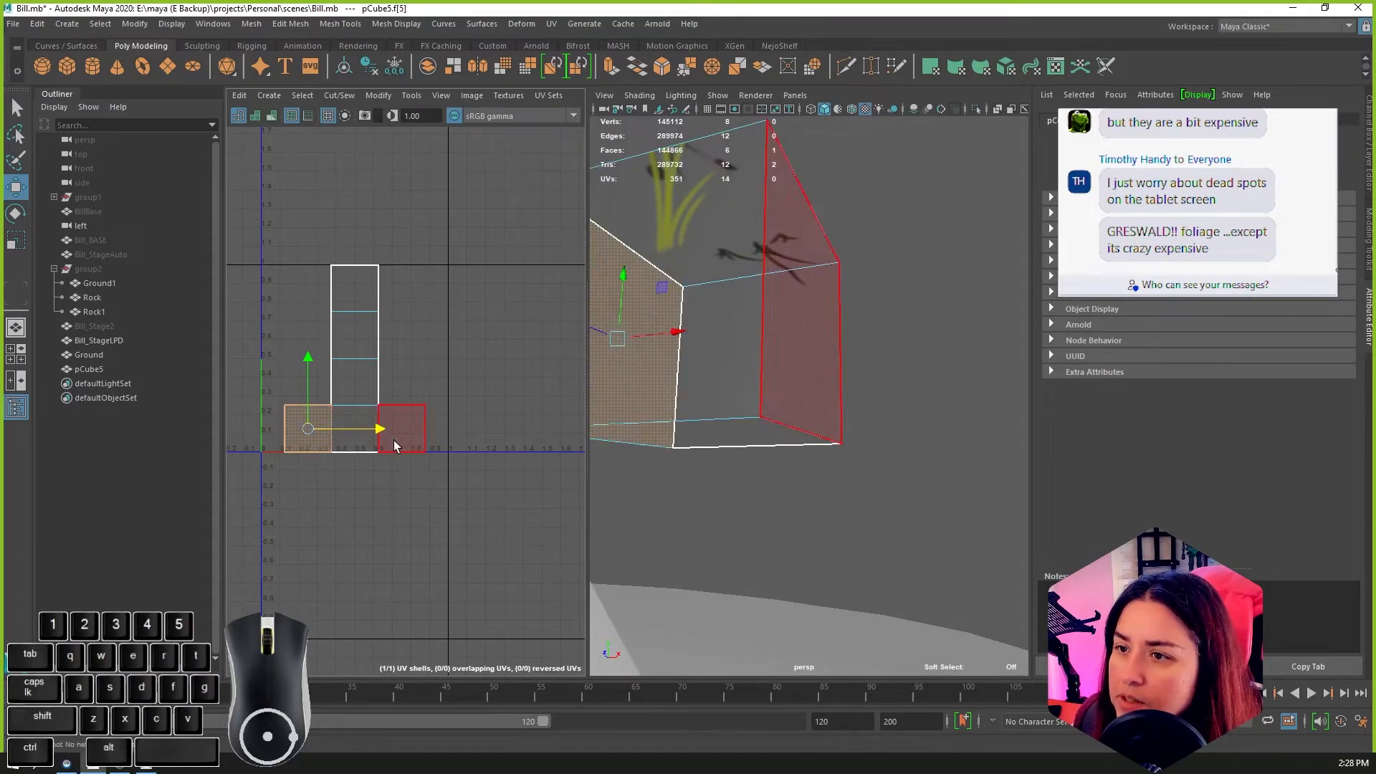
left_click(394, 441, "shift")
left_click(349, 440, "shift")
left_click_drag(360, 292, 379, 321, "shift")
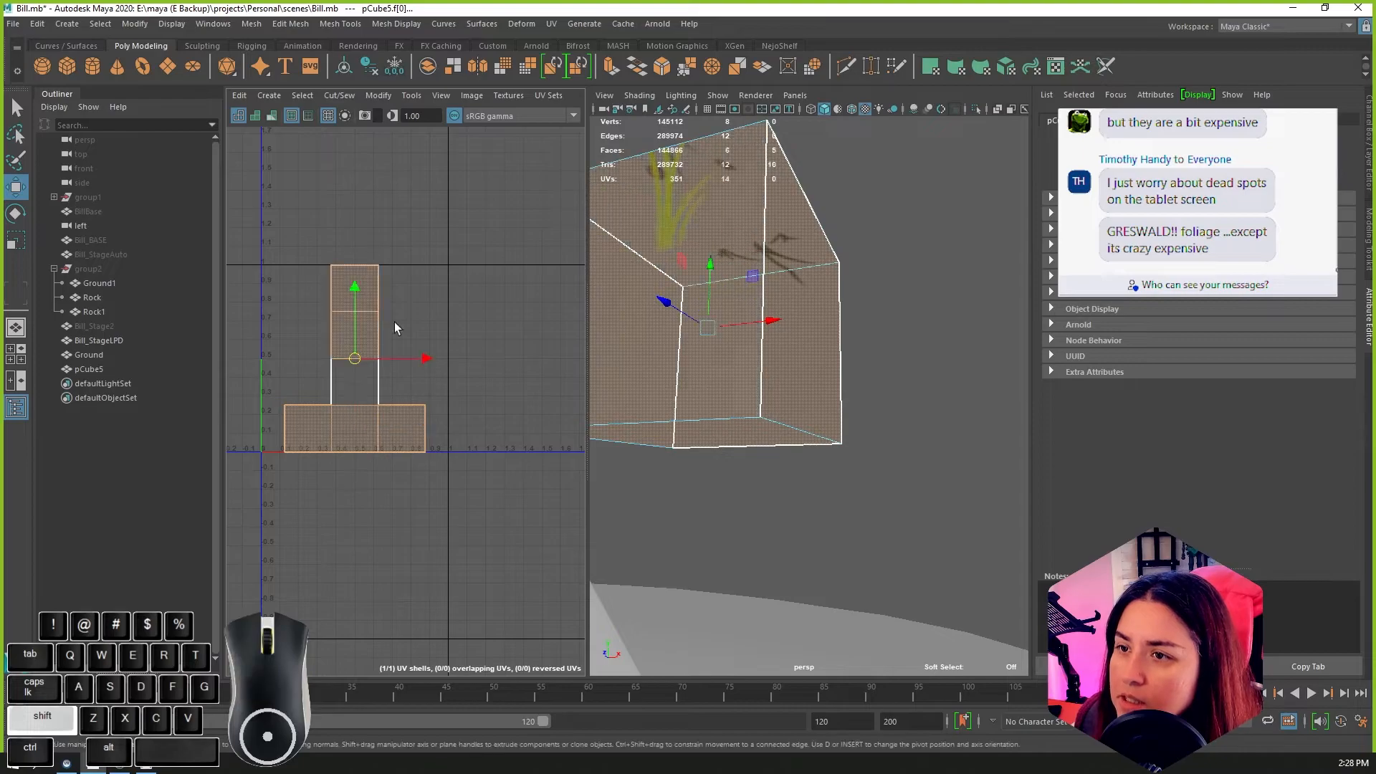
middle_click_drag(807, 369, 862, 396, "alt")
key("Delete")
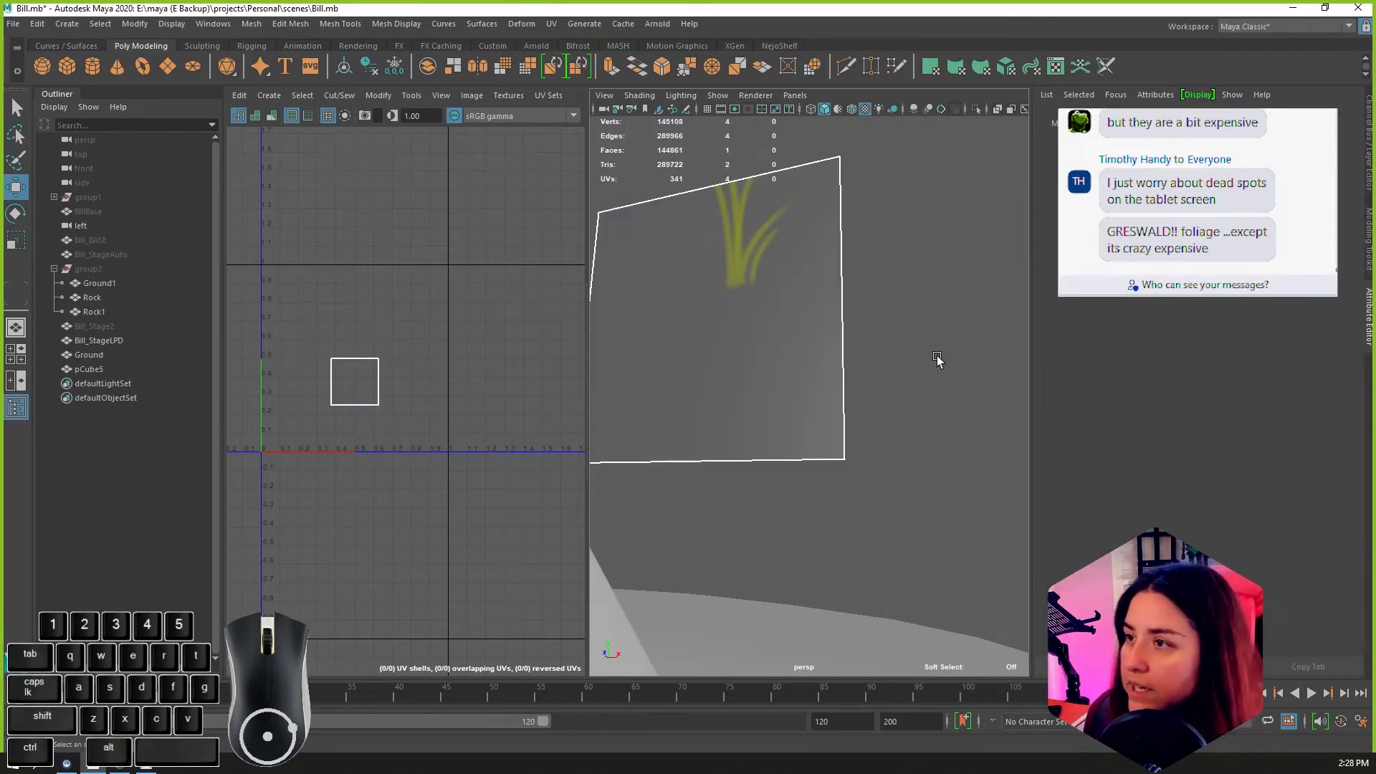
Step: Move the remaining face's UV edges outward so its shell fills the whole 0 to 1 UV square
left_click(791, 364)
right_click_drag(791, 366, 677, 371, "alt")
right_click_drag(348, 386, 358, 348)
left_click(357, 357)
left_click_drag(354, 335, 363, 244)
left_click(353, 404)
left_click_drag(357, 346, 332, 360)
left_click(372, 325)
left_click(332, 344)
left_click_drag(819, 427, 839, 457, "alt")
key("f")
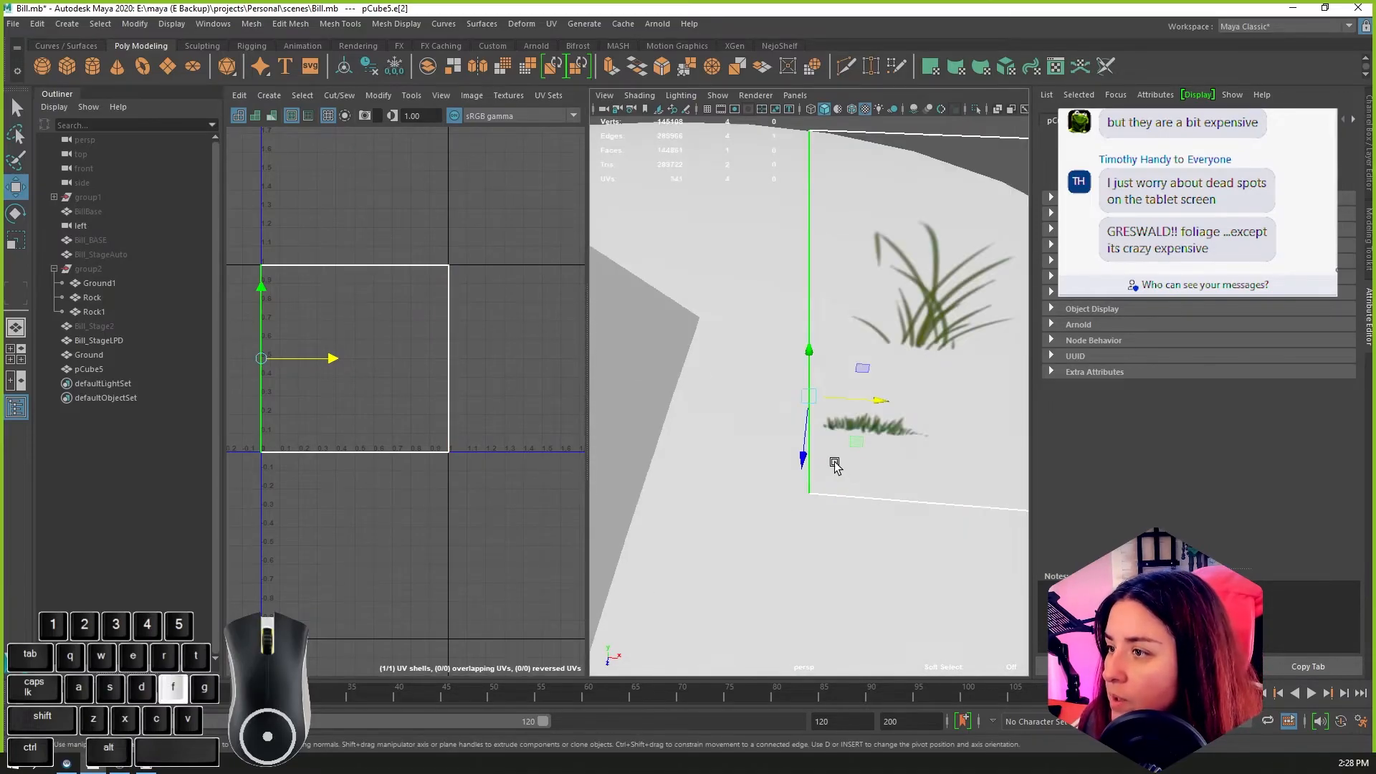
Step: Maximize the perspective view and use Multi-Cut to cut a rectangle around the large grass clump on the plane
left_click(881, 324)
key("space")
left_click_drag(919, 469, 667, 471, "alt")
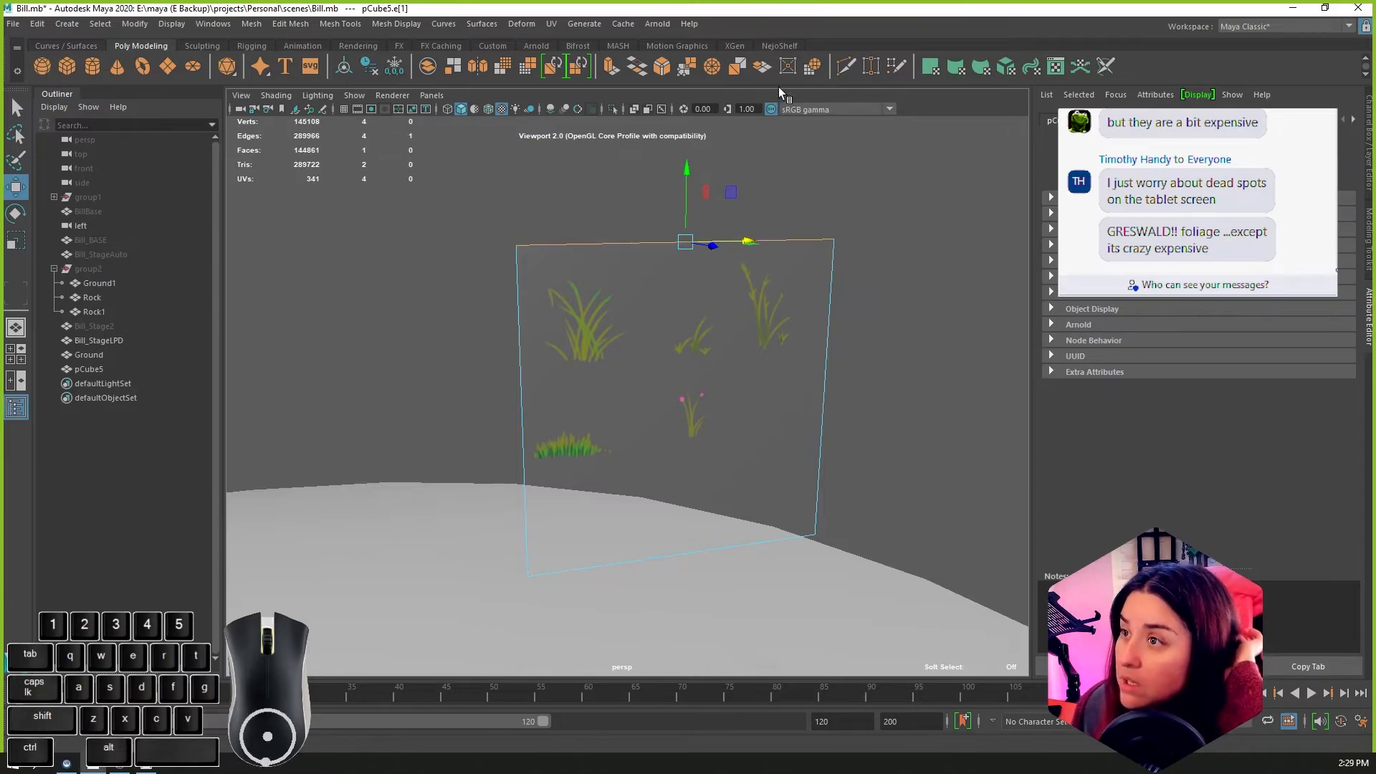
left_click(784, 48)
left_click(143, 67)
left_click(521, 379)
left_click(630, 369)
left_click(637, 244)
left_click(664, 316)
left_click(661, 359)
left_click(705, 367)
left_click(739, 360)
left_click(727, 327)
left_click(717, 308)
left_click(671, 315)
key("ctrl+z")
key("ctrl+z")
key("ctrl+z")
key("ctrl+z")
Step: Cut the plane around the small sprout and the tall stalks, continuing the horizontal line below the large grass clump
right_click(747, 230)
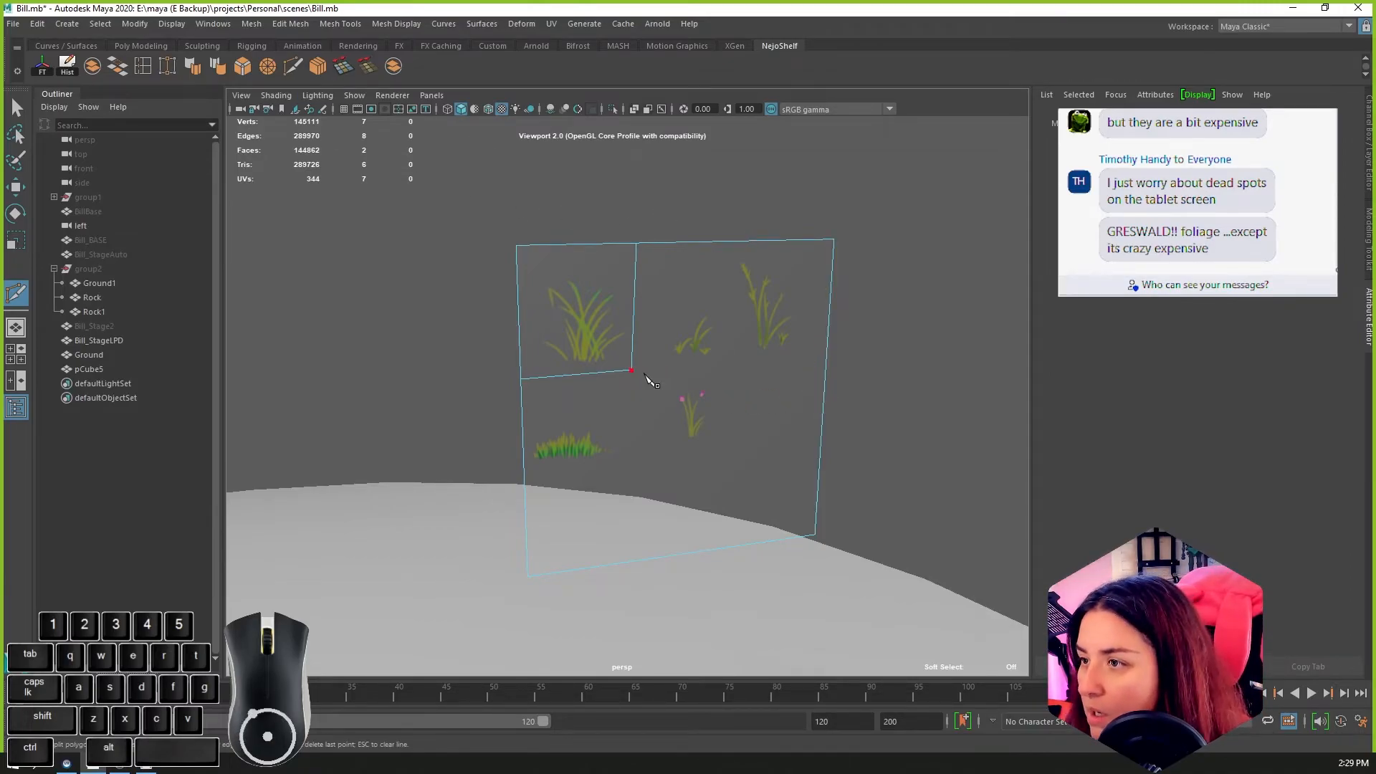
left_click(631, 370)
left_click(731, 366)
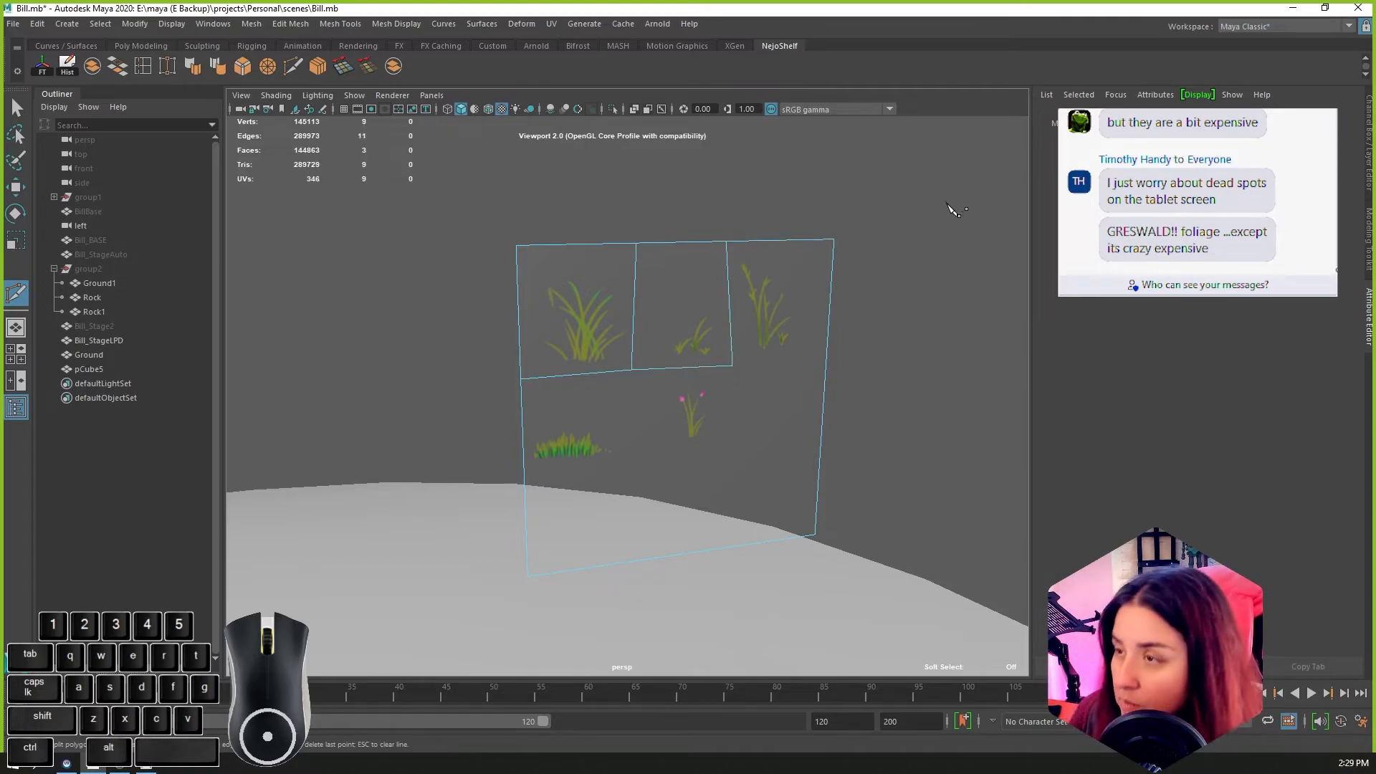
left_click(732, 366)
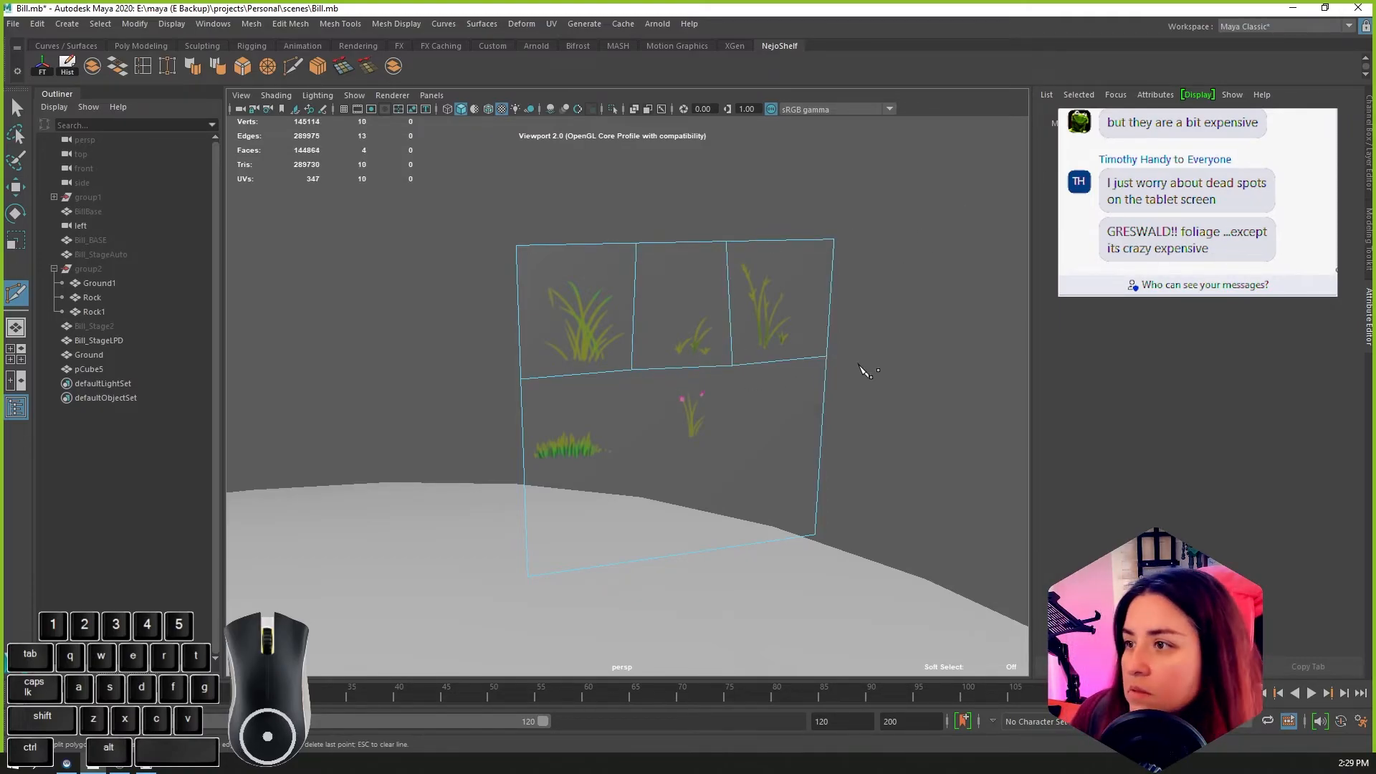
Step: Cut the plane around the short grass patch and the pink flowers in the second row
left_click(524, 472)
left_click(633, 460)
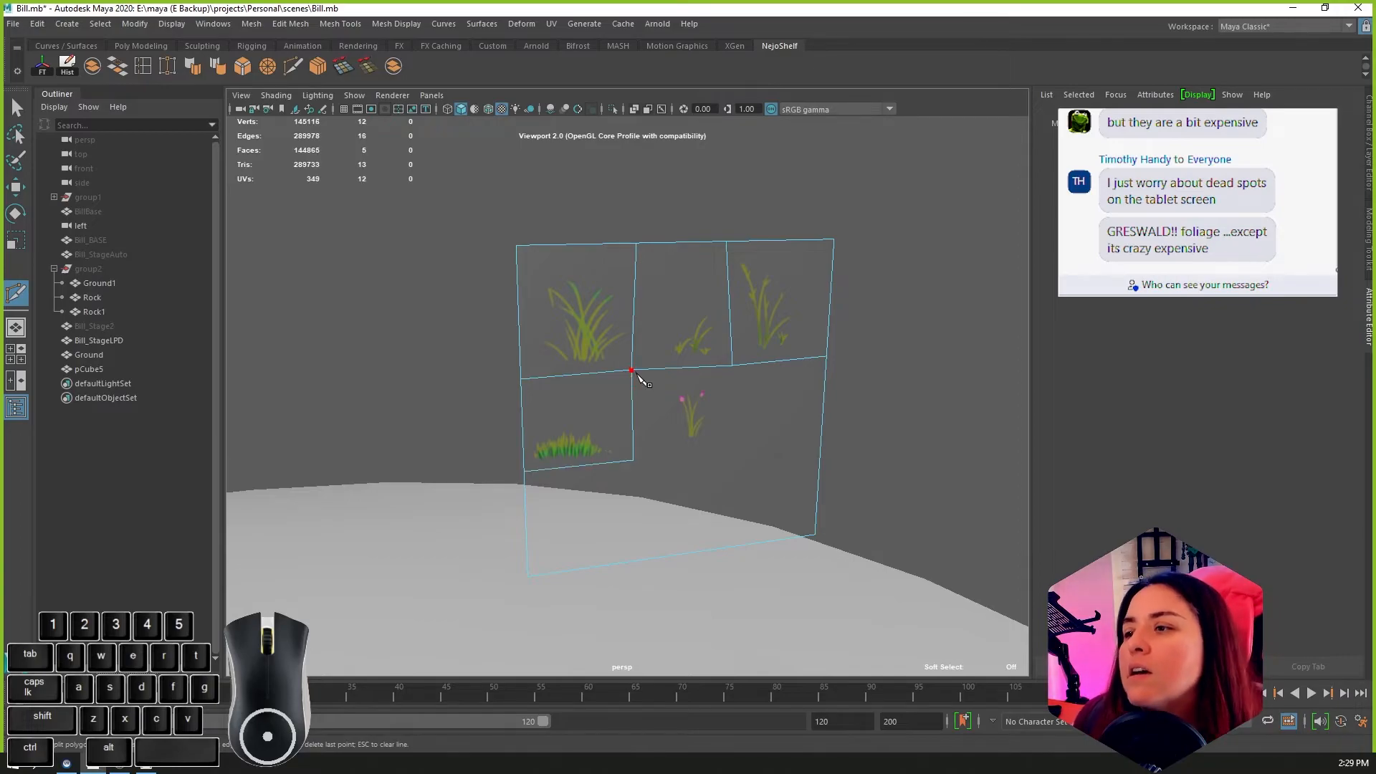
left_click(733, 453)
left_click(733, 367)
right_click(870, 421)
Step: Delete the leftover empty L-shaped face below and beside the five plant rectangles
left_click_drag(952, 422, 844, 416, "alt")
mouse_move(754, 364)
right_mouse_down()
mouse_move(778, 420)
mouse_move(754, 372)
right_mouse_up()
left_click(737, 378)
key("q")
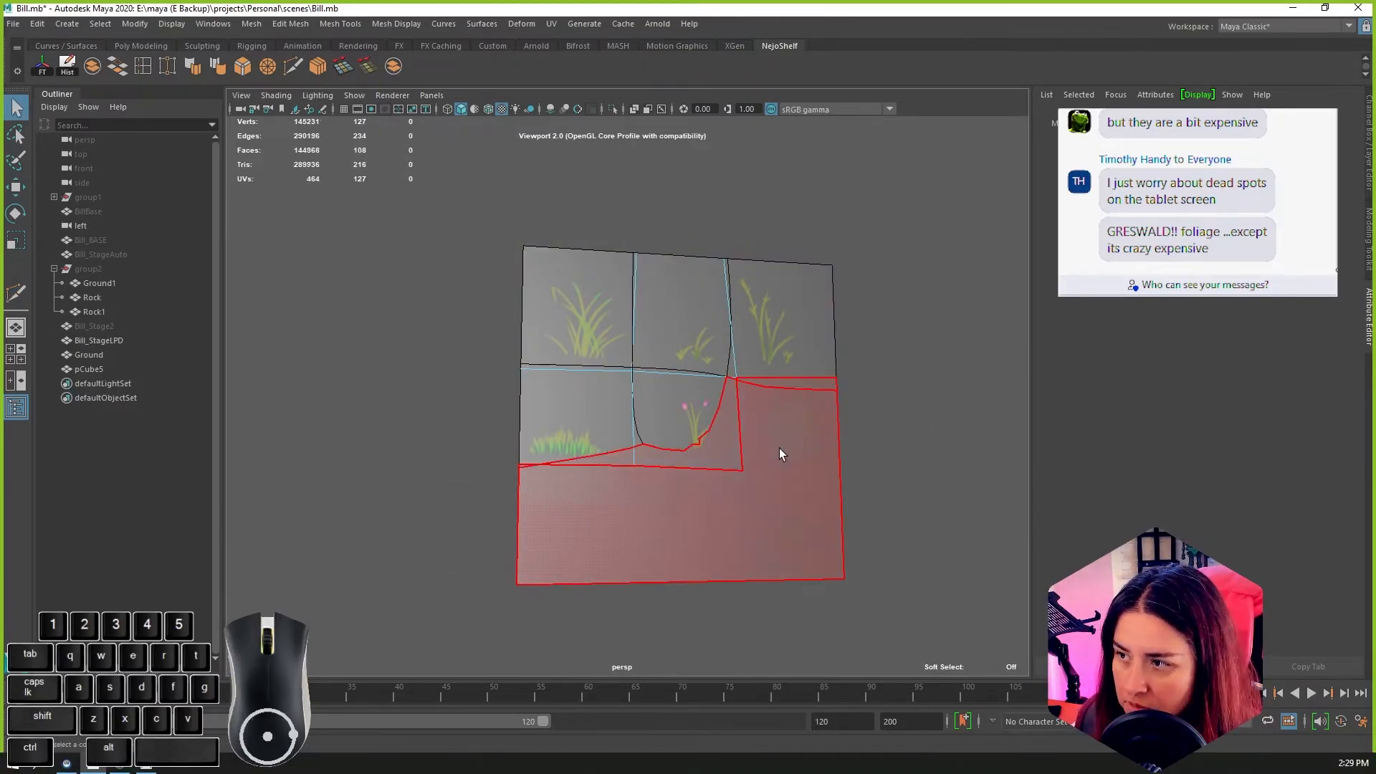
left_click(780, 448)
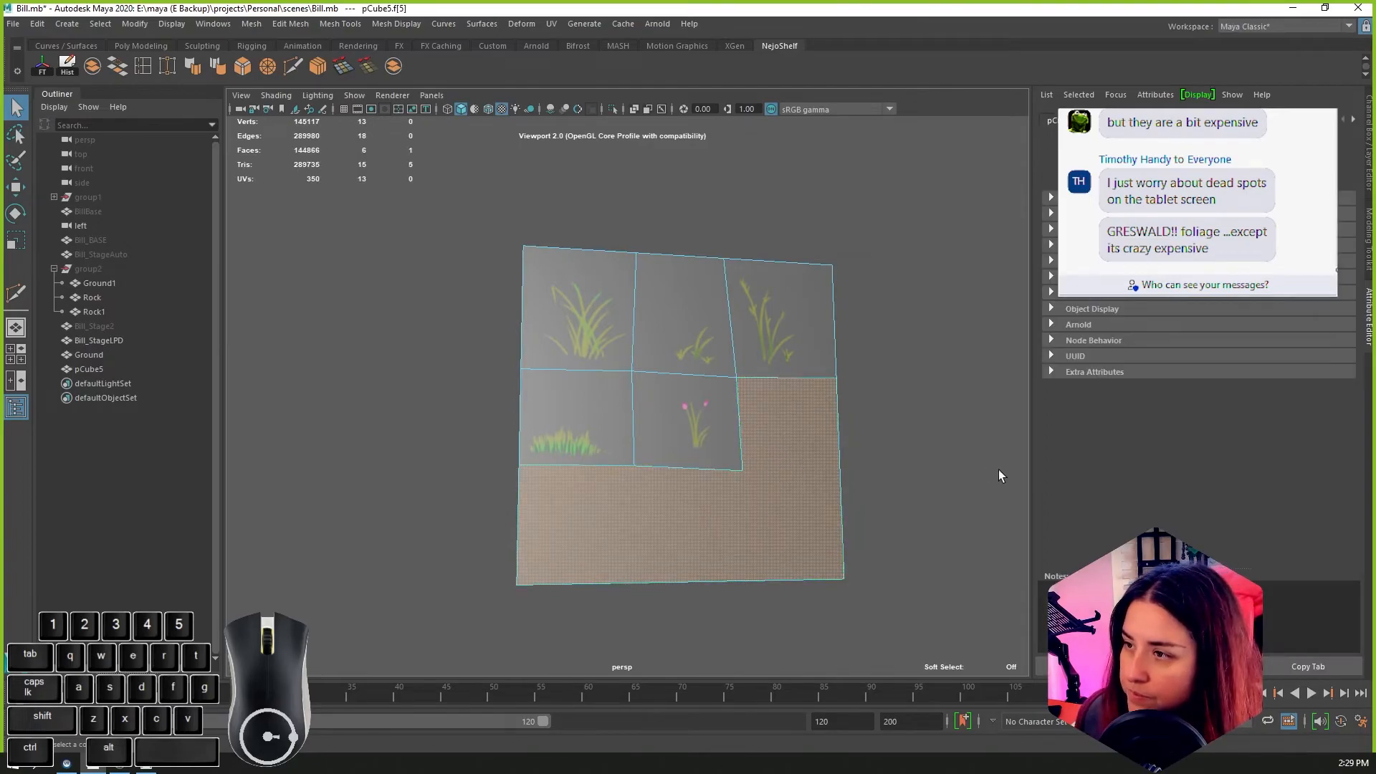
key("Delete")
left_click_drag(996, 469, 856, 462, "alt")
Step: Select the shared edges between the five plant faces and detach them
left_click(606, 447)
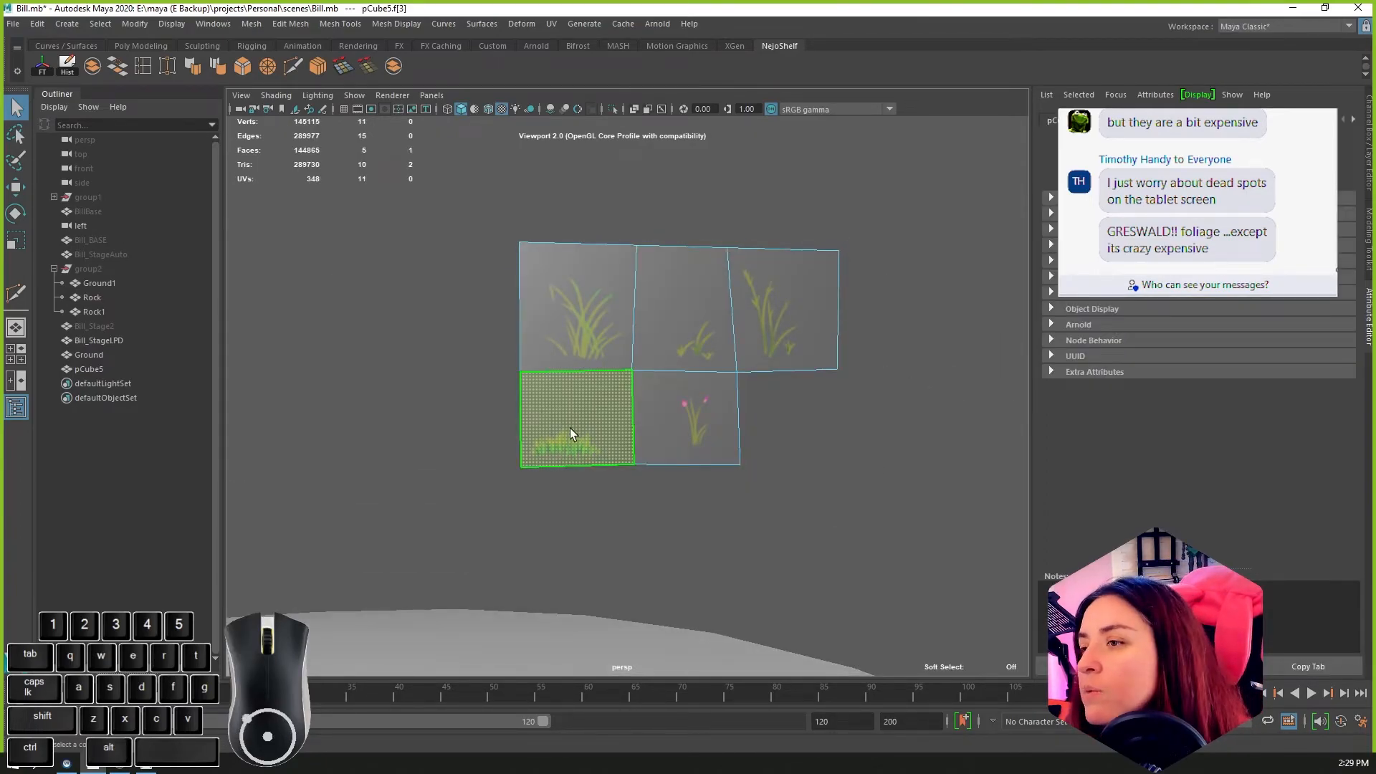
scroll(571, 432, "up", 2)
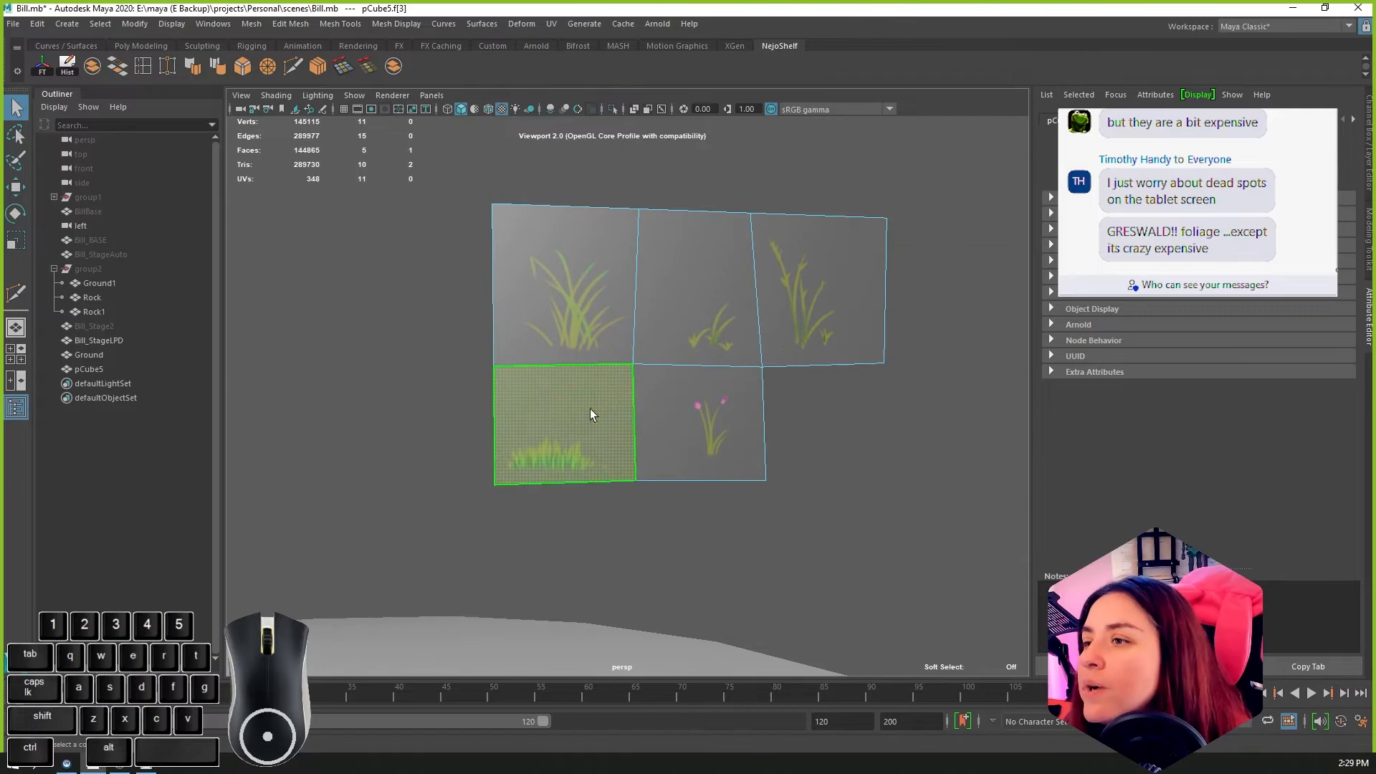
left_click(569, 276)
right_click_drag(639, 234, 654, 208)
left_click(637, 238)
left_click(810, 273, "shift")
left_click_drag(559, 313, 725, 412, "shift")
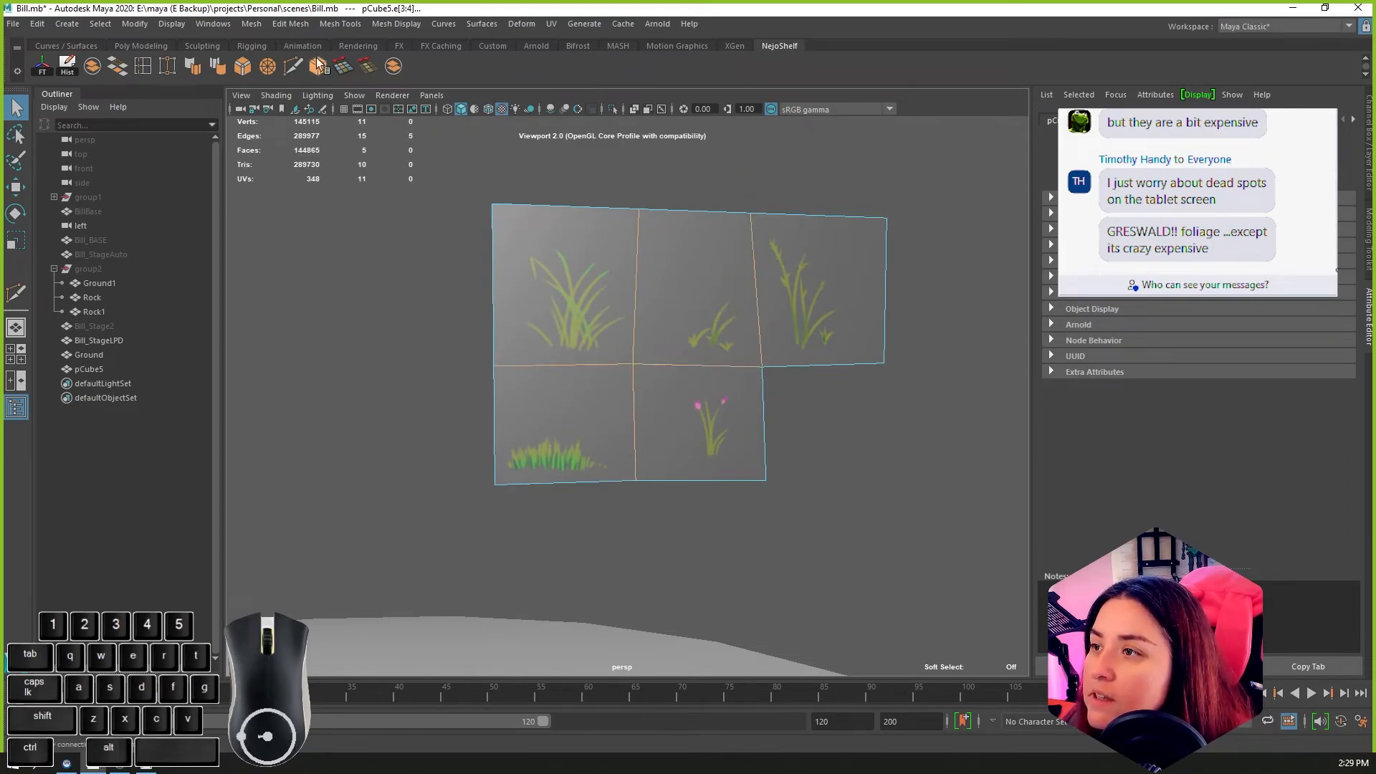
left_click(252, 23)
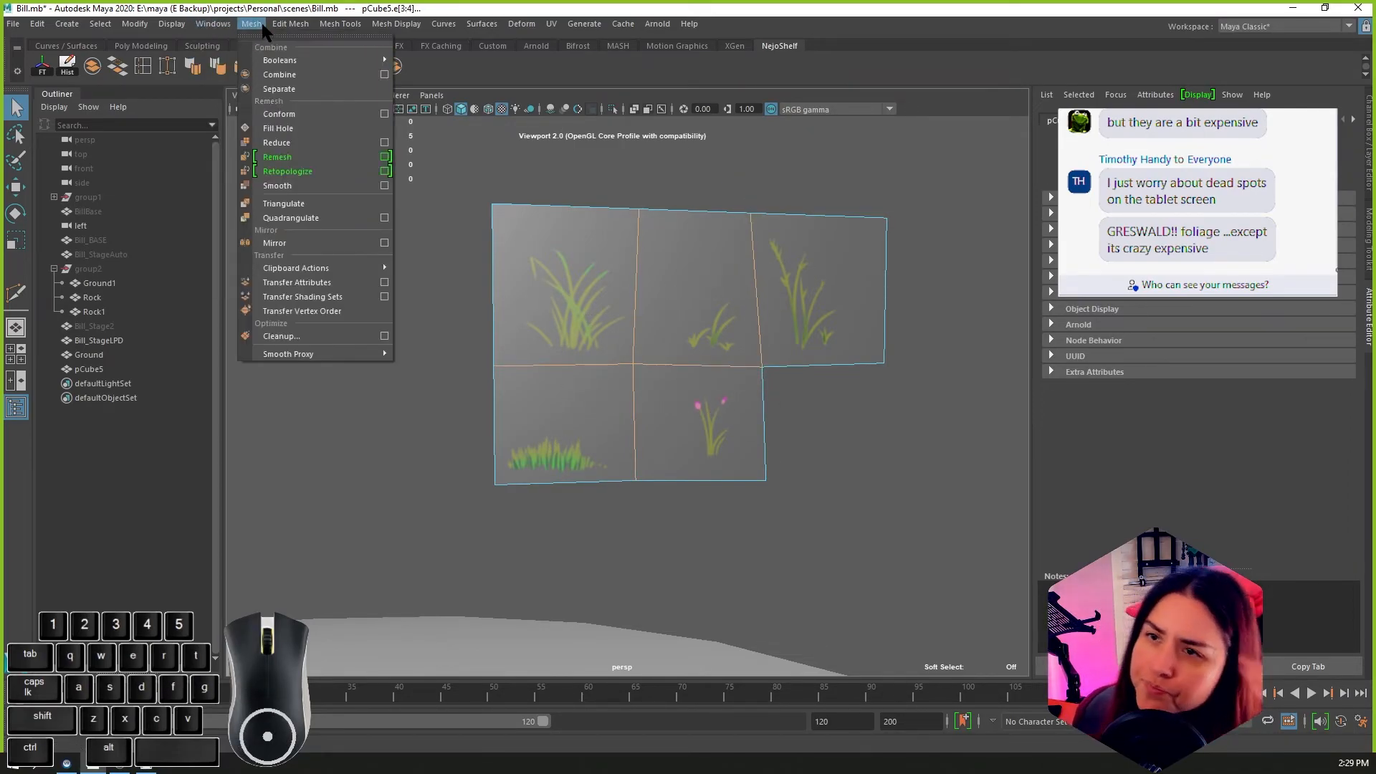
mouse_move(300, 27)
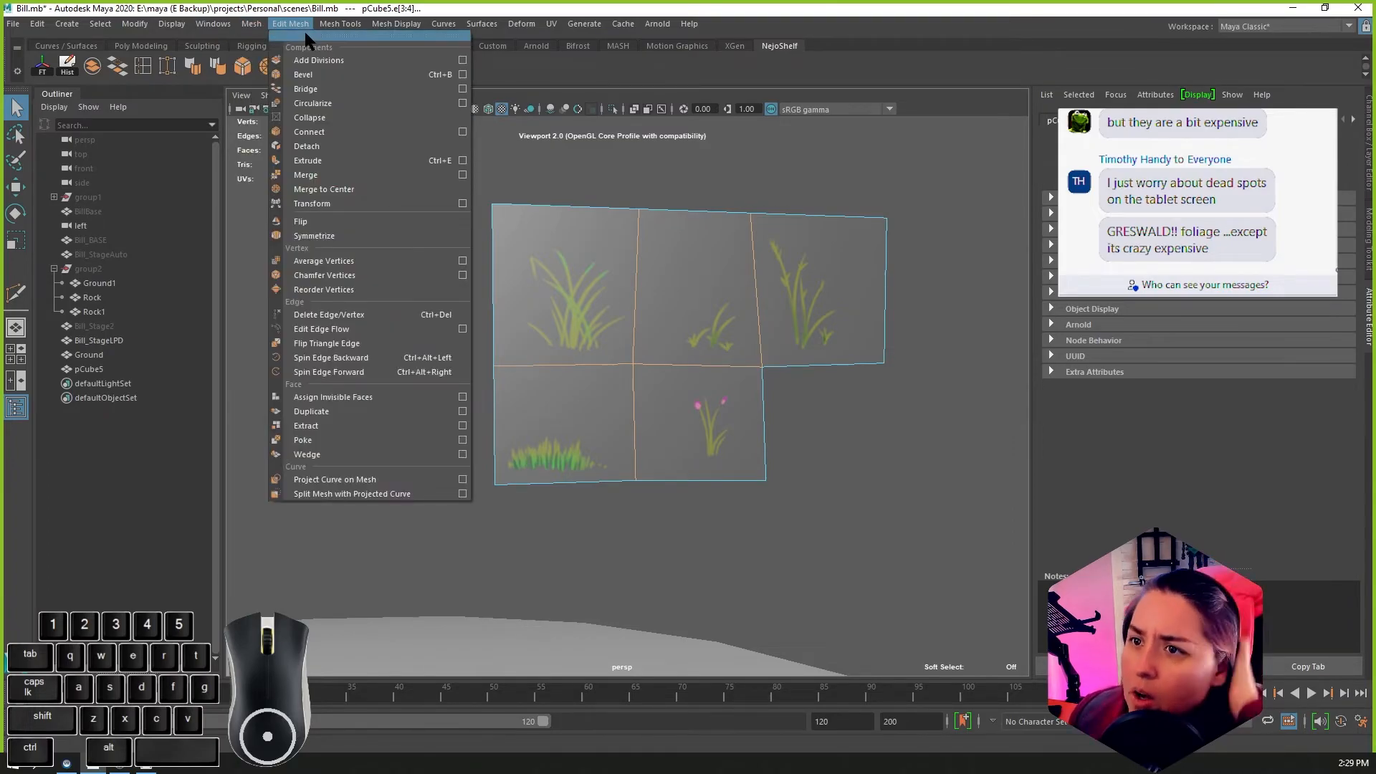
left_click(318, 149)
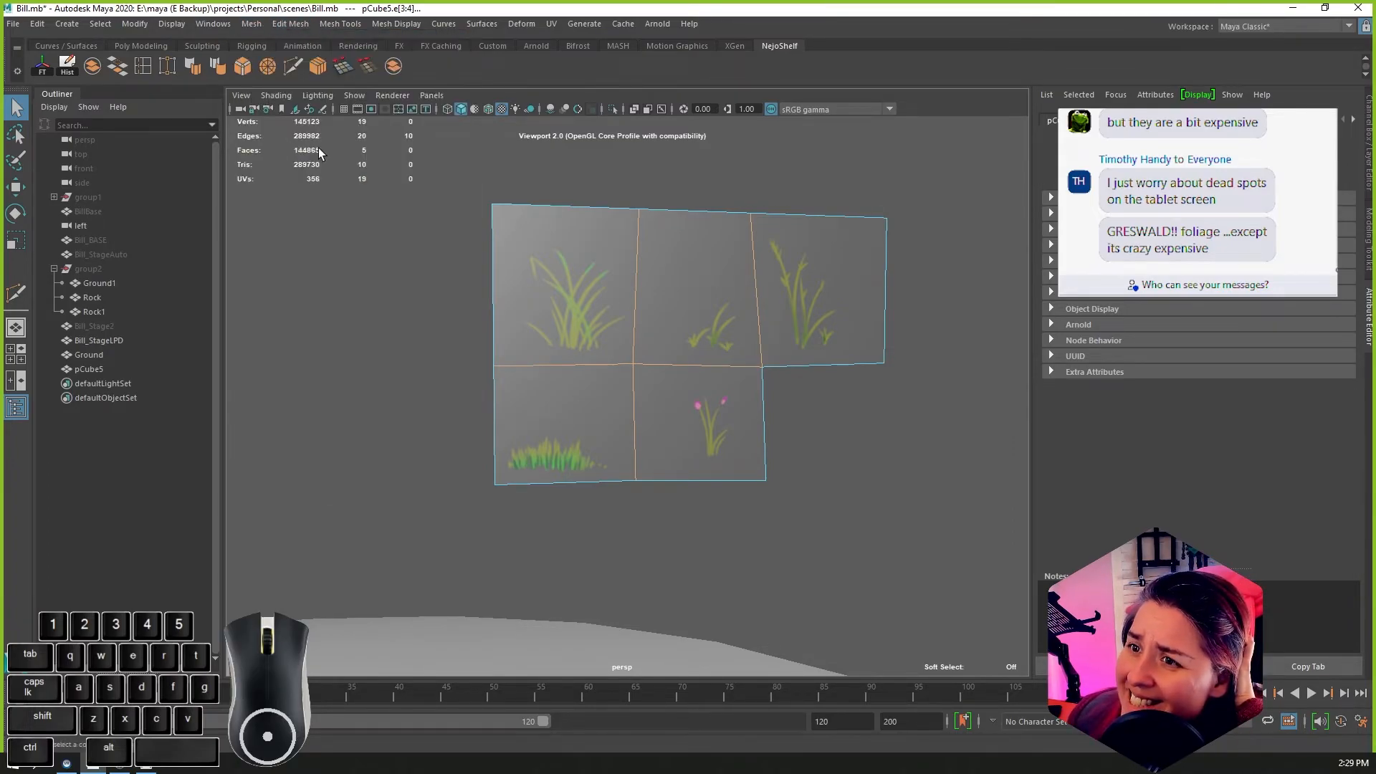
Step: Move individual foliage faces apart to test the detachment and undo the moves
right_click_drag(707, 370, 706, 399)
left_click(703, 347)
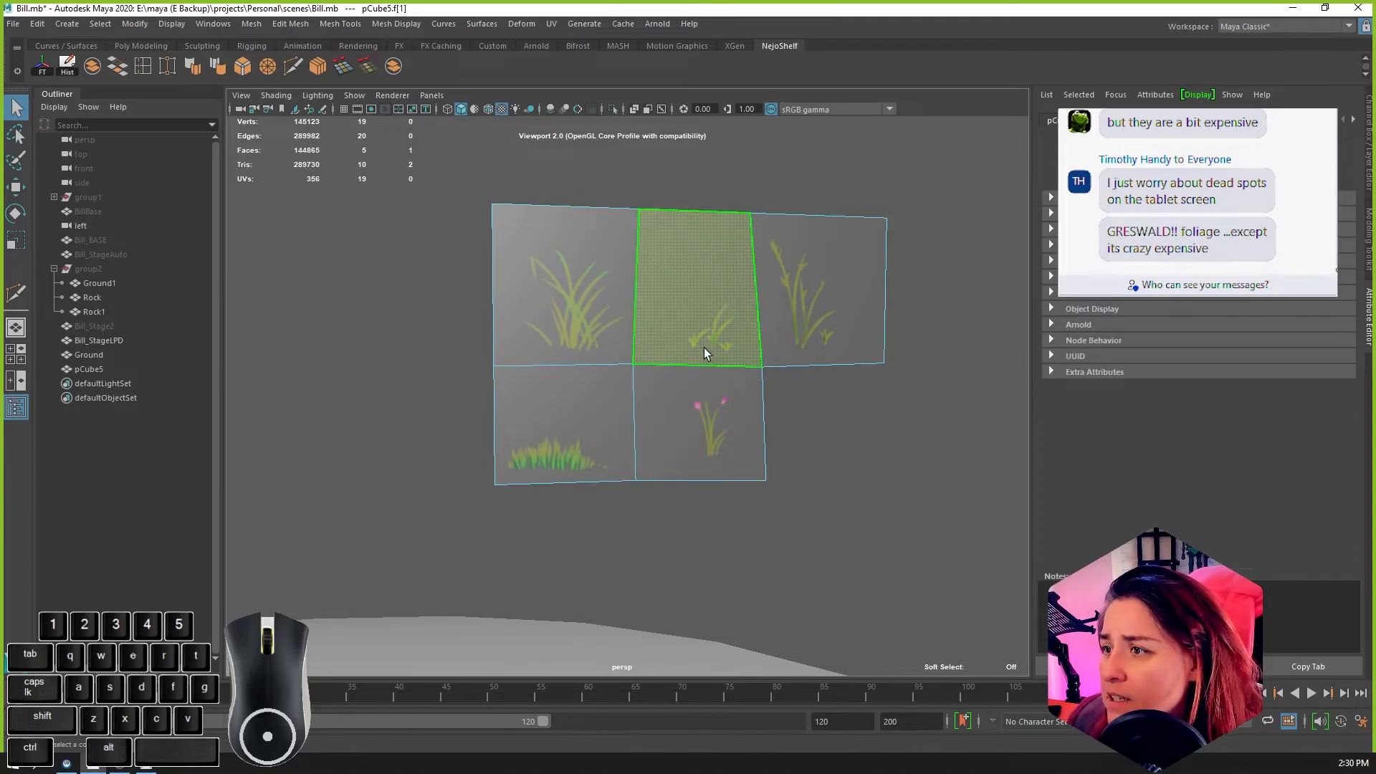
key("w")
left_click_drag(715, 291, 989, 294)
key("ctrl+z")
left_click_drag(815, 350, 849, 302, "alt")
left_click(766, 419)
left_click_drag(765, 418, 626, 473, "alt")
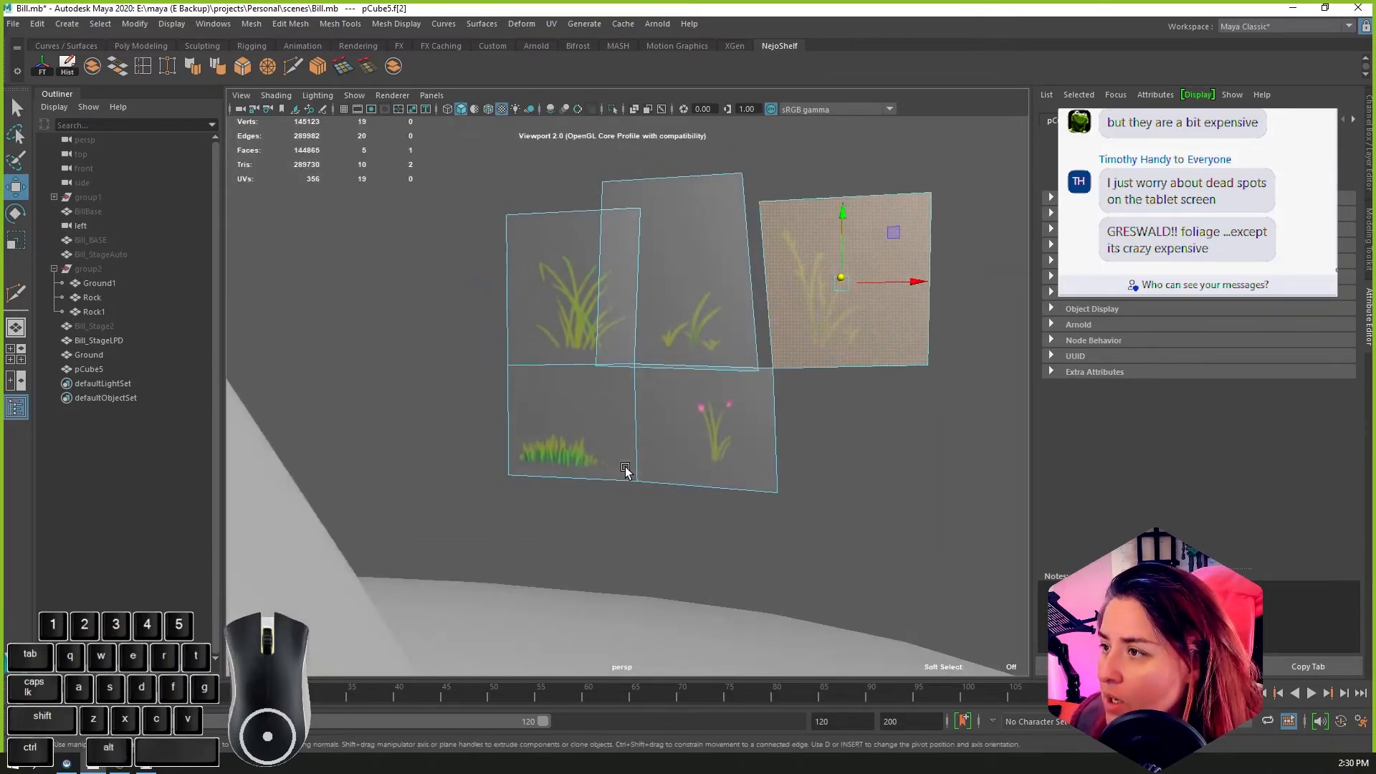
scroll(628, 473, "down", 2)
mouse_move(741, 393)
left_mouse_down("alt")
mouse_move(786, 410)
mouse_move(735, 376)
left_mouse_up("alt")
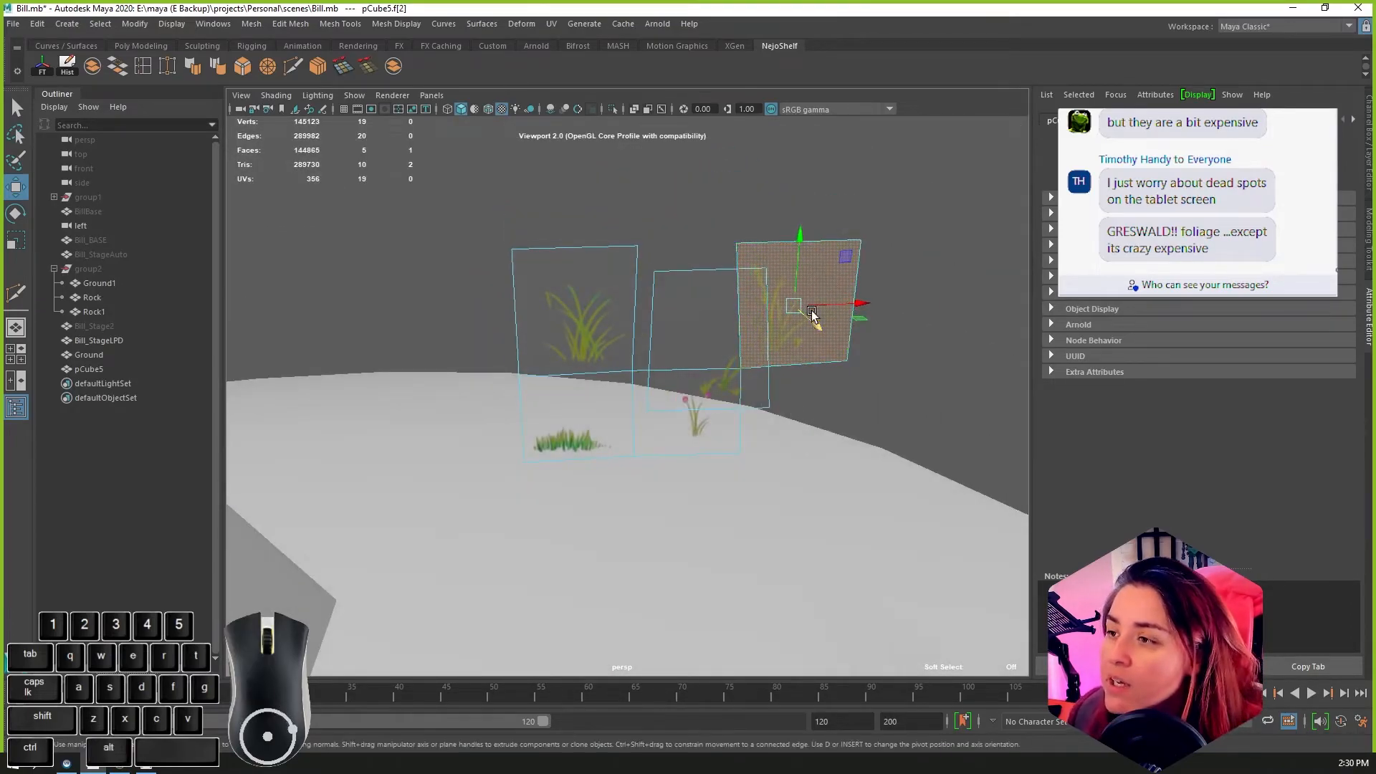
key("ctrl+z")
key("ctrl+z")
left_click_drag(829, 382, 788, 377, "alt")
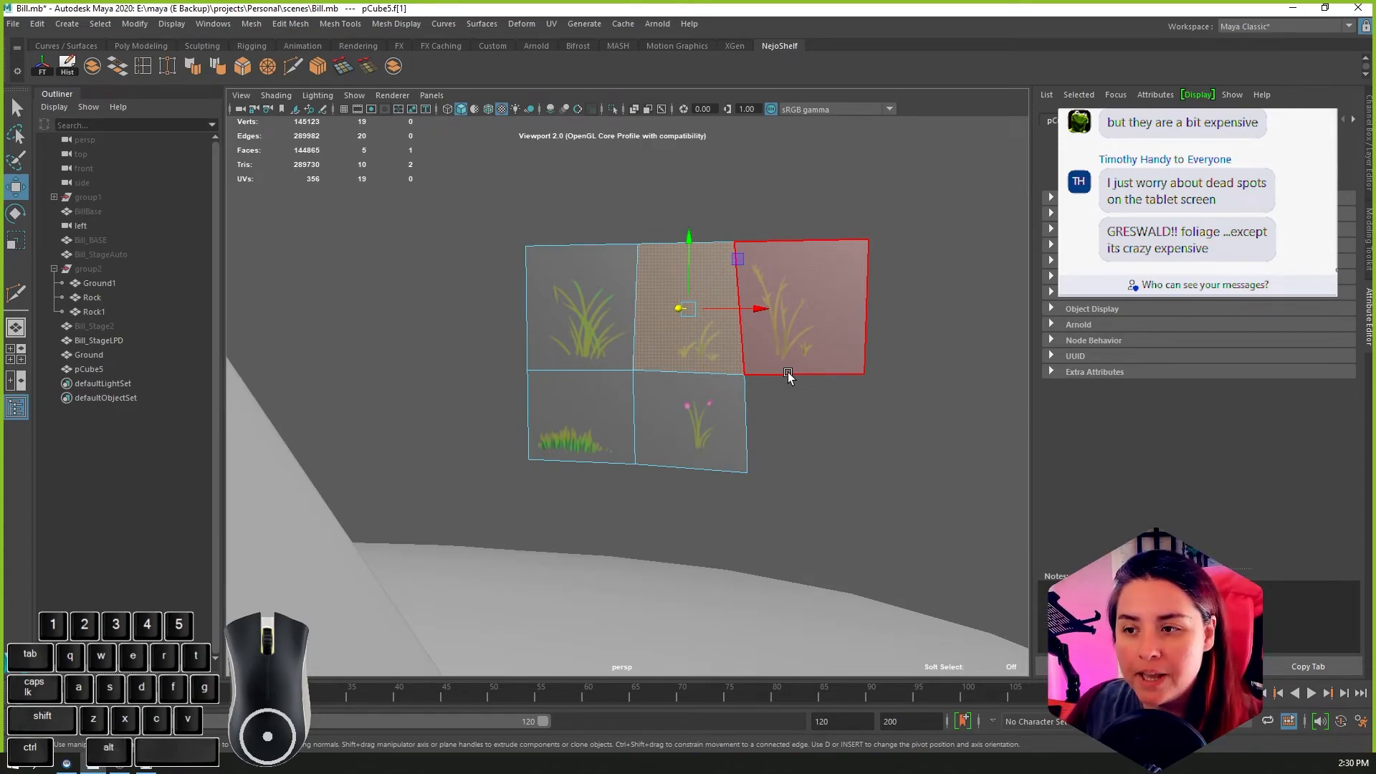
Step: Select all five foliage faces with the Scale tool active
scroll(787, 375, "down", 6)
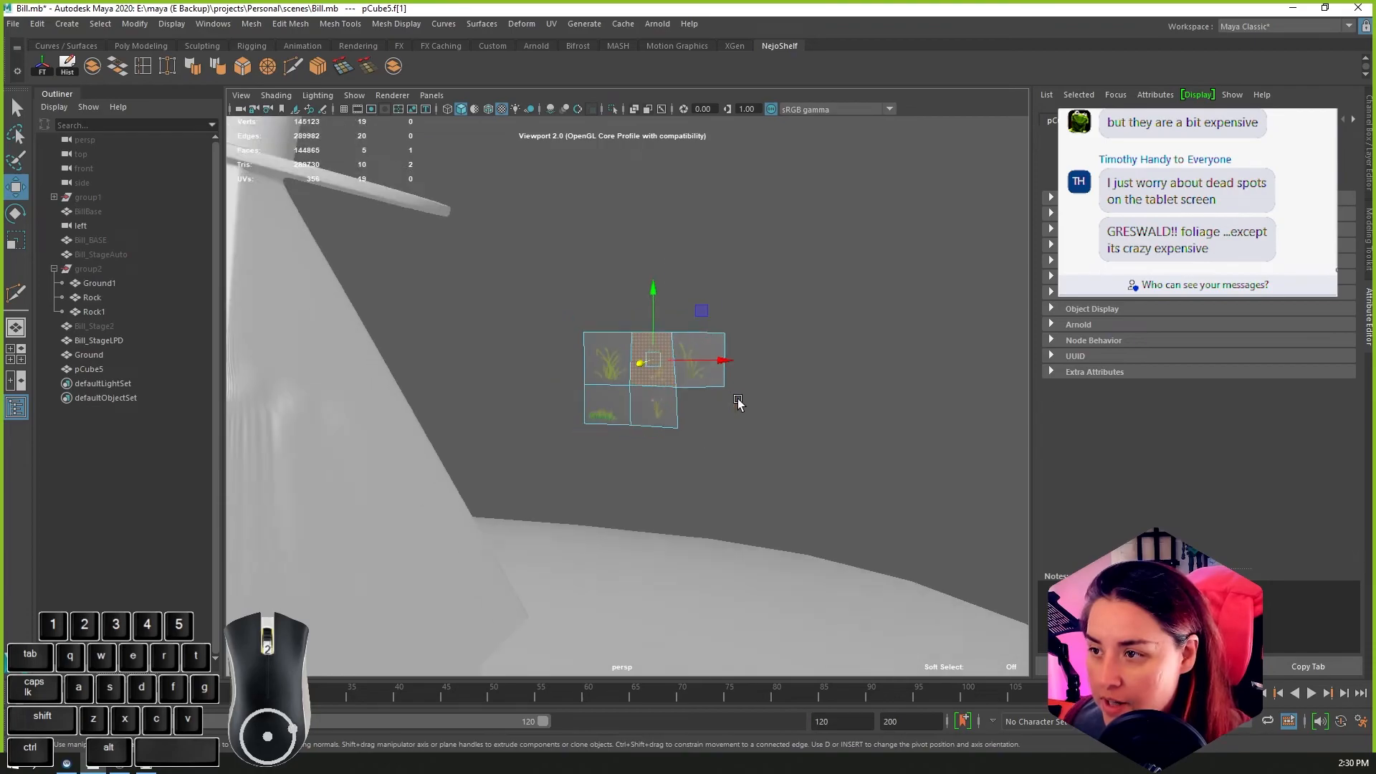
left_click_drag(575, 313, 729, 444)
key("r")
left_click_drag(644, 386, 724, 376)
scroll(772, 428, "up", 2)
scroll(772, 428, "up", 3)
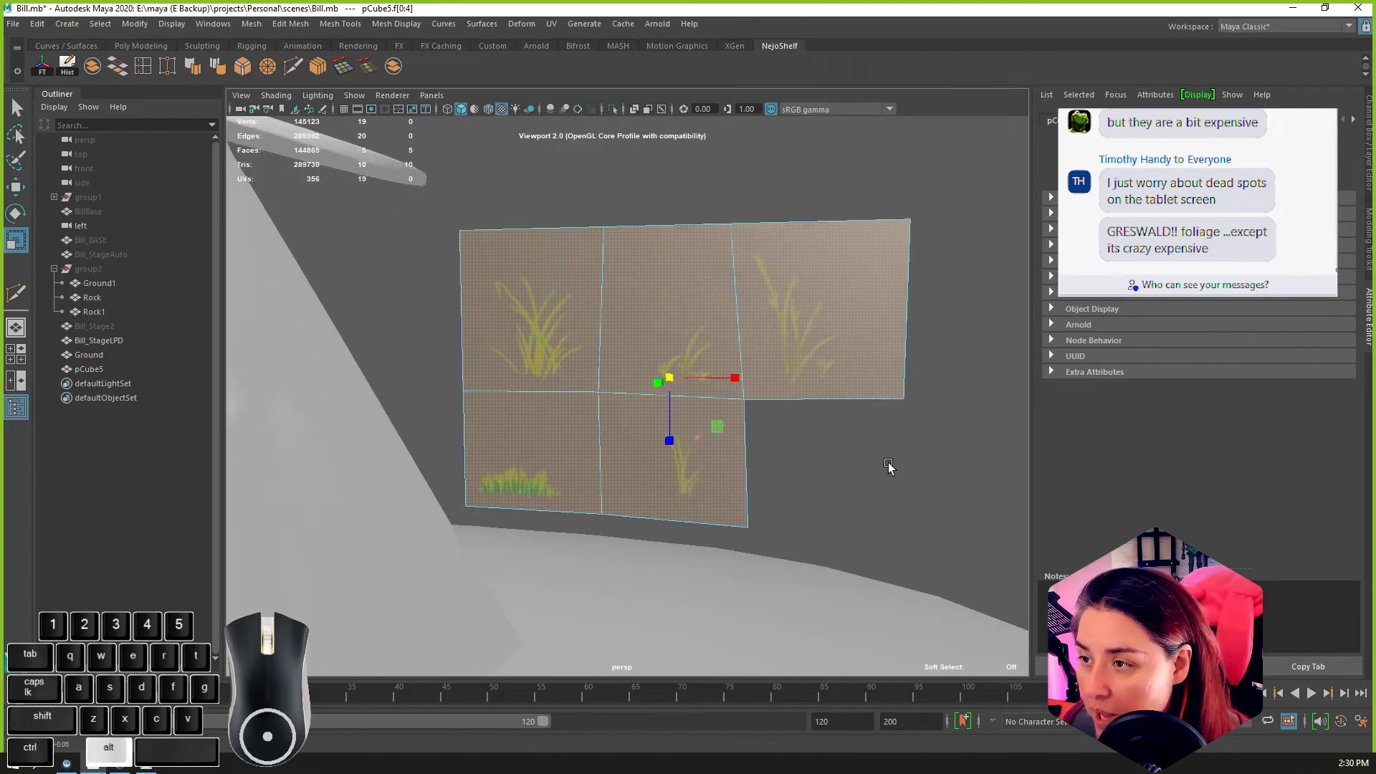
left_click(616, 334)
left_click(697, 361, "shift")
left_click(860, 322, "shift")
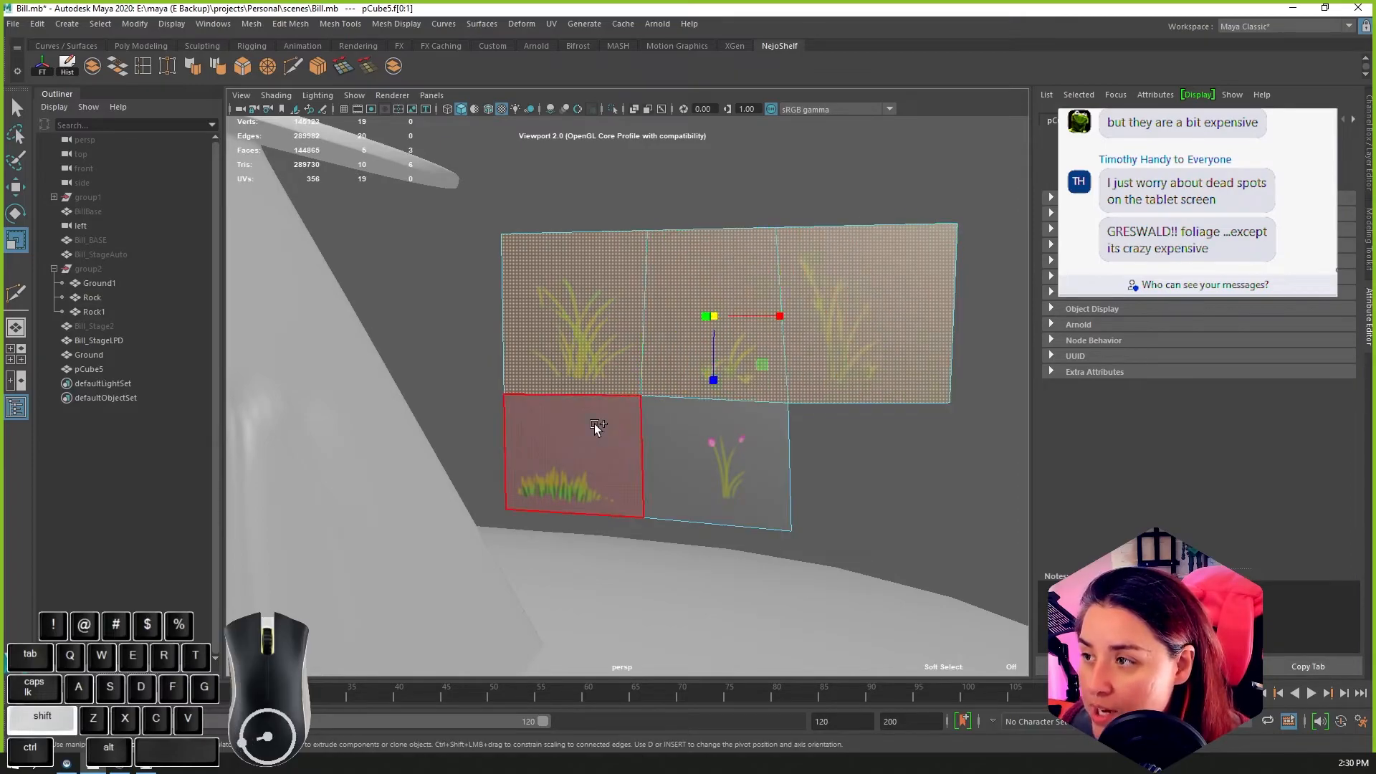
left_click(595, 423, "shift")
left_click(708, 478, "shift")
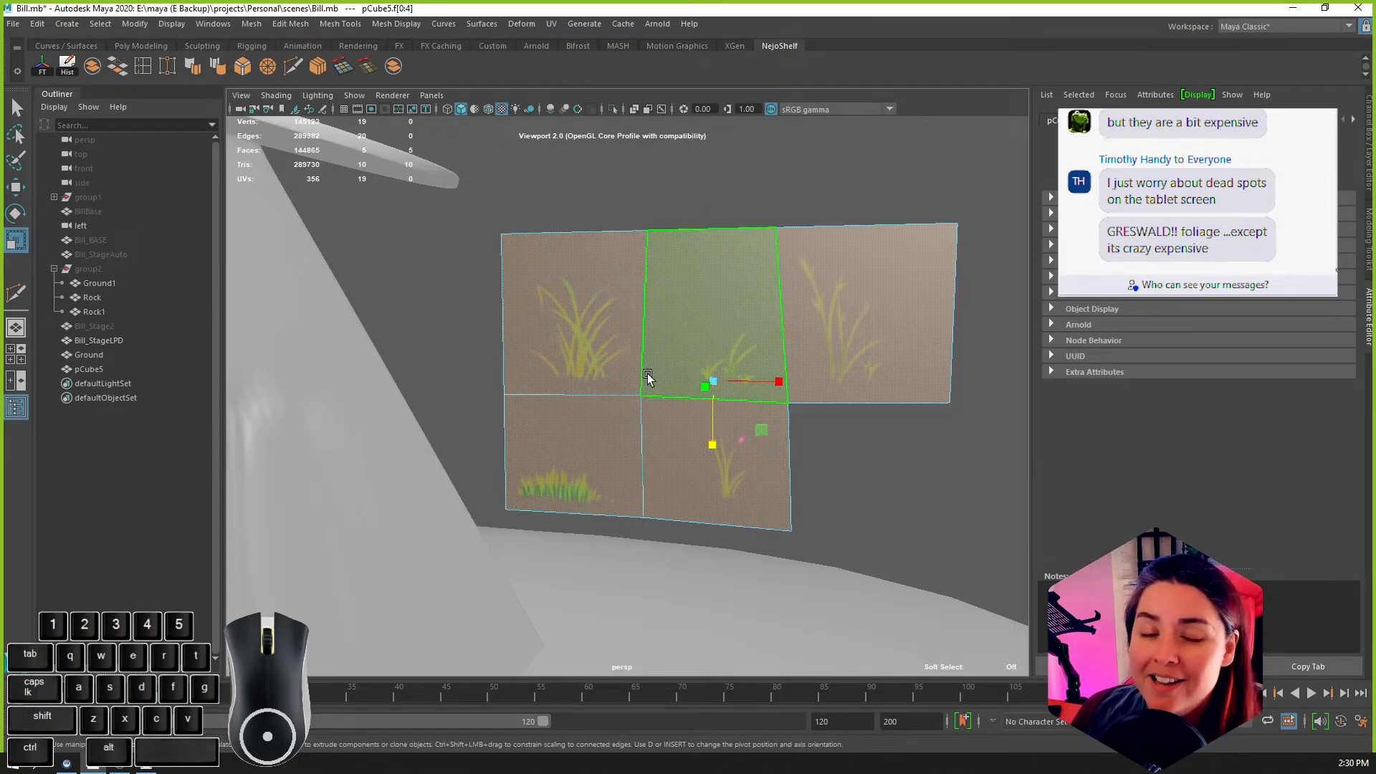
Step: Select the large grass clump's face and move its pivot down to the base of the plant
left_click(589, 335)
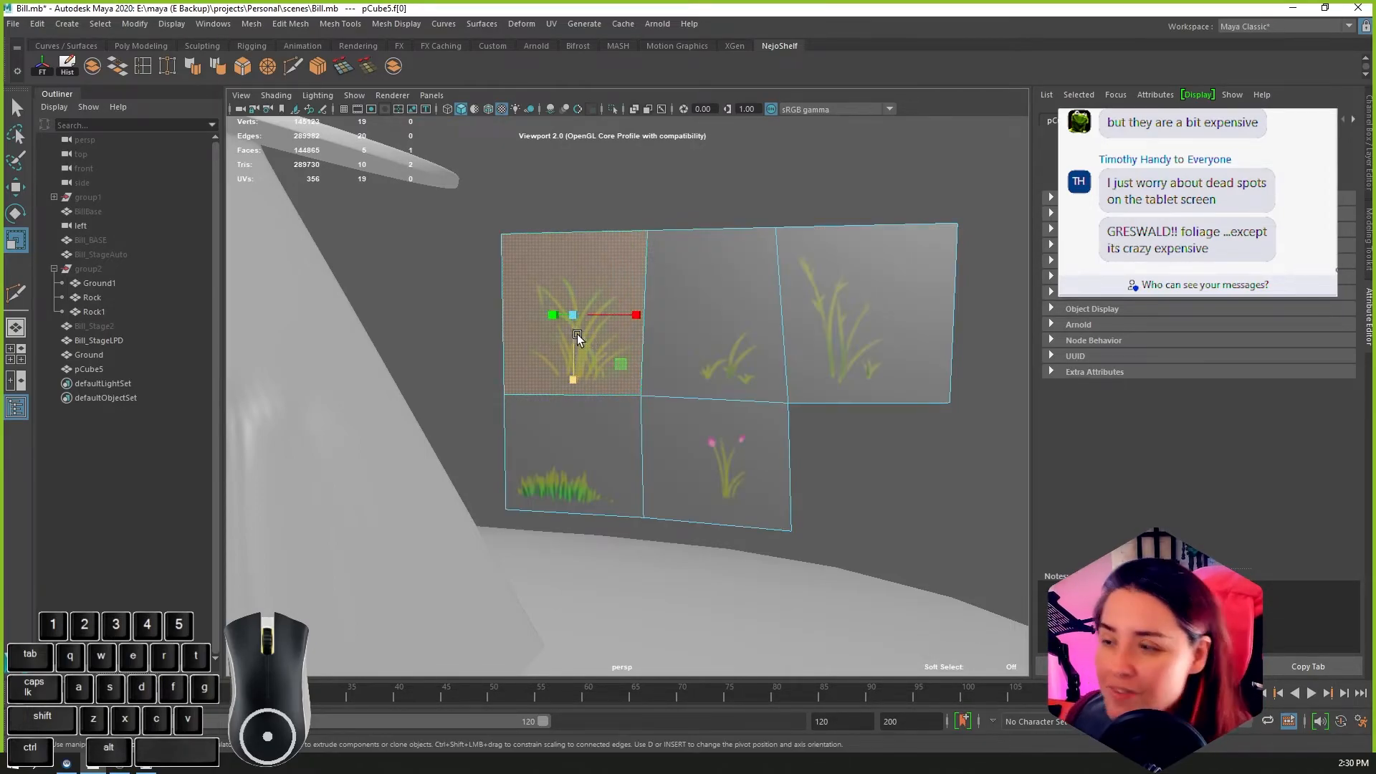
key("d")
left_click_drag(618, 403, 696, 406, "alt")
left_click_drag(565, 318, 577, 366)
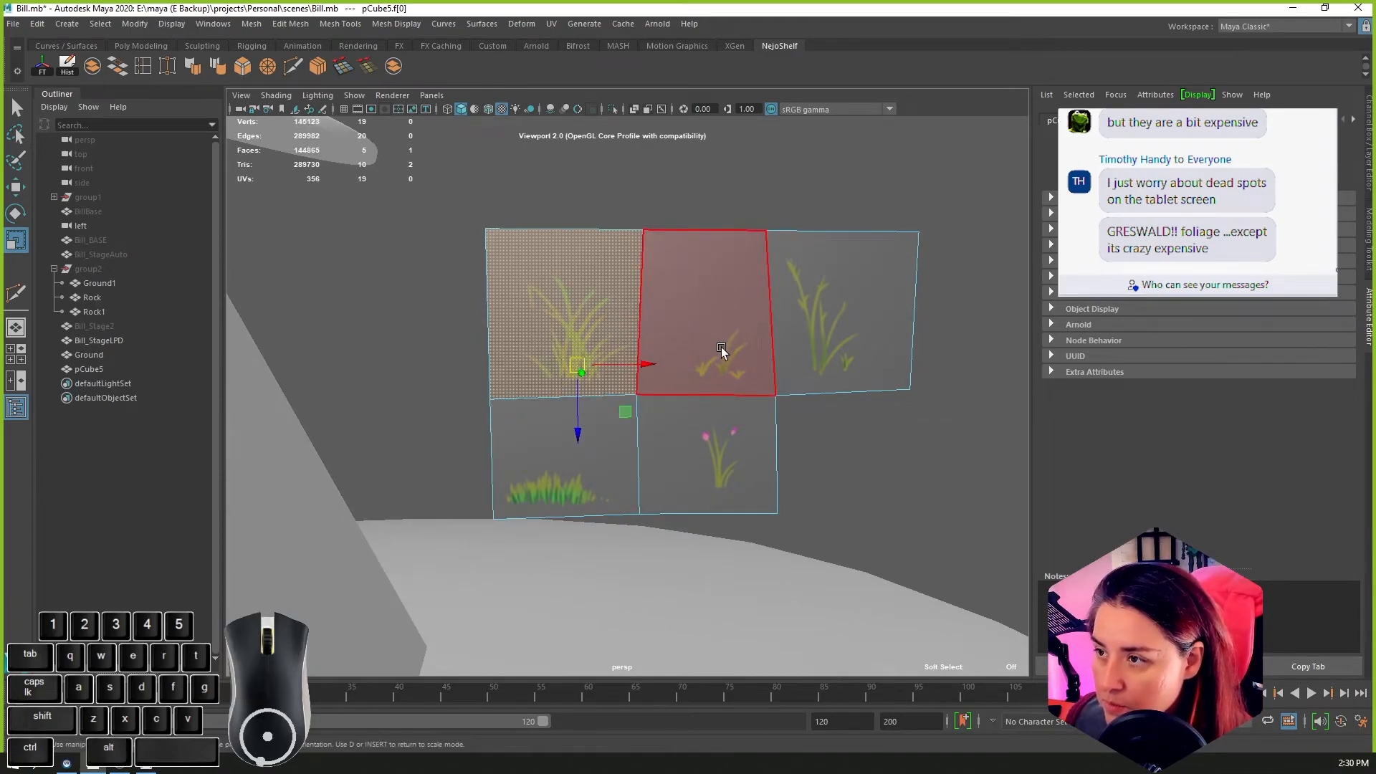
Step: Select the other foliage faces in turn to examine where the pivot sits for each
left_click(702, 310)
right_click(702, 309)
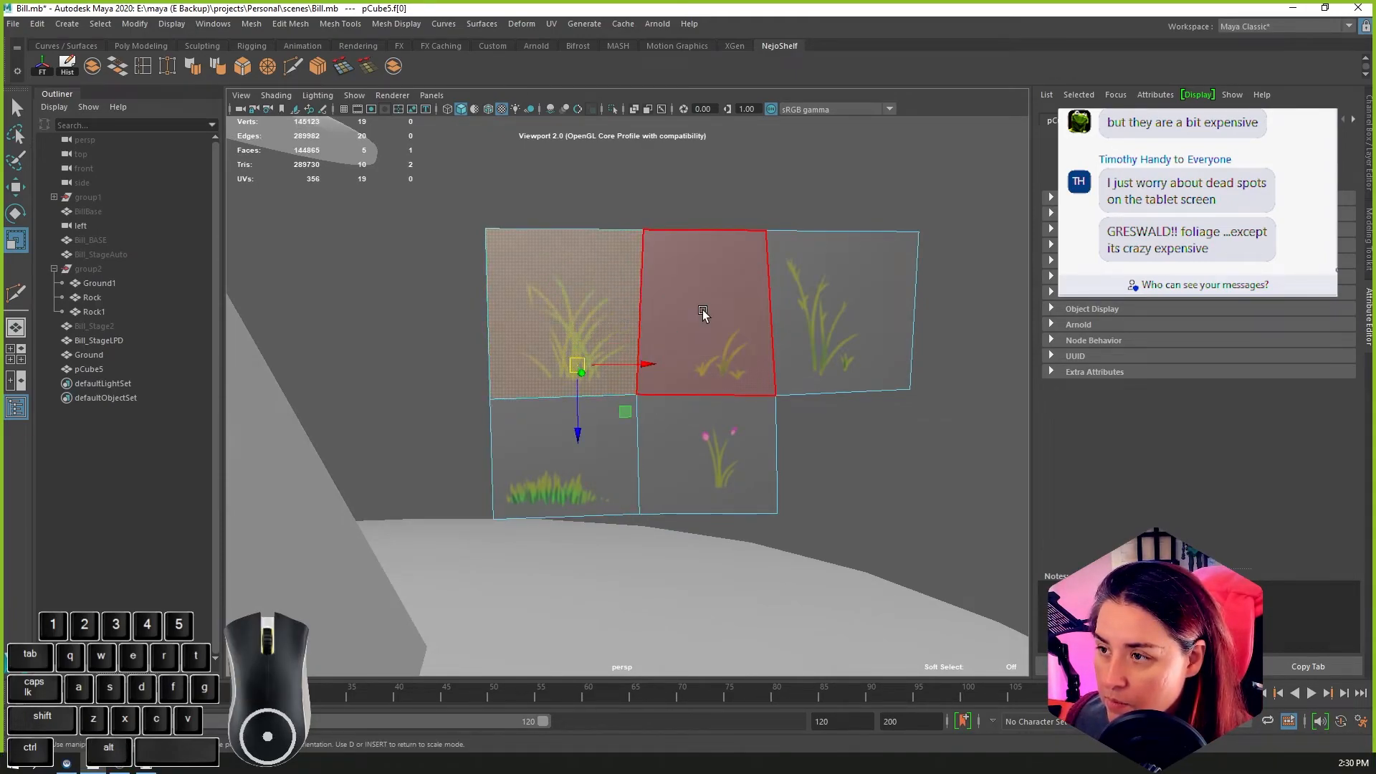
mouse_move(570, 324)
right_mouse_down()
mouse_move(640, 303)
mouse_move(574, 318)
mouse_move(597, 331)
mouse_move(577, 313)
mouse_move(639, 294)
mouse_move(591, 330)
right_mouse_up()
left_click(672, 321)
left_click(684, 320)
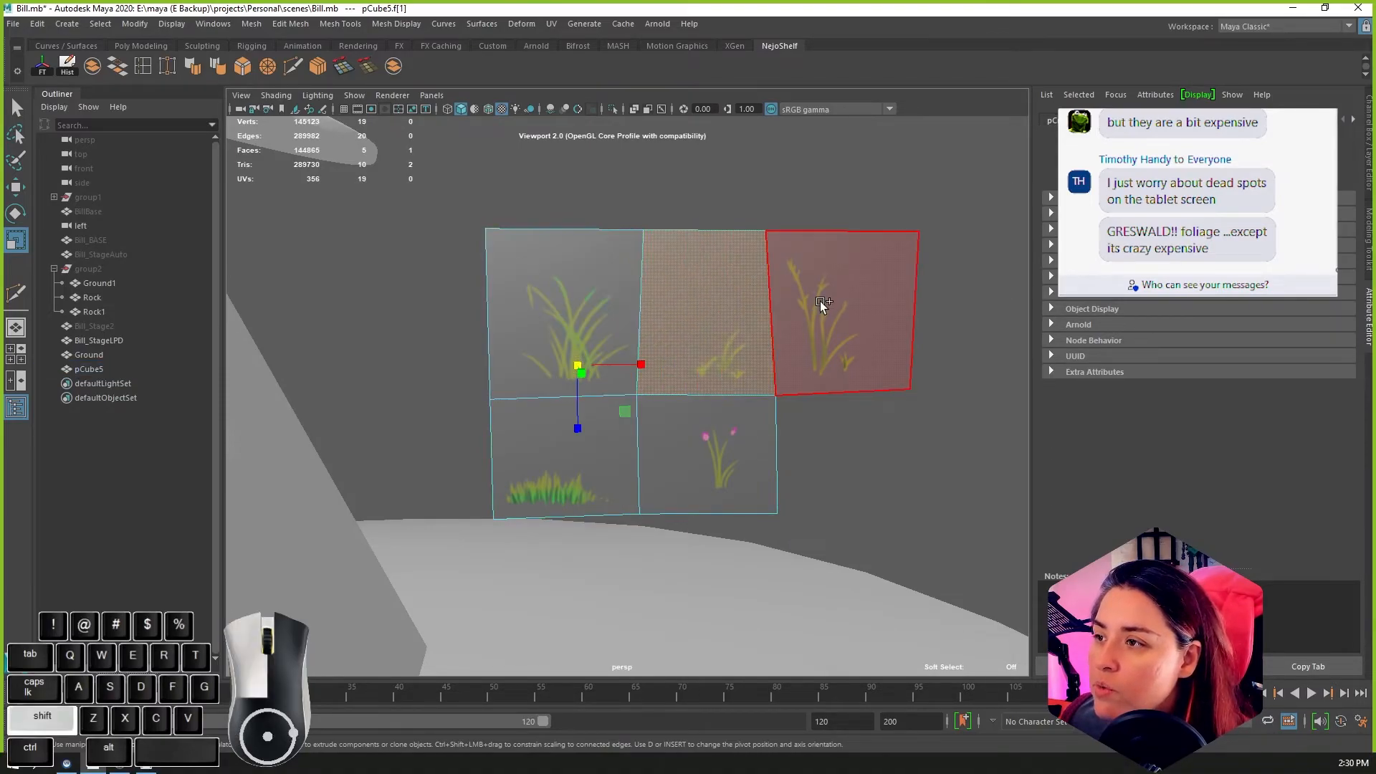
left_click(819, 302, "shift")
left_click(694, 430, "shift")
left_click(592, 451, "shift")
left_click(721, 306)
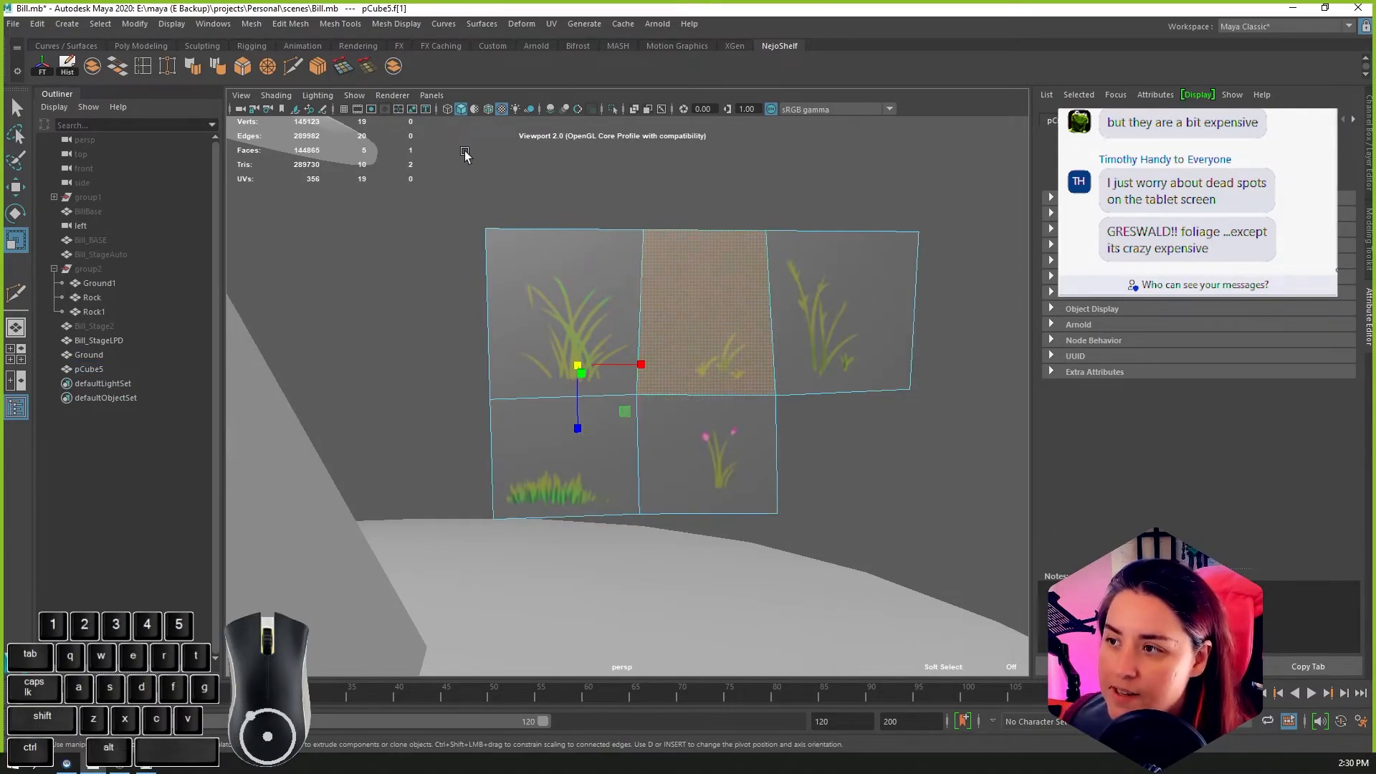
Step: Separate the detached foliage faces into individual mesh objects
left_click(578, 289)
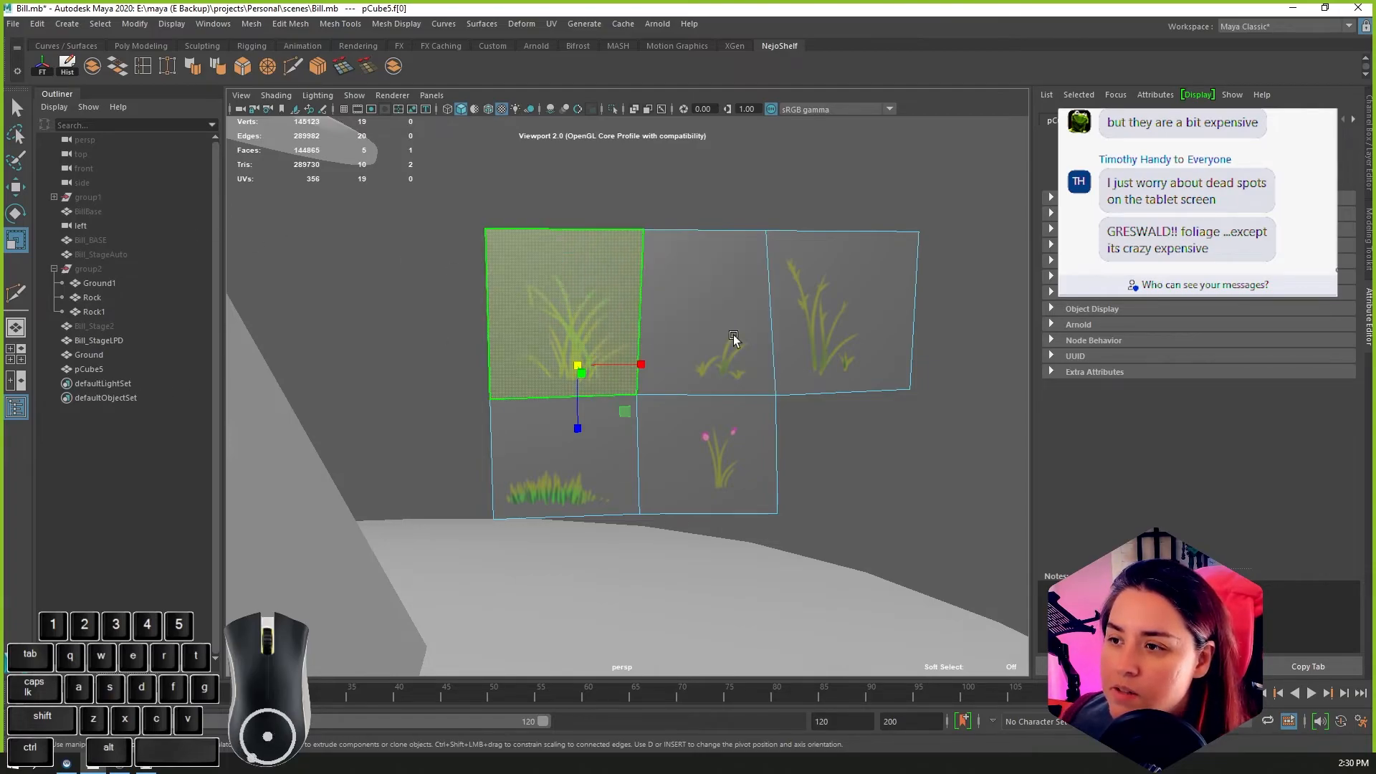
key("a")
left_click(754, 307)
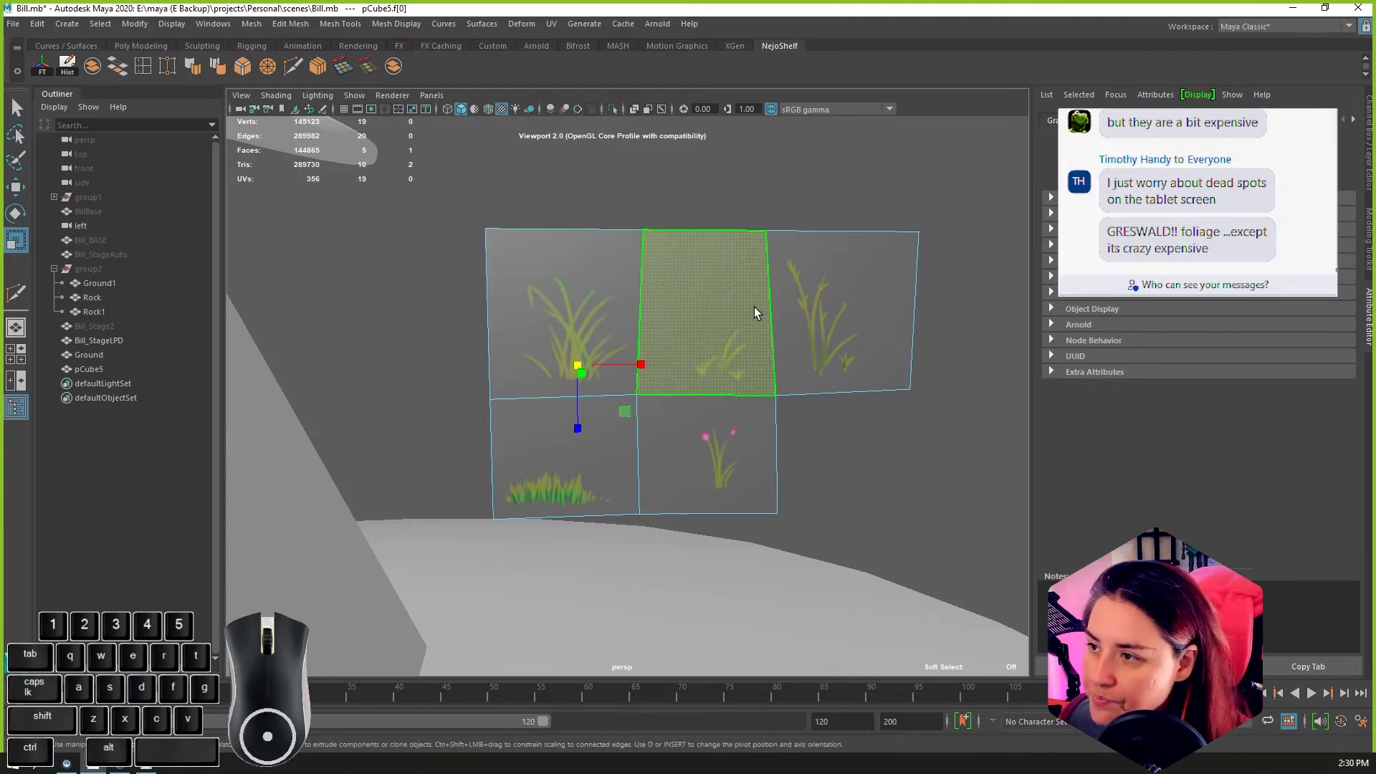
left_click(166, 26)
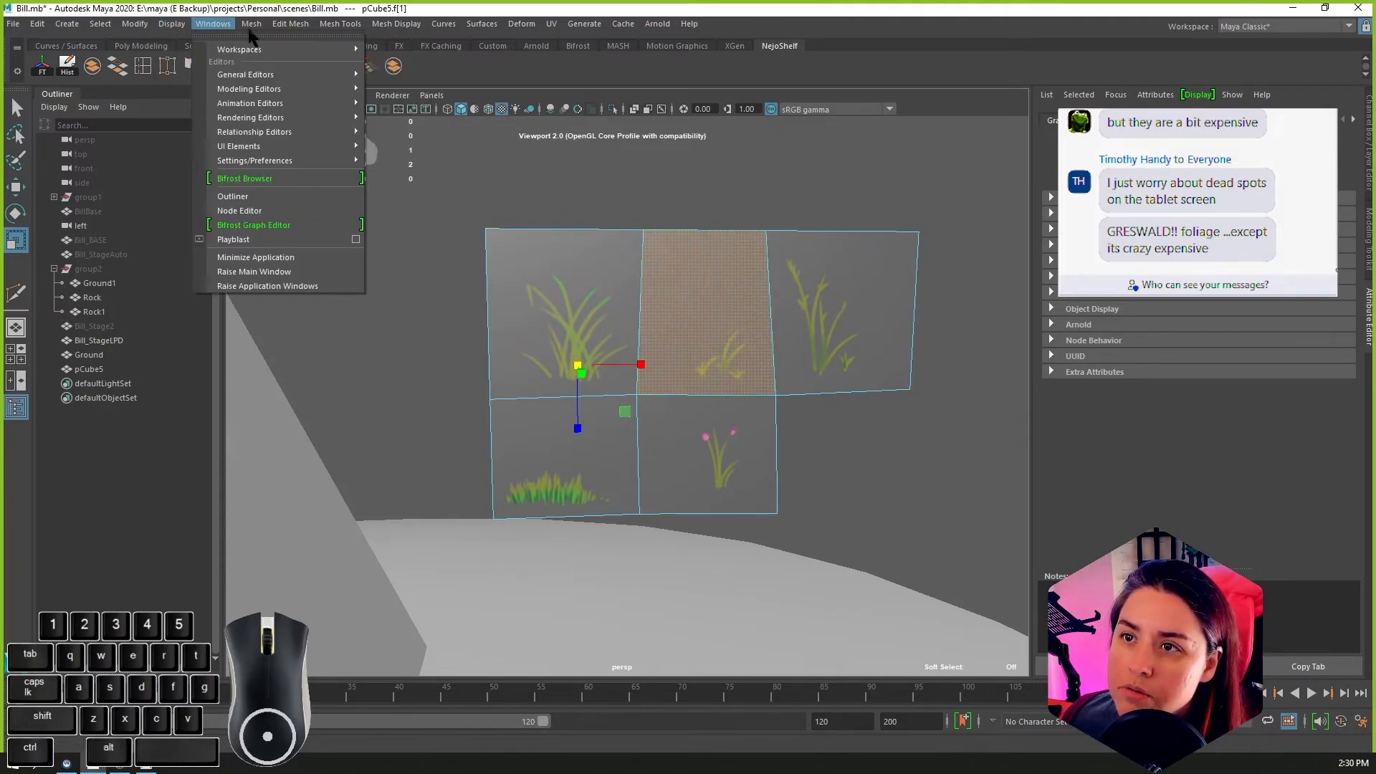
left_click(272, 89)
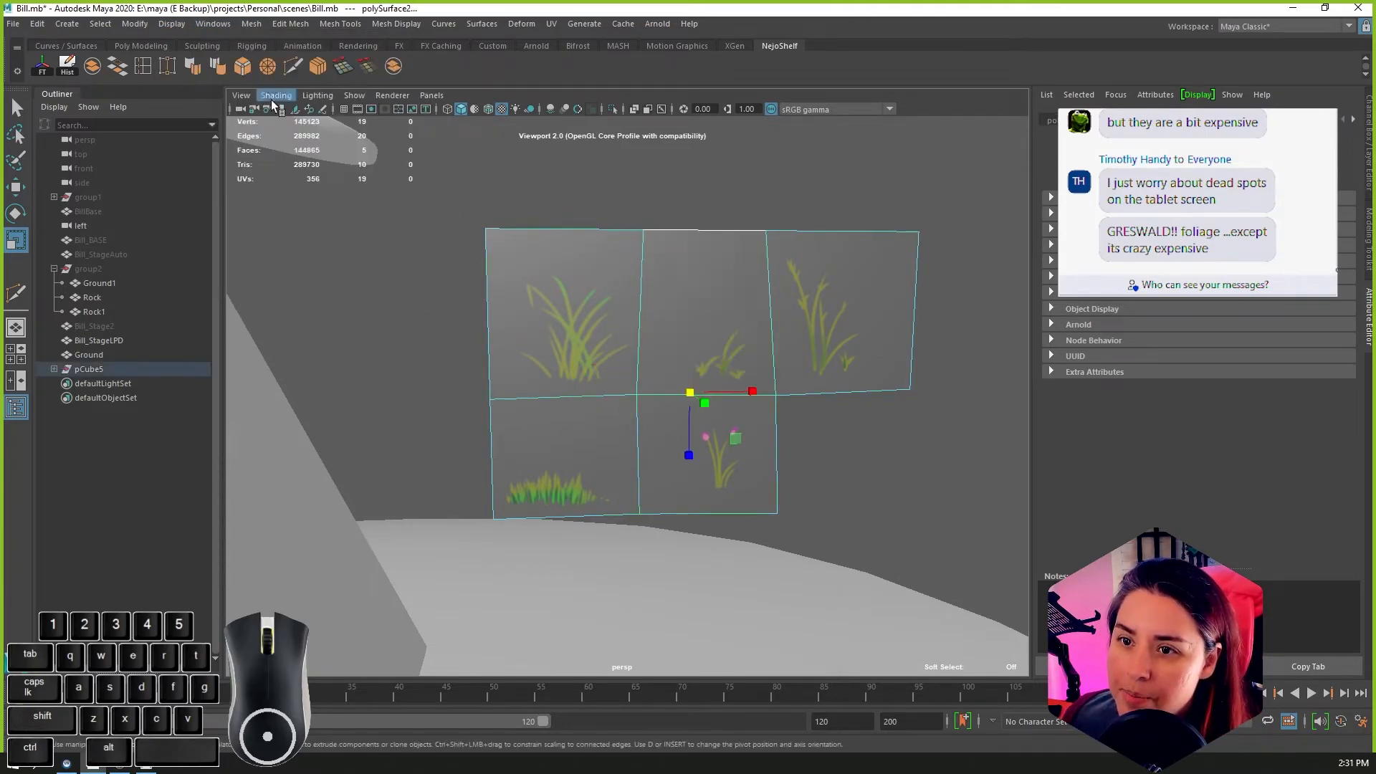
Step: Select the tall stalk plant's face and separate its mesh into individual objects
right_click_drag(846, 333, 848, 358)
left_click(848, 358)
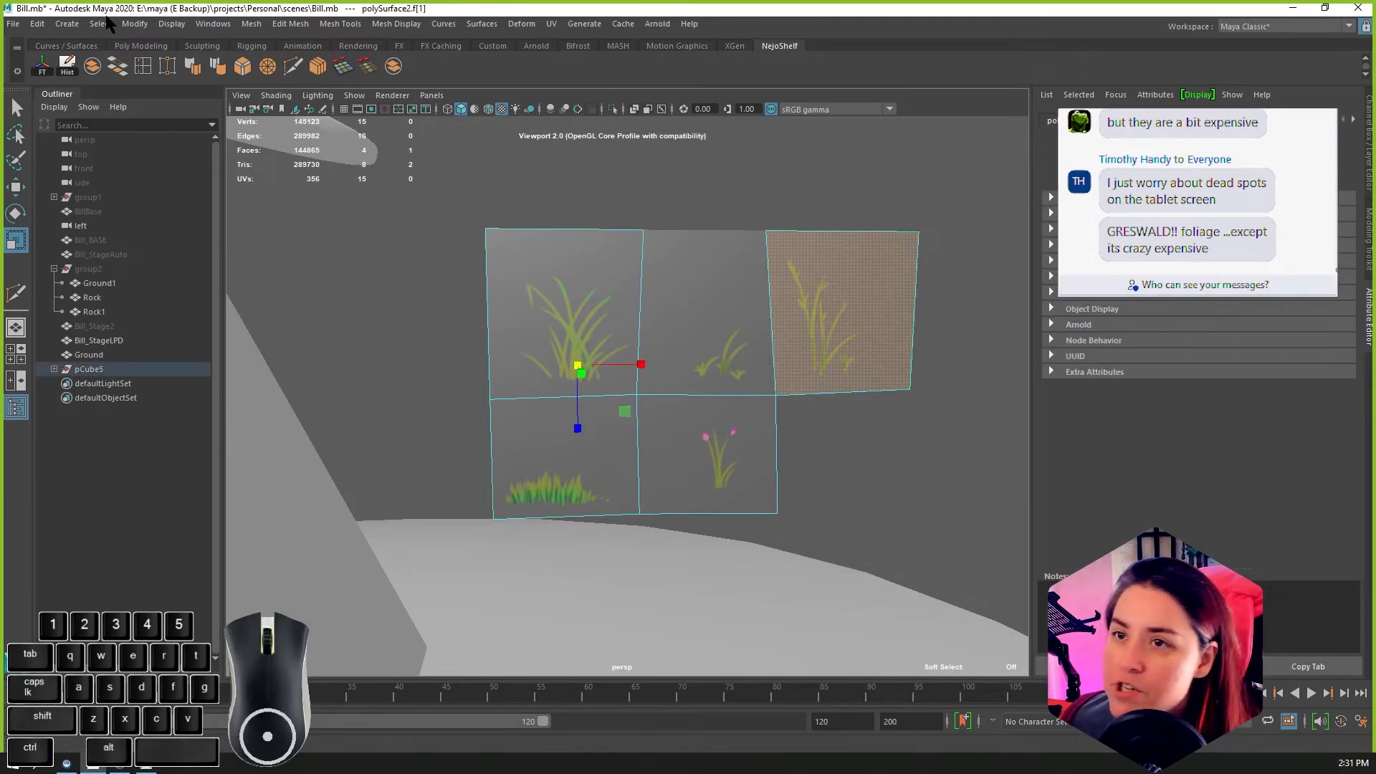
left_click(253, 26)
left_click(272, 87)
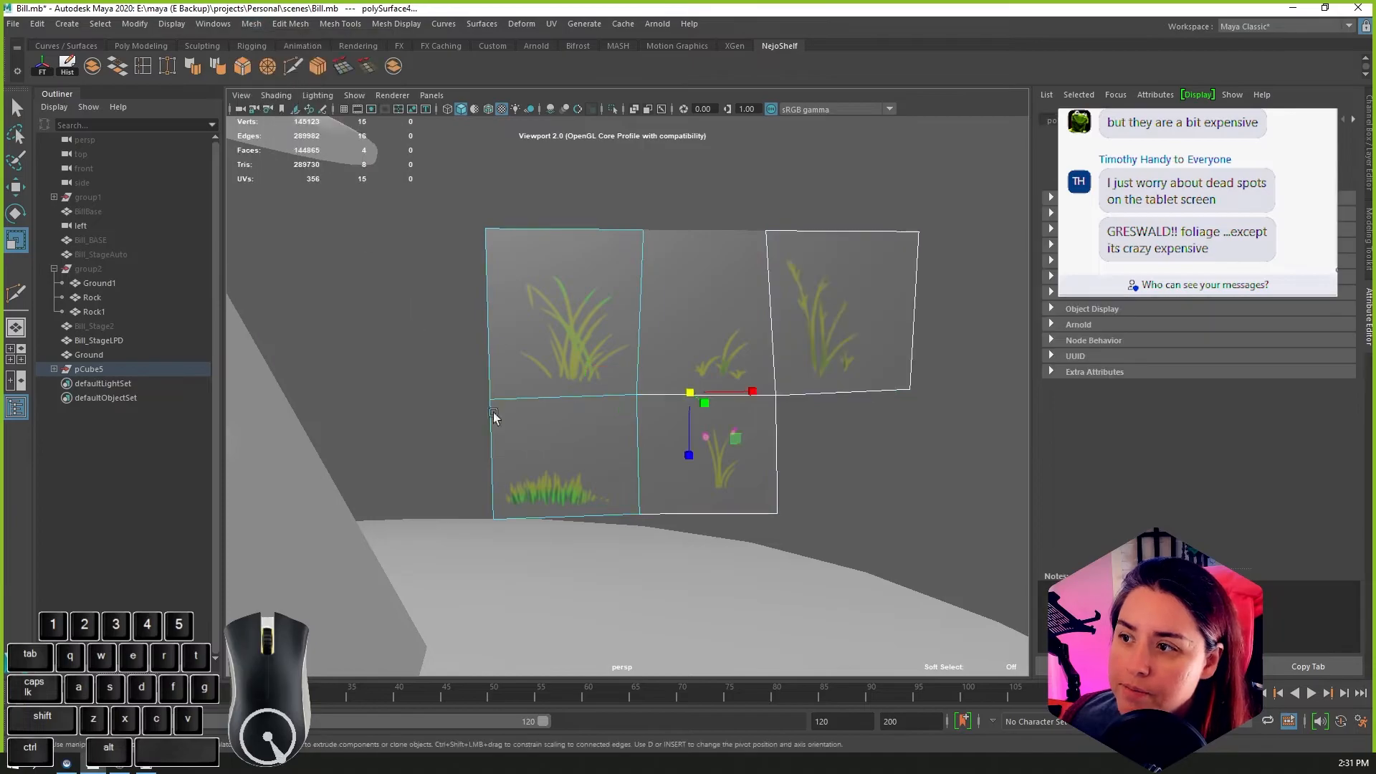
Step: Select the short grass tuft's face and separate it from the large grass clump's mesh
right_click_drag(548, 462, 558, 429)
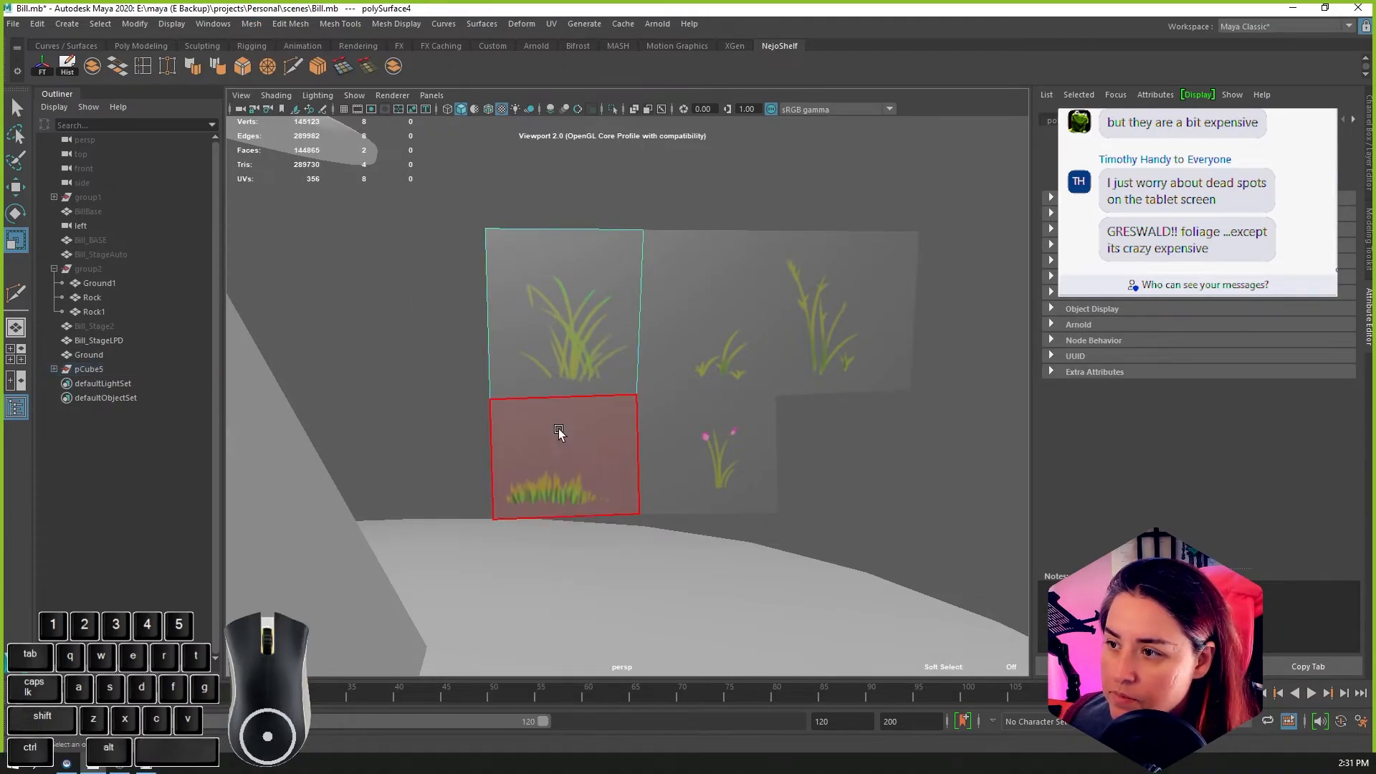
left_click(558, 429)
left_click(251, 23)
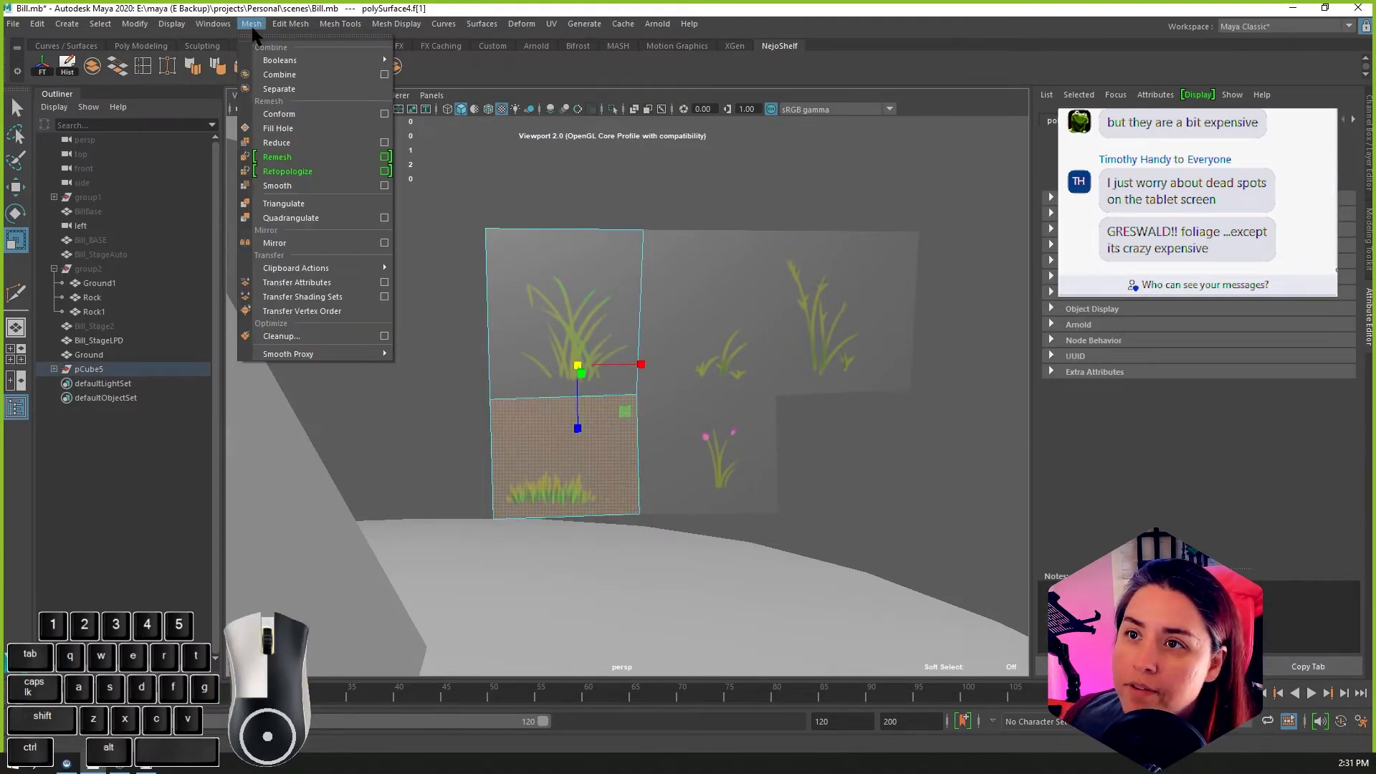
left_click(280, 89)
Step: Try moving the pink flower's face to test whether it is detached, and undo the move
right_click_drag(701, 418, 753, 398)
left_click(754, 454)
key("w")
left_click_drag(627, 313, 644, 332)
key("ctrl+z")
scroll(854, 419, "up", 1)
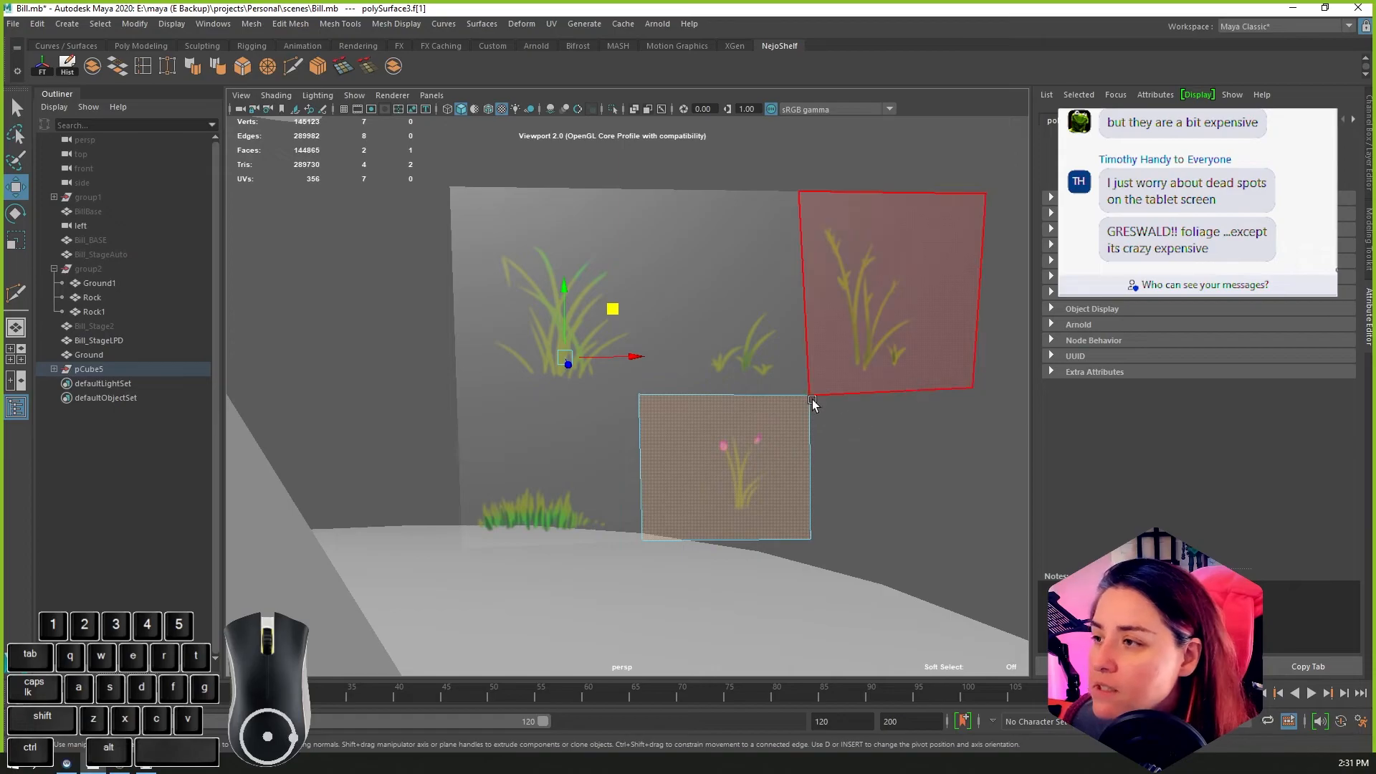
Step: Try to separate the pink flower's face from the adjoining tall stalk face, and look through the mesh tools
left_click(290, 24)
mouse_move(247, 25)
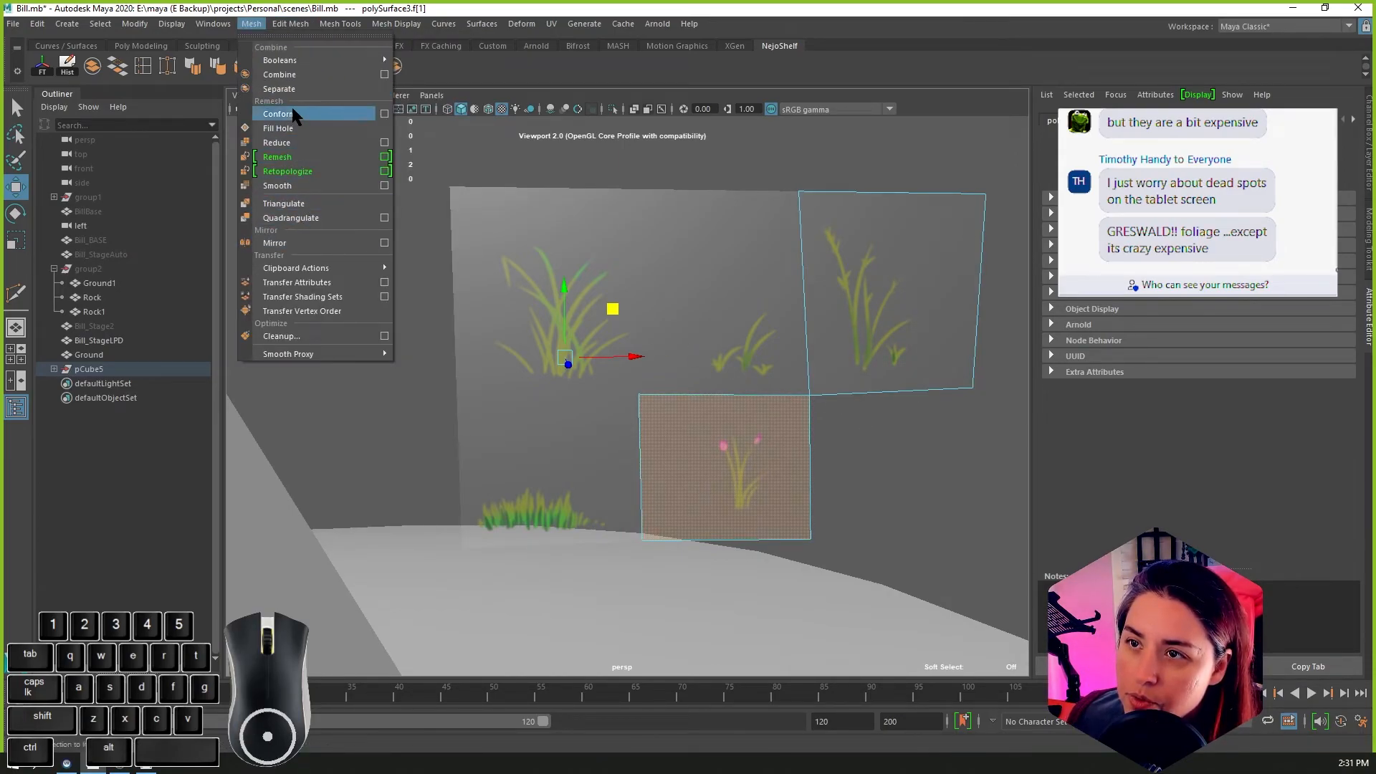
left_click(287, 78)
right_click_drag(785, 437, 786, 399)
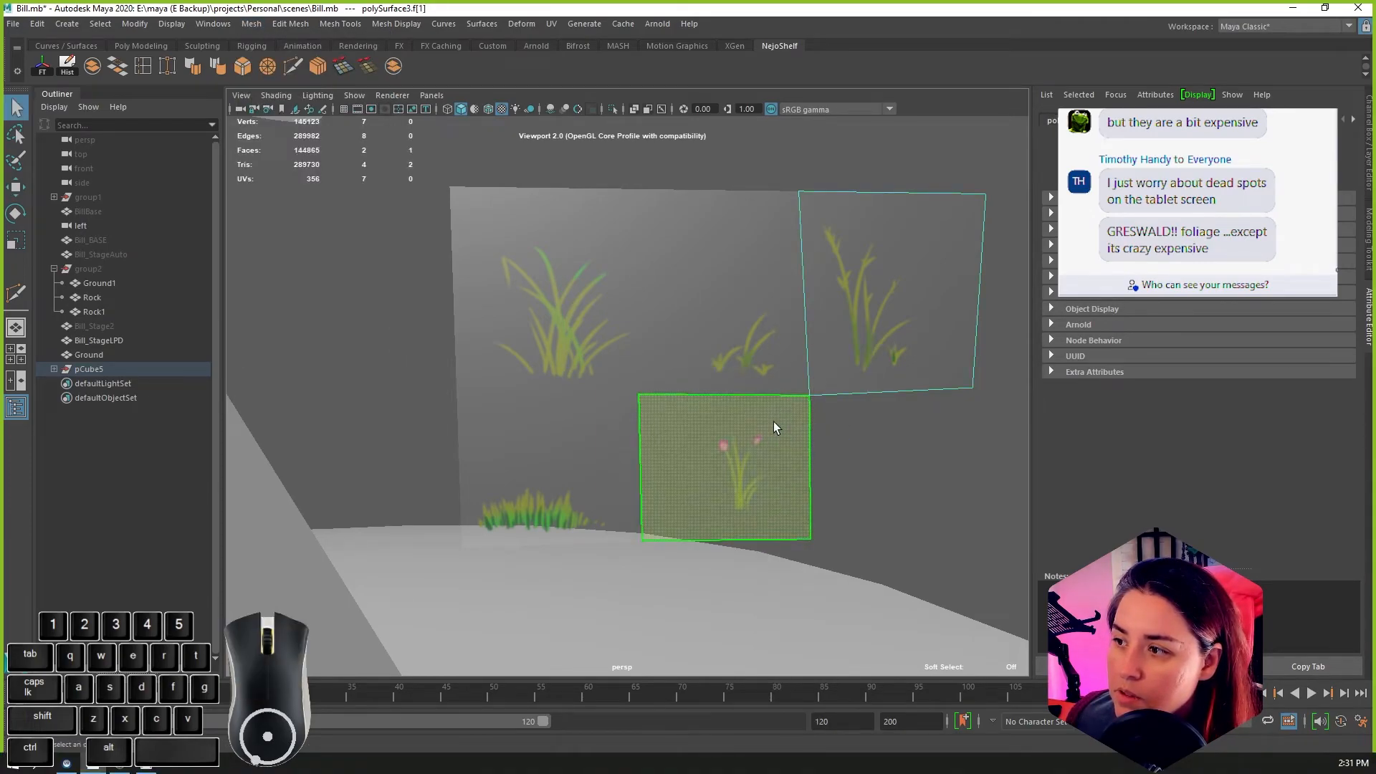
left_click(300, 28)
mouse_move(335, 22)
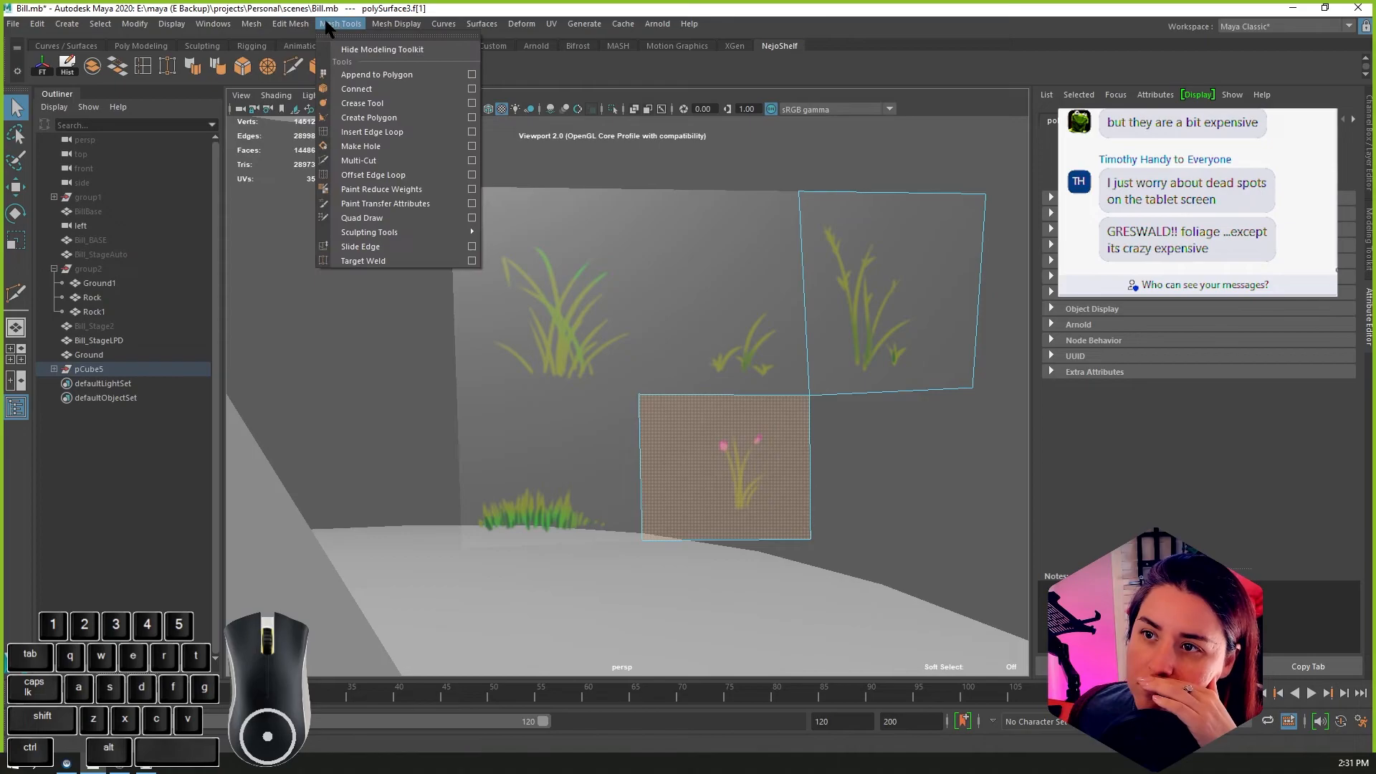
left_click(339, 177)
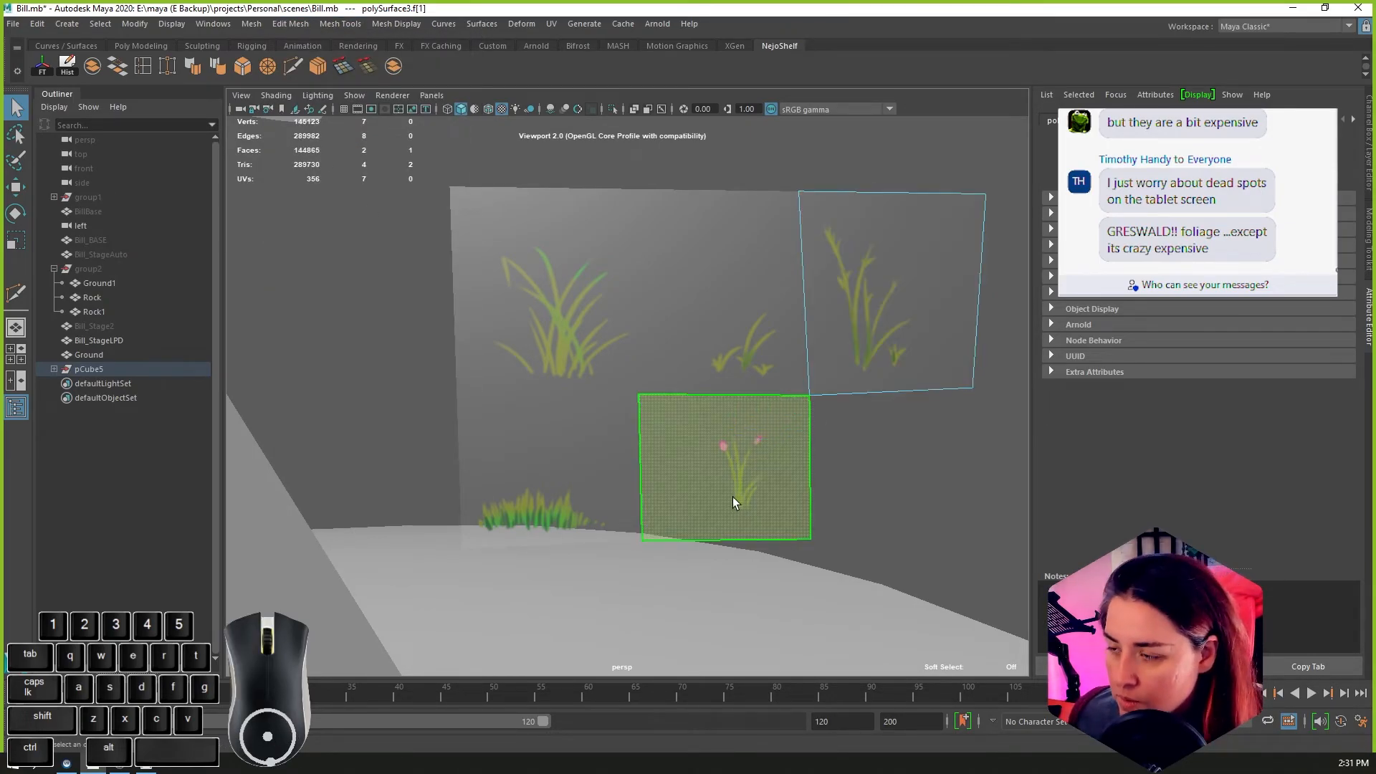
Step: Test the joined corner by shifting the flower face sideways with the Move tool, and undo the shifts
left_click_drag(733, 497, 768, 503, "alt")
key("w")
left_click_drag(589, 421, 846, 410)
key("ctrl+z")
key("ctrl+z")
middle_click_drag(859, 402, 712, 395, "alt")
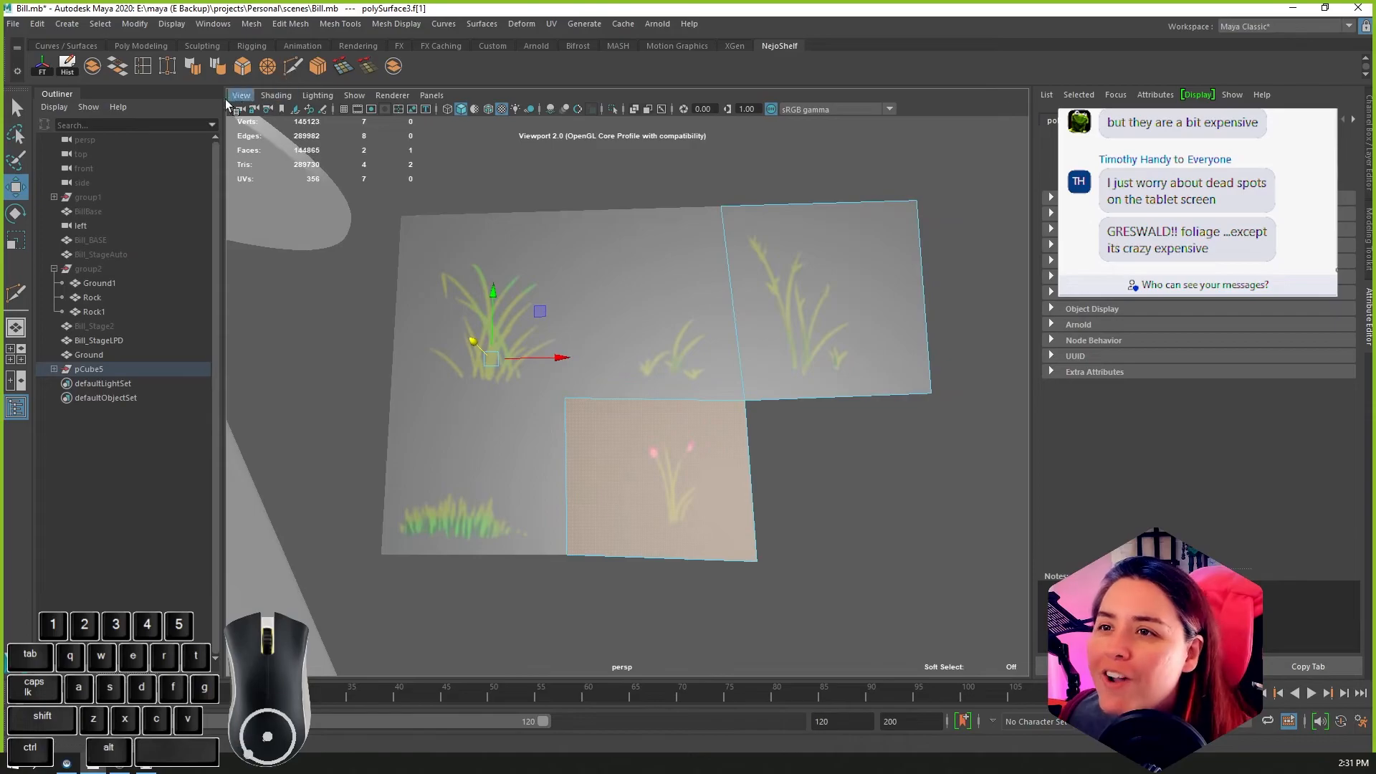
Step: Try to insert an edge loop through the flower face, starting from its upper edge near the shared corner
left_click(143, 66)
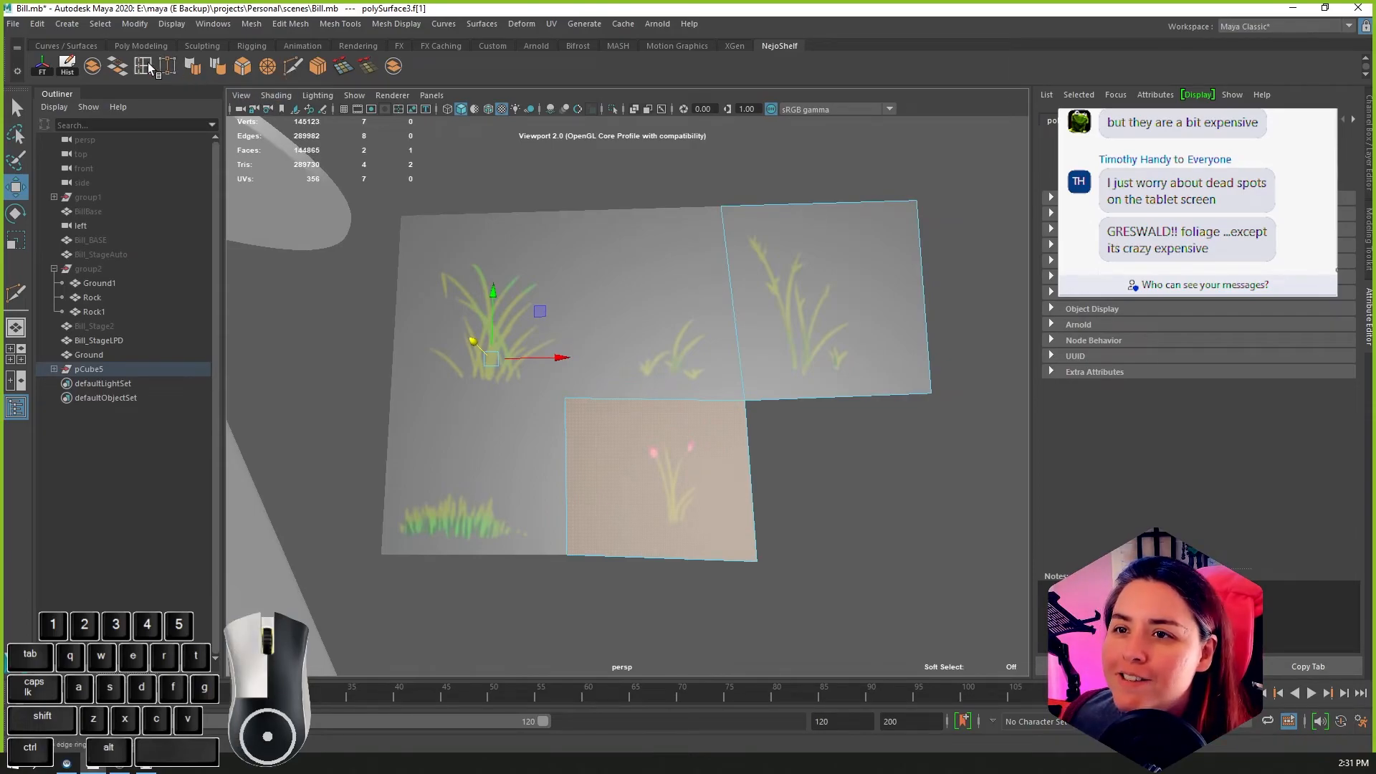
left_click(724, 399)
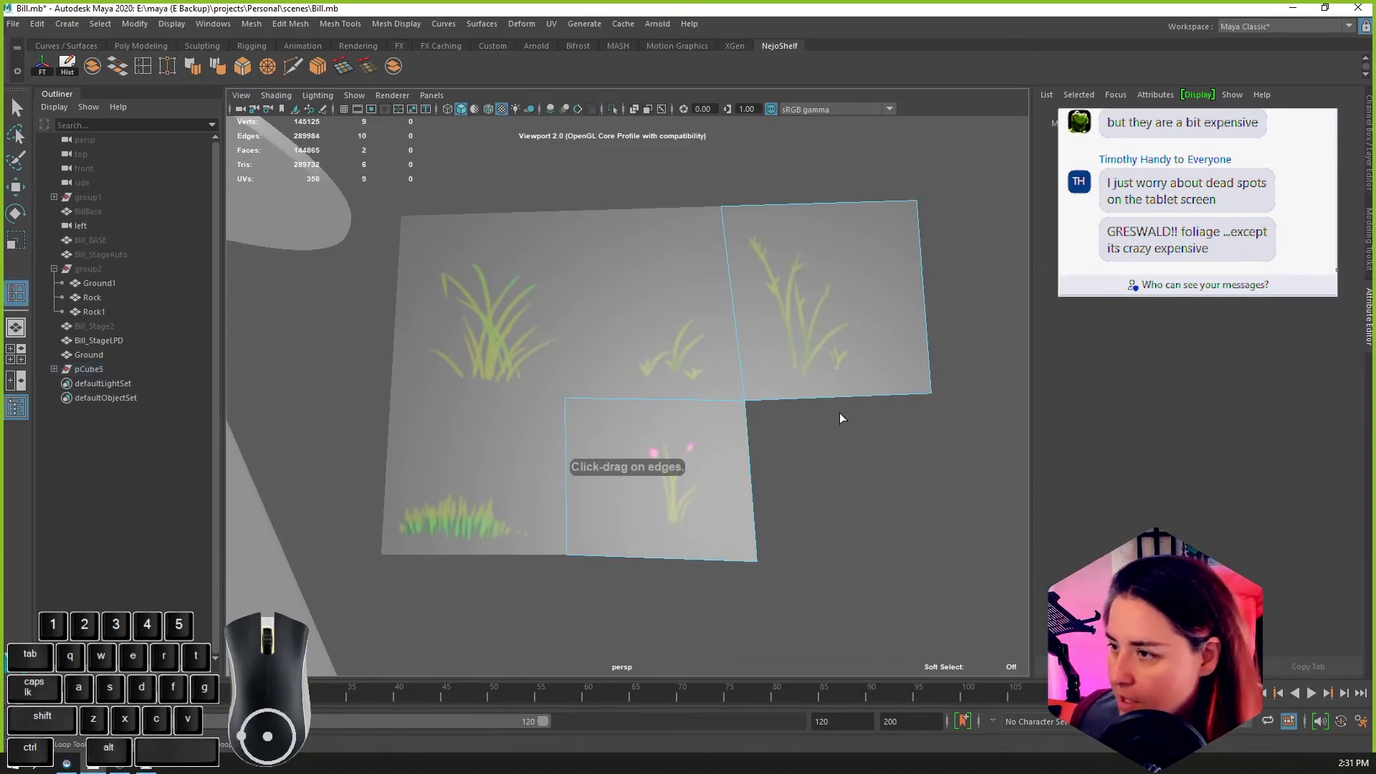
left_click(728, 402)
left_click(729, 400)
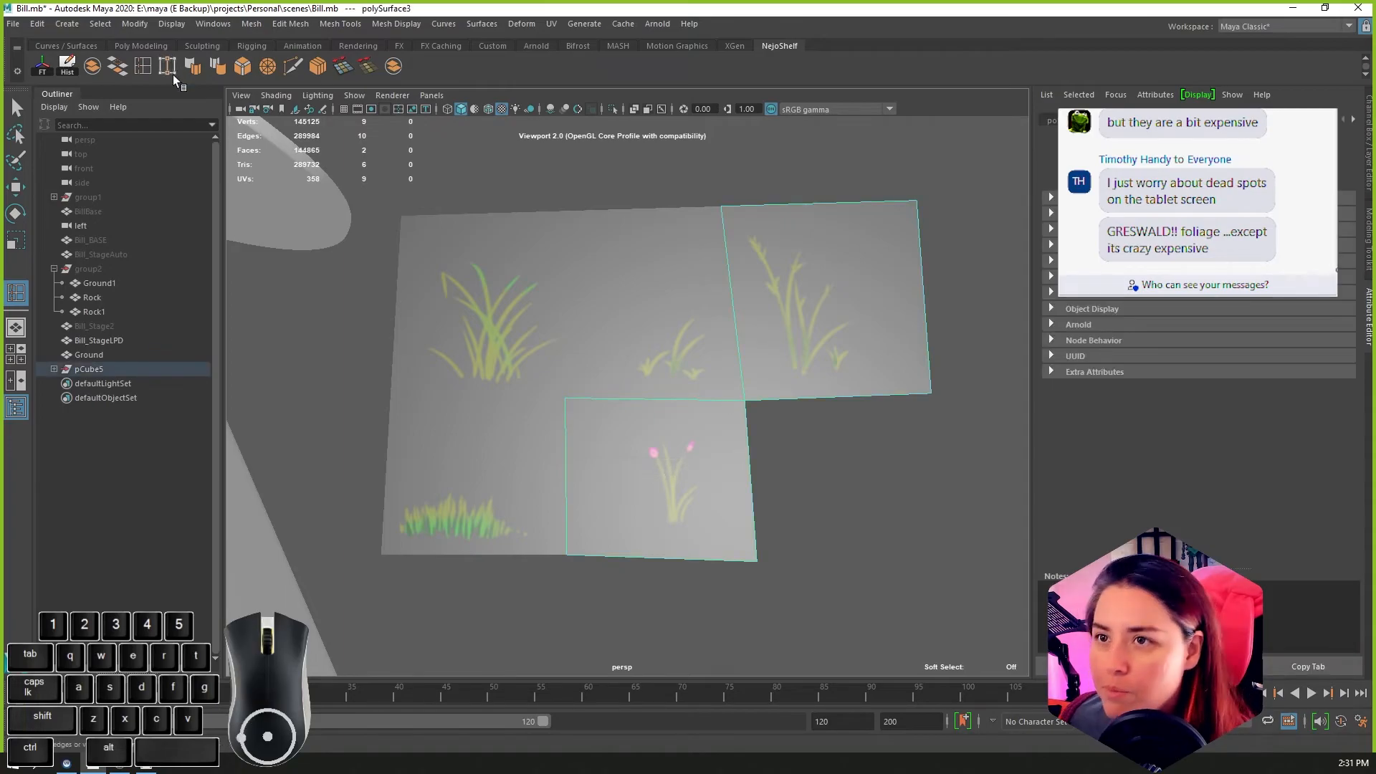
key("g")
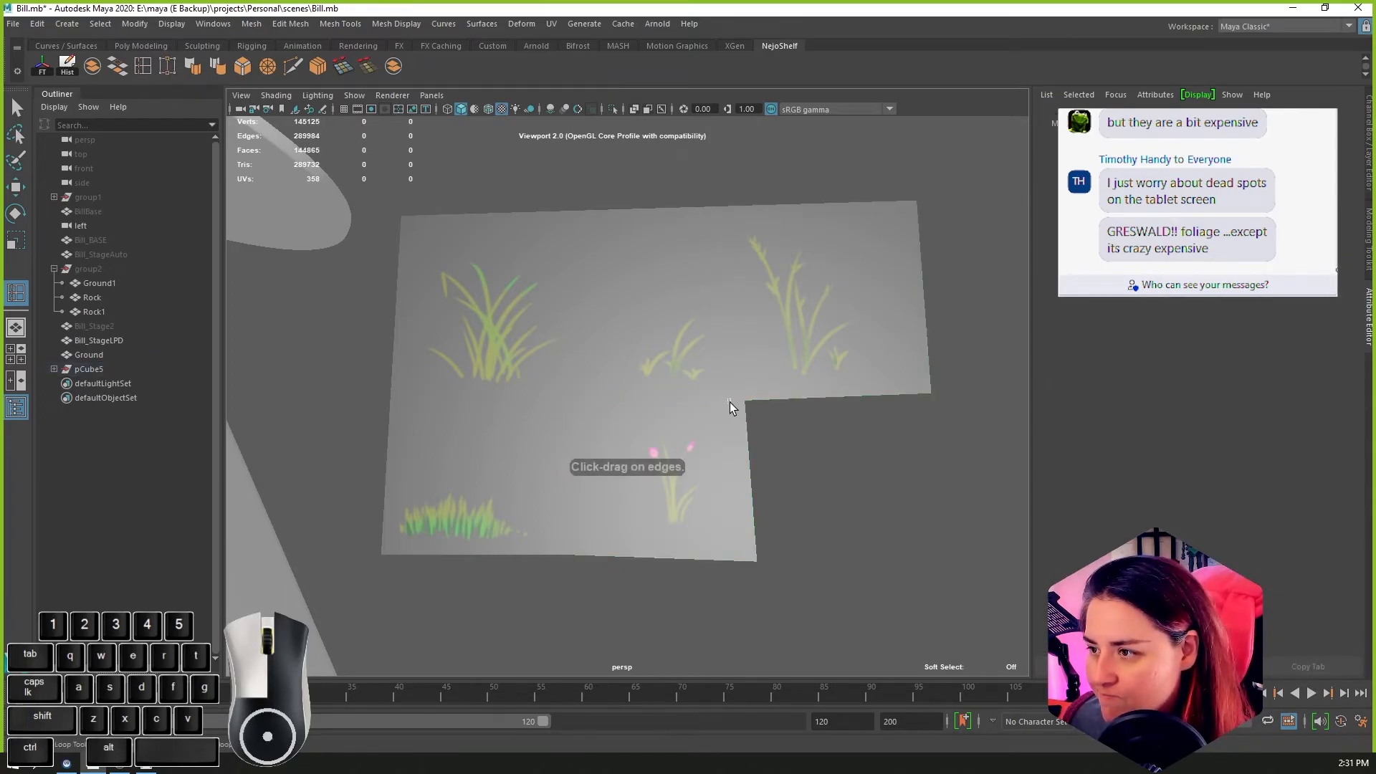
left_click(729, 402)
key("ctrl+z")
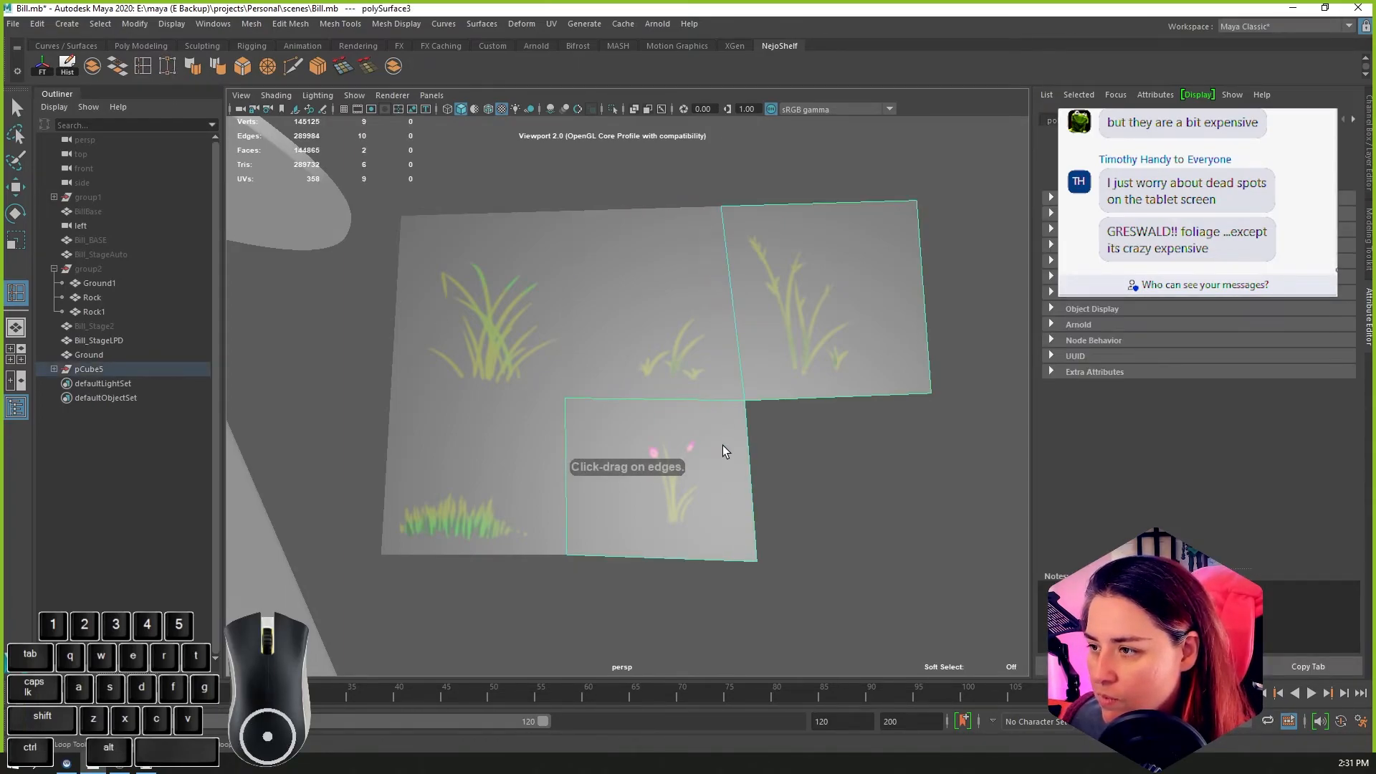
Step: Try the edge loop again from the flower face's lower edge, undo it and return to object selection
left_click(148, 63)
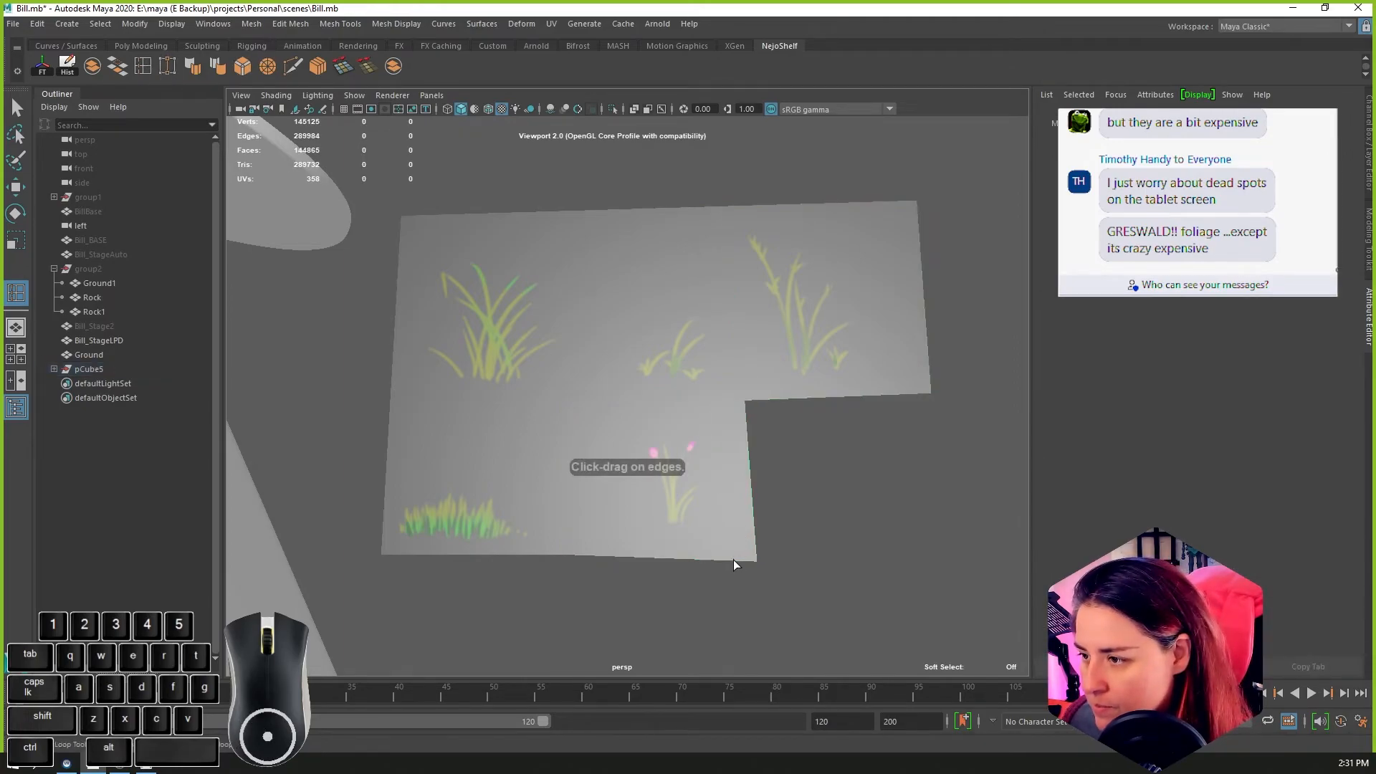
left_click(734, 561)
left_click(739, 562)
left_click_drag(739, 562, 747, 549, "alt")
key("ctrl+z")
right_click(737, 423)
left_click(739, 432)
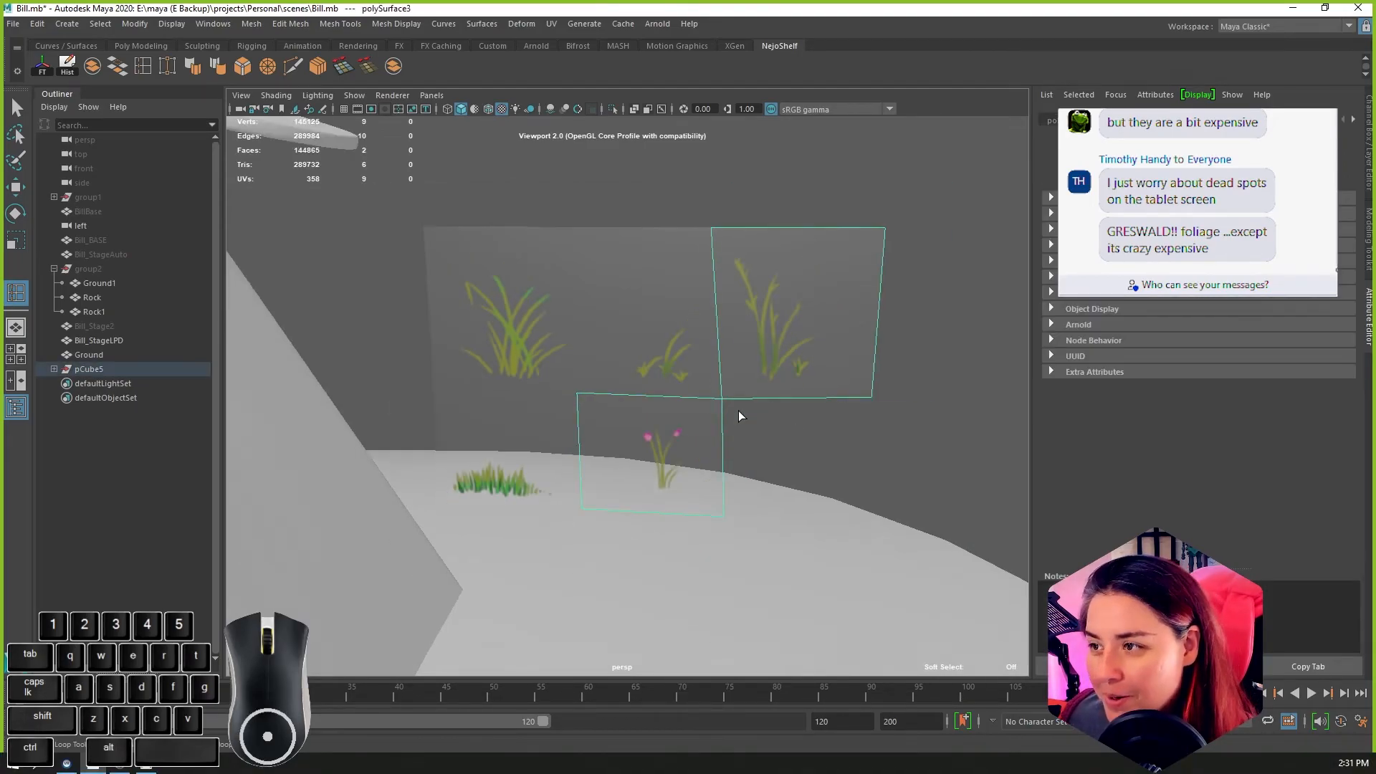
Step: Move the joined flower and tall stalk mesh sideways along X, away from the other foliage cards
key("w")
left_click_drag(704, 387, 918, 416)
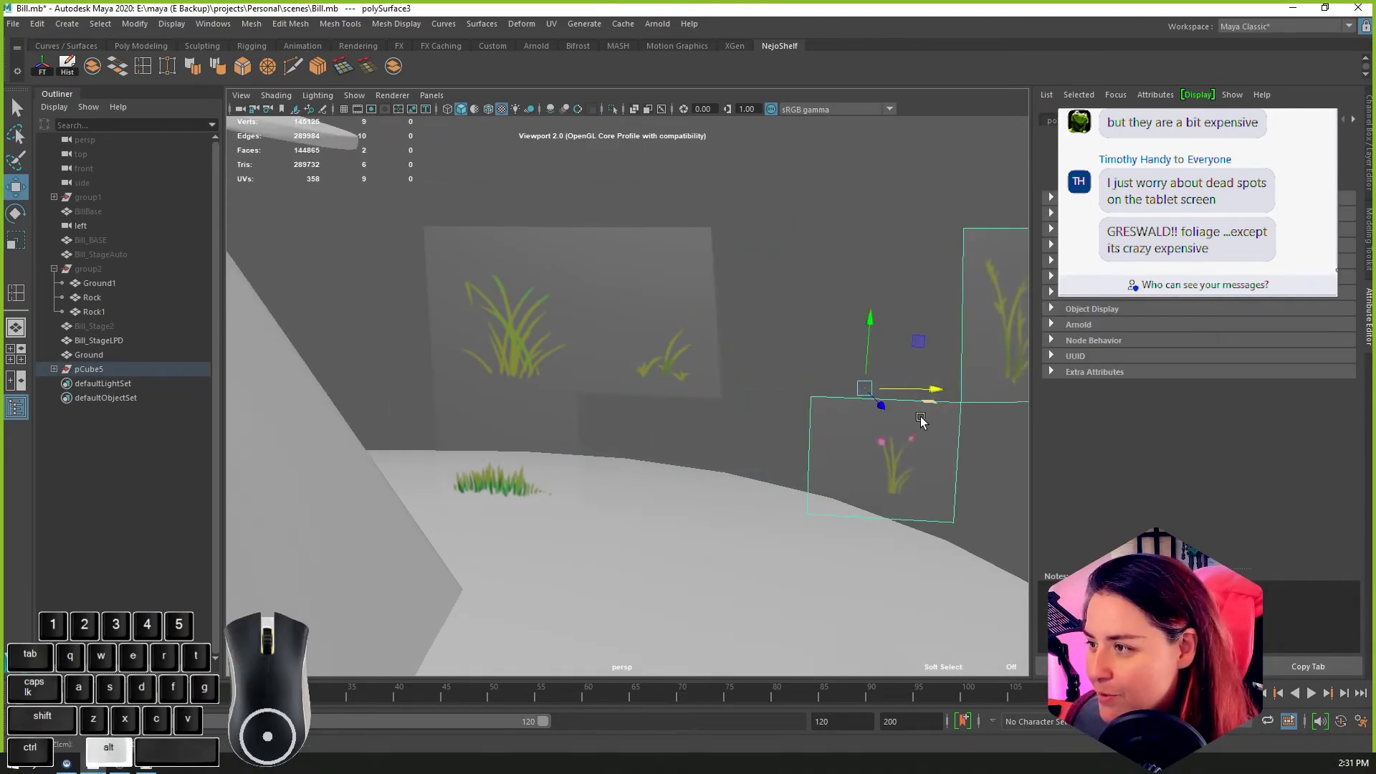
middle_click_drag(918, 416, 772, 346, "alt")
Step: Select the two stray vertices on the flower face's upper and lower edges and delete them
right_click_drag(812, 364, 766, 336)
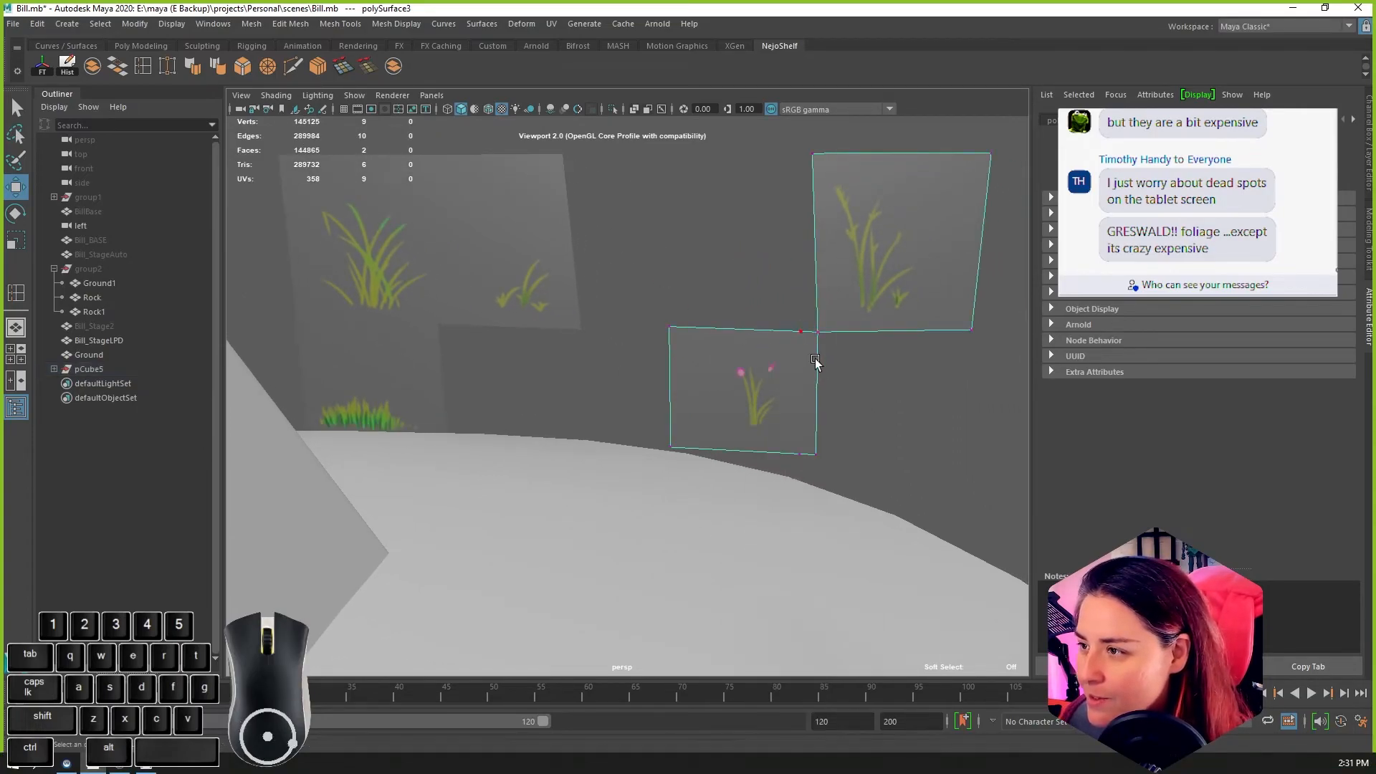
scroll(814, 360, "up", 2)
left_click_drag(838, 301, 850, 325)
left_click_drag(830, 446, 852, 480, "shift")
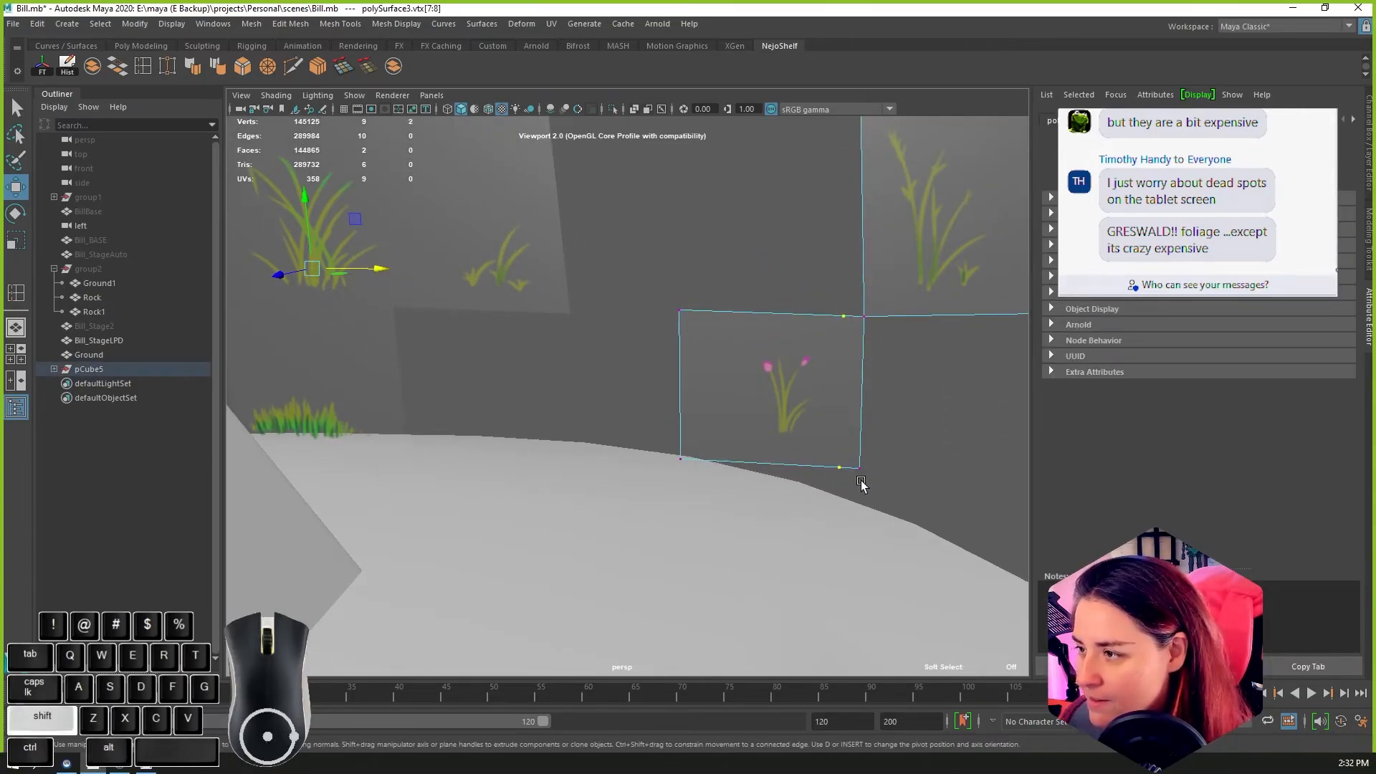
key("Delete")
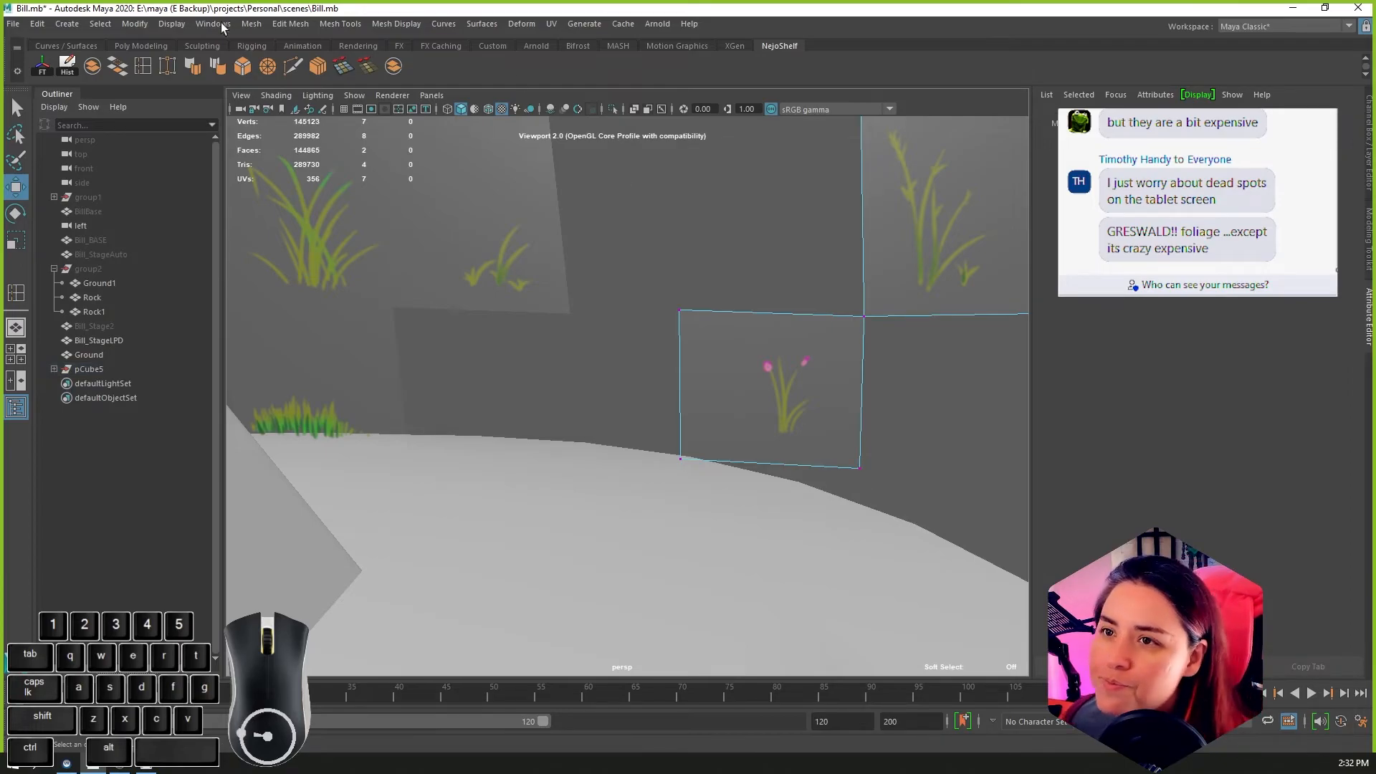
Step: Cut the flower face from its upper to its lower edge, close to the side touching the tall stalk face
left_click(292, 66)
left_click(848, 316)
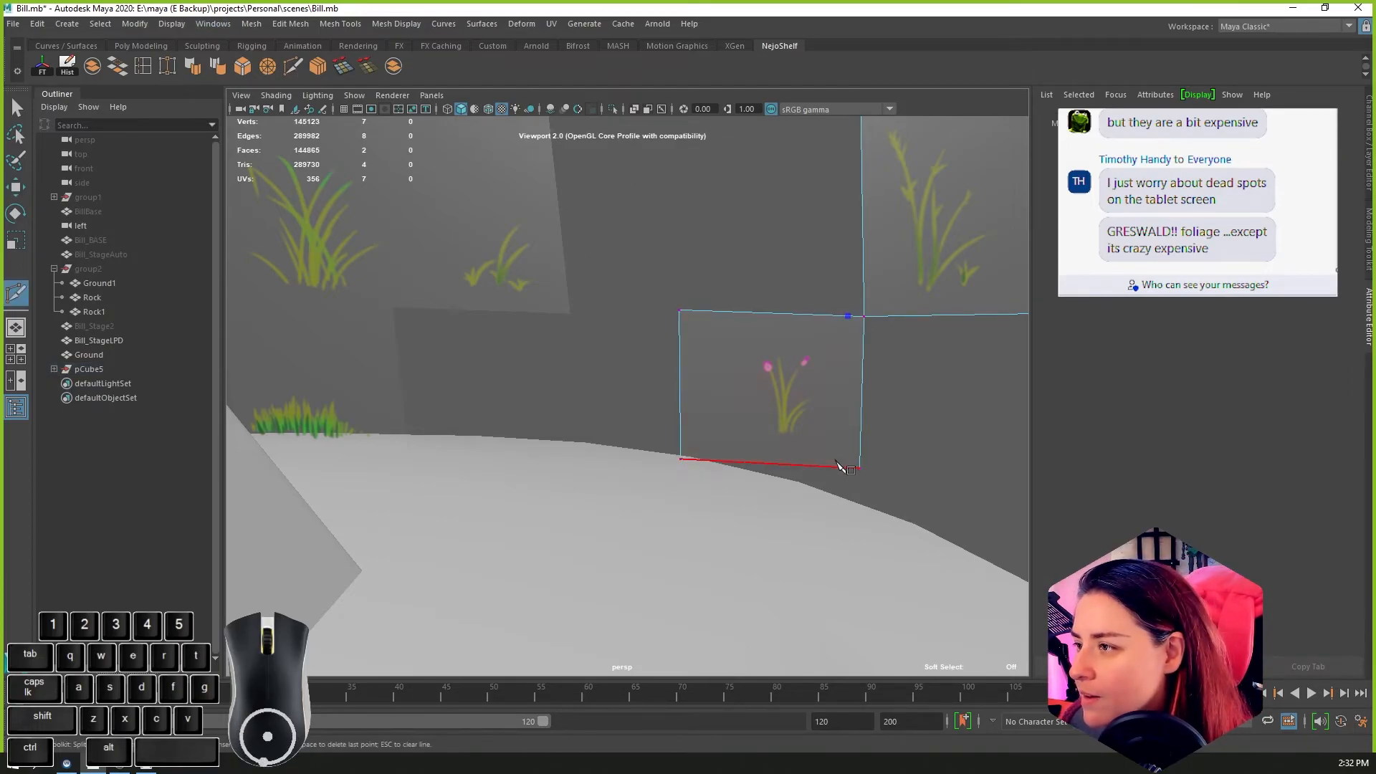
left_click(837, 467)
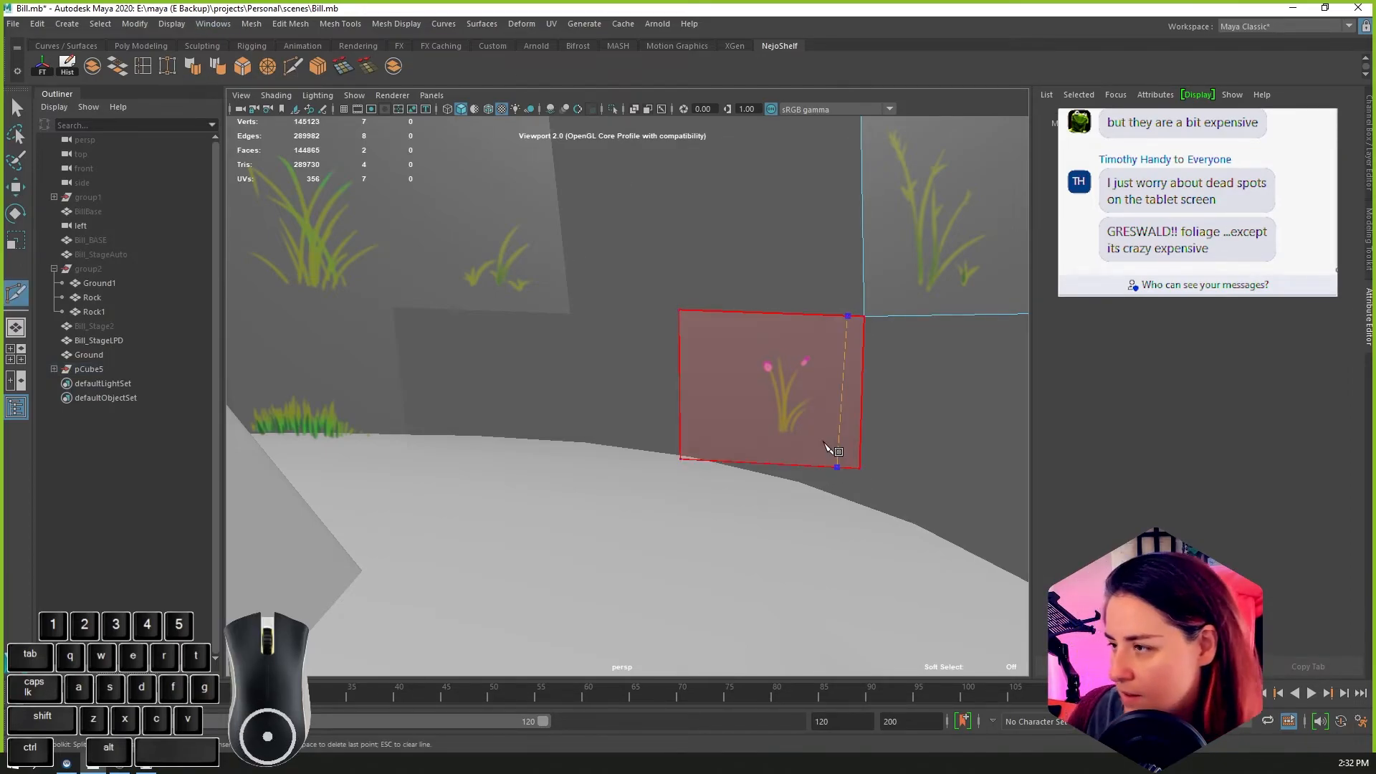
key("Return")
Step: Delete the narrow strip cut off beside the flower so its face no longer touches the tall stalk face
right_click_drag(834, 420, 869, 428)
key("w")
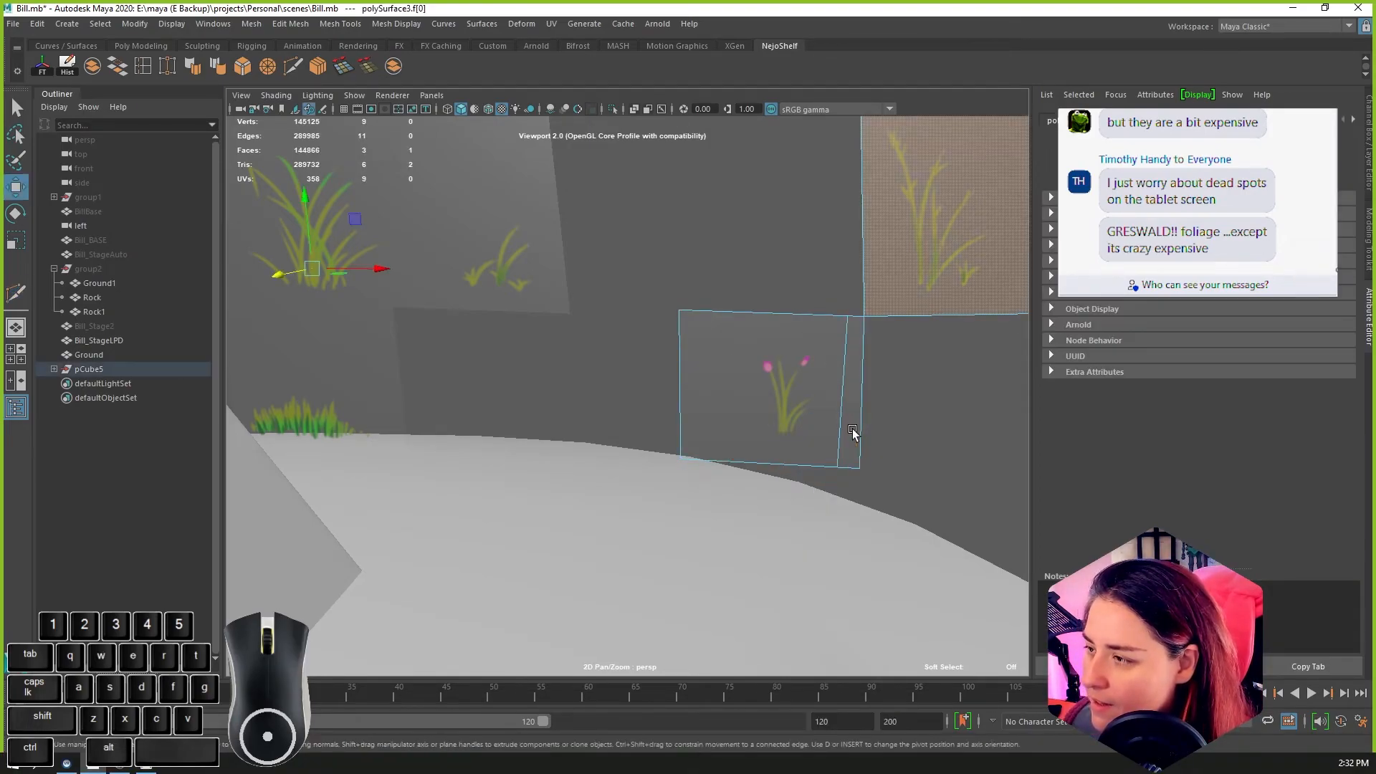
left_click(853, 430)
key("Delete")
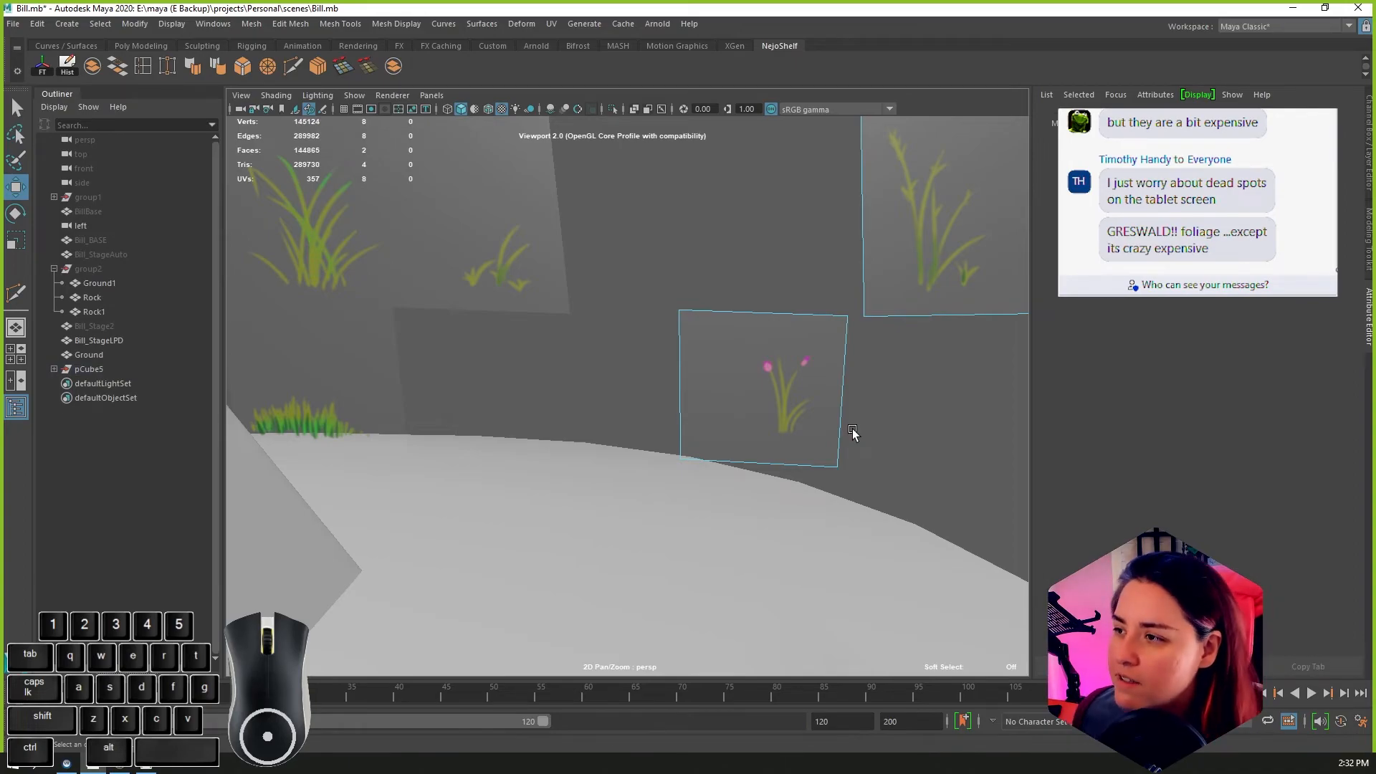
Step: Select the trimmed flower face and separate the flower and tall stalk mesh into two objects
scroll(853, 430, "down", 4)
right_click_drag(767, 365, 765, 403)
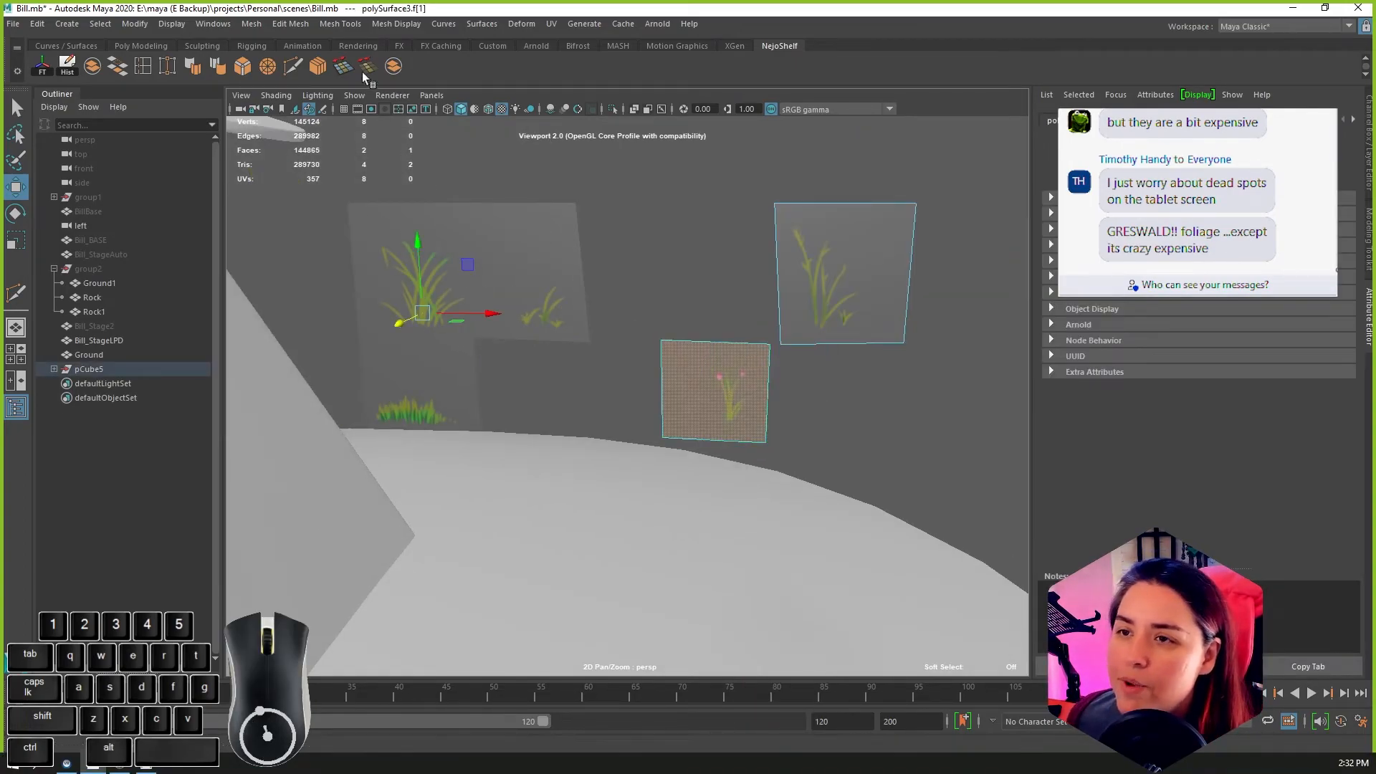
left_click(178, 24)
mouse_move(213, 75)
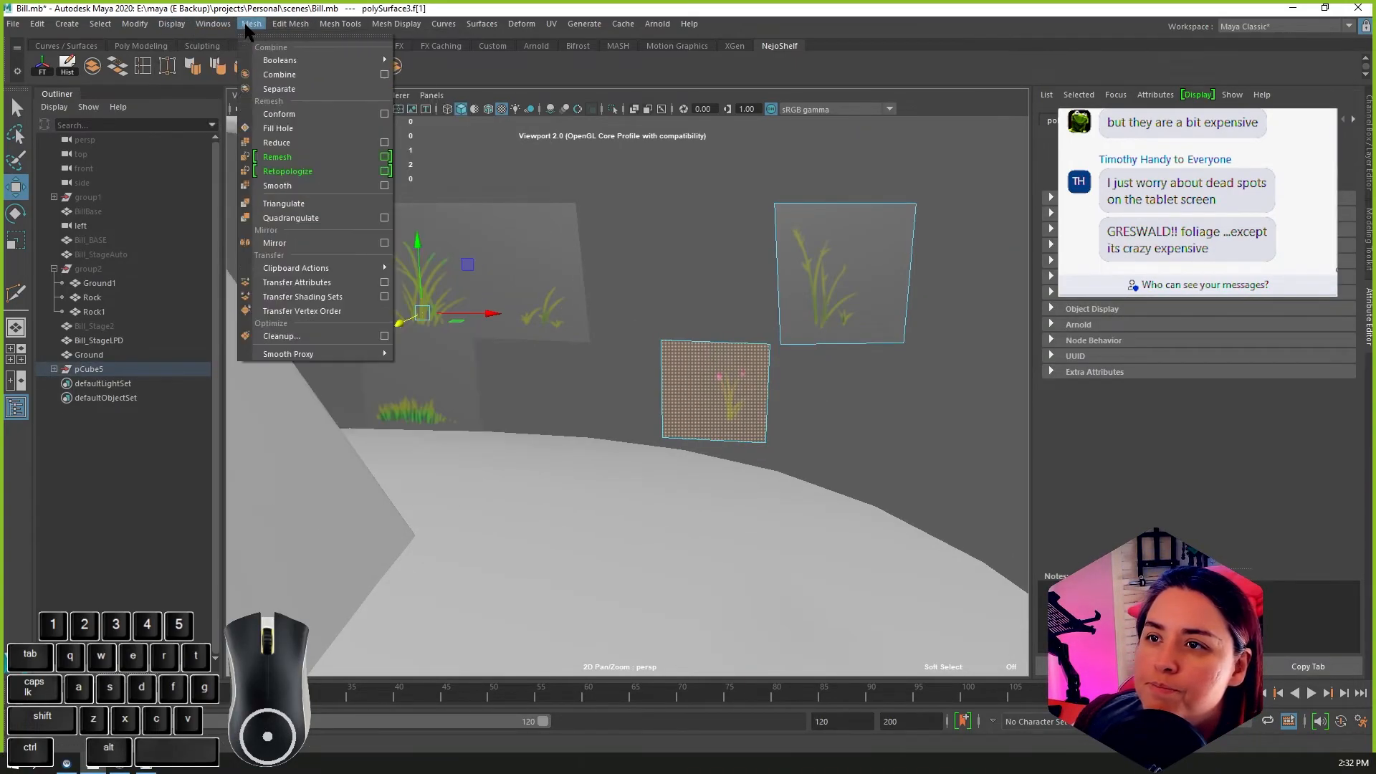
left_click(277, 82)
Step: Select the foliage cards in turn to check that each one is a separate object
left_click(685, 378)
scroll(685, 375, "down", 2)
left_click(514, 342)
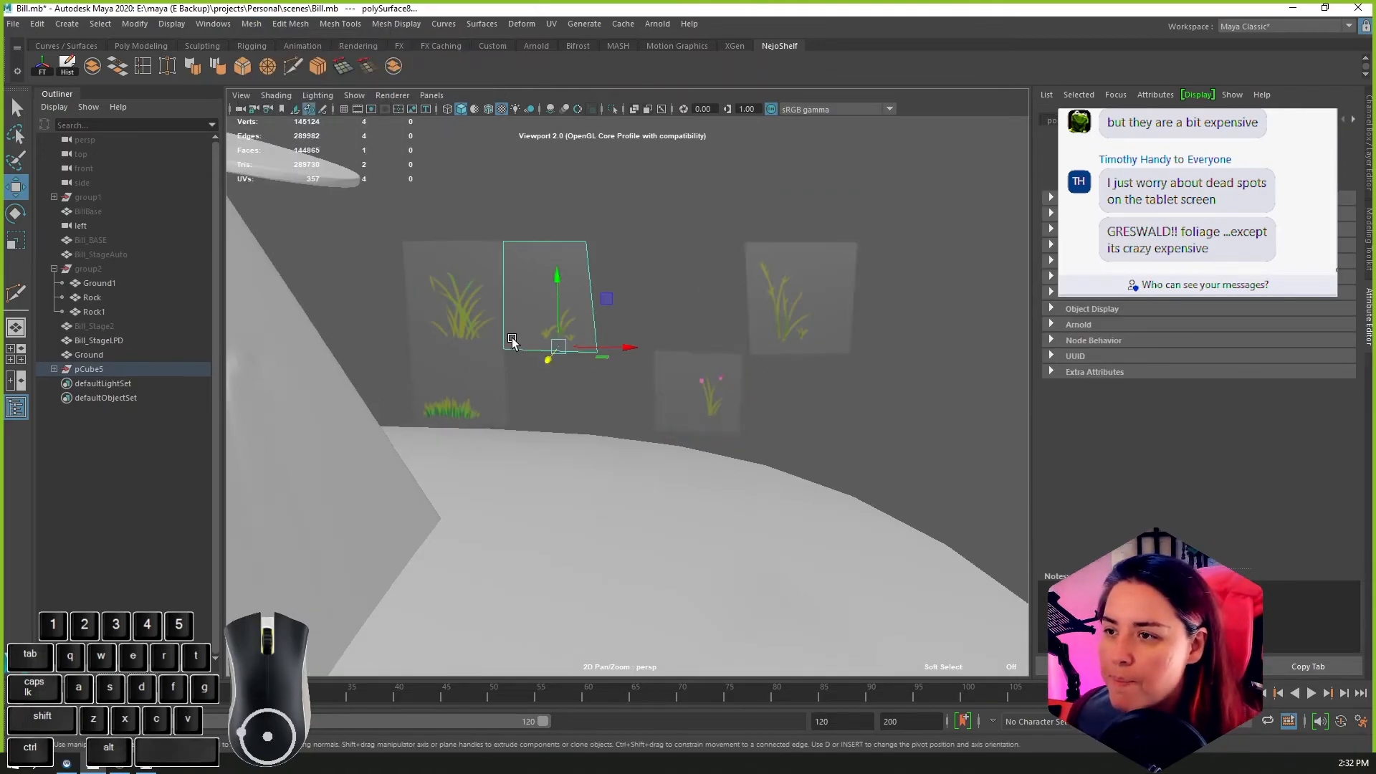
scroll(502, 362, "down", 2)
left_click(478, 342)
left_click(512, 407)
left_click(558, 316, "shift")
left_click_drag(490, 253, 842, 424)
left_click_drag(728, 351, 917, 337)
key("ctrl+z")
left_click_drag(481, 255, 753, 389)
left_click_drag(737, 307, 793, 353, "alt")
Step: Select the large grass card in pivot editing mode and switch to the front view, framed on the foliage cards
left_click(517, 279)
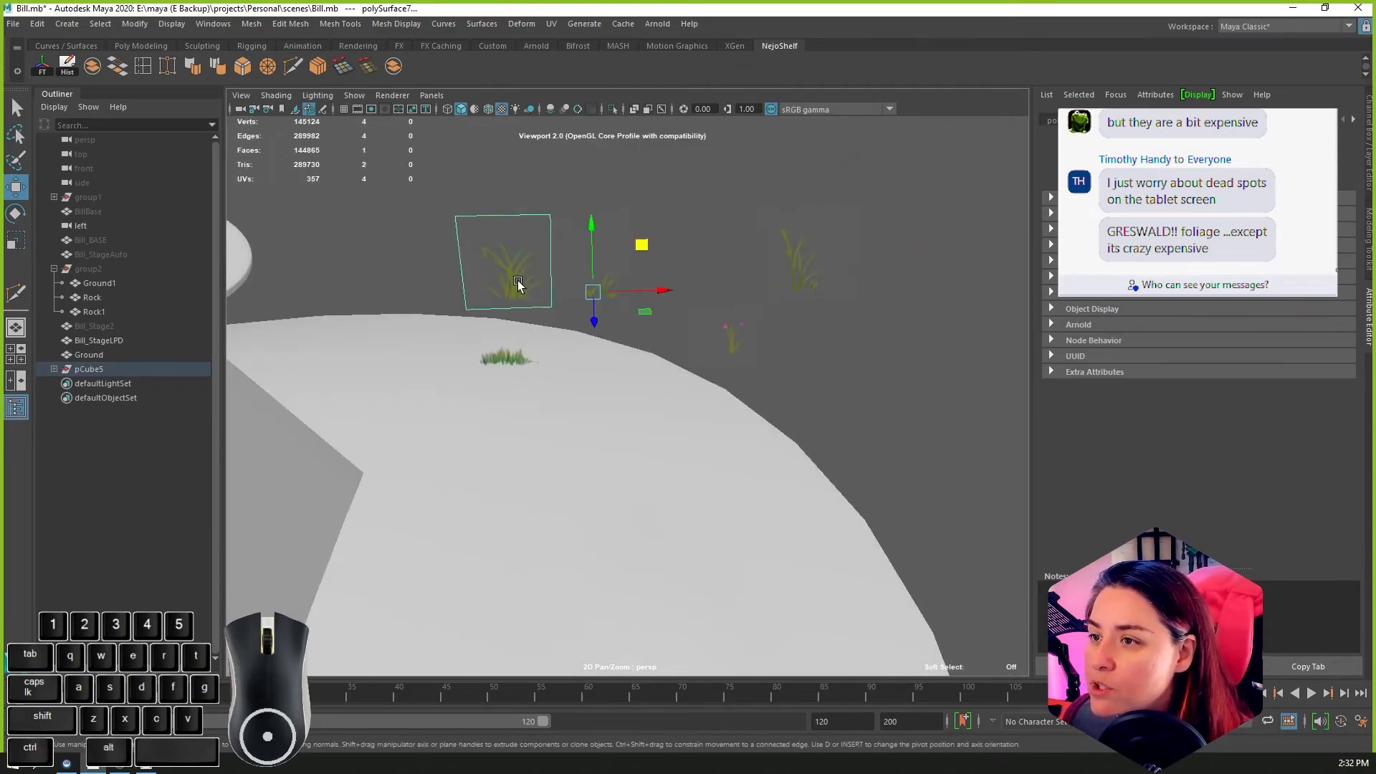
right_click_drag(486, 279, 566, 261)
left_click(499, 290)
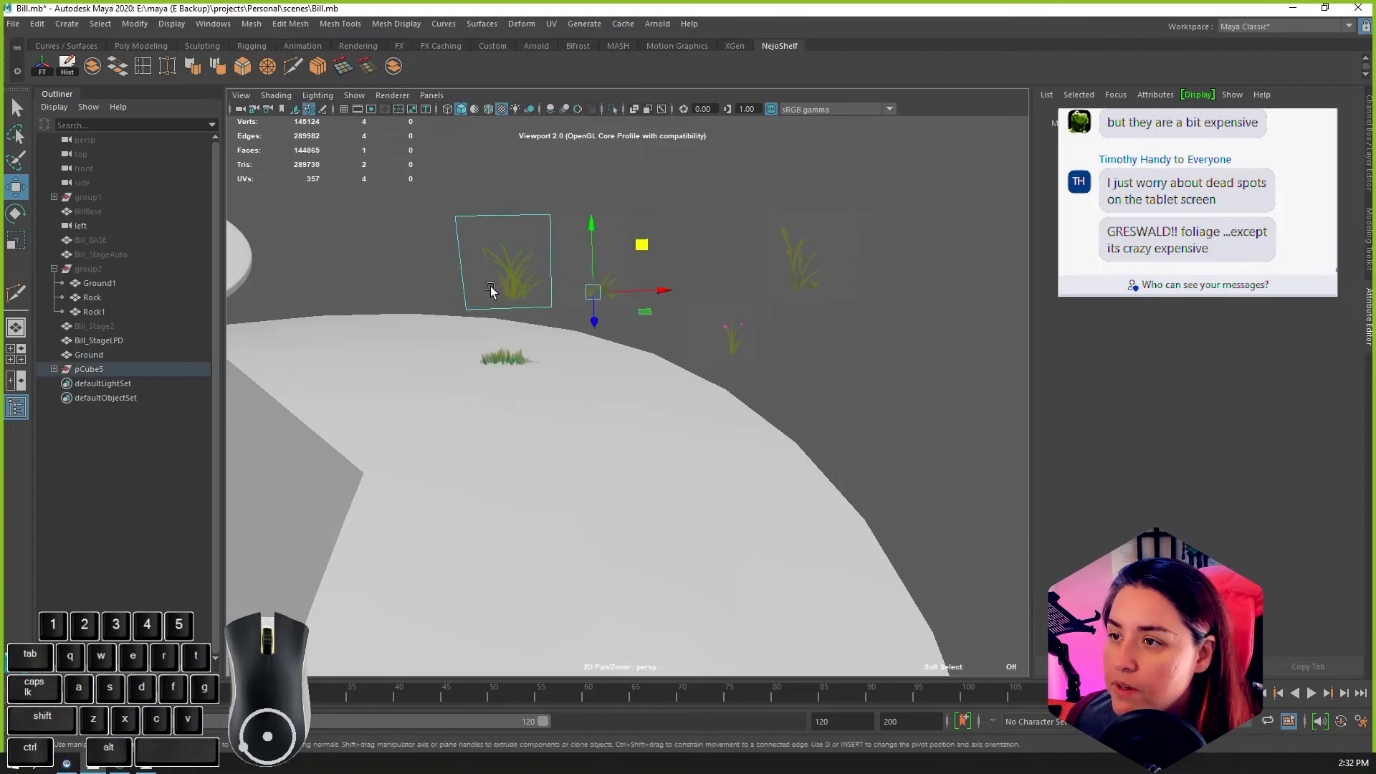
left_click(506, 273)
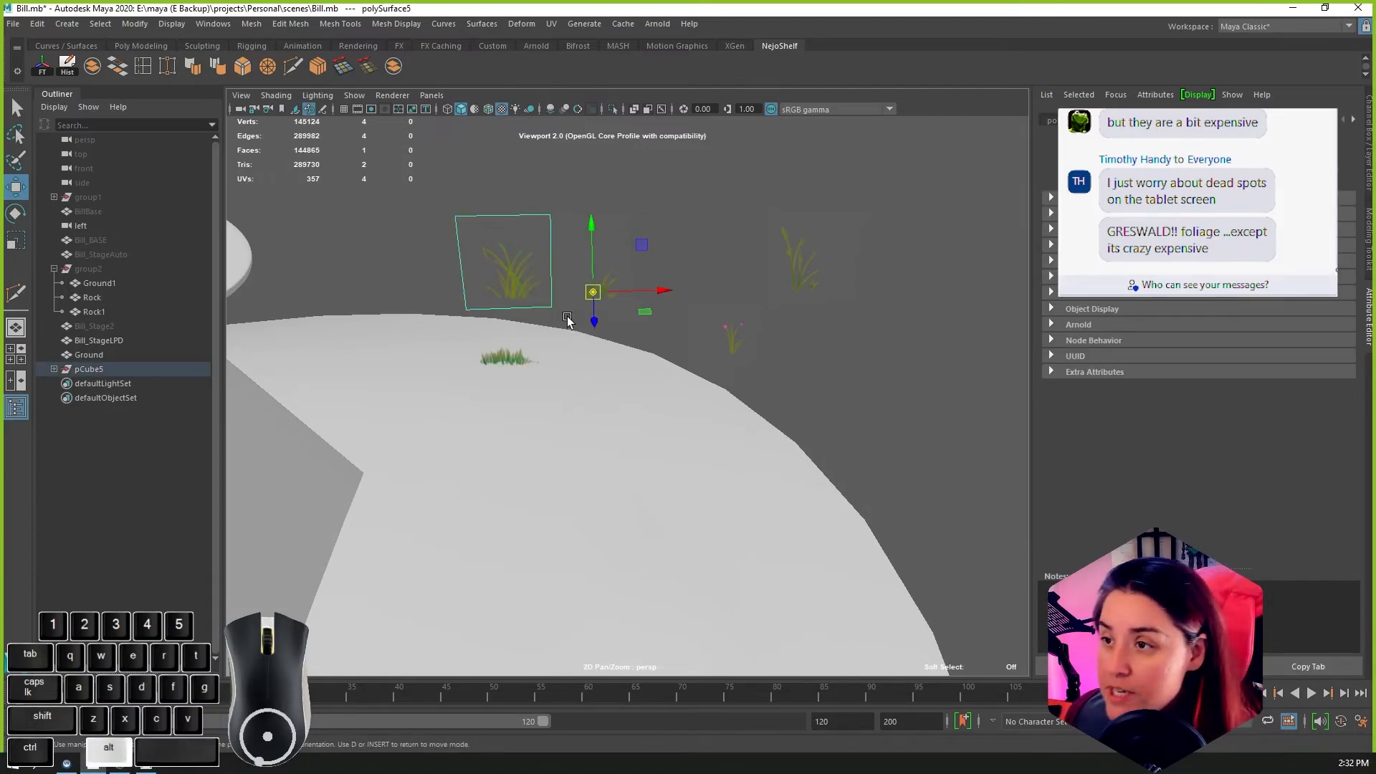
key("space")
right_click_drag(564, 324, 569, 333)
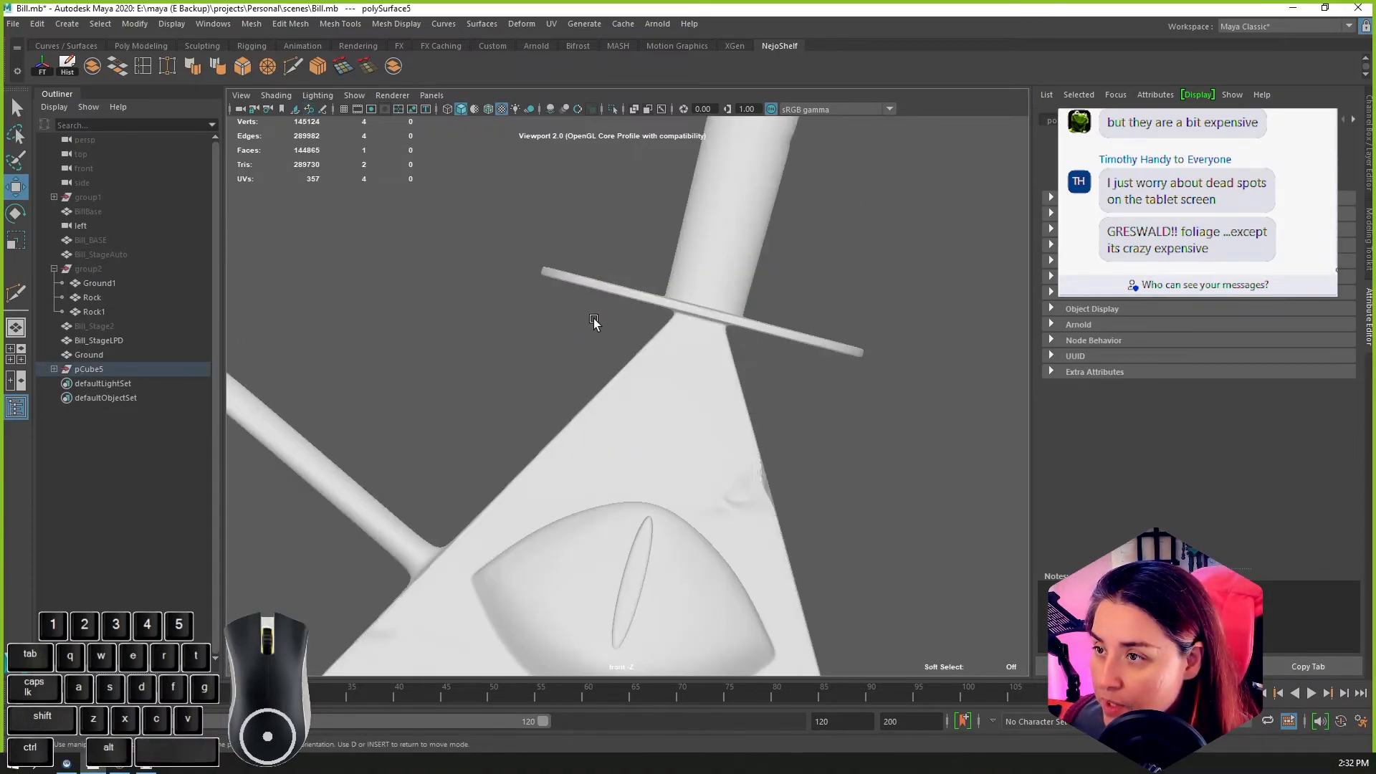
scroll(663, 313, "down", 4)
key("f")
scroll(724, 359, "down", 10)
scroll(753, 423, "up", 6)
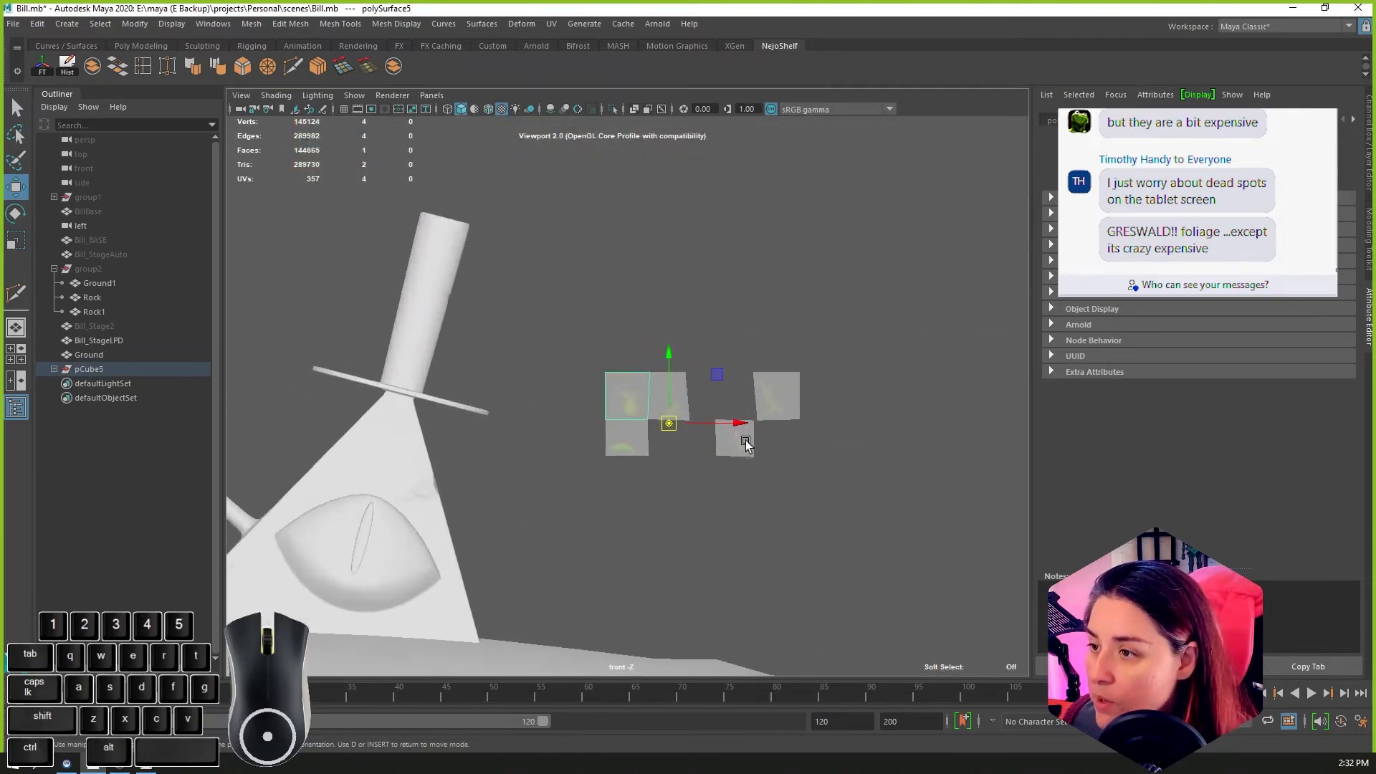
scroll(784, 428, "up", 2)
left_click_drag(786, 415, 680, 396)
Step: Move the pivots of the small sprig and short grass tuft cards to the bases of their plants
left_click(757, 398)
key("d")
left_click_drag(746, 472, 614, 551)
left_click(608, 544)
Step: Select the pink flower card and move its pivot down to the base of the stem
left_click(952, 525)
key("d")
left_click_drag(944, 473, 958, 524)
left_click_drag(946, 473, 949, 540)
Step: Select the tall stalk card and move its pivot across to the base of the plant
middle_click_drag(971, 509, 718, 542, "alt")
left_click(761, 456)
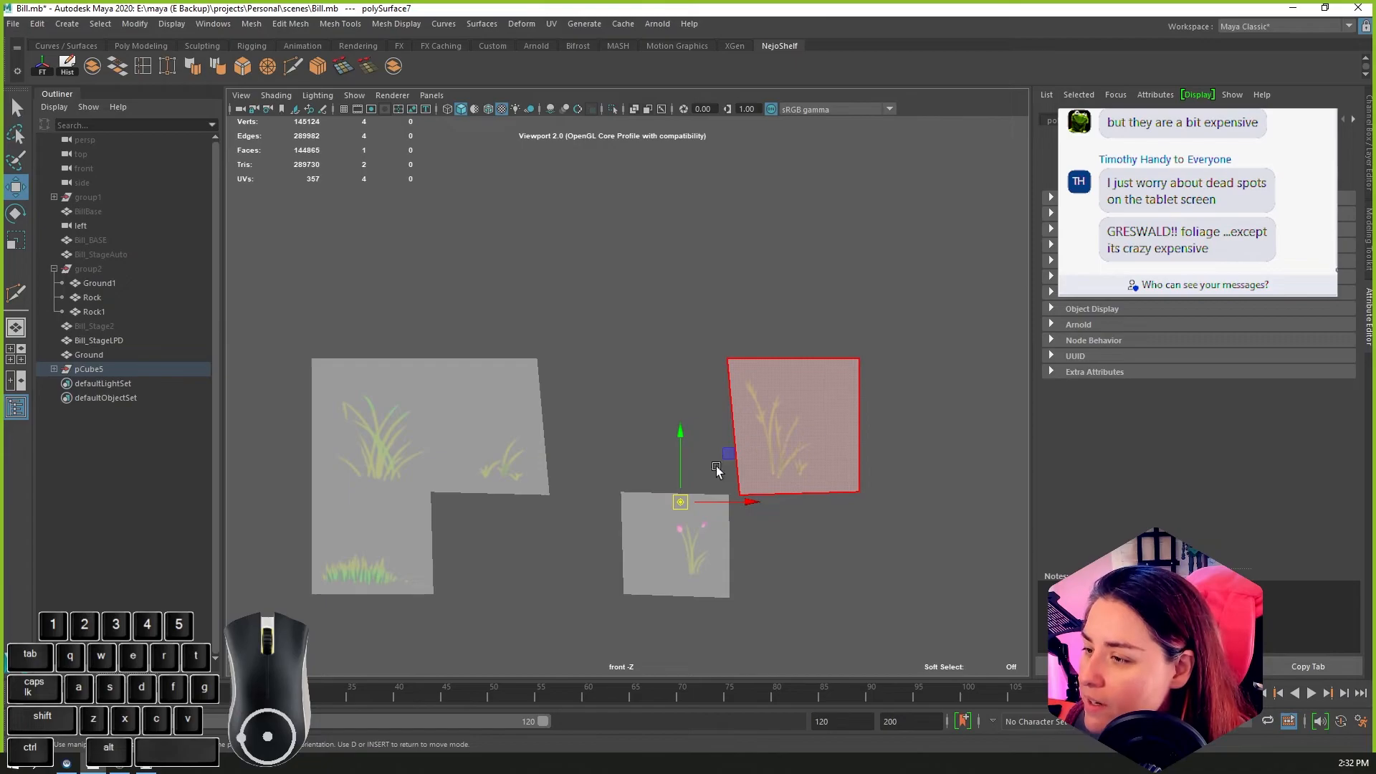
left_click_drag(683, 506, 787, 474)
right_click_drag(781, 433, 819, 360)
right_click_drag(749, 405, 815, 343)
Step: Select the other foliage cards in turn to check their pivots, and return to the perspective view
left_click(655, 527)
left_click(455, 416)
left_click(407, 475)
left_click(411, 550)
scroll(442, 547, "down", 6)
left_click_drag(433, 550, 394, 567, "alt")
key("space")
Step: Lower the short grass tuft card vertically toward the ground beside the pyramid and frame it in the view
right_click_drag(631, 454, 635, 428)
left_click_drag(635, 430, 605, 470, "alt")
left_click_drag(542, 329, 603, 572)
scroll(588, 573, "down", 3)
left_click_drag(607, 570, 633, 506, "alt")
left_click_drag(564, 453, 567, 546)
left_click_drag(652, 596, 626, 552, "alt")
left_click(624, 602)
left_click(585, 537)
key("f")
scroll(632, 550, "down", 10)
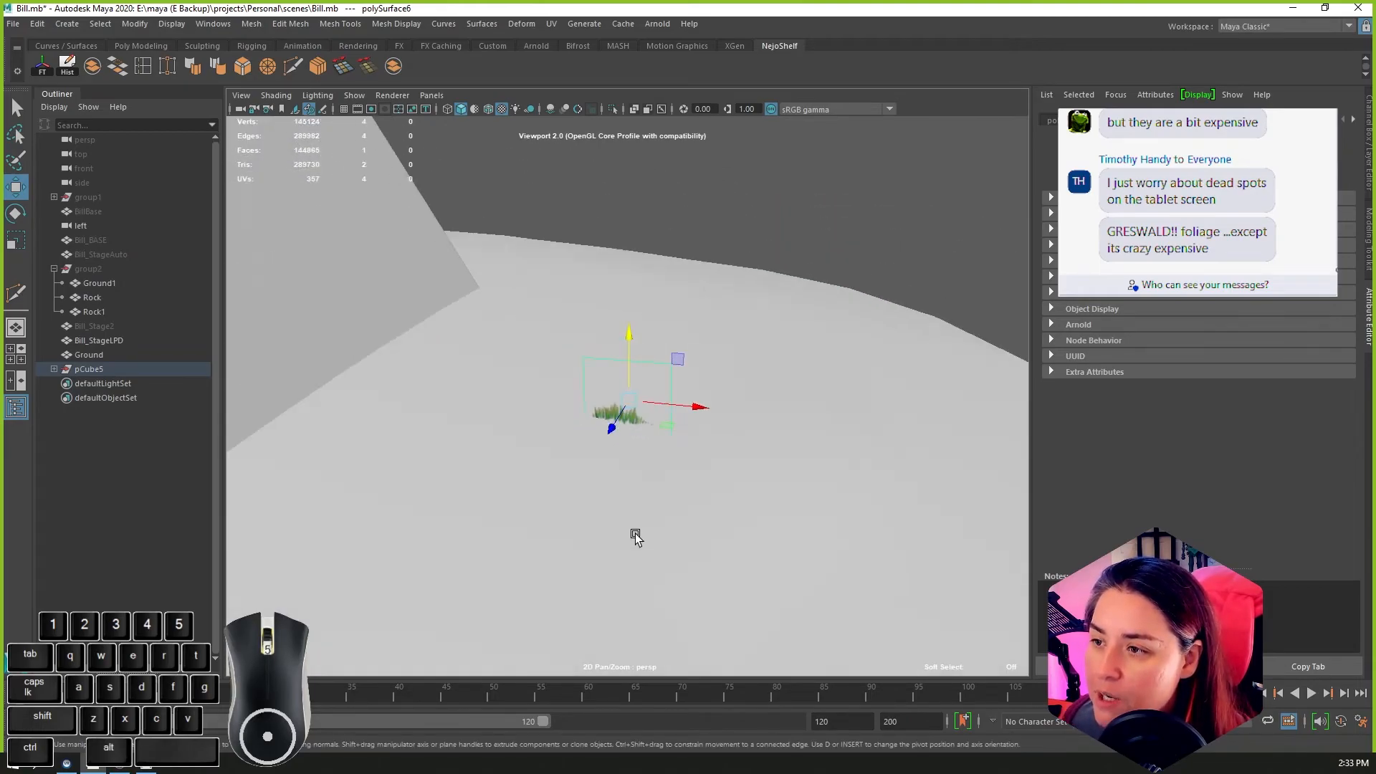
Step: Scale up the short grass tuft card beside the pyramid, rotate it slightly and turn on its smooth mesh preview
scroll(631, 521, "down", 3)
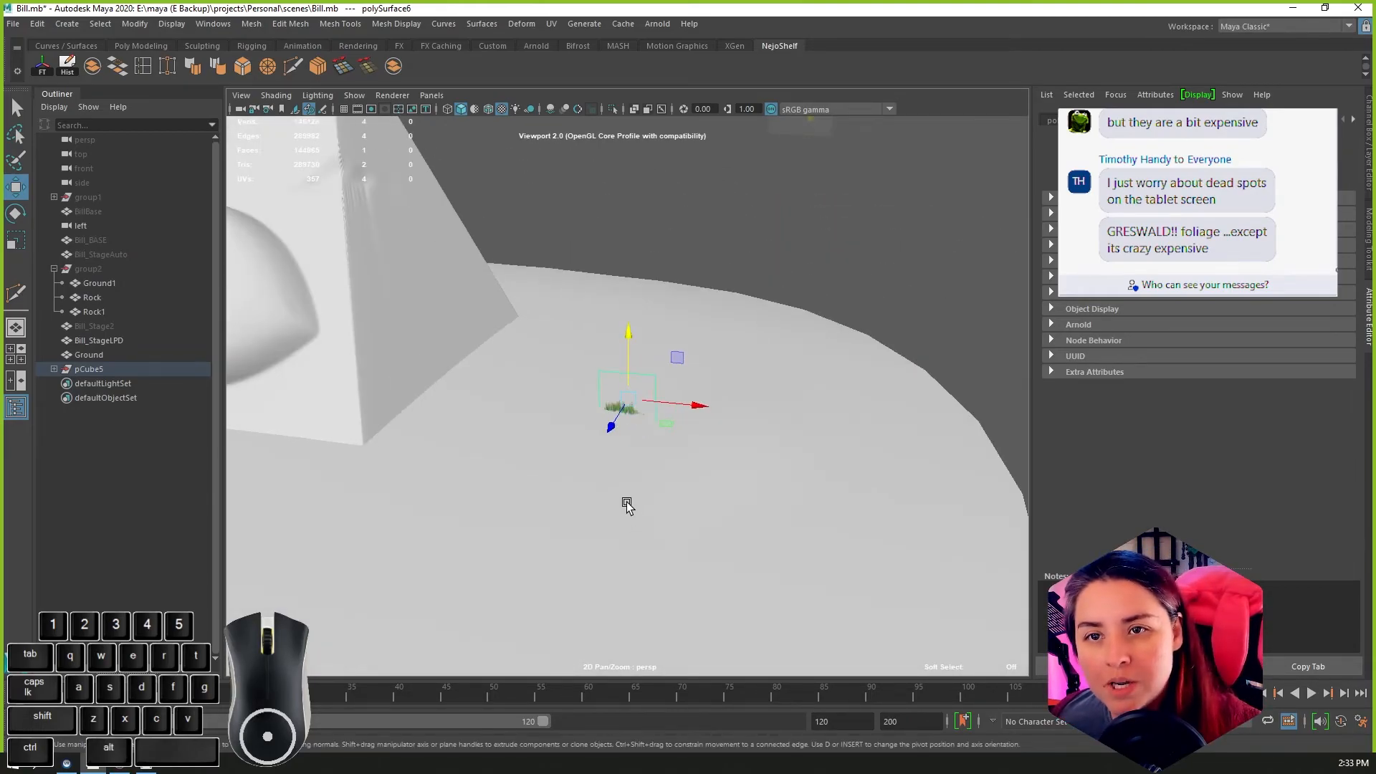
key("r")
left_click_drag(636, 410, 570, 385)
key("r")
key("e")
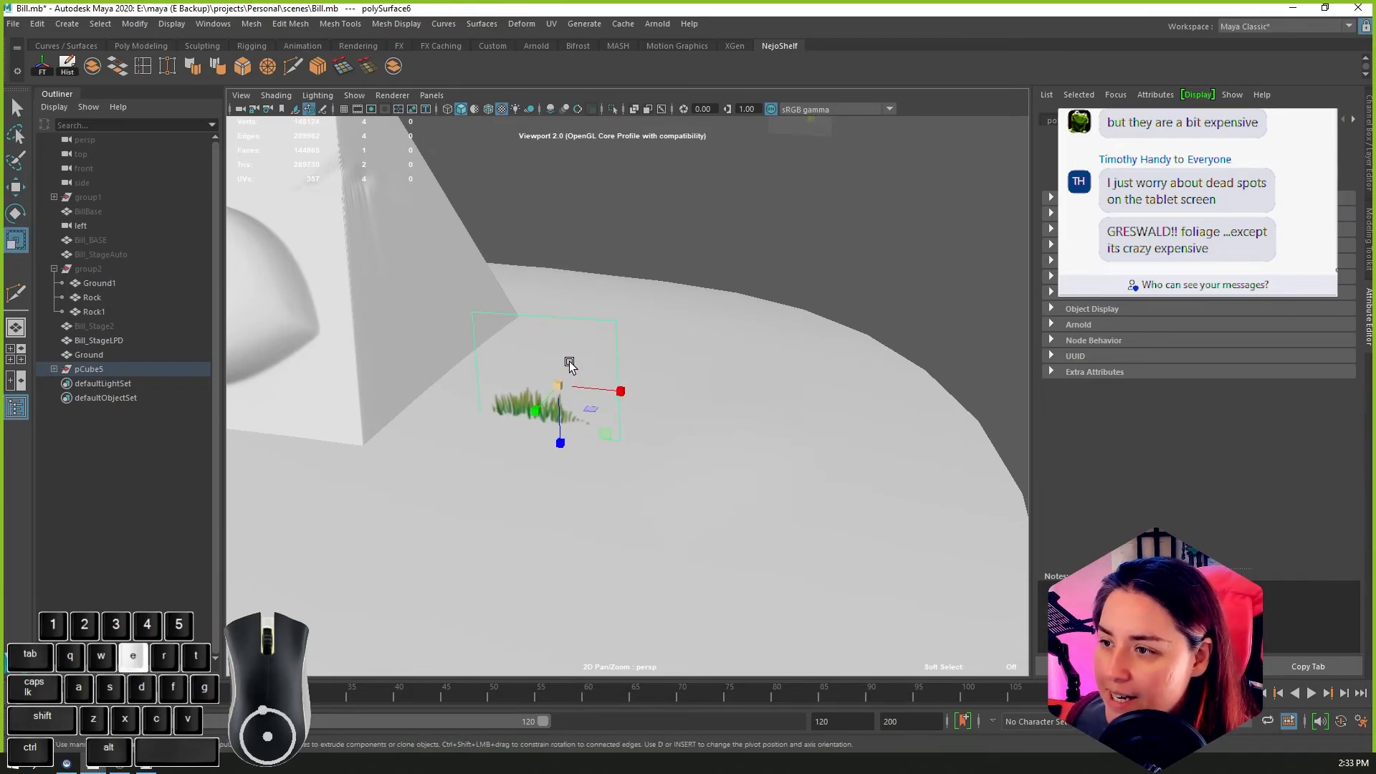
left_click_drag(574, 332, 601, 351)
key("3")
key("w")
Step: Try duplicating the grass tuft card, rotating the copy and moving it along its local Z axis beside the original
key("ctrl+d")
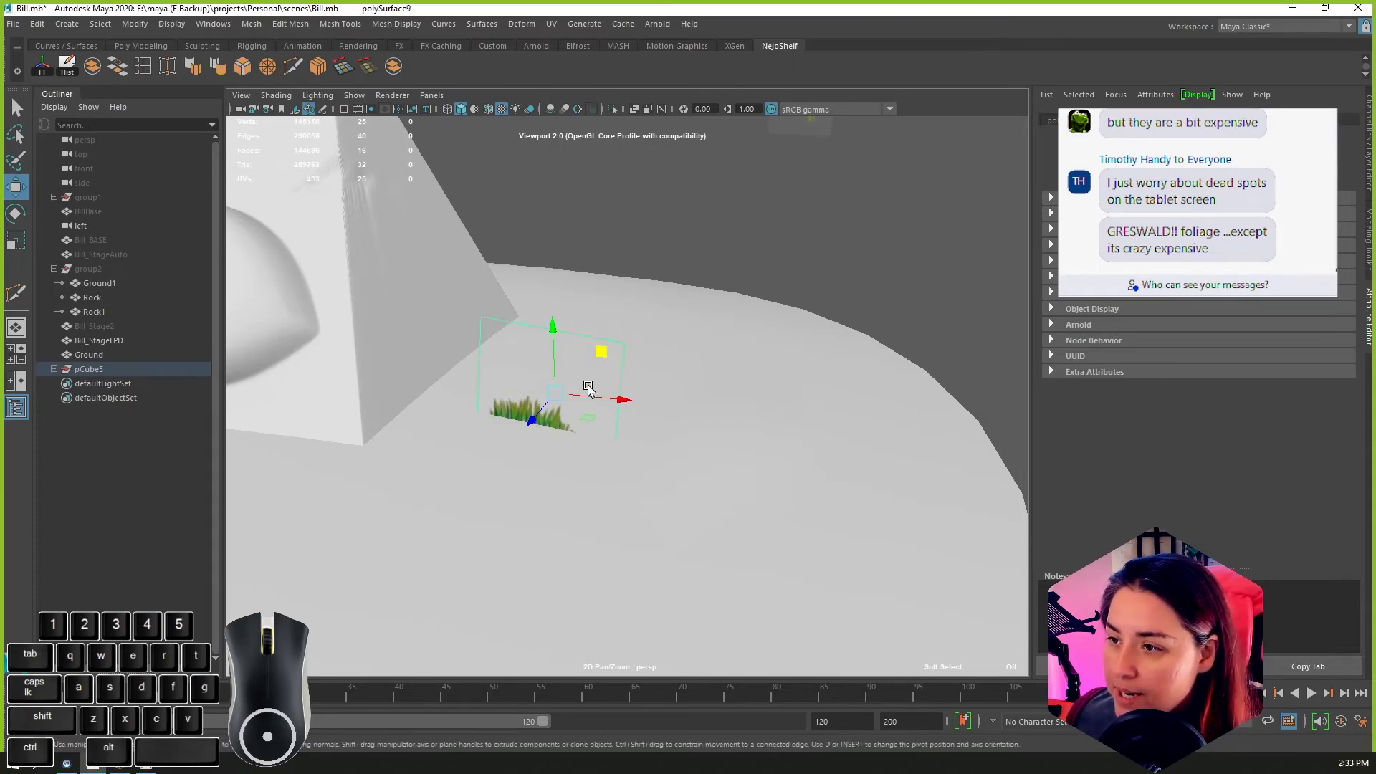
key("e")
left_click_drag(586, 414, 638, 399)
key("w")
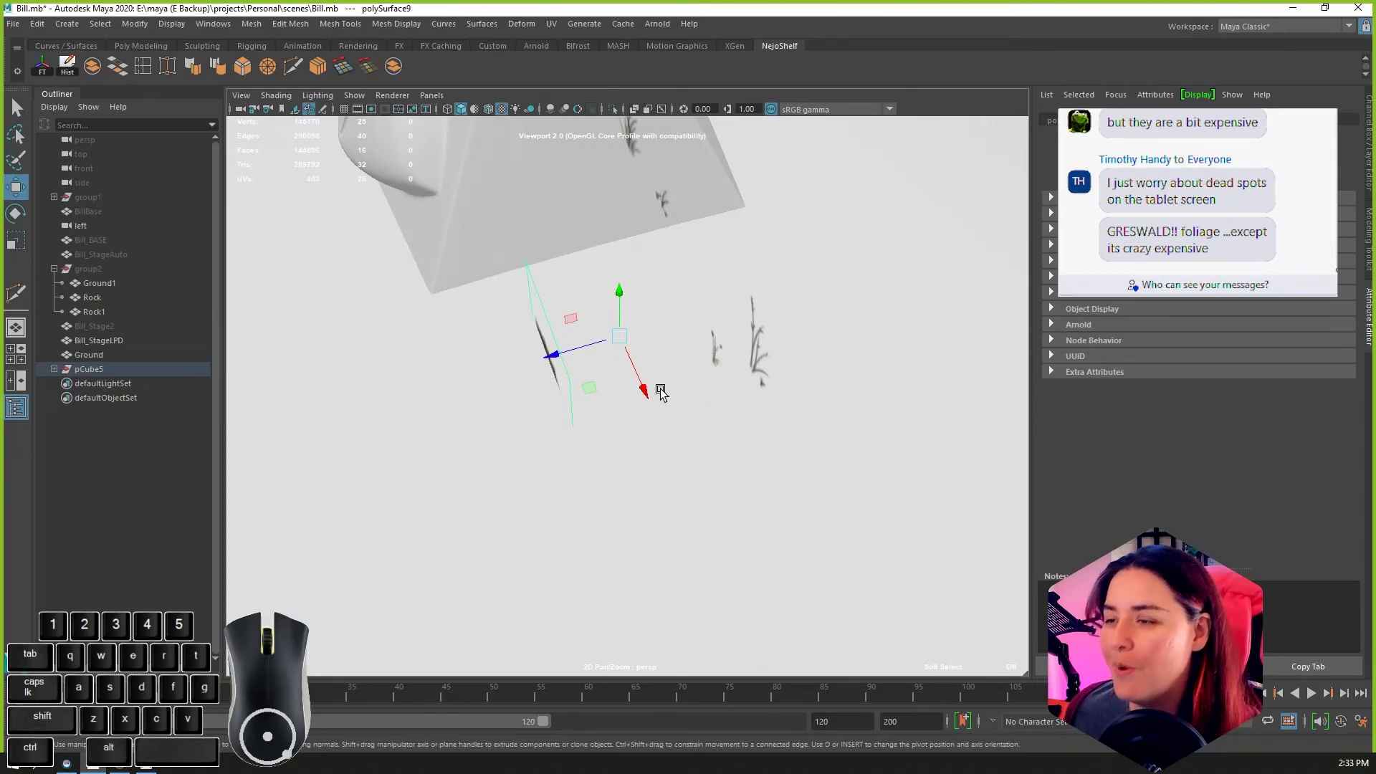
left_click_drag(553, 352, 681, 304)
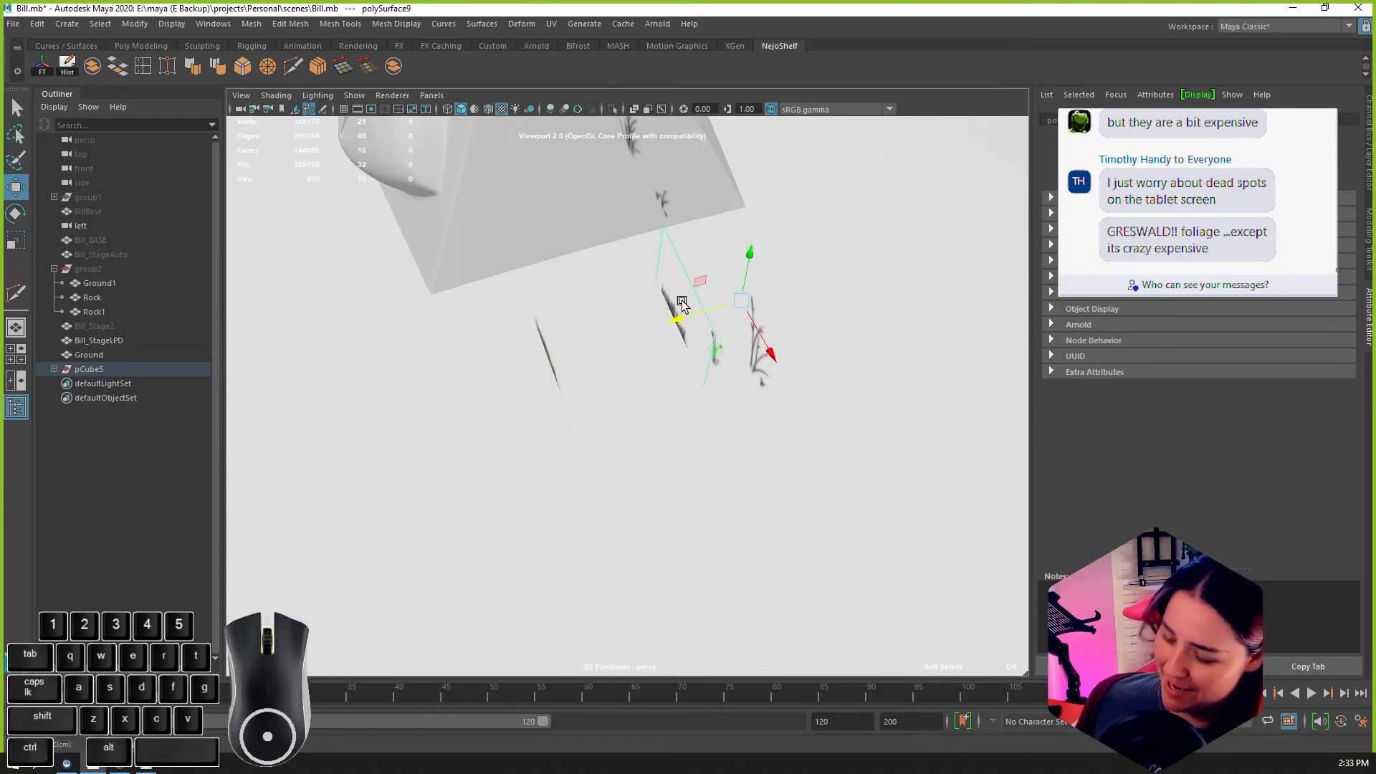
left_click(612, 257)
left_click(563, 347)
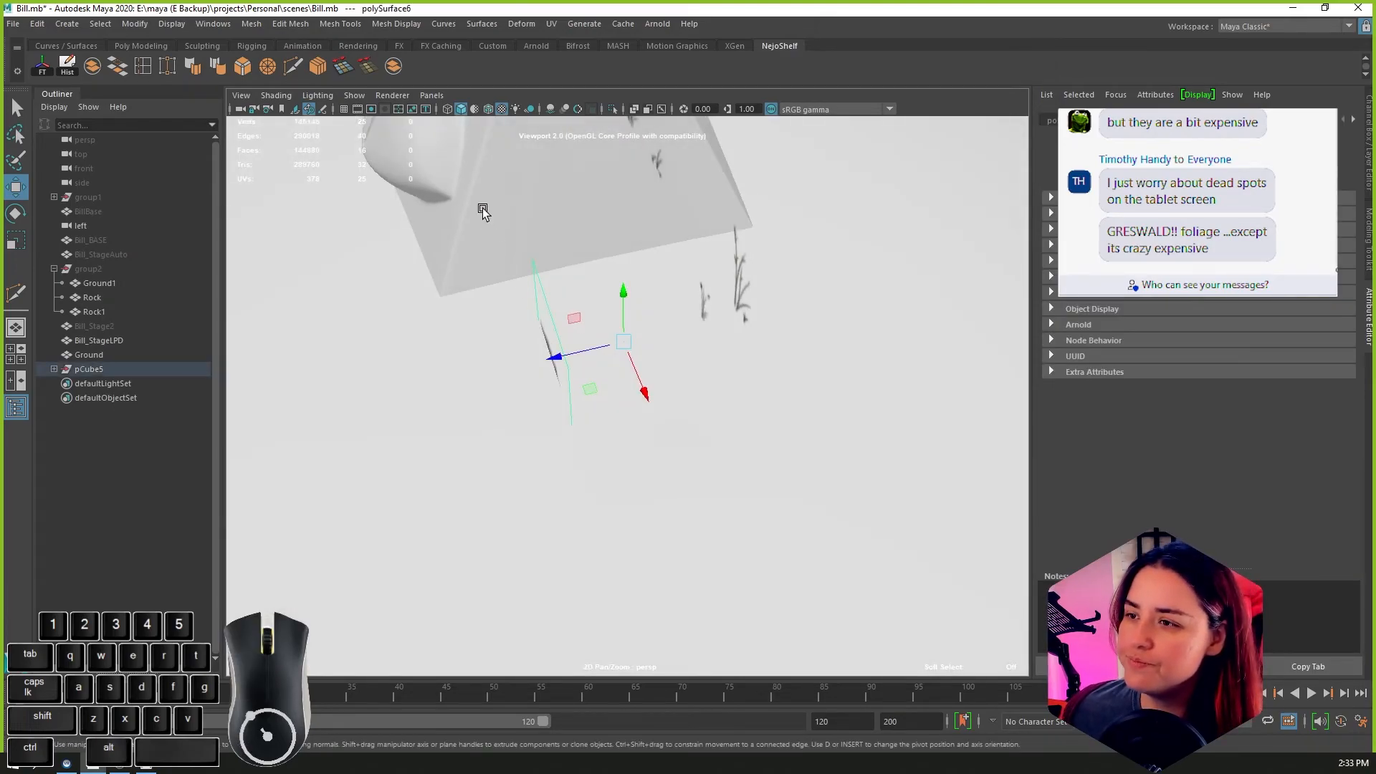
Step: Hide the Bill_StageLPD and Ground meshes so only the foliage cards are displayed
left_click(491, 387)
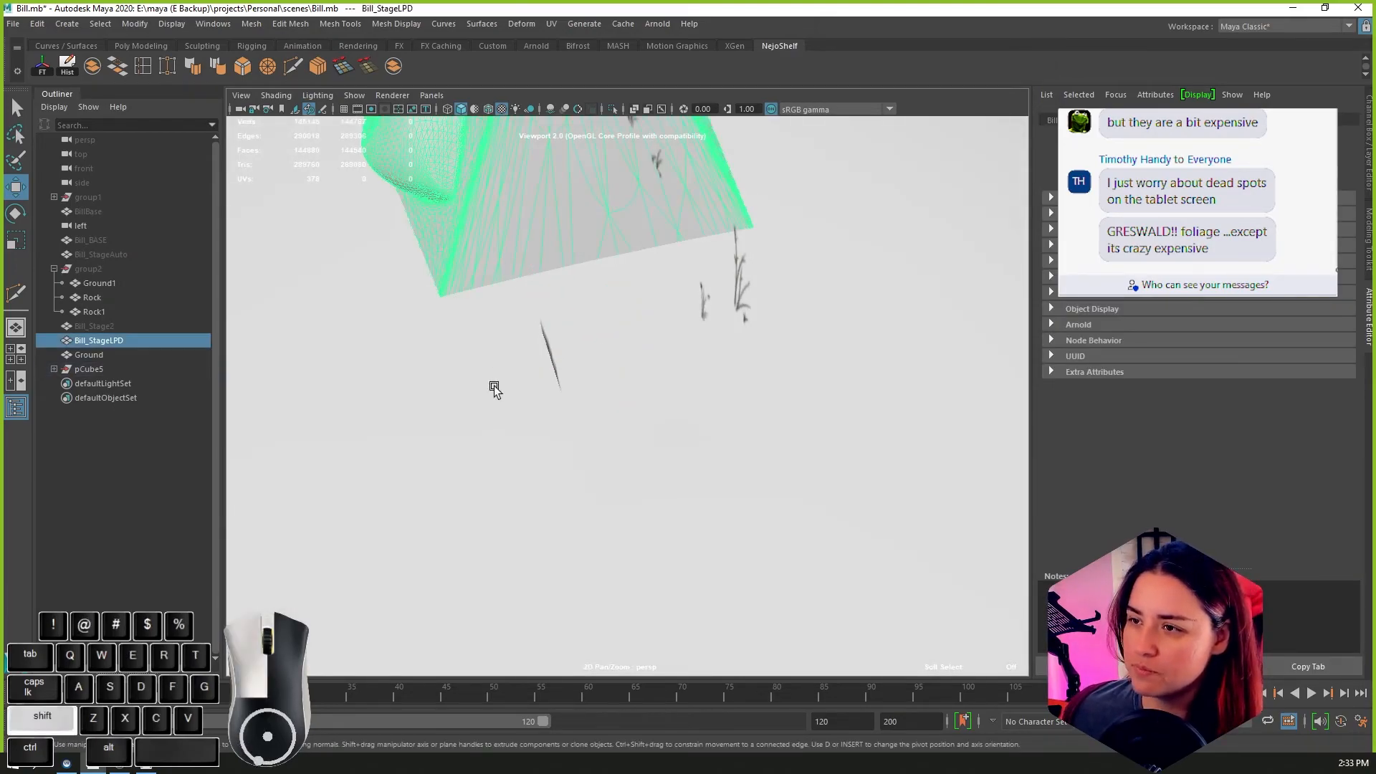
left_click(503, 387, "shift")
key("ctrl+h")
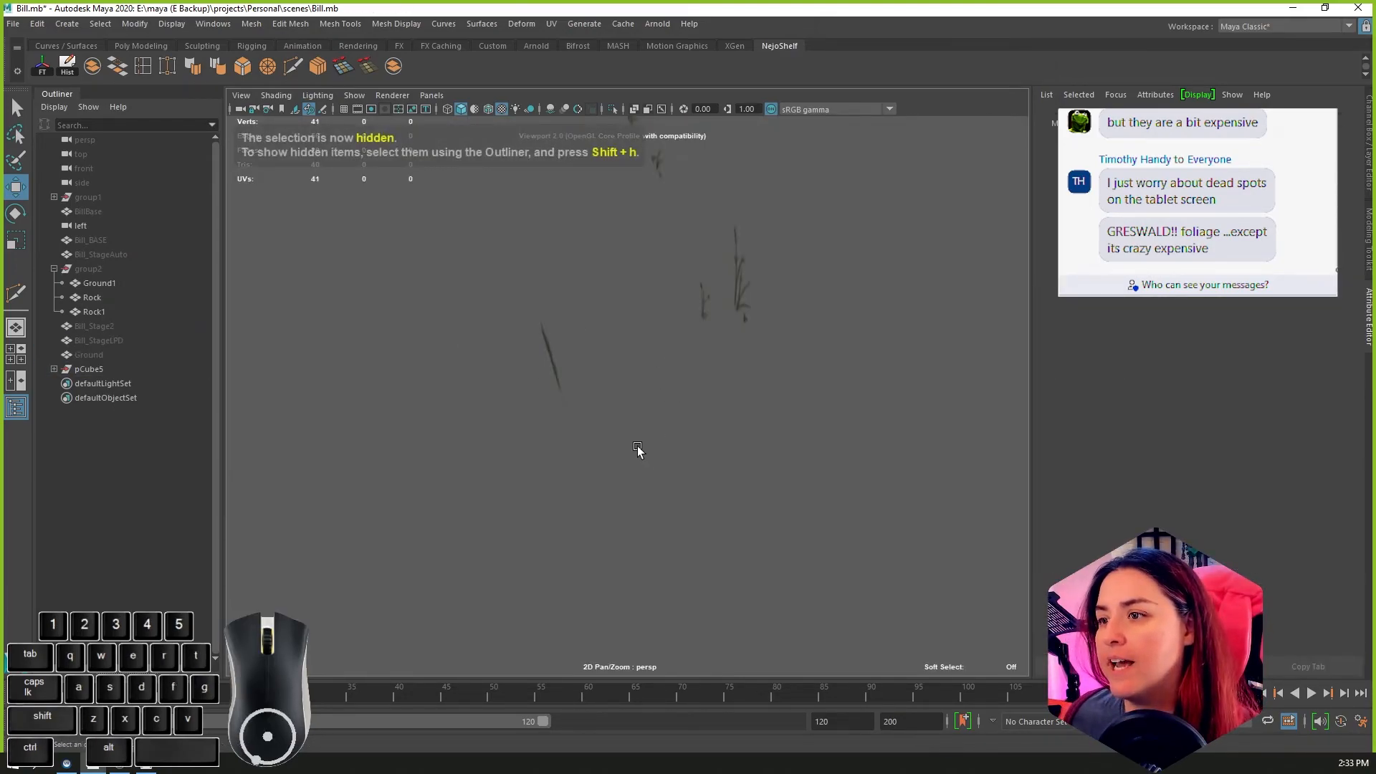
Step: Select and frame the grass tuft card, and set up a side view next to the perspective view
left_click_drag(516, 327, 568, 359)
left_click_drag(756, 485, 845, 470, "alt")
key("f")
scroll(792, 388, "down", 8)
left_click_drag(781, 391, 752, 390, "alt")
mouse_move(734, 364)
right_mouse_down()
mouse_move(782, 349)
mouse_move(731, 362)
right_mouse_up()
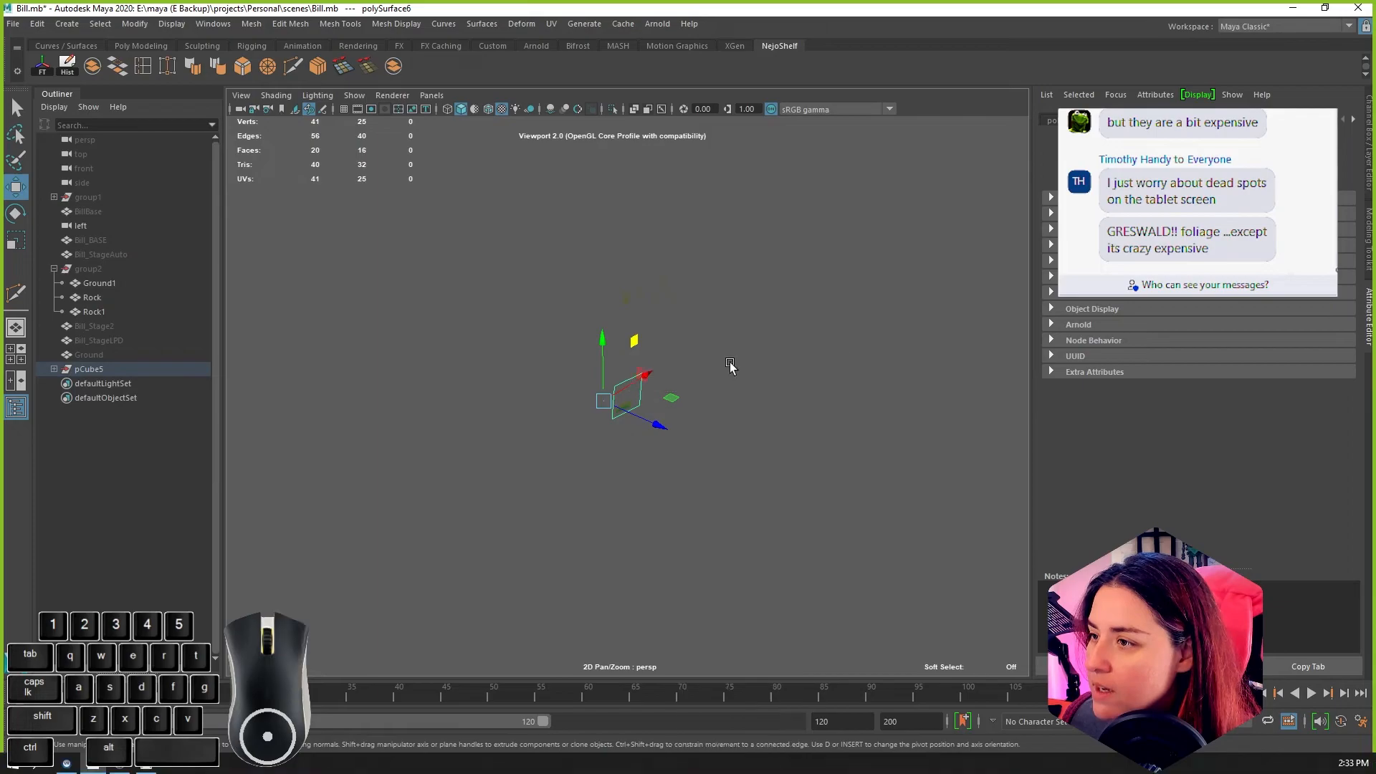
key("space")
key("space")
right_click_drag(387, 329, 418, 326)
middle_click_drag(417, 547, 524, 221, "alt")
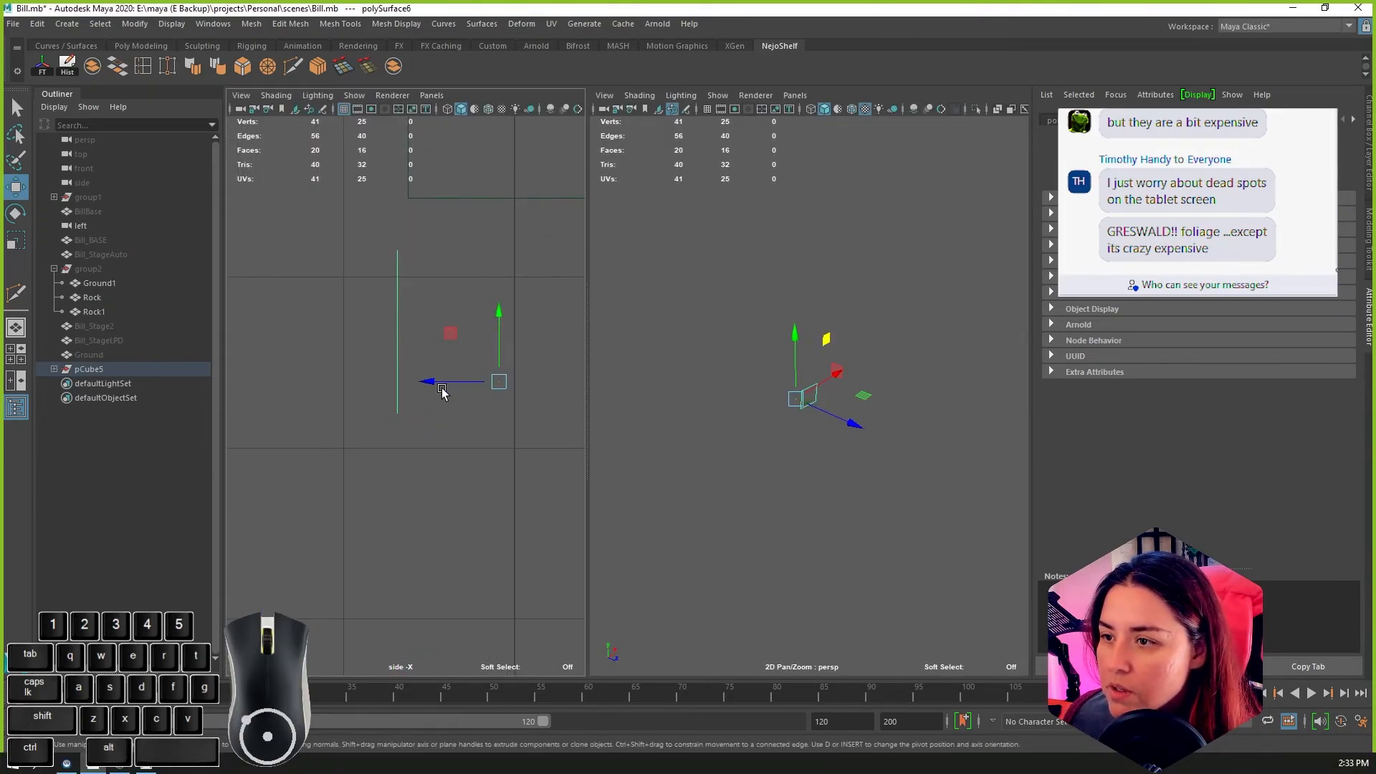
Step: Select all the foliage cards, move them along Z to the centre grid line in the side view, and undo the last move
left_click_drag(752, 306, 884, 467)
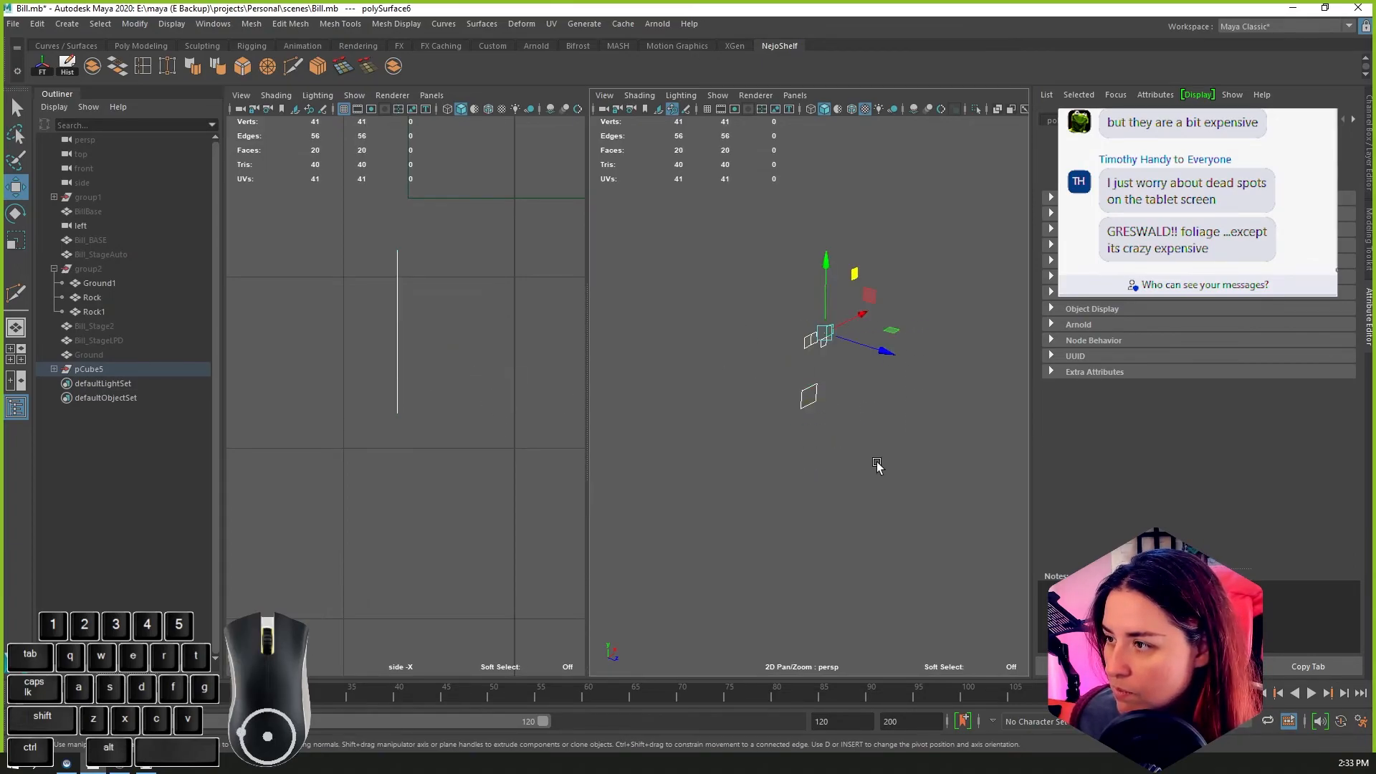
left_click_drag(887, 350, 867, 346)
middle_click_drag(880, 384, 797, 393, "alt")
middle_click_drag(525, 379, 320, 370, "alt")
scroll(393, 376, "down", 6)
scroll(393, 358, "up", 3)
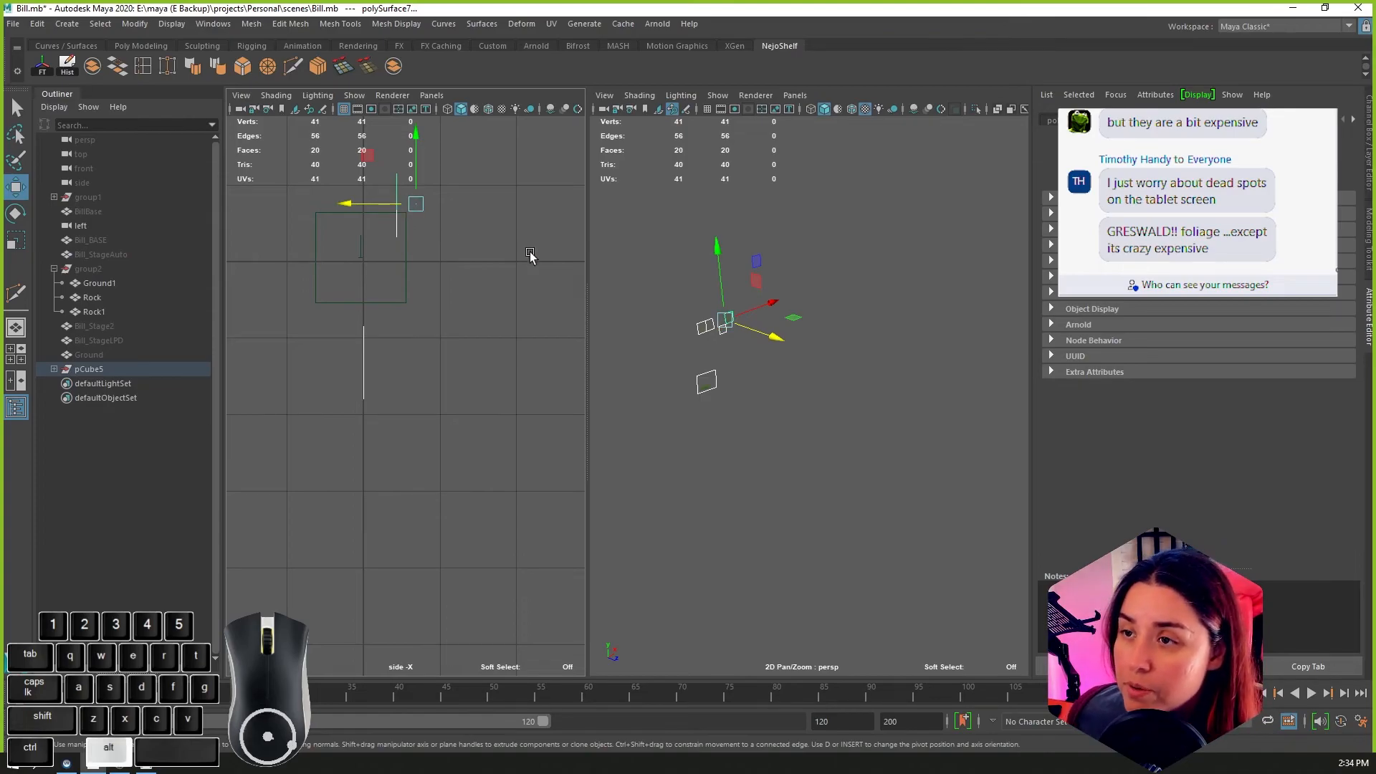
left_click_drag(668, 291, 778, 334)
key("ctrl+z")
Step: Select the upper foliage cards without the grass tuft and align them along Z with the centre grid line
middle_click_drag(492, 280, 554, 382, "alt")
scroll(439, 286, "up", 7, "alt")
middle_click_drag(439, 286, 423, 458, "alt")
left_click_drag(437, 296, 443, 297)
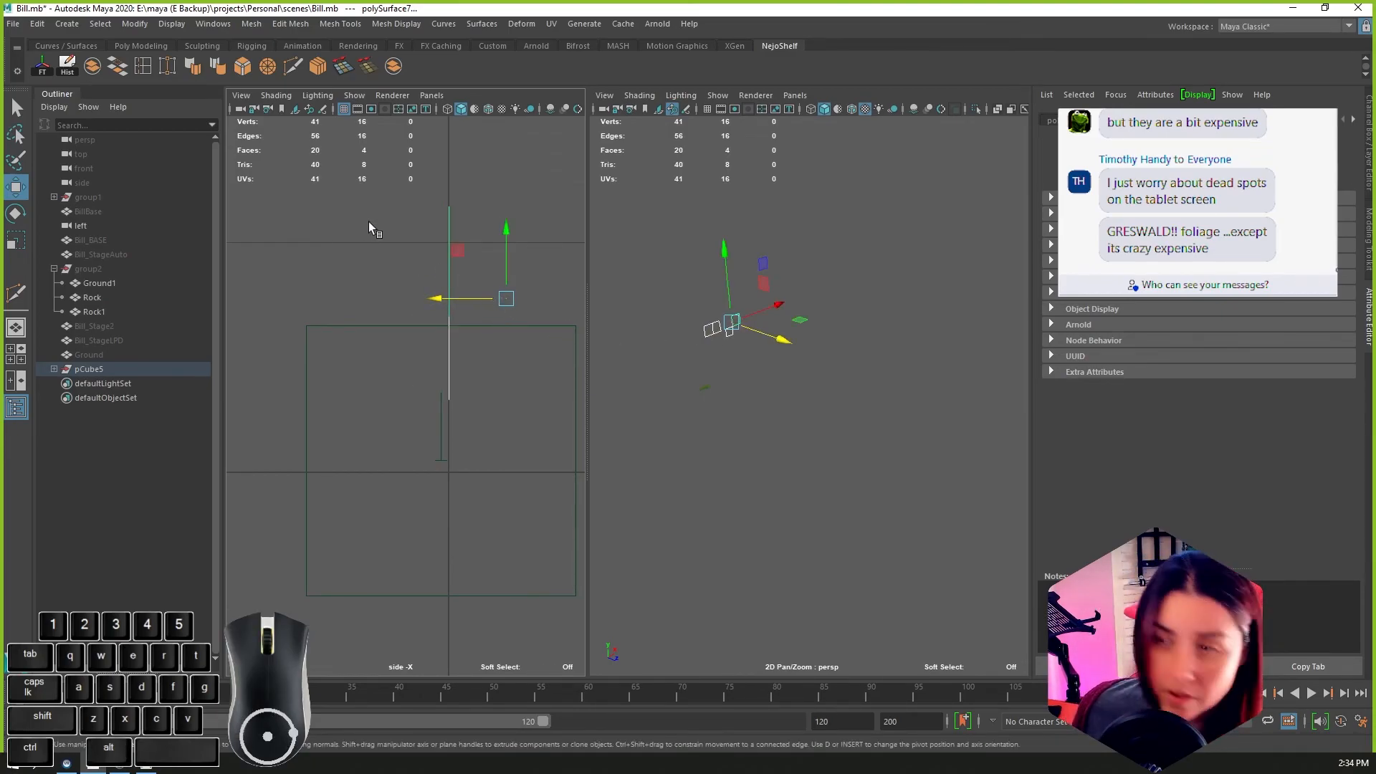
Step: Select the short grass tuft card and move its pivot along Z onto the plane of the card
left_click(706, 311)
left_click(713, 391)
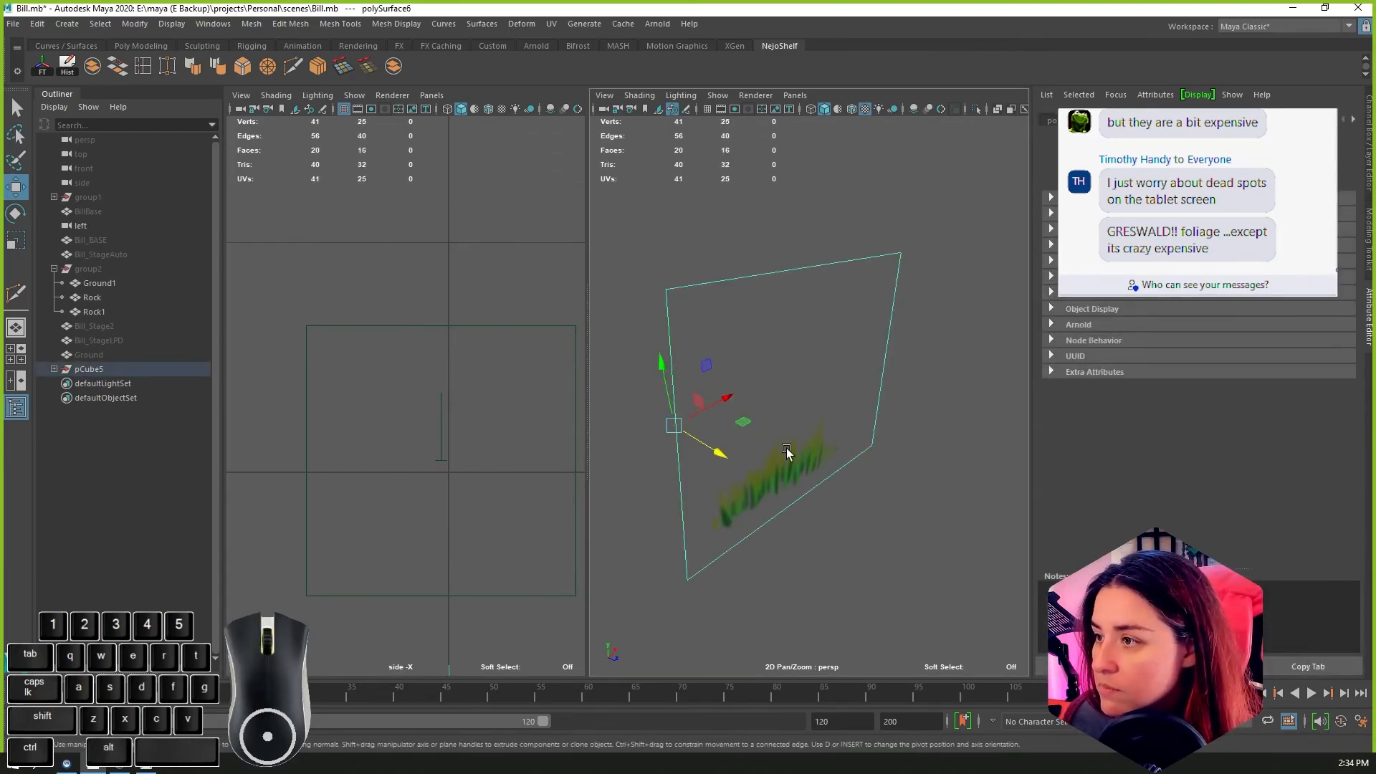
scroll(503, 463, "down", 10)
scroll(485, 491, "up", 3)
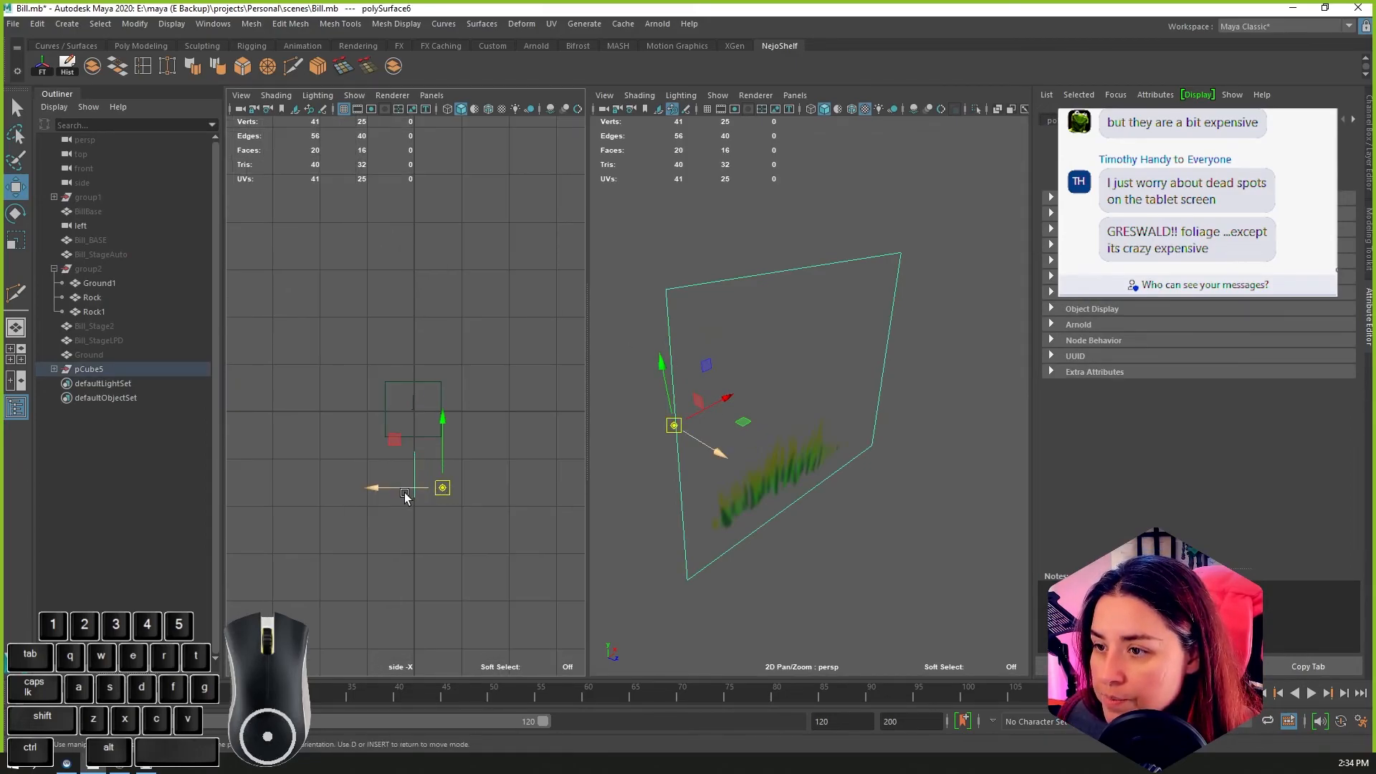
left_click_drag(403, 490, 377, 490)
Step: Select the large leafy grass card and snap its pivot along Z onto the plane of the card
left_click(831, 178)
key("f")
left_click_drag(894, 244, 645, 329, "alt")
scroll(459, 360, "up", 8)
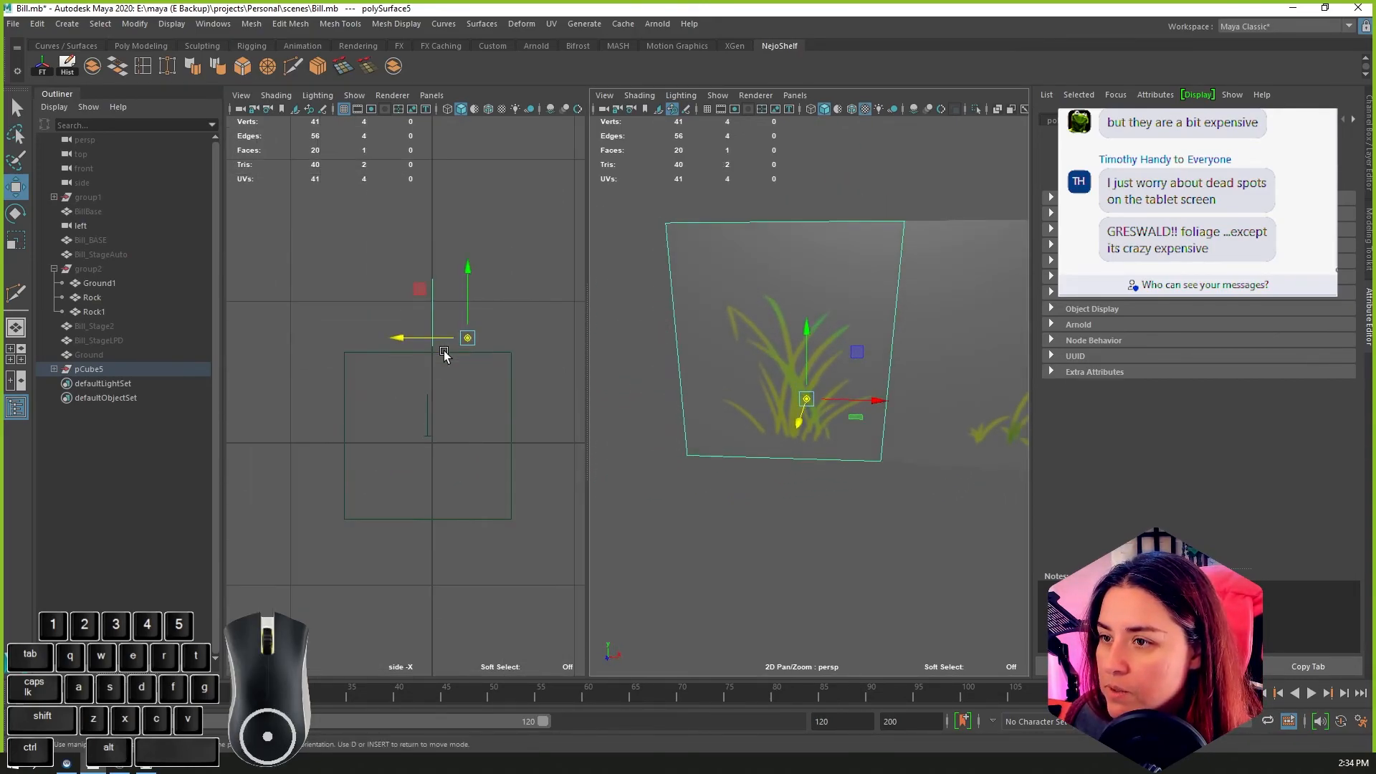
key("x")
left_click_drag(468, 296, 455, 295)
Step: Snap the pivots of the low sprig card and the pink flower card along Z onto their card planes
left_click(946, 322)
key("x")
scroll(922, 393, "down", 5)
middle_click_drag(921, 393, 688, 373, "alt")
left_click(805, 429)
key("x")
left_click_drag(461, 376, 453, 376)
Step: Snap the tall stalk card's pivot along Z onto its card plane and leave pivot editing
left_click(852, 371)
key("x")
left_click_drag(467, 294, 454, 295)
key("d")
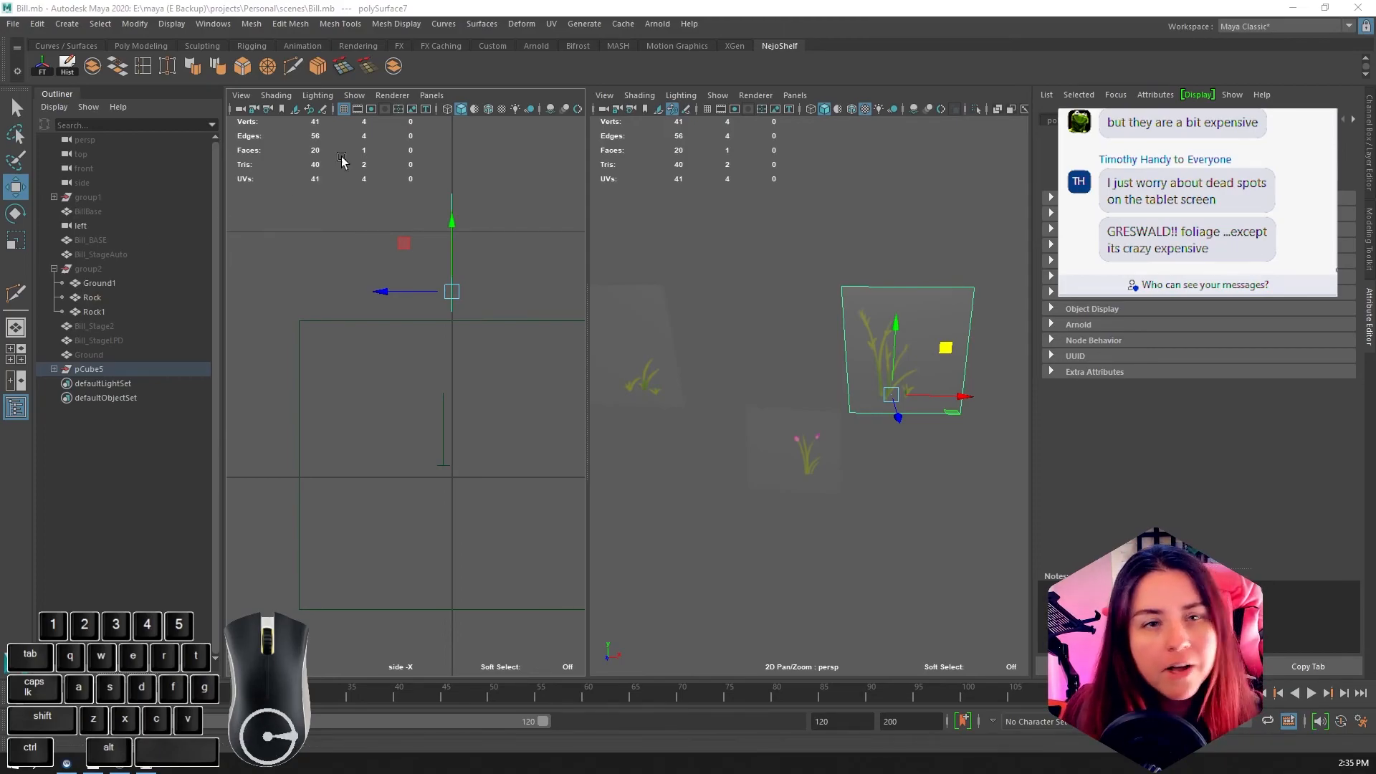
Step: Minimize Maya, switch to Chrome and open the DMA217 9500 course from the Canvas dashboard
left_click(1295, 7)
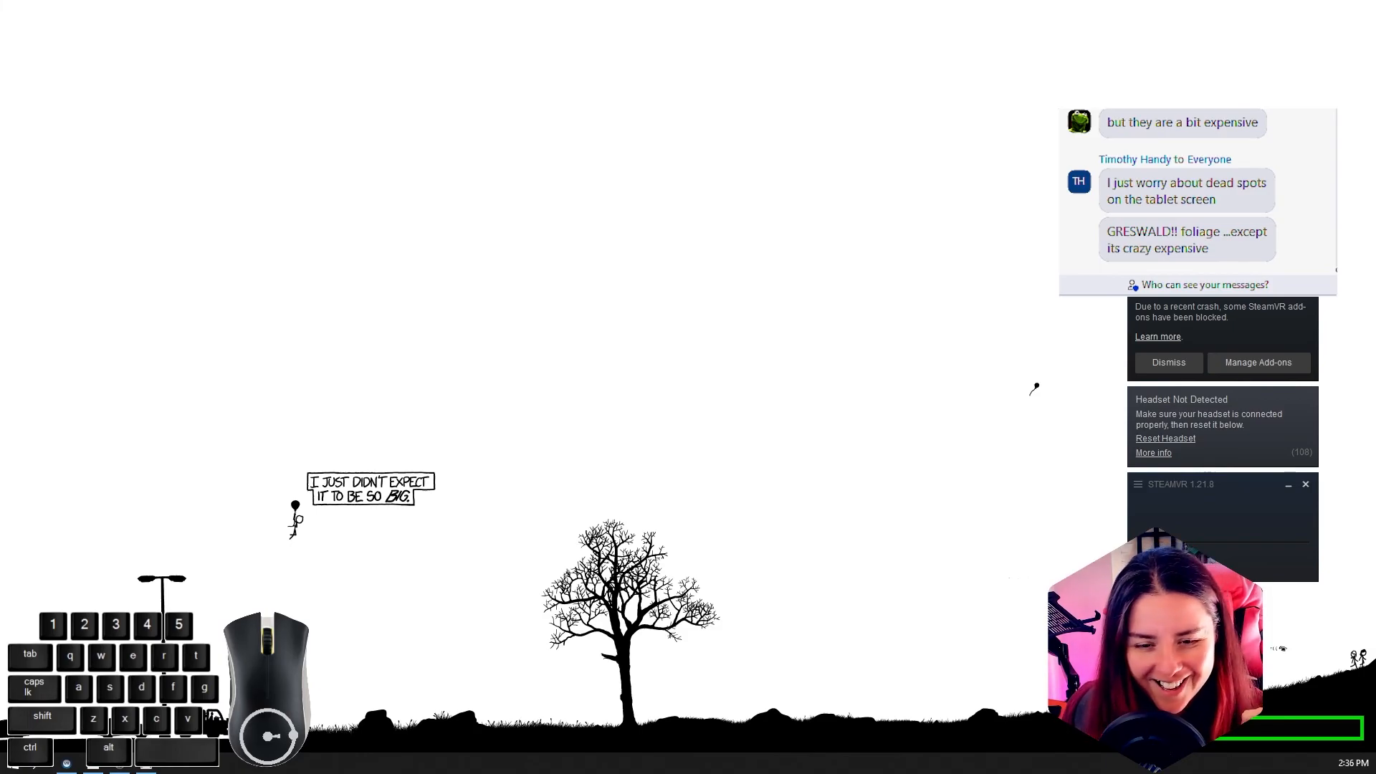
left_click_drag(0, 187, 1110, 0)
left_click(170, 63)
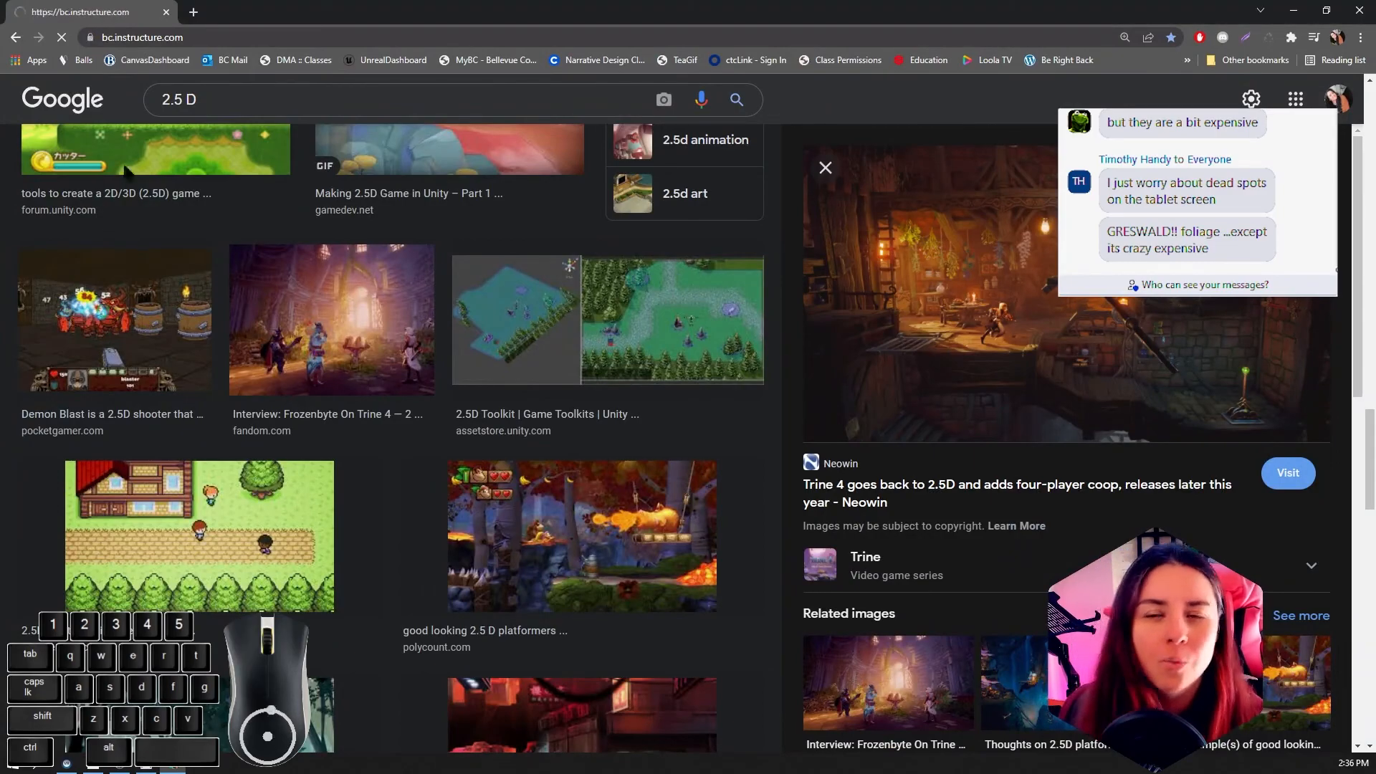
scroll(422, 494, "down", 3)
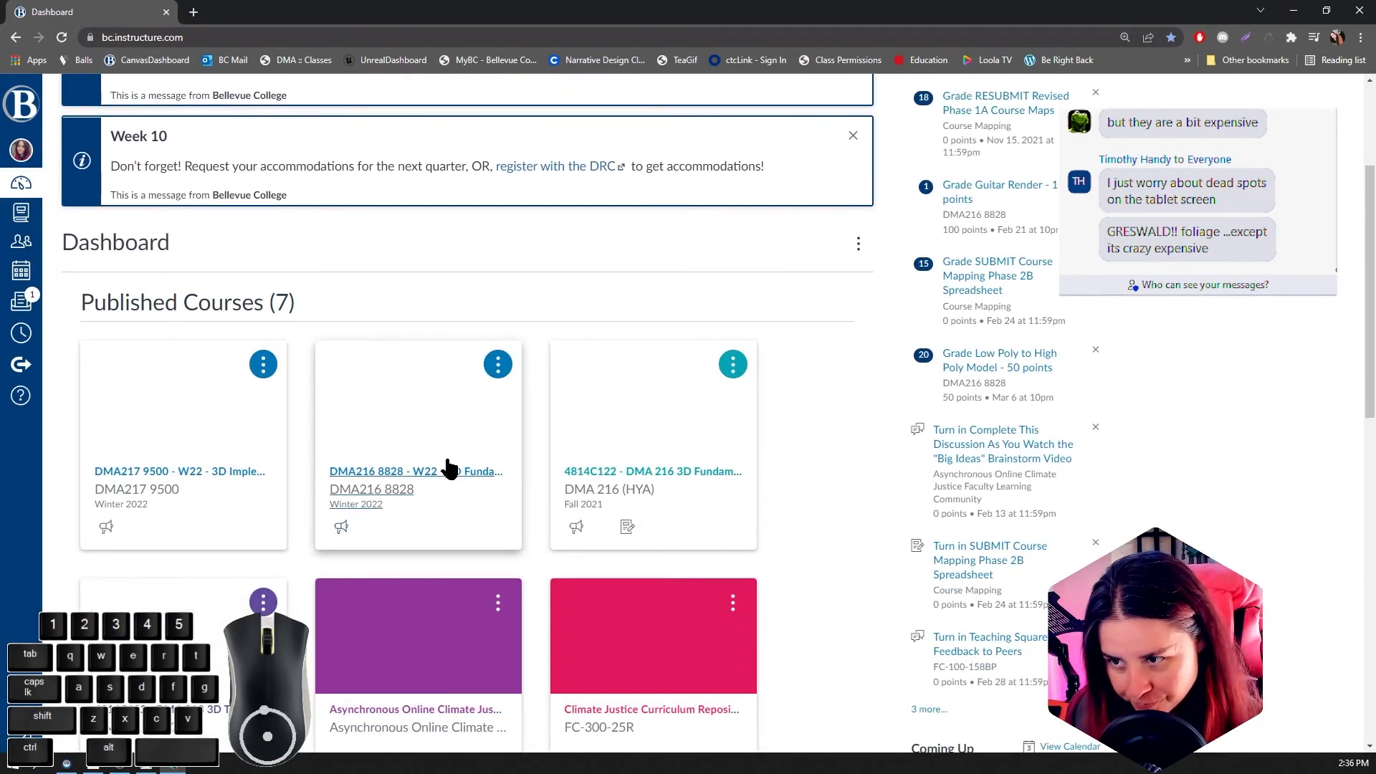
left_click(223, 475)
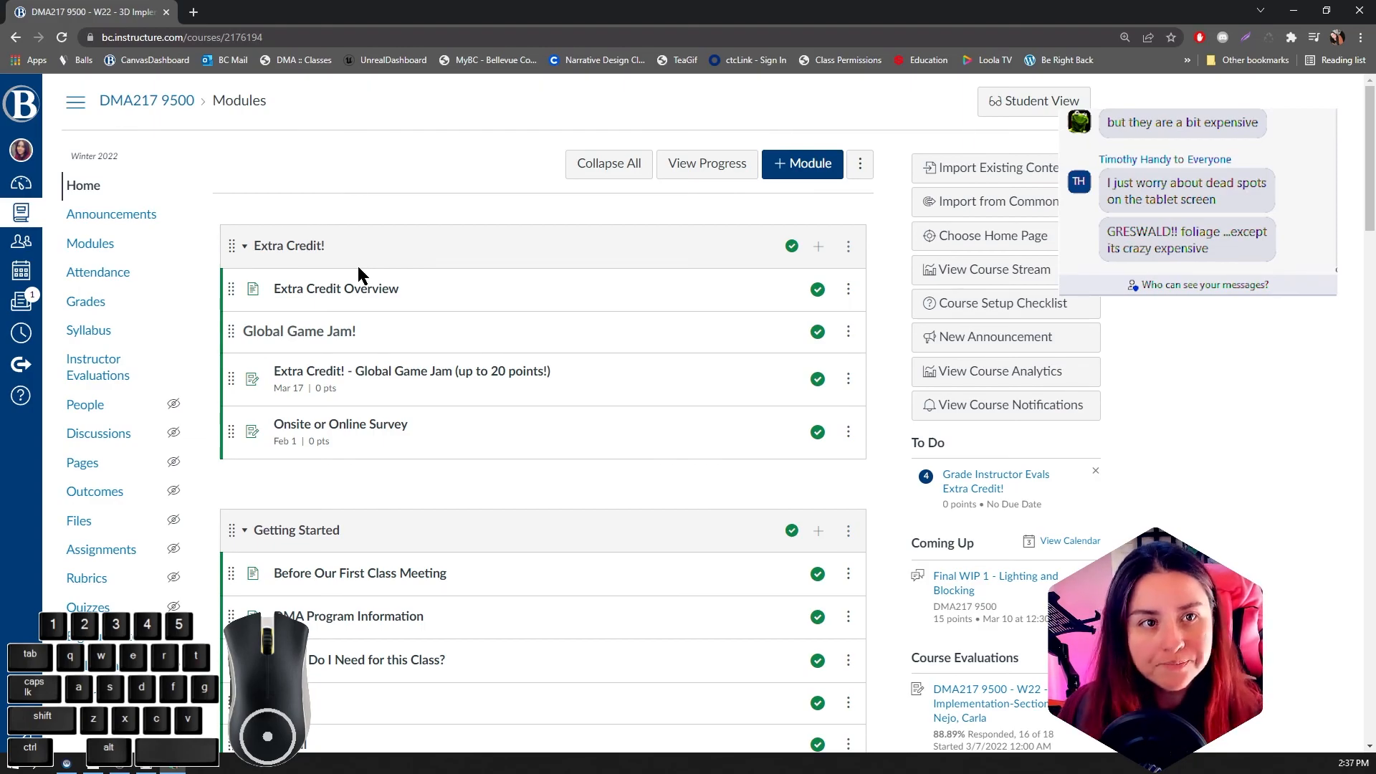
Step: Look through the course modules for the Final module and its resources and assignments
scroll(632, 490, "down", 2)
scroll(632, 492, "down", 12)
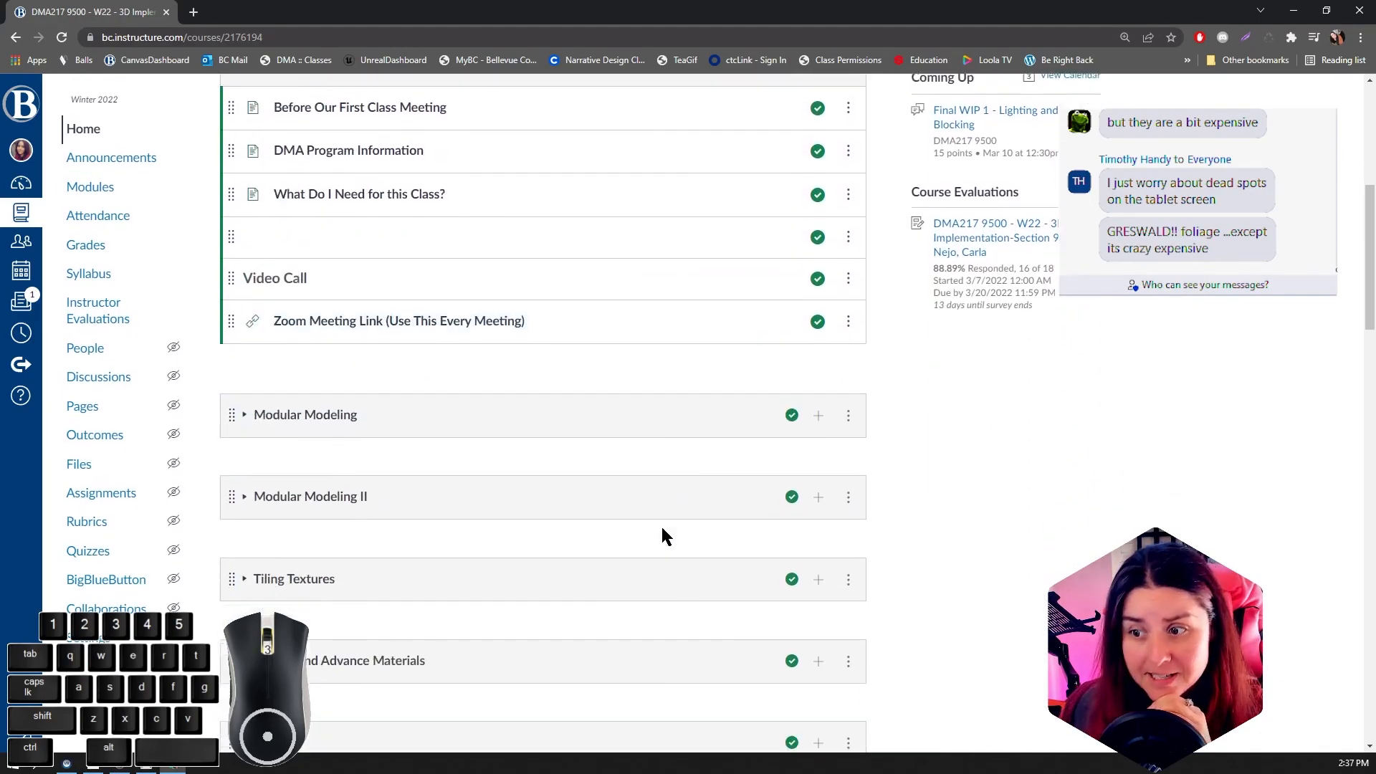
scroll(788, 537, "down", 2)
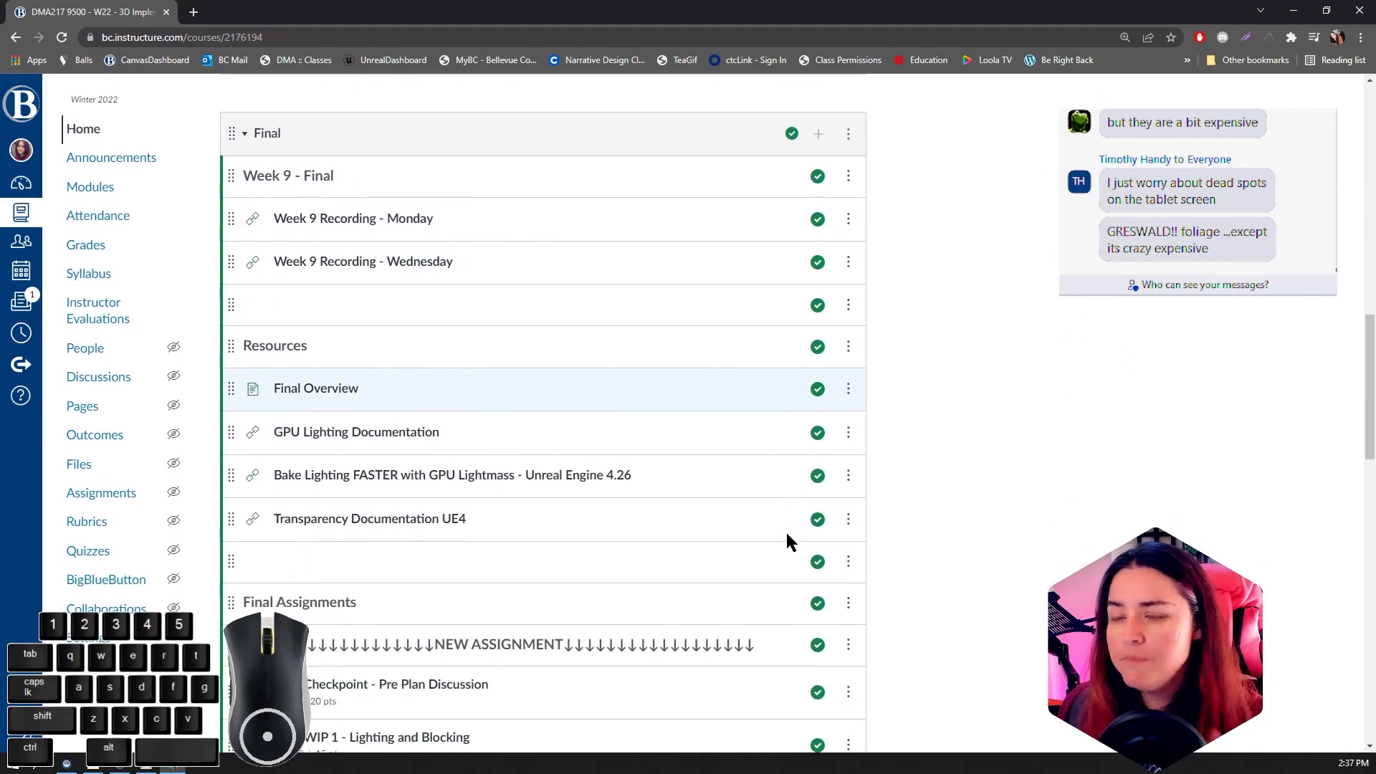